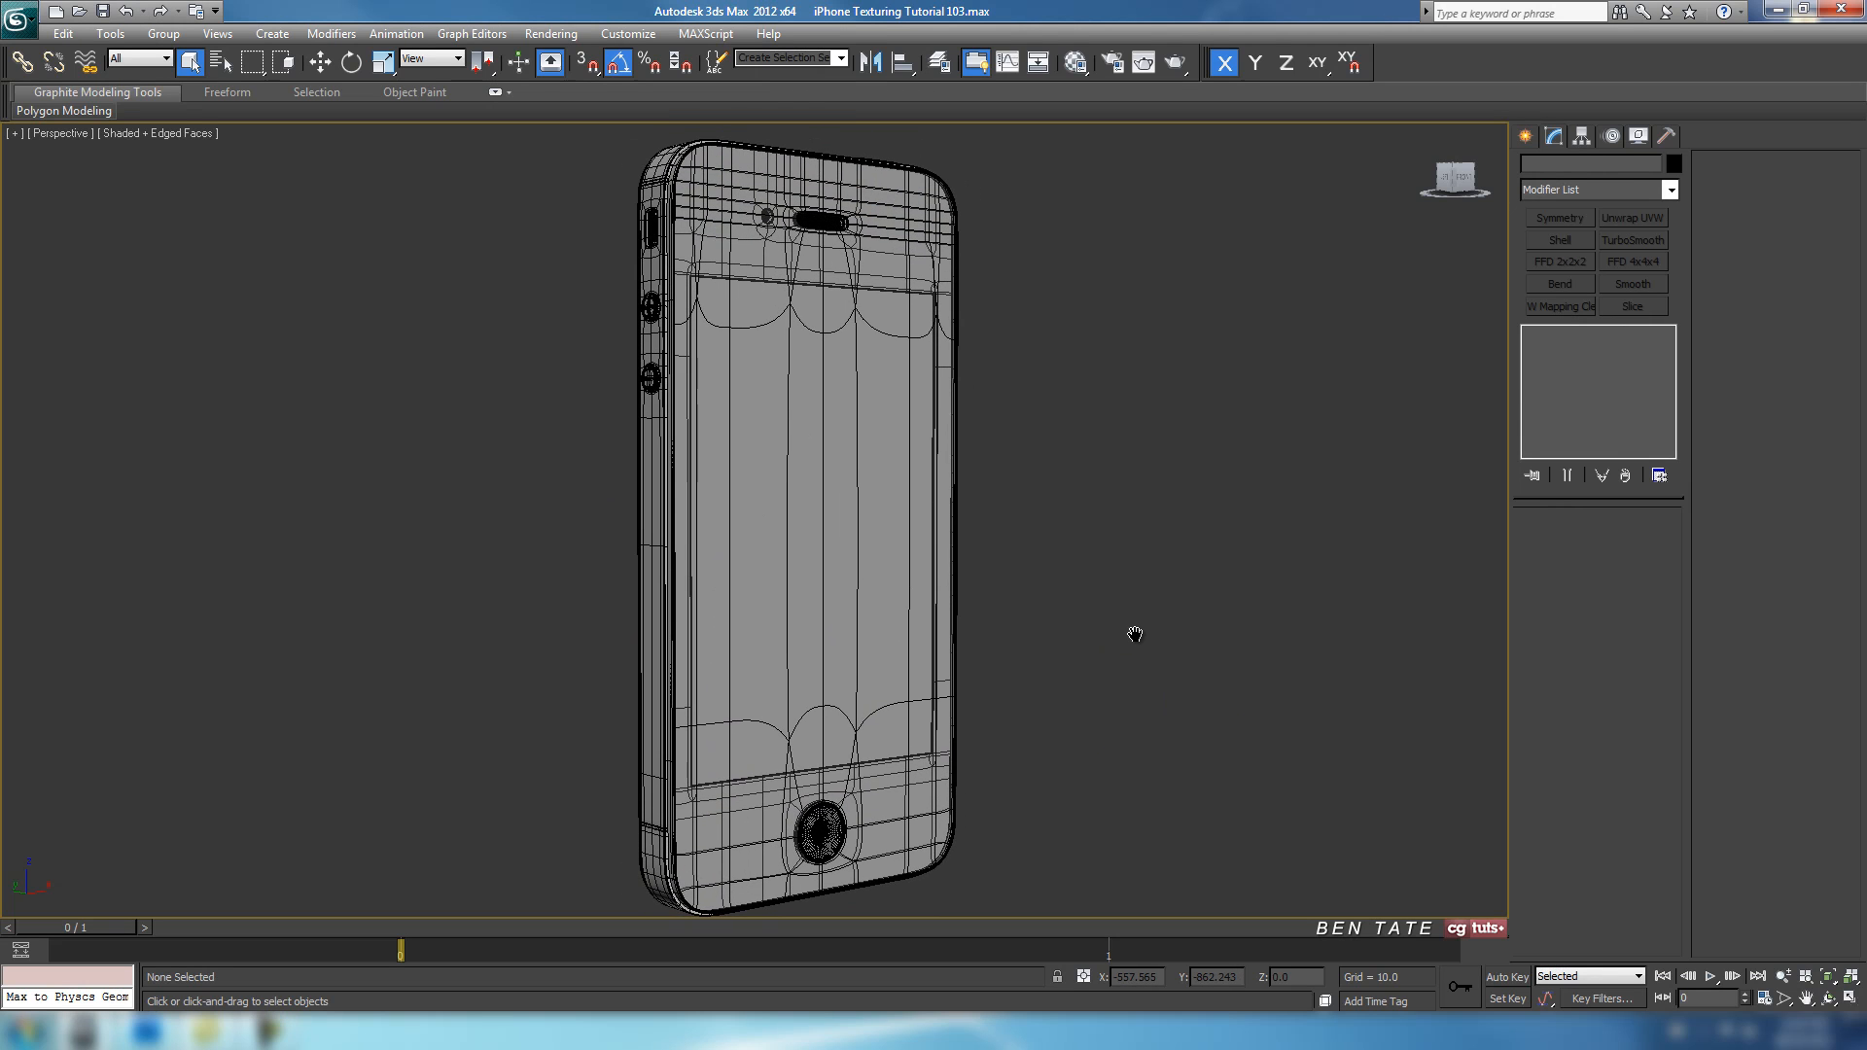
pyautogui.scroll(-5, 1150, 619)
pyautogui.scroll(3, 1157, 637)
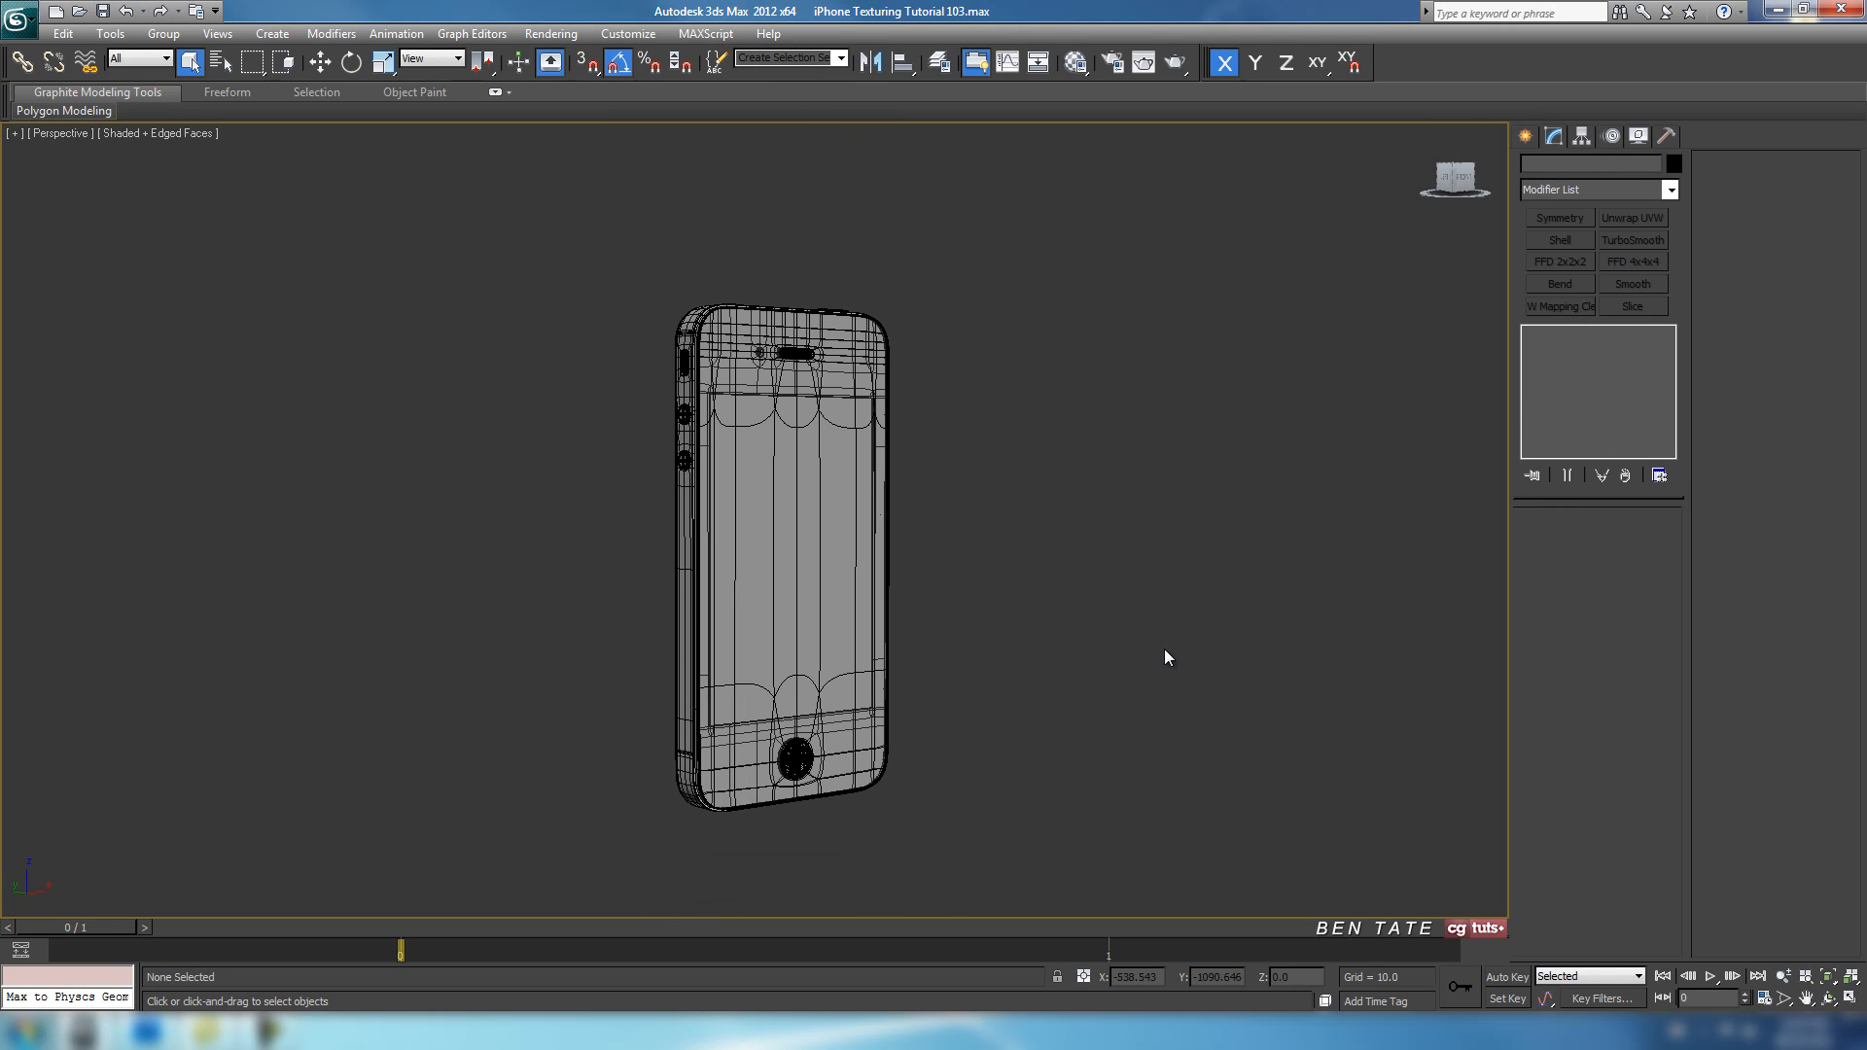
pyautogui.moveTo(1134, 638); pyautogui.dragTo(1142, 619, button='middle')
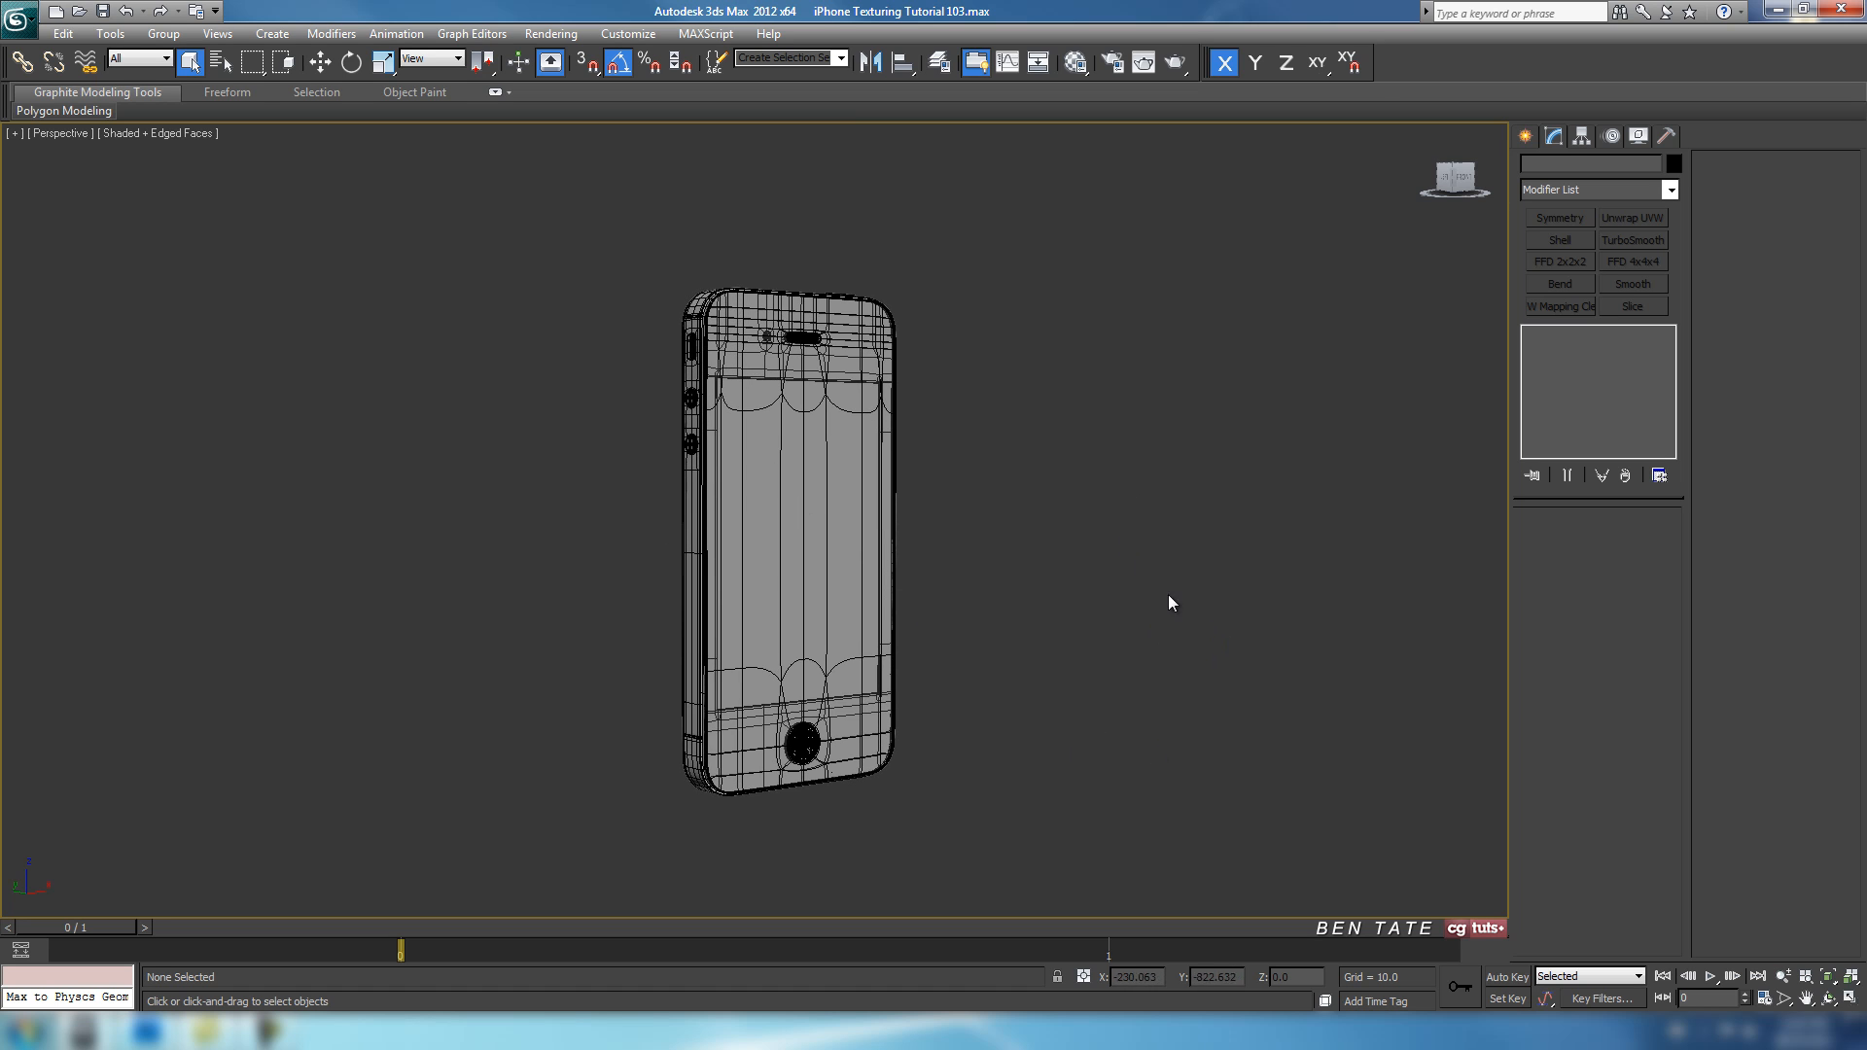
pyautogui.moveTo(1167, 596); pyautogui.dragTo(1071, 696, button='middle')
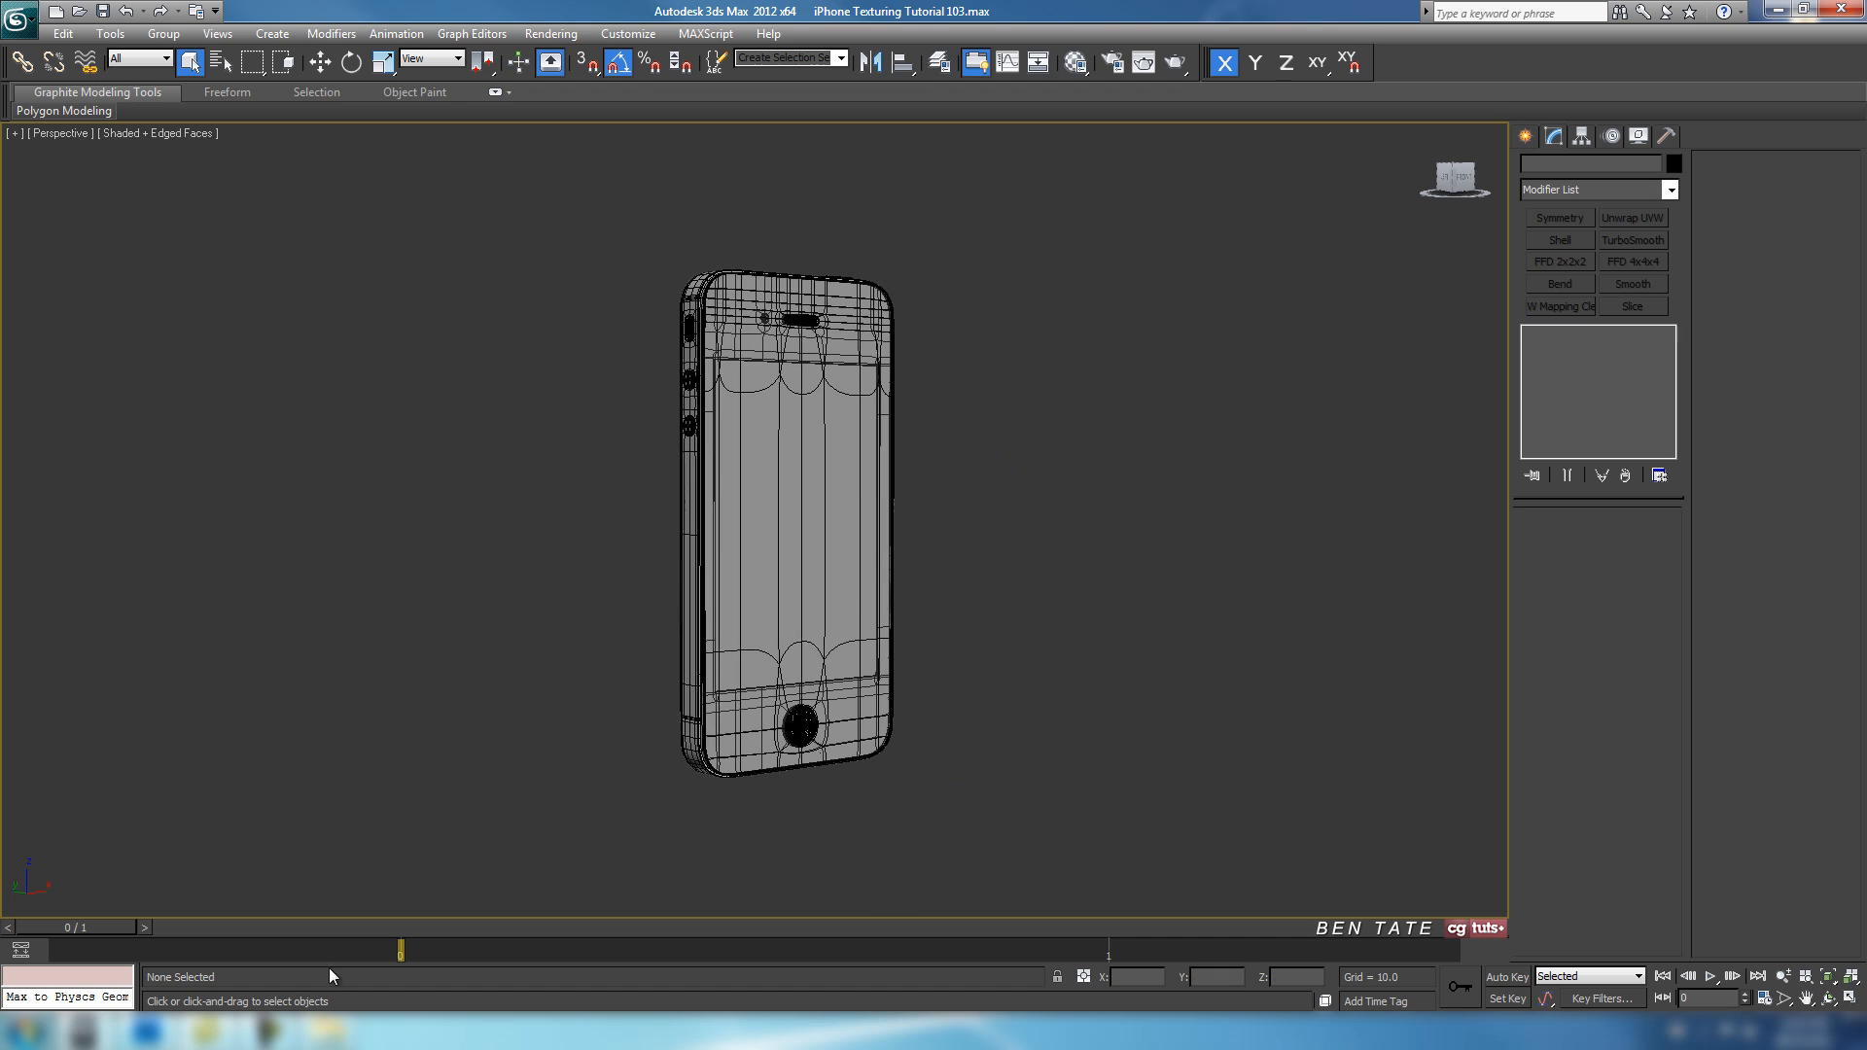
# Review the photos in the iPhone 4S Reference folder and return to the iPhone Texturing Tutorial 103 scene in 3ds Max.
pyautogui.click(329, 1031)
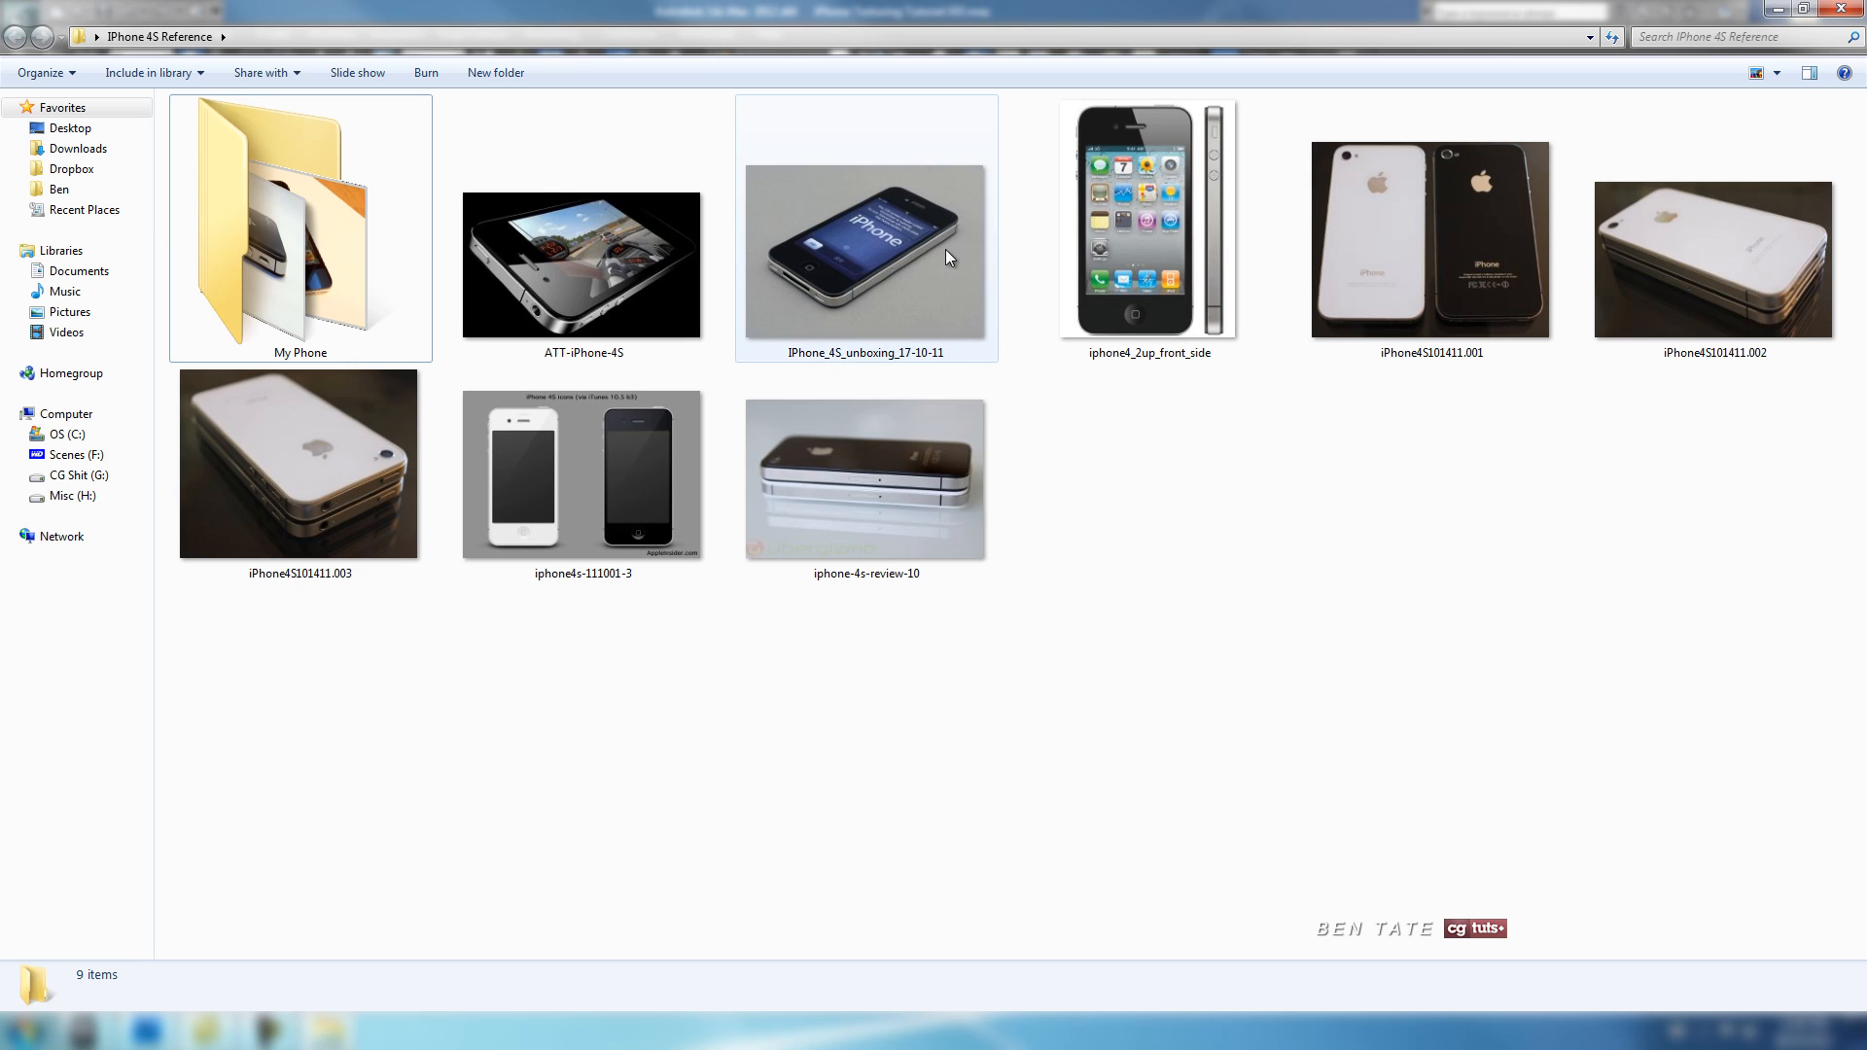
pyautogui.moveTo(945, 249)
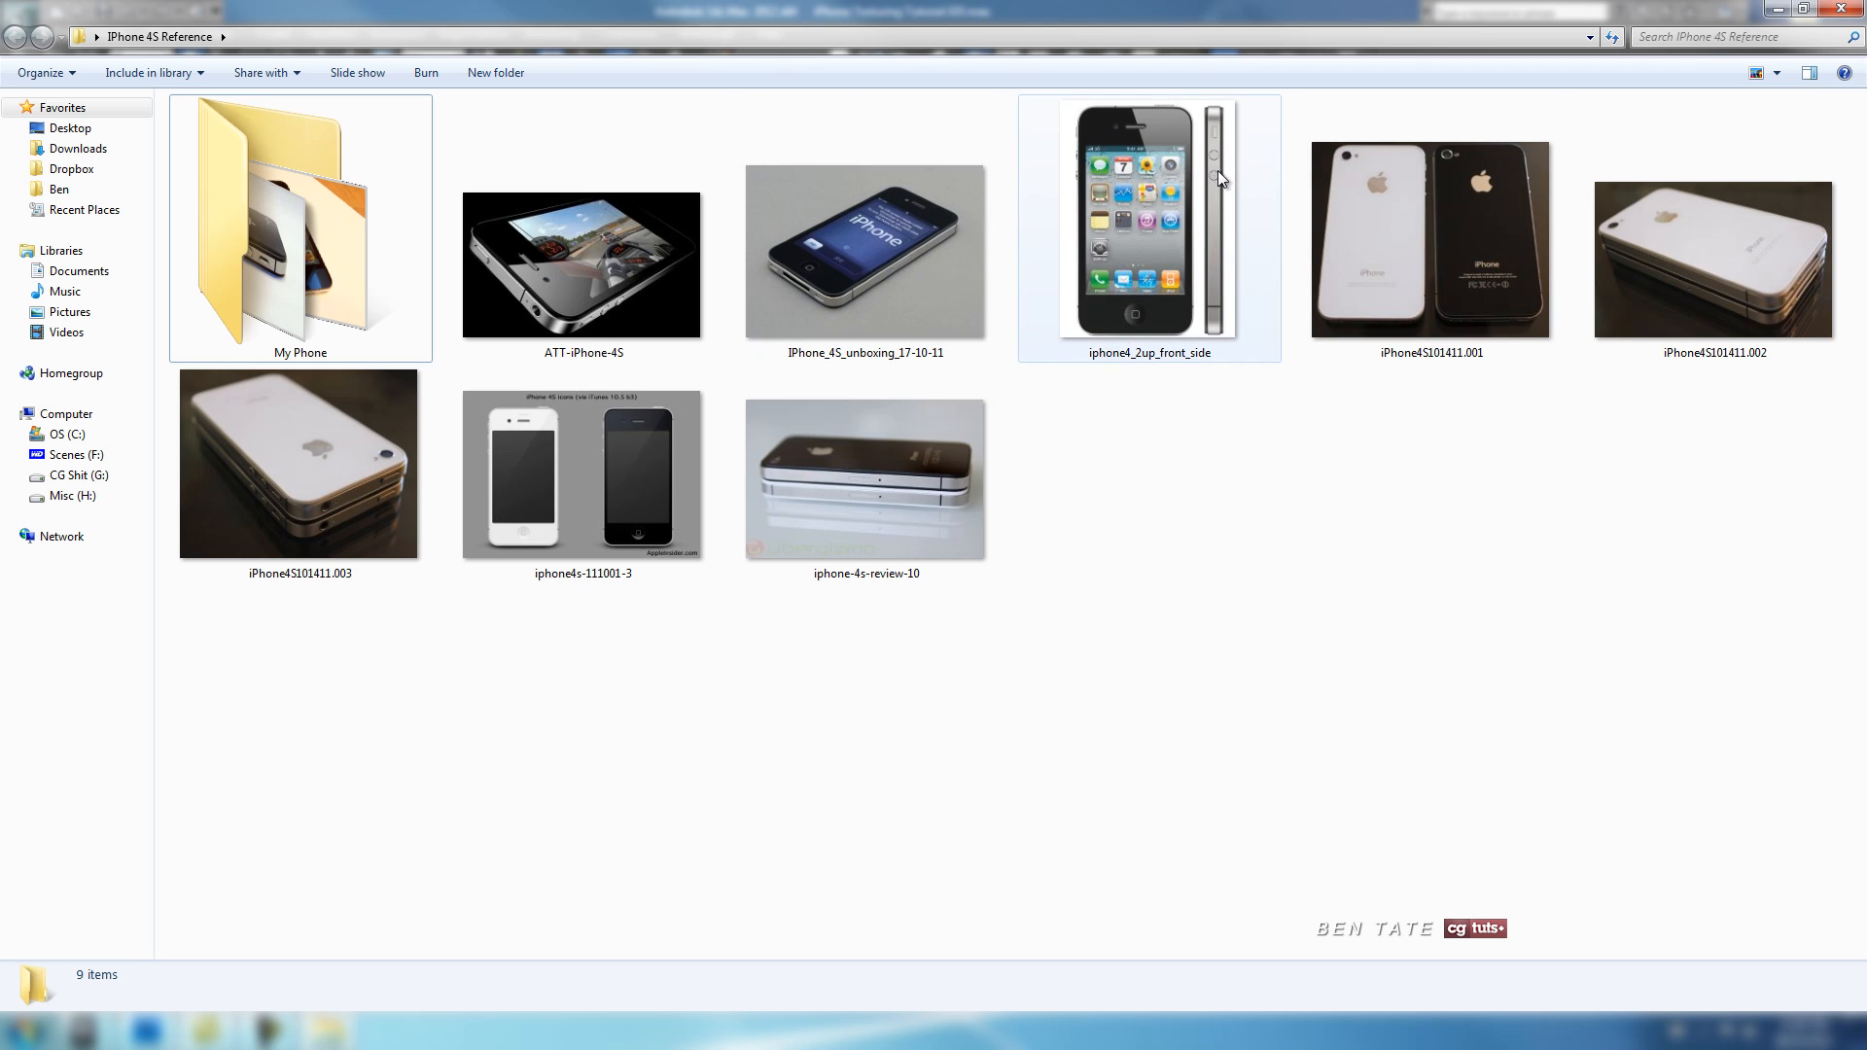
pyautogui.moveTo(1216, 273)
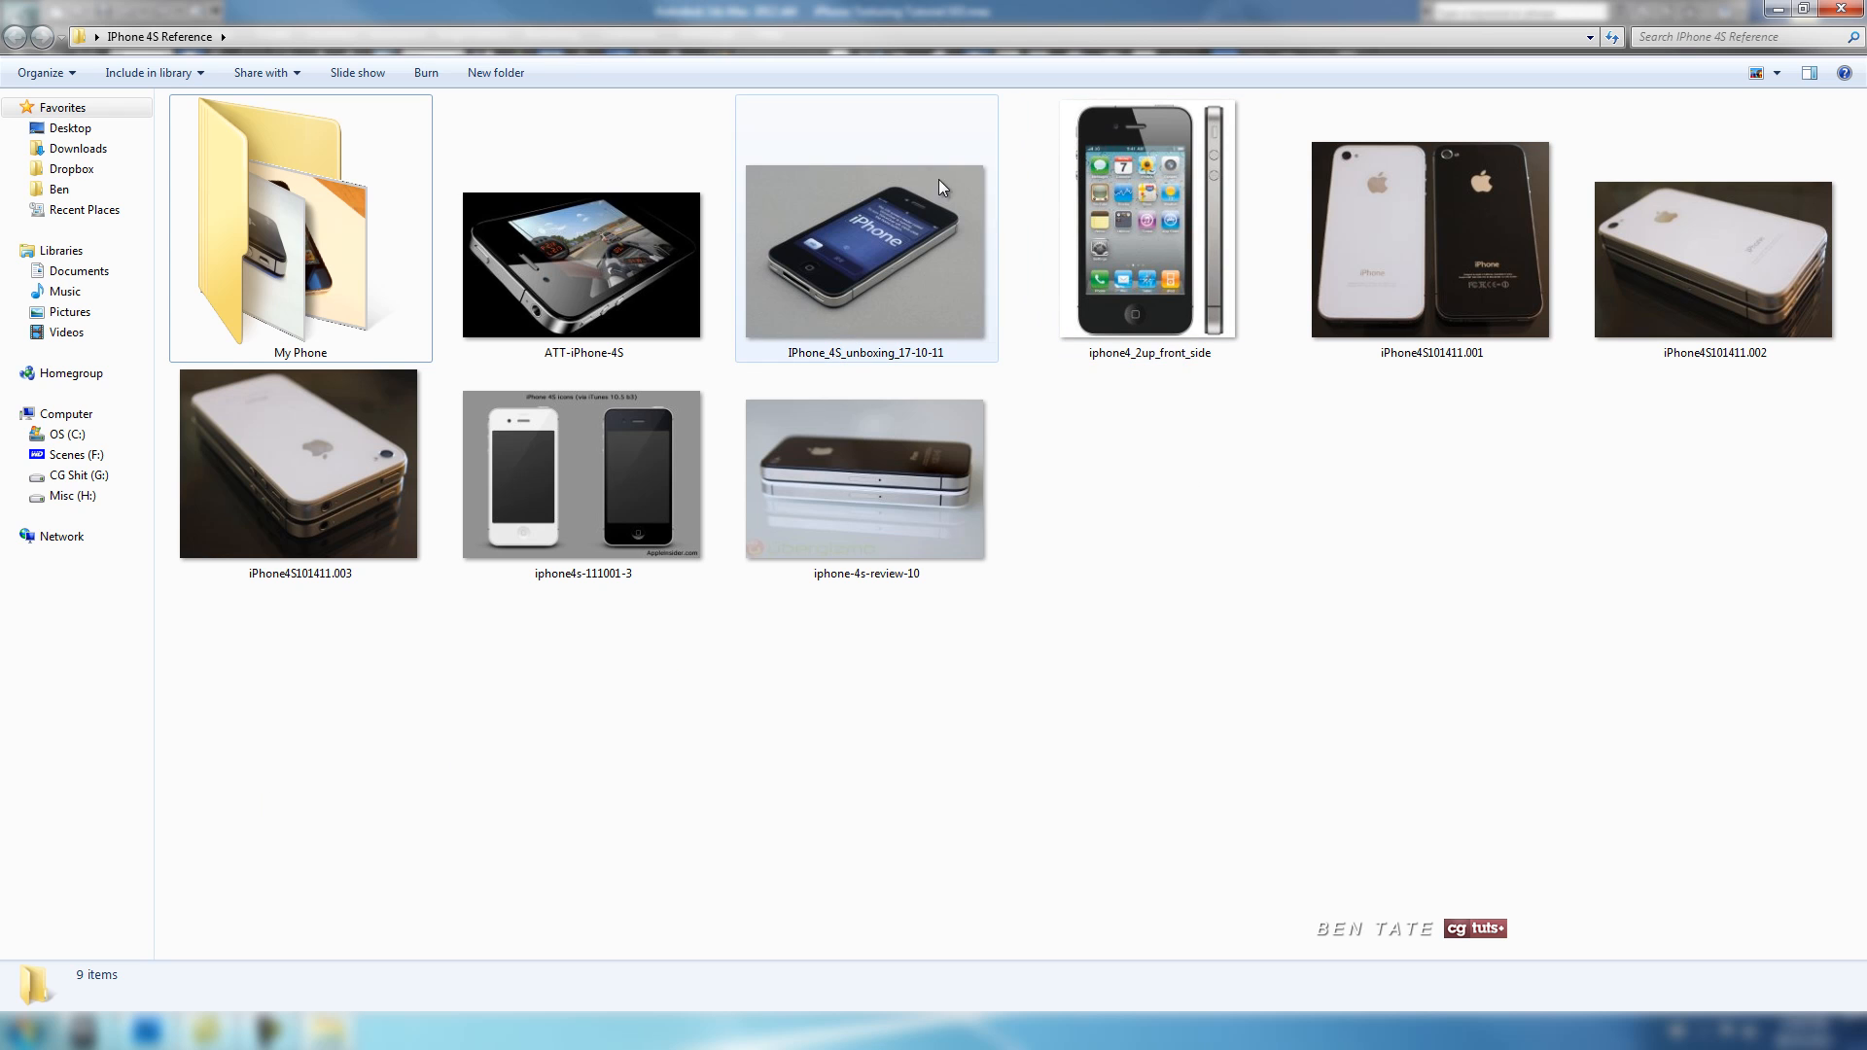
pyautogui.moveTo(102, 1016)
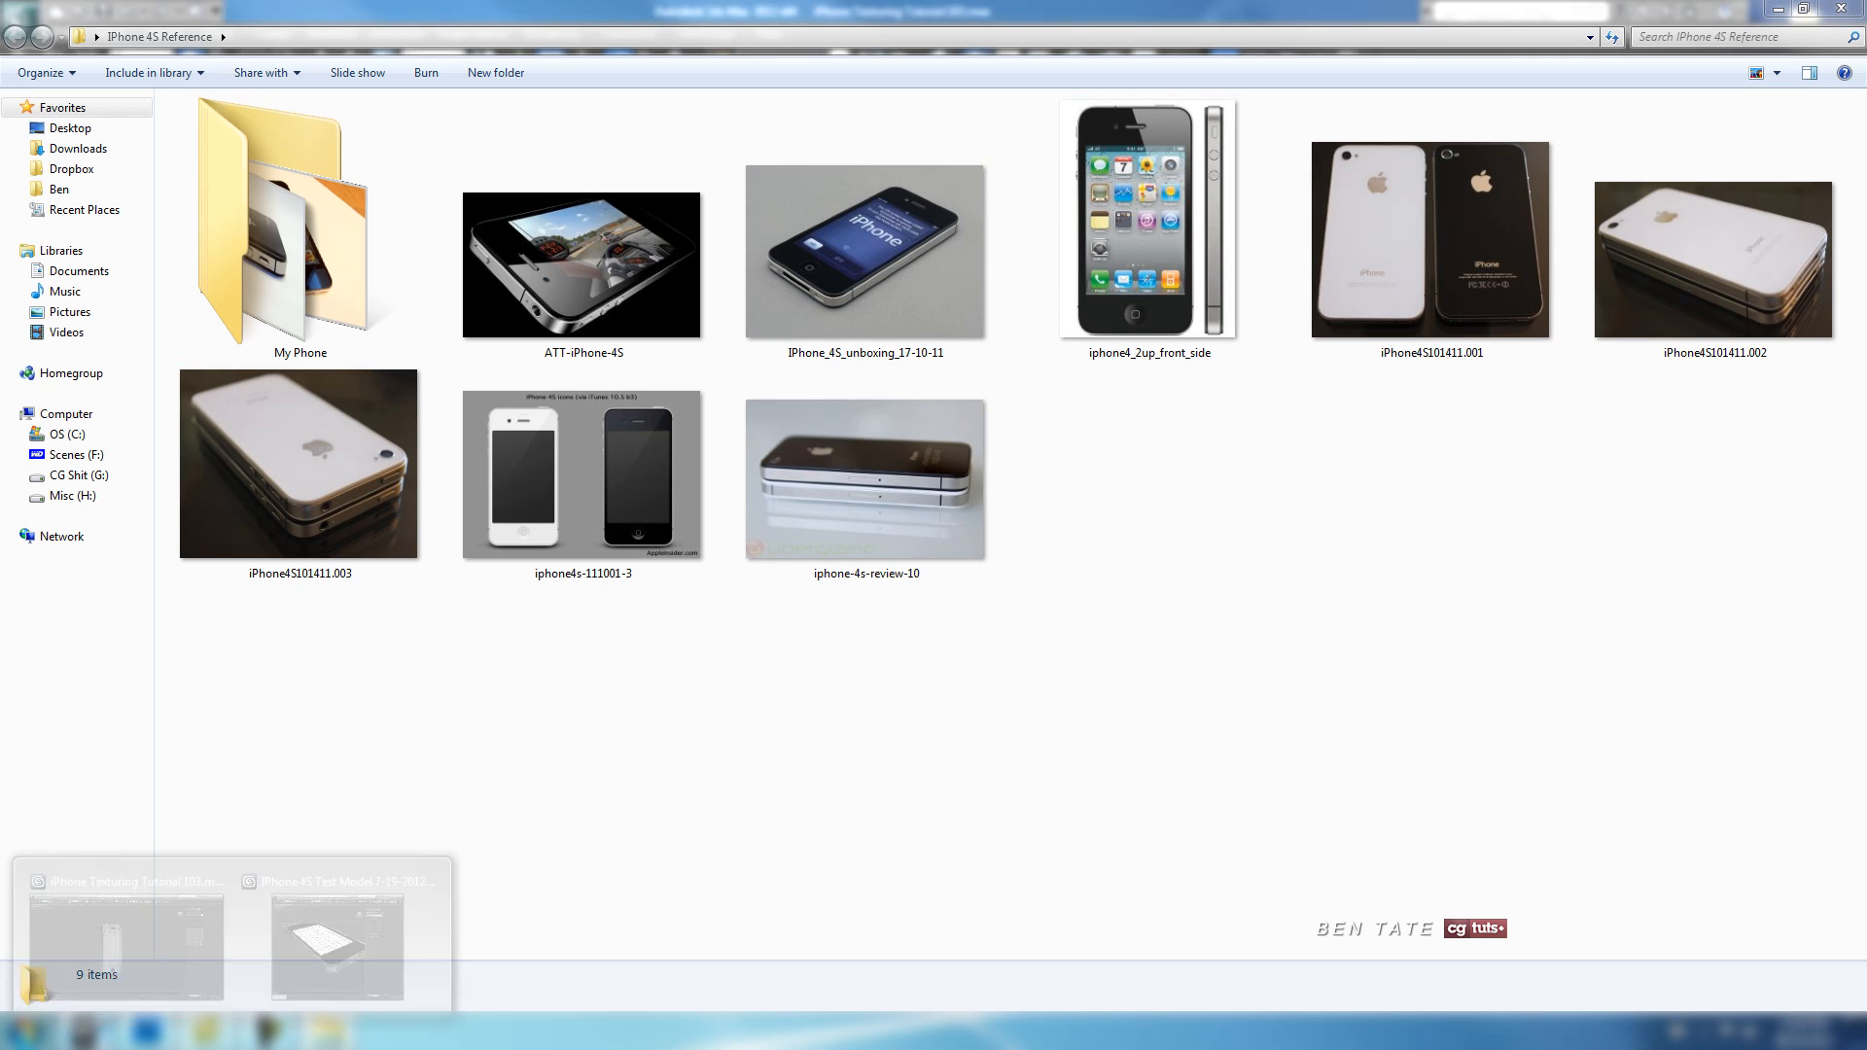
pyautogui.click(127, 939)
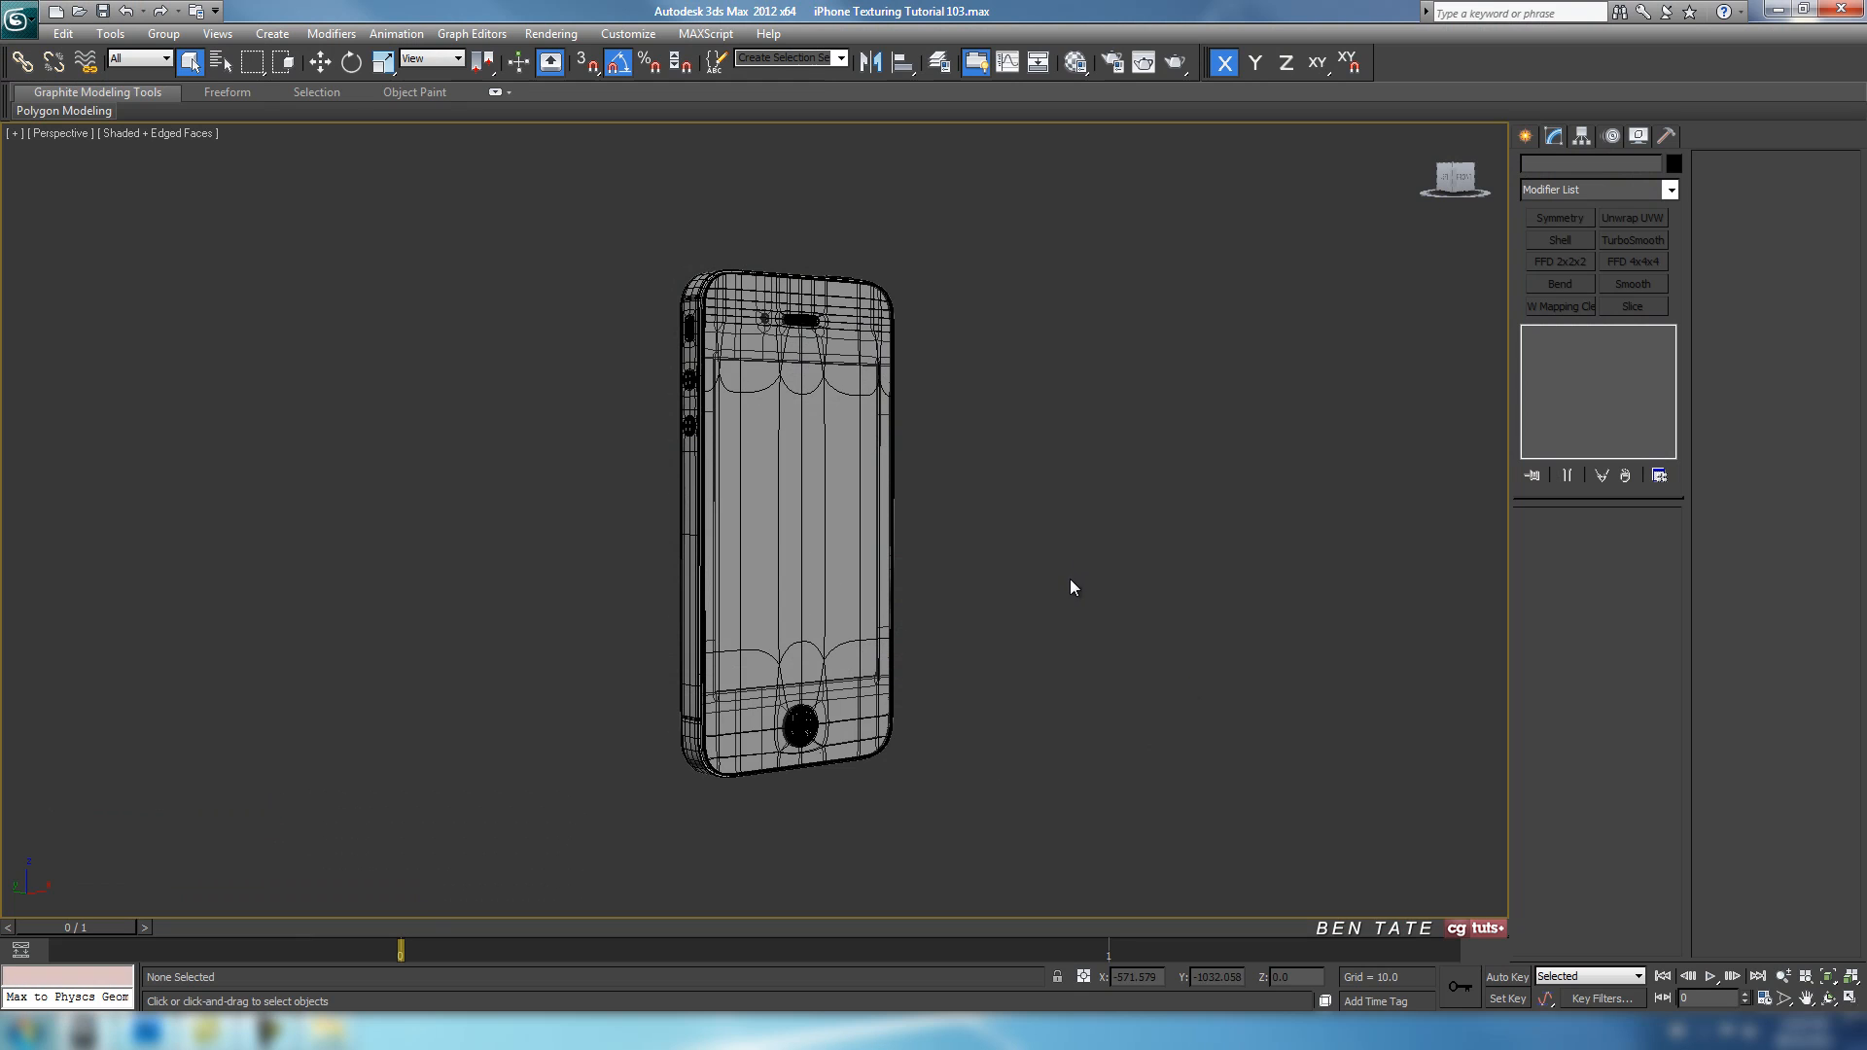
# Show the whole phone in the maximized Left viewport.
pyautogui.hotkey('alt', 'w')
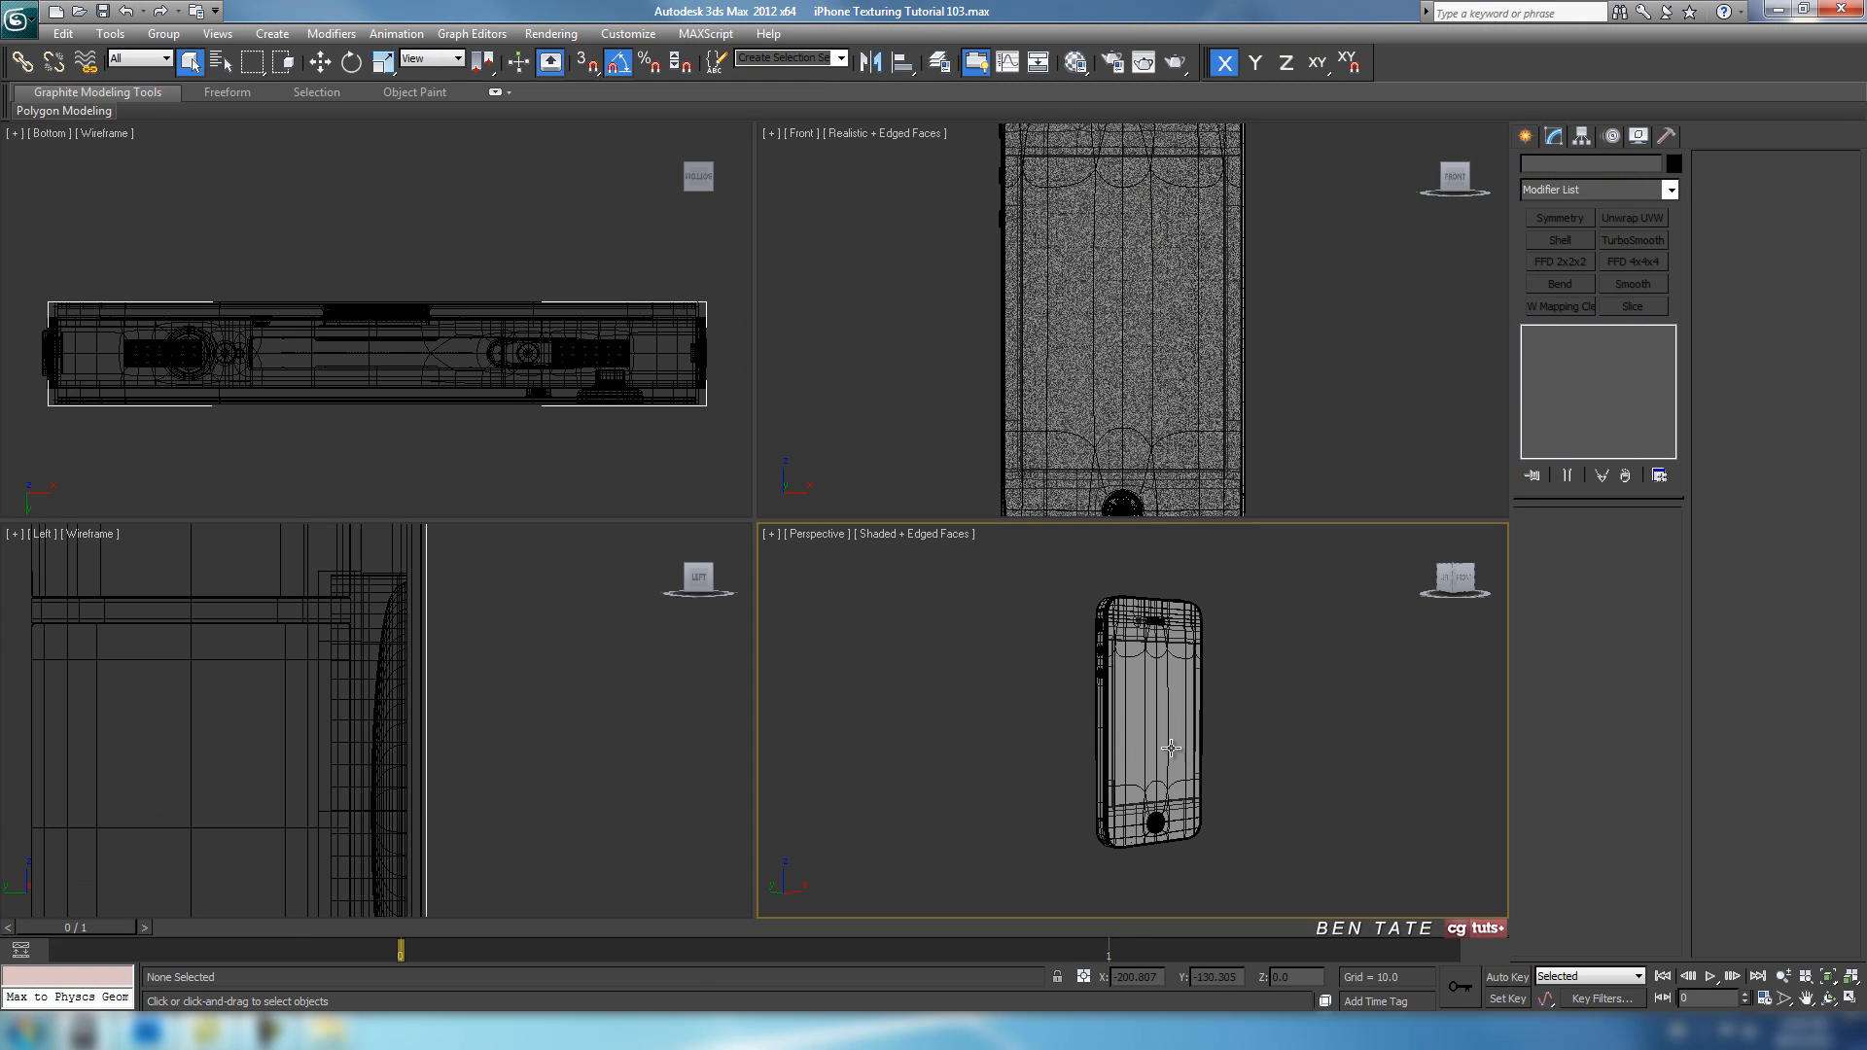
pyautogui.click(546, 704)
pyautogui.hotkey('alt', 'w')
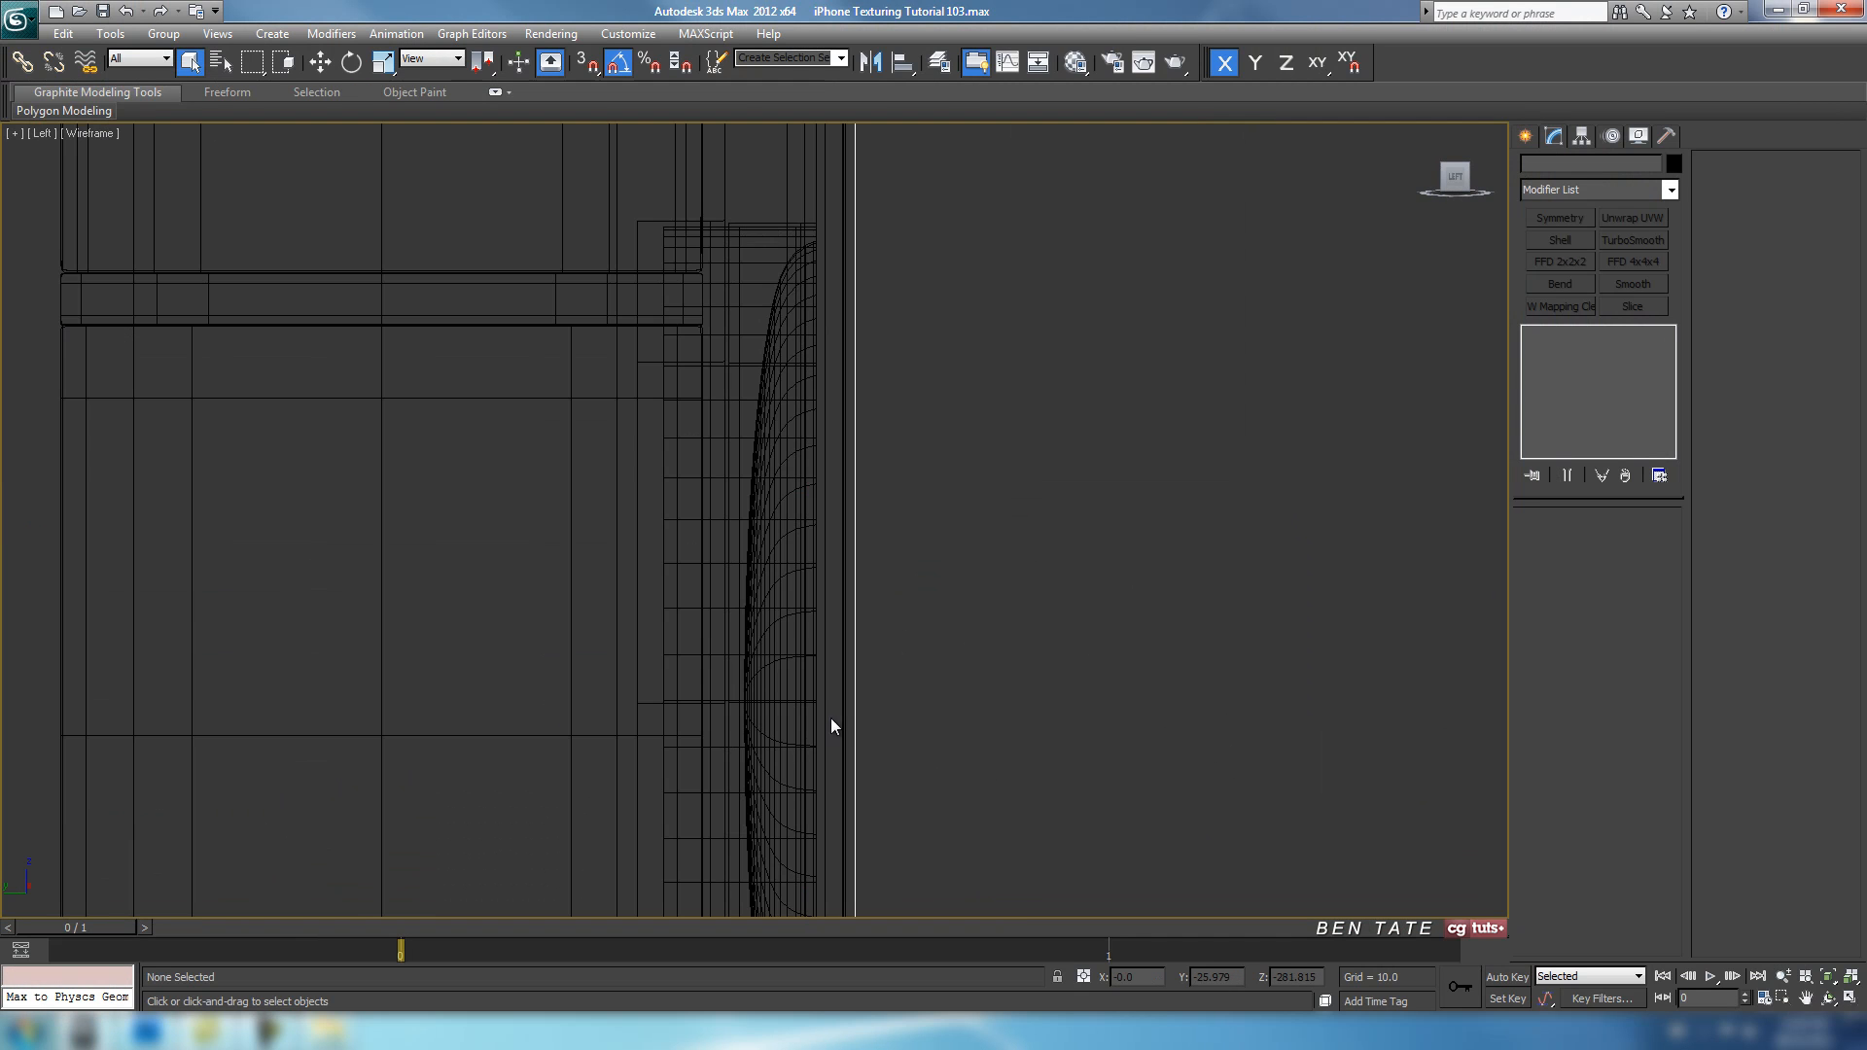
pyautogui.scroll(-10, 830, 717)
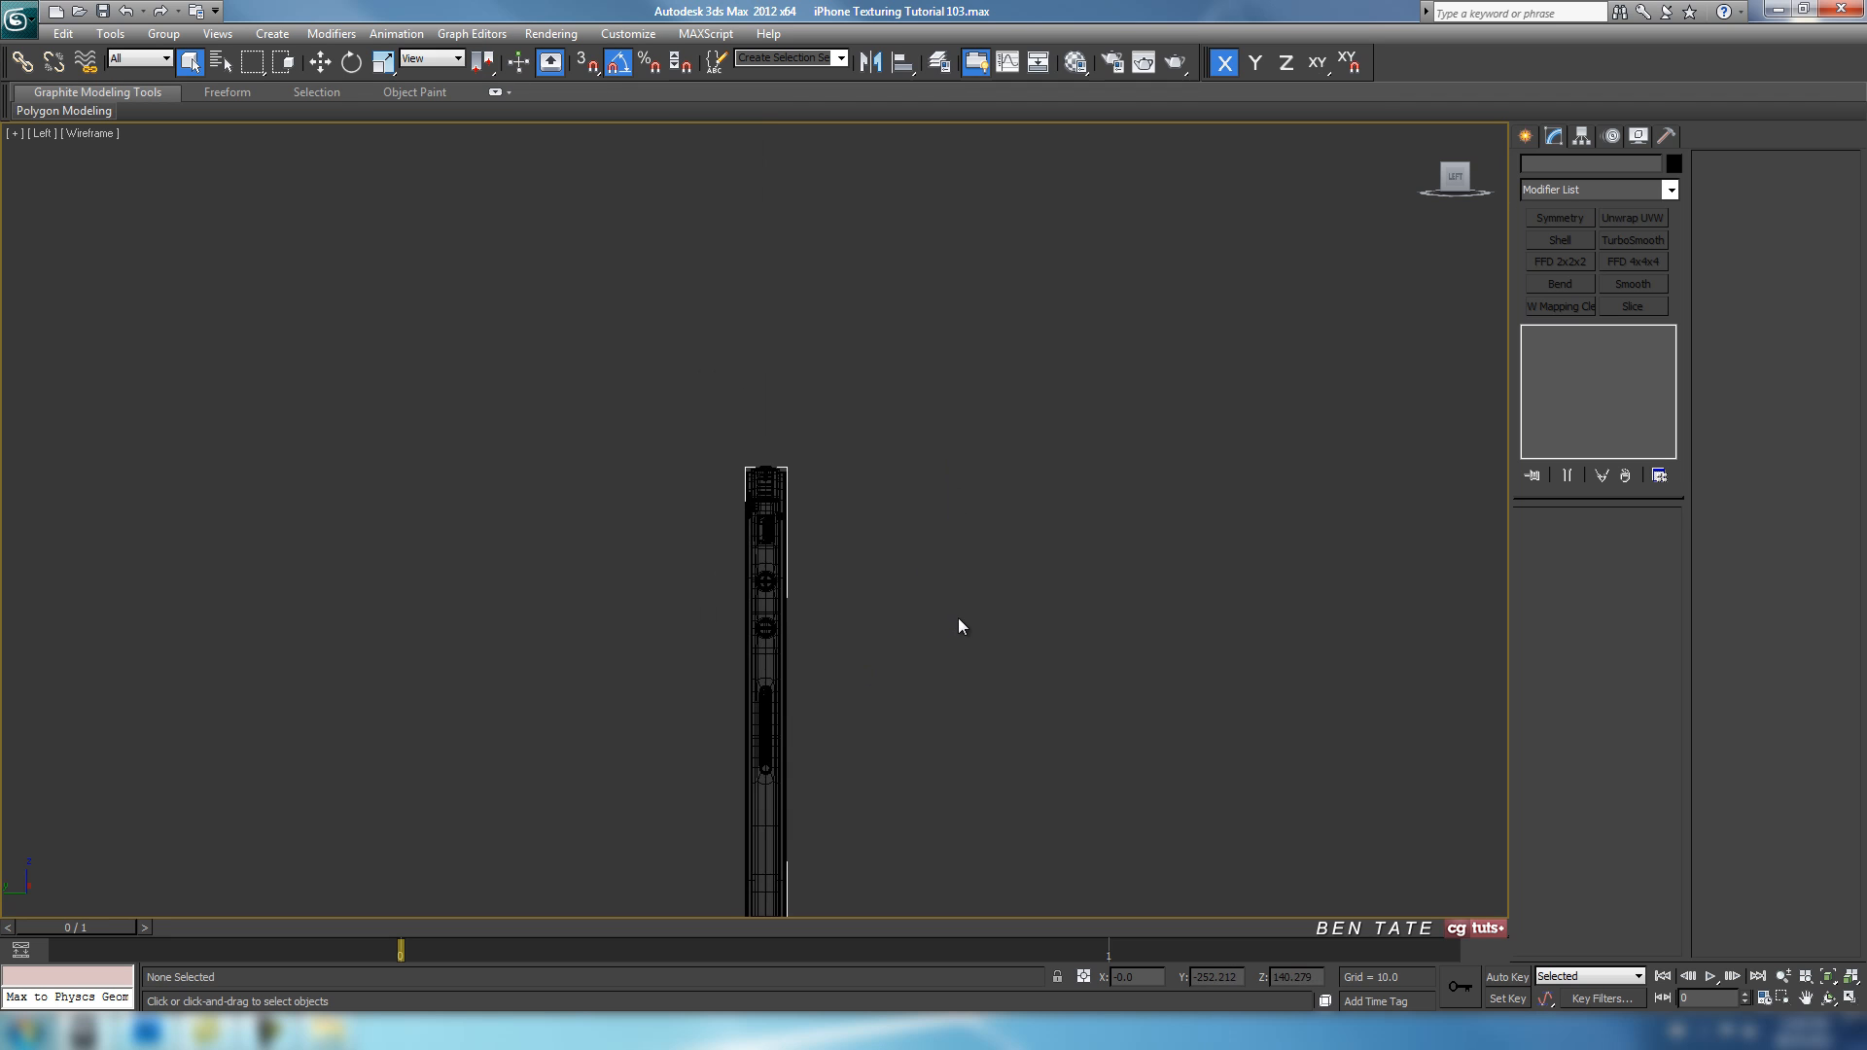
pyautogui.scroll(-3, 959, 620)
pyautogui.moveTo(984, 422); pyautogui.dragTo(1072, 470, button='middle')
pyautogui.scroll(-3, 1067, 463)
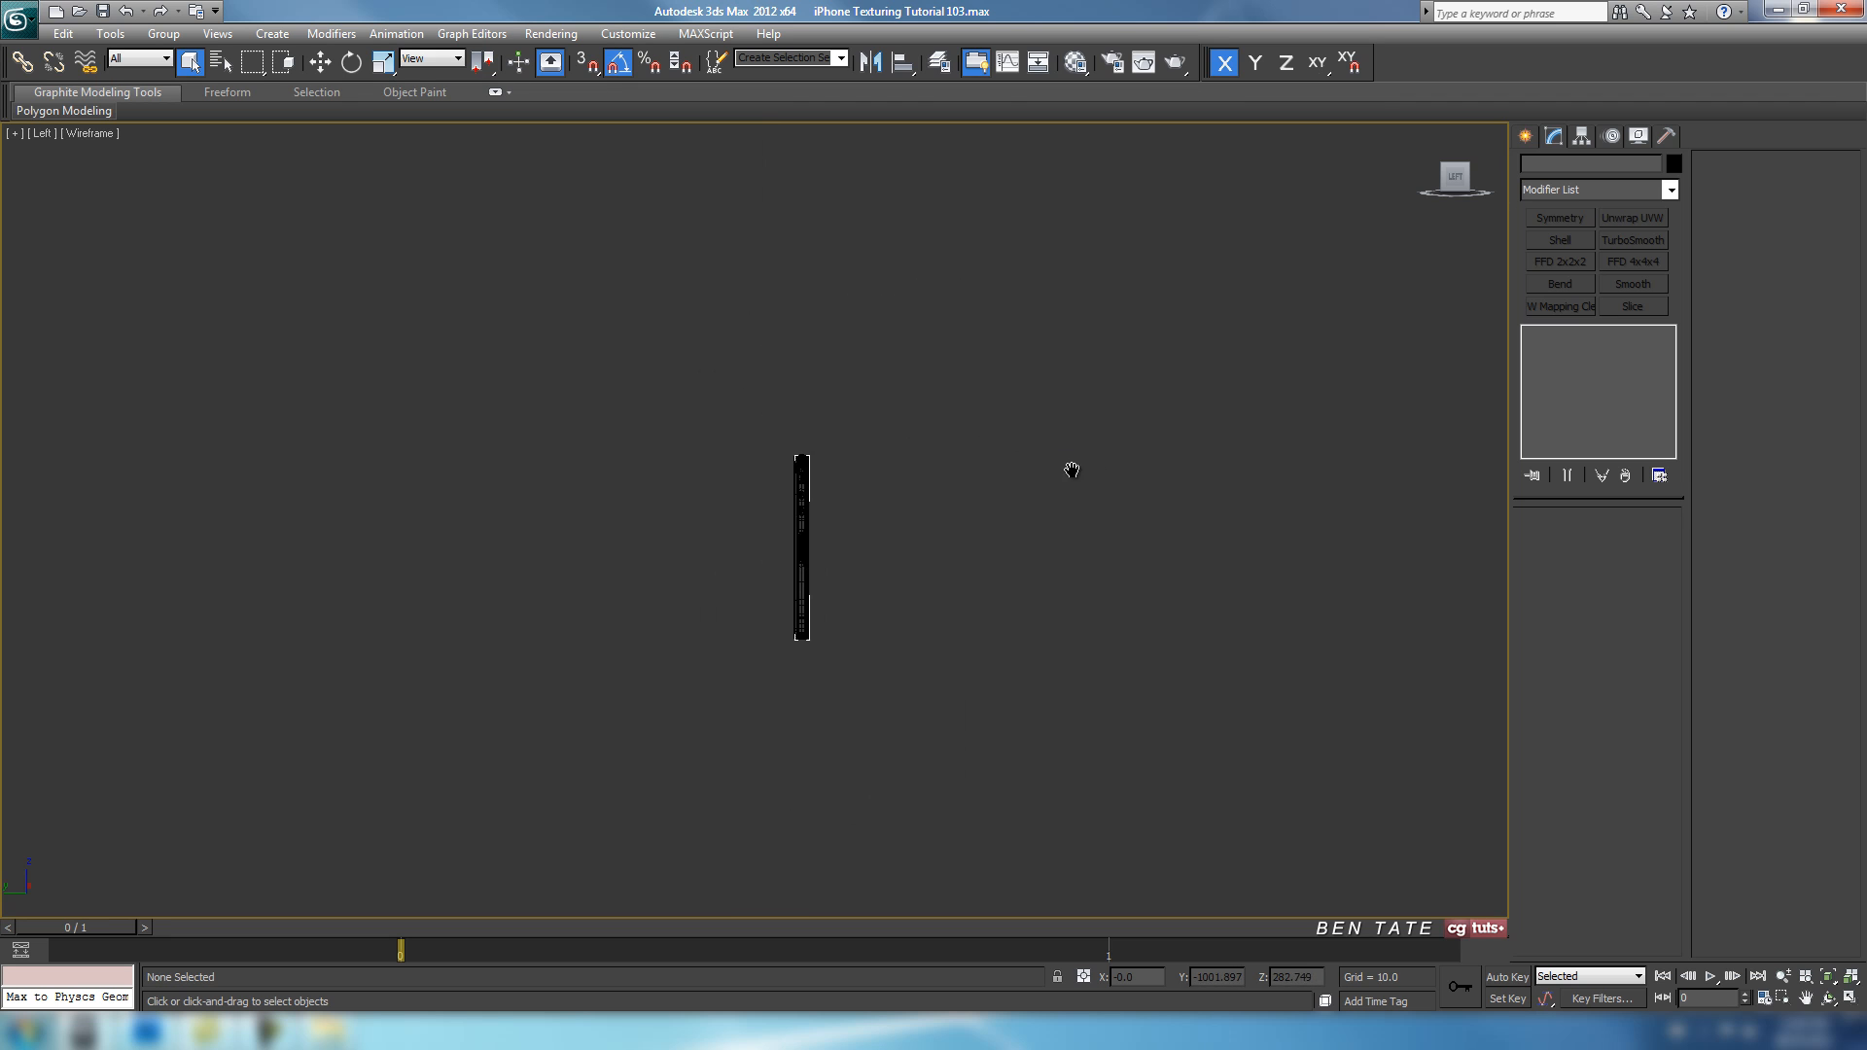
# Change the Bottom viewport to a Top view.
pyautogui.hotkey('alt', 'w')
pyautogui.click(484, 301)
pyautogui.hotkey('alt', 'w')
pyautogui.scroll(-3, 774, 526)
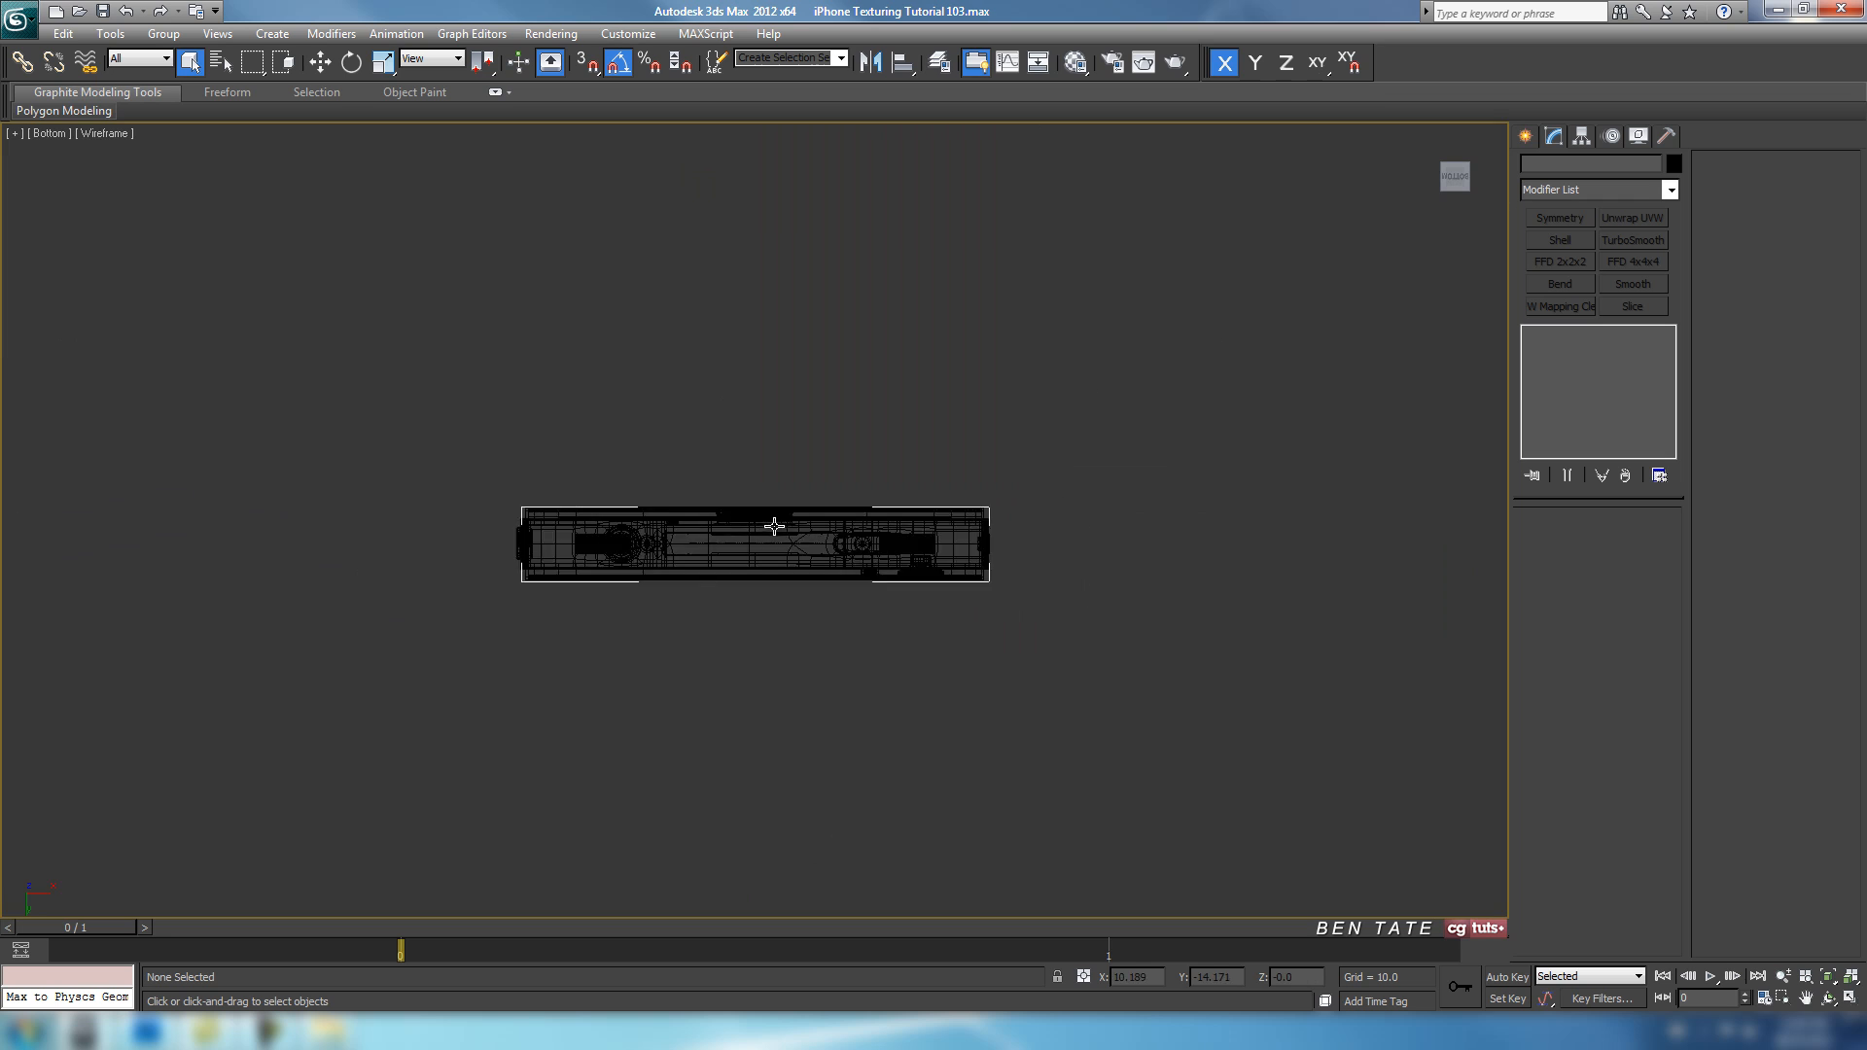
pyautogui.scroll(-4, 774, 526)
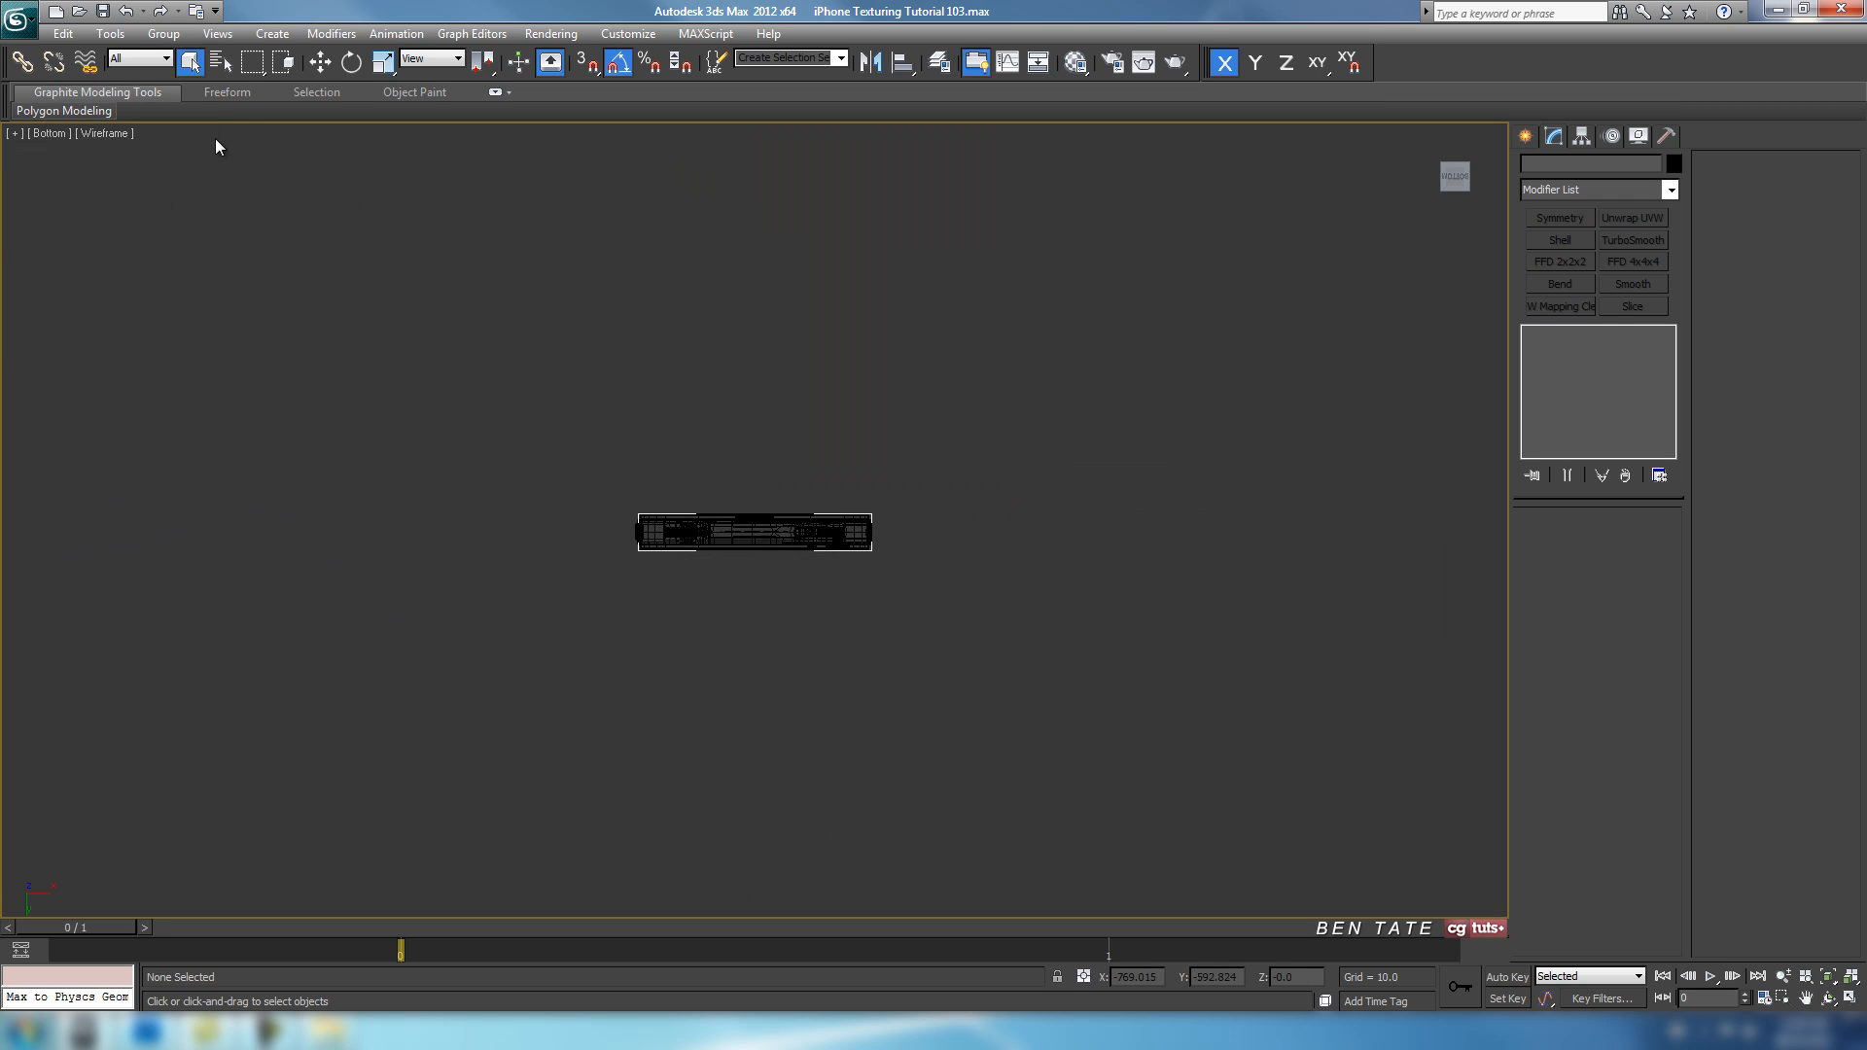
pyautogui.click(51, 133)
pyautogui.click(116, 250)
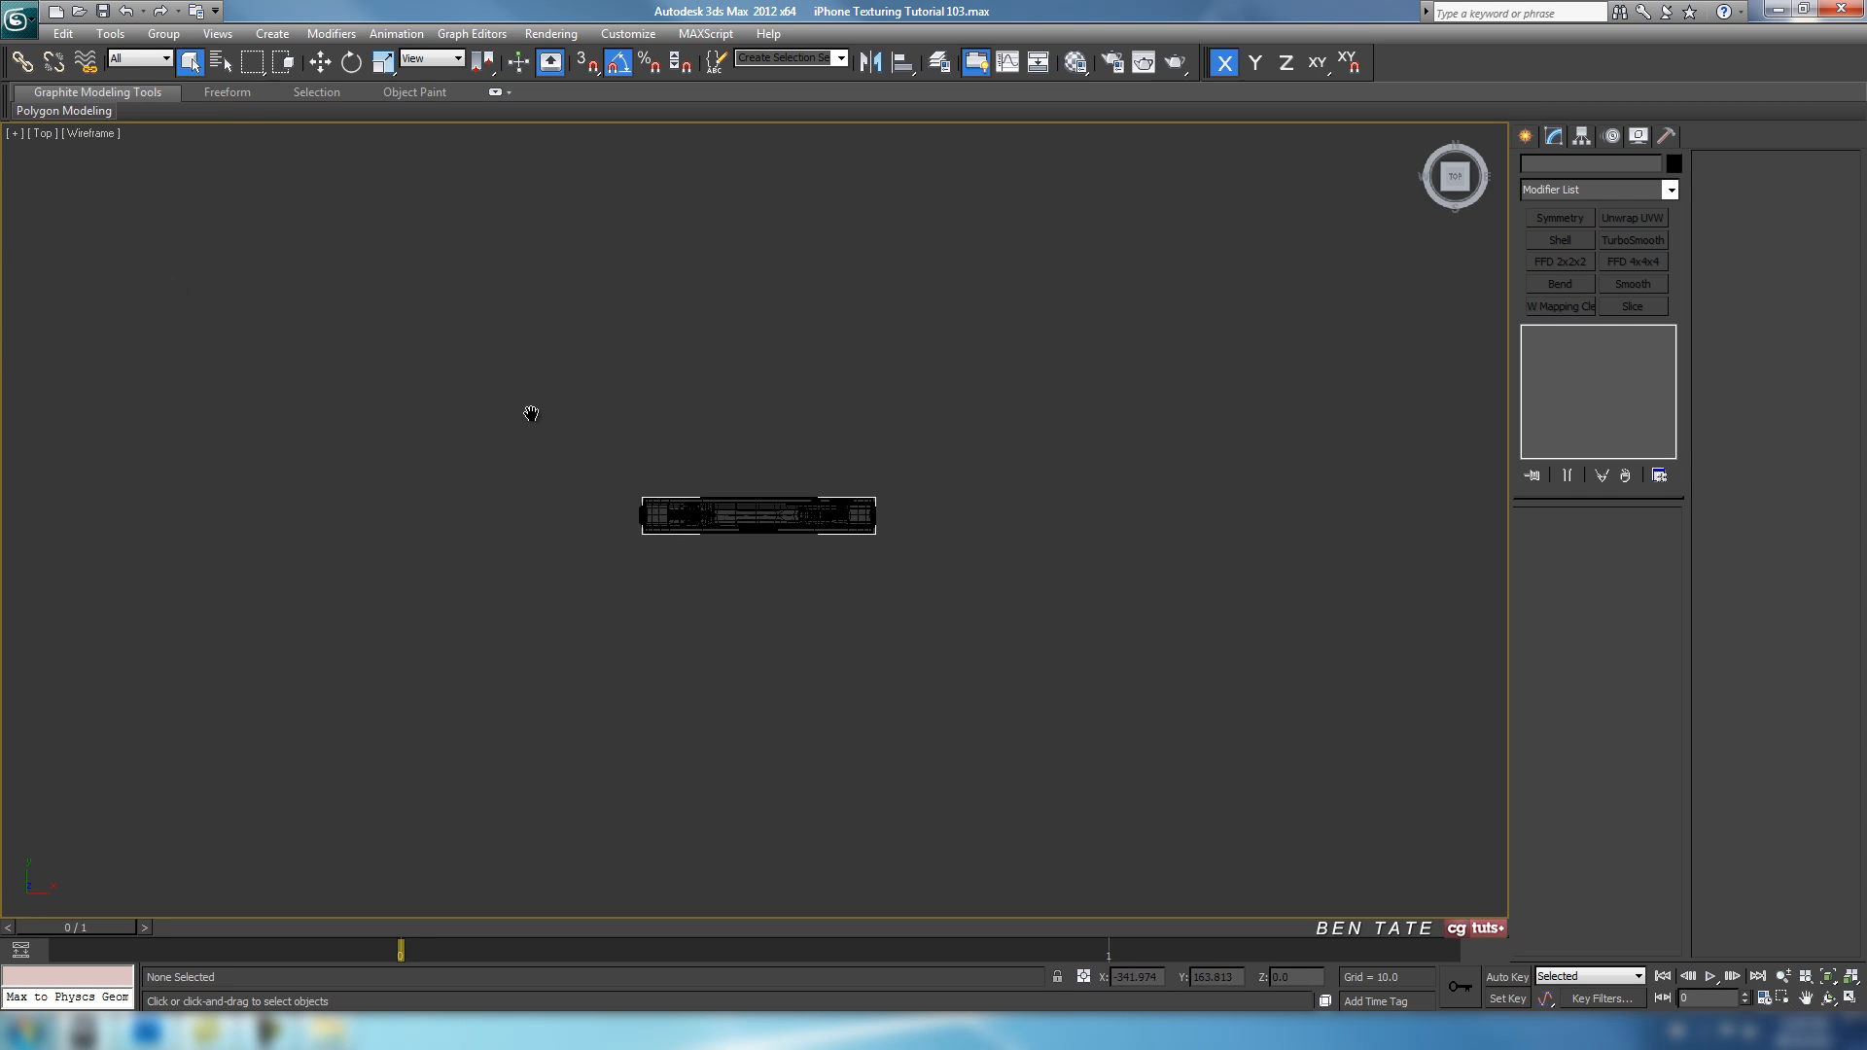
# Create a standard plane around the phone in the Top view, about 1218 units long and 1960 units wide.
pyautogui.click(1525, 137)
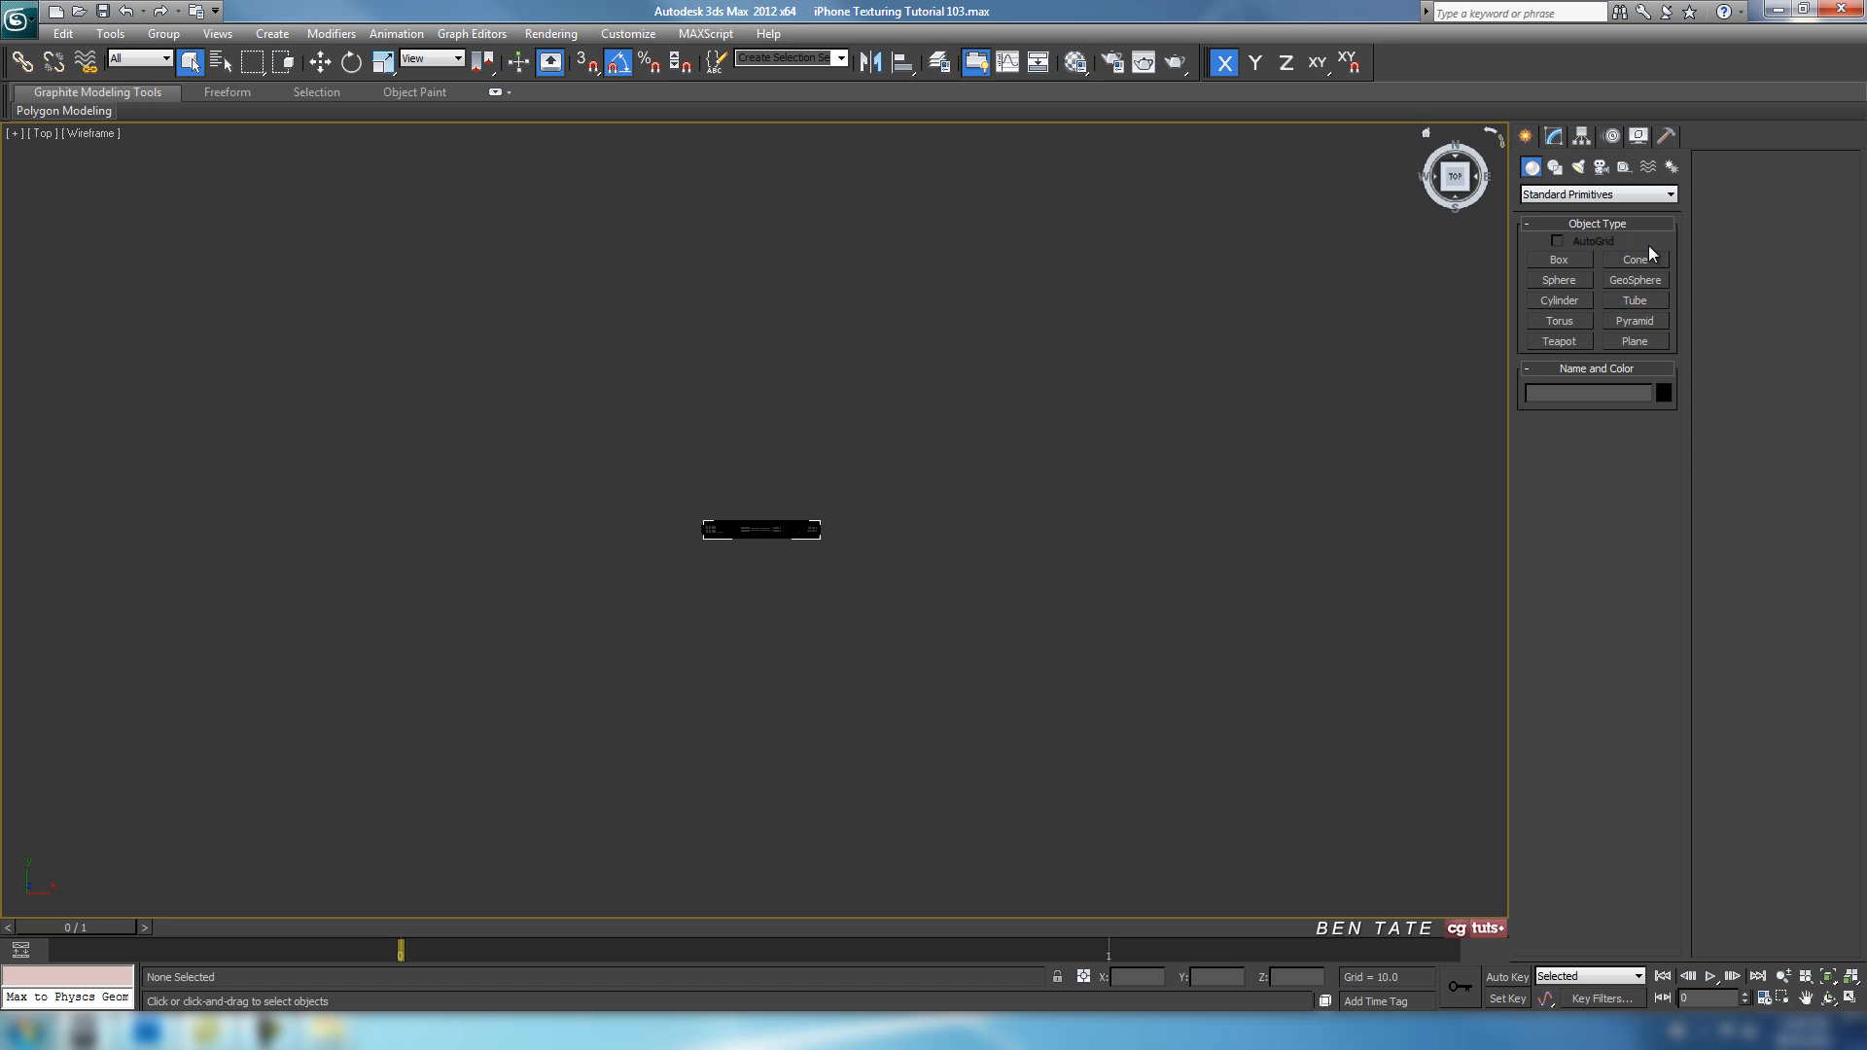
pyautogui.click(1636, 342)
pyautogui.moveTo(430, 329)
pyautogui.mouseDown()
pyautogui.moveTo(632, 424)
pyautogui.moveTo(1124, 755)
pyautogui.moveTo(1105, 775)
pyautogui.moveTo(1096, 742)
pyautogui.mouseUp()
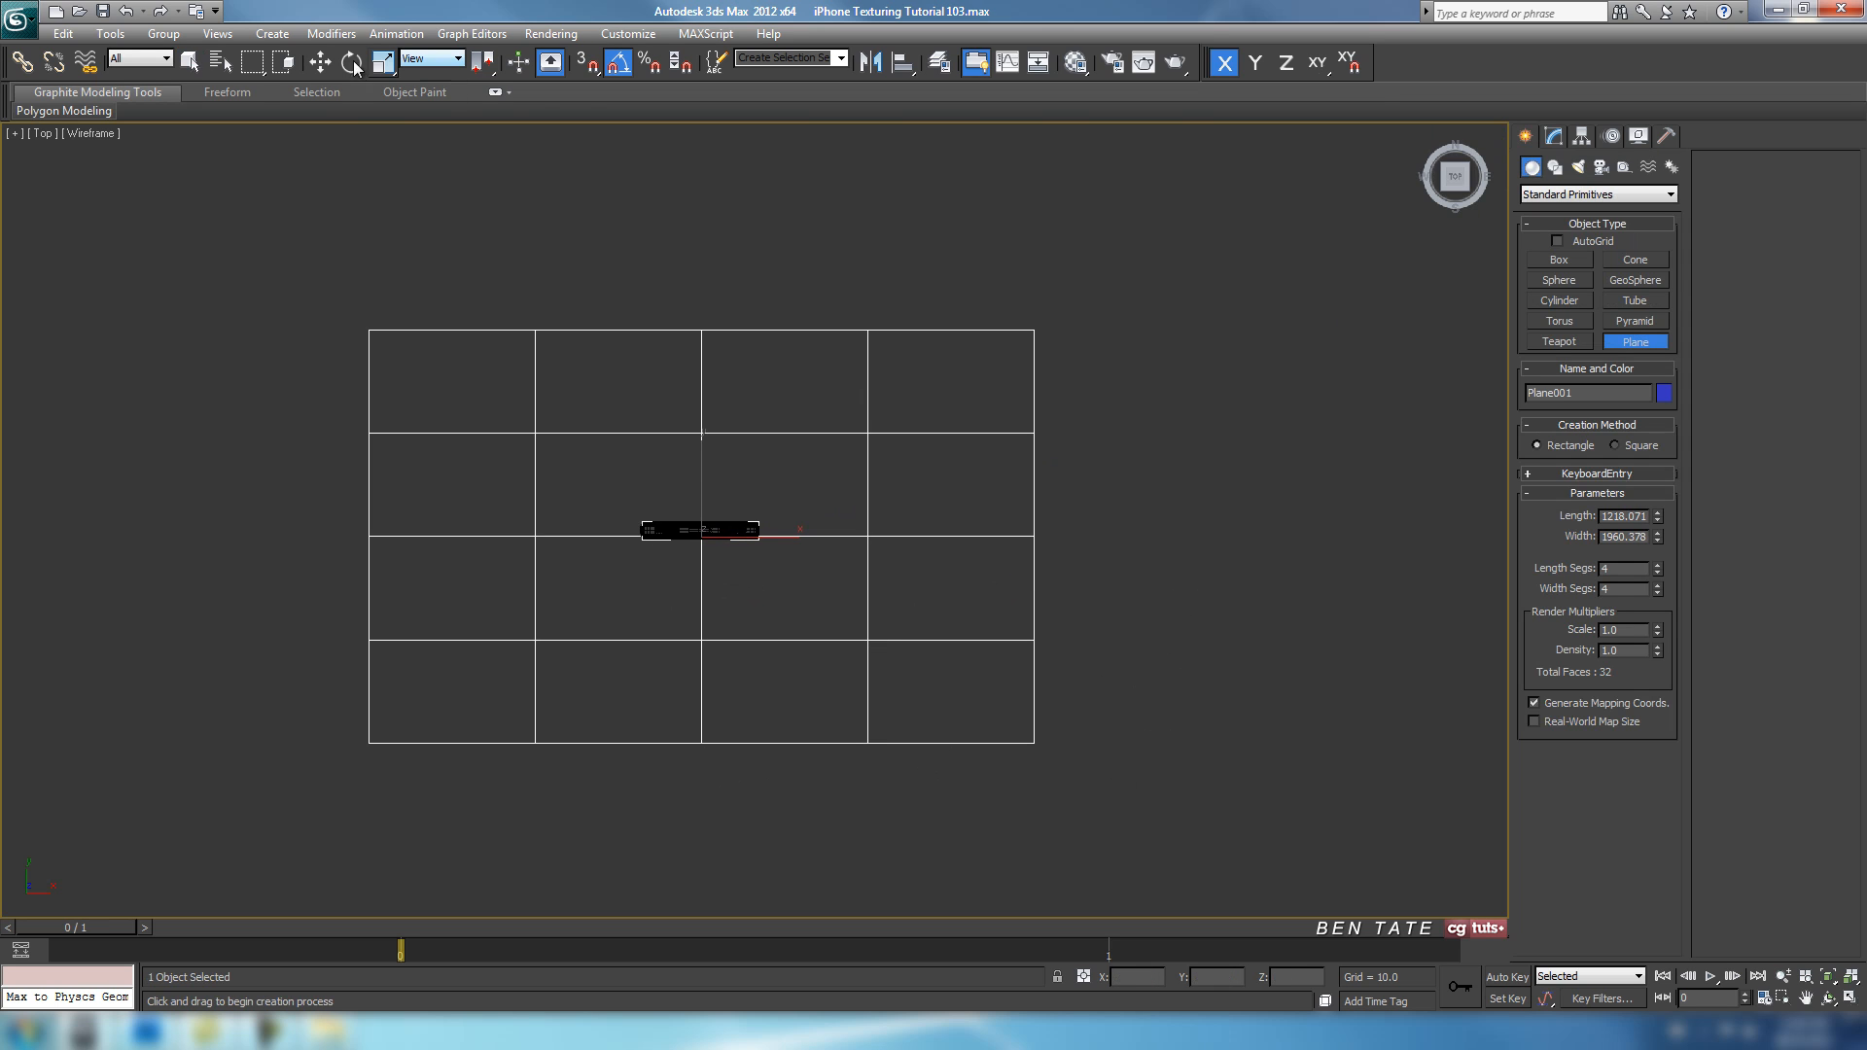
# Center the plane at the world origin by setting its absolute X and Y positions to 0.
pyautogui.rightClick(320, 61)
pyautogui.rightClick(1146, 498)
pyautogui.rightClick(1147, 519)
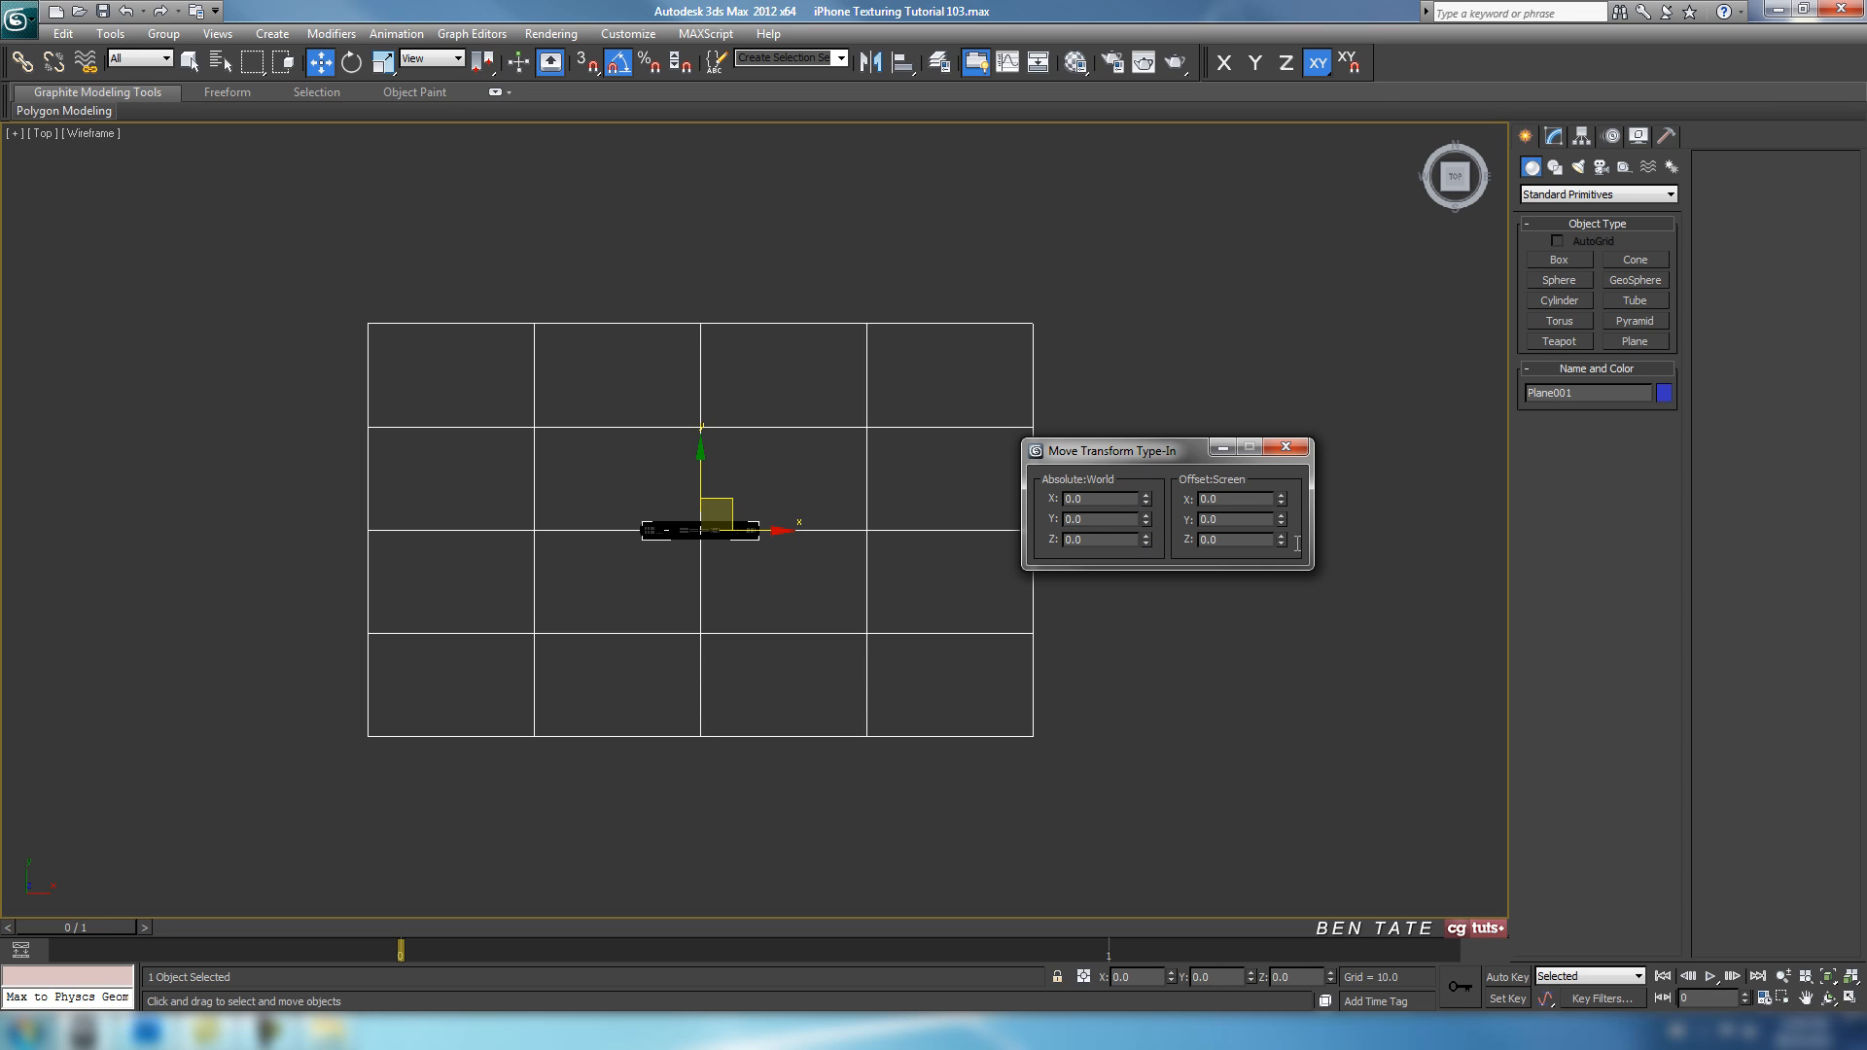
pyautogui.click(1286, 446)
# Set the plane's length and width segments to 1 and convert it to an editable poly.
pyautogui.click(1555, 136)
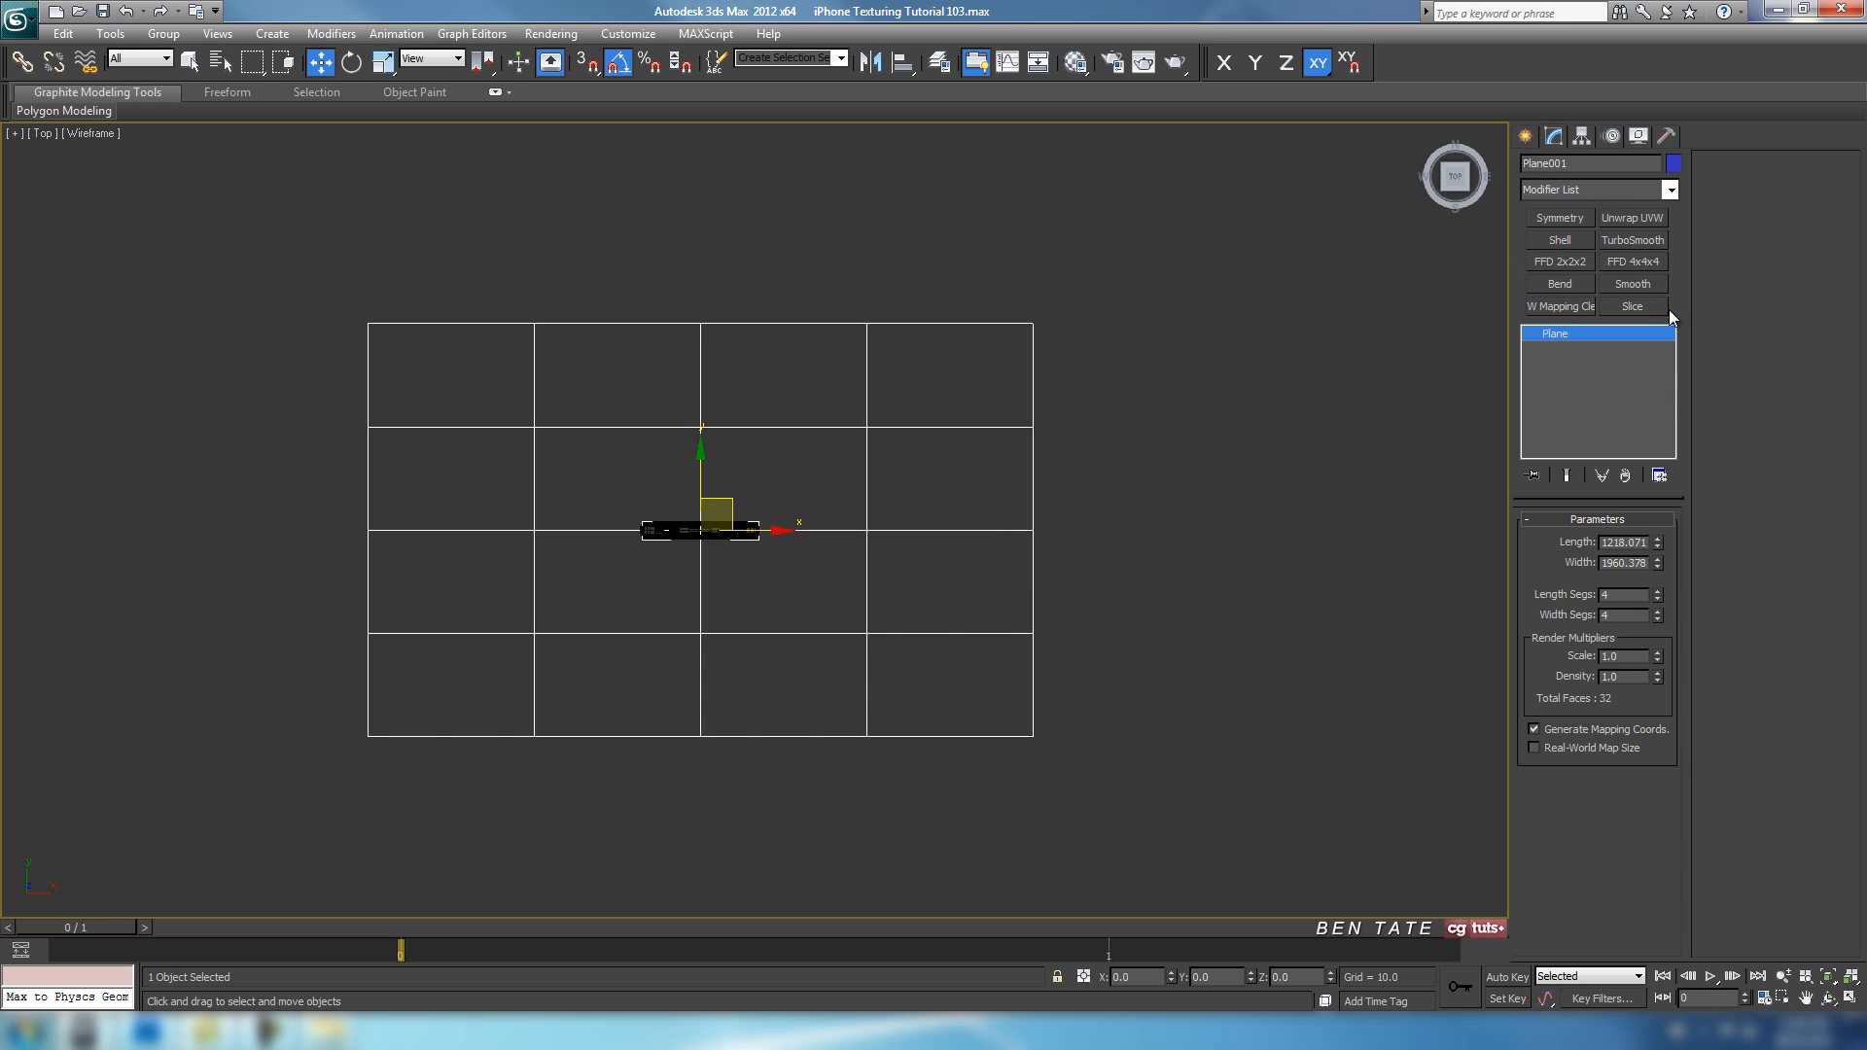
pyautogui.rightClick(1658, 597)
pyautogui.rightClick(1656, 618)
pyautogui.moveTo(1092, 619); pyautogui.dragTo(1110, 630, button='middle')
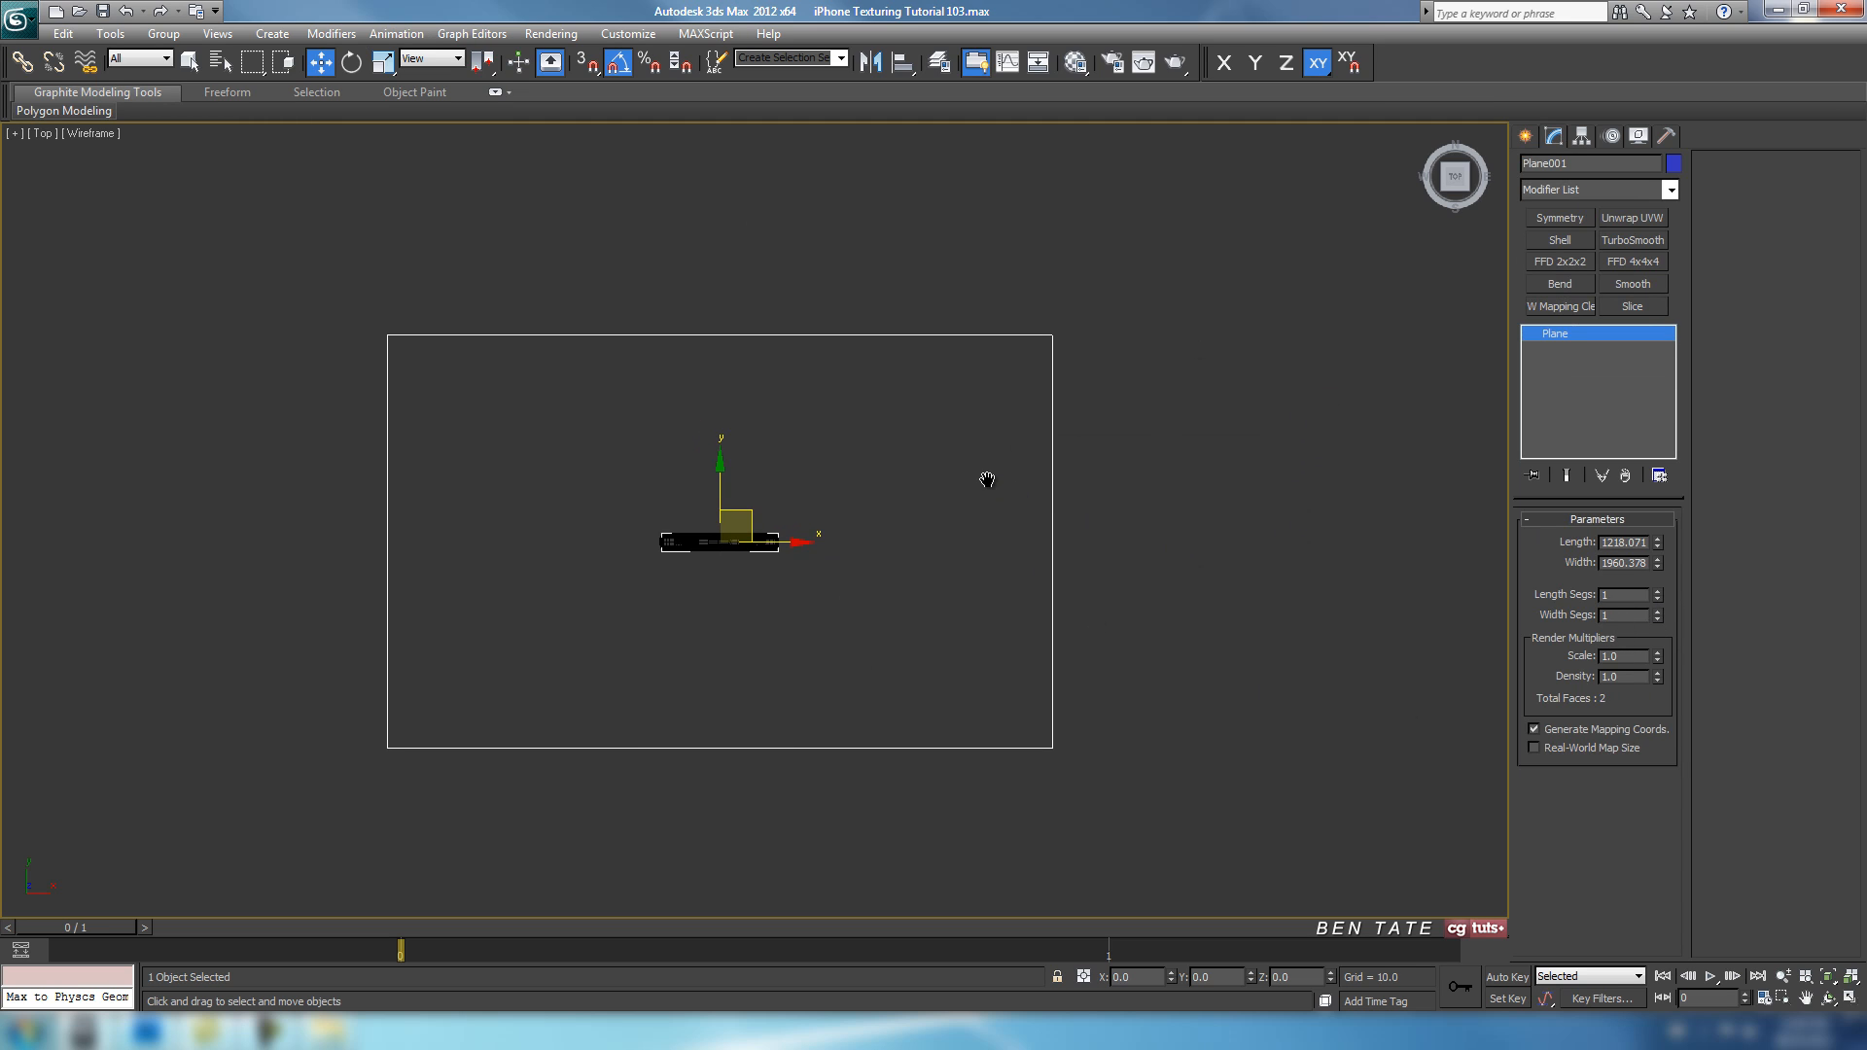
pyautogui.moveTo(987, 478); pyautogui.dragTo(990, 479, button='middle')
pyautogui.rightClick(984, 593)
pyautogui.moveTo(1076, 768)
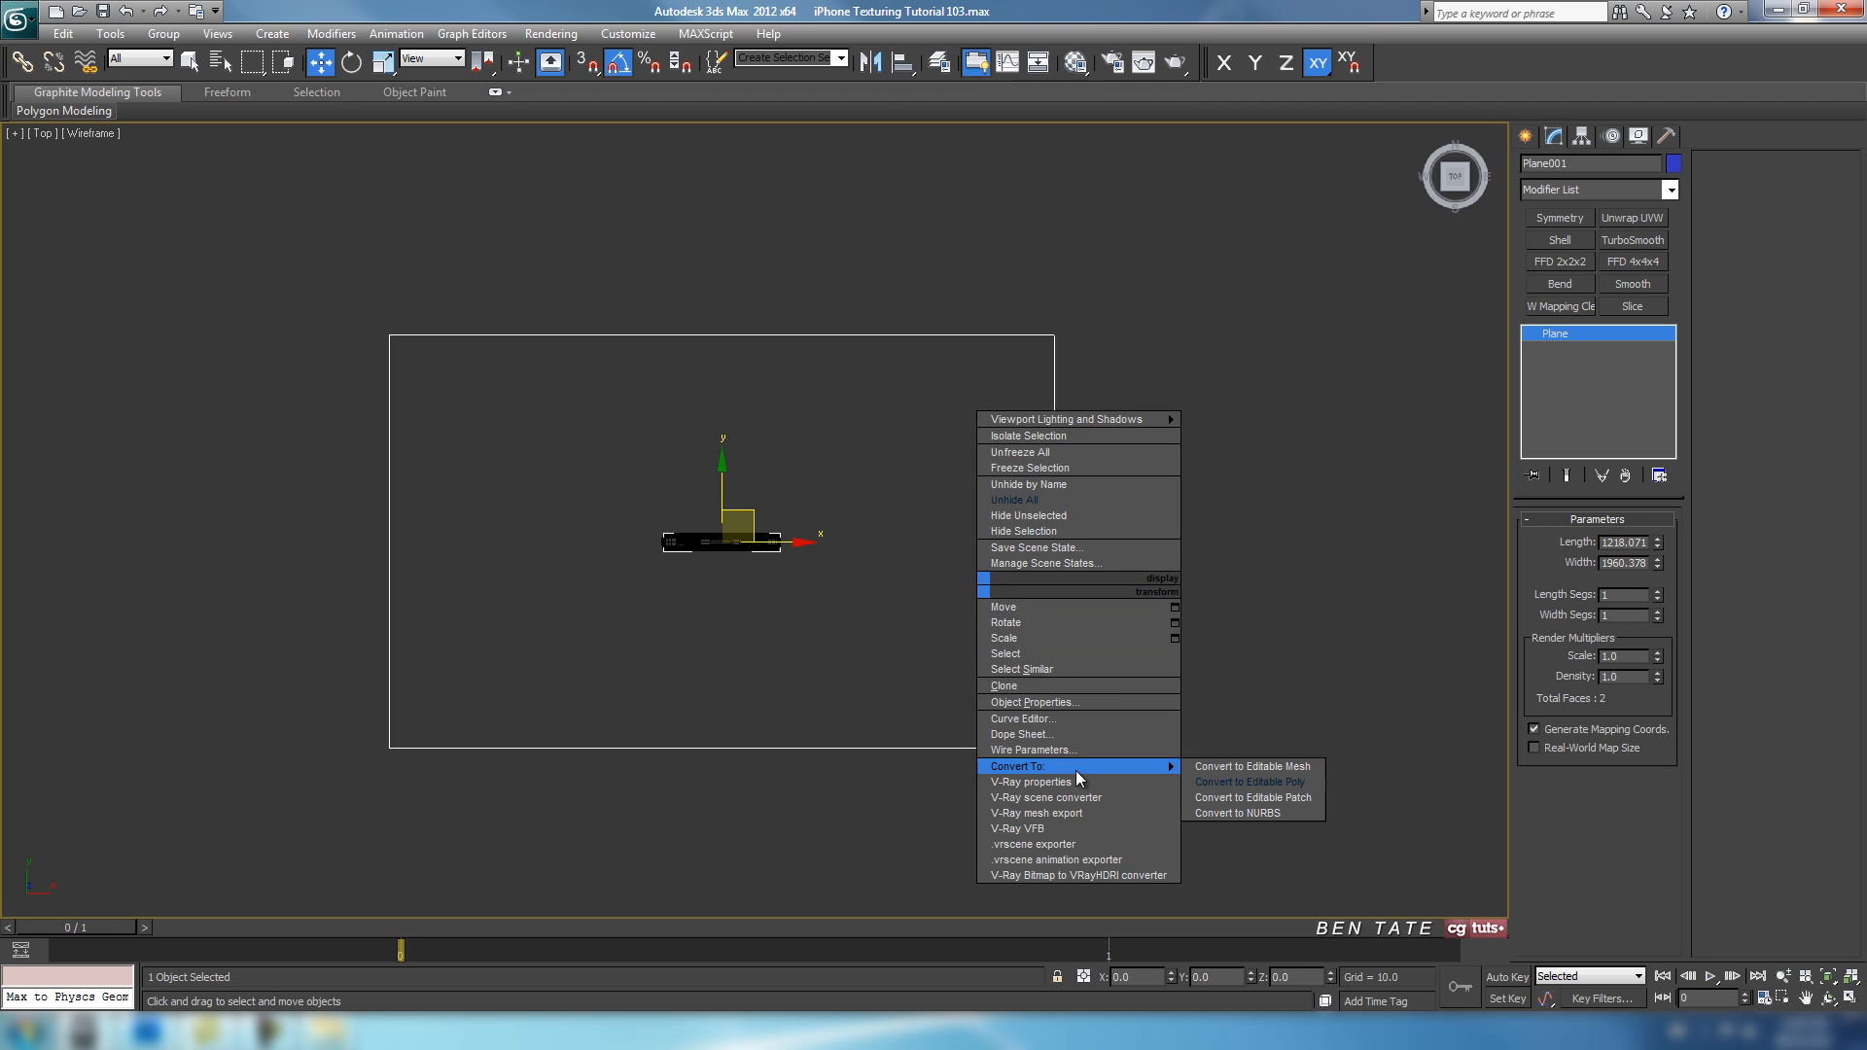
pyautogui.click(1240, 788)
# Display the grid in the Left view and raise all the phone parts about 334 units so the base meets the plane.
pyautogui.hotkey('alt', 'w')
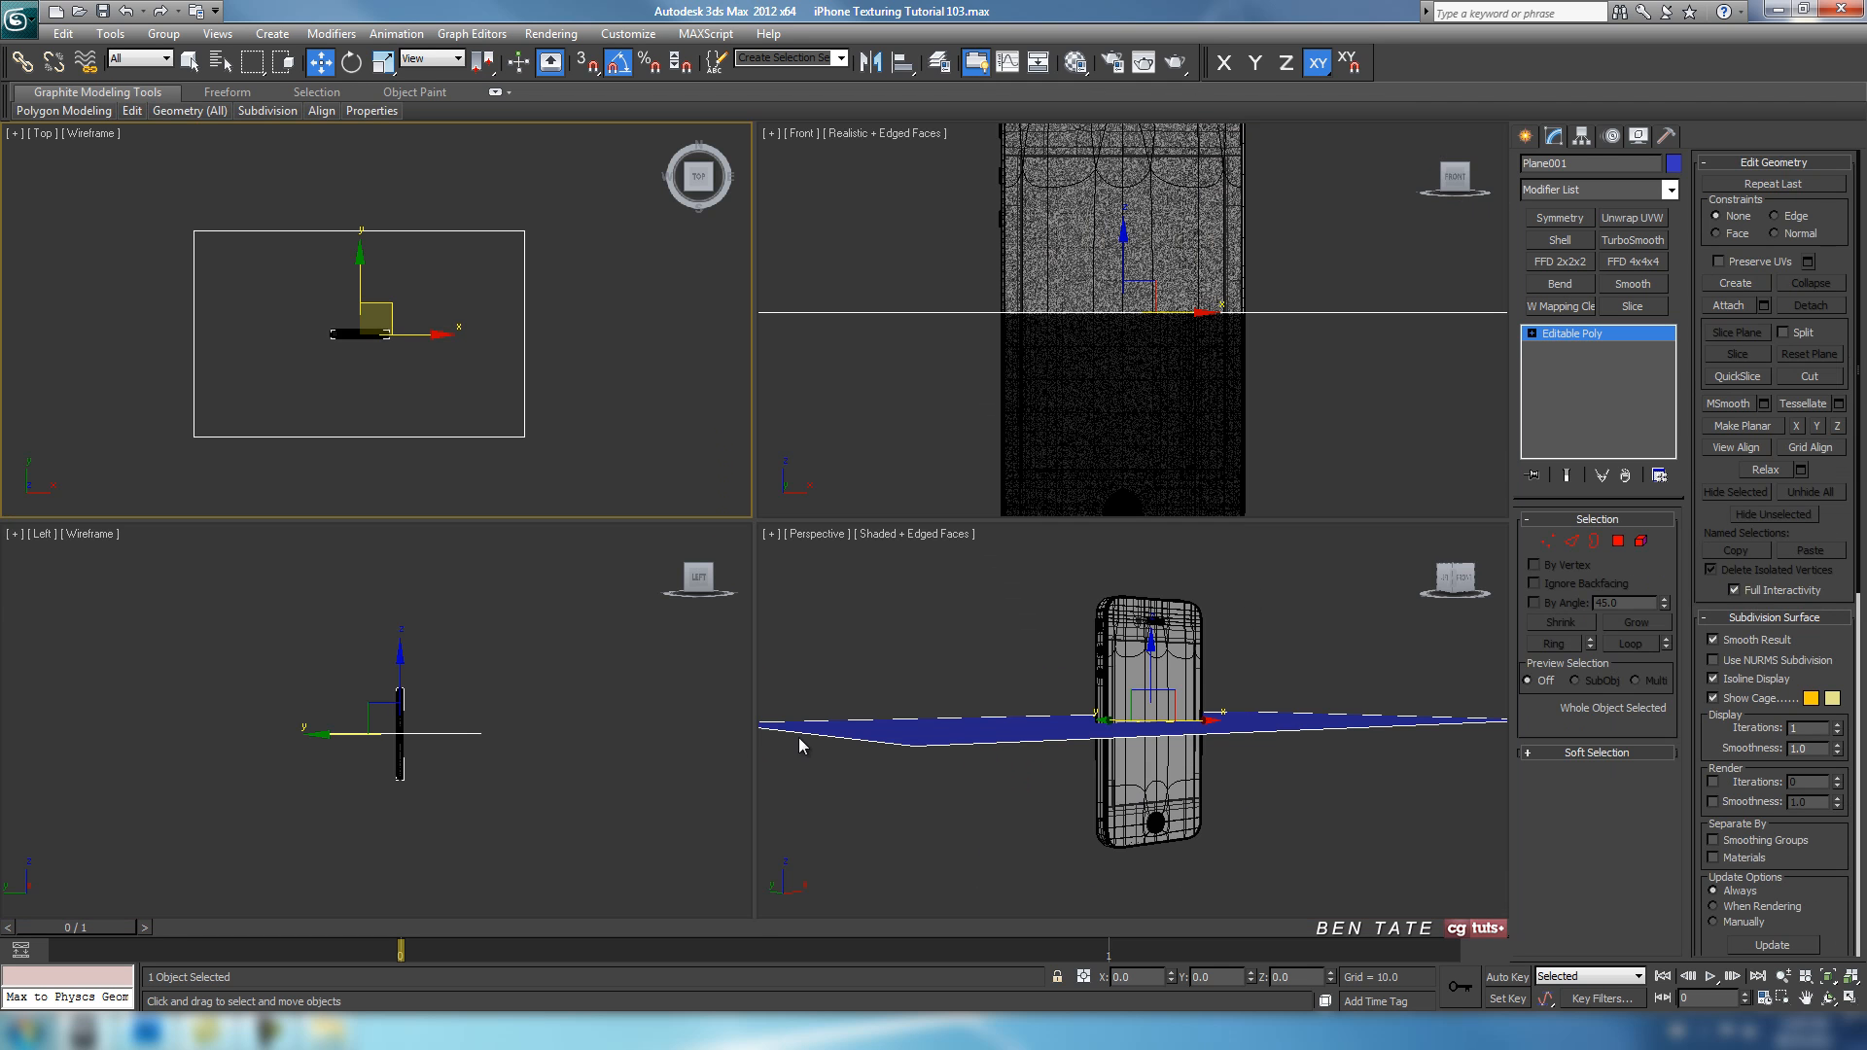
pyautogui.middleClick(570, 716)
pyautogui.moveTo(689, 716); pyautogui.dragTo(717, 716, button='middle')
pyautogui.hotkey('alt', 'w')
pyautogui.scroll(5, 945, 696)
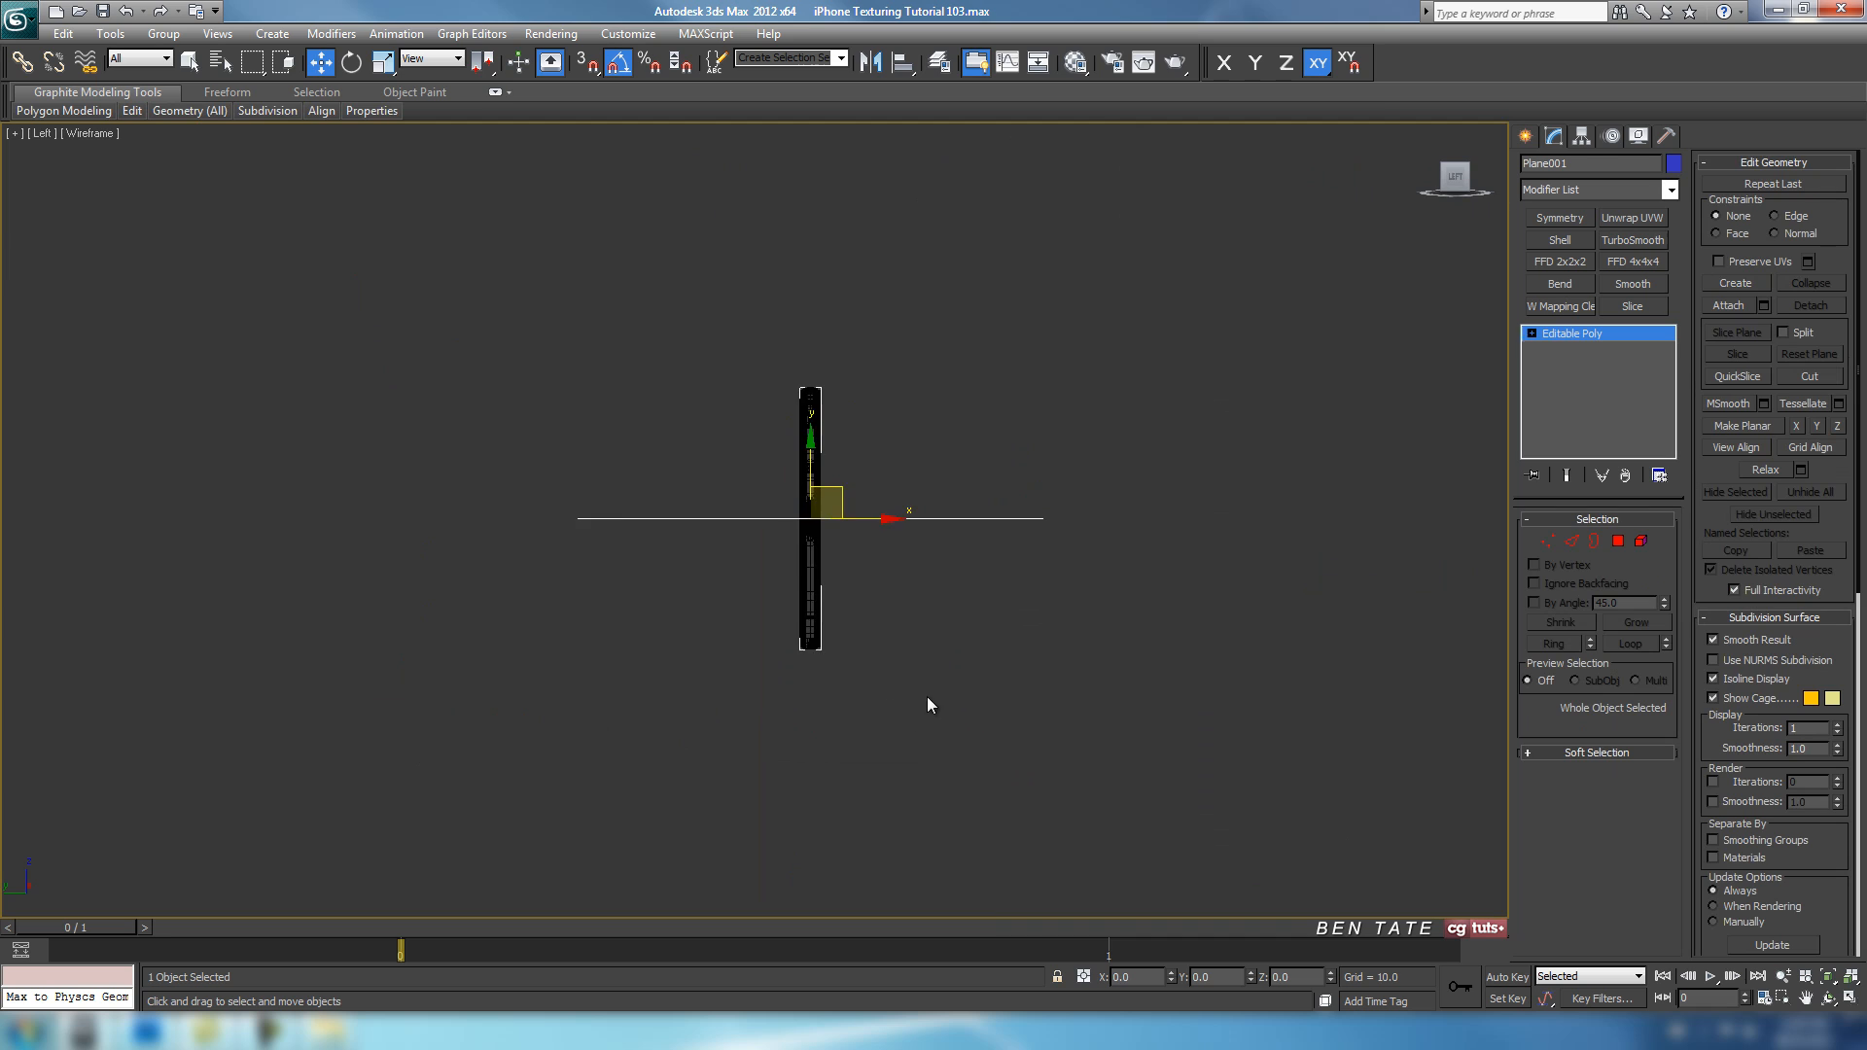
pyautogui.moveTo(1029, 706)
pyautogui.mouseDown(button='middle')
pyautogui.moveTo(1027, 781)
pyautogui.moveTo(1017, 708)
pyautogui.mouseUp(button='middle')
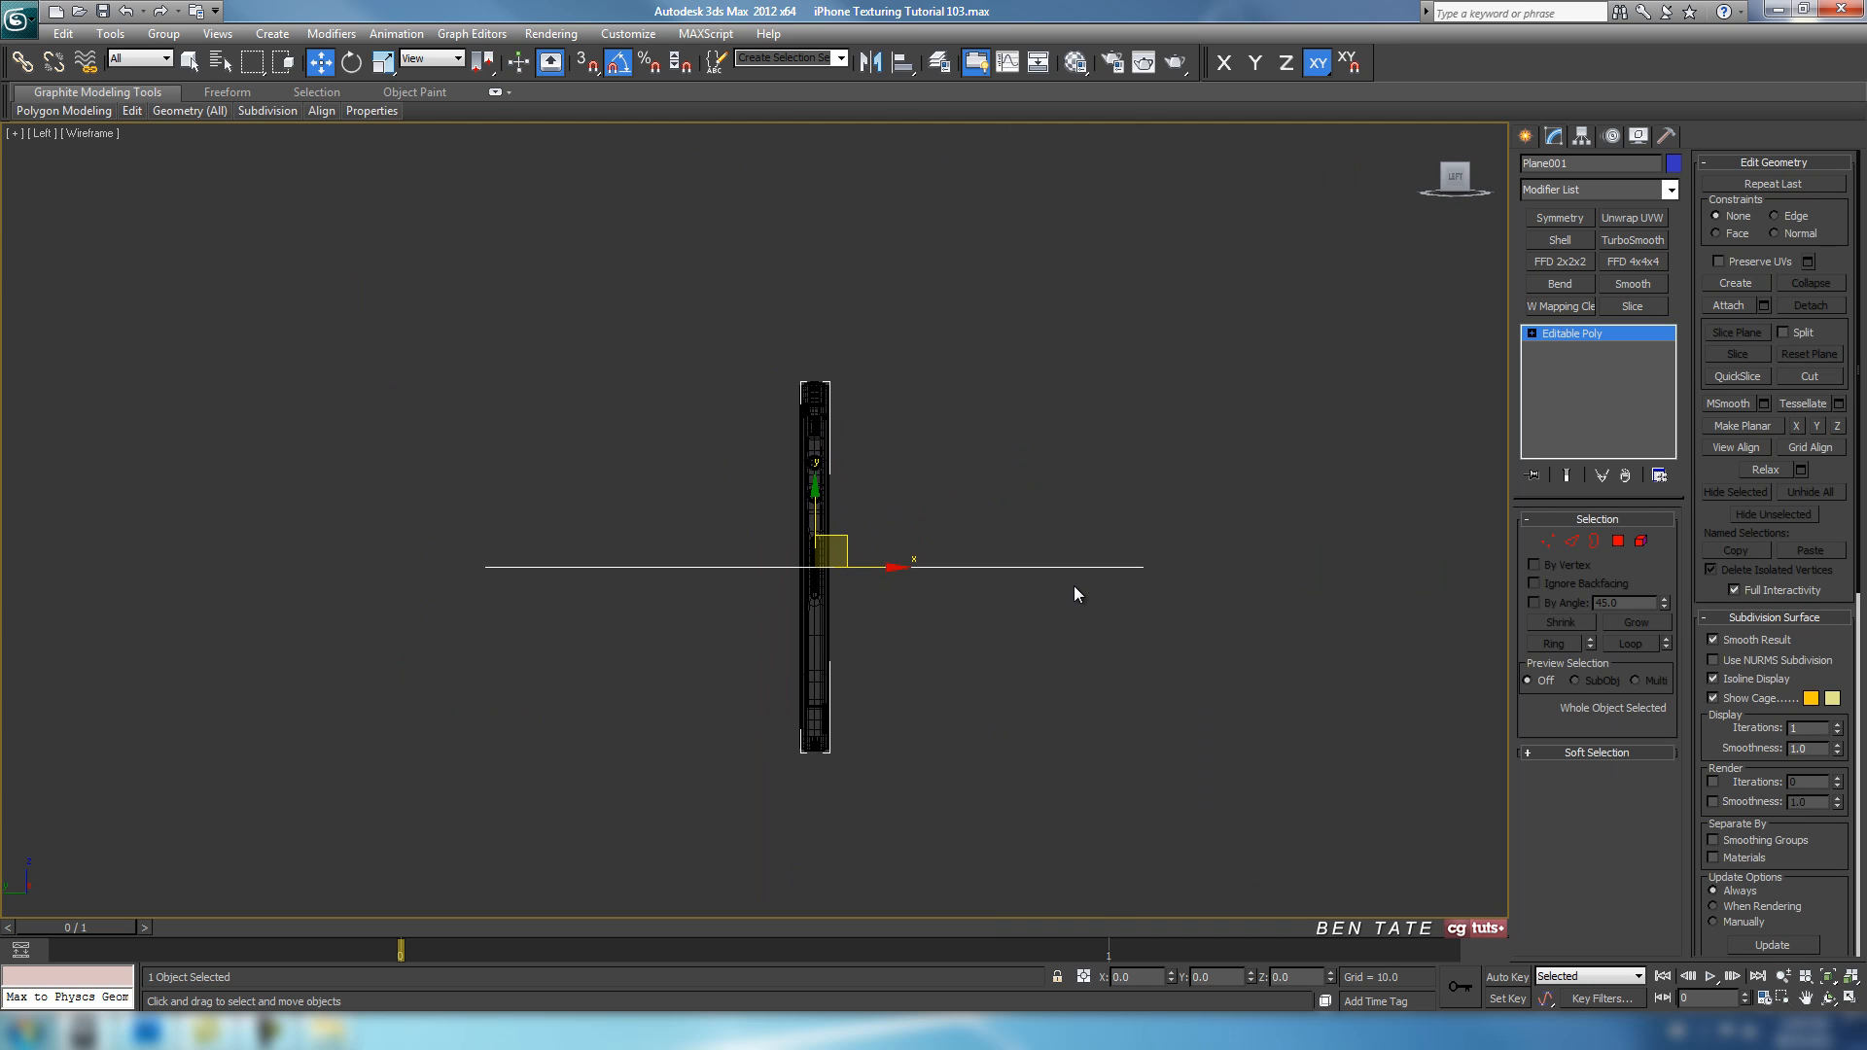
pyautogui.scroll(-1, 1074, 585)
pyautogui.scroll(1, 1090, 642)
pyautogui.press('g')
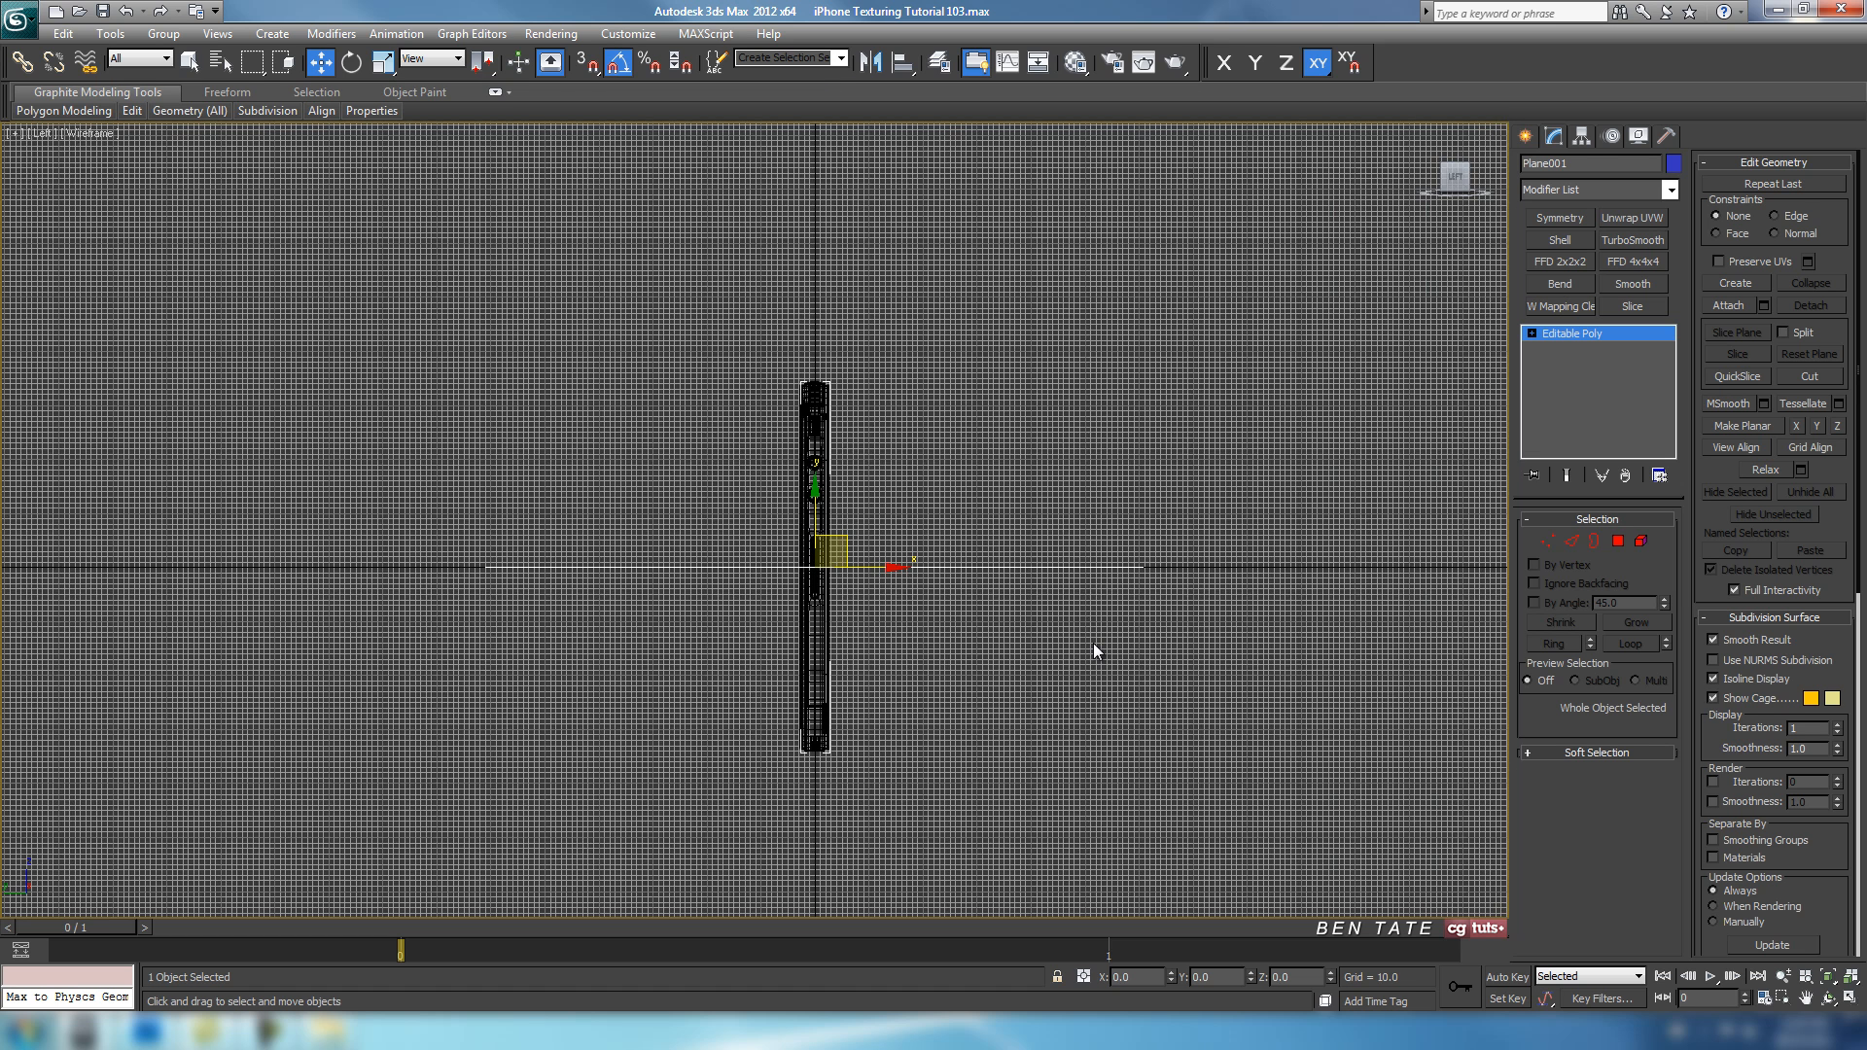
pyautogui.scroll(-1, 1093, 644)
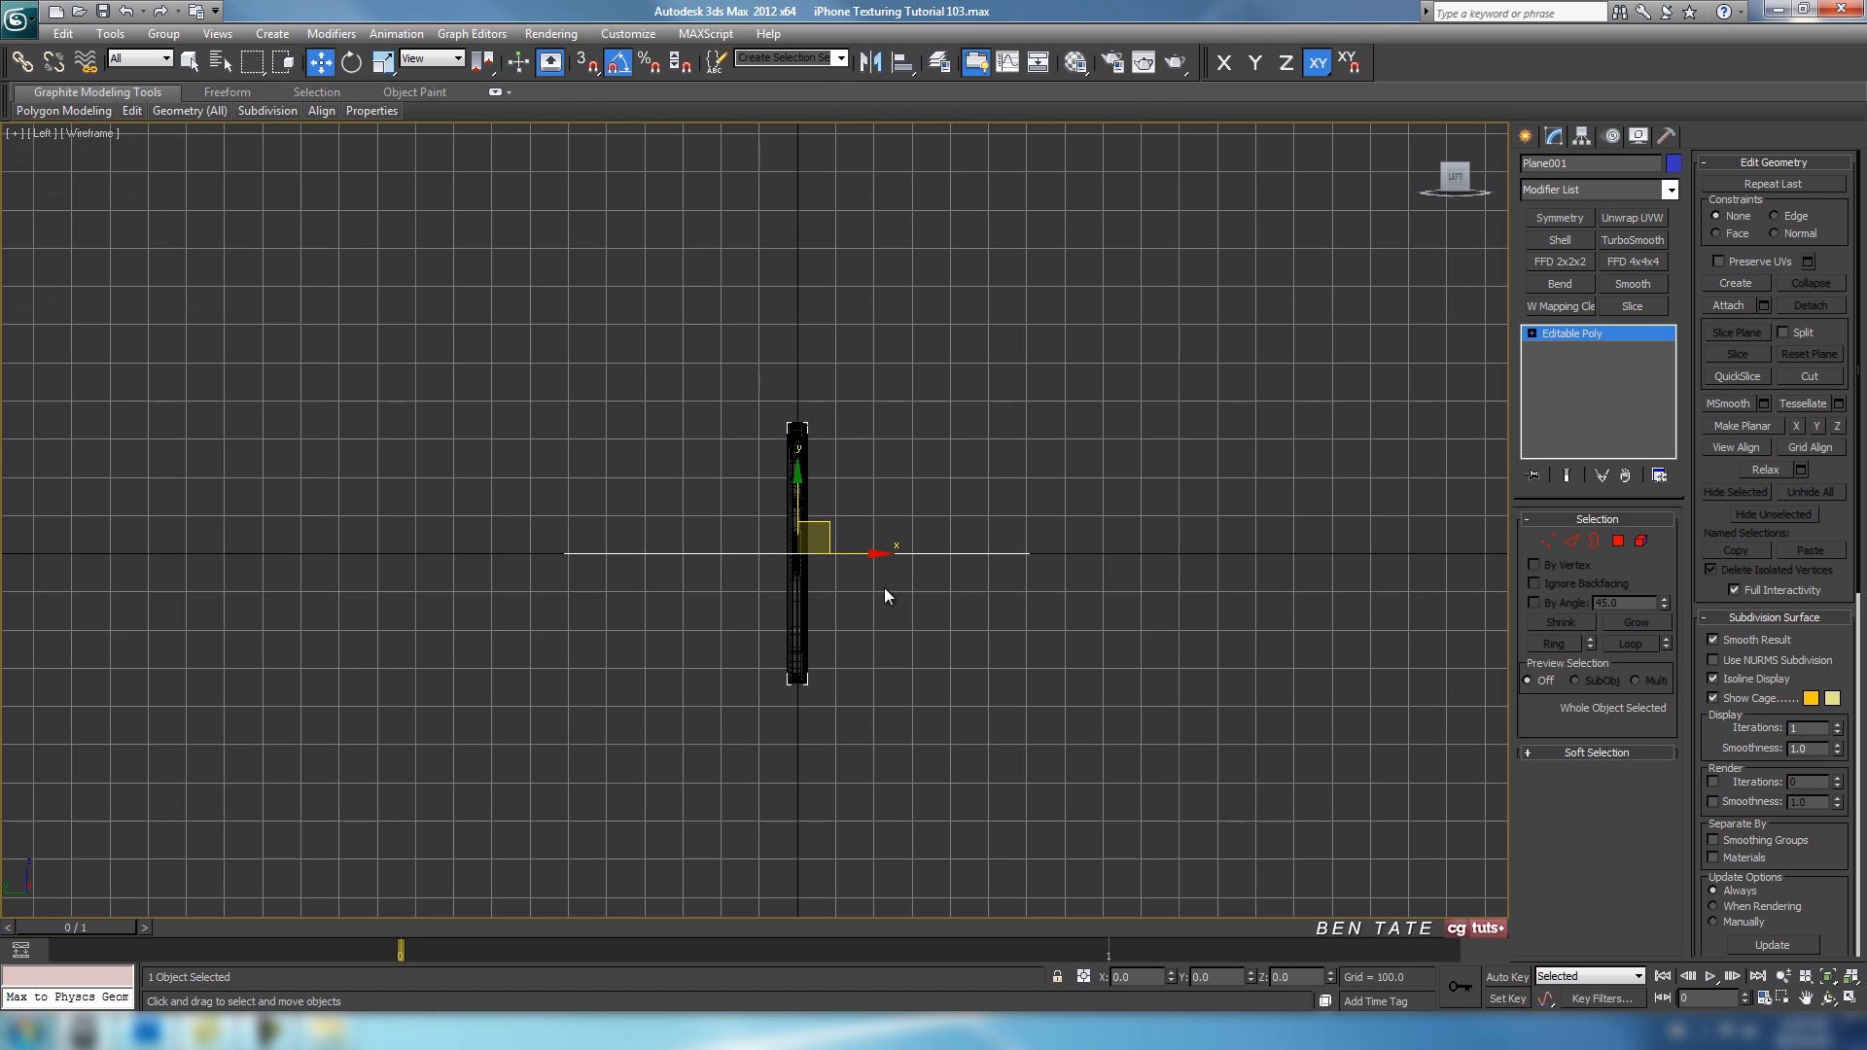
pyautogui.moveTo(872, 778); pyautogui.dragTo(872, 778)
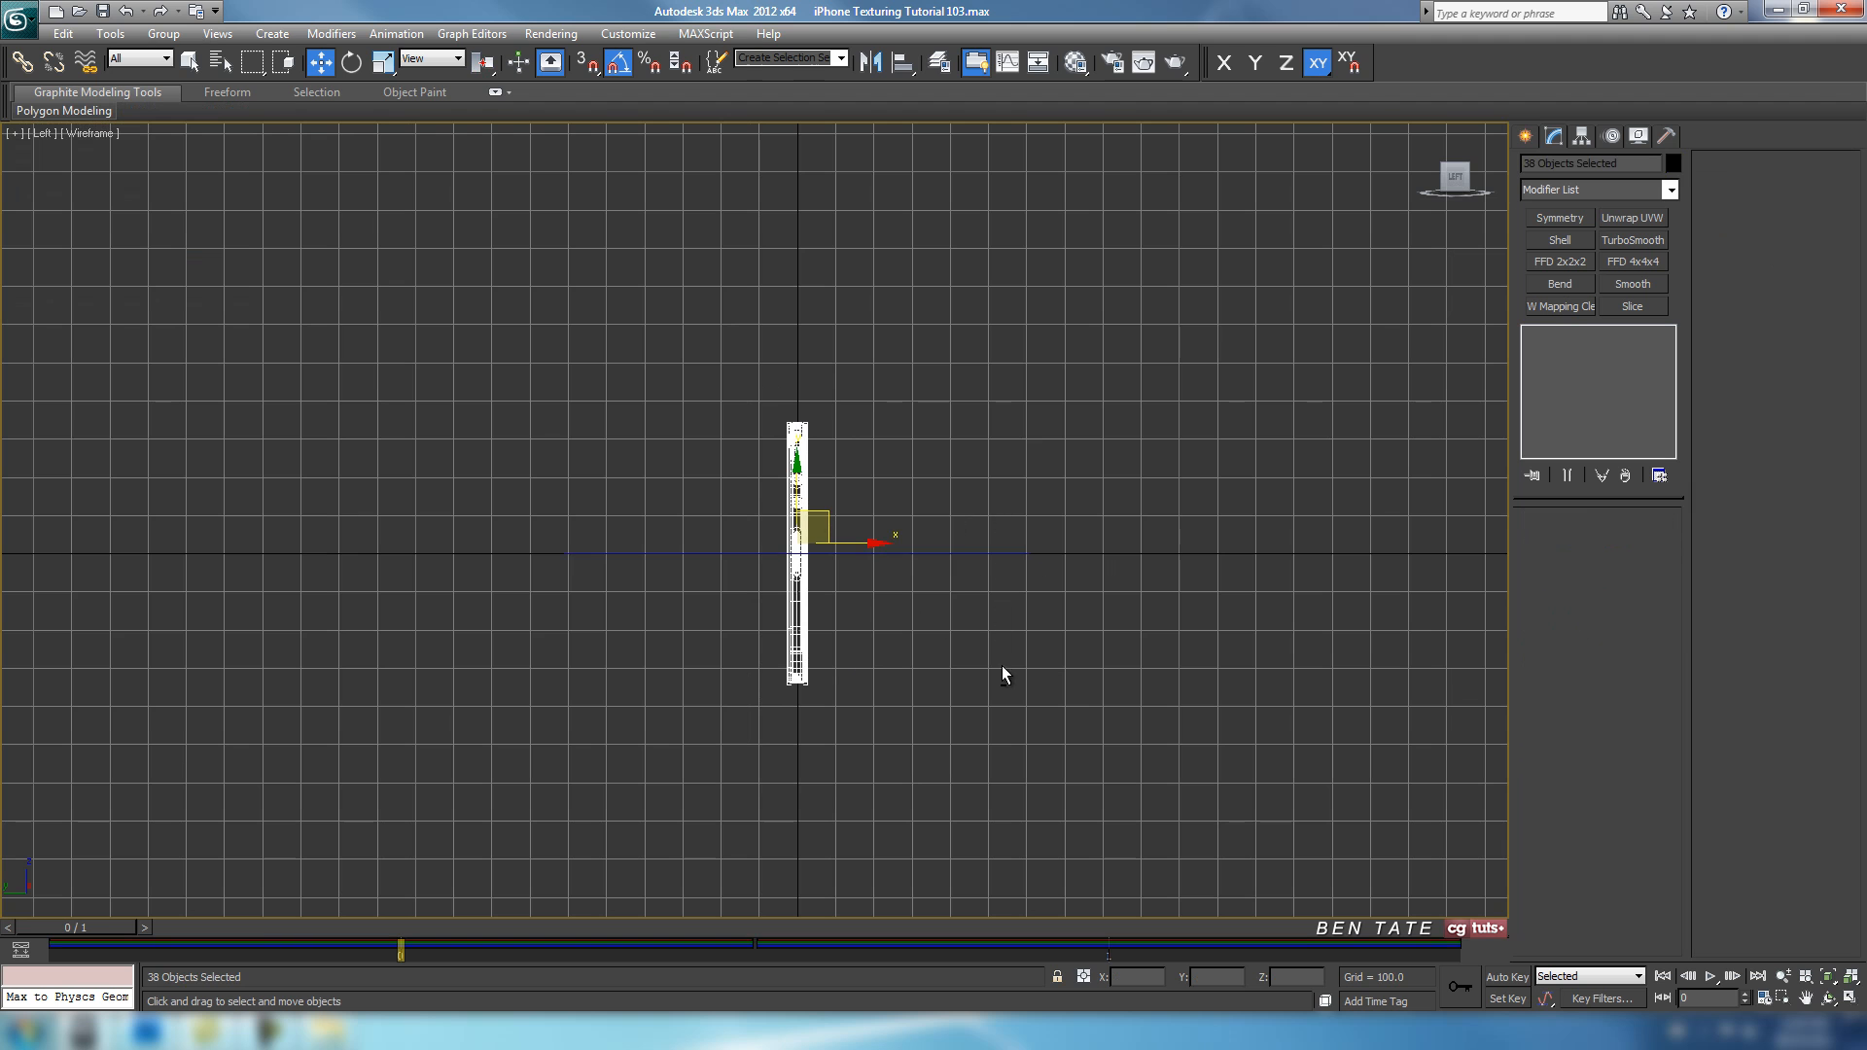
pyautogui.moveTo(813, 466); pyautogui.dragTo(813, 334)
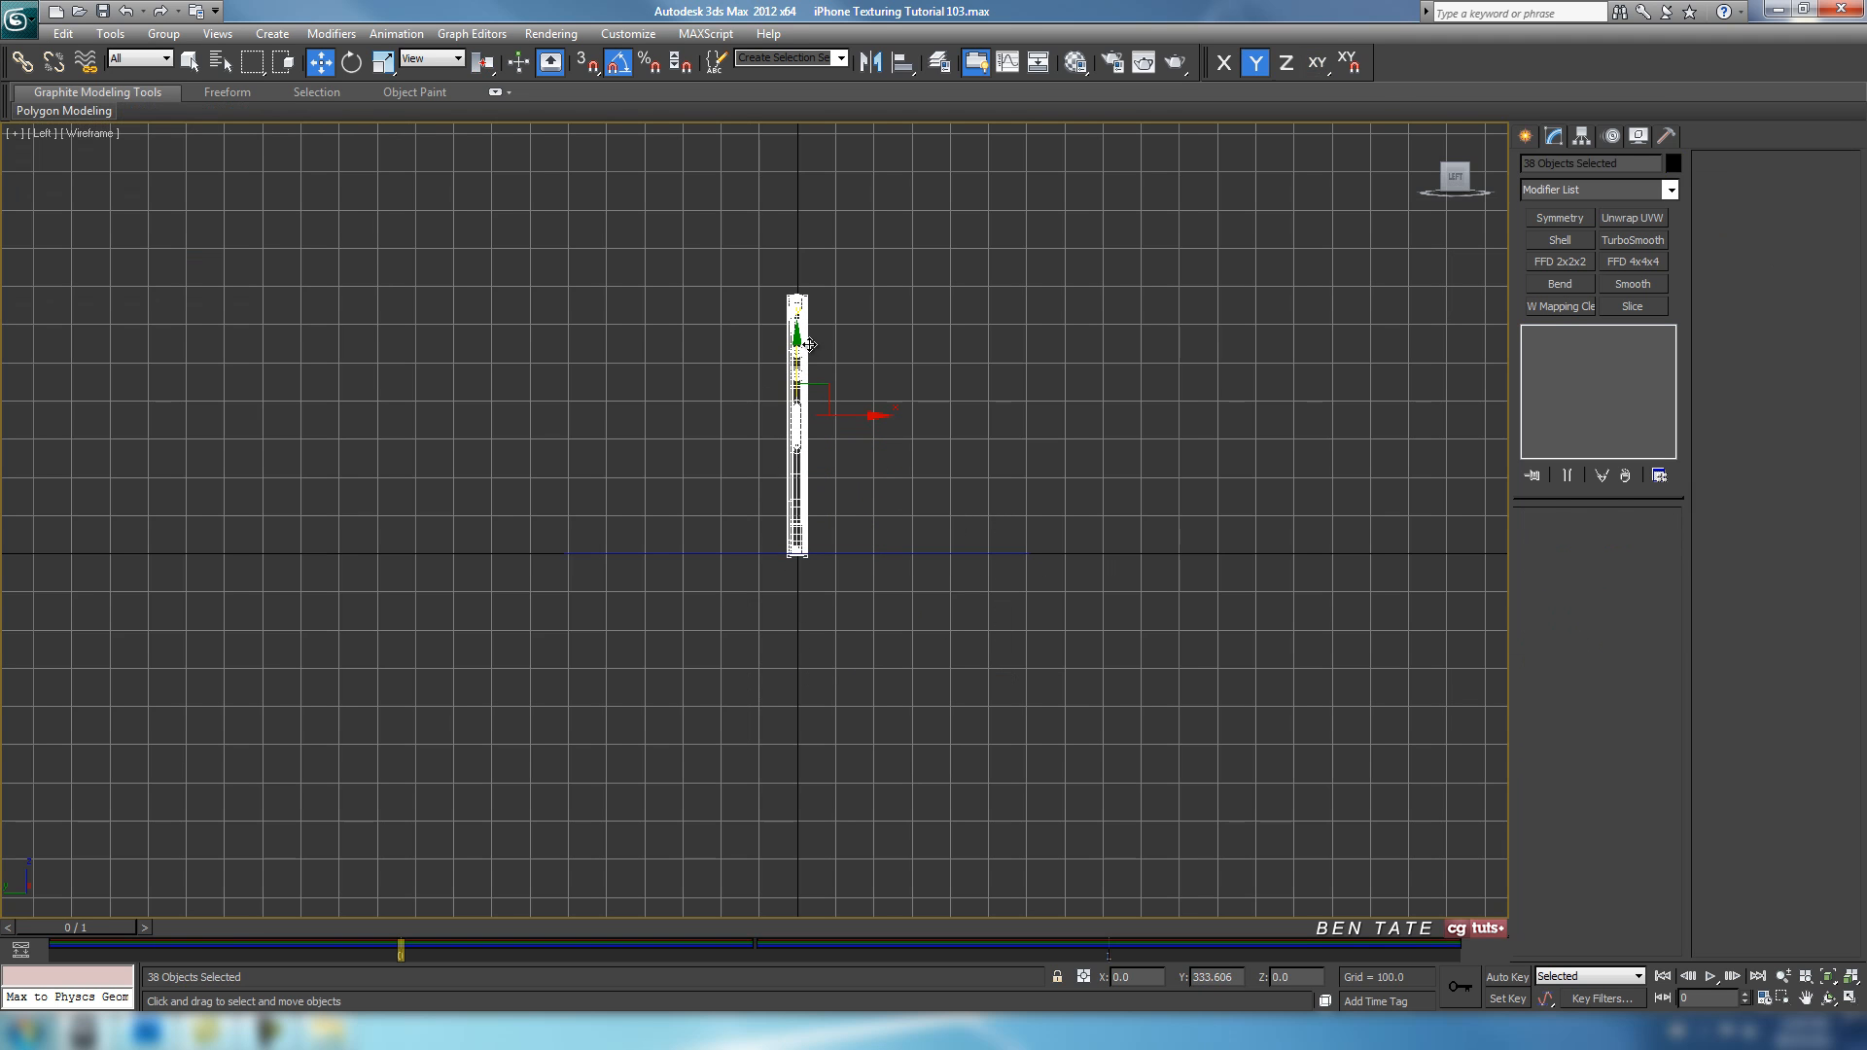
# Fine-tune the phone's height in the Left view so its lower end sits on the plane.
pyautogui.scroll(10, 827, 554)
pyautogui.scroll(3, 855, 638)
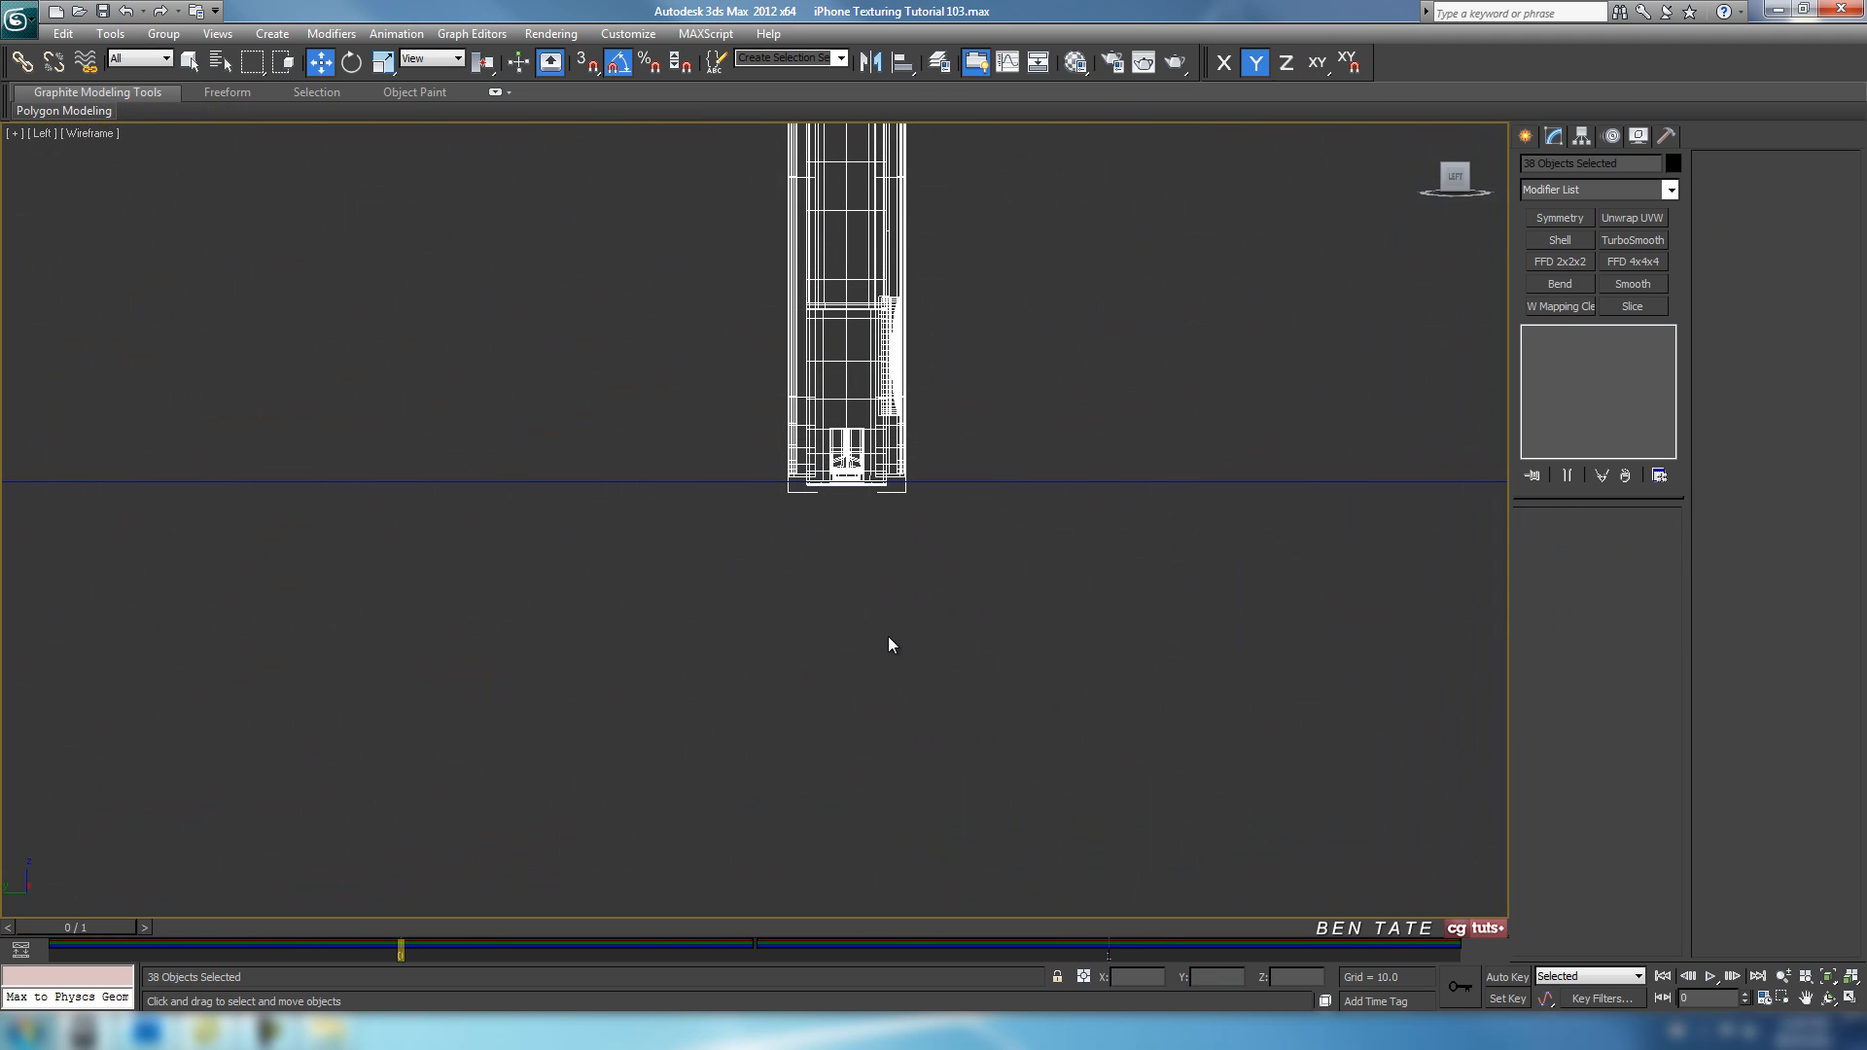
pyautogui.scroll(8, 896, 669)
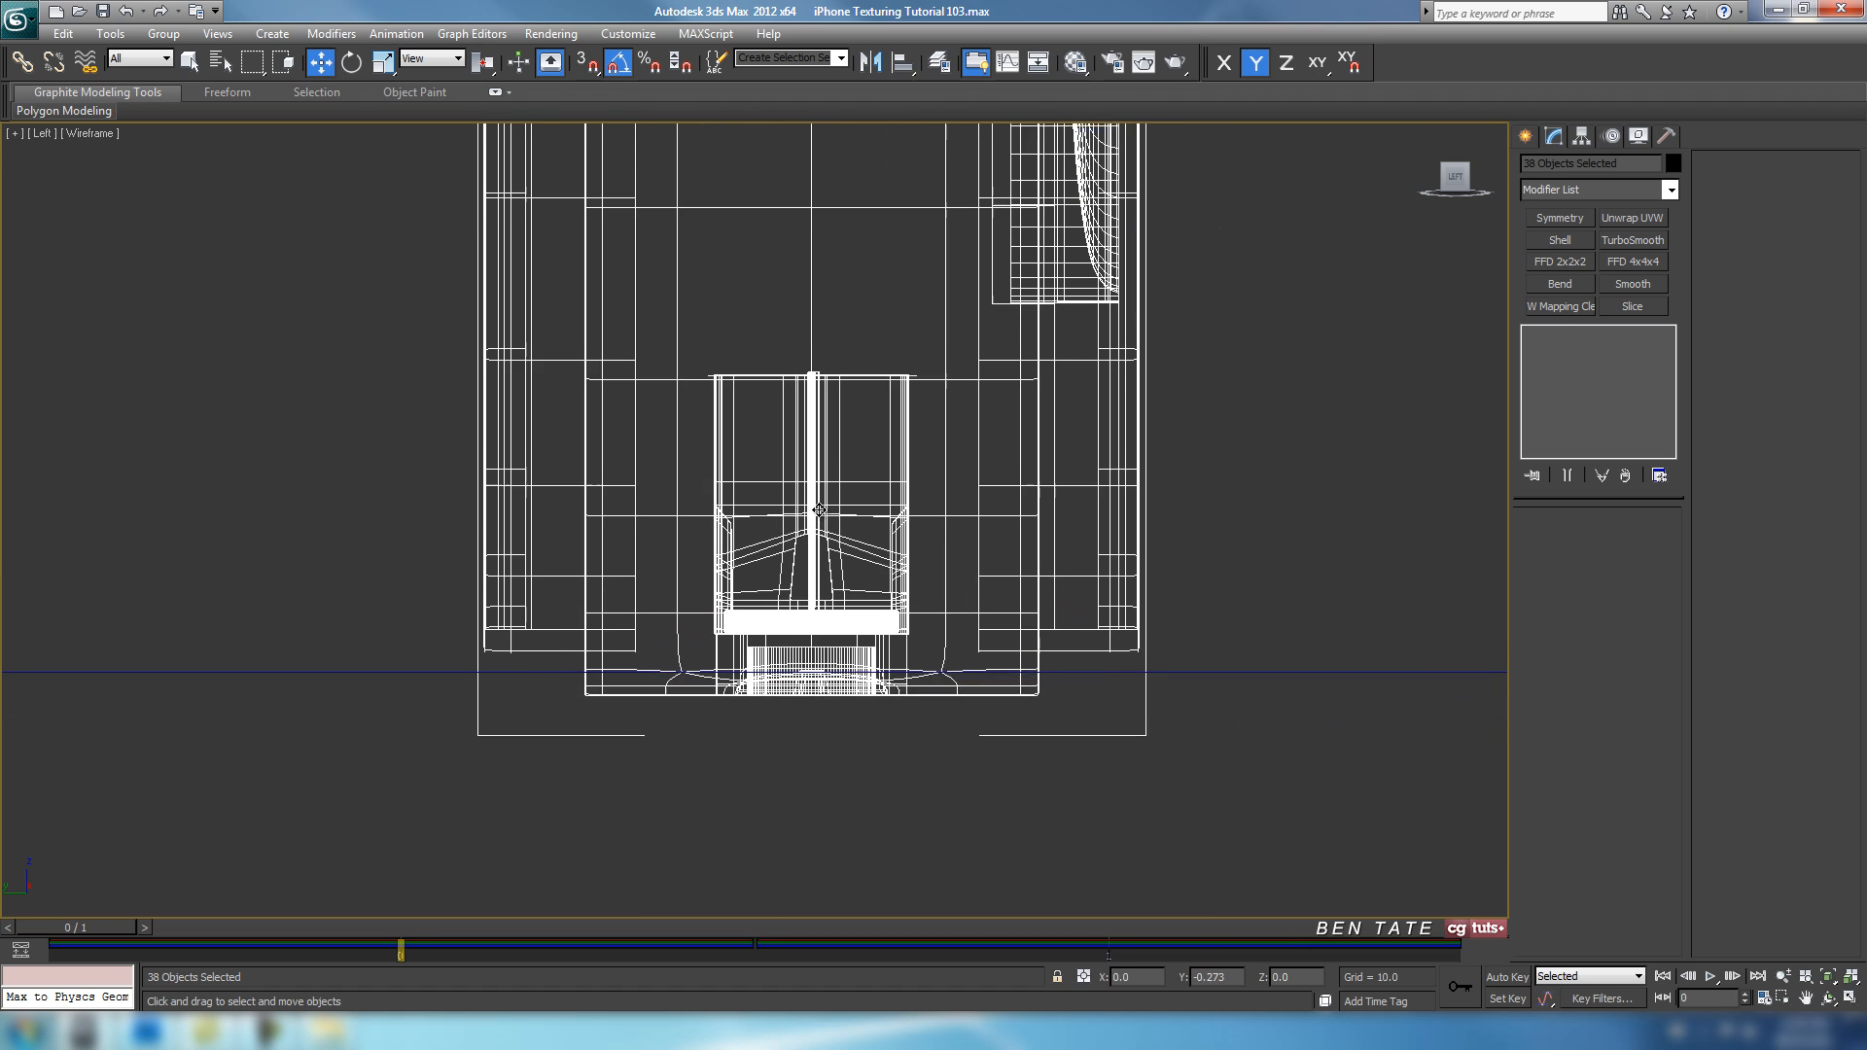
pyautogui.scroll(-15, 871, 538)
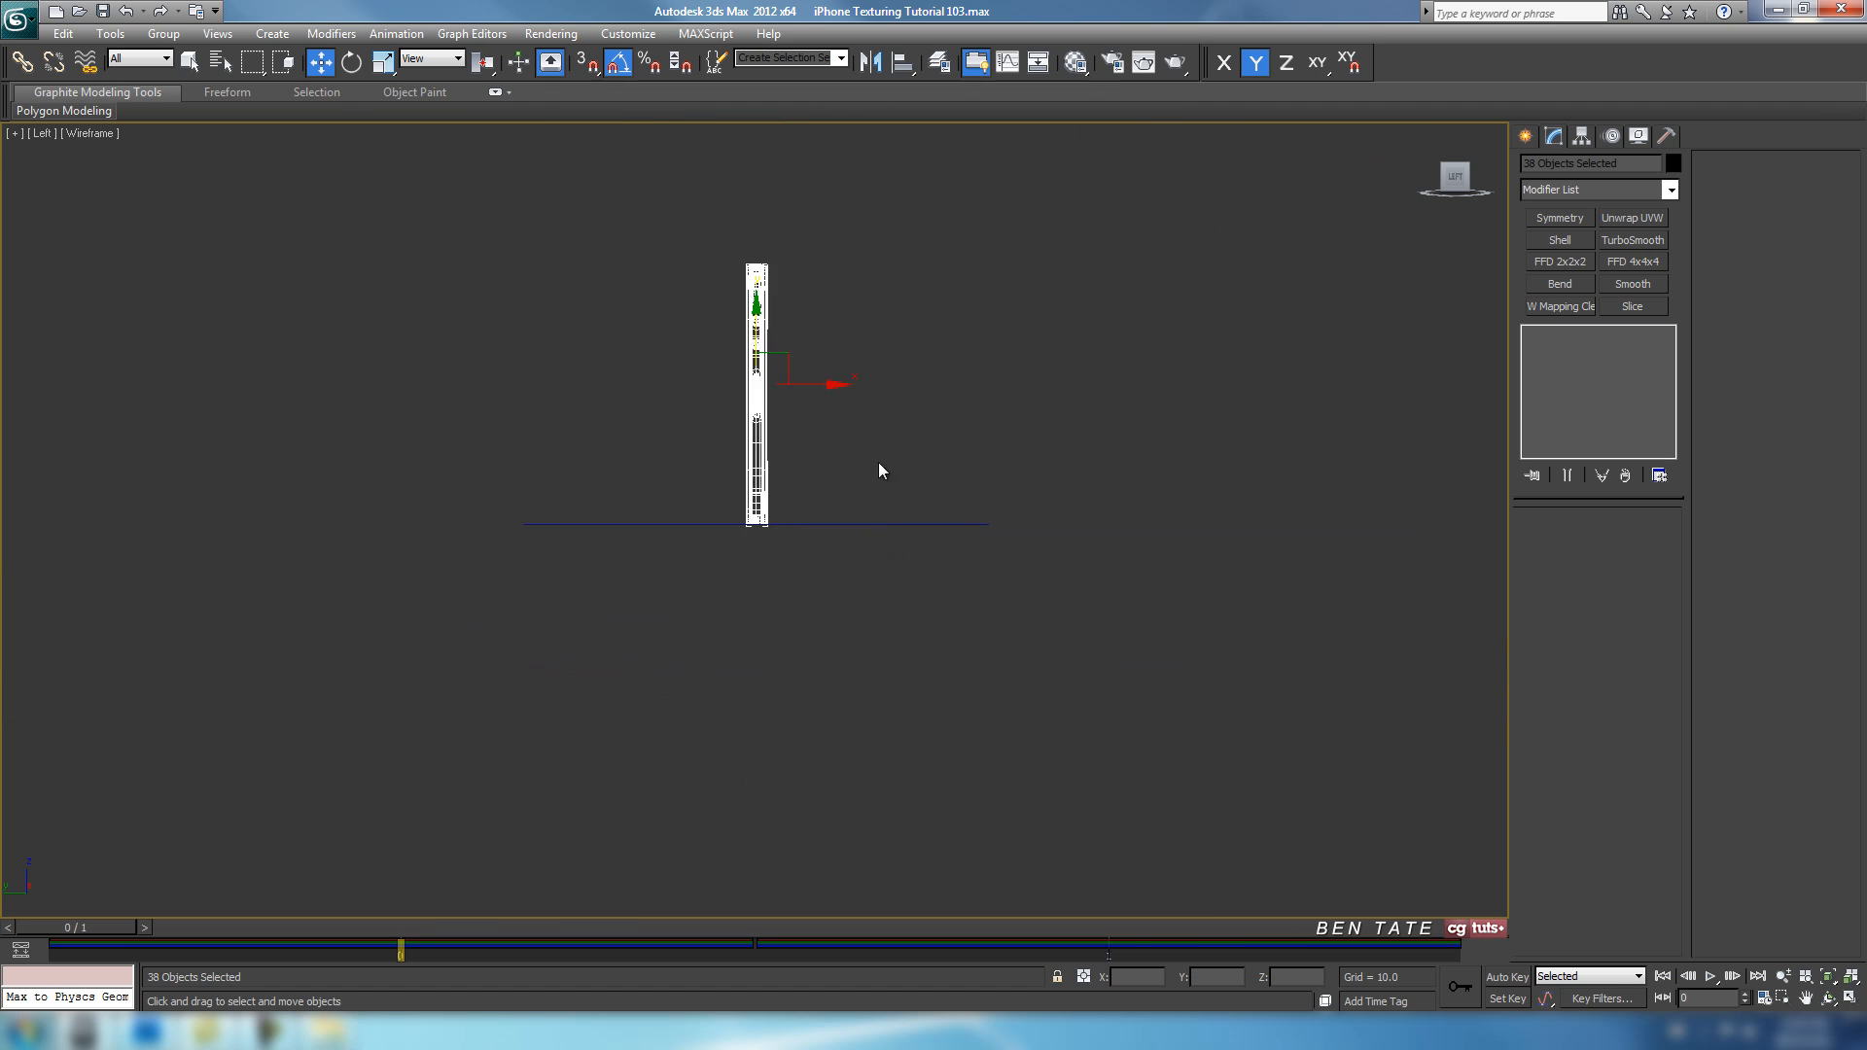
# Extend the ground plane behind the phone by moving its rear vertices outward in the Left view.
pyautogui.moveTo(939, 677); pyautogui.dragTo(984, 739)
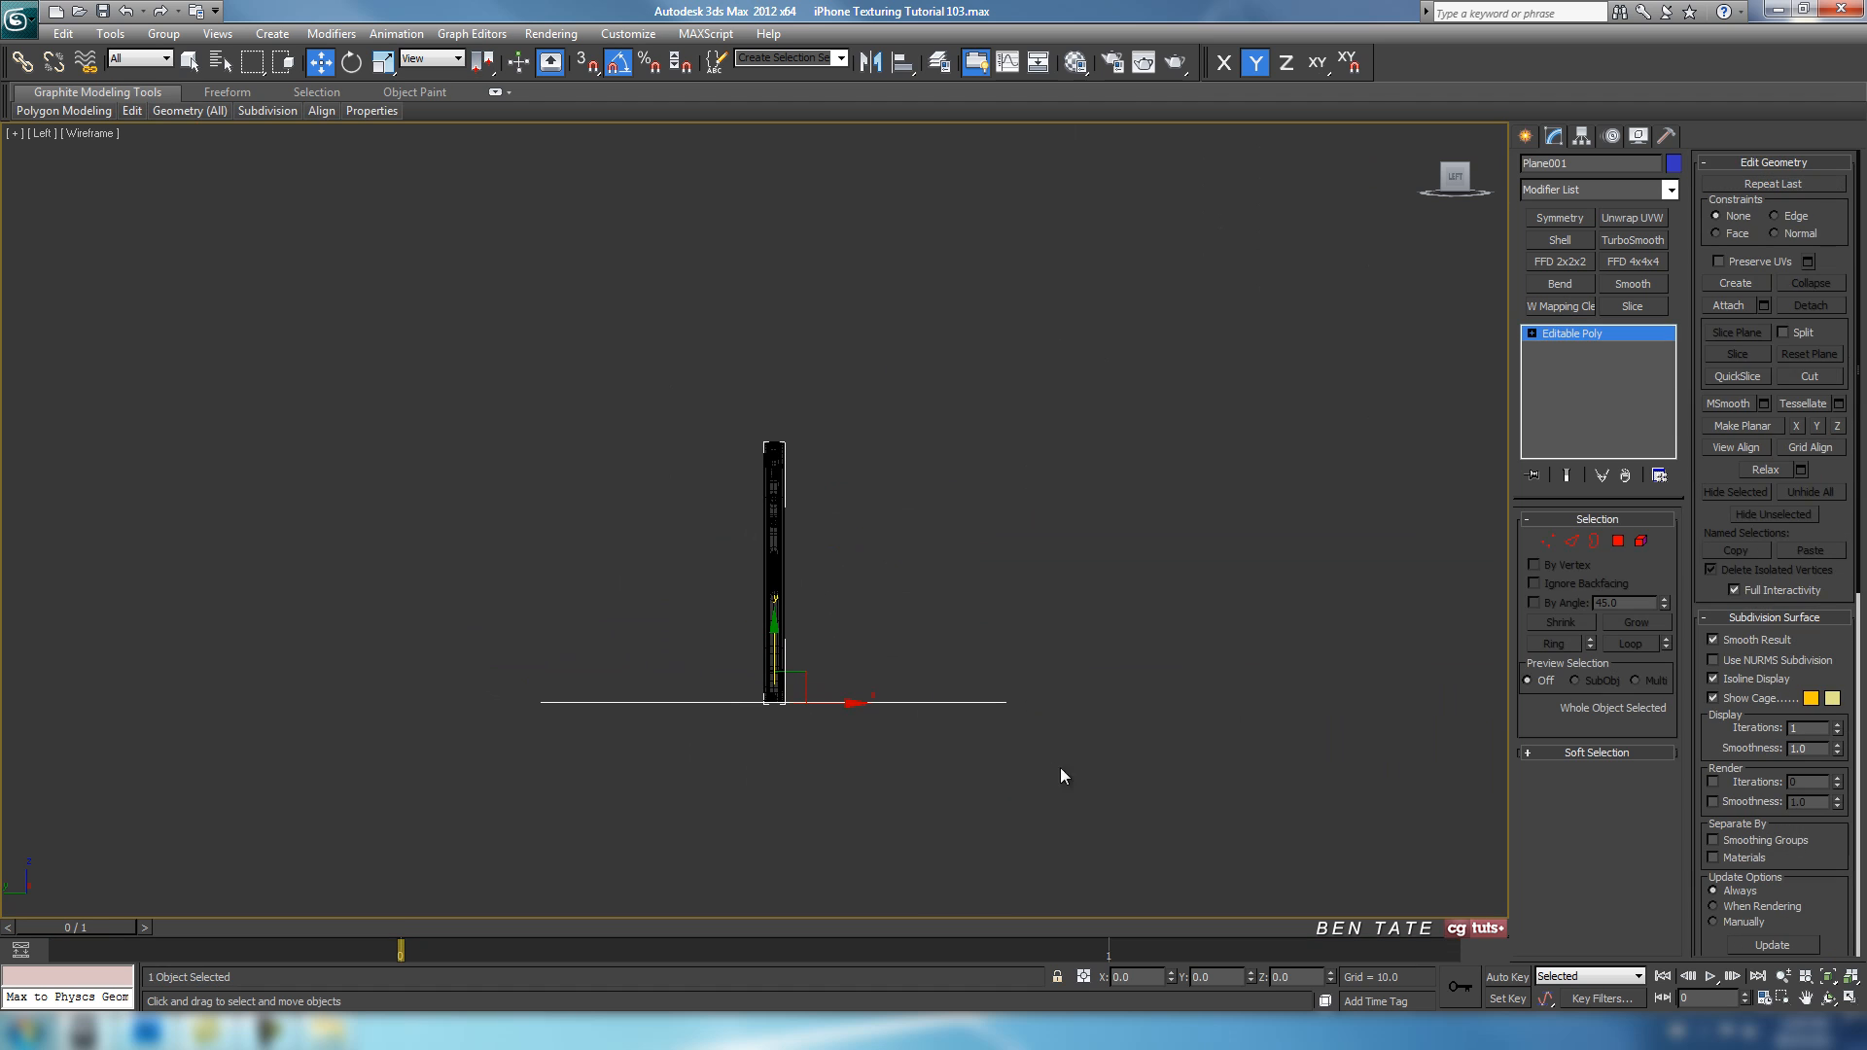
pyautogui.click(1547, 541)
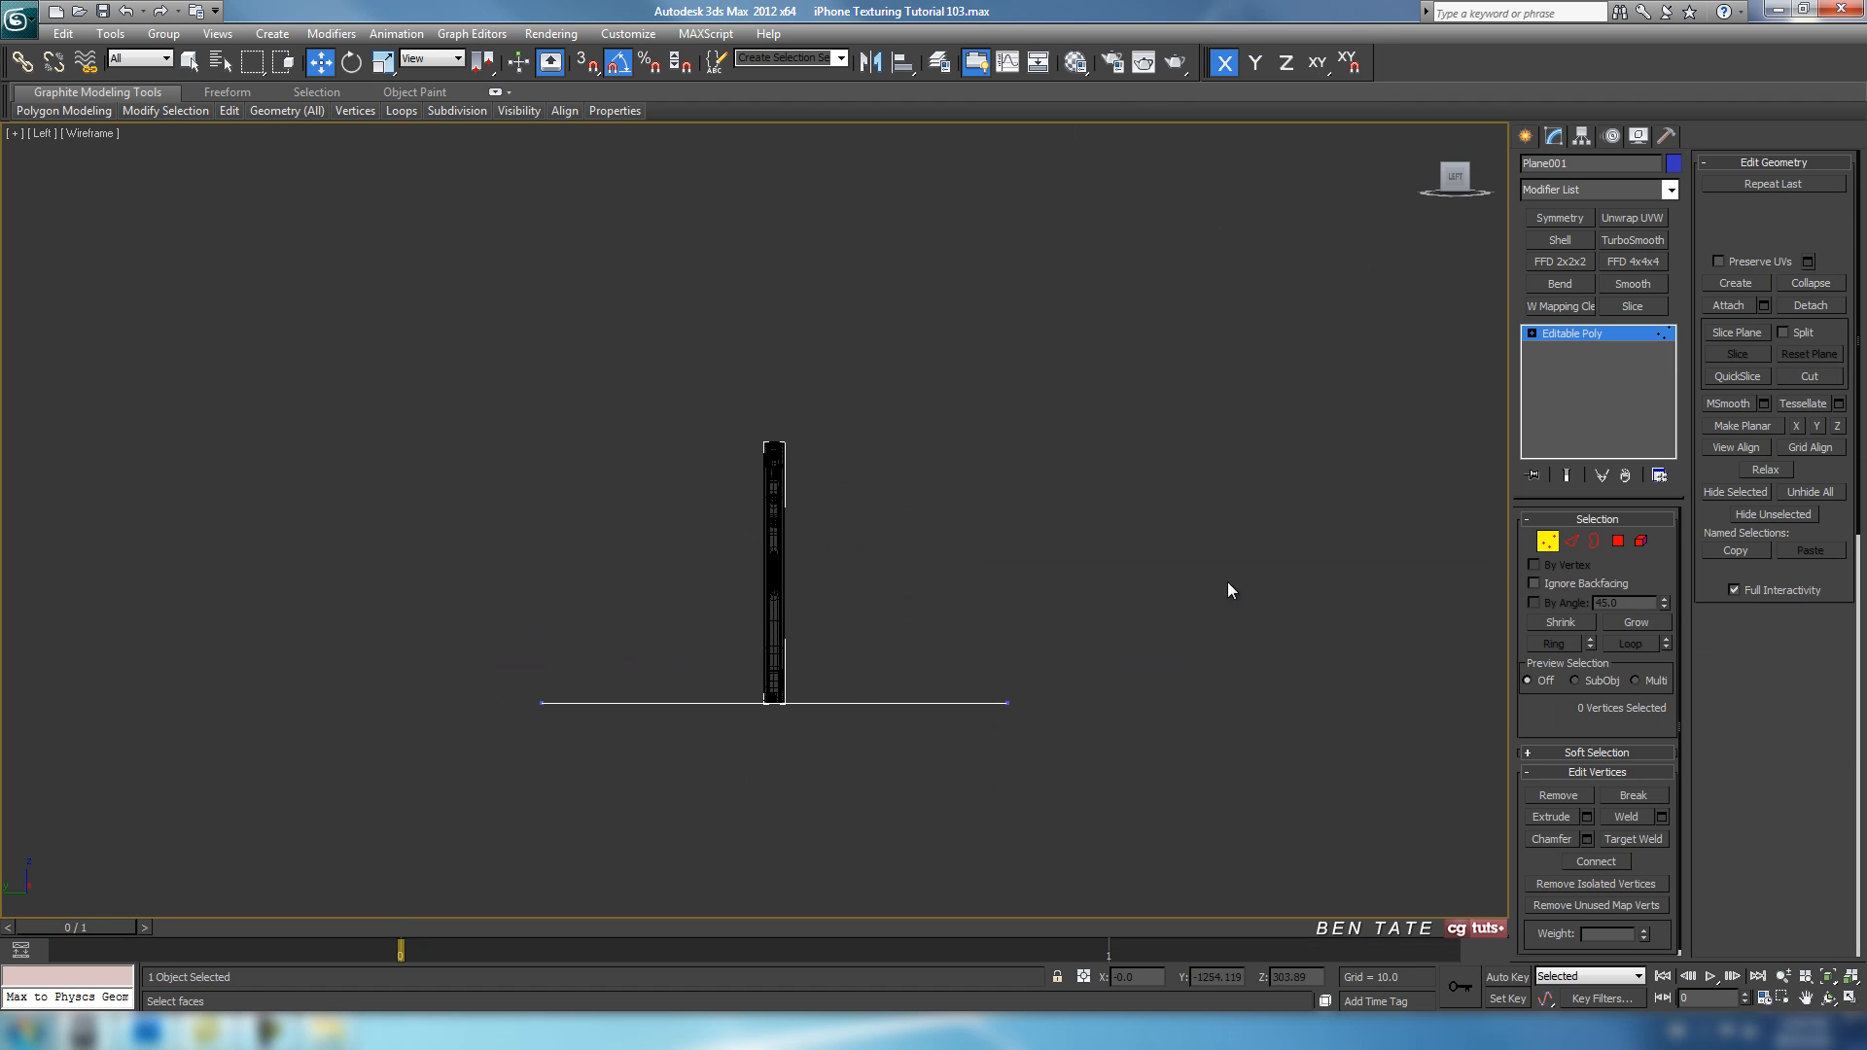
pyautogui.moveTo(1050, 683); pyautogui.dragTo(1123, 672, button='middle')
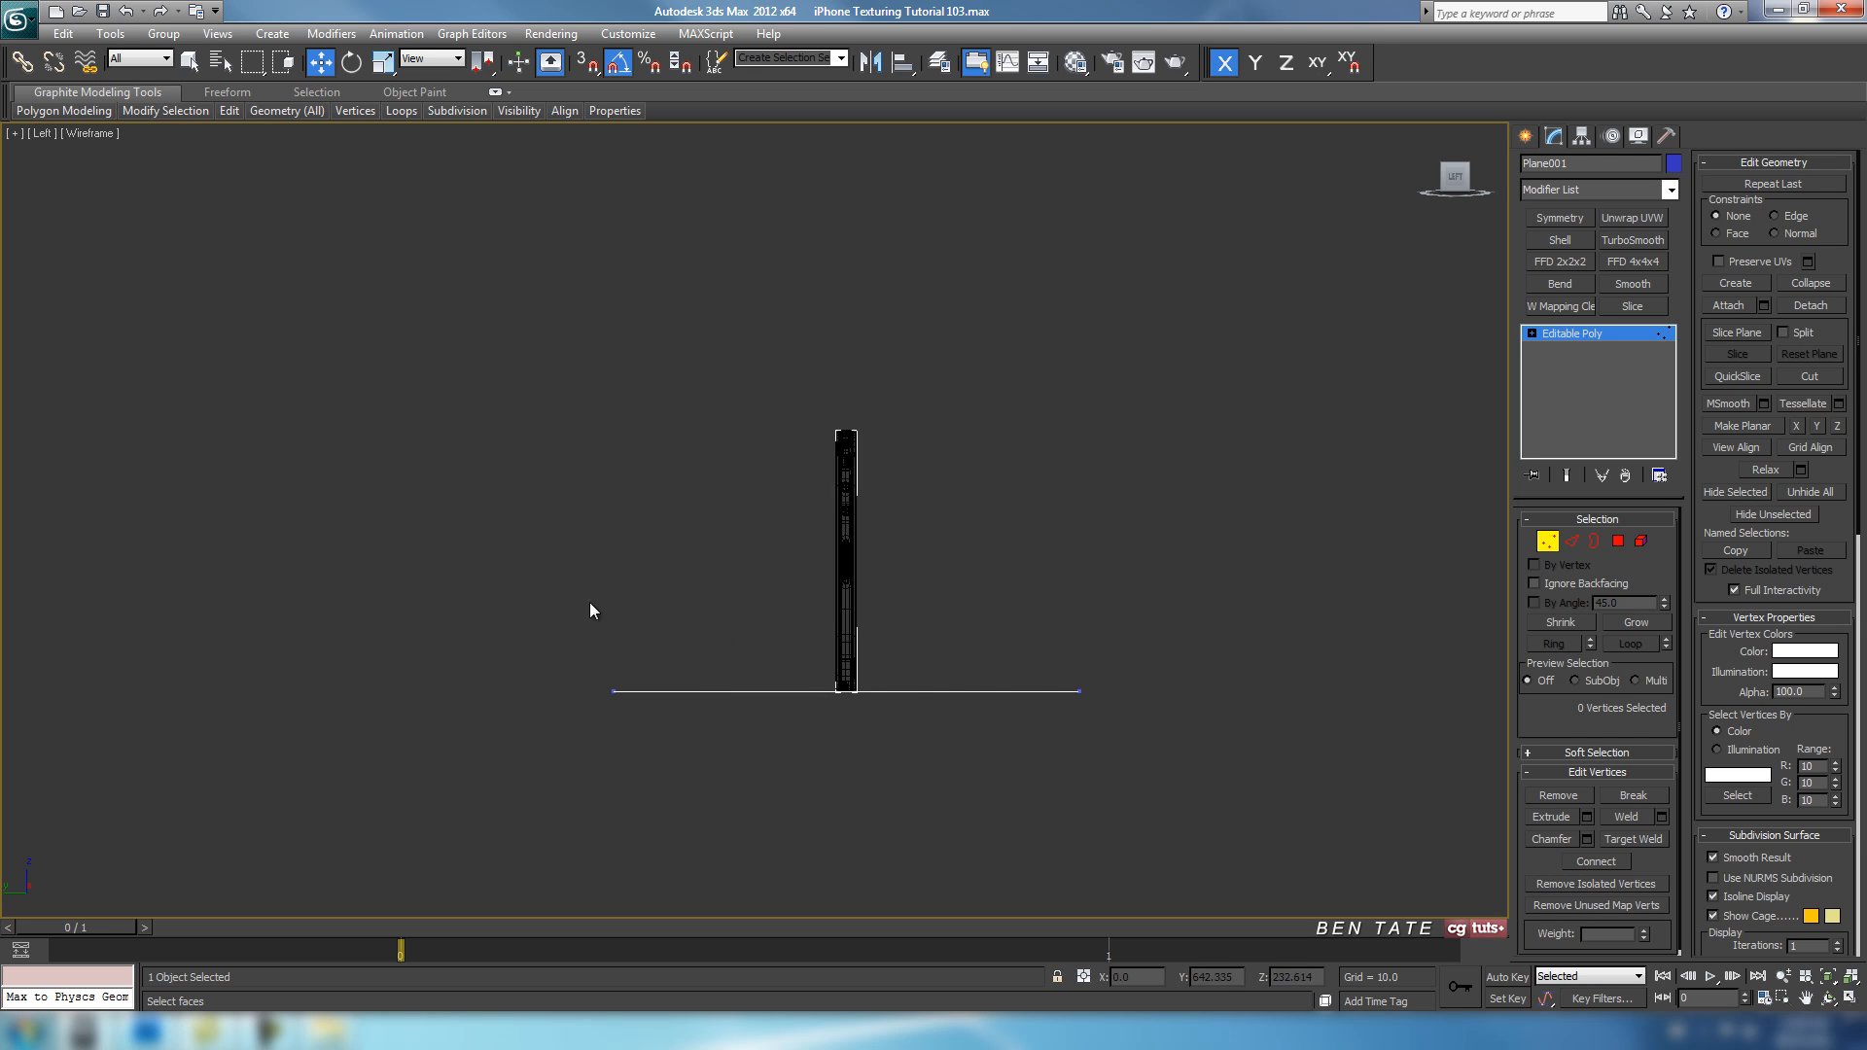
pyautogui.moveTo(592, 612); pyautogui.dragTo(667, 767)
pyautogui.moveTo(679, 689); pyautogui.dragTo(583, 690)
# Extend the ground plane's rear edge into a backdrop in the Left view, with a diagonal segment followed by a tall vertical one.
pyautogui.click(1572, 542)
pyautogui.hotkey('alt', 'w')
pyautogui.hotkey('alt', 'w')
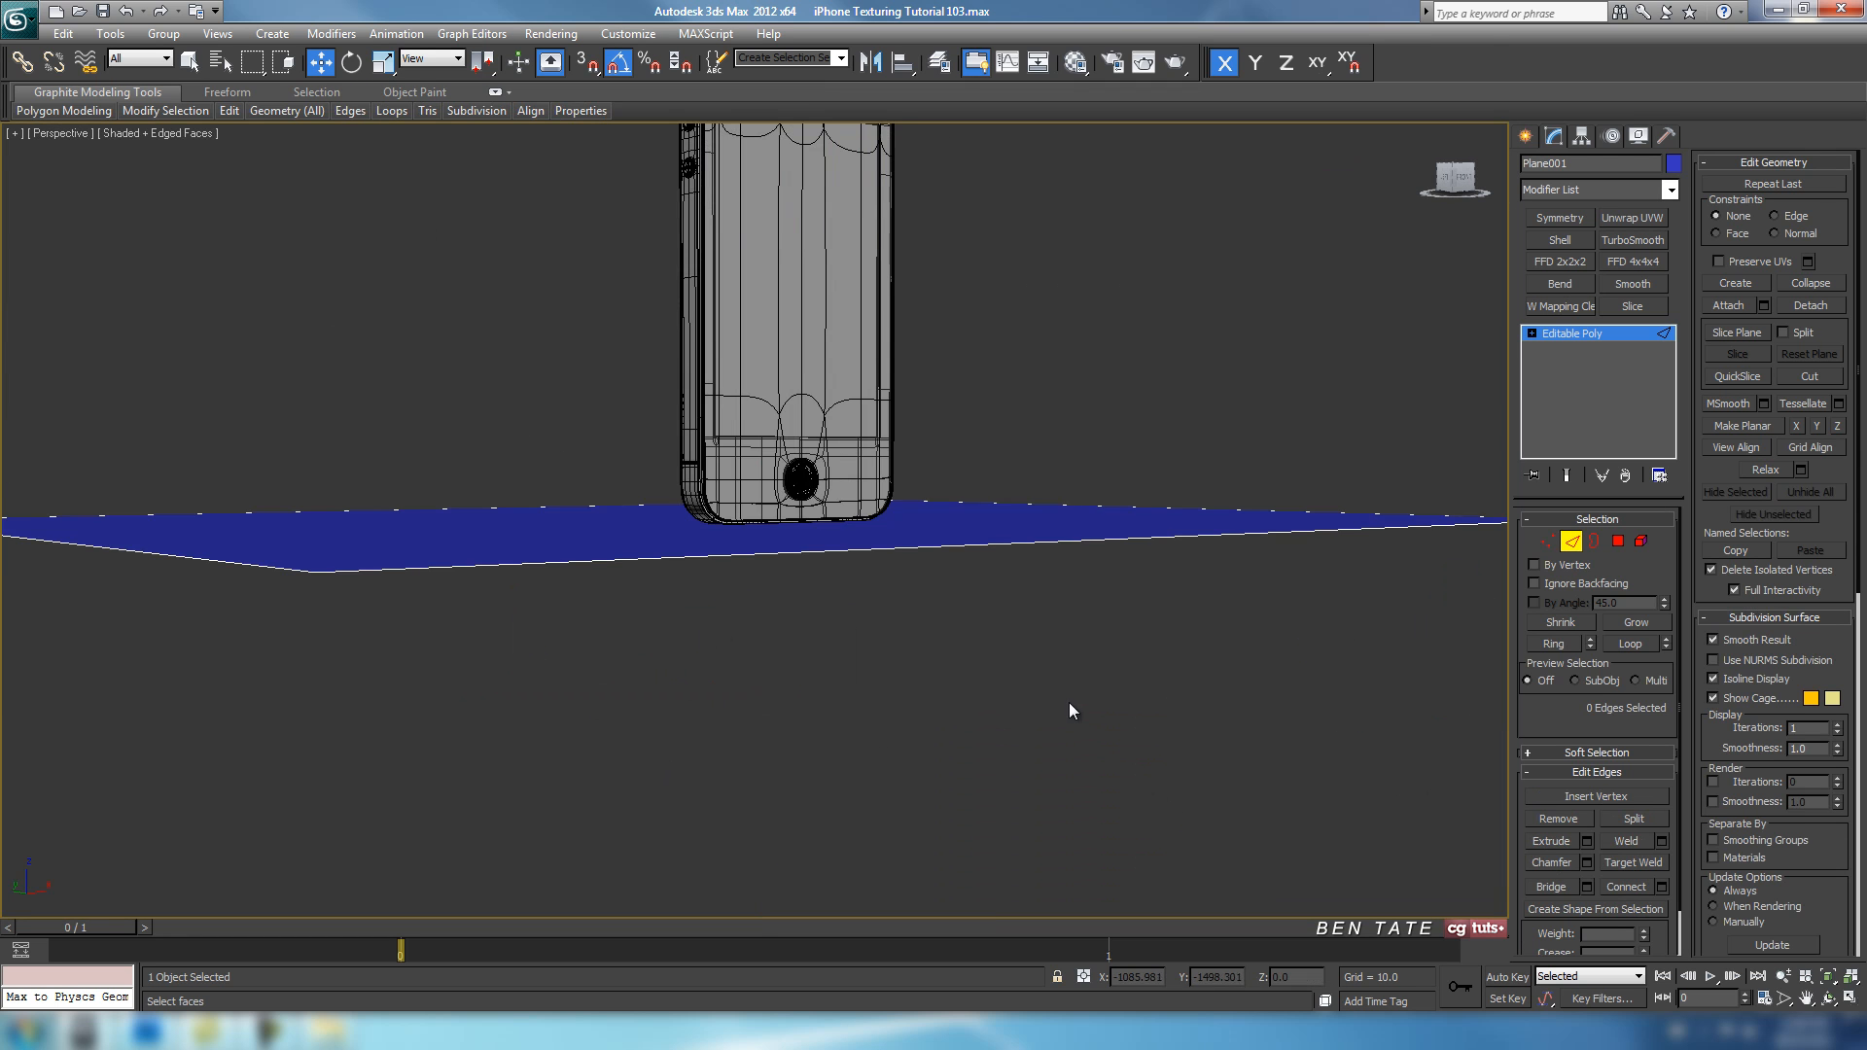
pyautogui.keyDown('alt'); pyautogui.moveTo(1070, 703); pyautogui.dragTo(963, 680, button='middle'); pyautogui.keyUp('alt')
pyautogui.click(570, 553)
pyautogui.hotkey('alt', 'w')
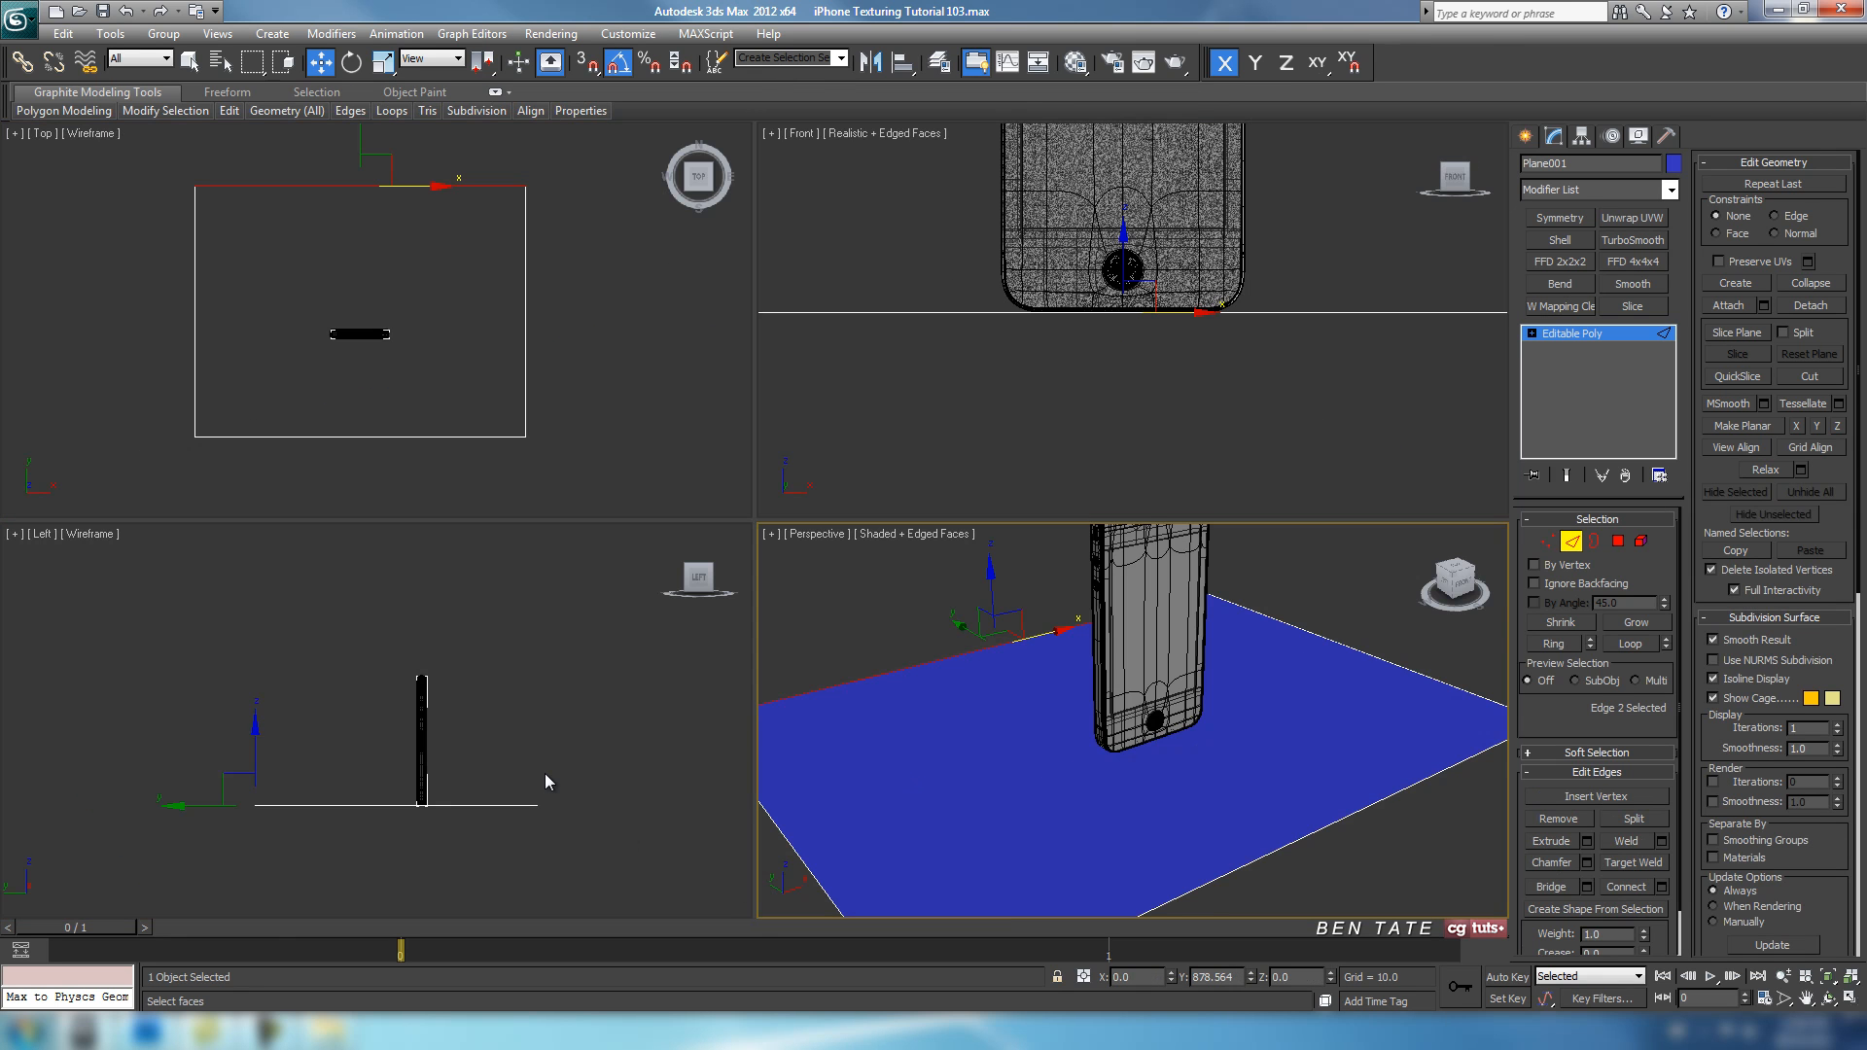
pyautogui.hotkey('alt', 'w')
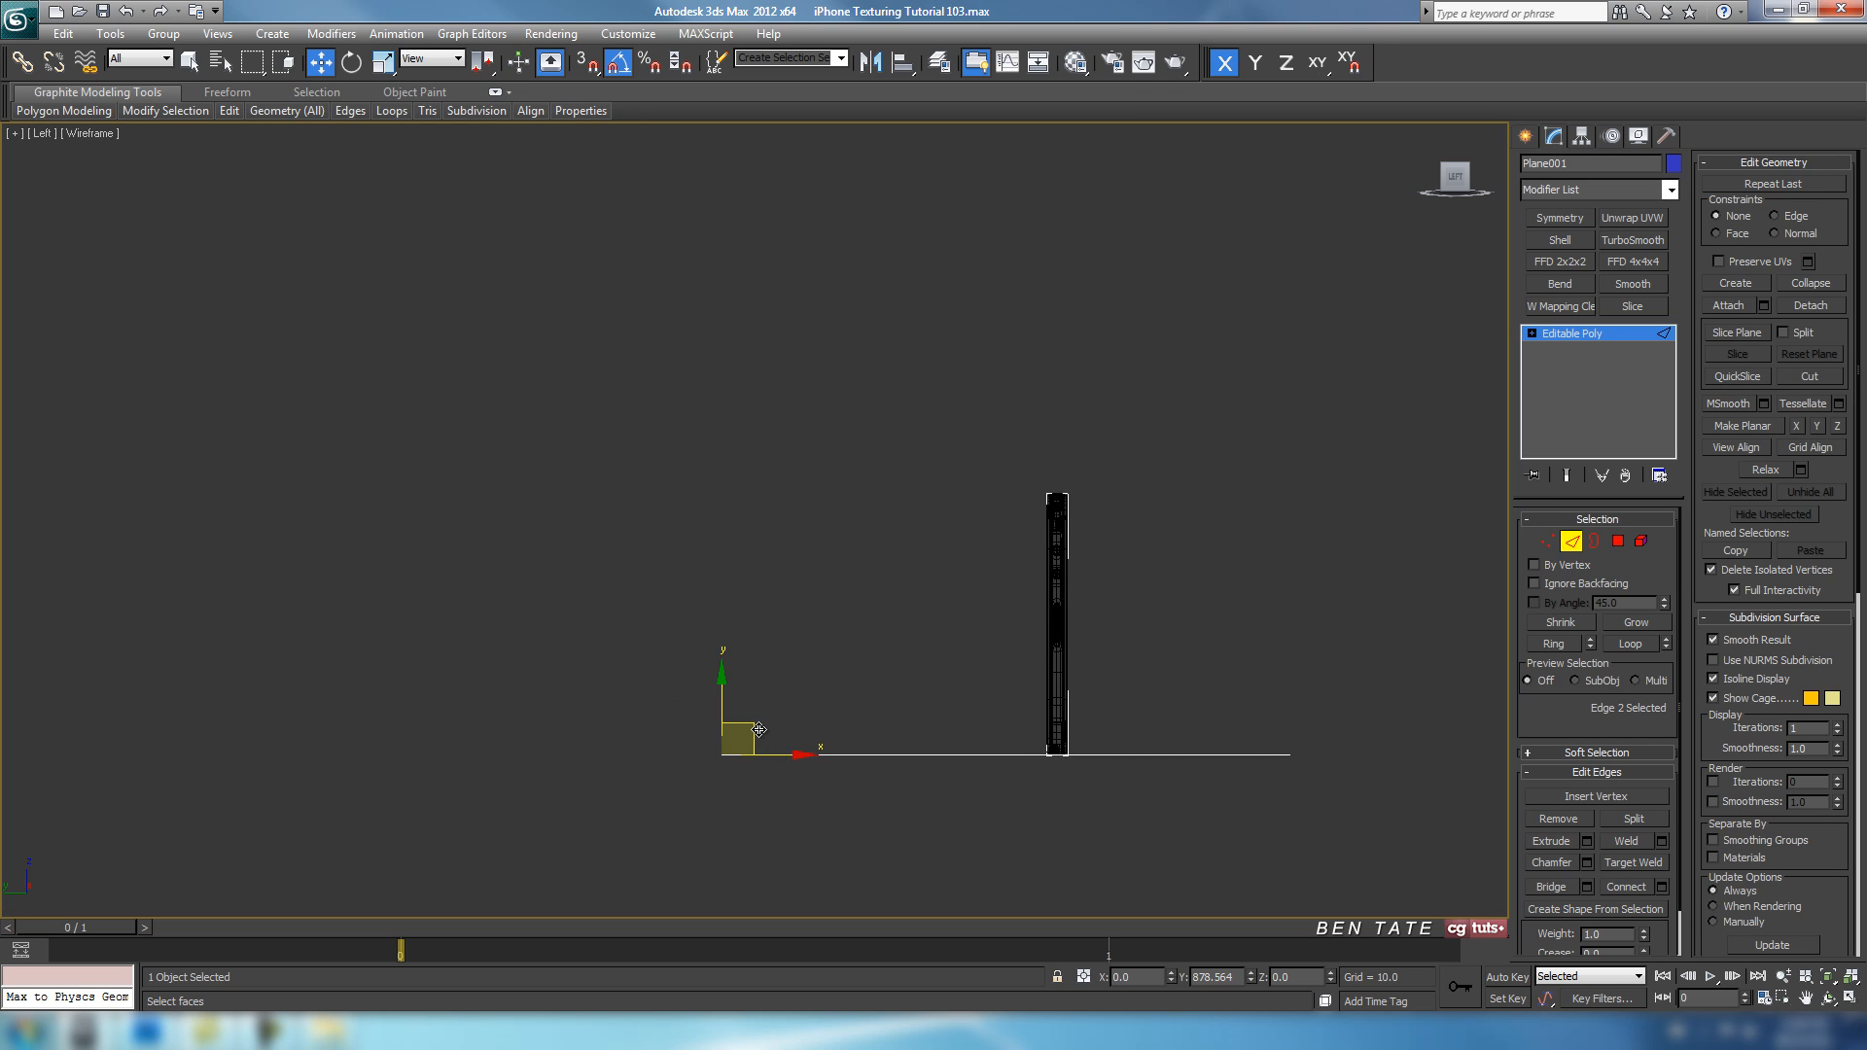
pyautogui.keyDown('shift'); pyautogui.moveTo(749, 729); pyautogui.dragTo(589, 245); pyautogui.keyUp('shift')
pyautogui.press('F6')
pyautogui.moveTo(873, 558); pyautogui.dragTo(768, 620, button='middle')
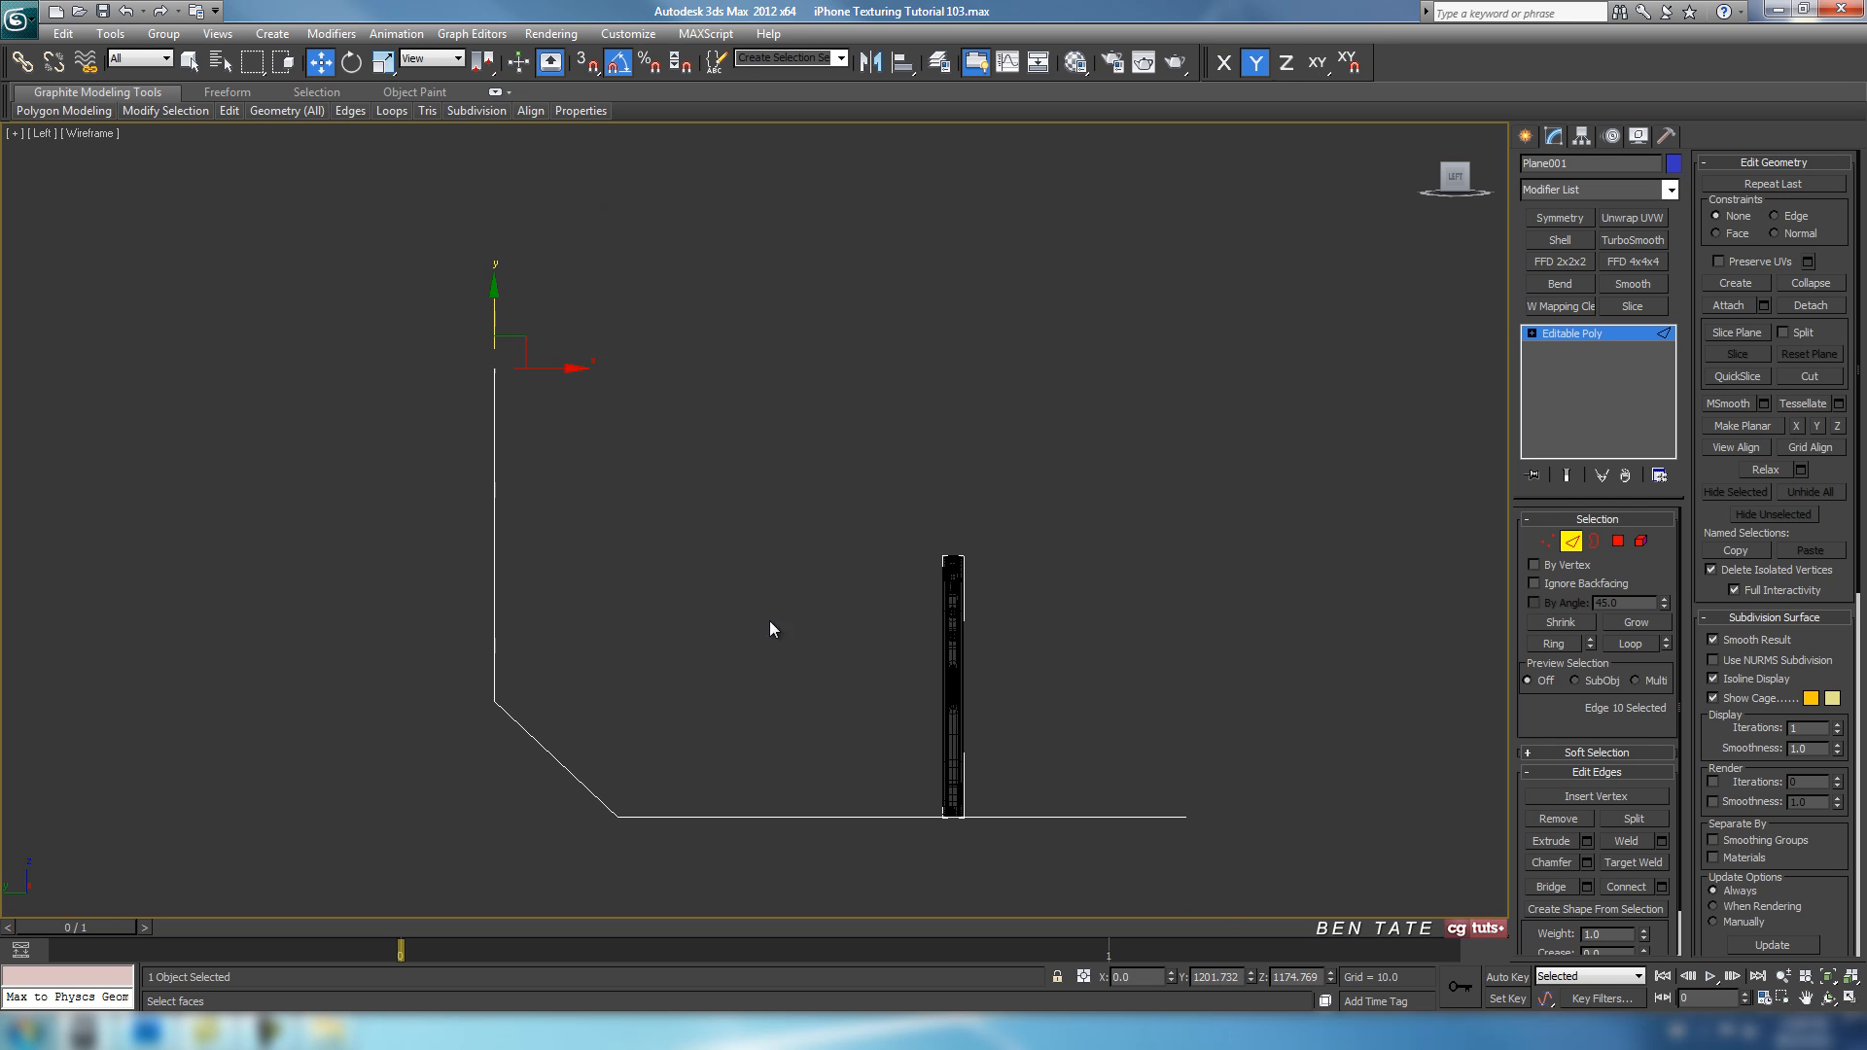
# Apply TurboSmooth to the backdrop with 2 iterations and Isoline Display enabled.
pyautogui.click(1571, 542)
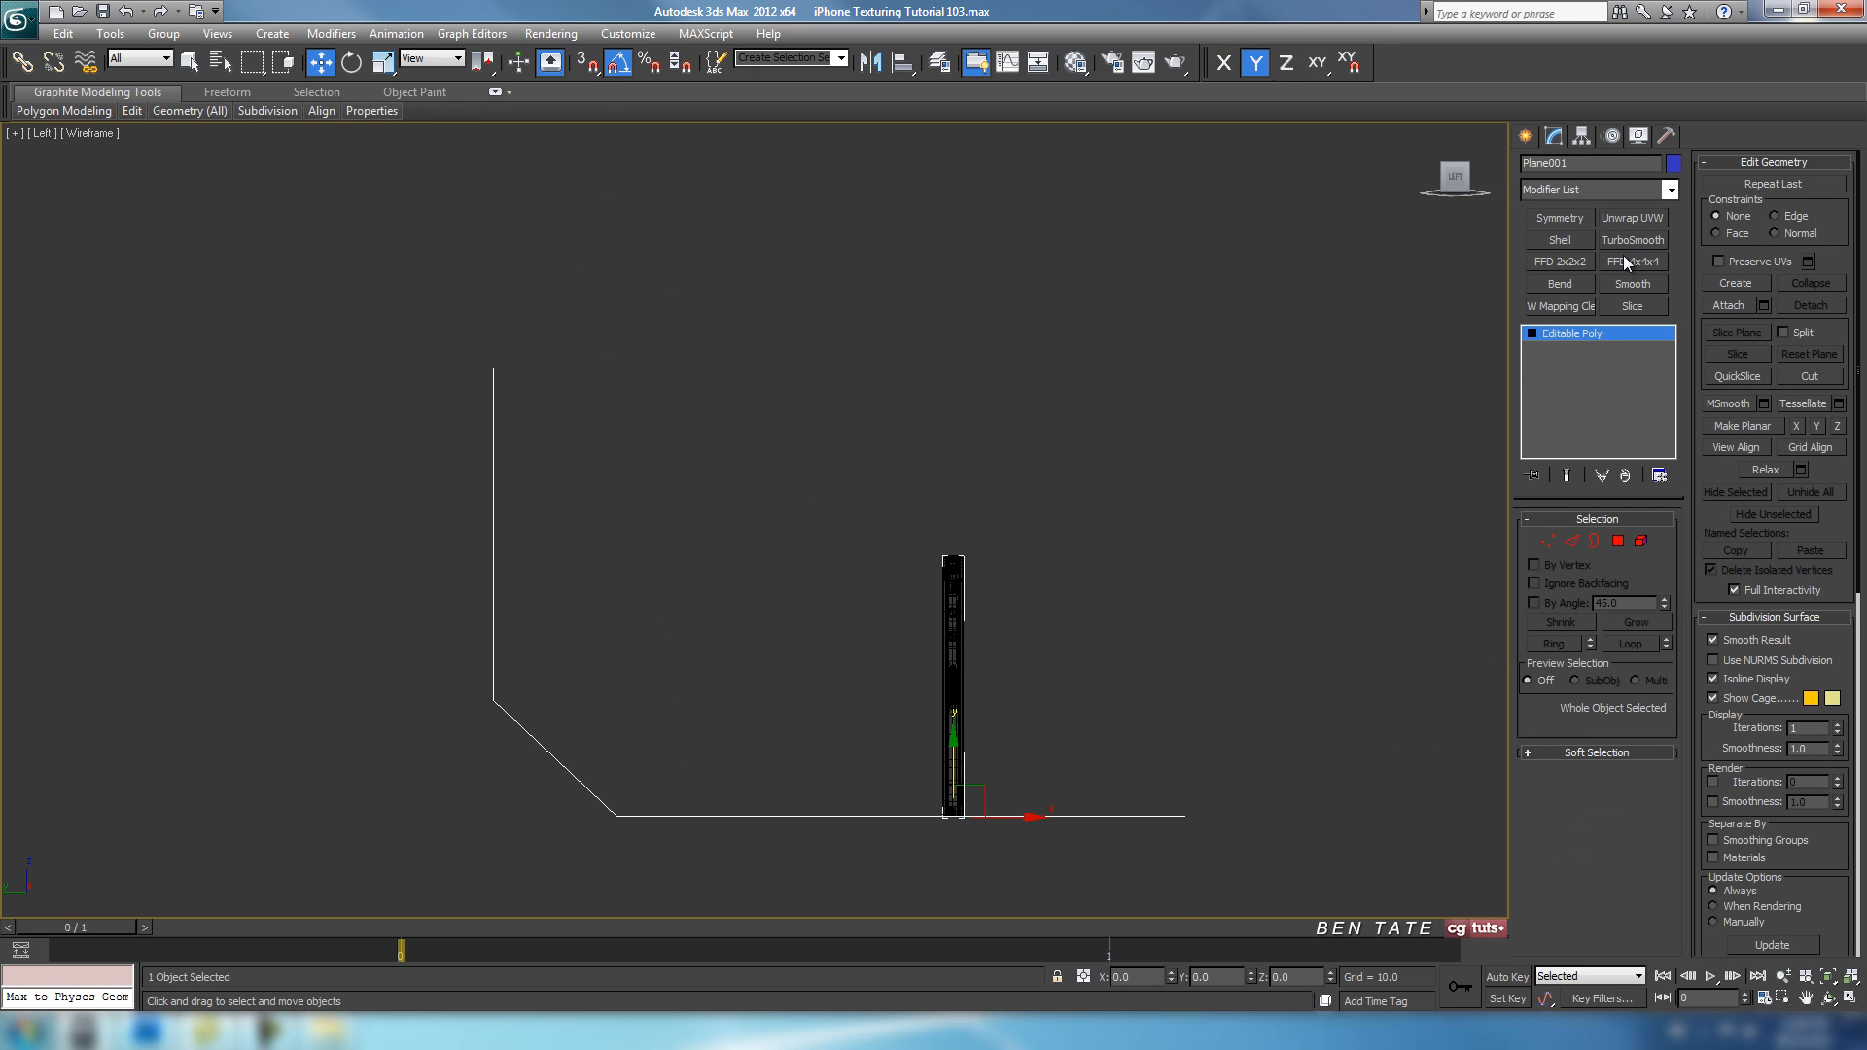
pyautogui.click(1642, 238)
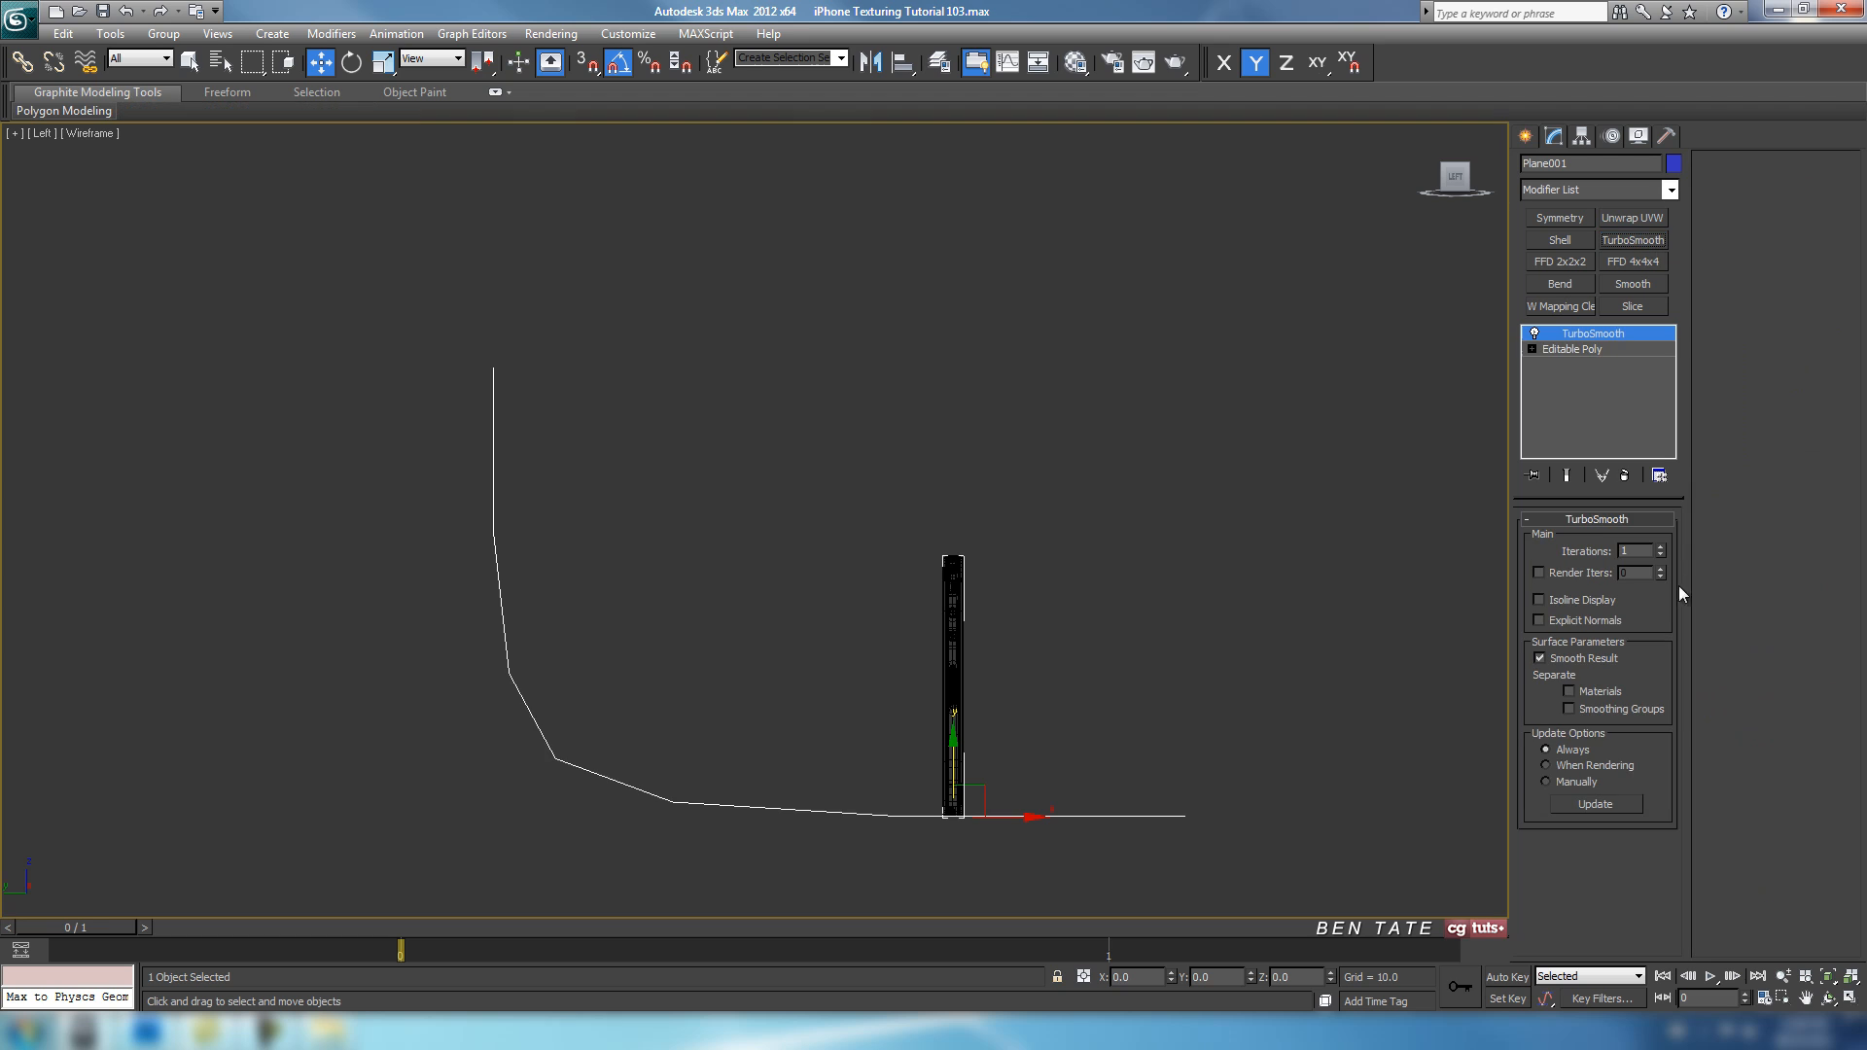
pyautogui.click(1553, 605)
pyautogui.moveTo(1150, 621); pyautogui.dragTo(1122, 545, button='middle')
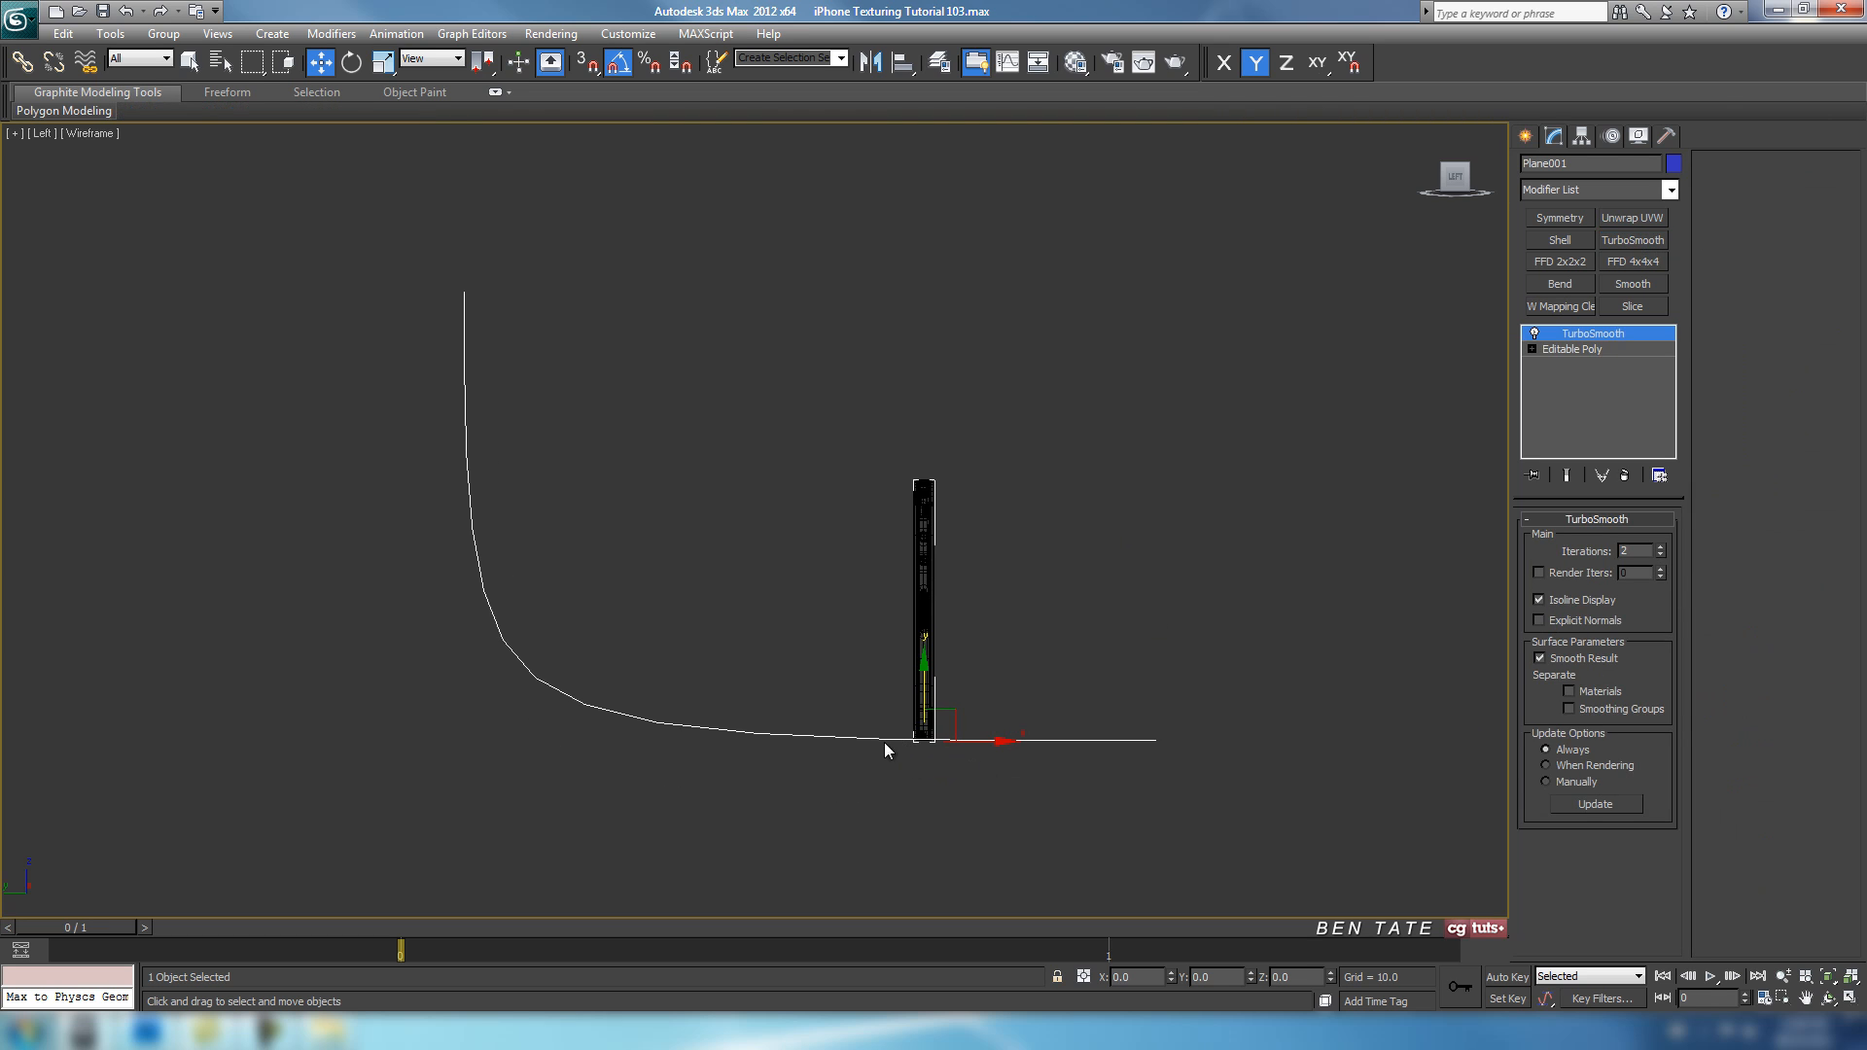
pyautogui.moveTo(846, 735); pyautogui.dragTo(790, 679, button='middle')
pyautogui.scroll(3, 790, 679)
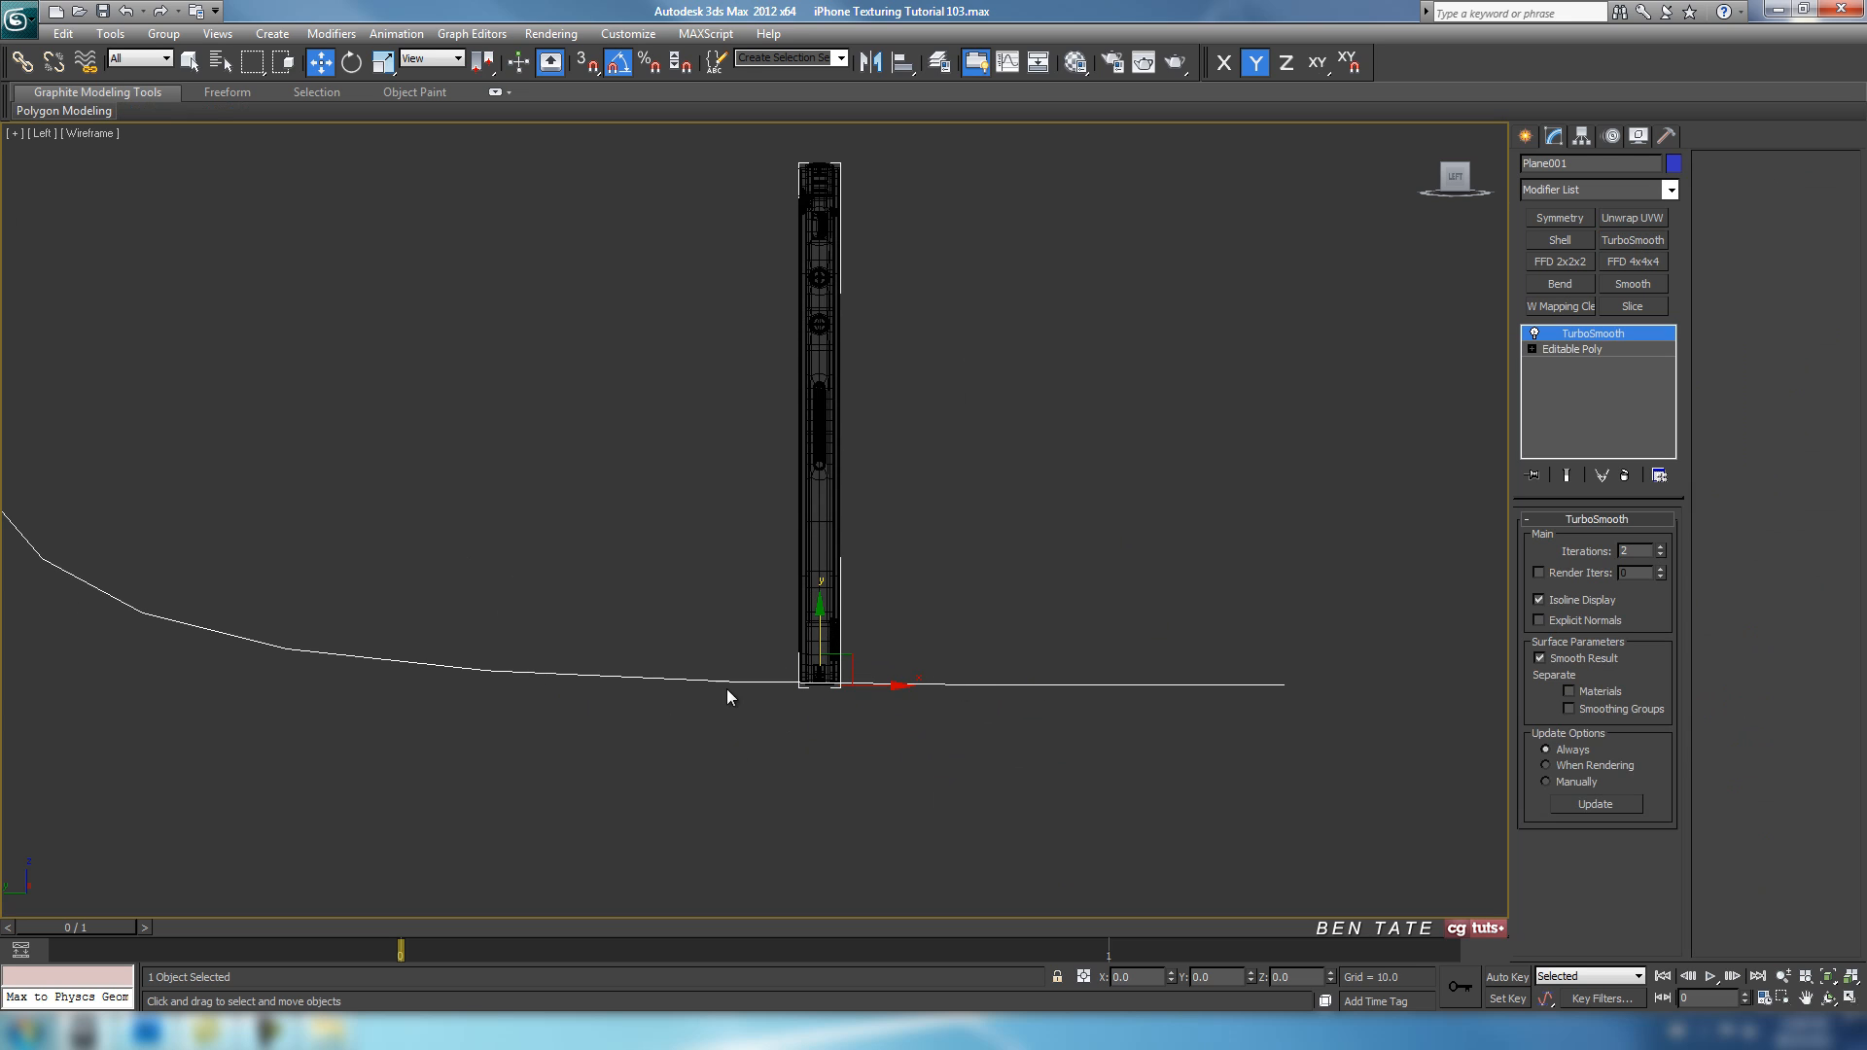
pyautogui.moveTo(737, 679); pyautogui.dragTo(868, 745, button='middle')
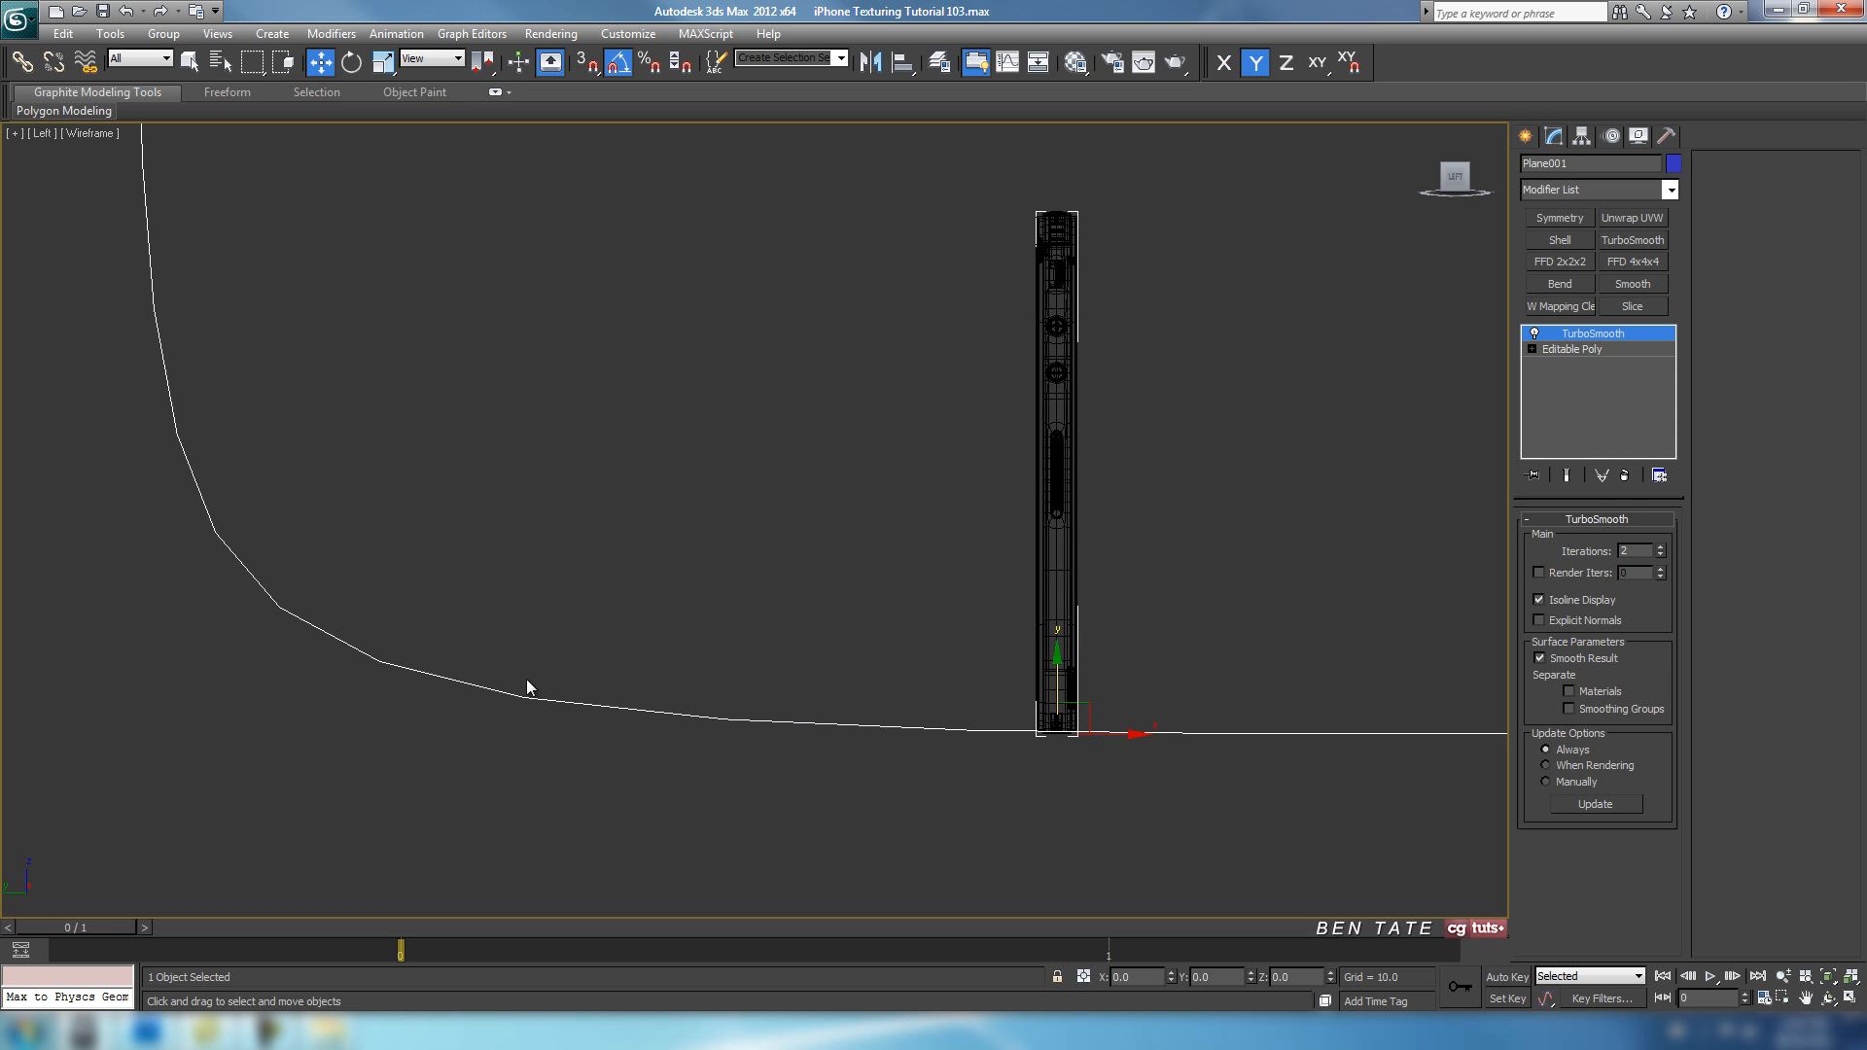
# Connect the side edges of the flat floor section in the Editable Poly level and move the new edge's vertices close to the backdrop bend.
pyautogui.click(1580, 350)
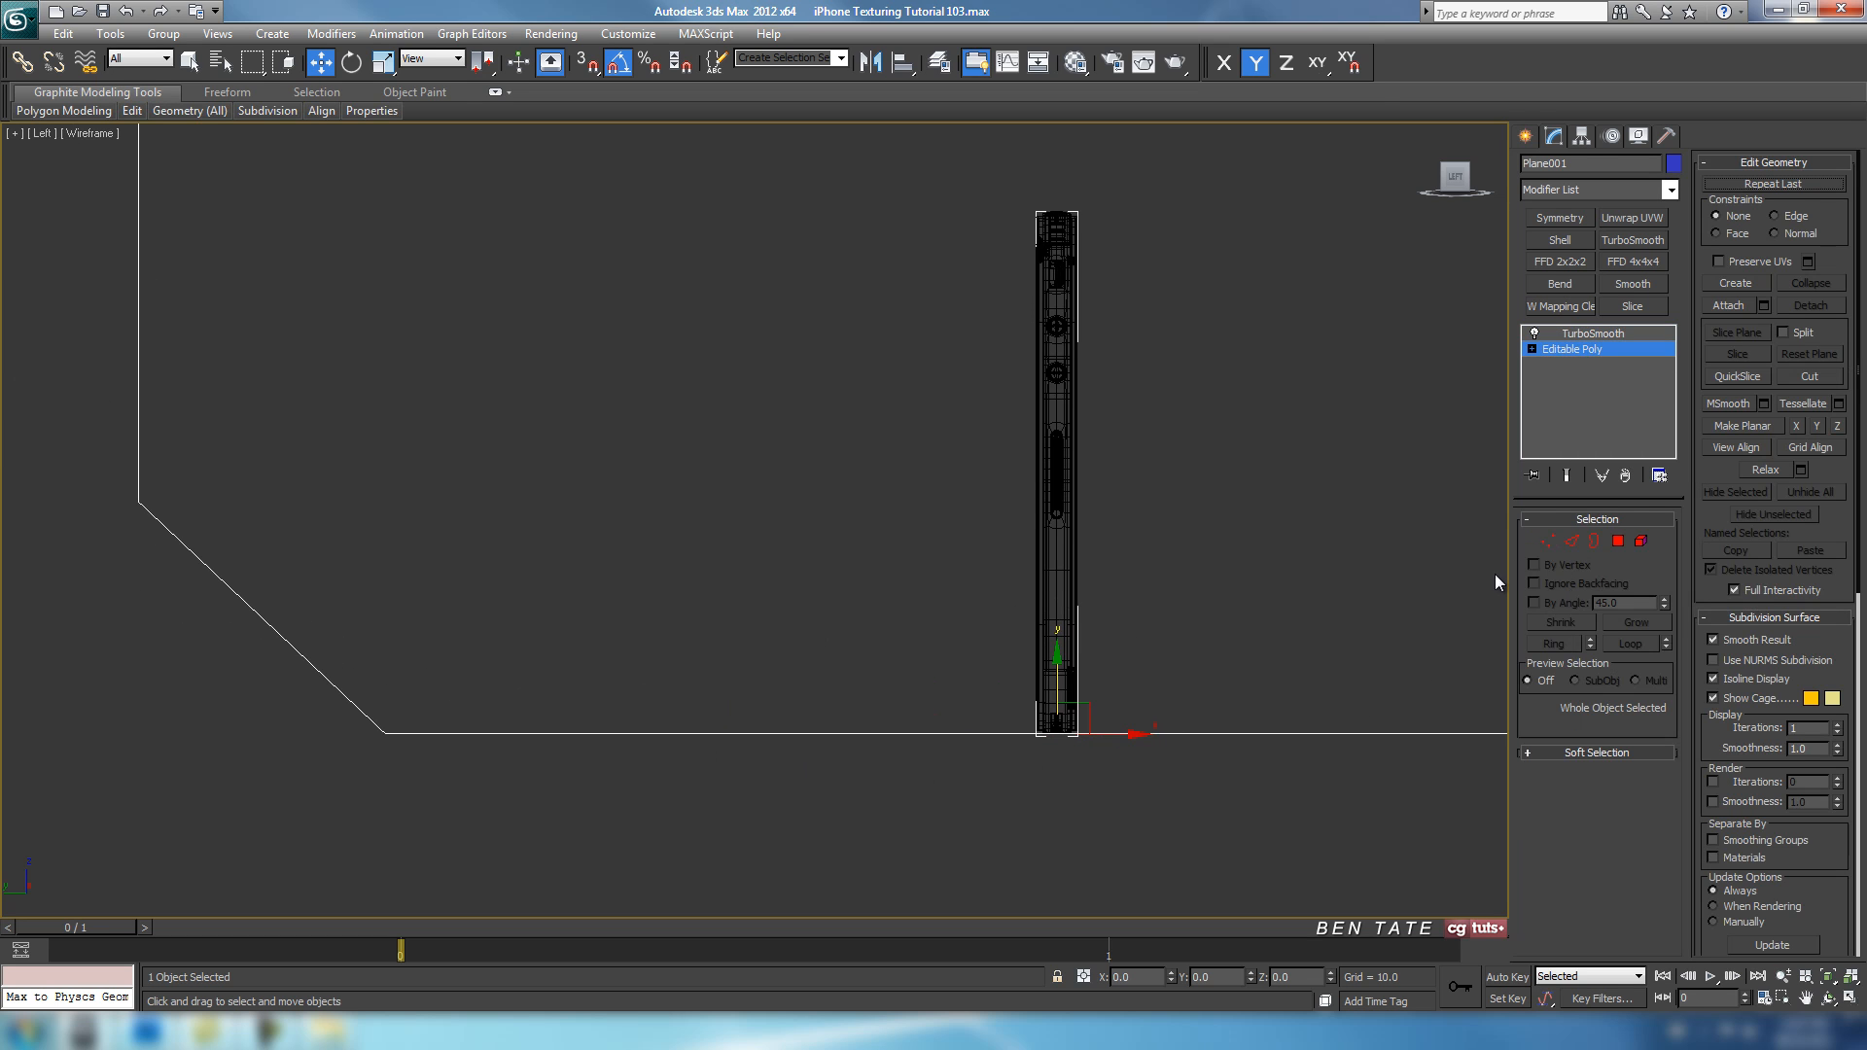
pyautogui.click(1573, 543)
pyautogui.moveTo(873, 856); pyautogui.dragTo(874, 857)
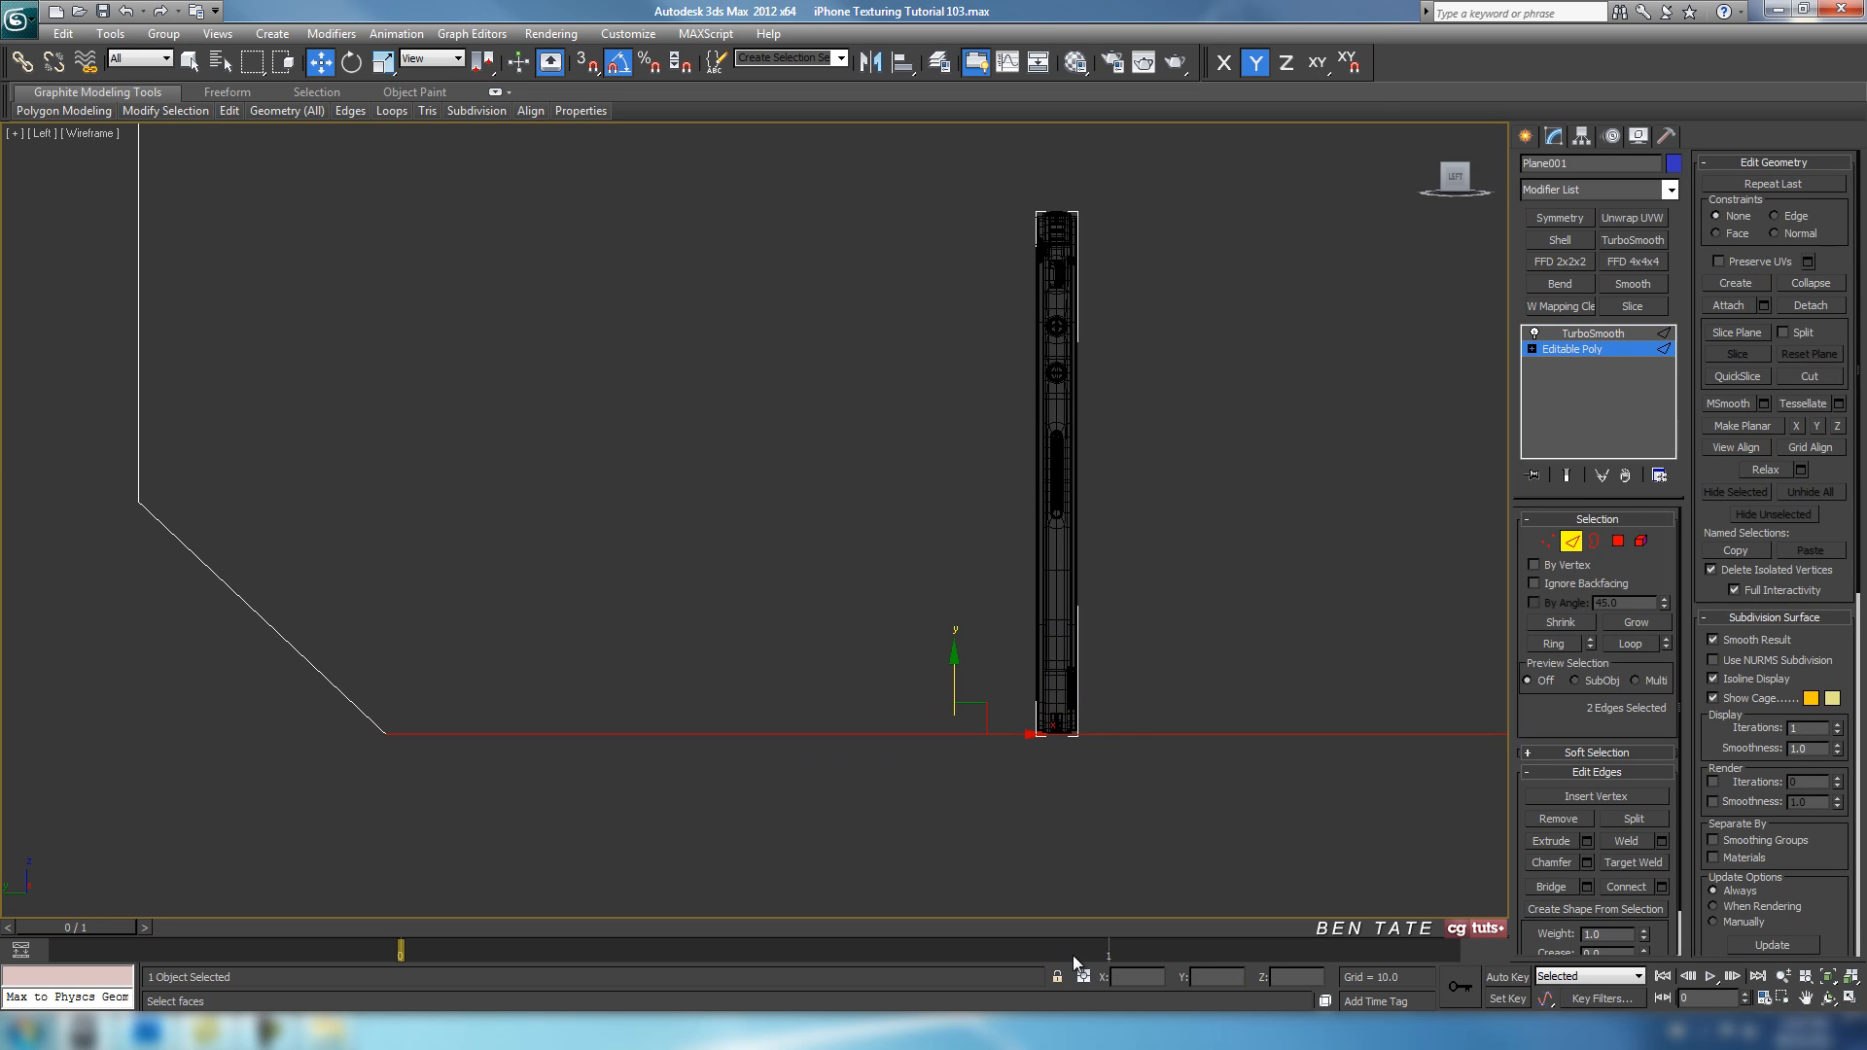
pyautogui.click(1586, 820)
pyautogui.press('1')
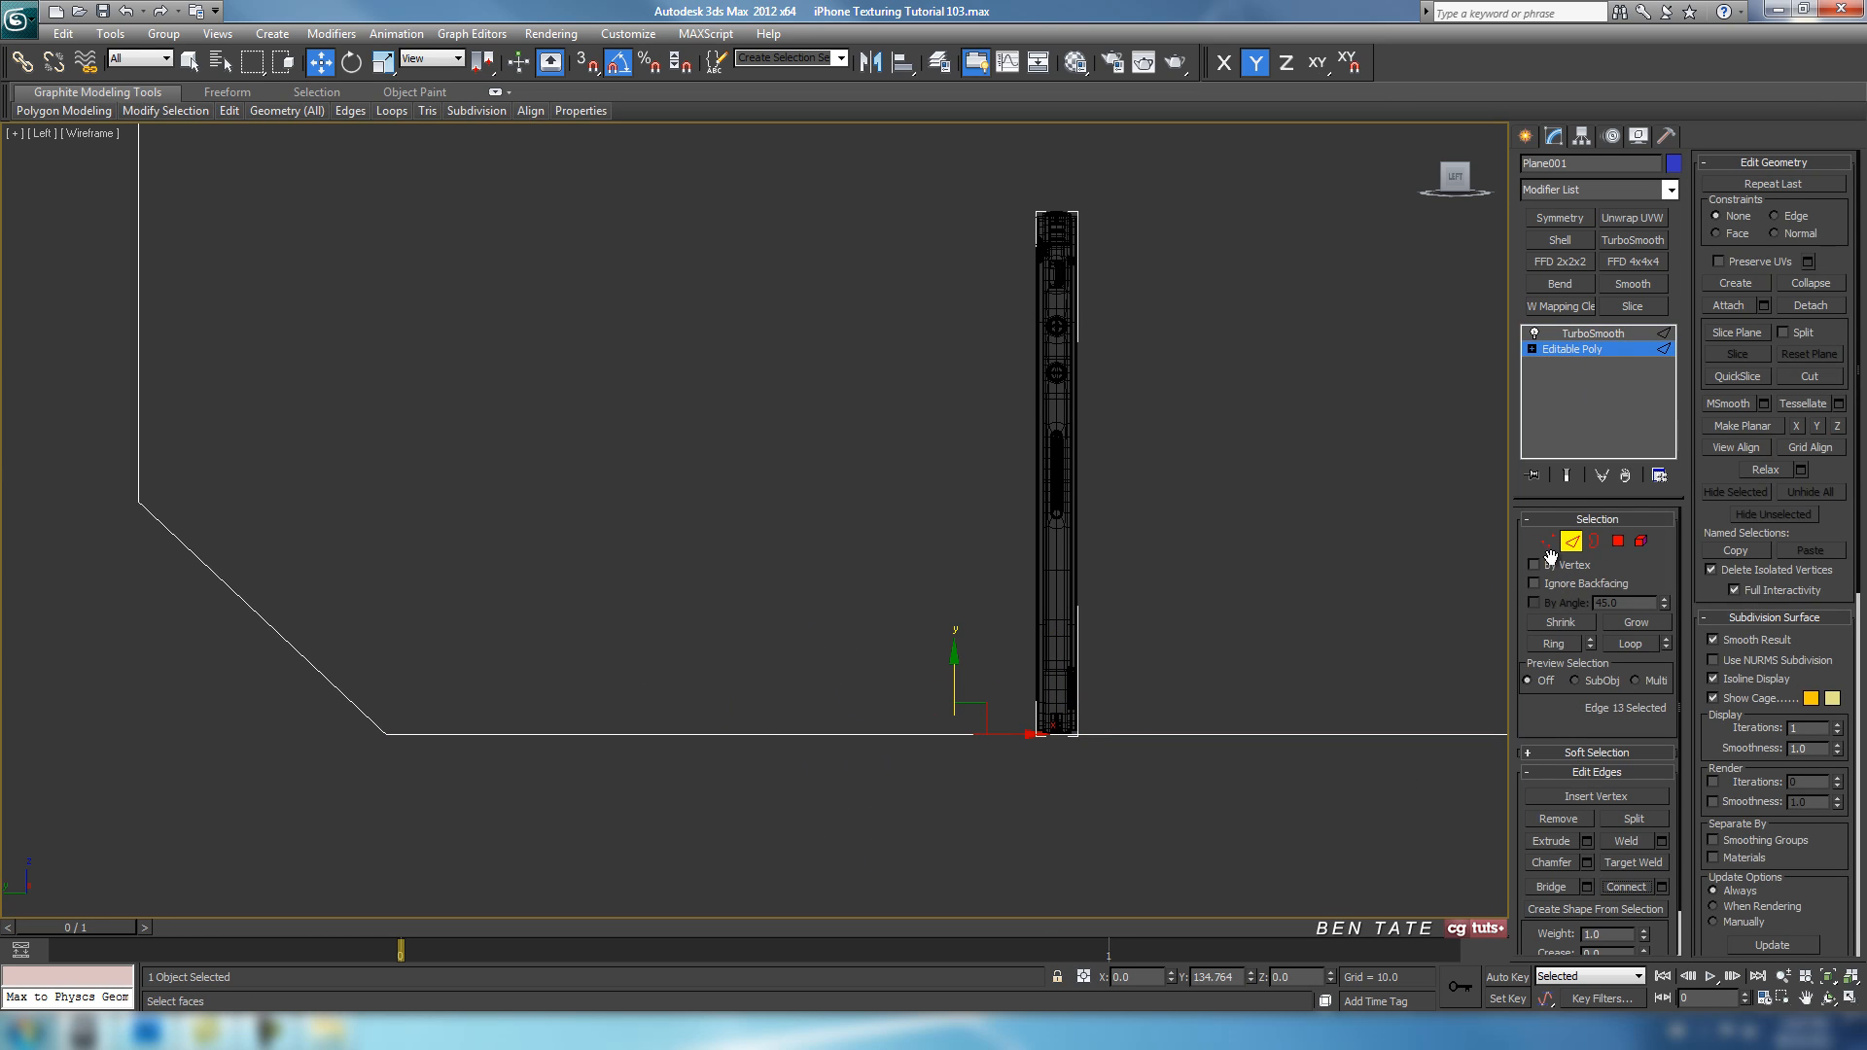
pyautogui.moveTo(1041, 656); pyautogui.dragTo(855, 912)
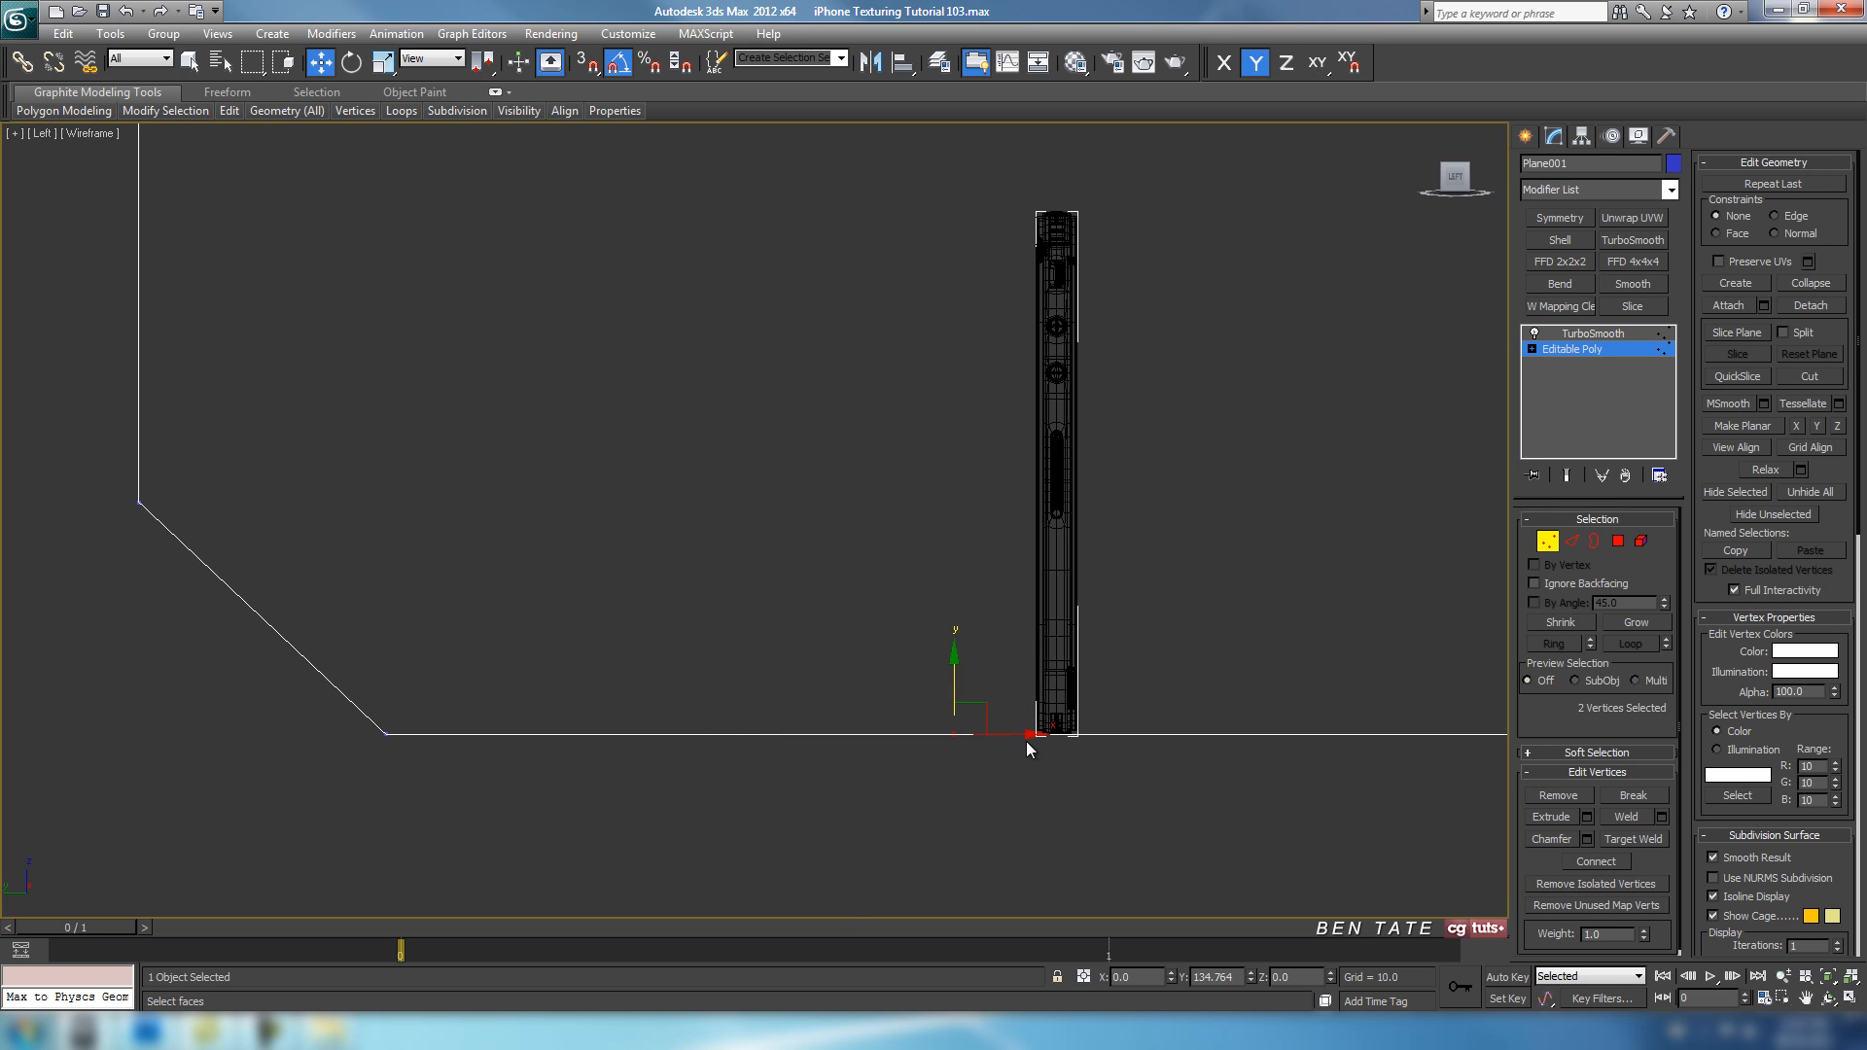
pyautogui.moveTo(1027, 741); pyautogui.dragTo(541, 755)
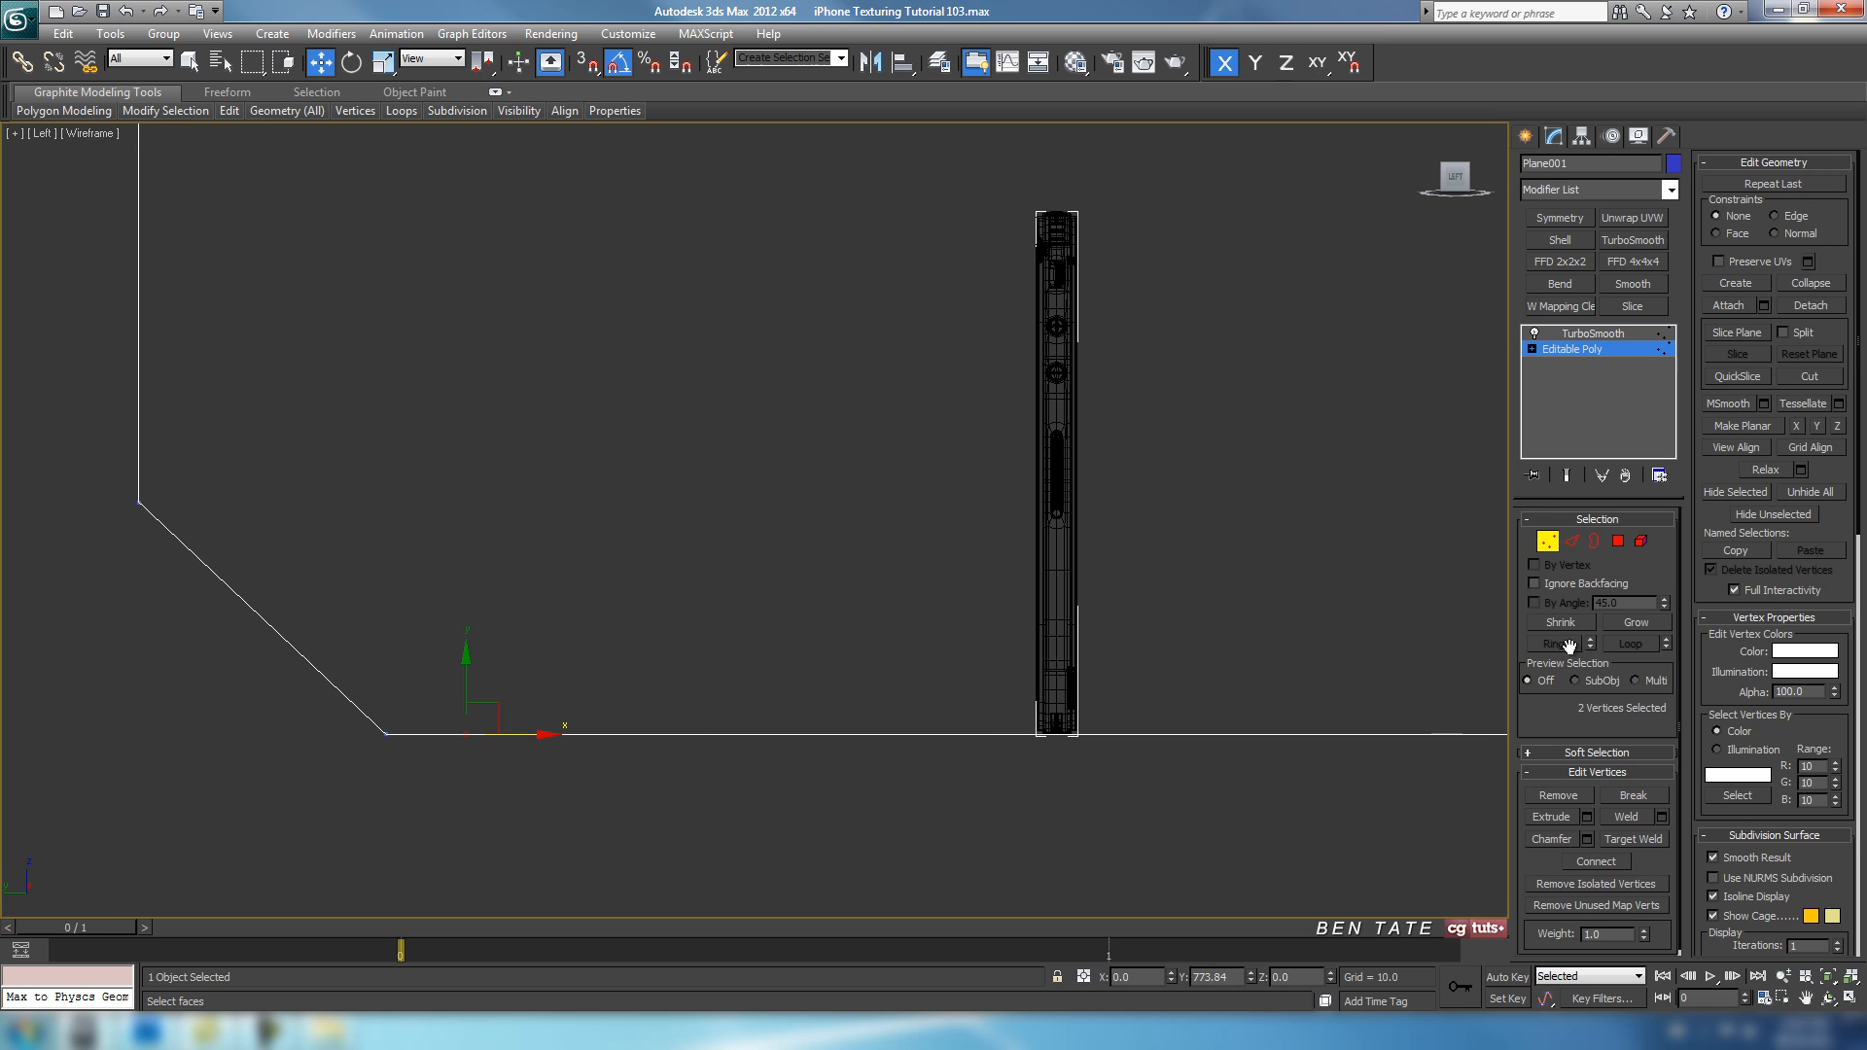
# Show the smoothed end result and move the new floor vertices back toward the phone to soften the curve.
pyautogui.click(1567, 475)
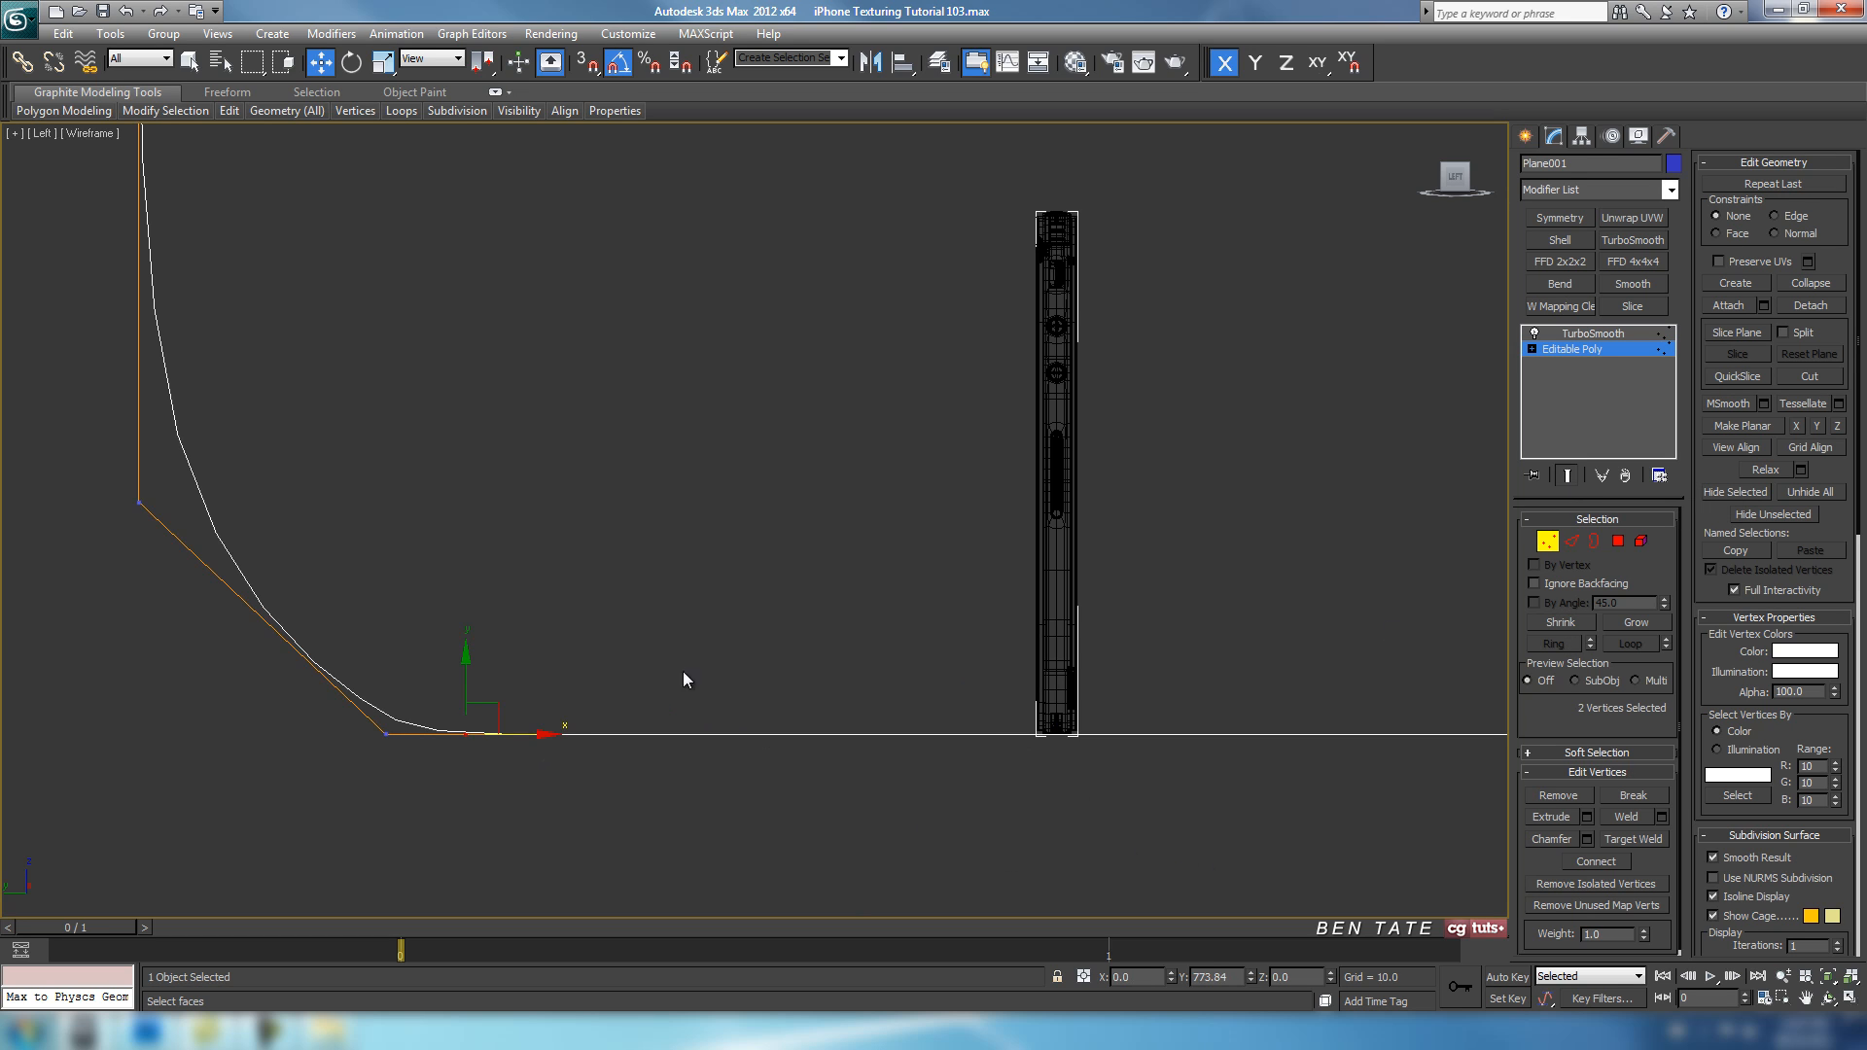
pyautogui.moveTo(816, 745); pyautogui.dragTo(859, 733, button='middle')
pyautogui.moveTo(589, 722); pyautogui.dragTo(880, 755)
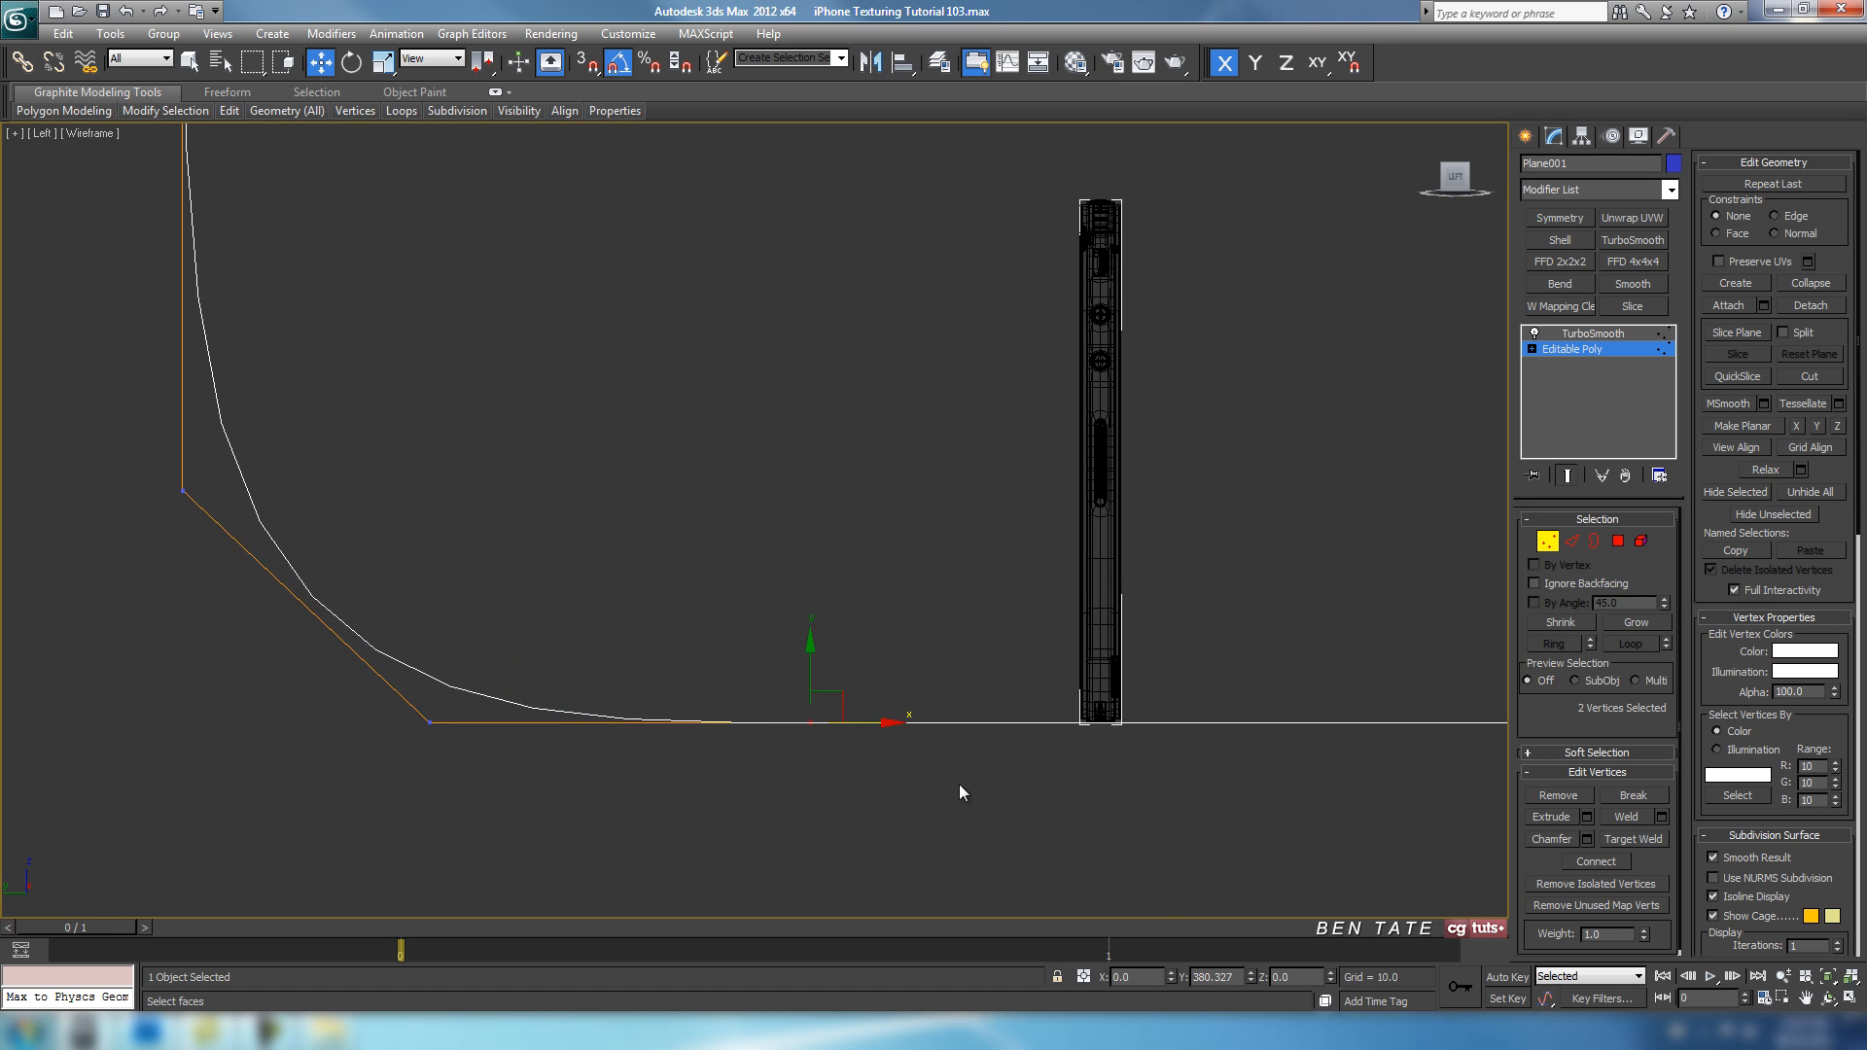
# Widen the whole backdrop in the Perspective view by scaling it to about 181% along the X axis.
pyautogui.hotkey('alt', 'w')
pyautogui.middleClick(1173, 774)
pyautogui.hotkey('alt', 'w')
pyautogui.keyDown('alt'); pyautogui.moveTo(950, 735); pyautogui.dragTo(1055, 660, button='middle'); pyautogui.keyUp('alt')
pyautogui.scroll(-5, 967, 596)
pyautogui.scroll(3, 1105, 697)
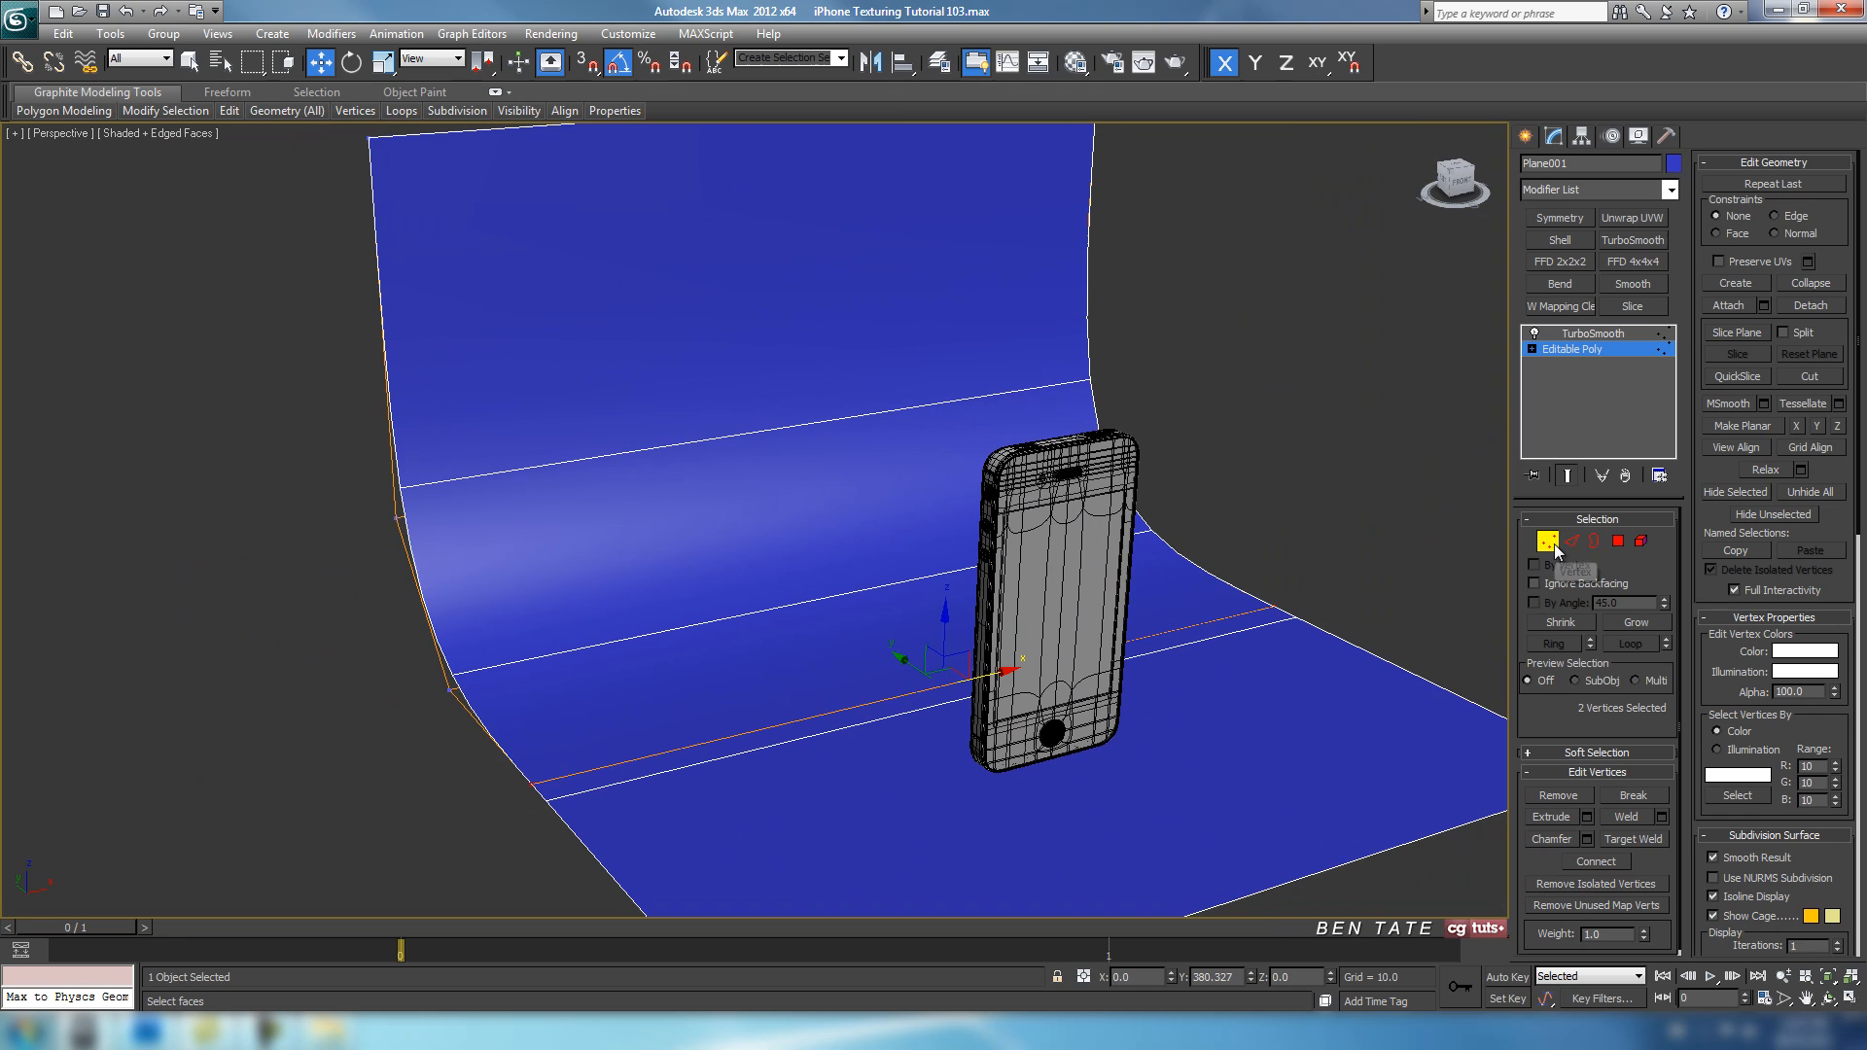
pyautogui.click(1548, 541)
pyautogui.click(383, 62)
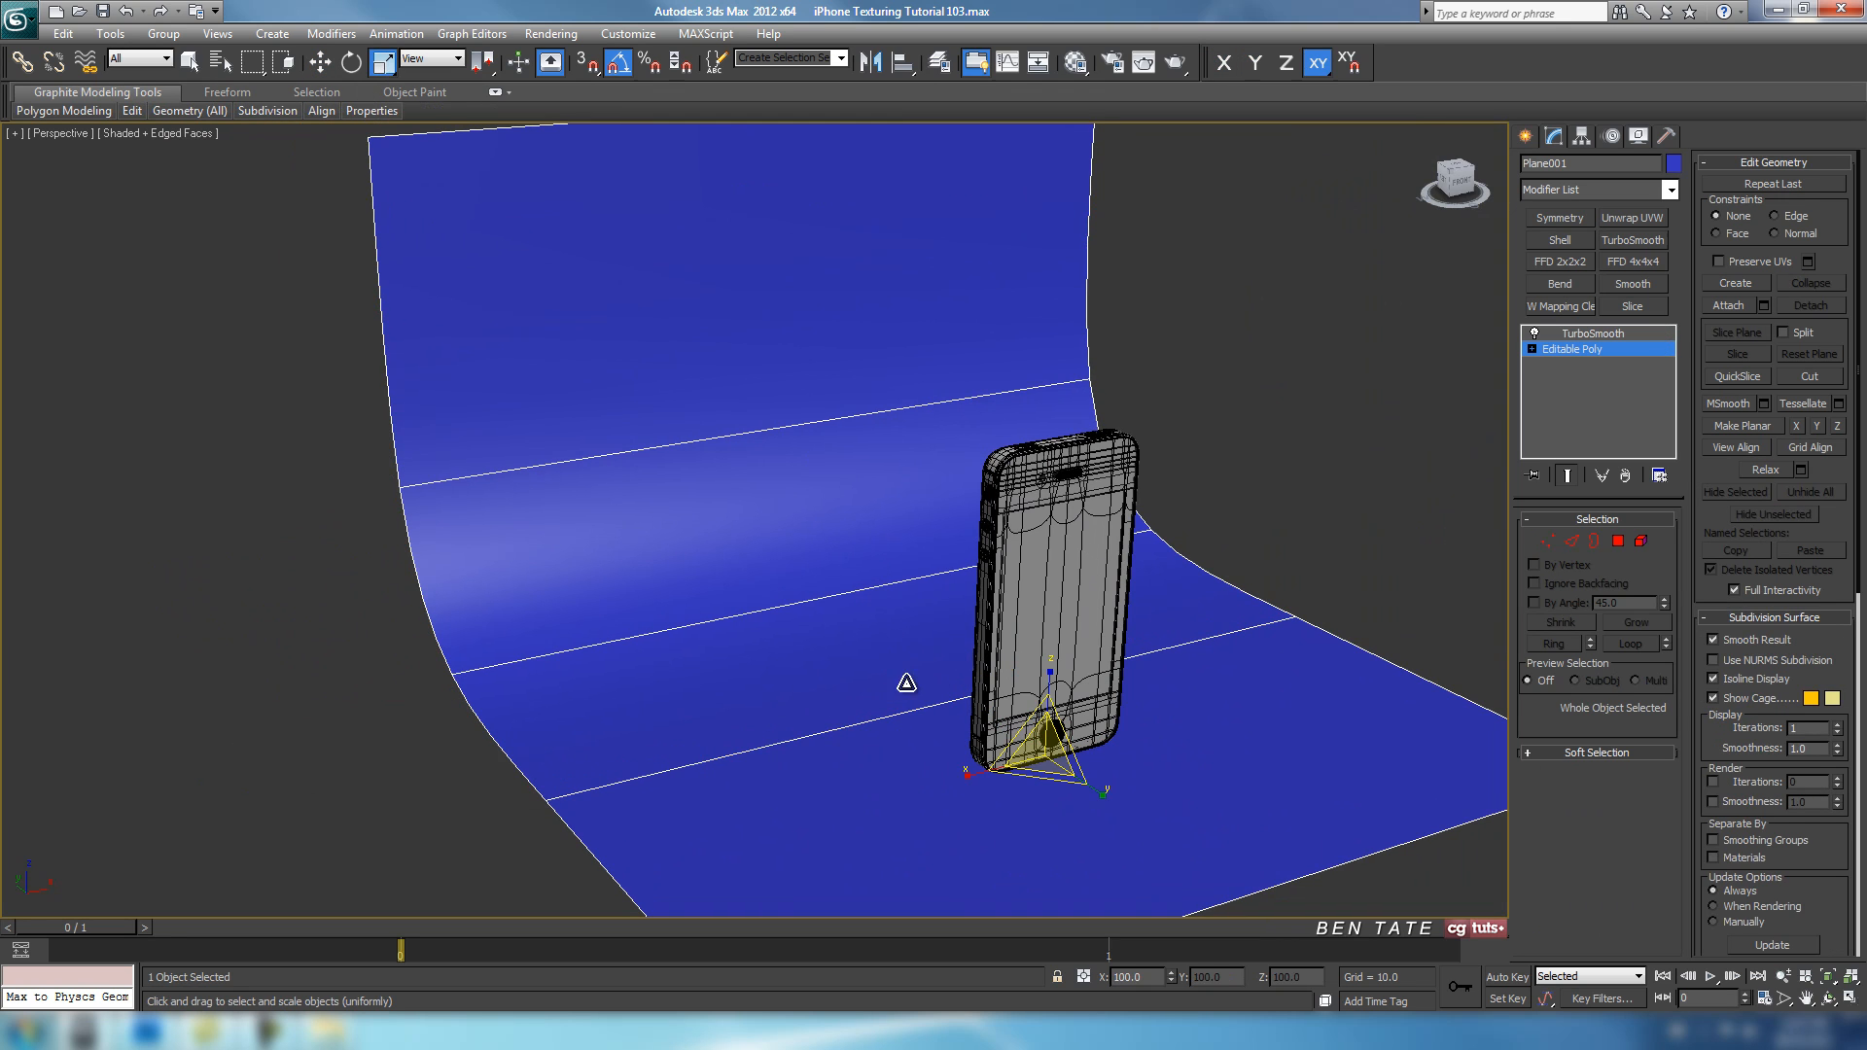
pyautogui.moveTo(958, 765); pyautogui.dragTo(1067, 665)
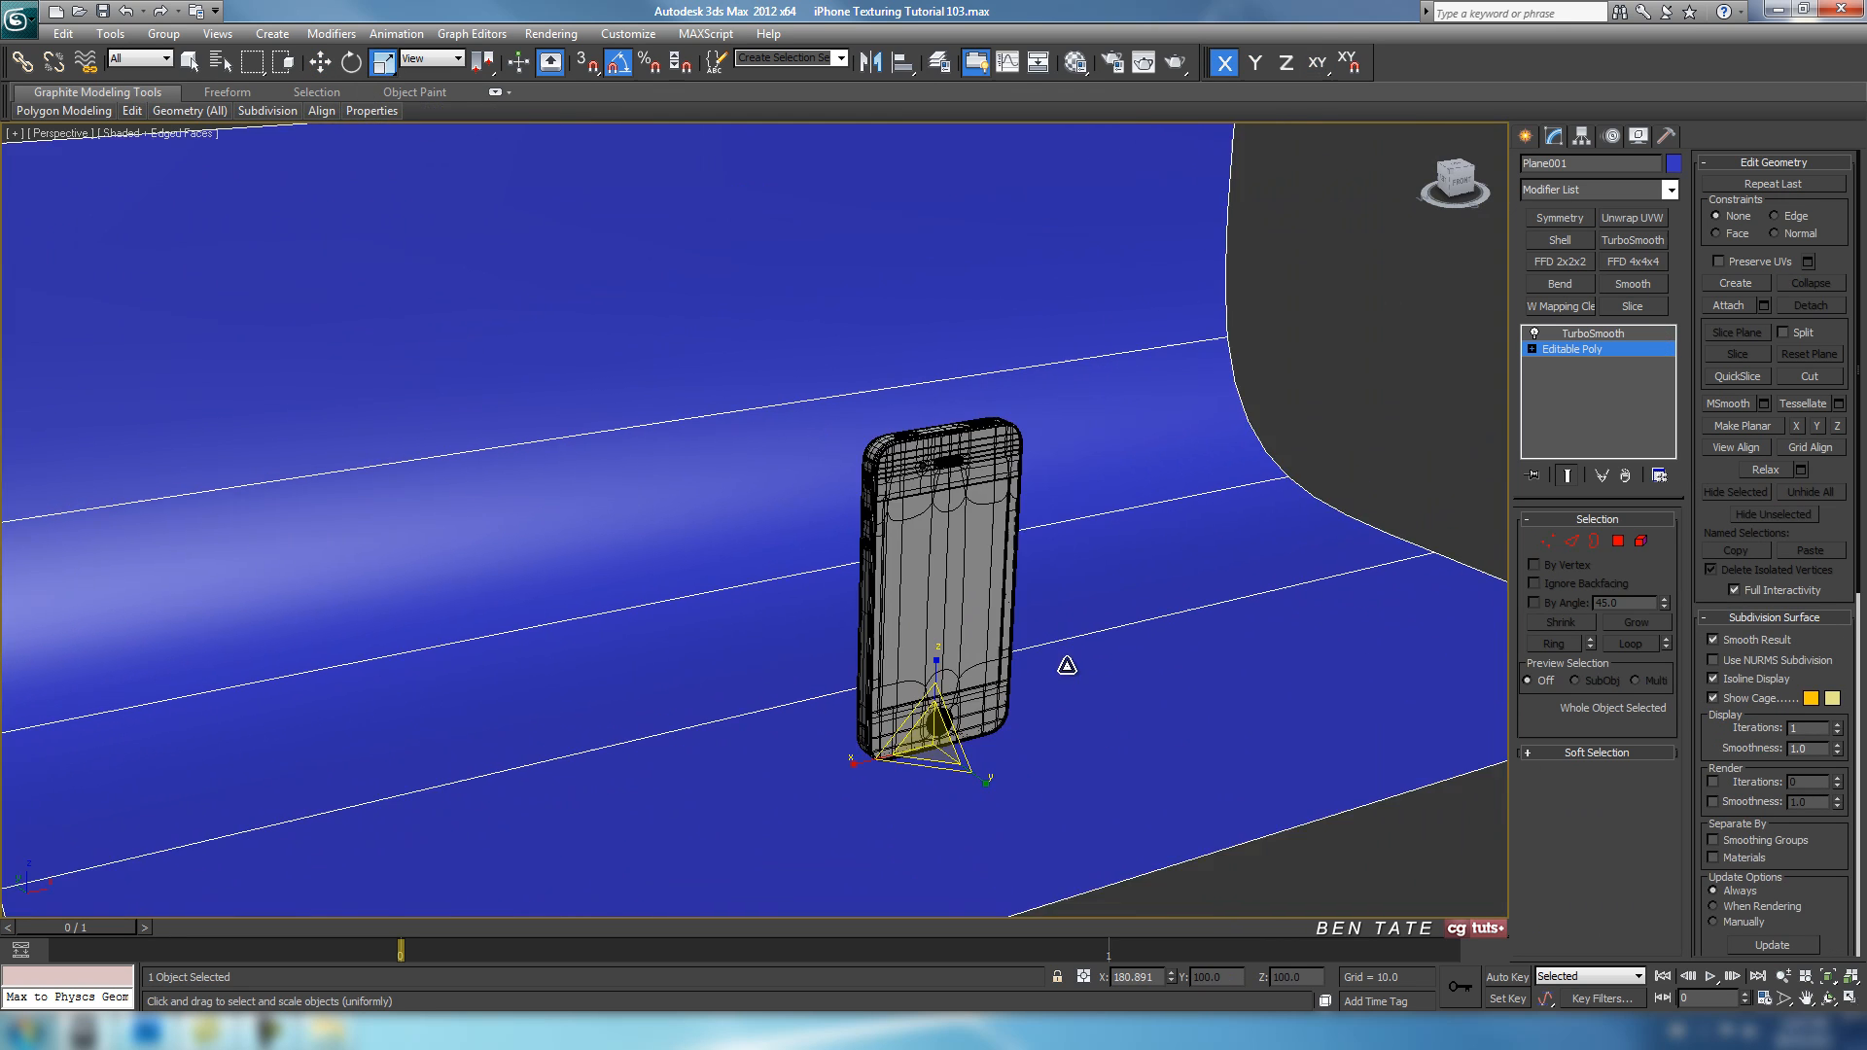
# Examine the widened backdrop around the phone from the side and the front in the Perspective view.
pyautogui.scroll(-5, 1067, 665)
pyautogui.keyDown('alt'); pyautogui.moveTo(1046, 638); pyautogui.dragTo(922, 550, button='middle'); pyautogui.keyUp('alt')
pyautogui.scroll(4, 806, 496)
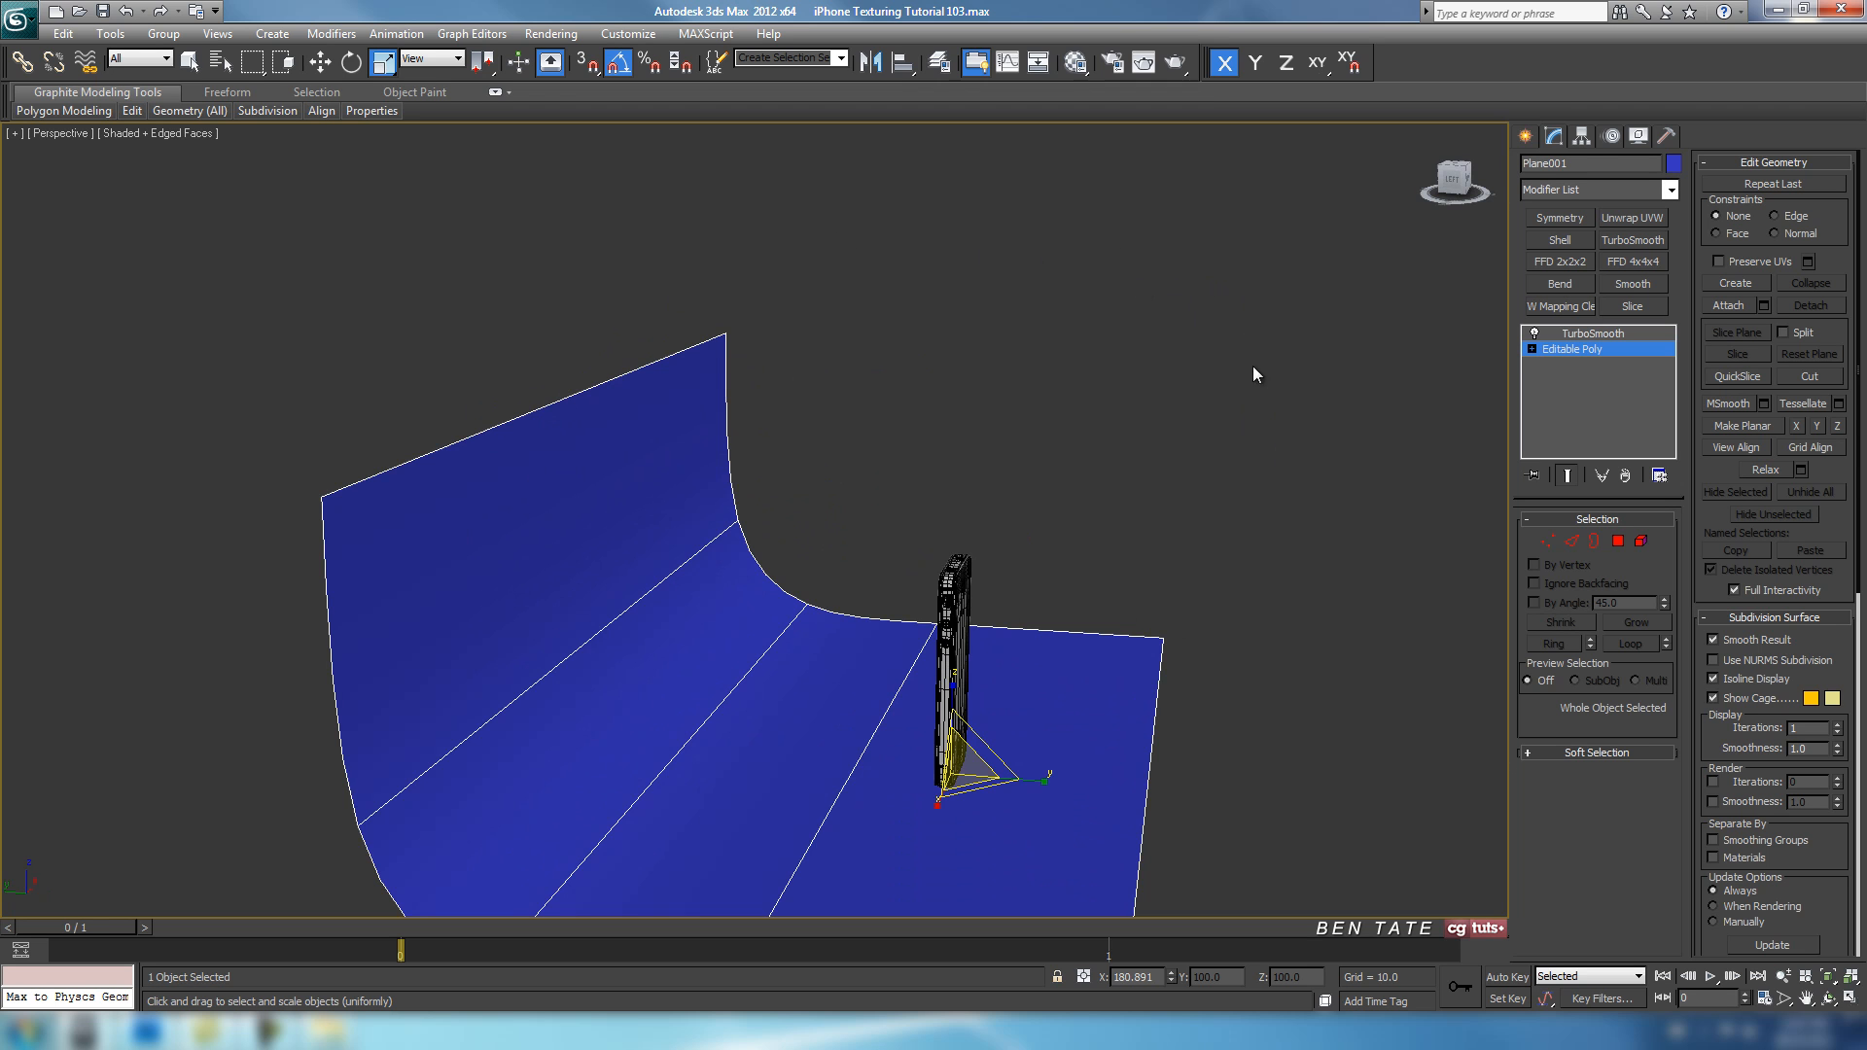
pyautogui.keyDown('alt'); pyautogui.moveTo(846, 782); pyautogui.dragTo(1120, 743, button='middle'); pyautogui.keyUp('alt')
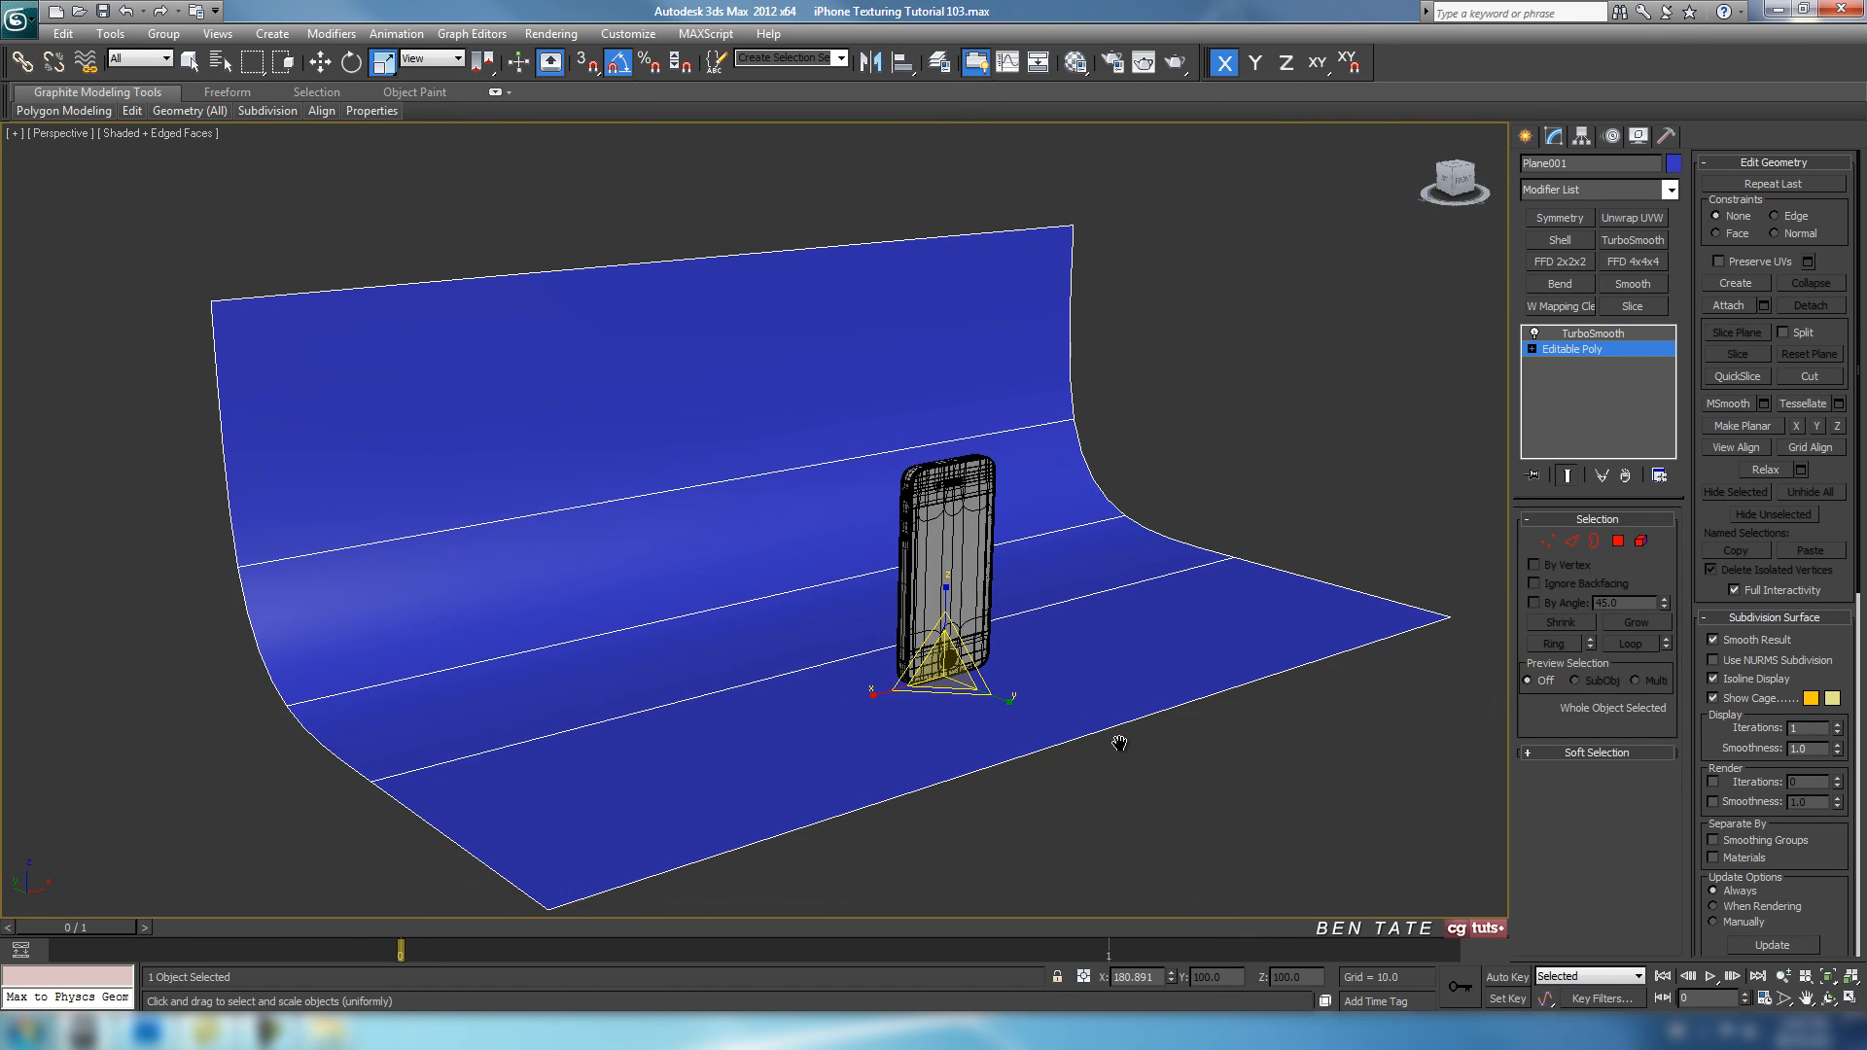
pyautogui.scroll(-3, 1119, 743)
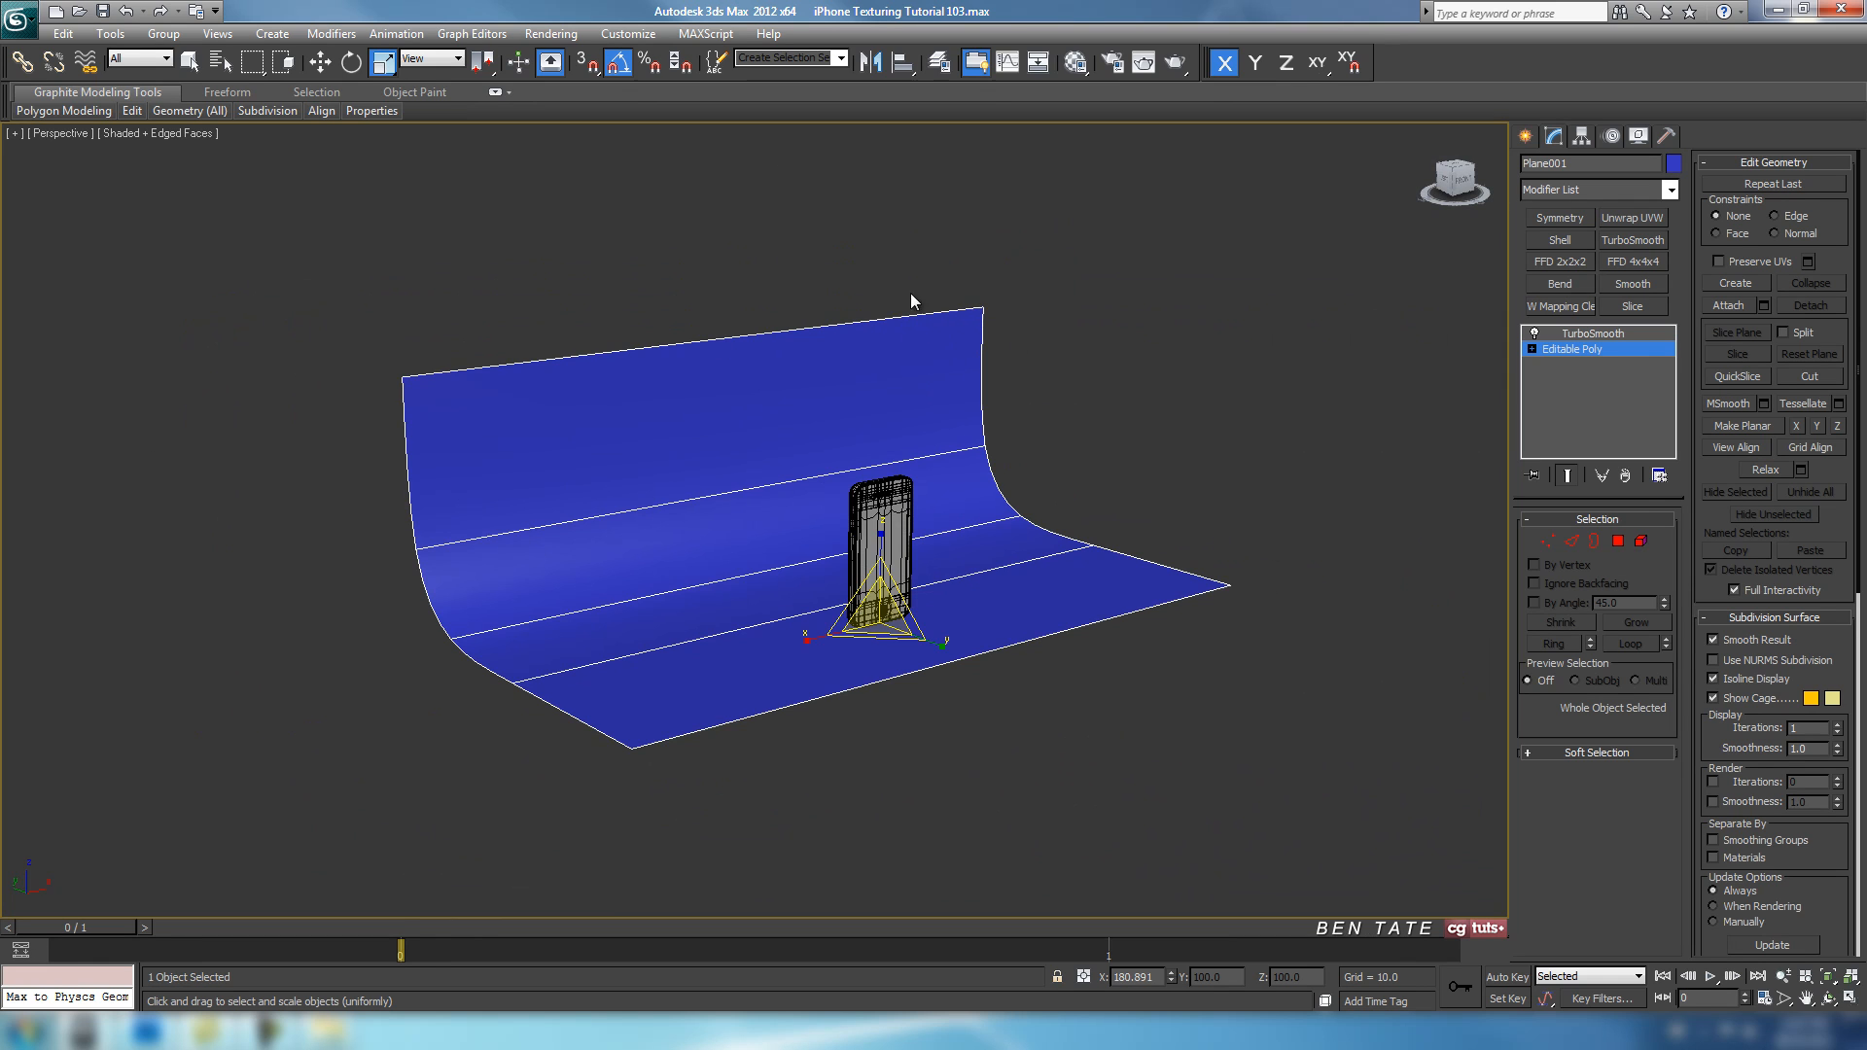
pyautogui.scroll(3, 1140, 689)
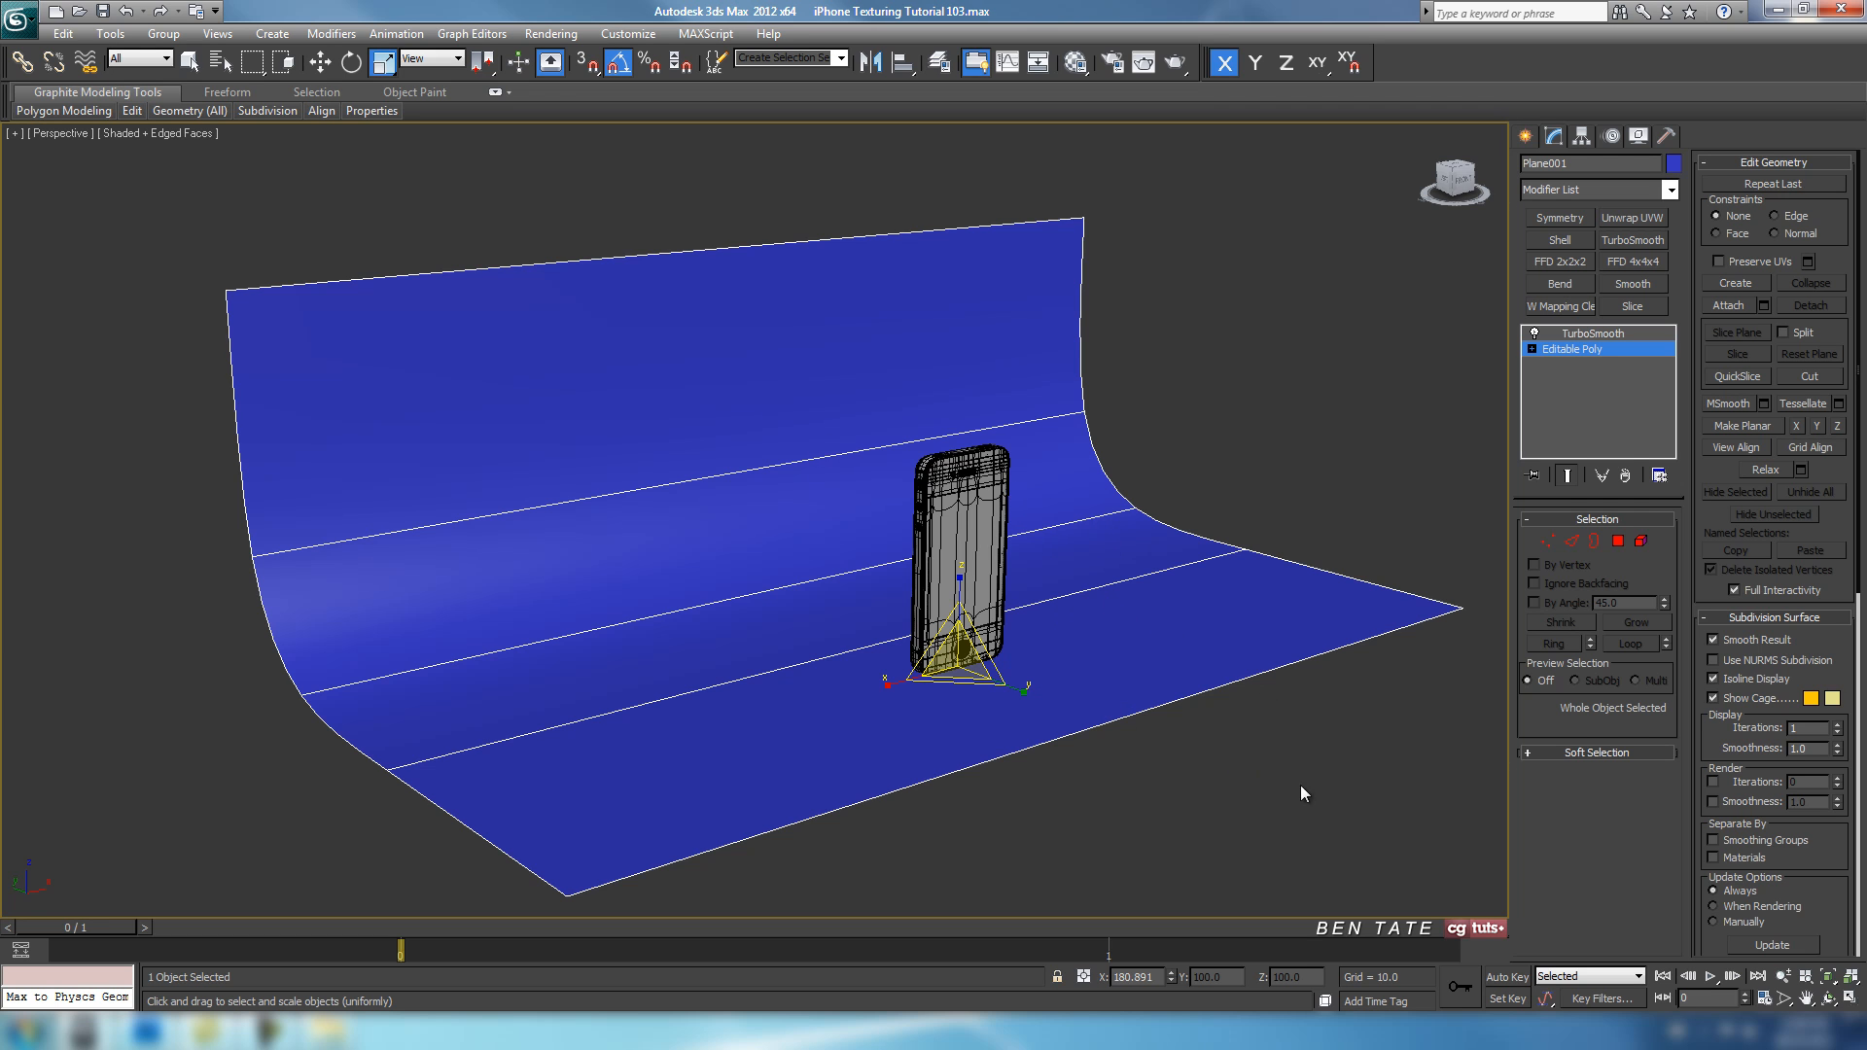
# Select all the phone parts without the backdrop in the Left view and group them as "iPhone 1".
pyautogui.hotkey('alt', 'w')
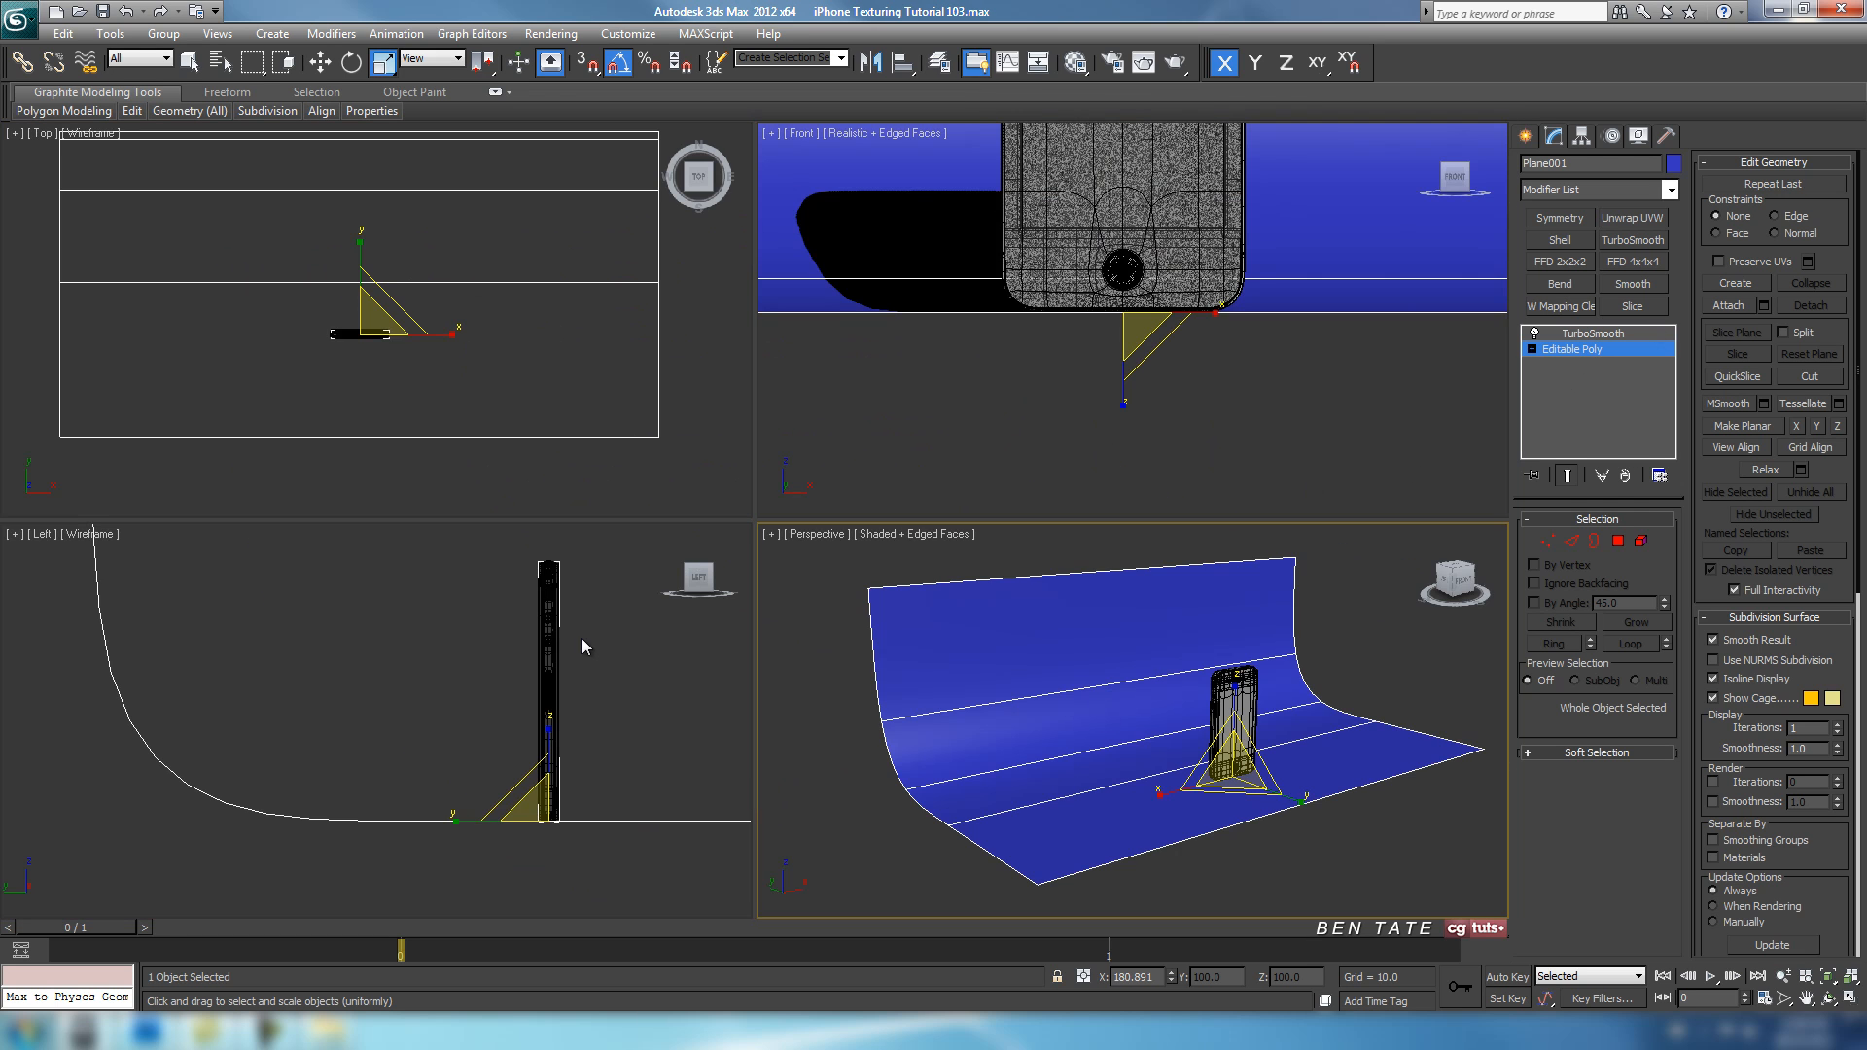
pyautogui.hotkey('alt', 'w')
pyautogui.scroll(-1, 875, 515)
pyautogui.moveTo(907, 477); pyautogui.dragTo(913, 562, button='middle')
pyautogui.scroll(3, 924, 554)
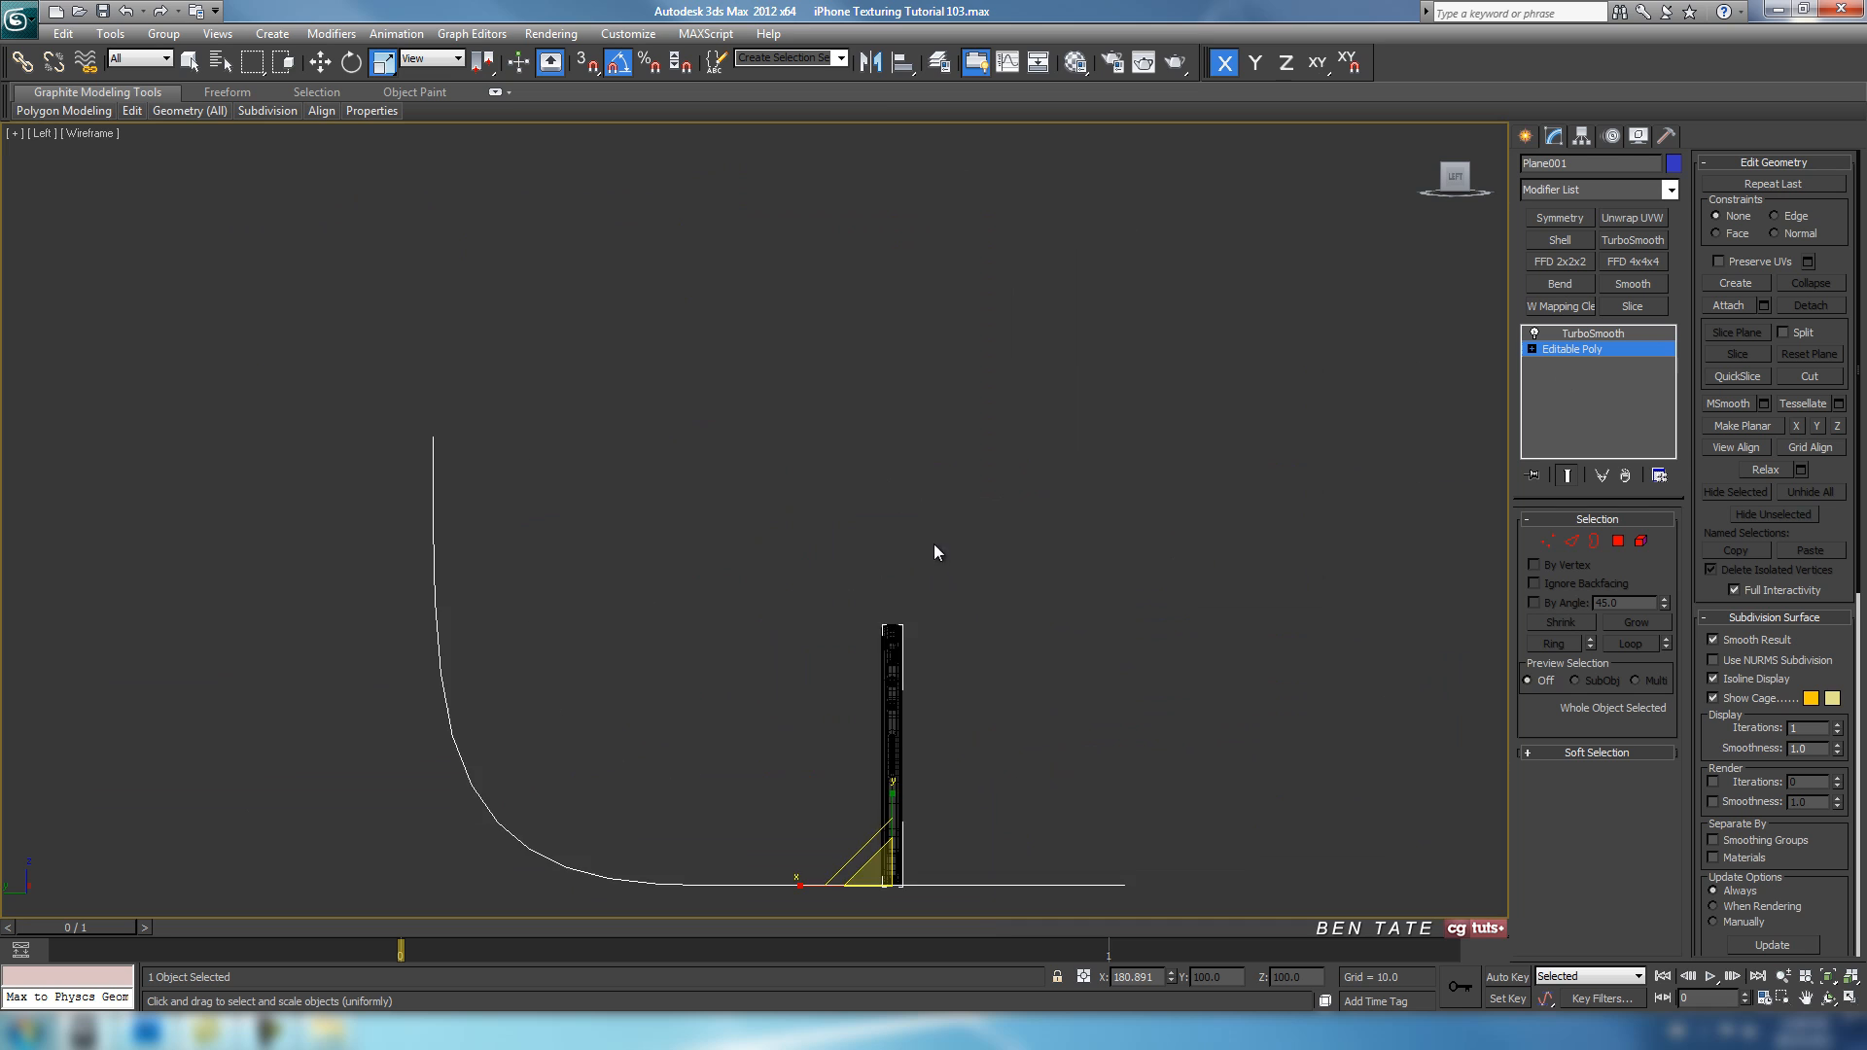
pyautogui.moveTo(988, 647); pyautogui.dragTo(987, 496, button='middle')
pyautogui.scroll(1, 934, 530)
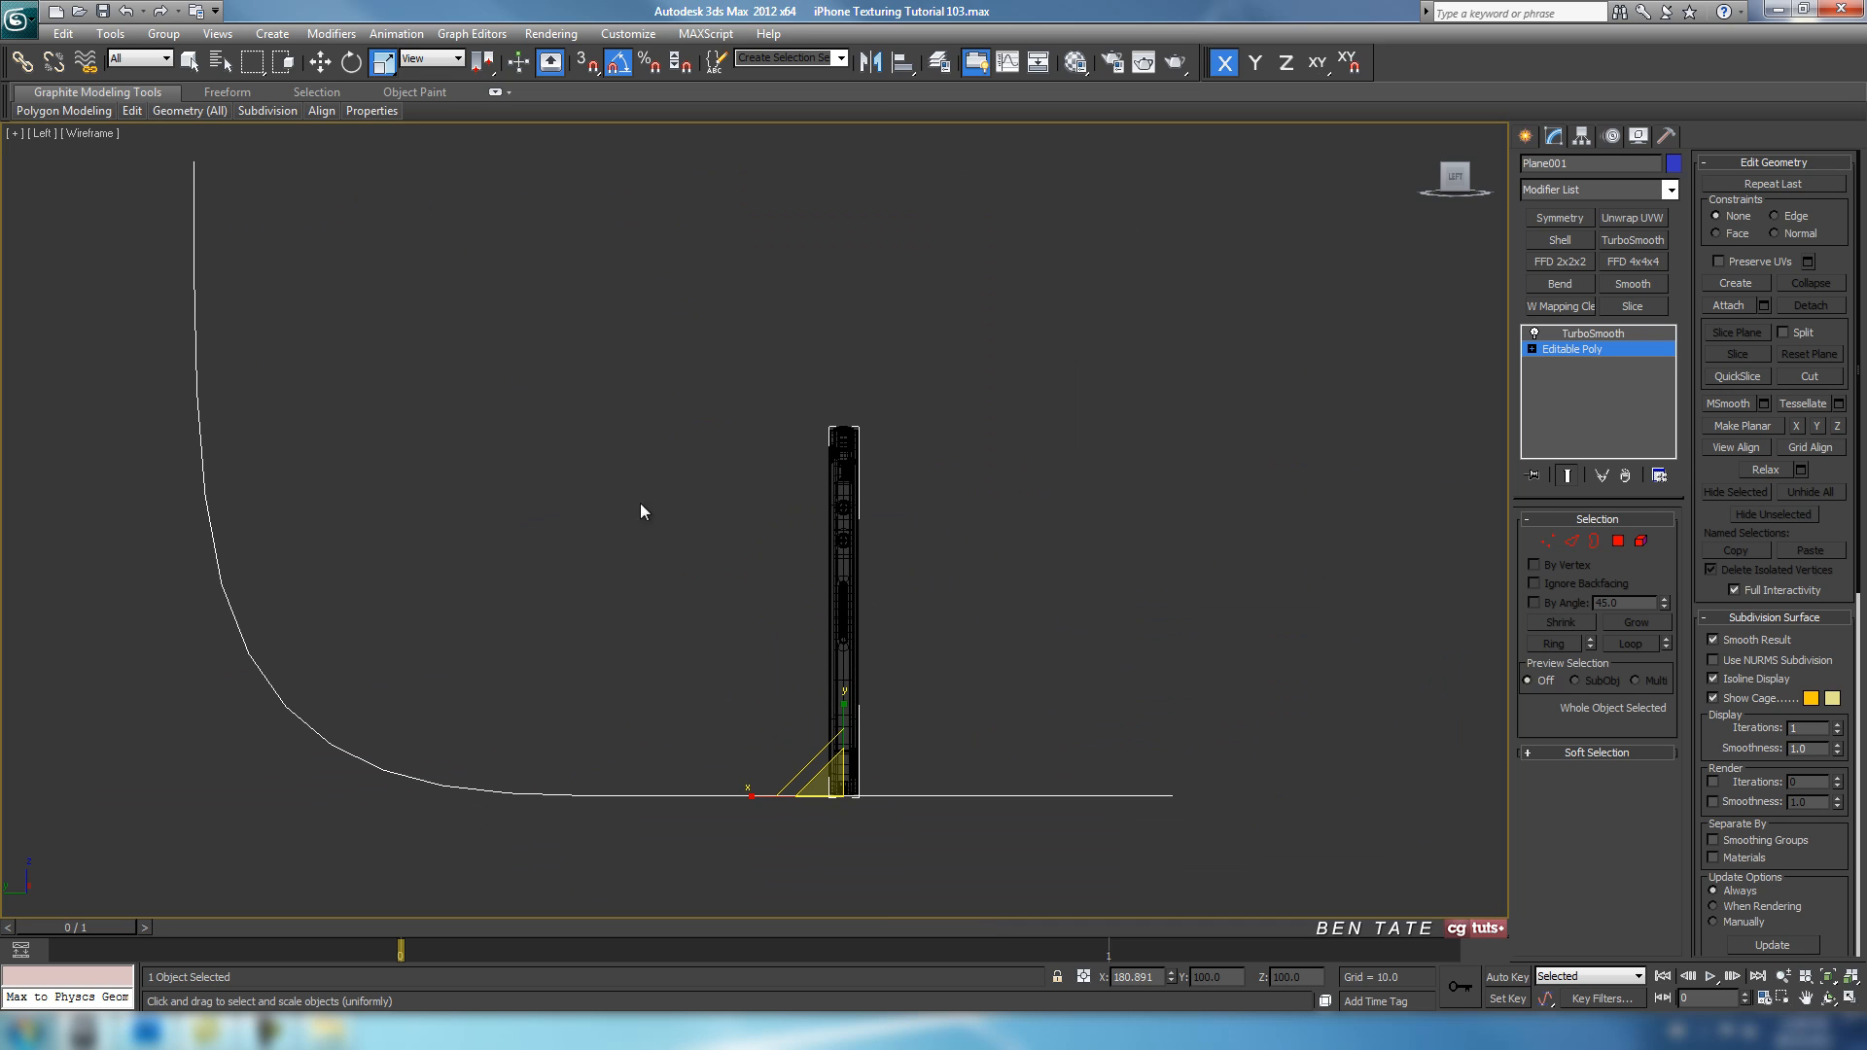
pyautogui.click(191, 62)
pyautogui.moveTo(202, 111)
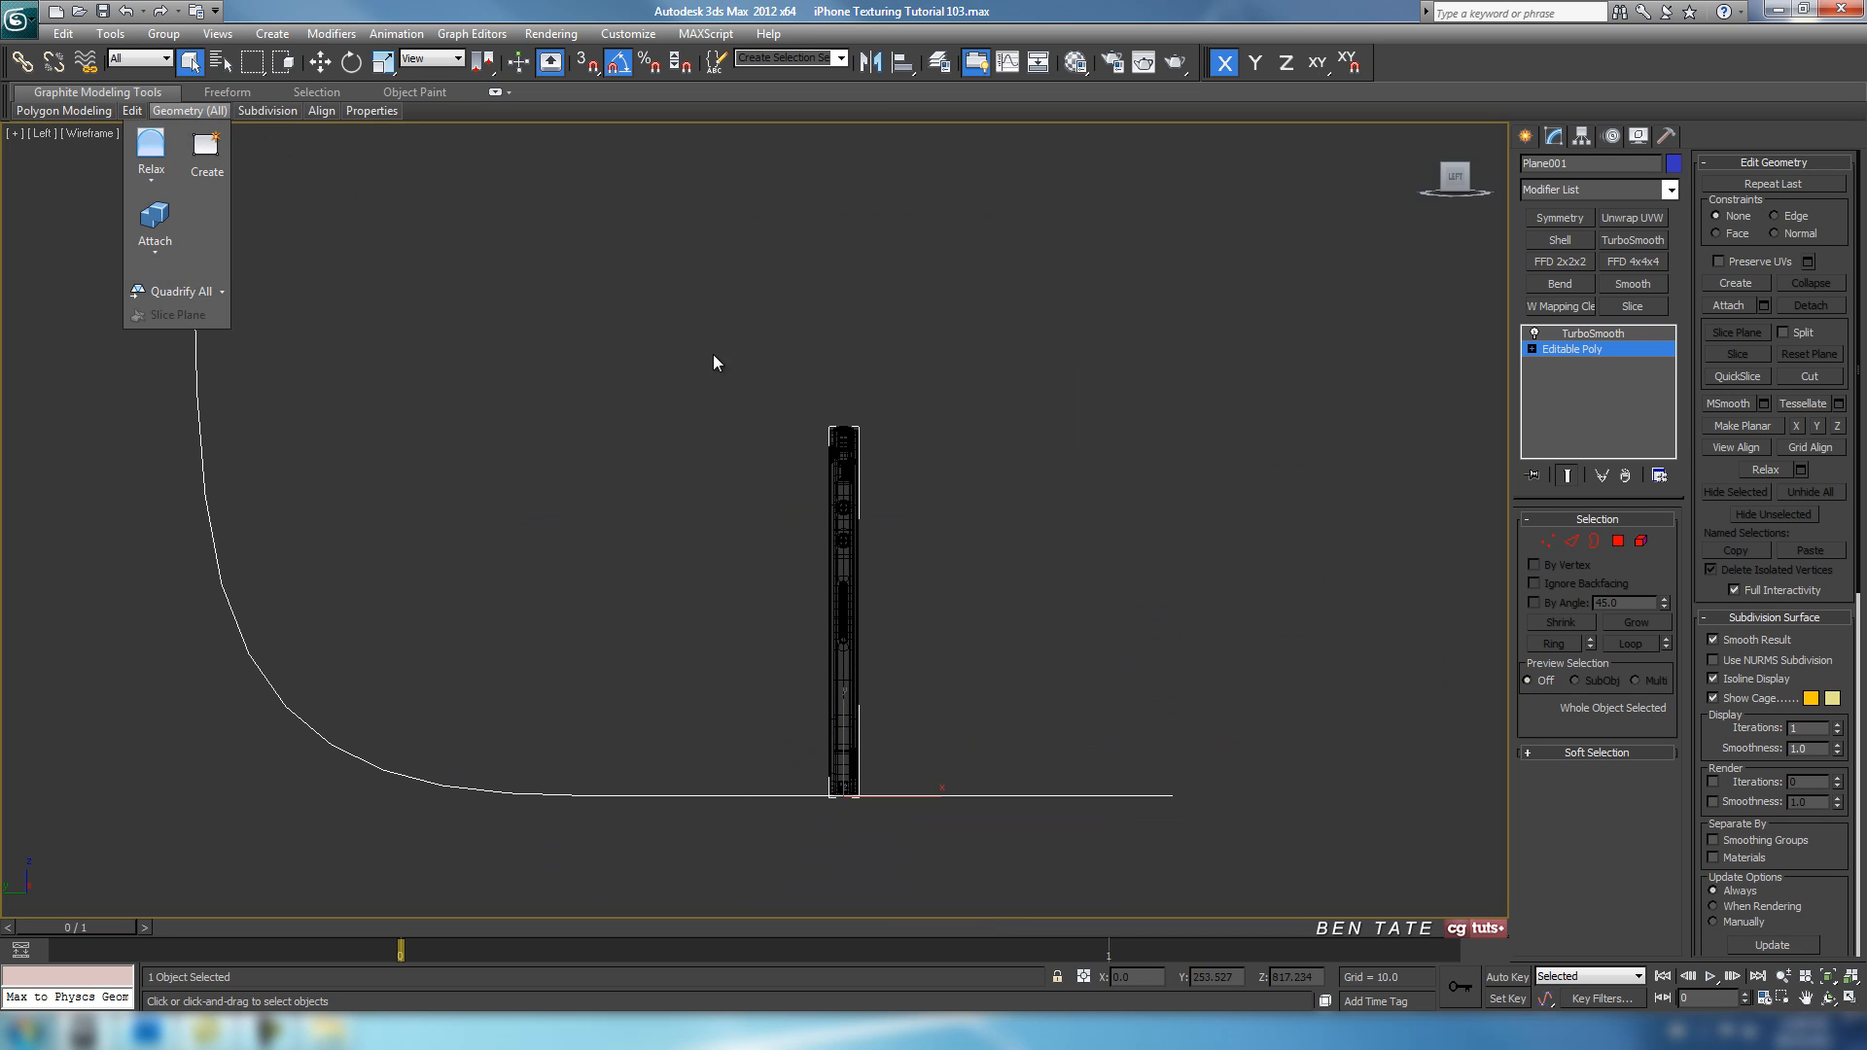
pyautogui.moveTo(965, 739); pyautogui.dragTo(941, 889)
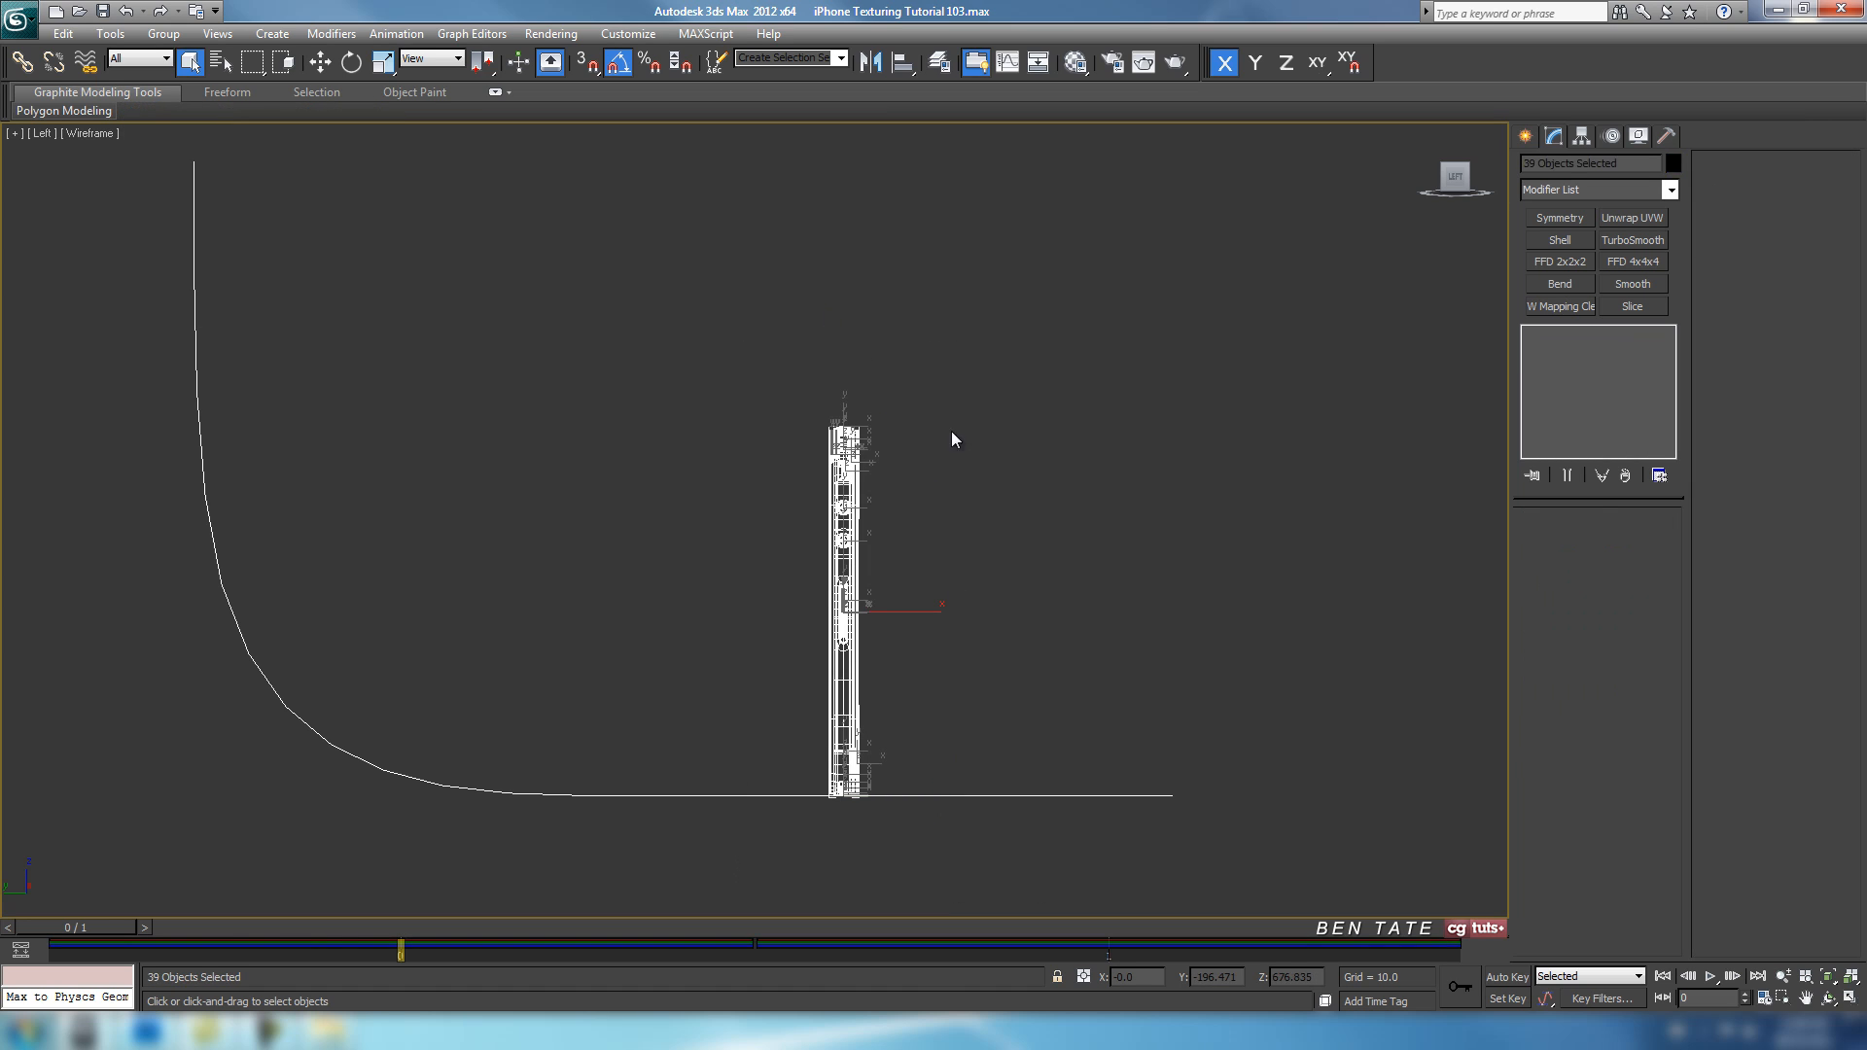
pyautogui.keyDown('alt'); pyautogui.moveTo(1105, 866); pyautogui.dragTo(1106, 862); pyautogui.keyUp('alt')
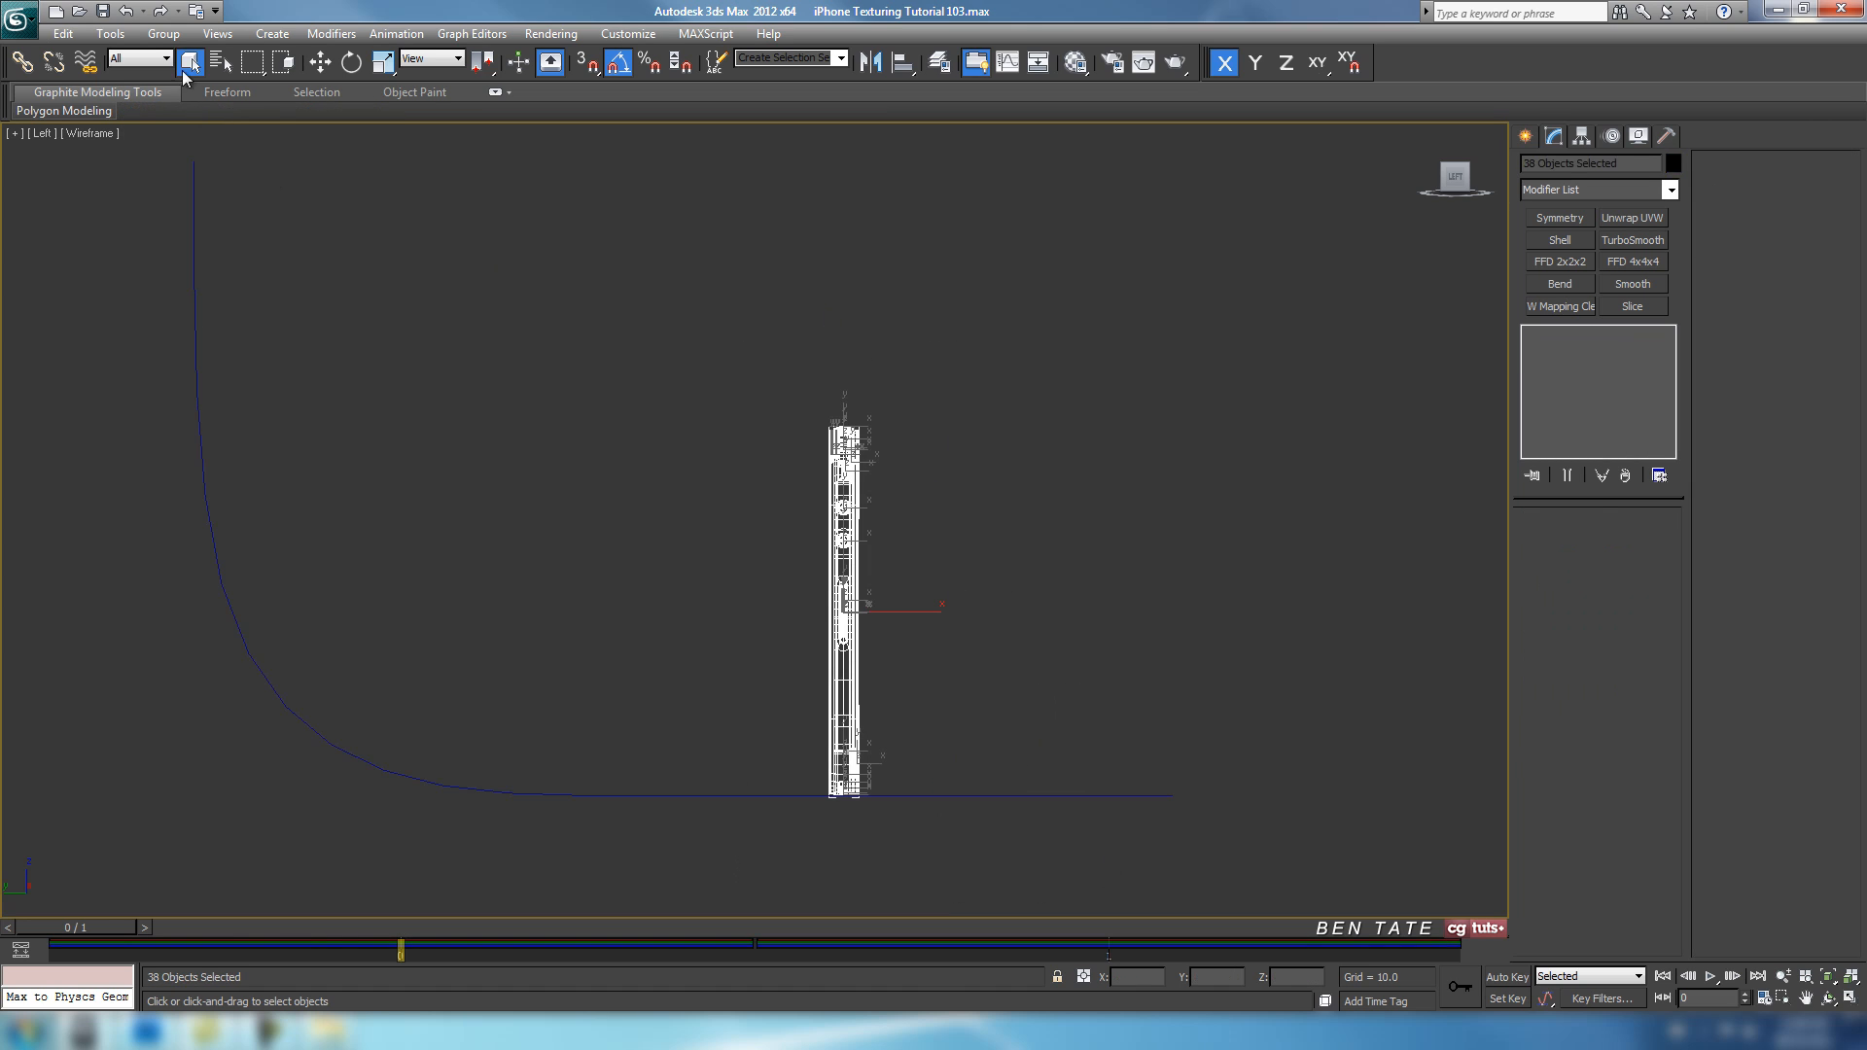
pyautogui.click(164, 33)
pyautogui.click(186, 58)
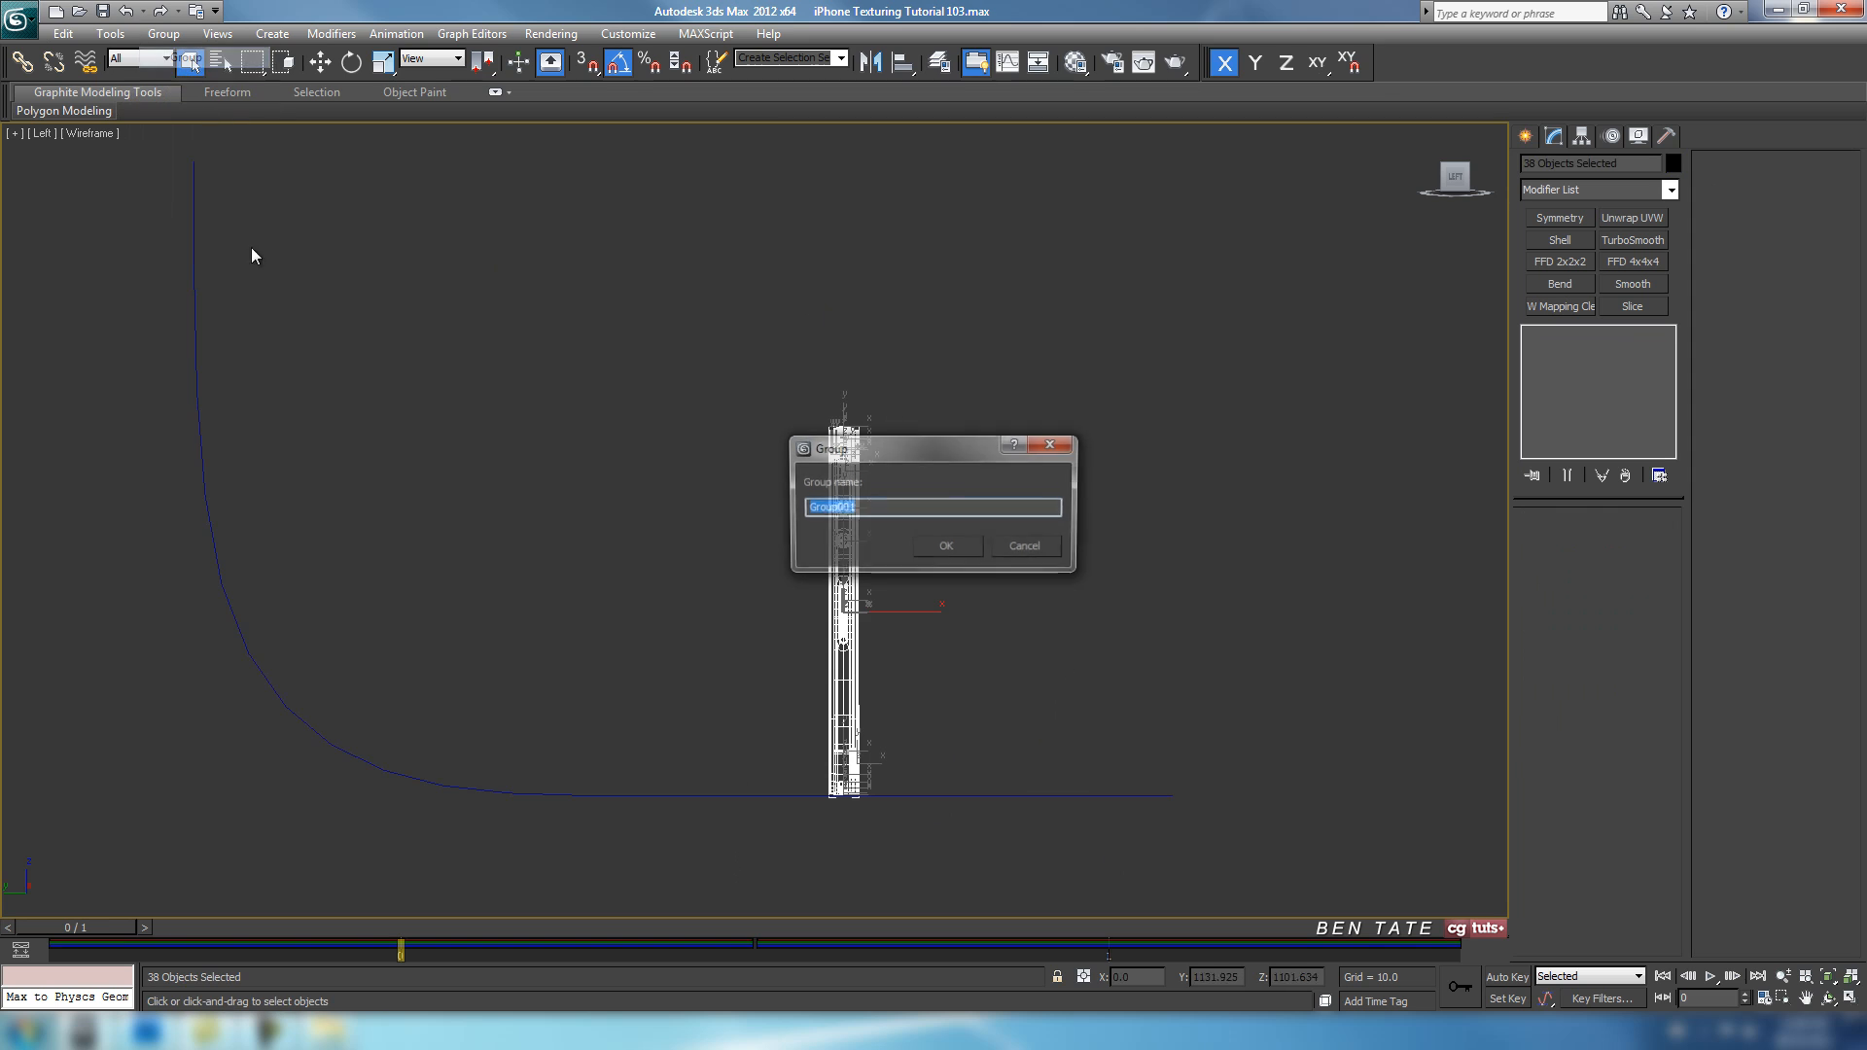
pyautogui.write('iPhone 1')
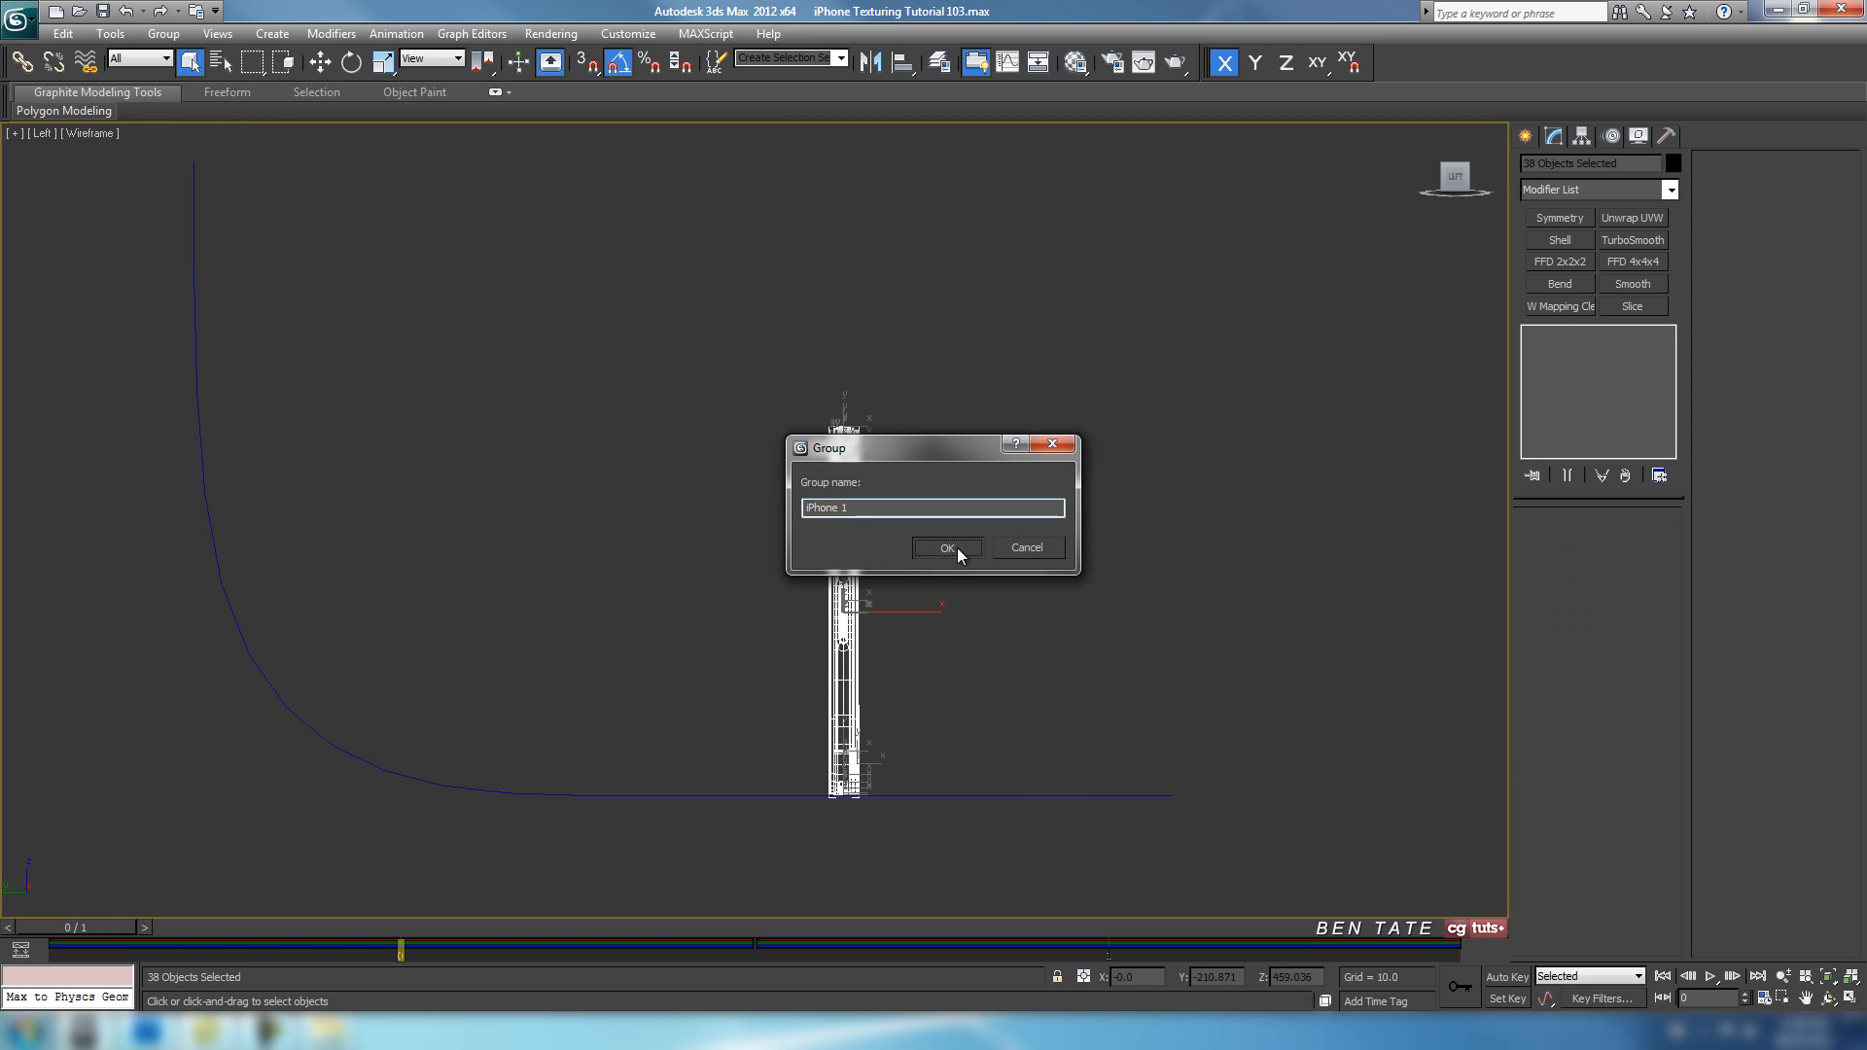
pyautogui.click(948, 547)
# Rotate the iPhone 1 group so it lies flat and lower it onto the ground plane in the Left view.
pyautogui.press('e')
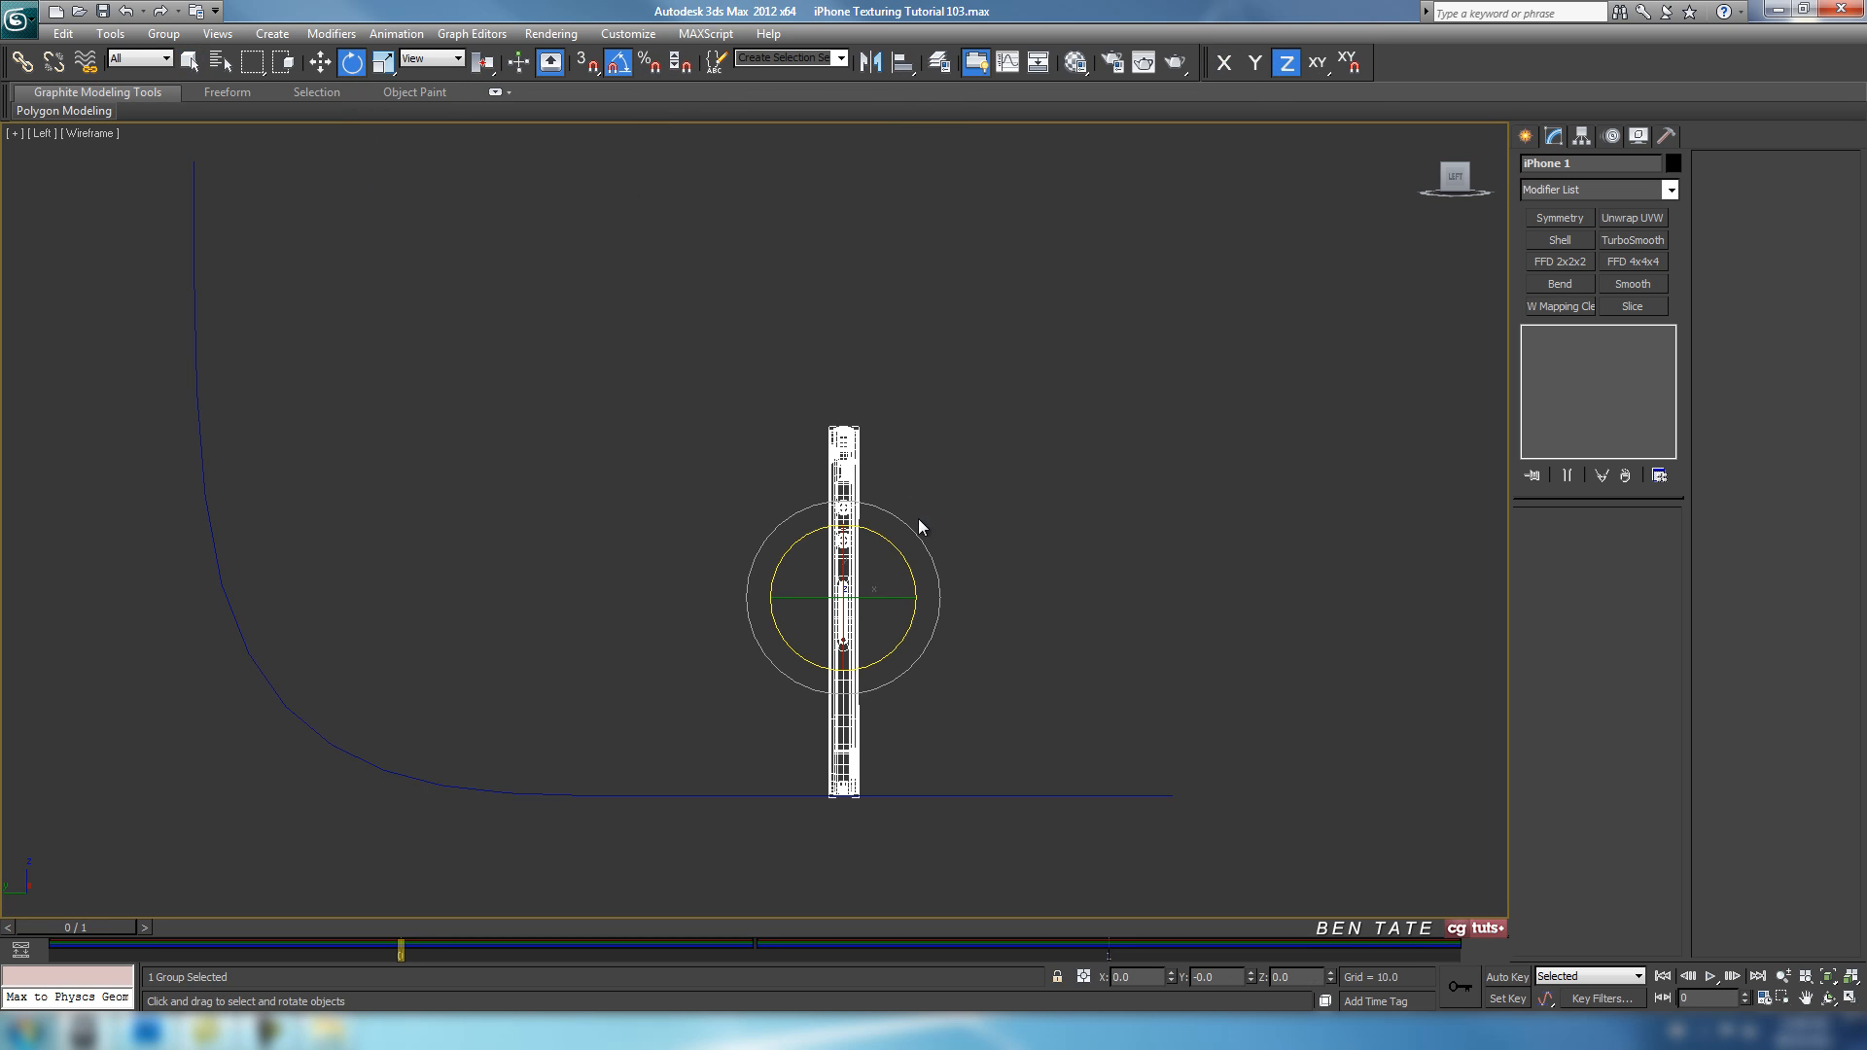
pyautogui.moveTo(914, 525); pyautogui.dragTo(846, 701)
pyautogui.click(322, 63)
pyautogui.press('z')
pyautogui.scroll(8, 837, 550)
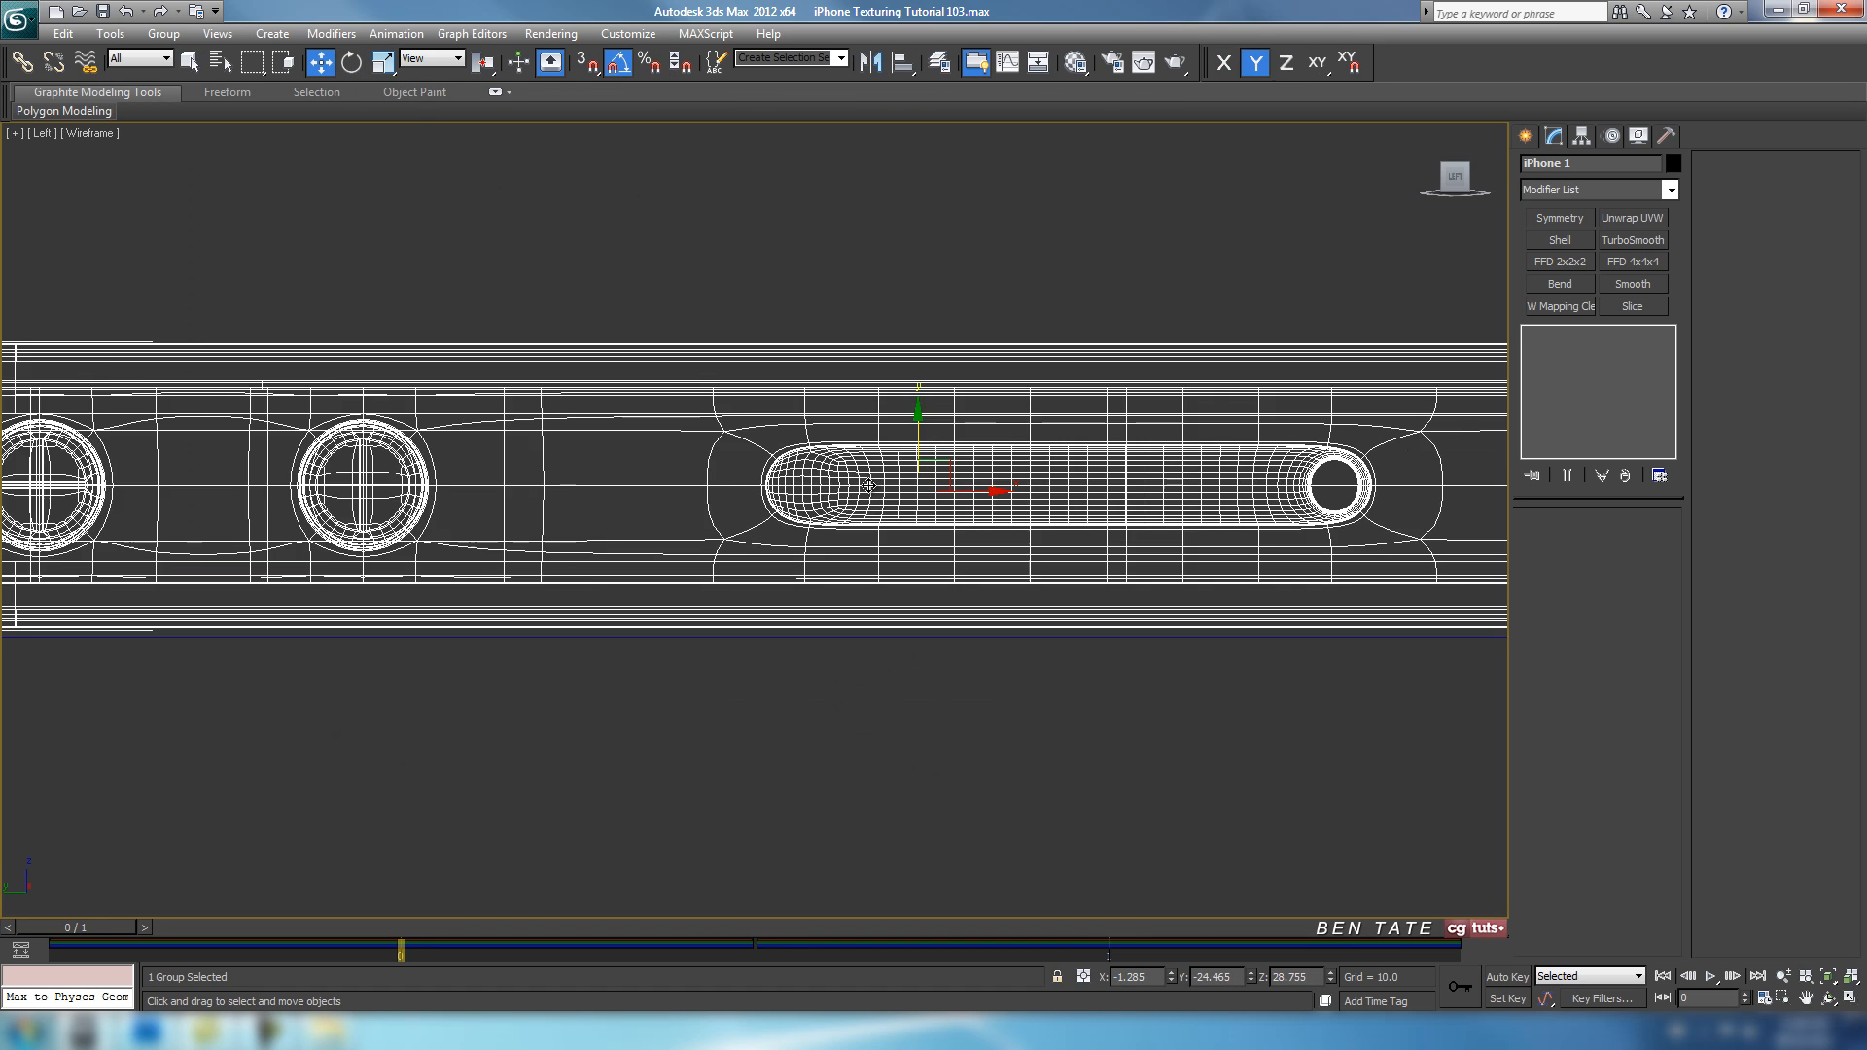
pyautogui.moveTo(854, 501); pyautogui.dragTo(855, 540)
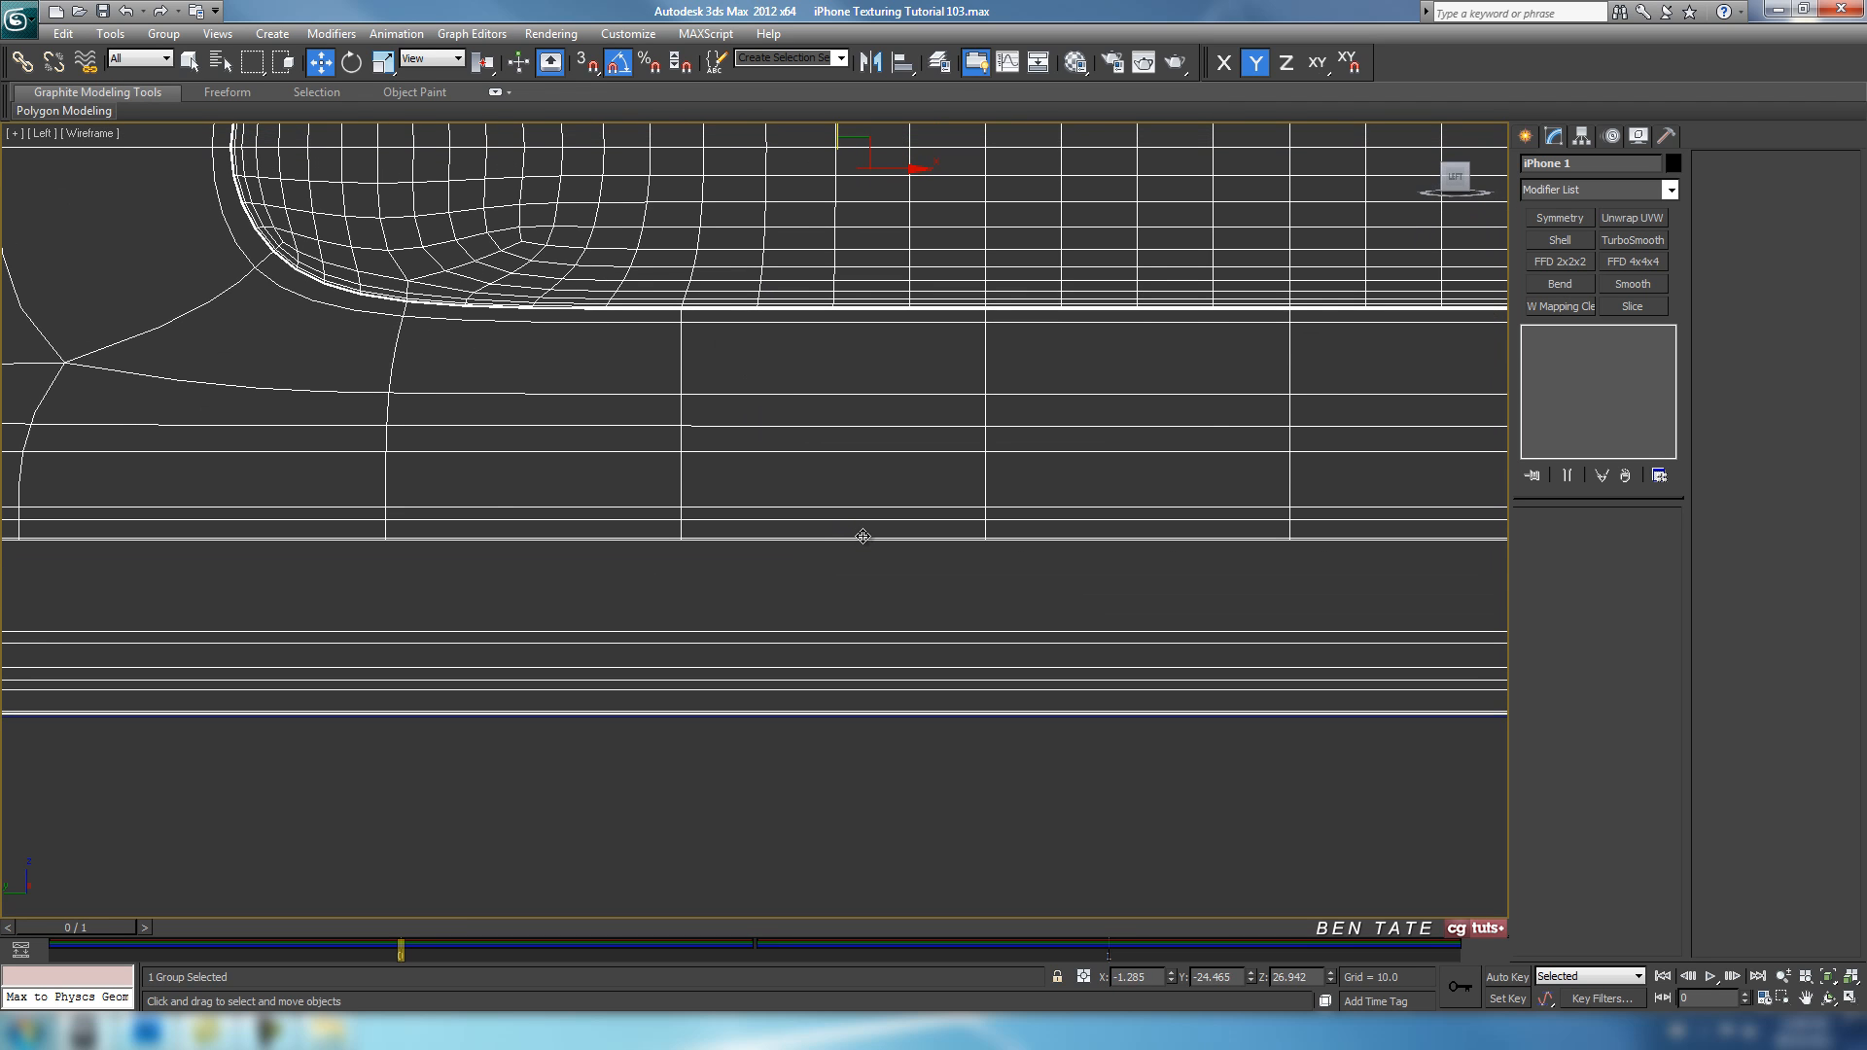
pyautogui.scroll(-10, 949, 591)
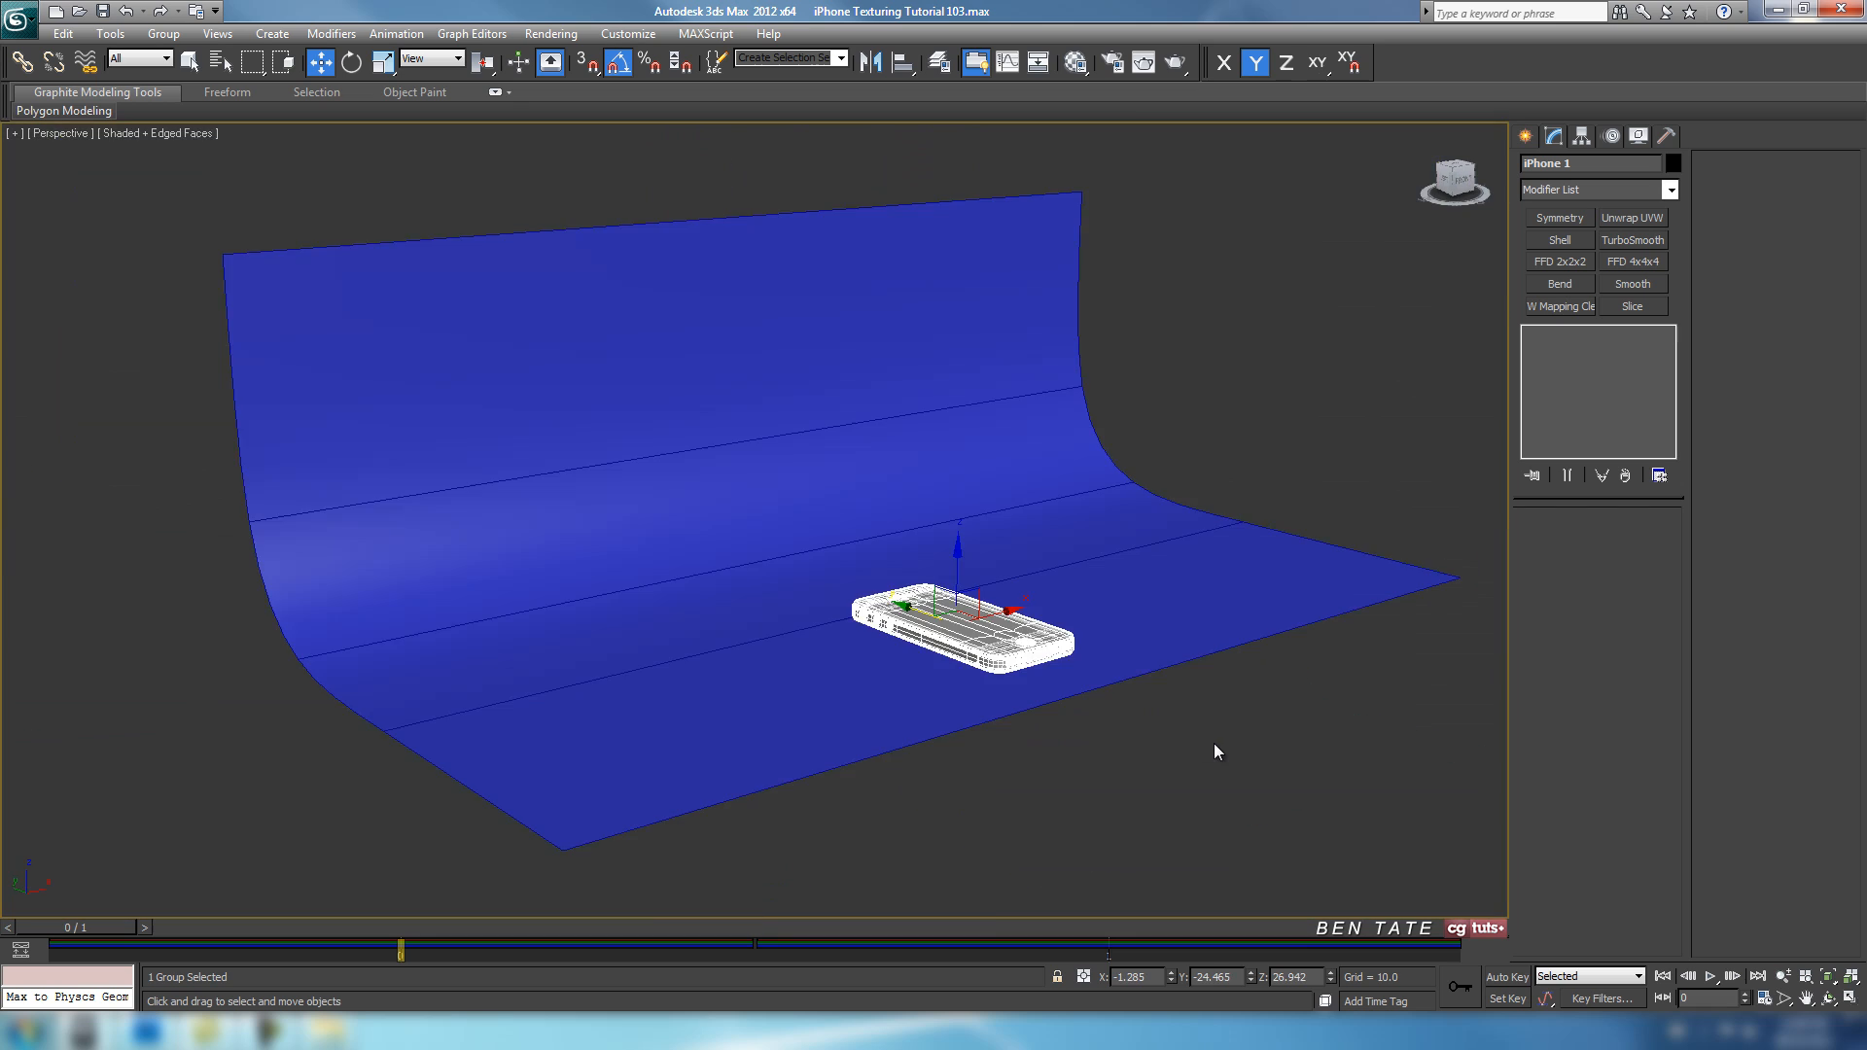
# Change the object colour of the curved backdrop, Plane001, to black.
pyautogui.scroll(5, 1215, 745)
pyautogui.moveTo(1201, 738)
pyautogui.keyDown('alt'); pyautogui.mouseDown(button='middle')
pyautogui.moveTo(813, 645)
pyautogui.moveTo(813, 629)
pyautogui.moveTo(1029, 674)
pyautogui.moveTo(946, 521)
pyautogui.moveTo(988, 574)
pyautogui.mouseUp(button='middle'); pyautogui.keyUp('alt')
pyautogui.scroll(-5, 1032, 630)
pyautogui.scroll(3, 1110, 589)
pyautogui.click(1111, 589)
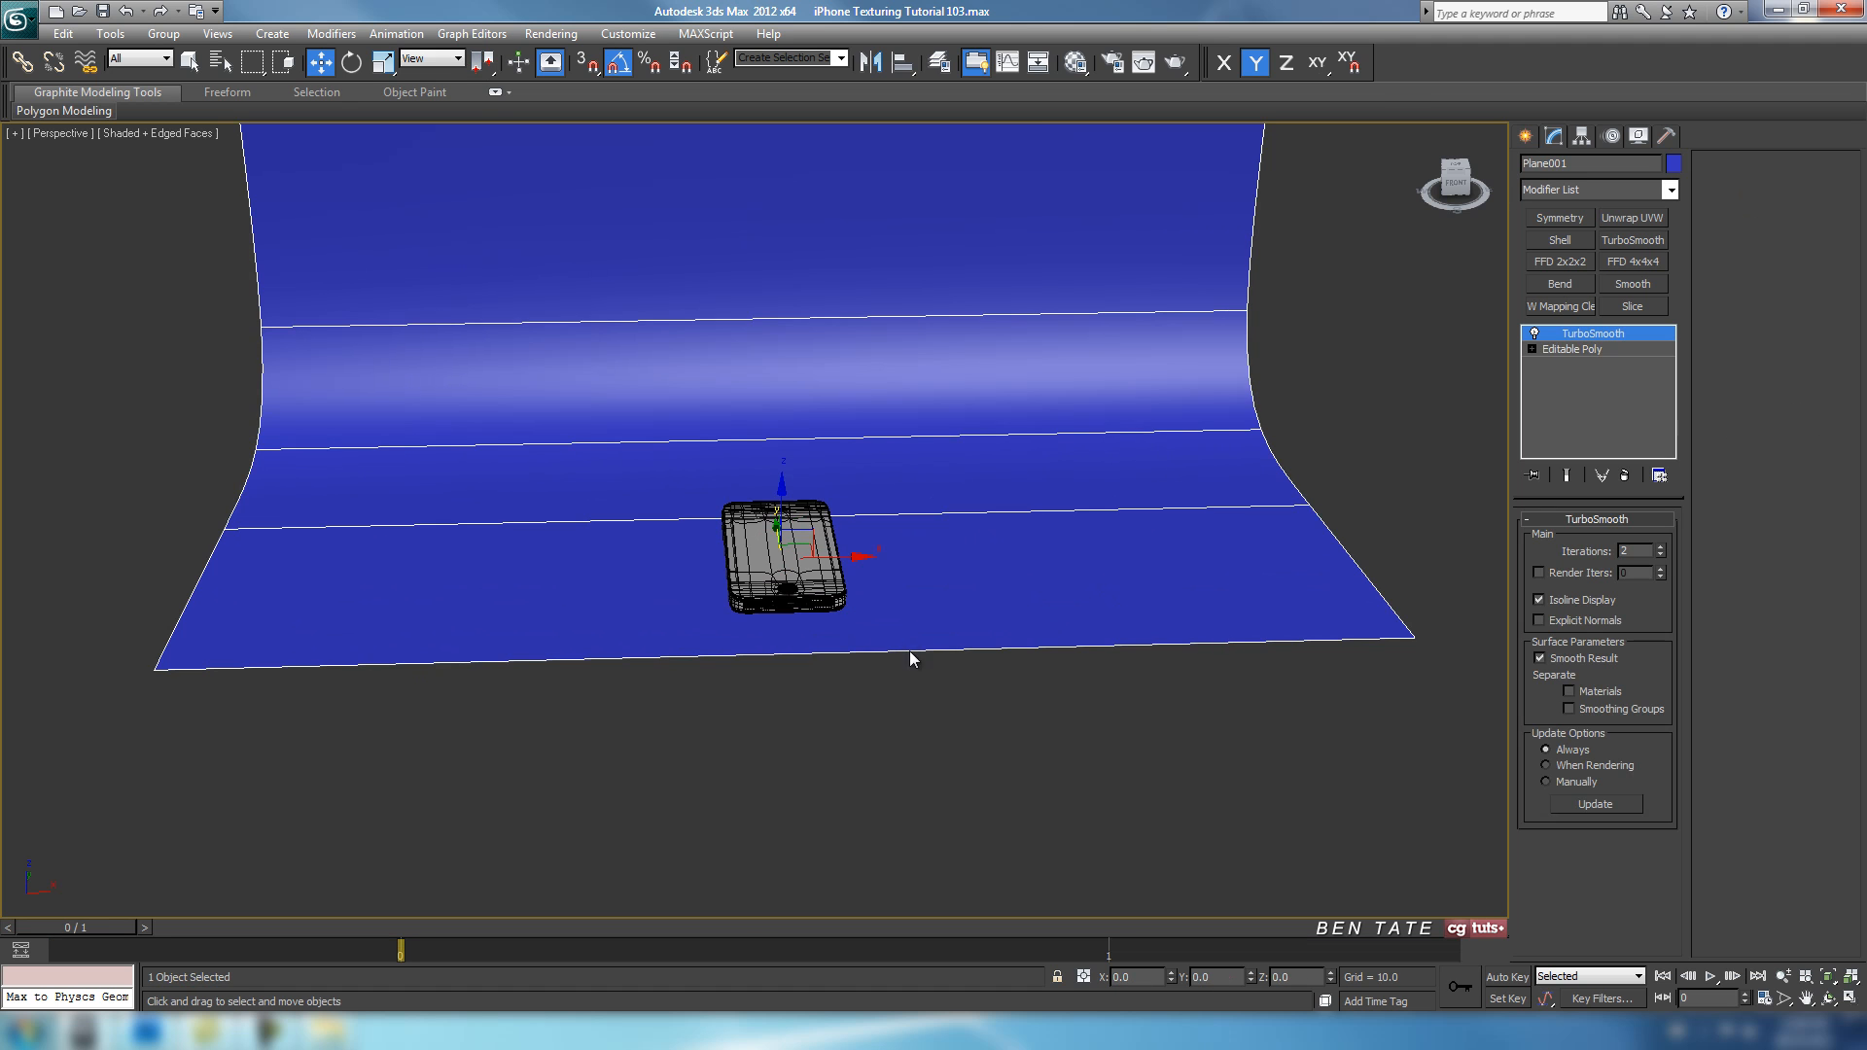
pyautogui.keyDown('alt'); pyautogui.moveTo(912, 654); pyautogui.dragTo(975, 771, button='middle'); pyautogui.keyUp('alt')
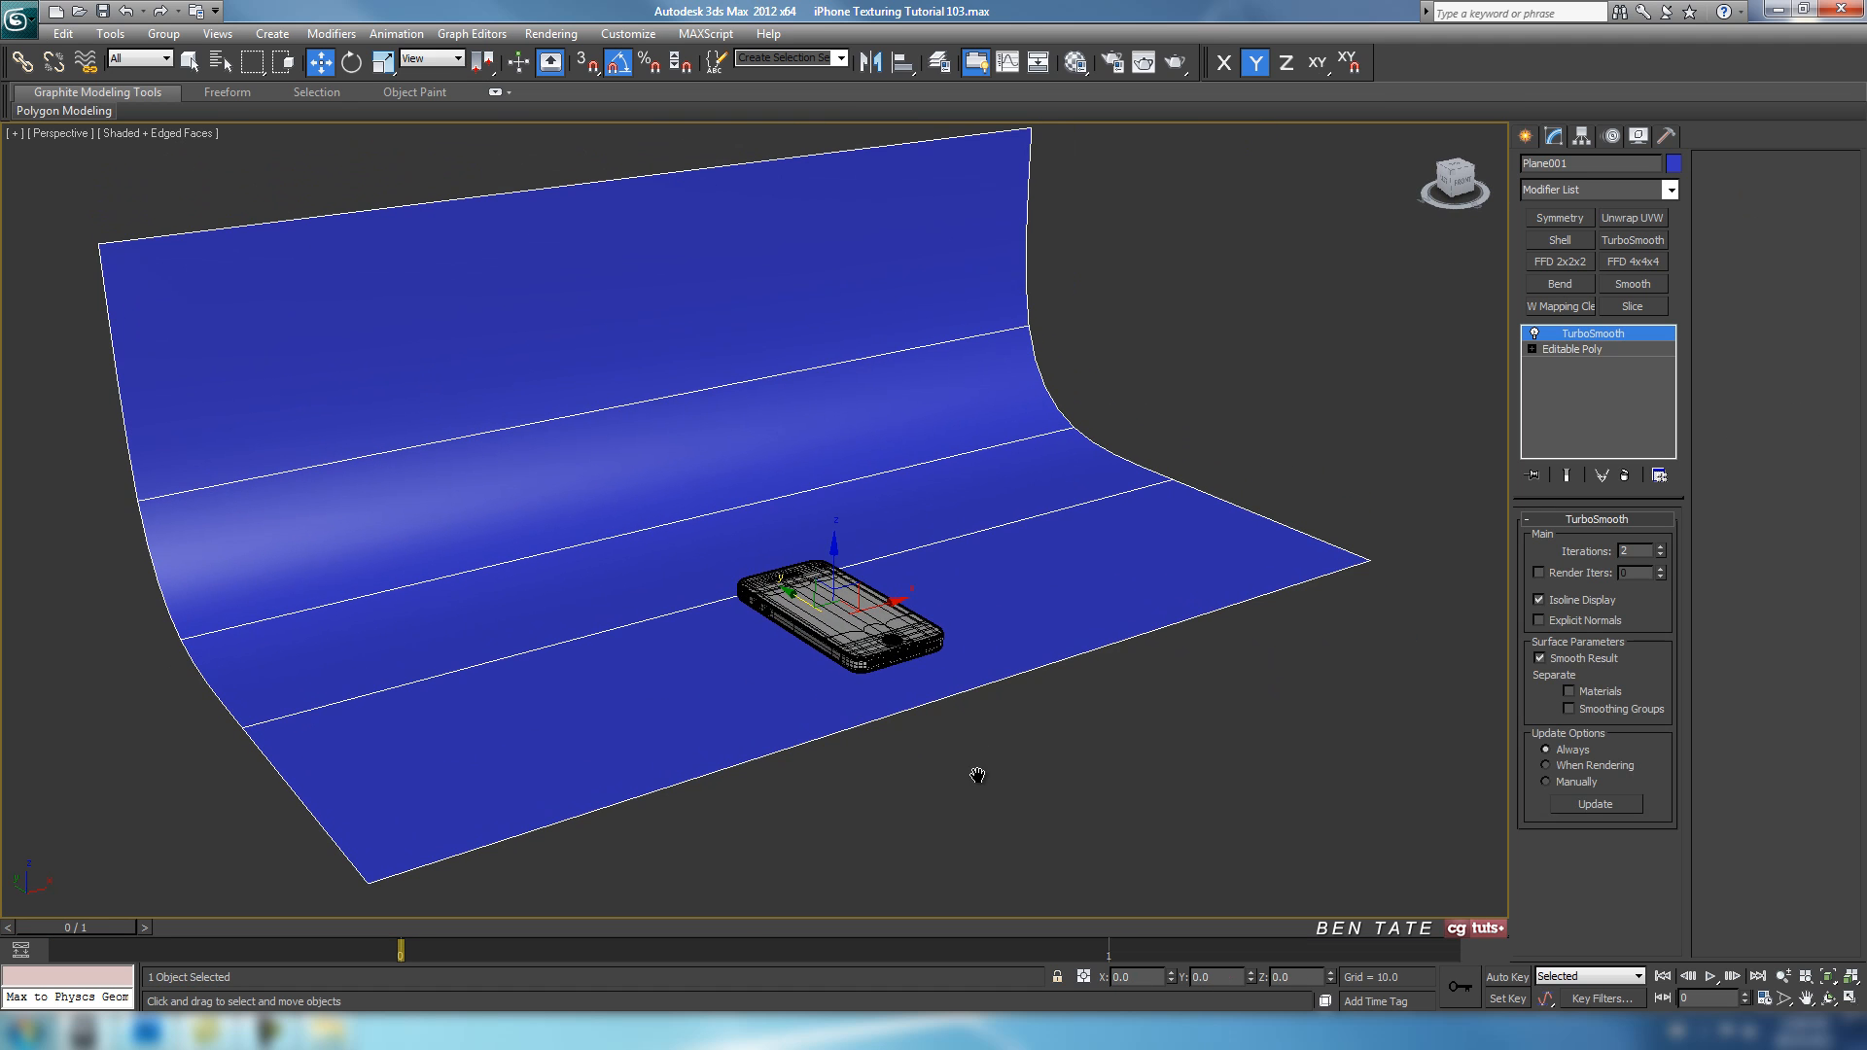
pyautogui.click(1673, 163)
pyautogui.click(1077, 549)
pyautogui.click(1026, 613)
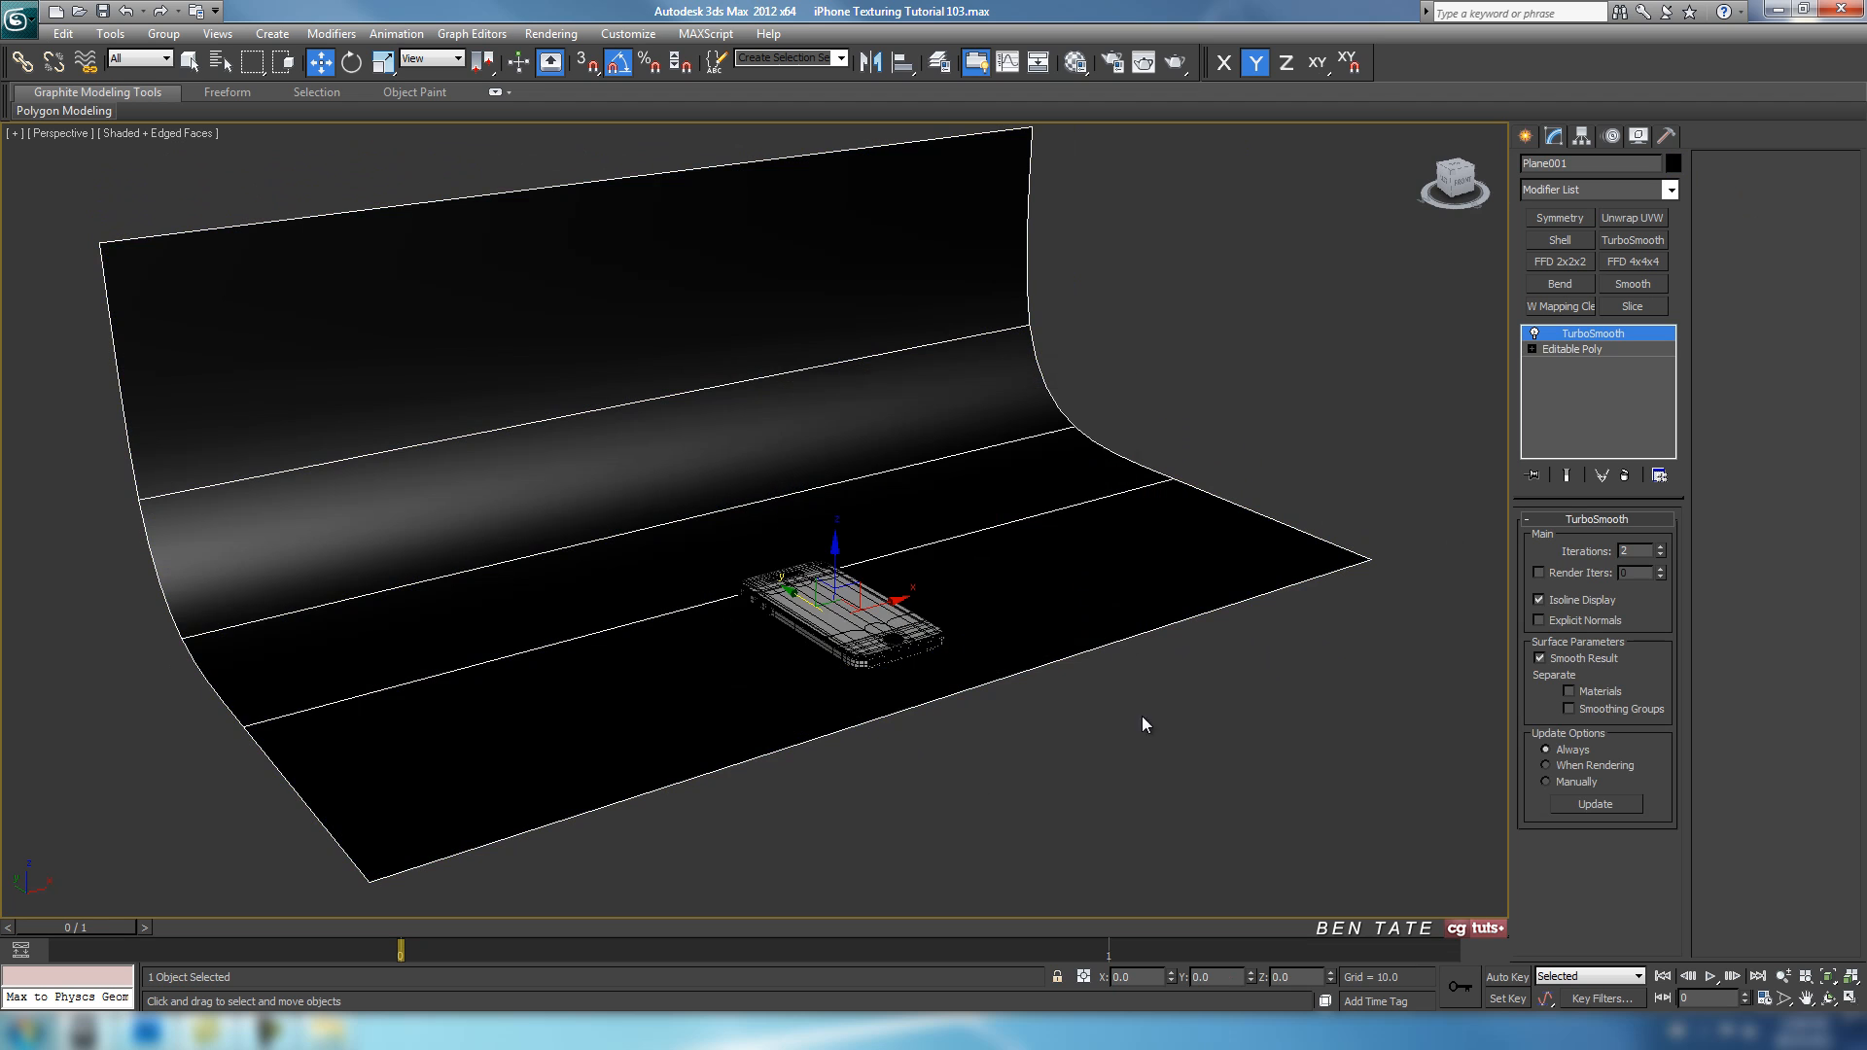
# Assign the grey 20 - Default material to the backdrop and clear the selection.
pyautogui.press('m')
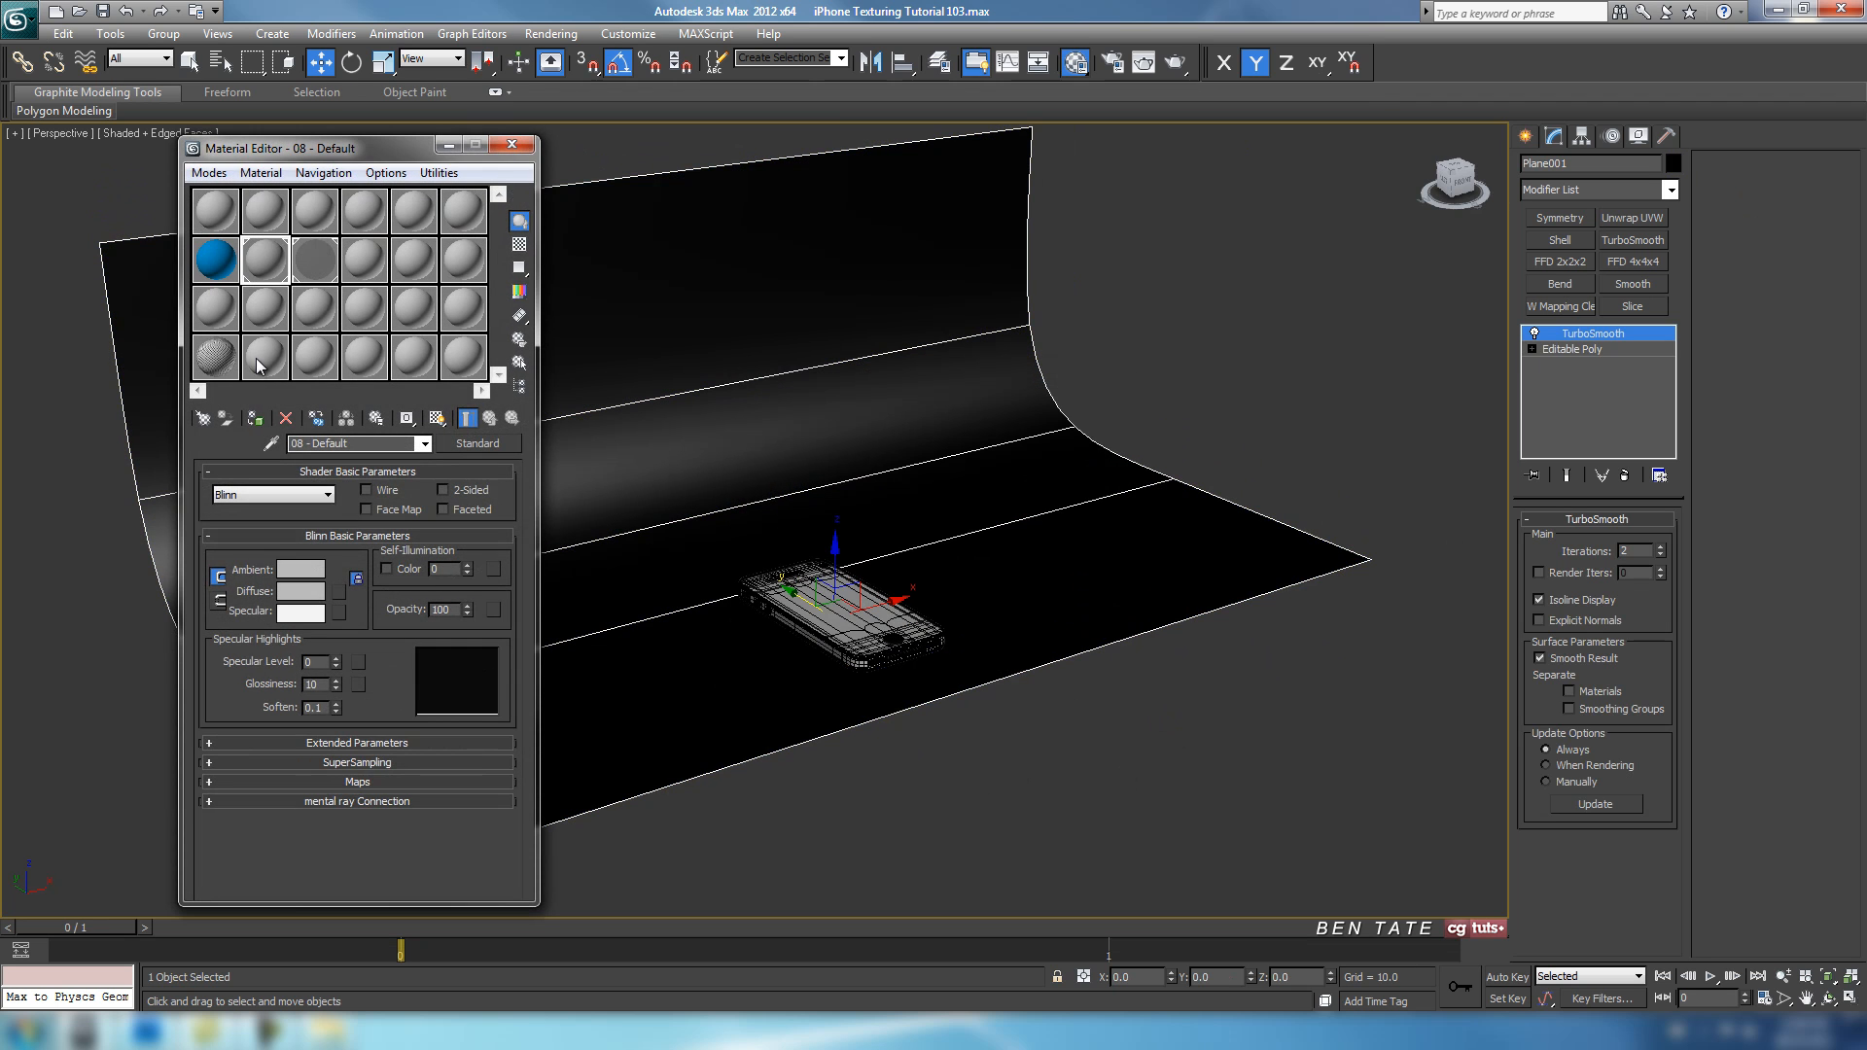
pyautogui.click(257, 365)
pyautogui.click(255, 419)
pyautogui.click(505, 139)
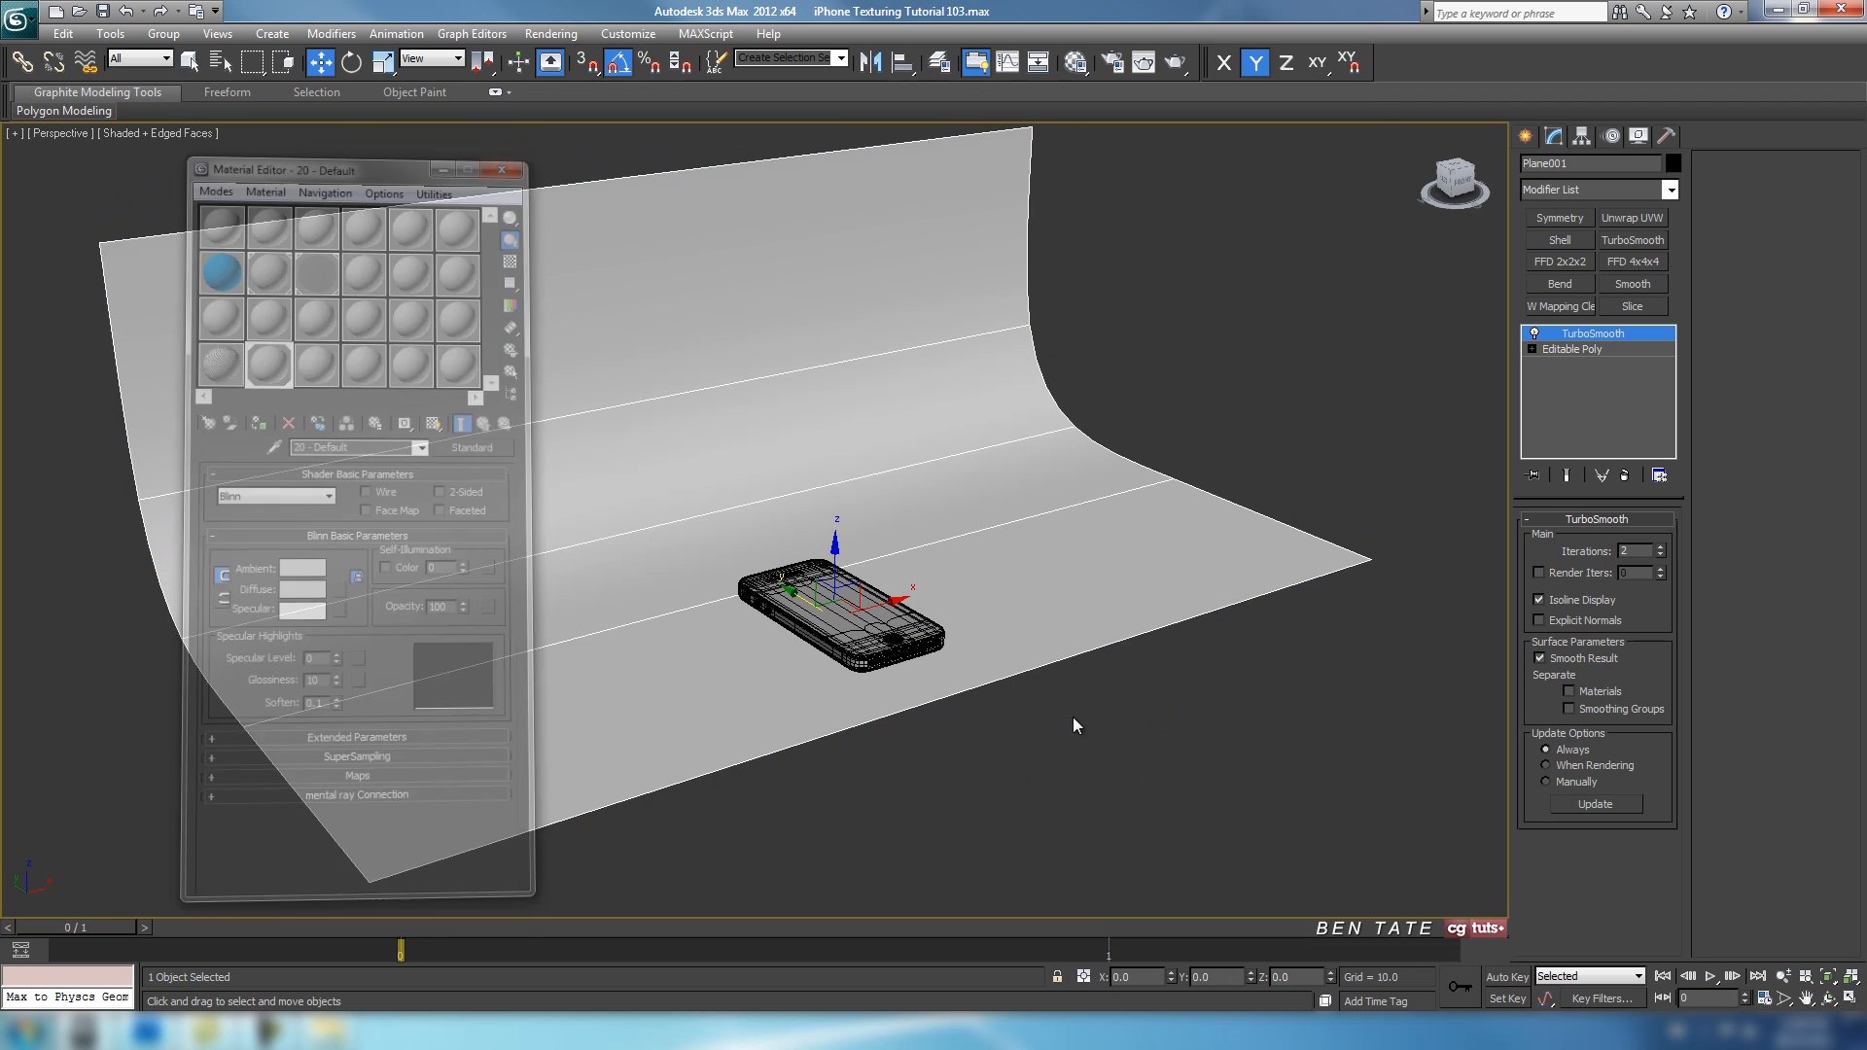
pyautogui.click(1177, 727)
pyautogui.moveTo(1177, 727); pyautogui.dragTo(1195, 702, button='middle')
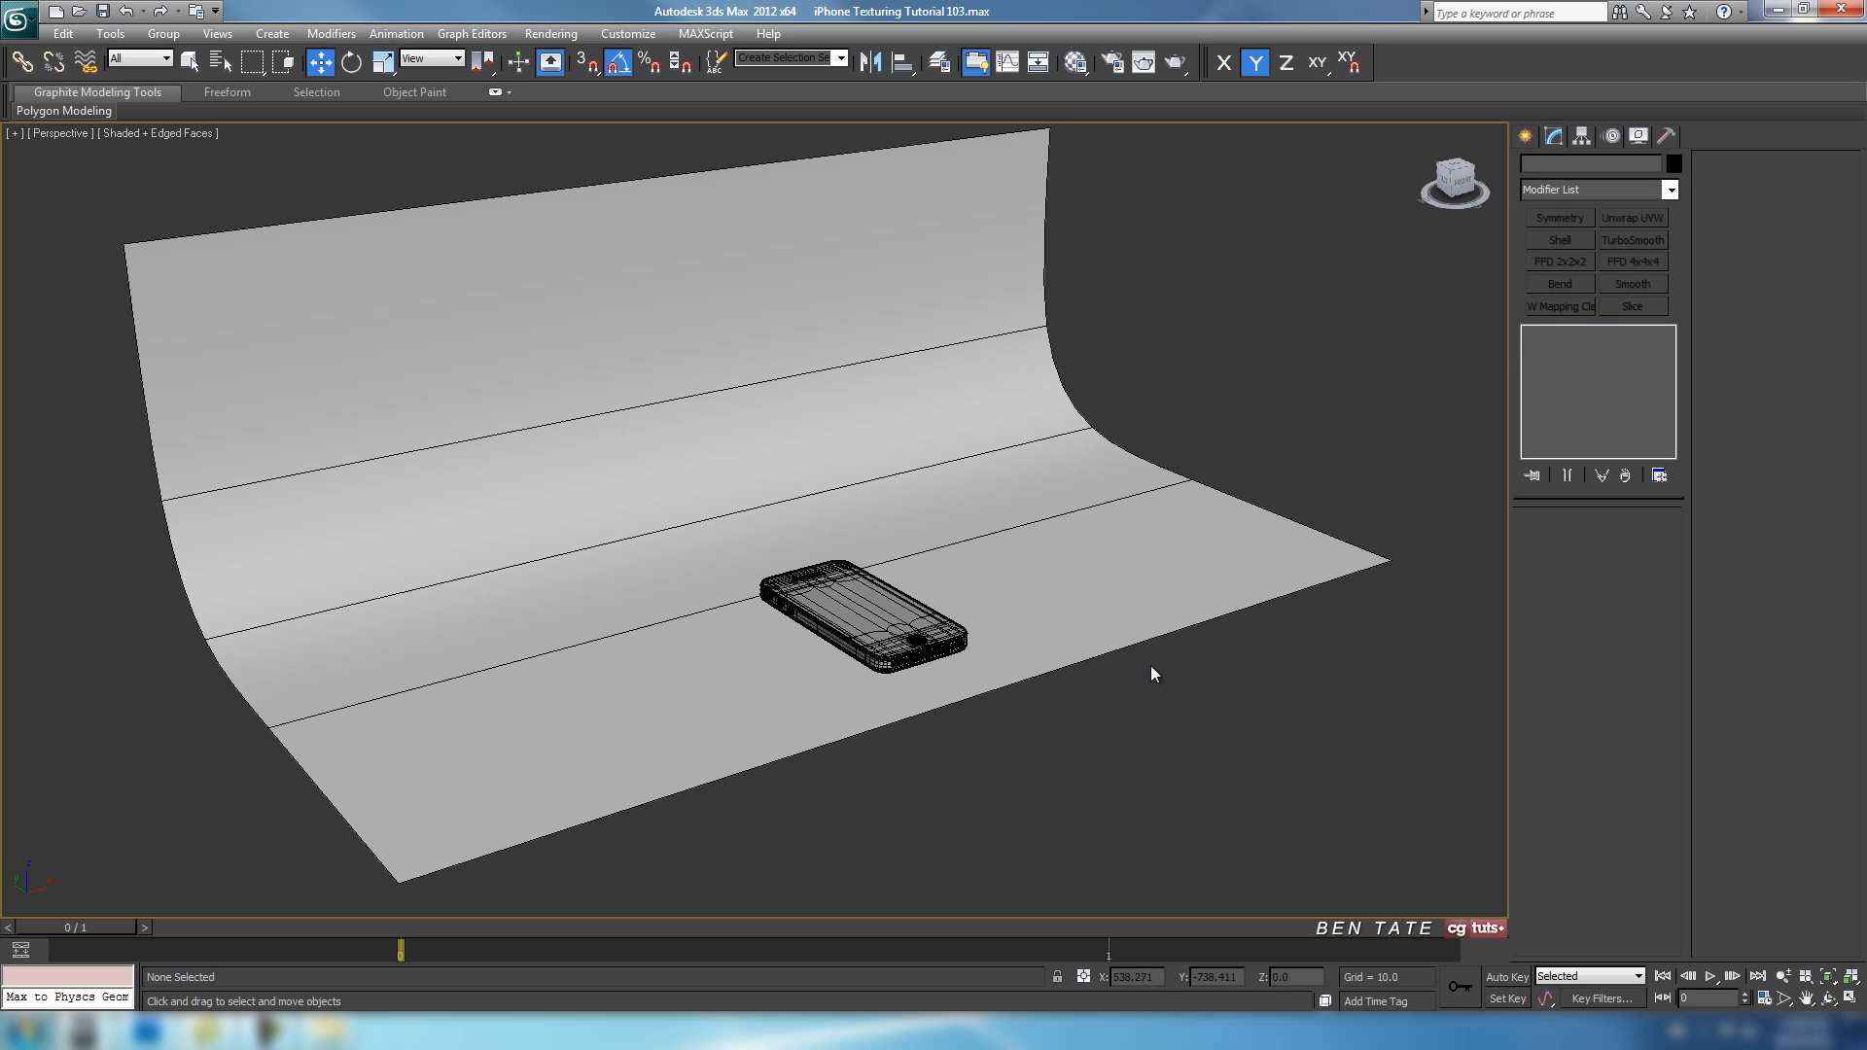
pyautogui.moveTo(1111, 625); pyautogui.dragTo(1128, 637, button='middle')
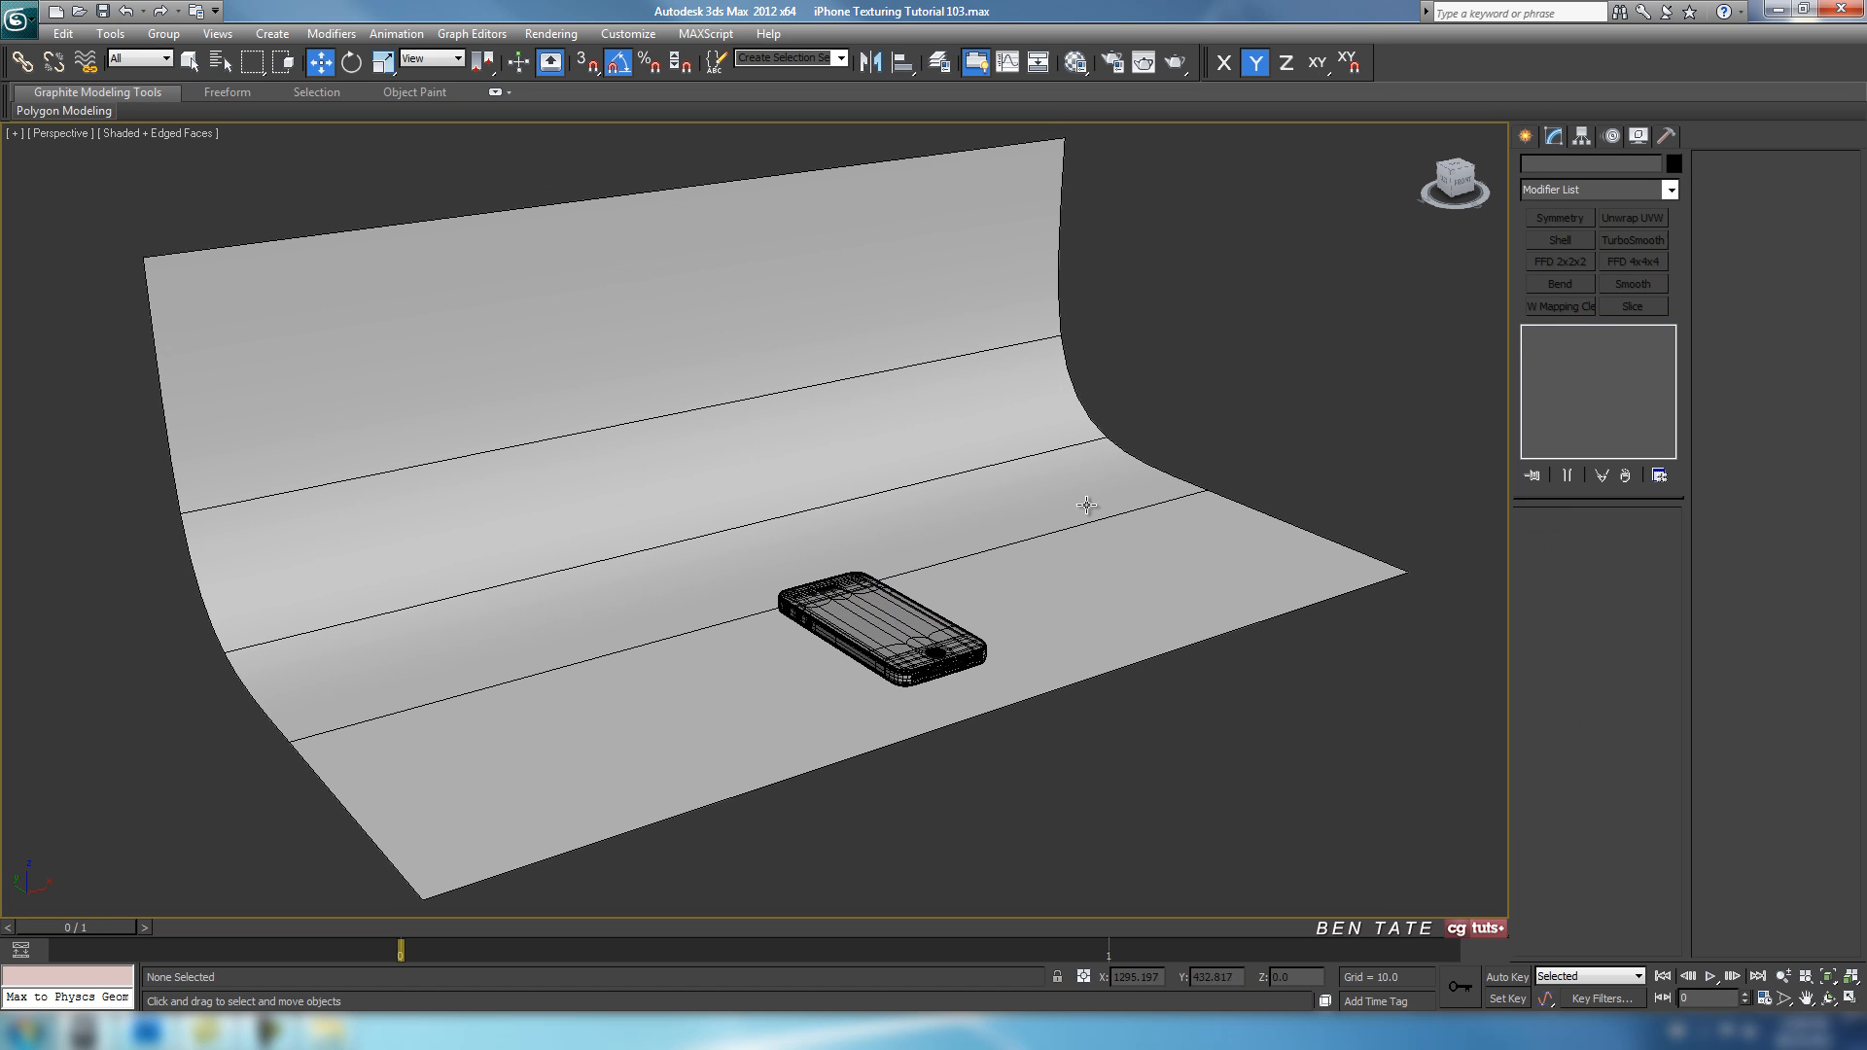
pyautogui.moveTo(1058, 475); pyautogui.dragTo(1073, 474, button='middle')
pyautogui.moveTo(1220, 707); pyautogui.dragTo(1212, 707, button='middle')
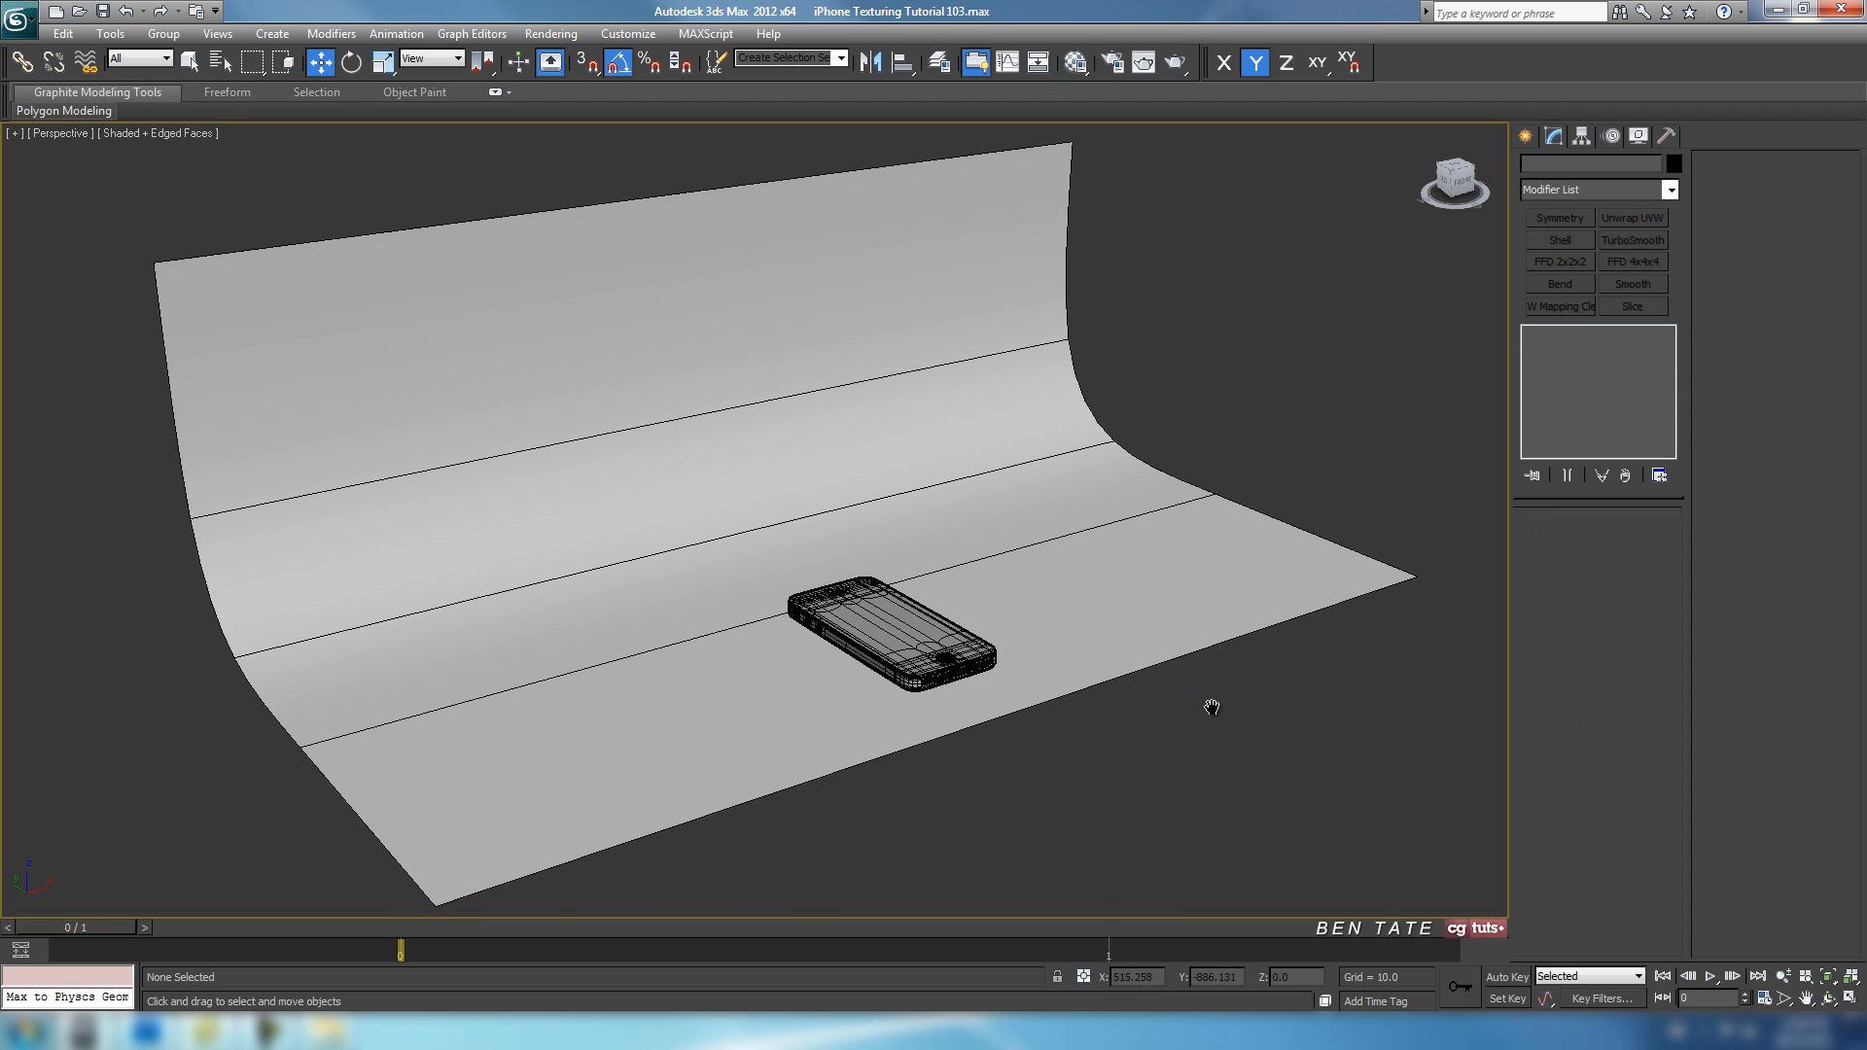
# Assign V-Ray Adv 2.30.01 as the production renderer in the render setup.
pyautogui.press('F10')
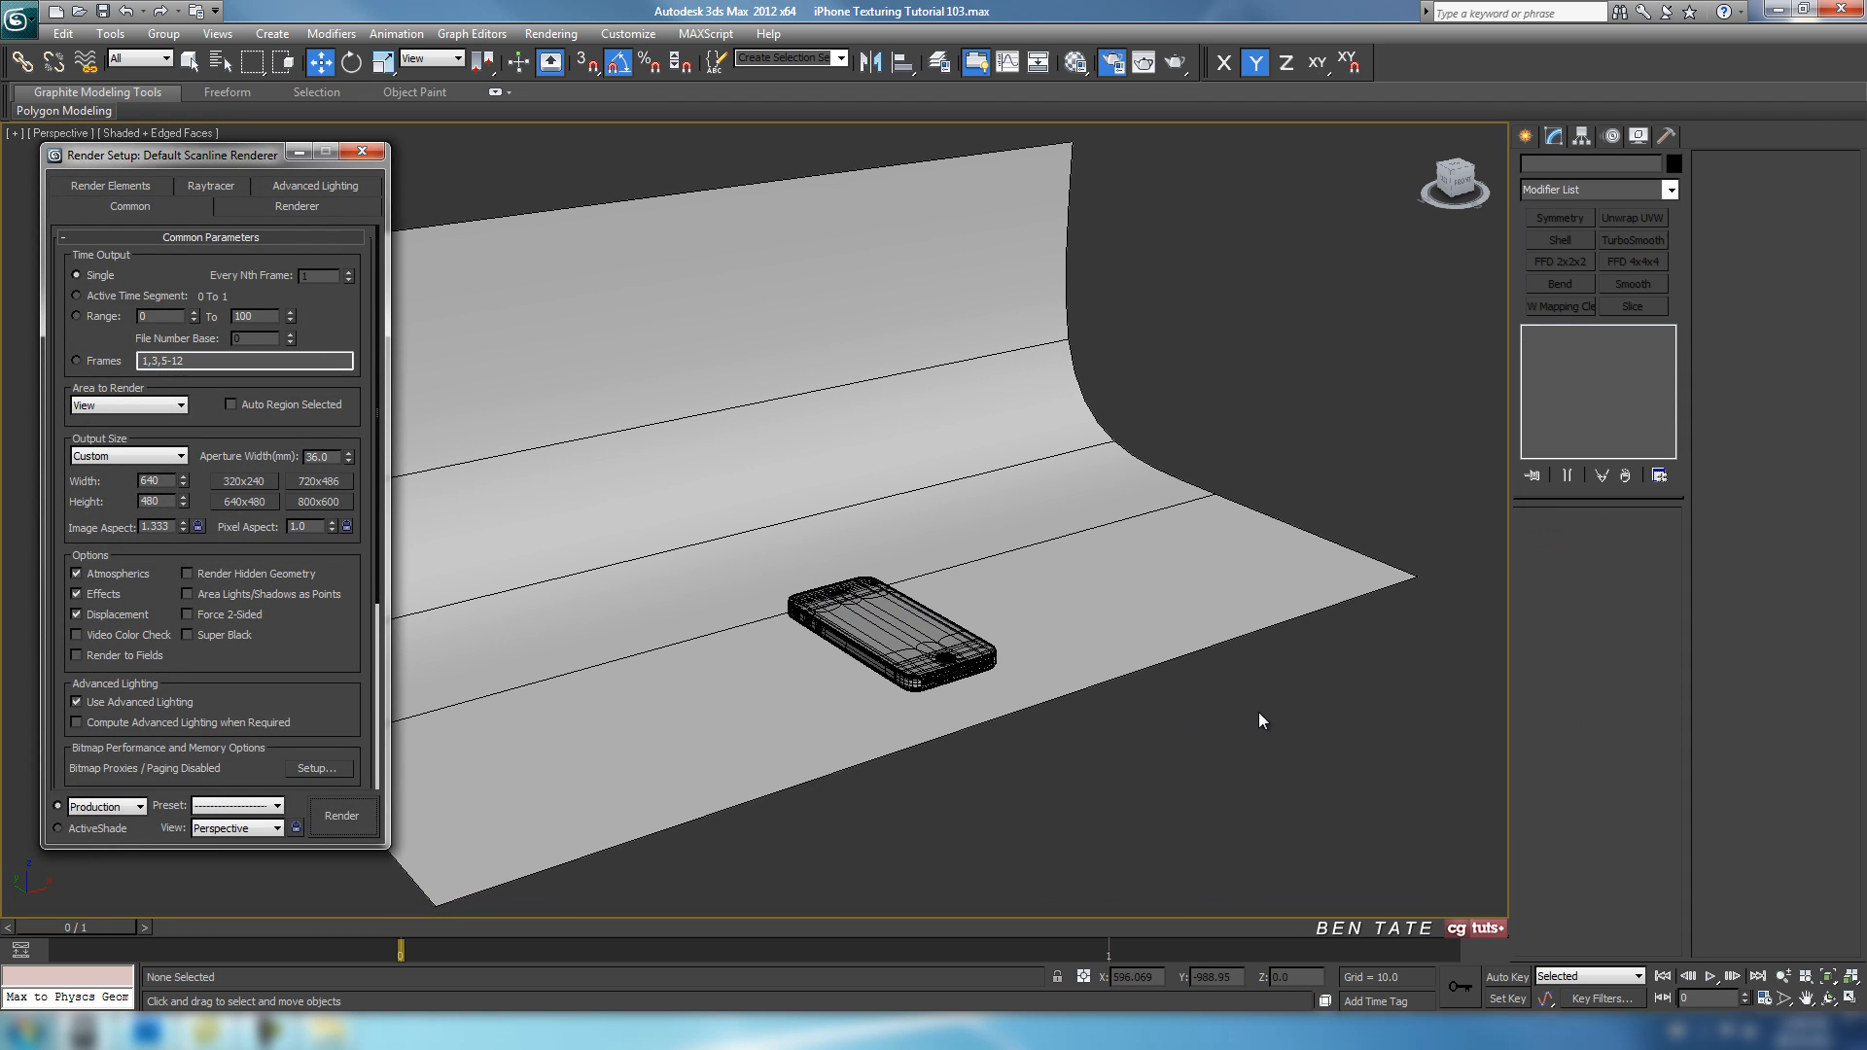
pyautogui.moveTo(225, 156); pyautogui.dragTo(606, 156)
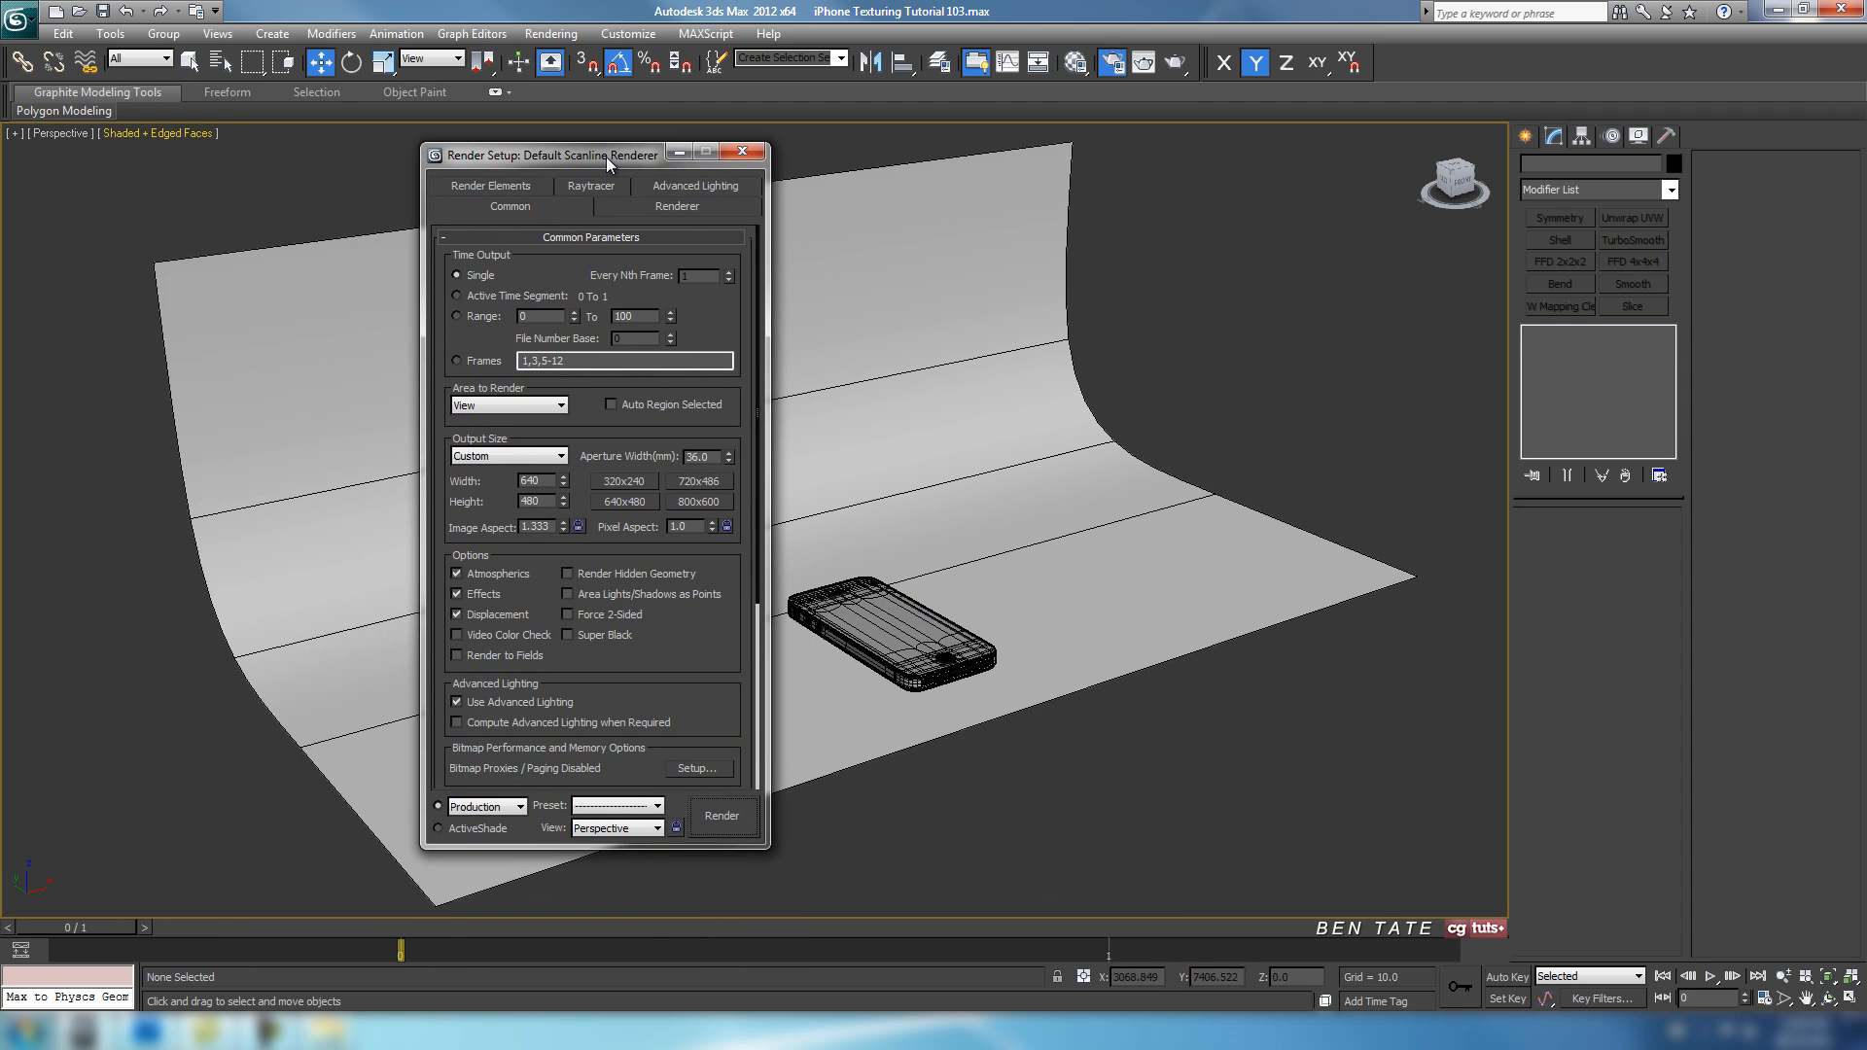
pyautogui.moveTo(718, 699); pyautogui.dragTo(727, 359)
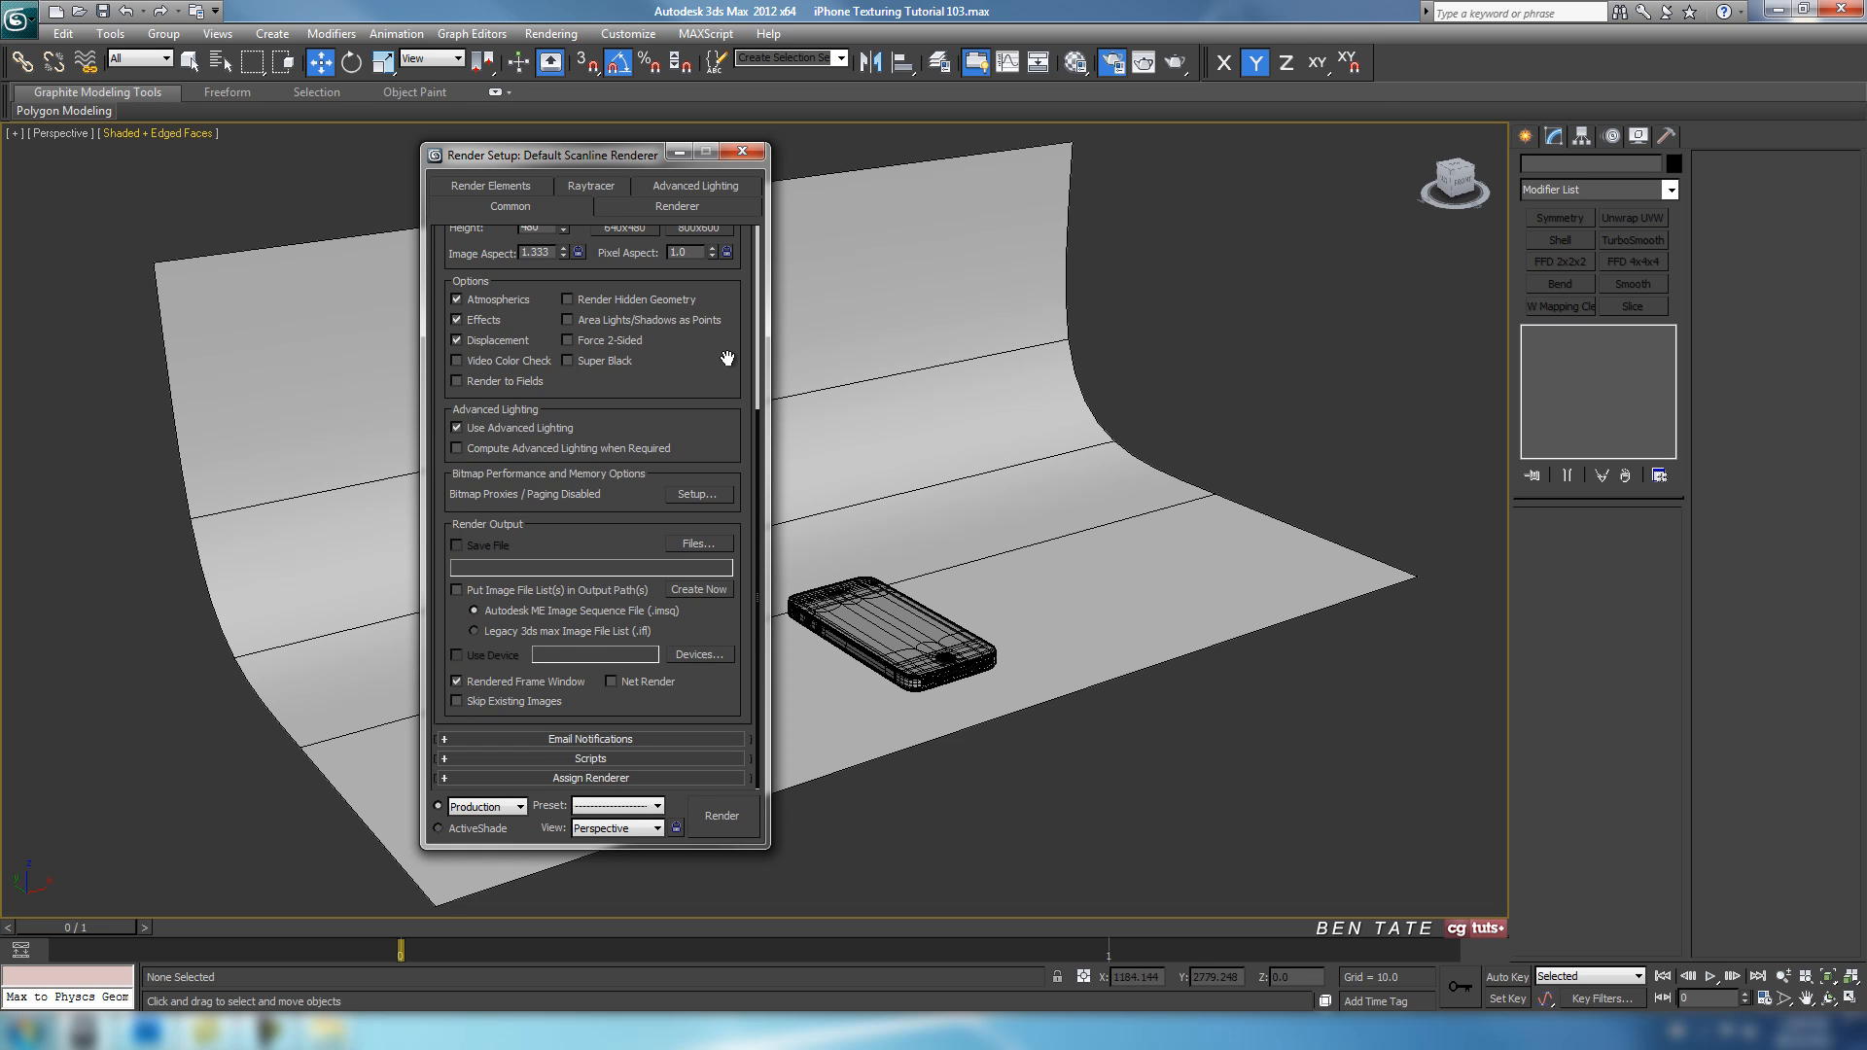
pyautogui.click(590, 778)
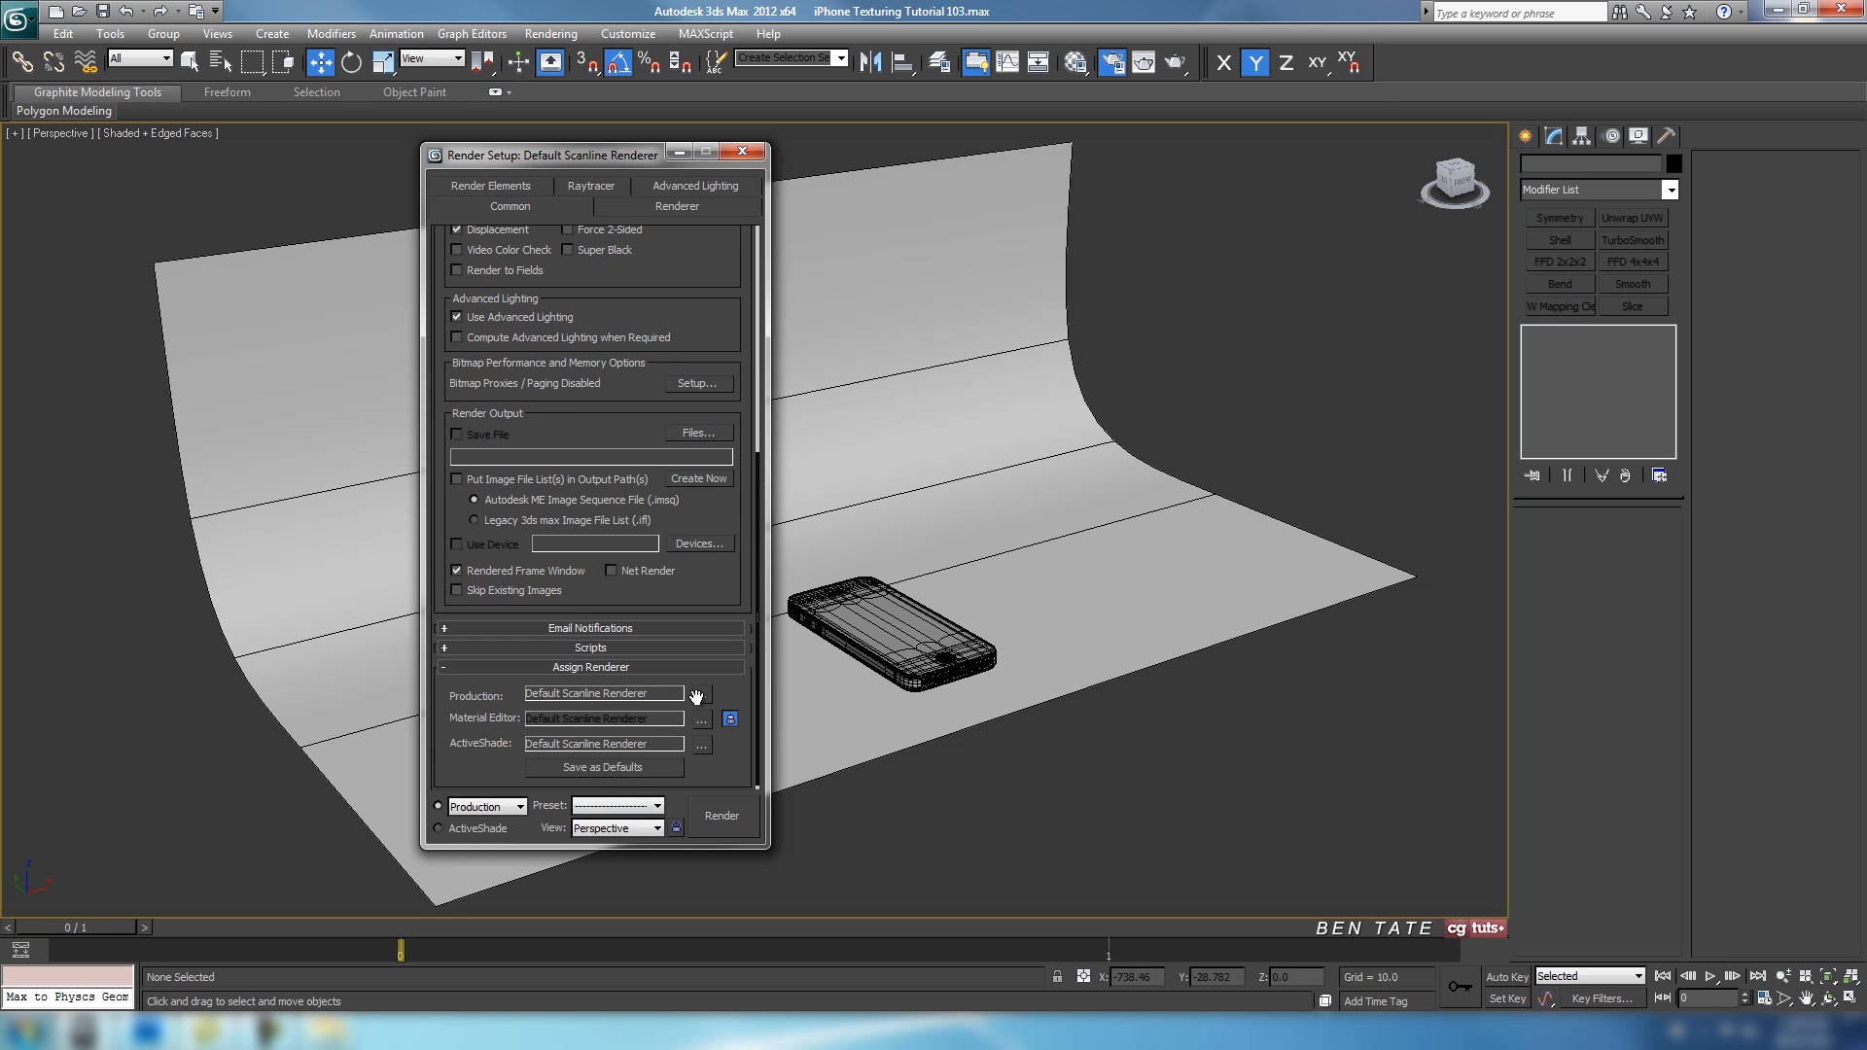
pyautogui.click(701, 694)
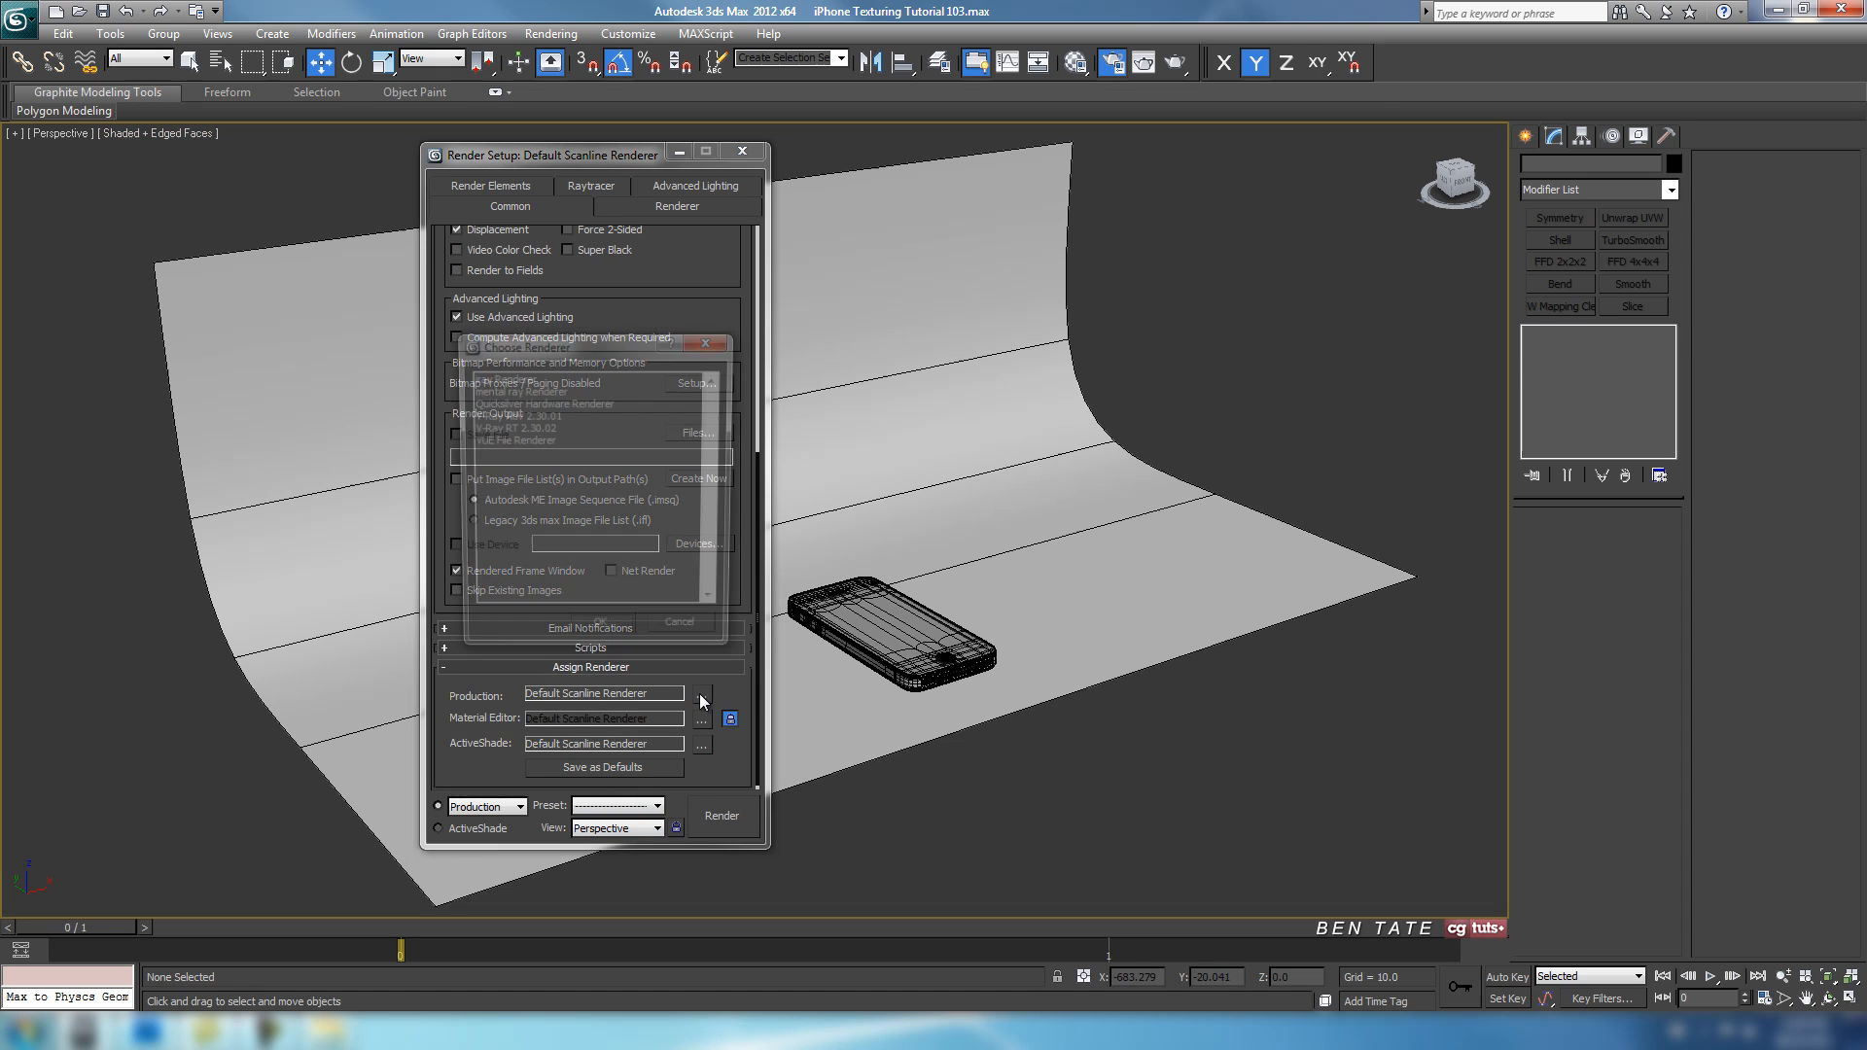
pyautogui.doubleClick(533, 416)
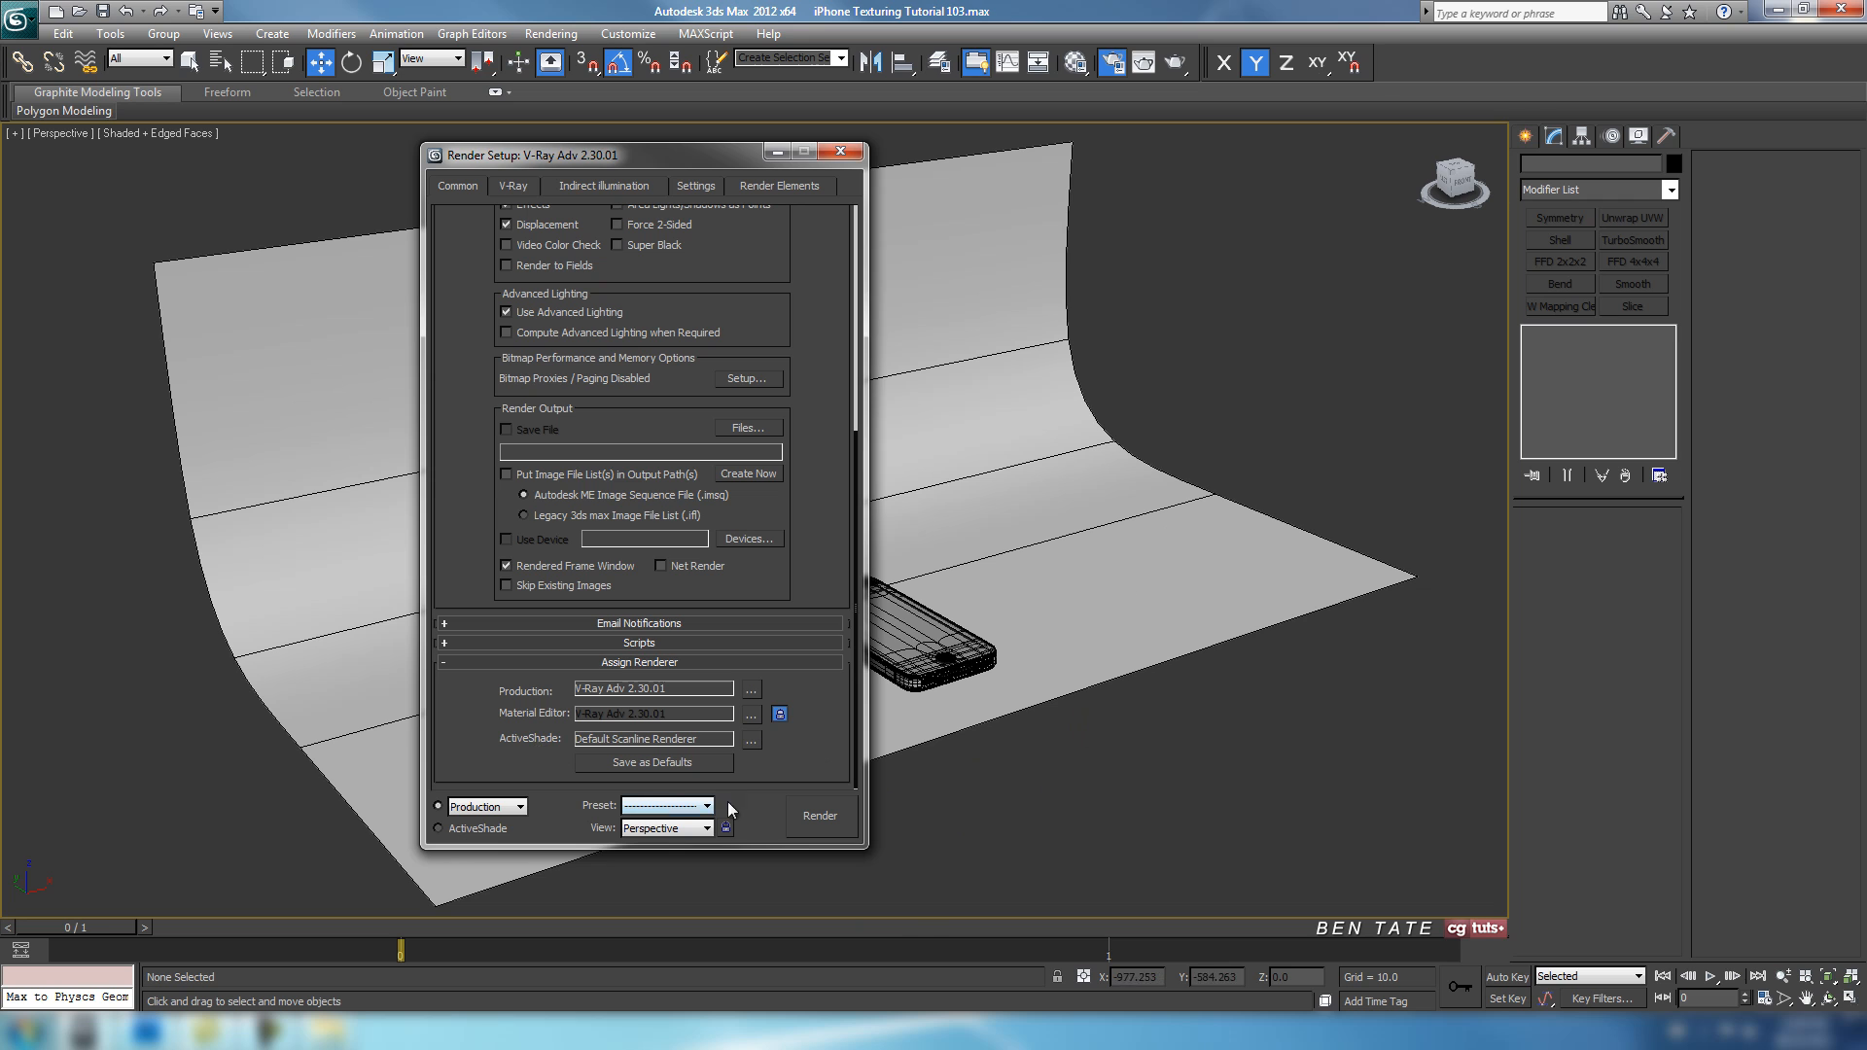
# Assign V-Ray RT 2.30.02 as the ActiveShade renderer and close the render setup.
pyautogui.click(751, 741)
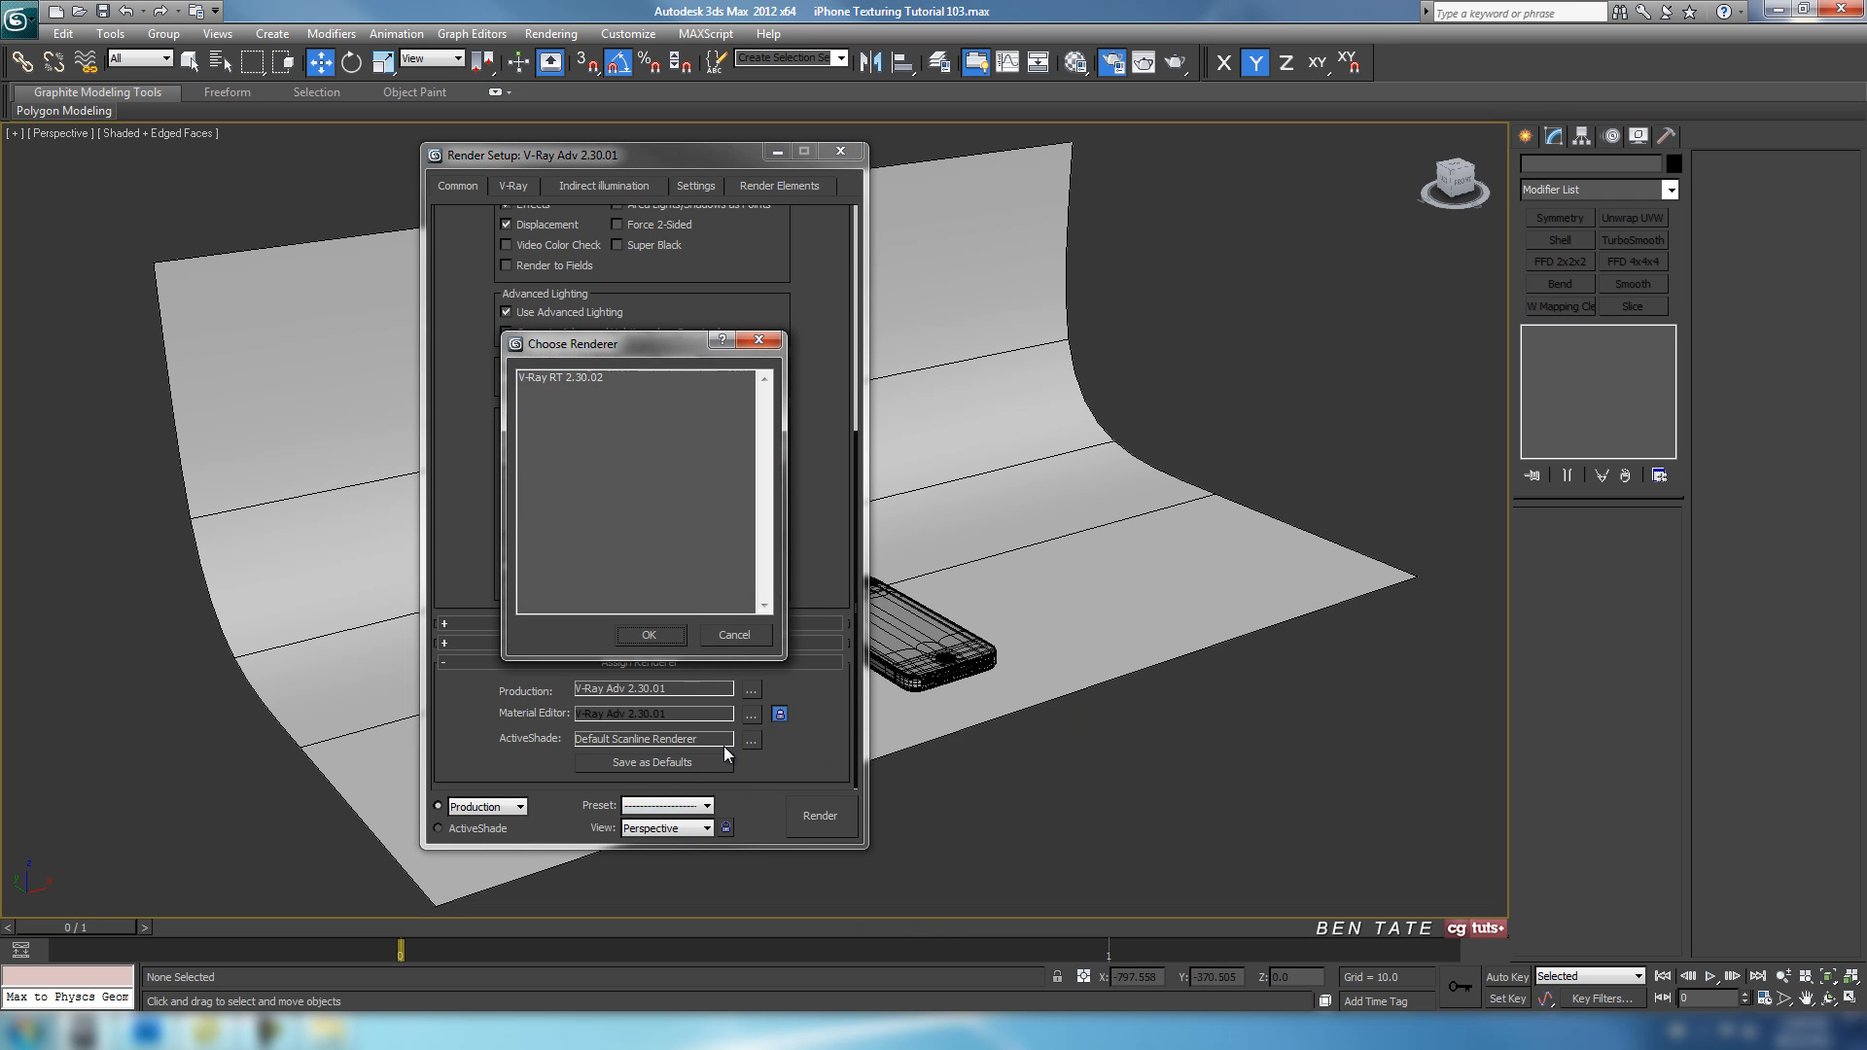
pyautogui.click(564, 380)
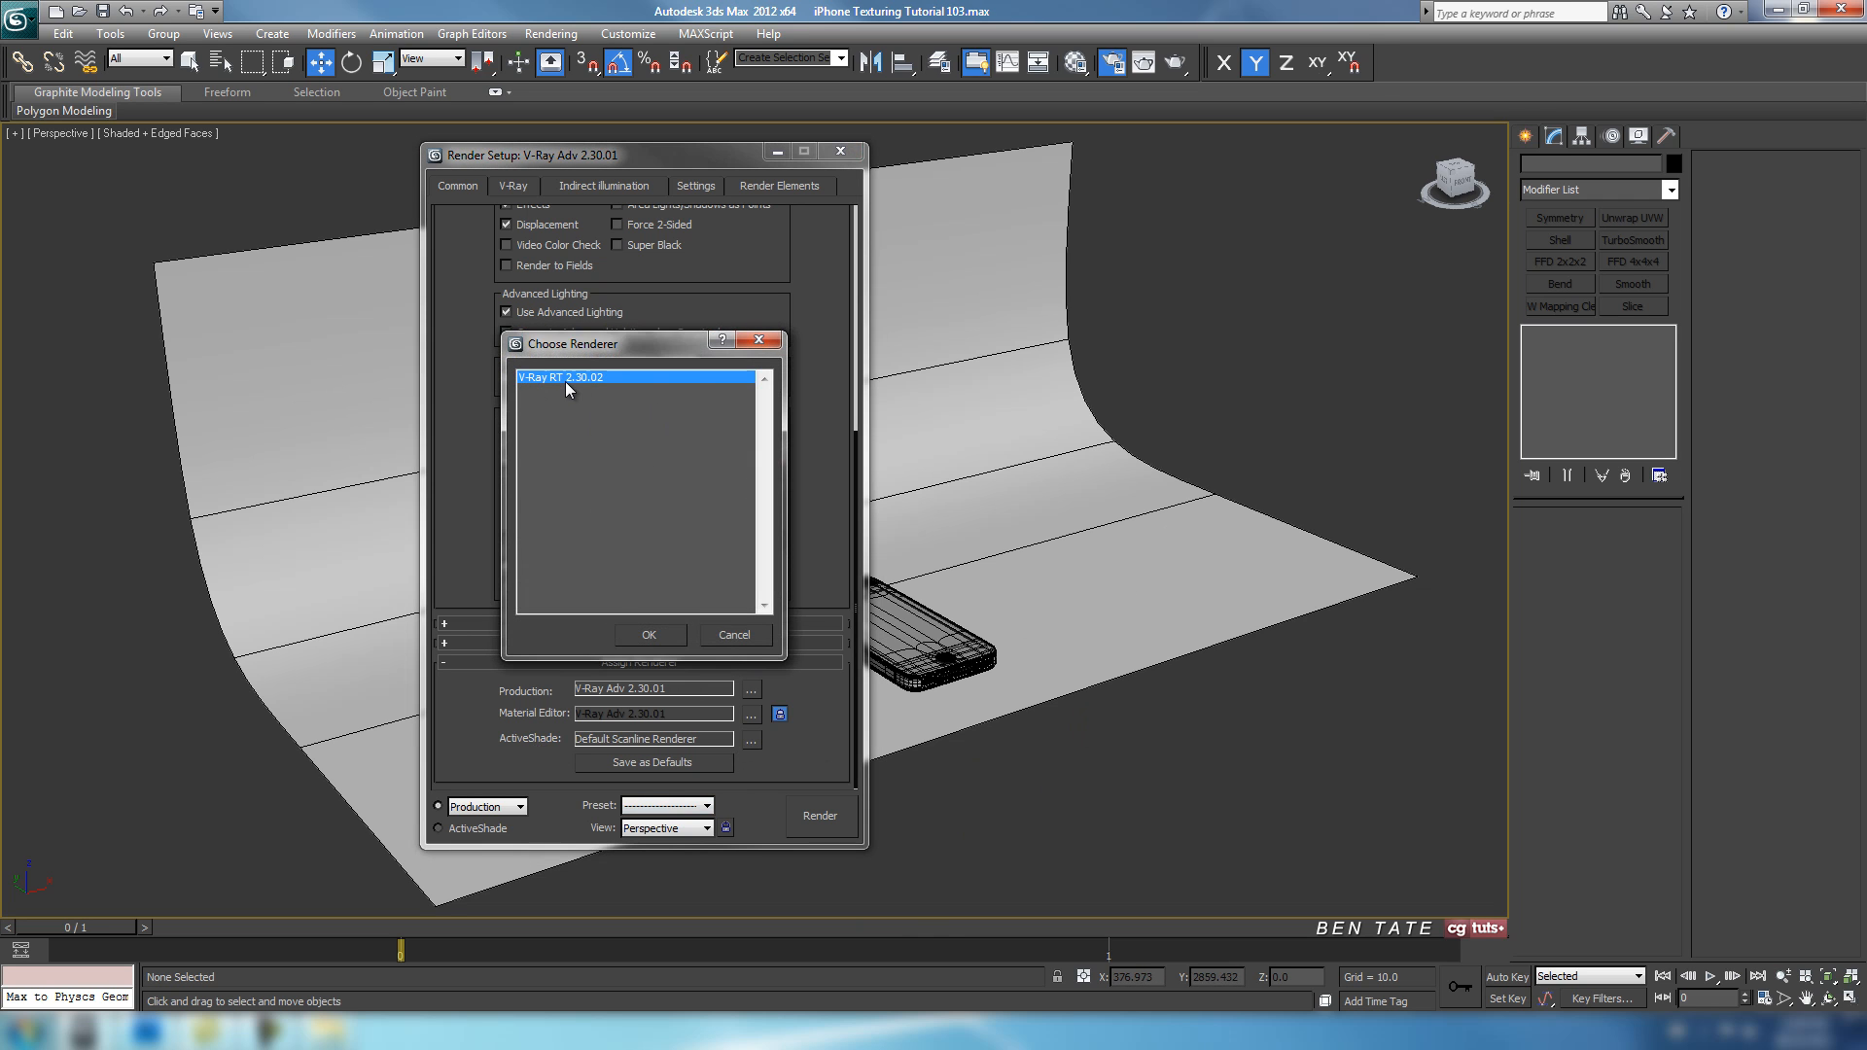
pyautogui.click(649, 635)
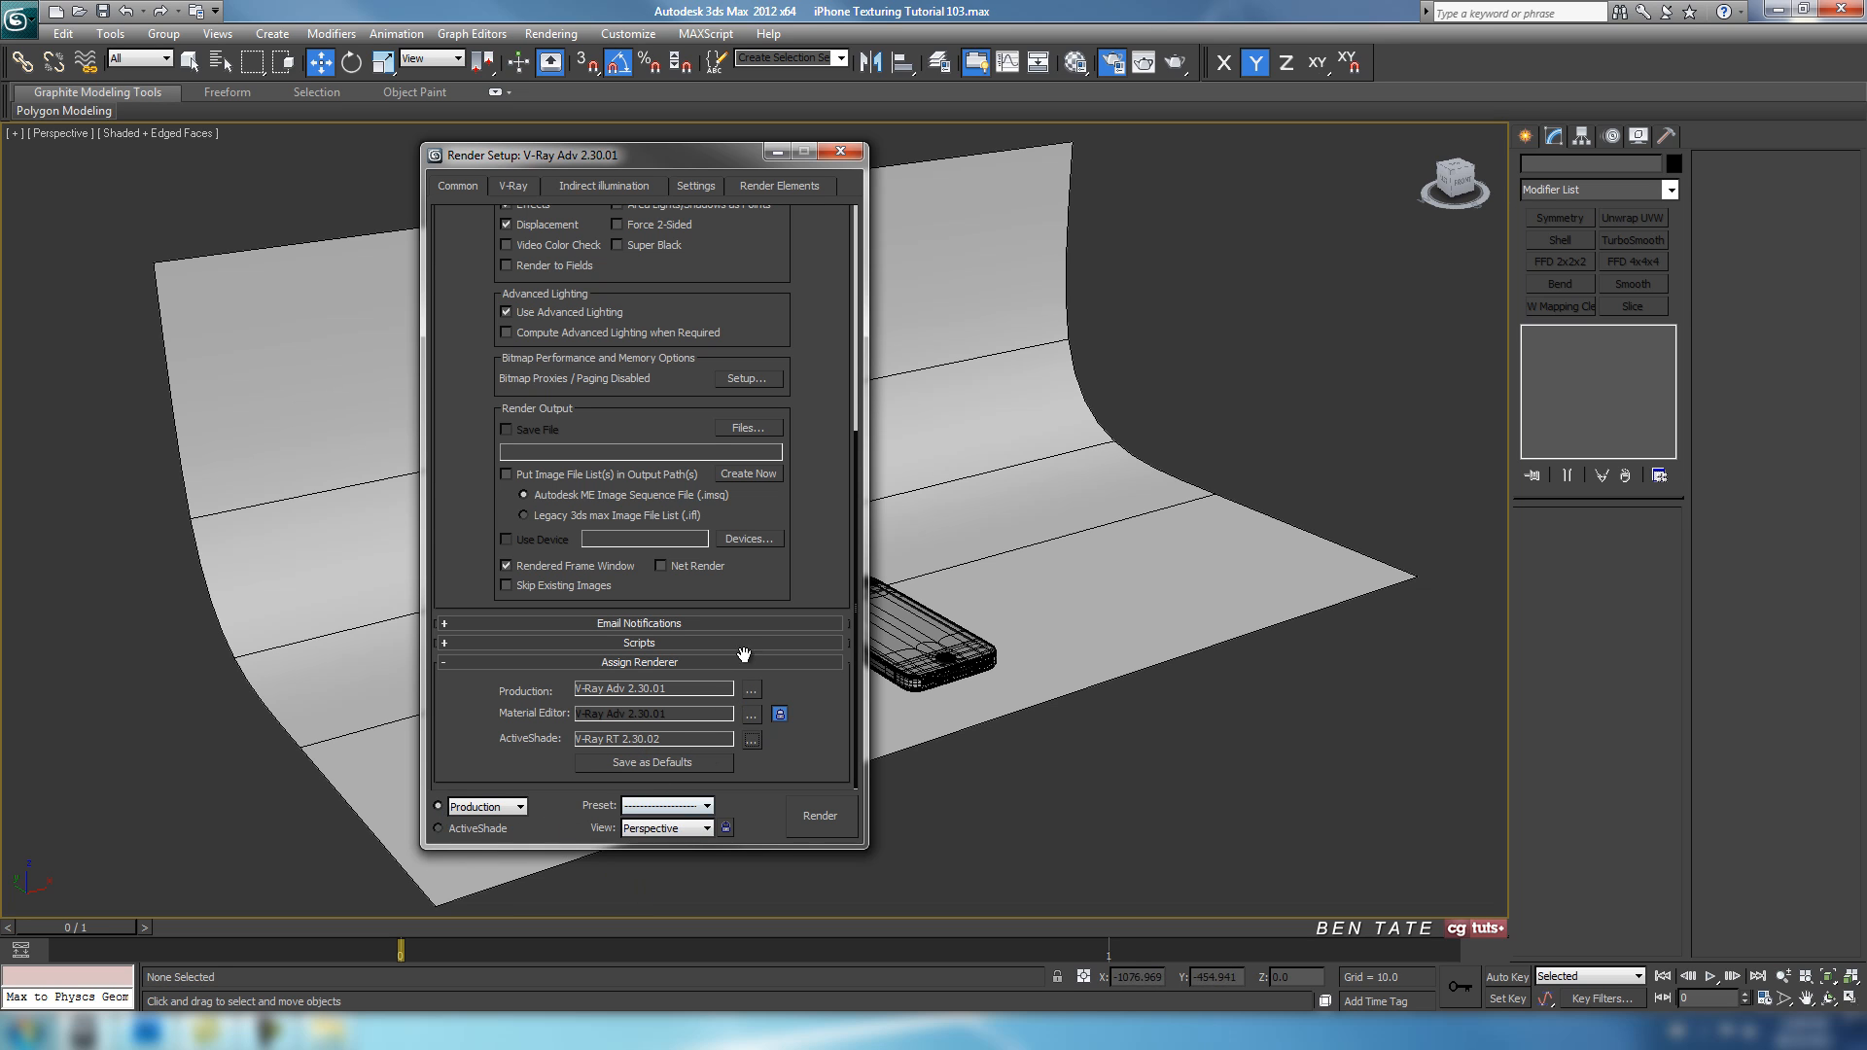
pyautogui.moveTo(789, 151); pyautogui.dragTo(575, 157)
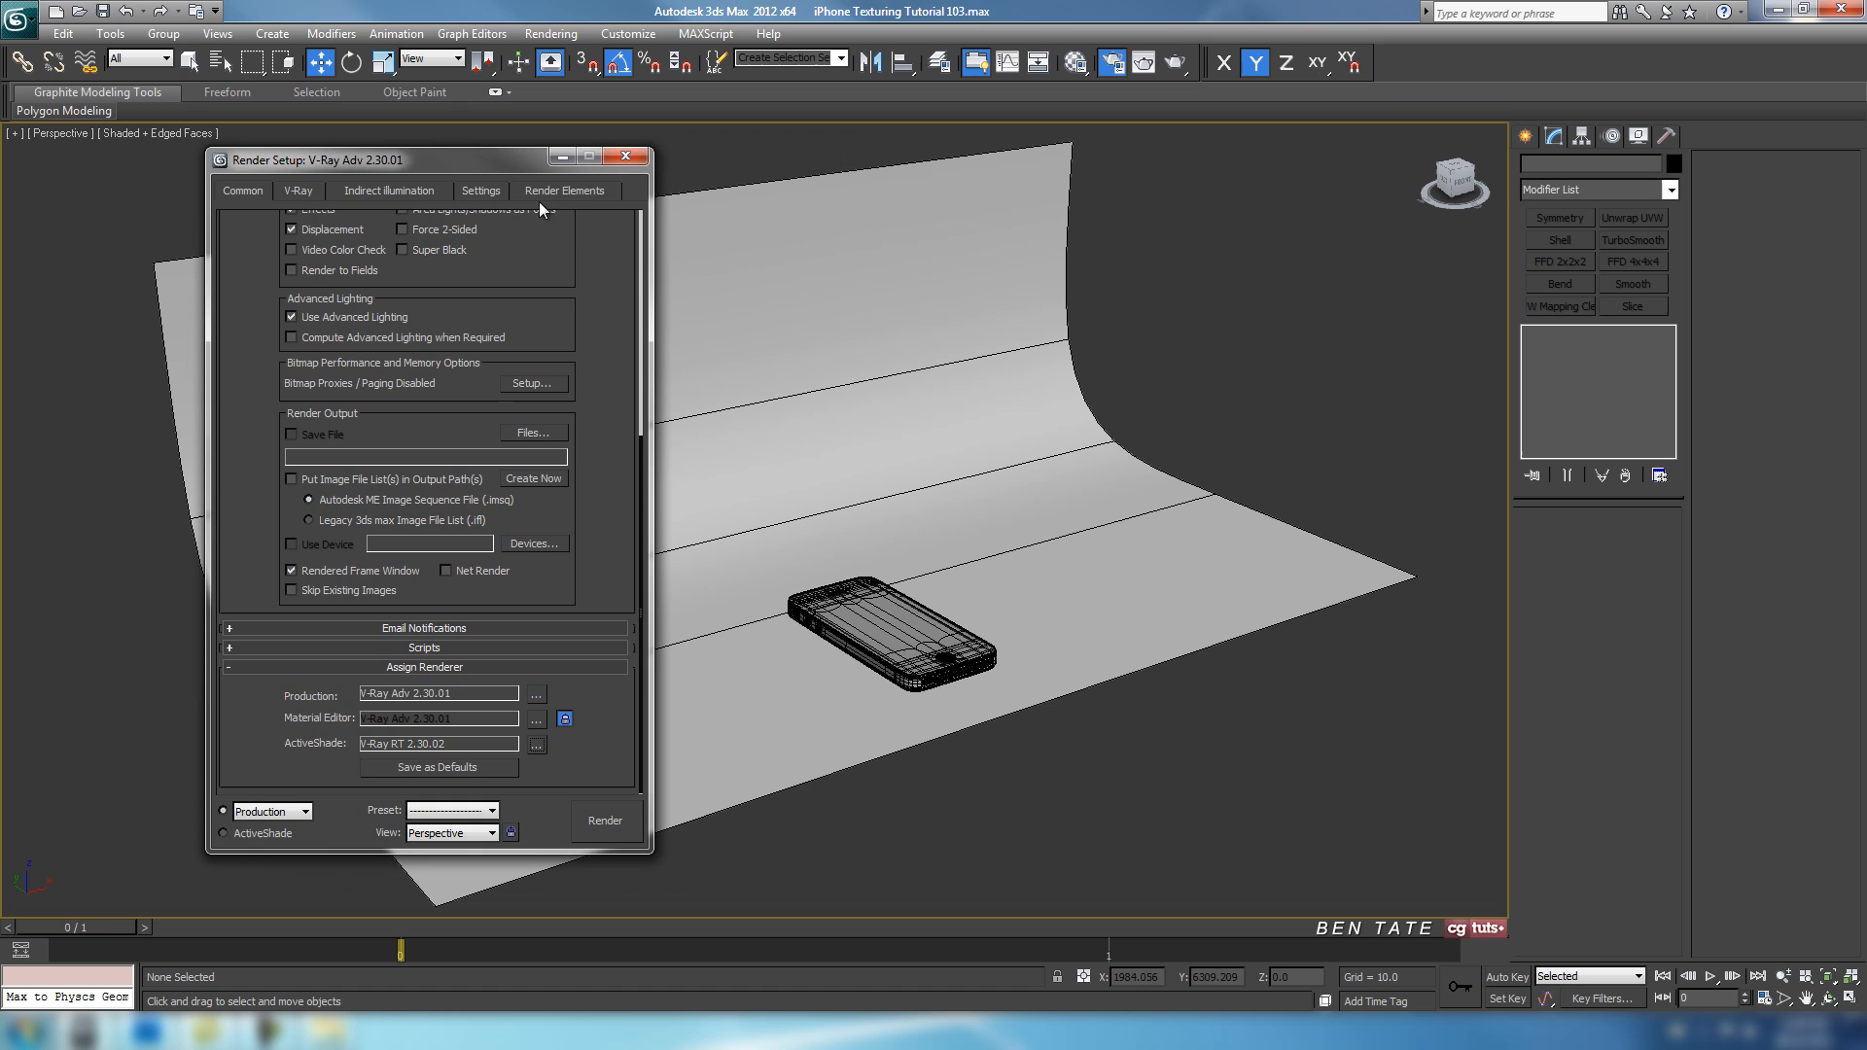
pyautogui.click(623, 160)
# Create a targeted VRayPhysicalCamera in the Top view, in front of the phone's home-button end, with its target just beyond the far end.
pyautogui.hotkey('alt', 'w')
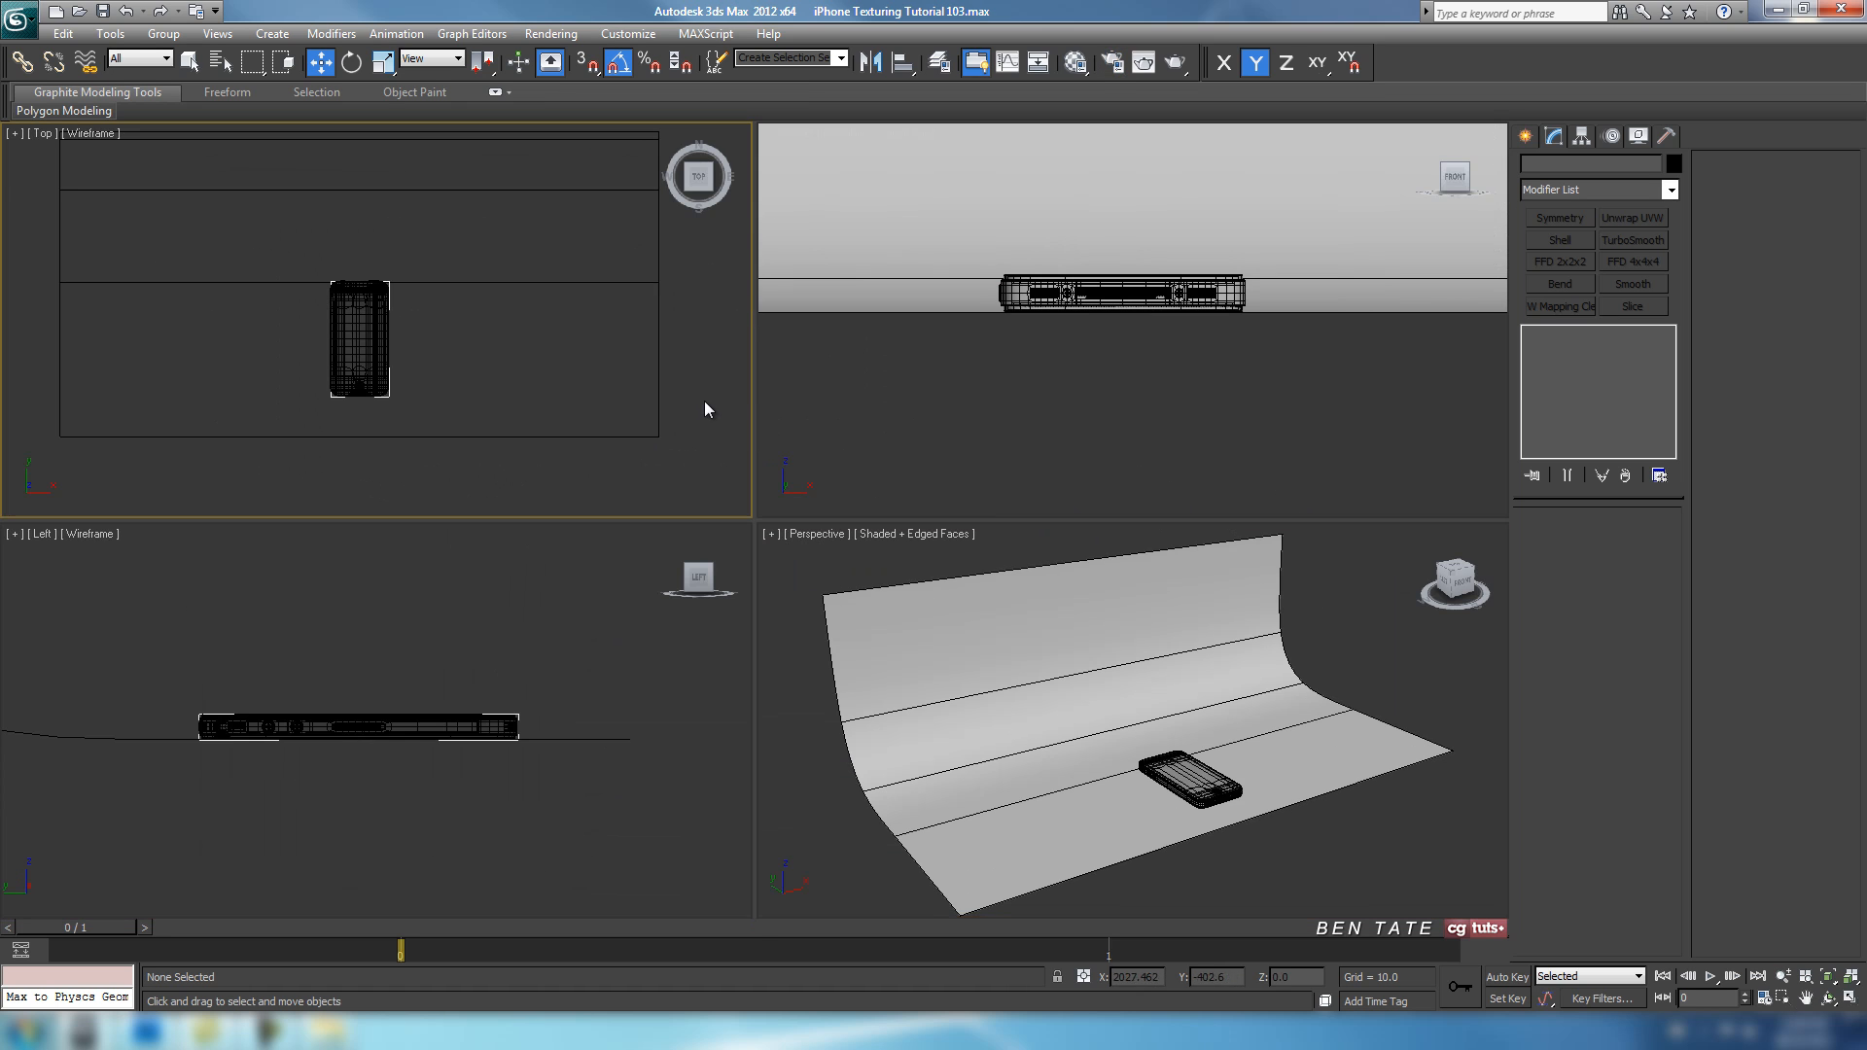
pyautogui.hotkey('alt', 'w')
pyautogui.scroll(-5, 830, 468)
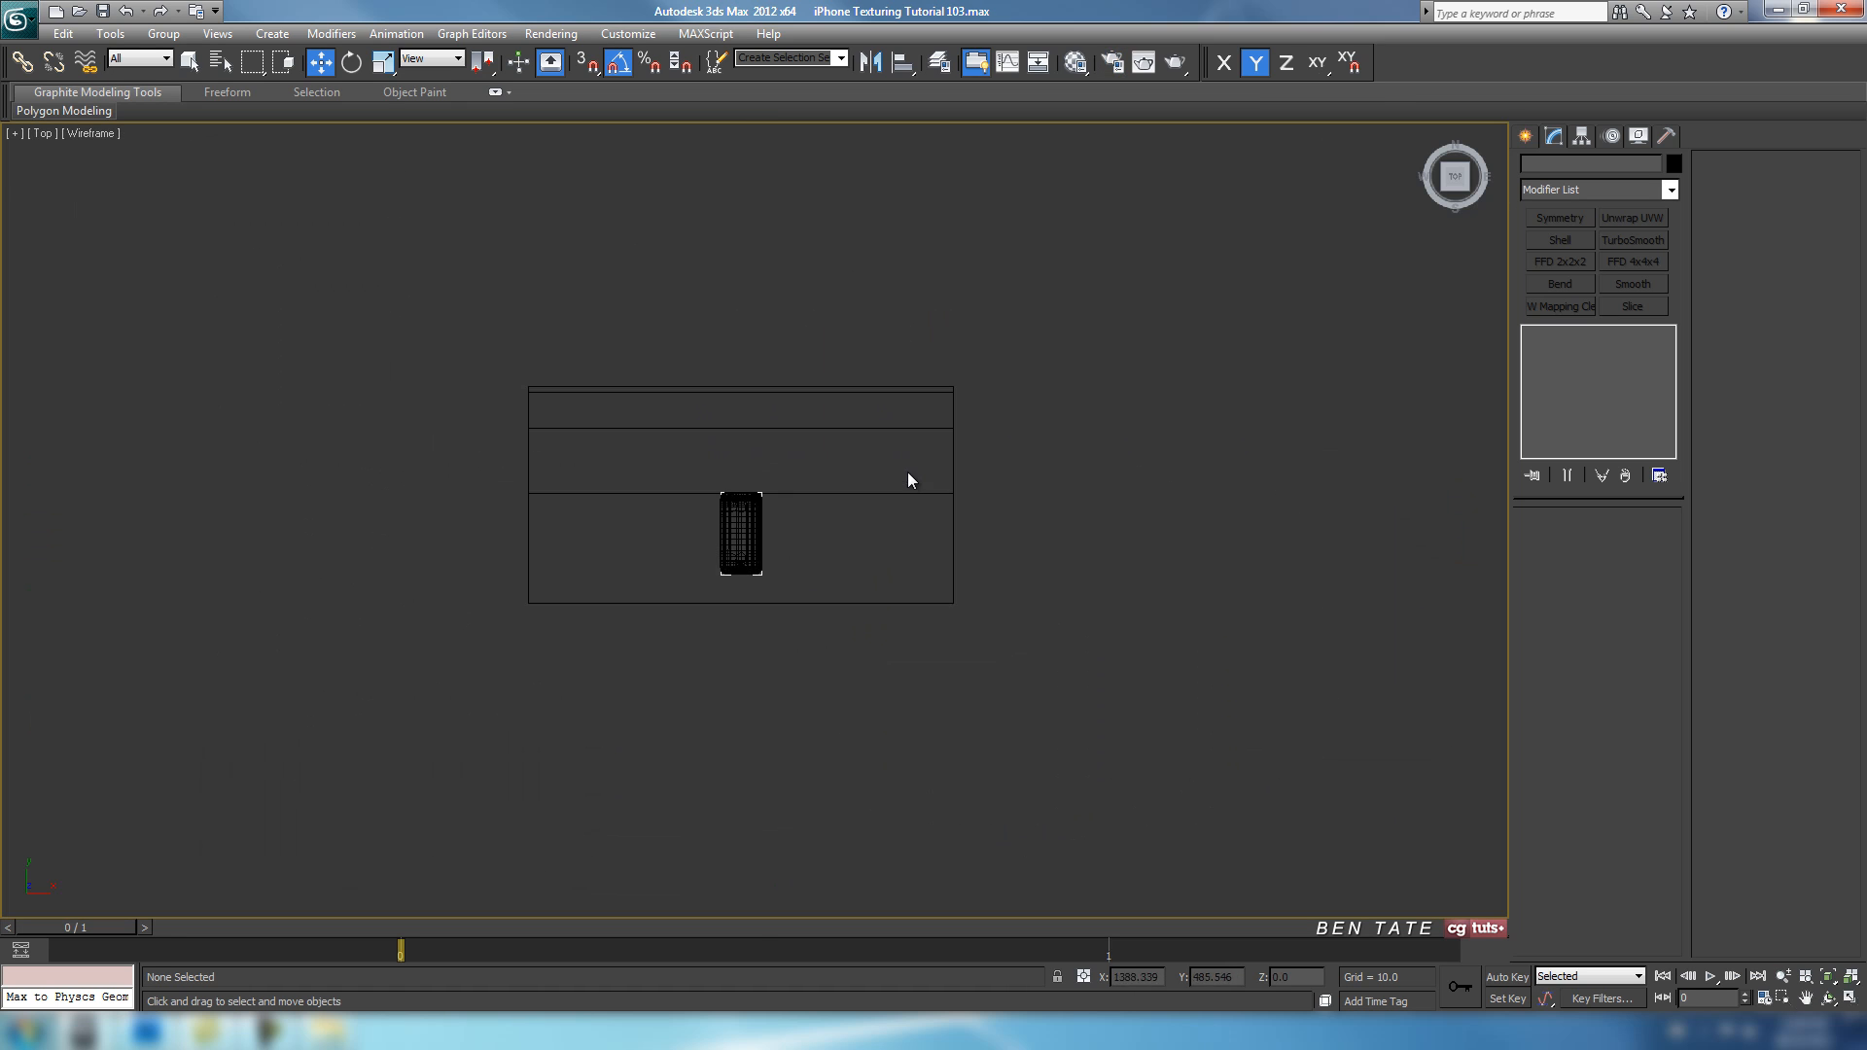
pyautogui.click(1526, 136)
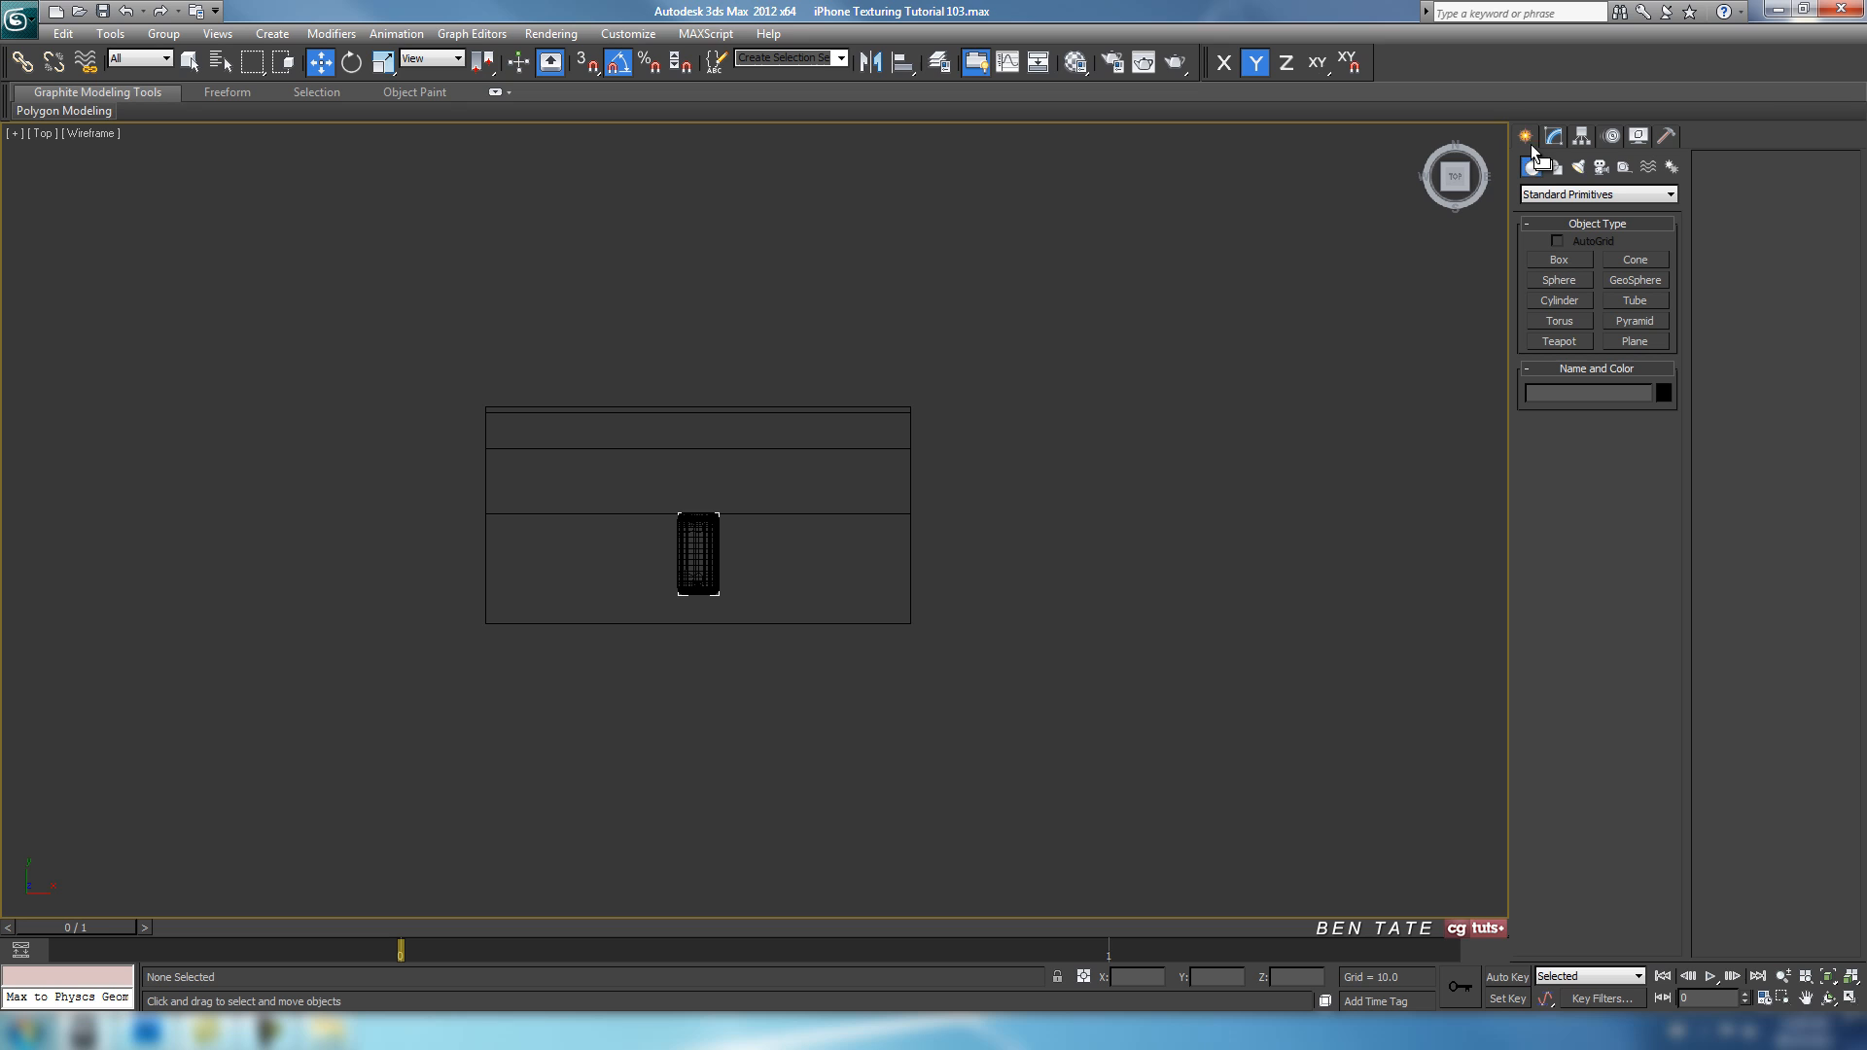
pyautogui.click(1601, 167)
pyautogui.click(1596, 192)
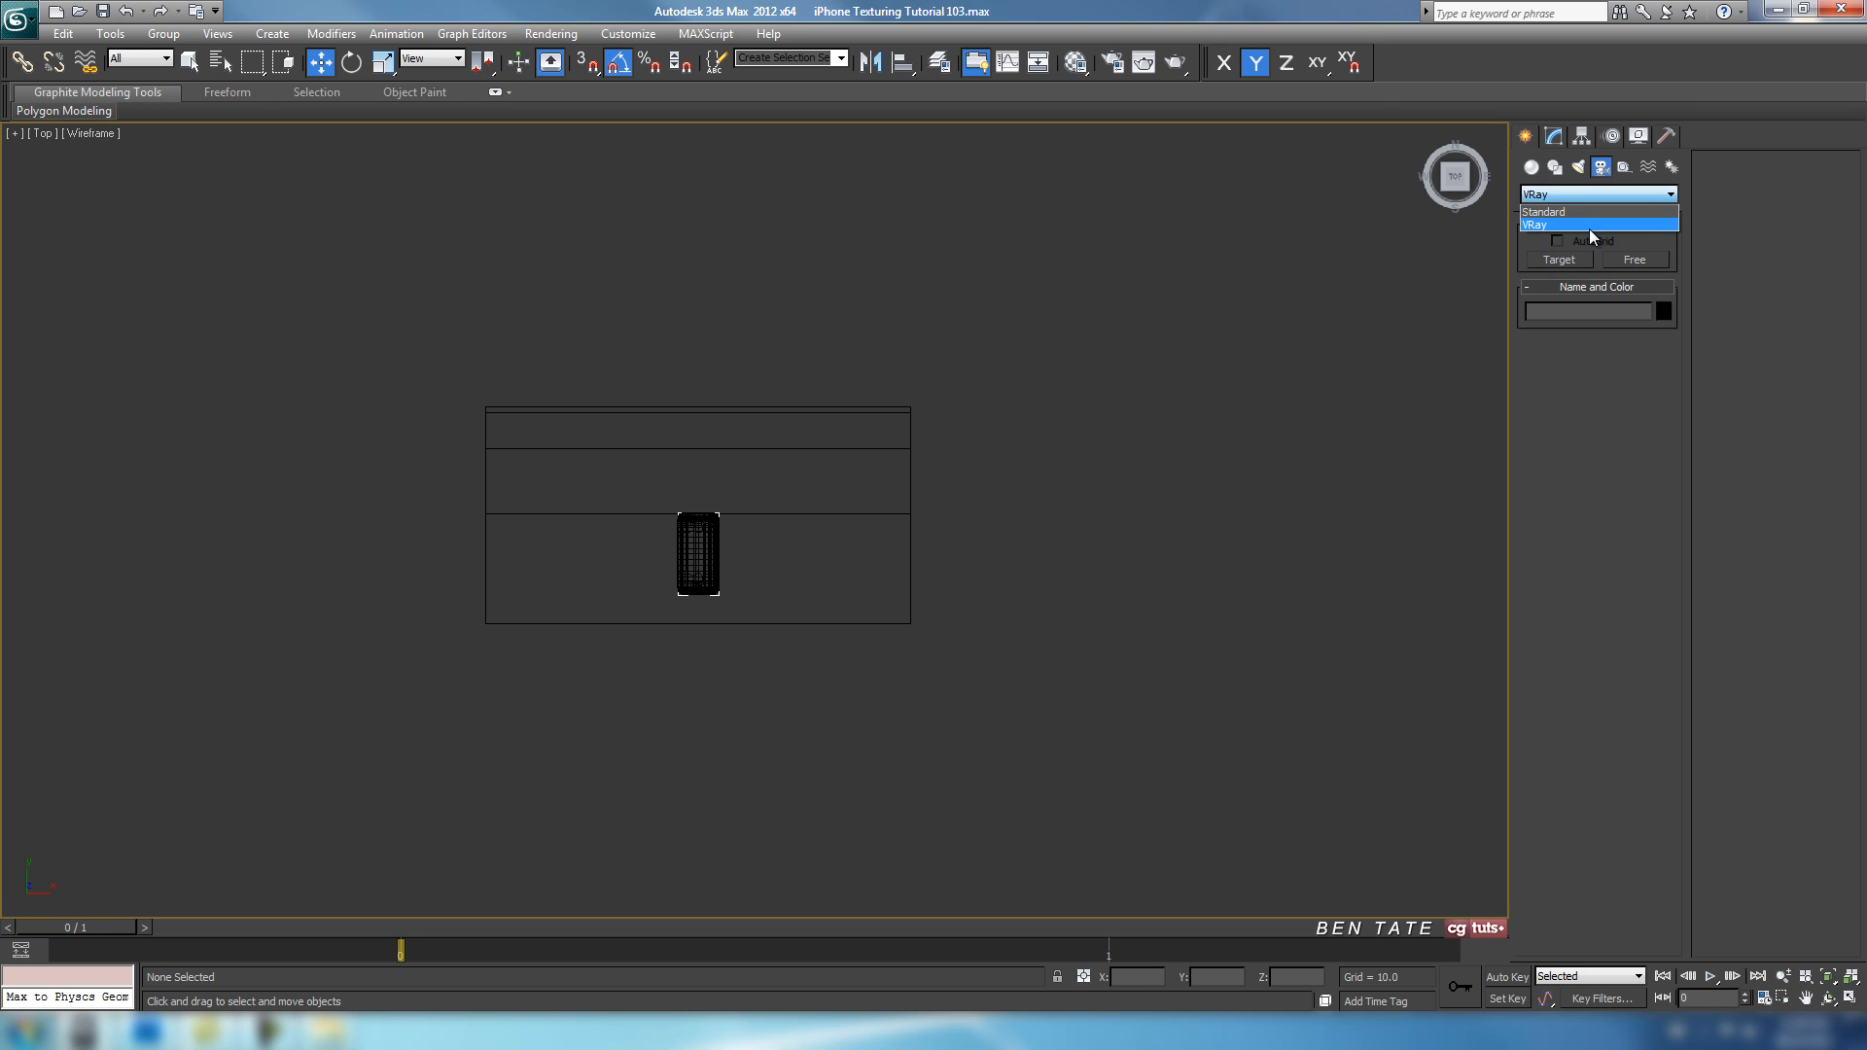
pyautogui.click(1591, 224)
pyautogui.click(1632, 259)
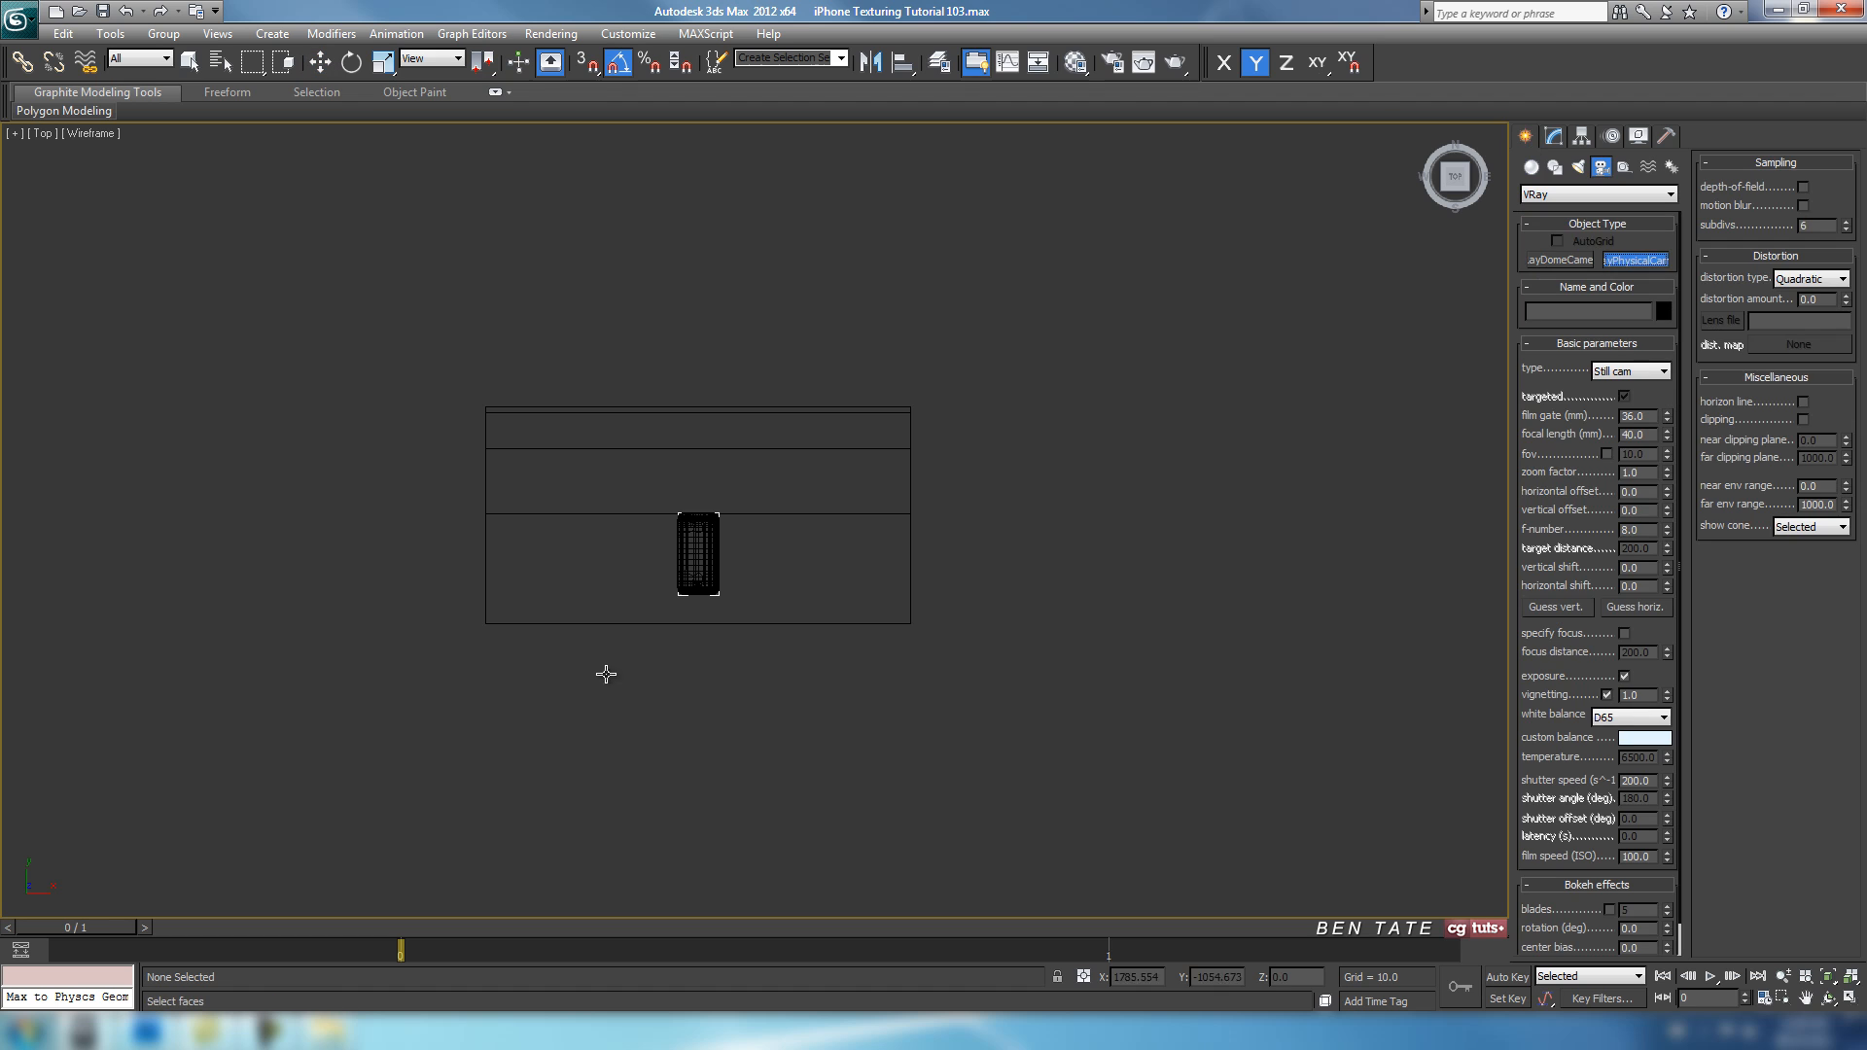
pyautogui.moveTo(696, 740); pyautogui.dragTo(698, 494)
pyautogui.scroll(5, 872, 542)
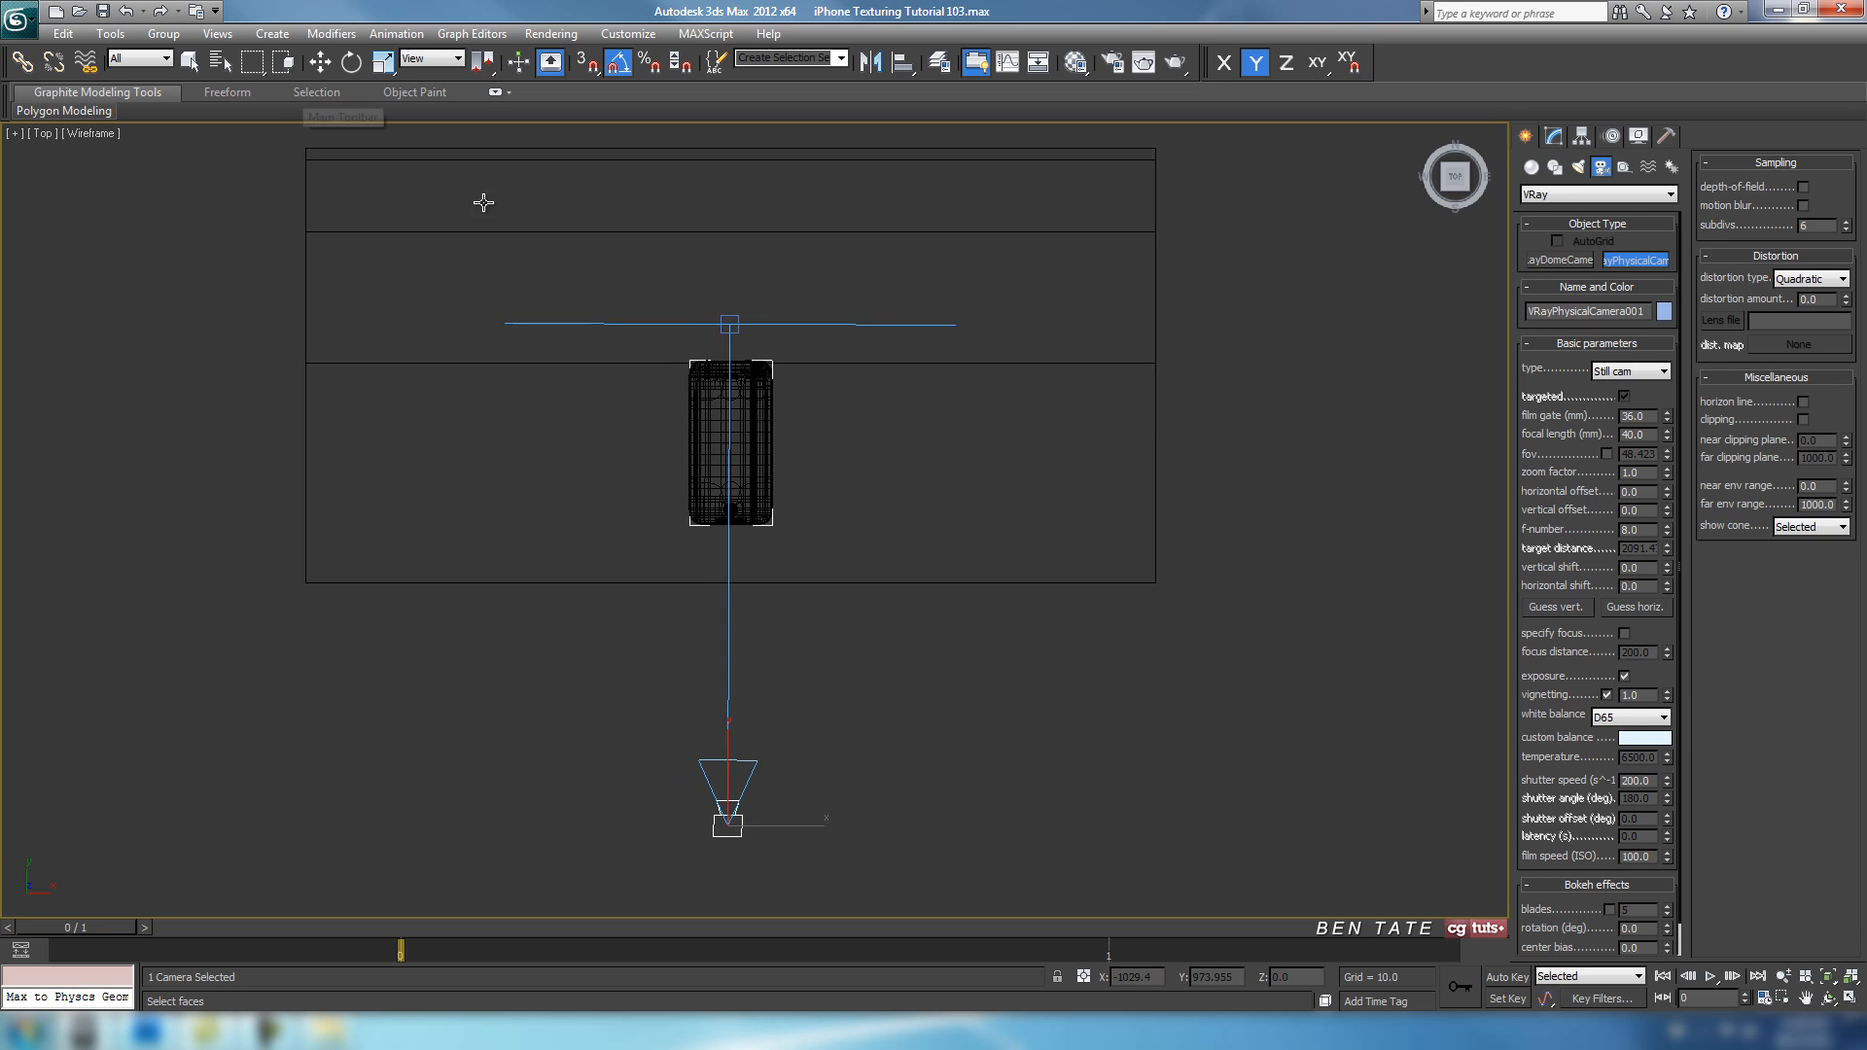
# Set the camera's absolute world X position to 0.0.
pyautogui.rightClick(321, 63)
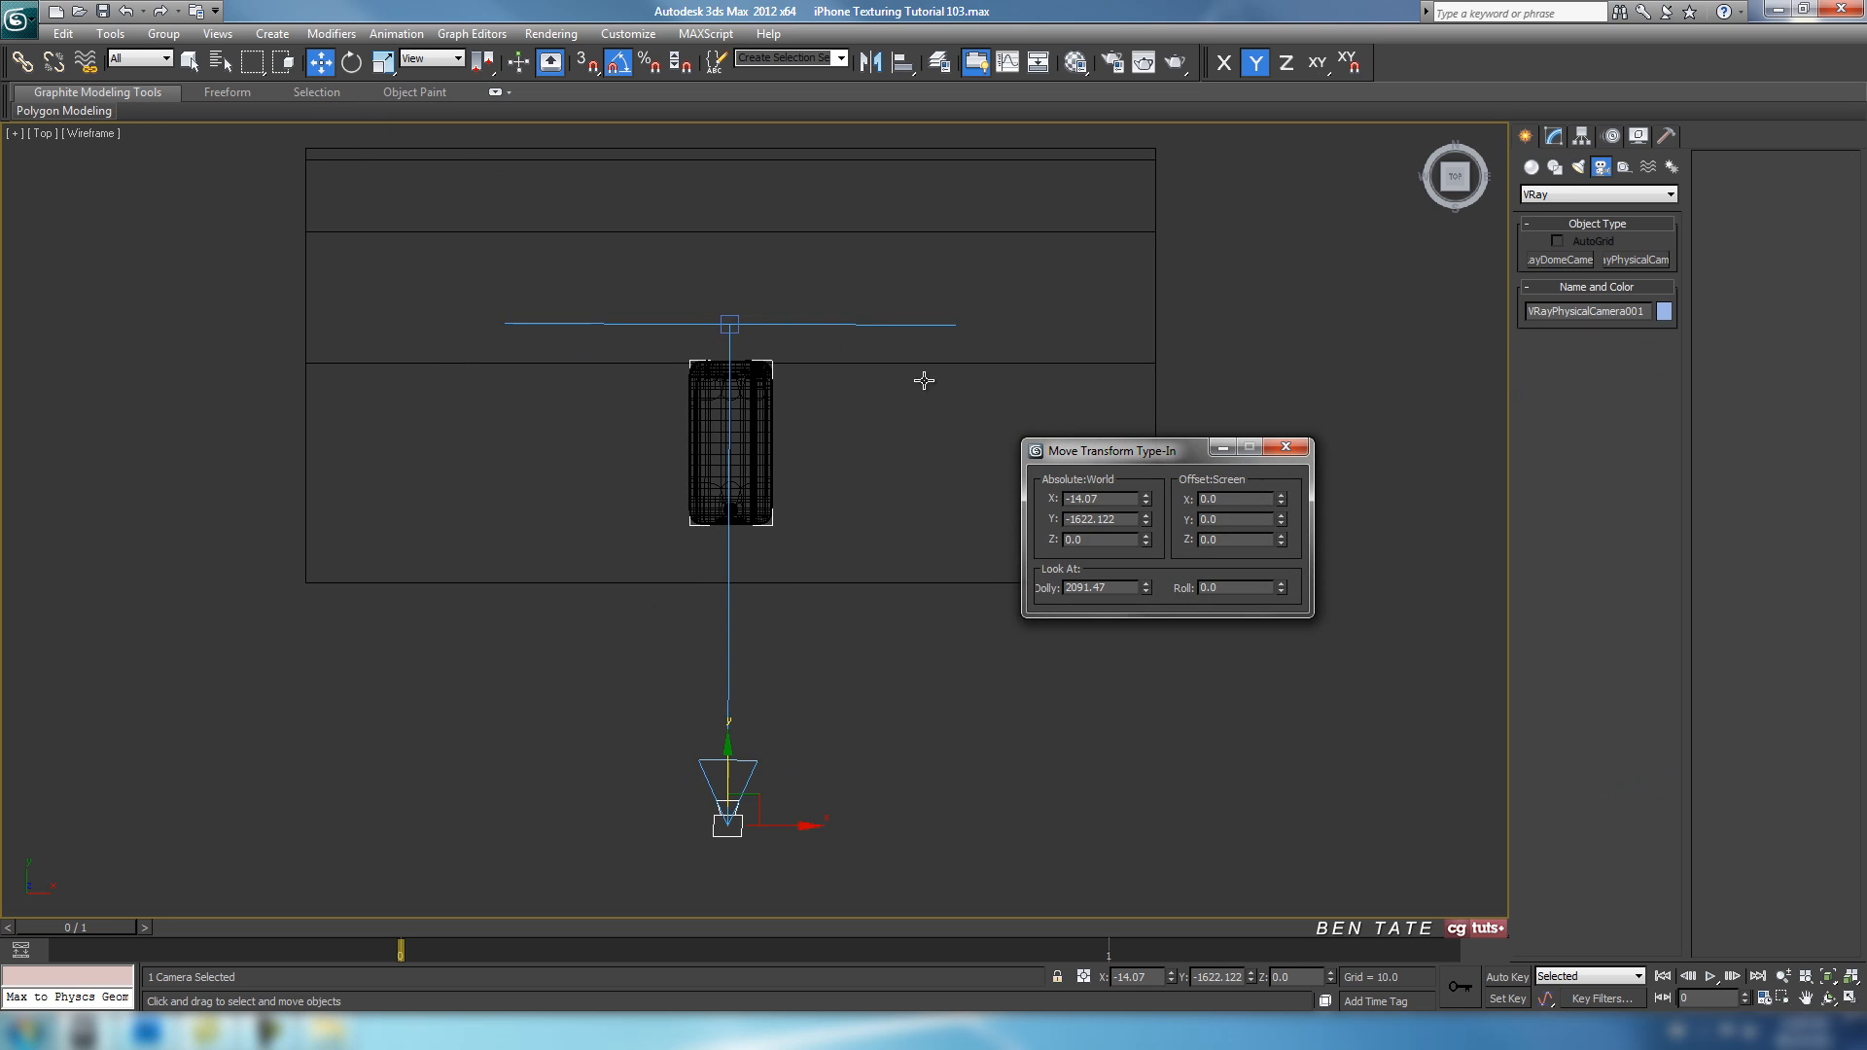
pyautogui.rightClick(1146, 498)
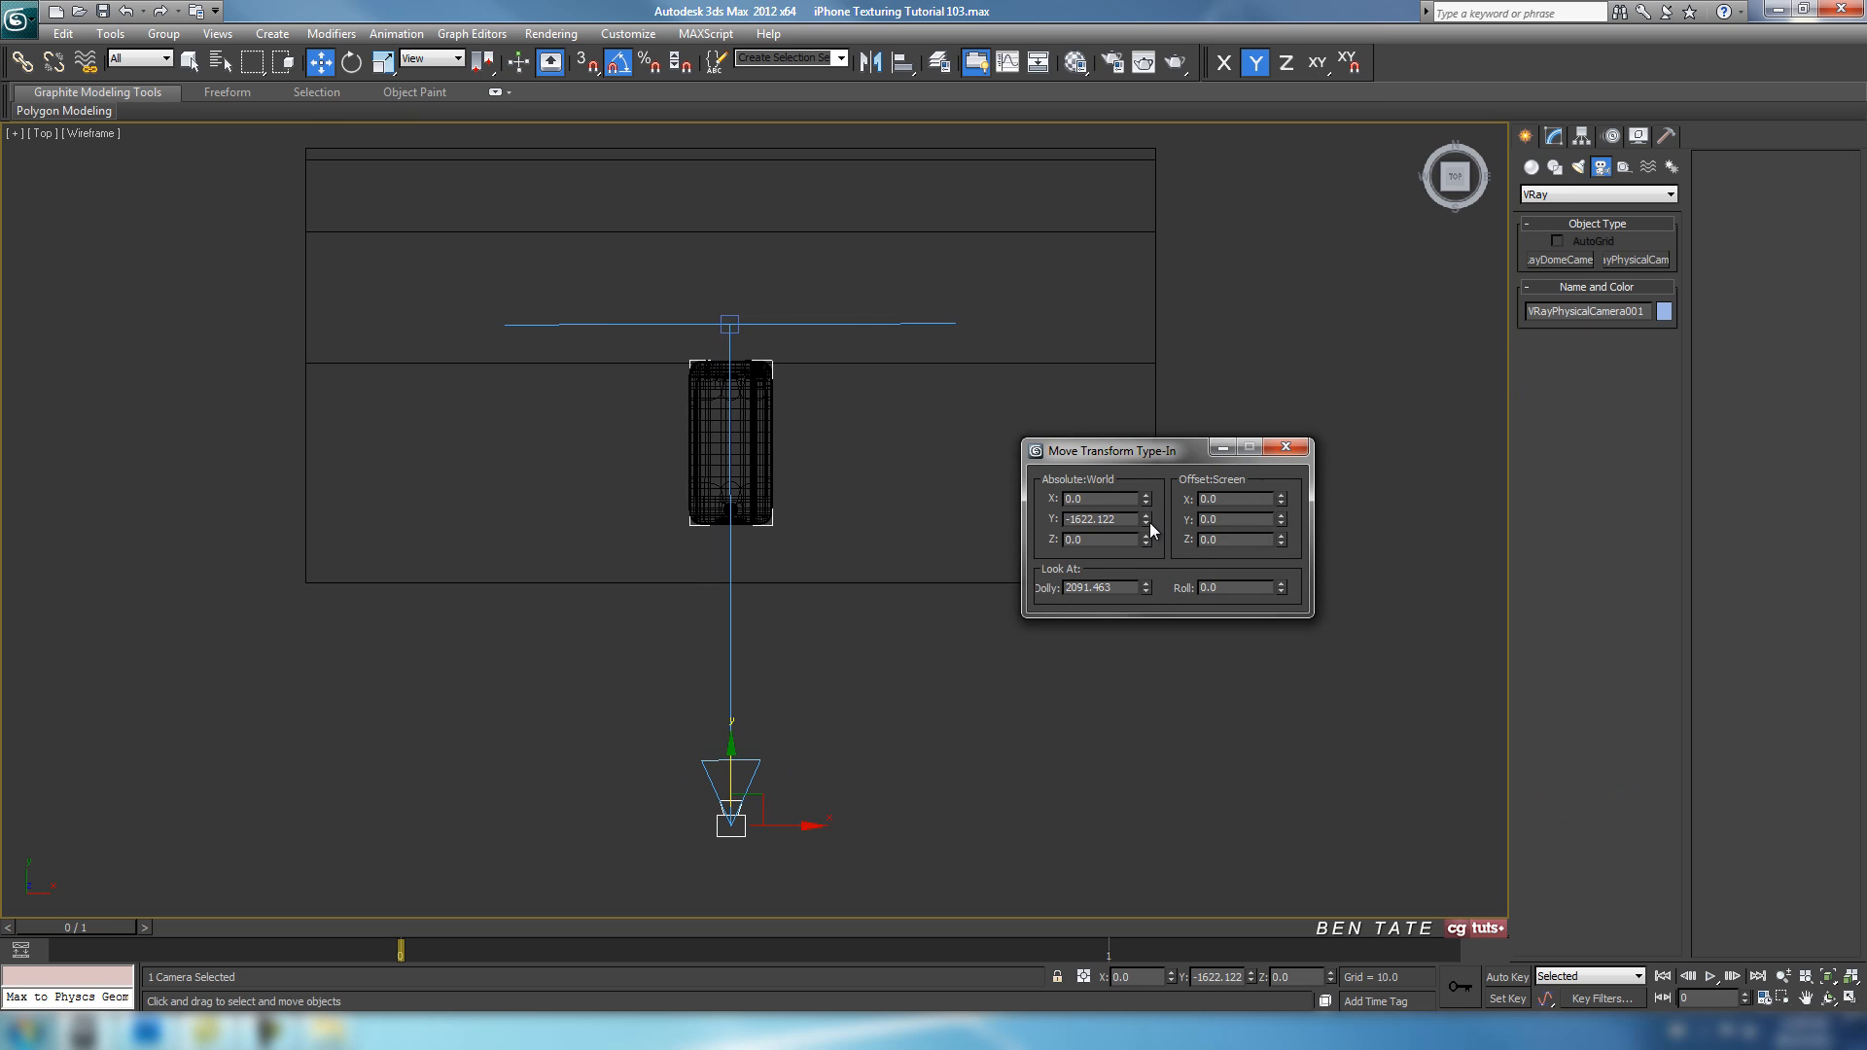
pyautogui.moveTo(1160, 453); pyautogui.dragTo(1148, 442)
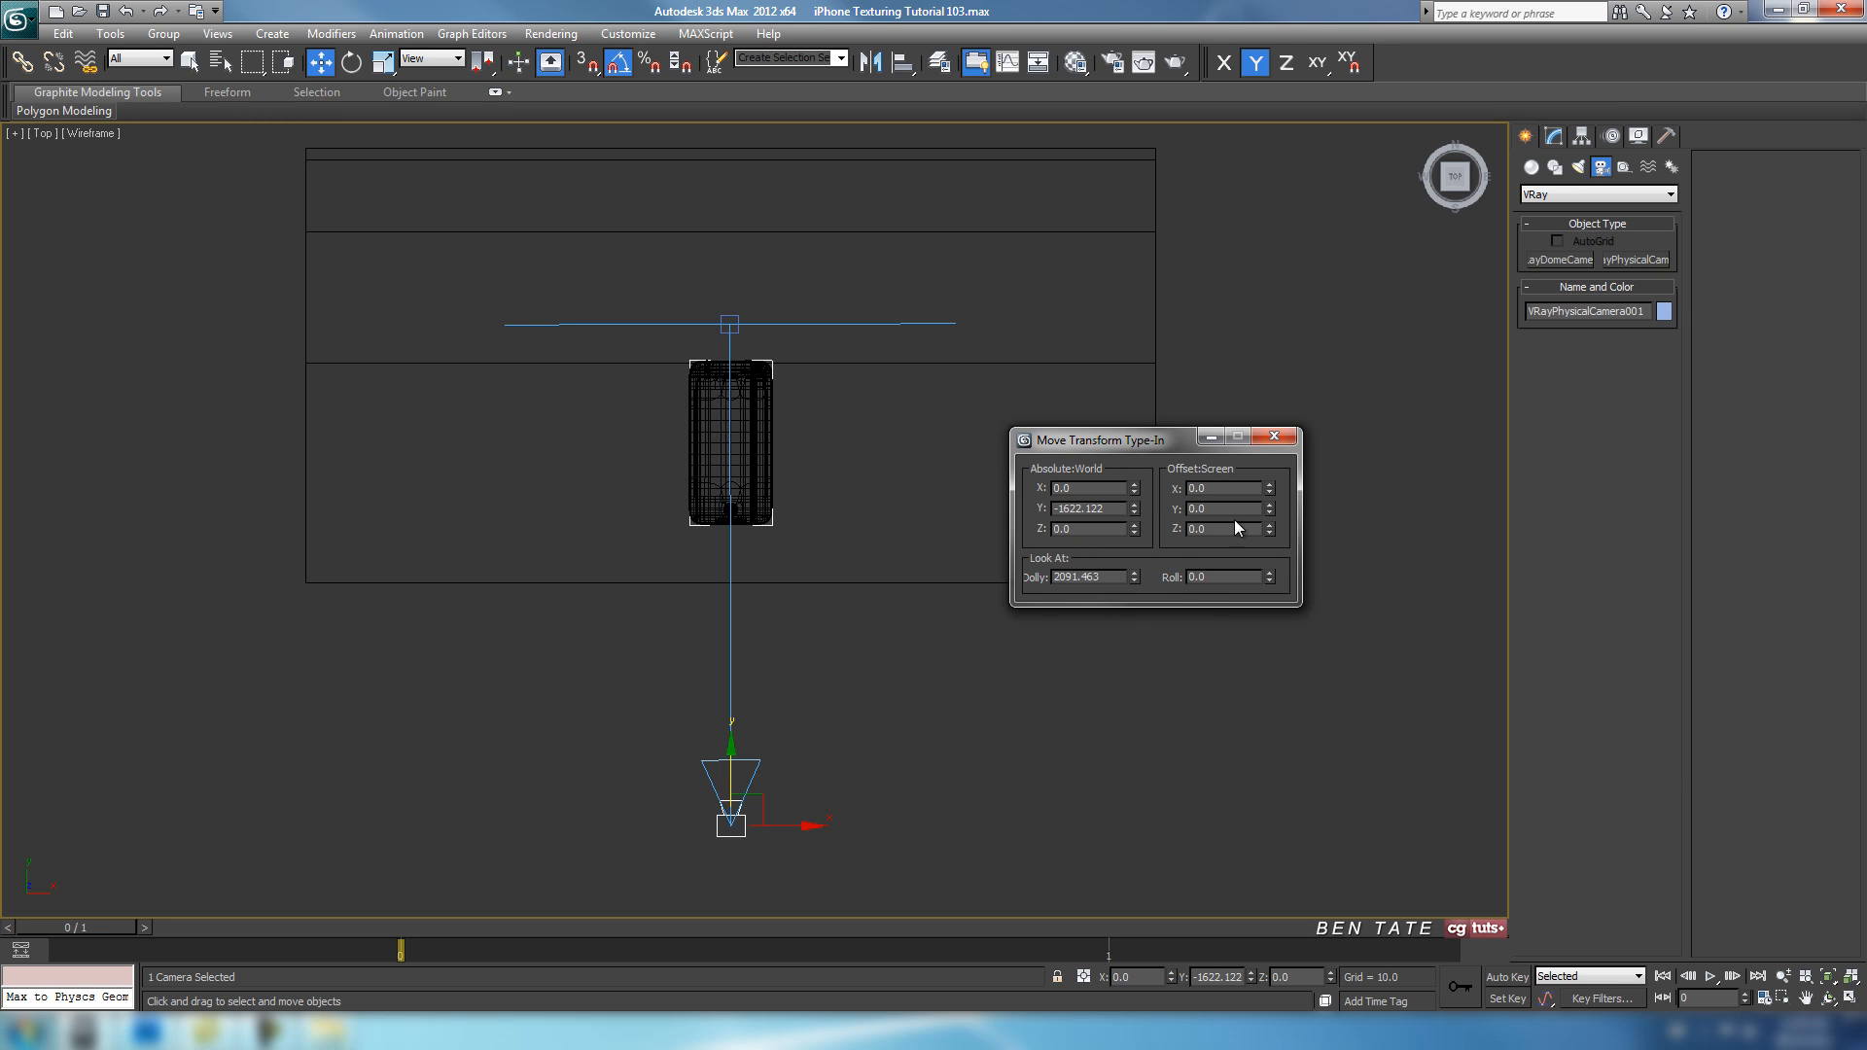
pyautogui.click(1274, 435)
# In the Left view, move the camera to about Y -1142 and Z 292, and shift its target slightly towards the phone.
pyautogui.hotkey('alt', 'w')
pyautogui.rightClick(622, 727)
pyautogui.hotkey('alt', 'w')
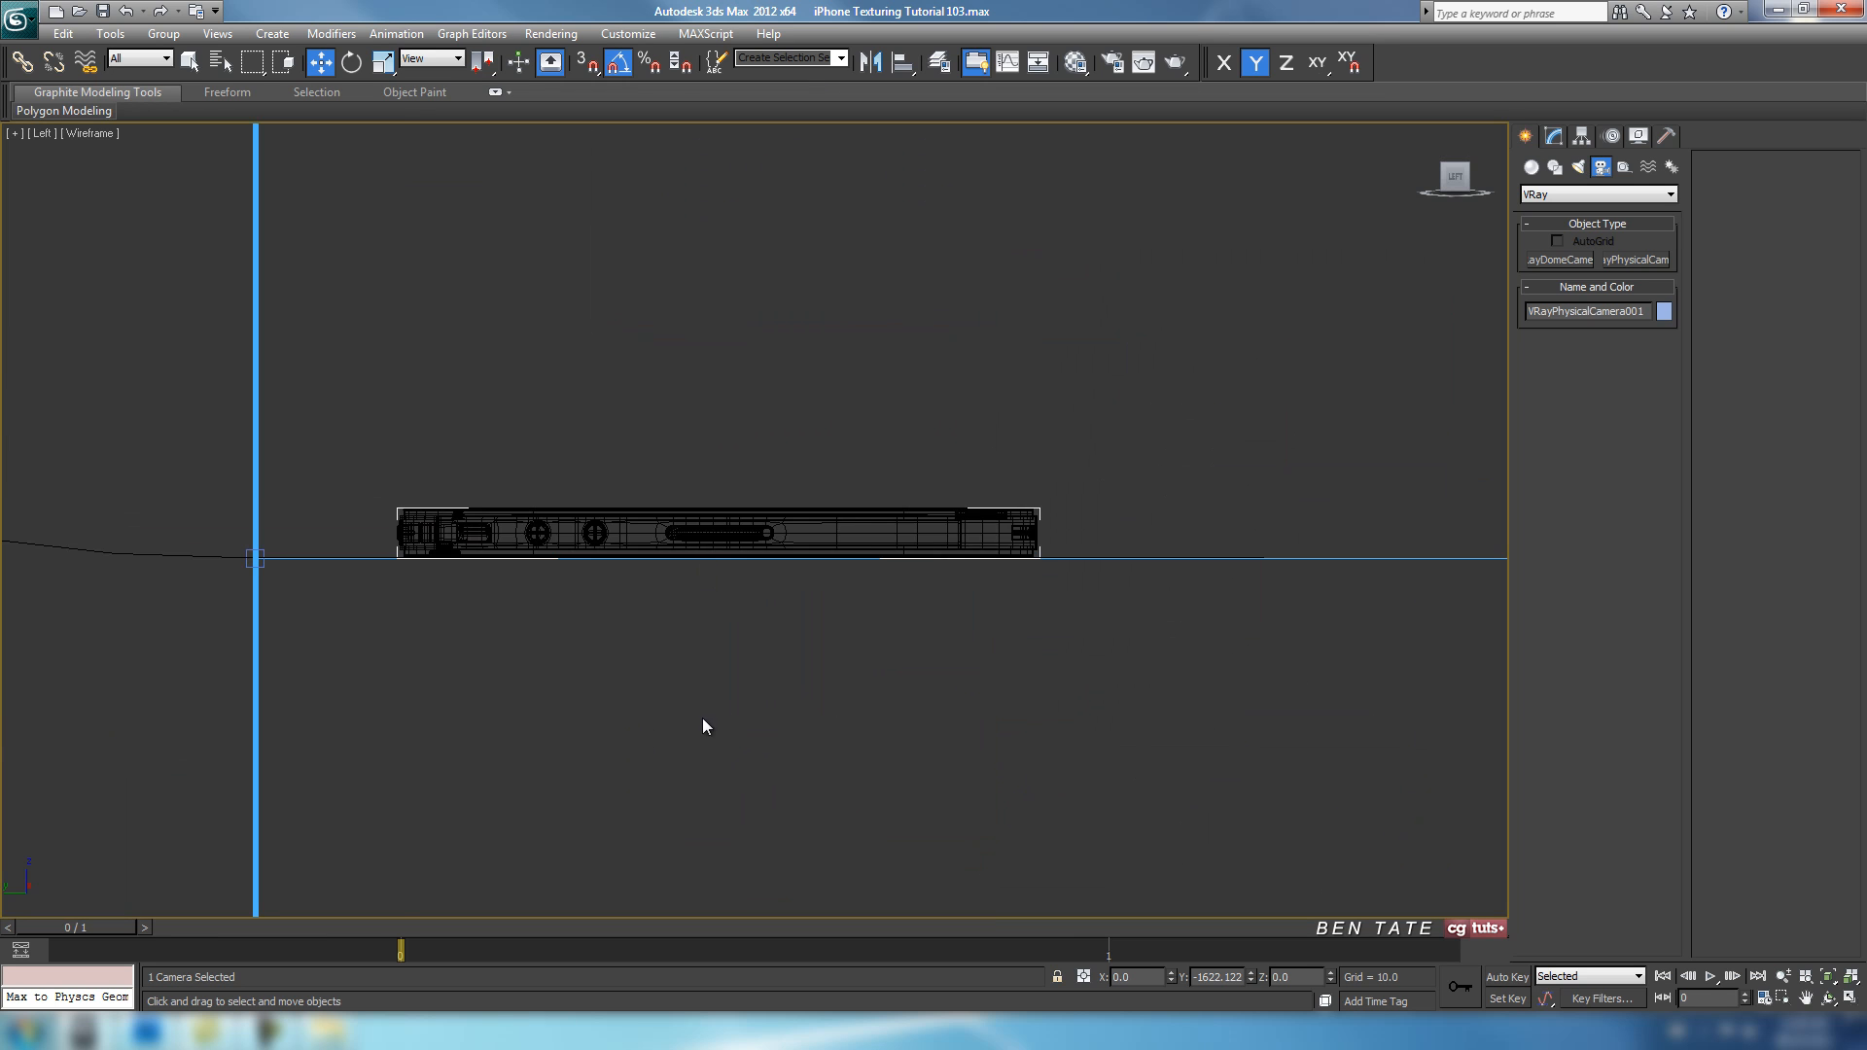
pyautogui.scroll(-10, 704, 728)
pyautogui.scroll(4, 919, 684)
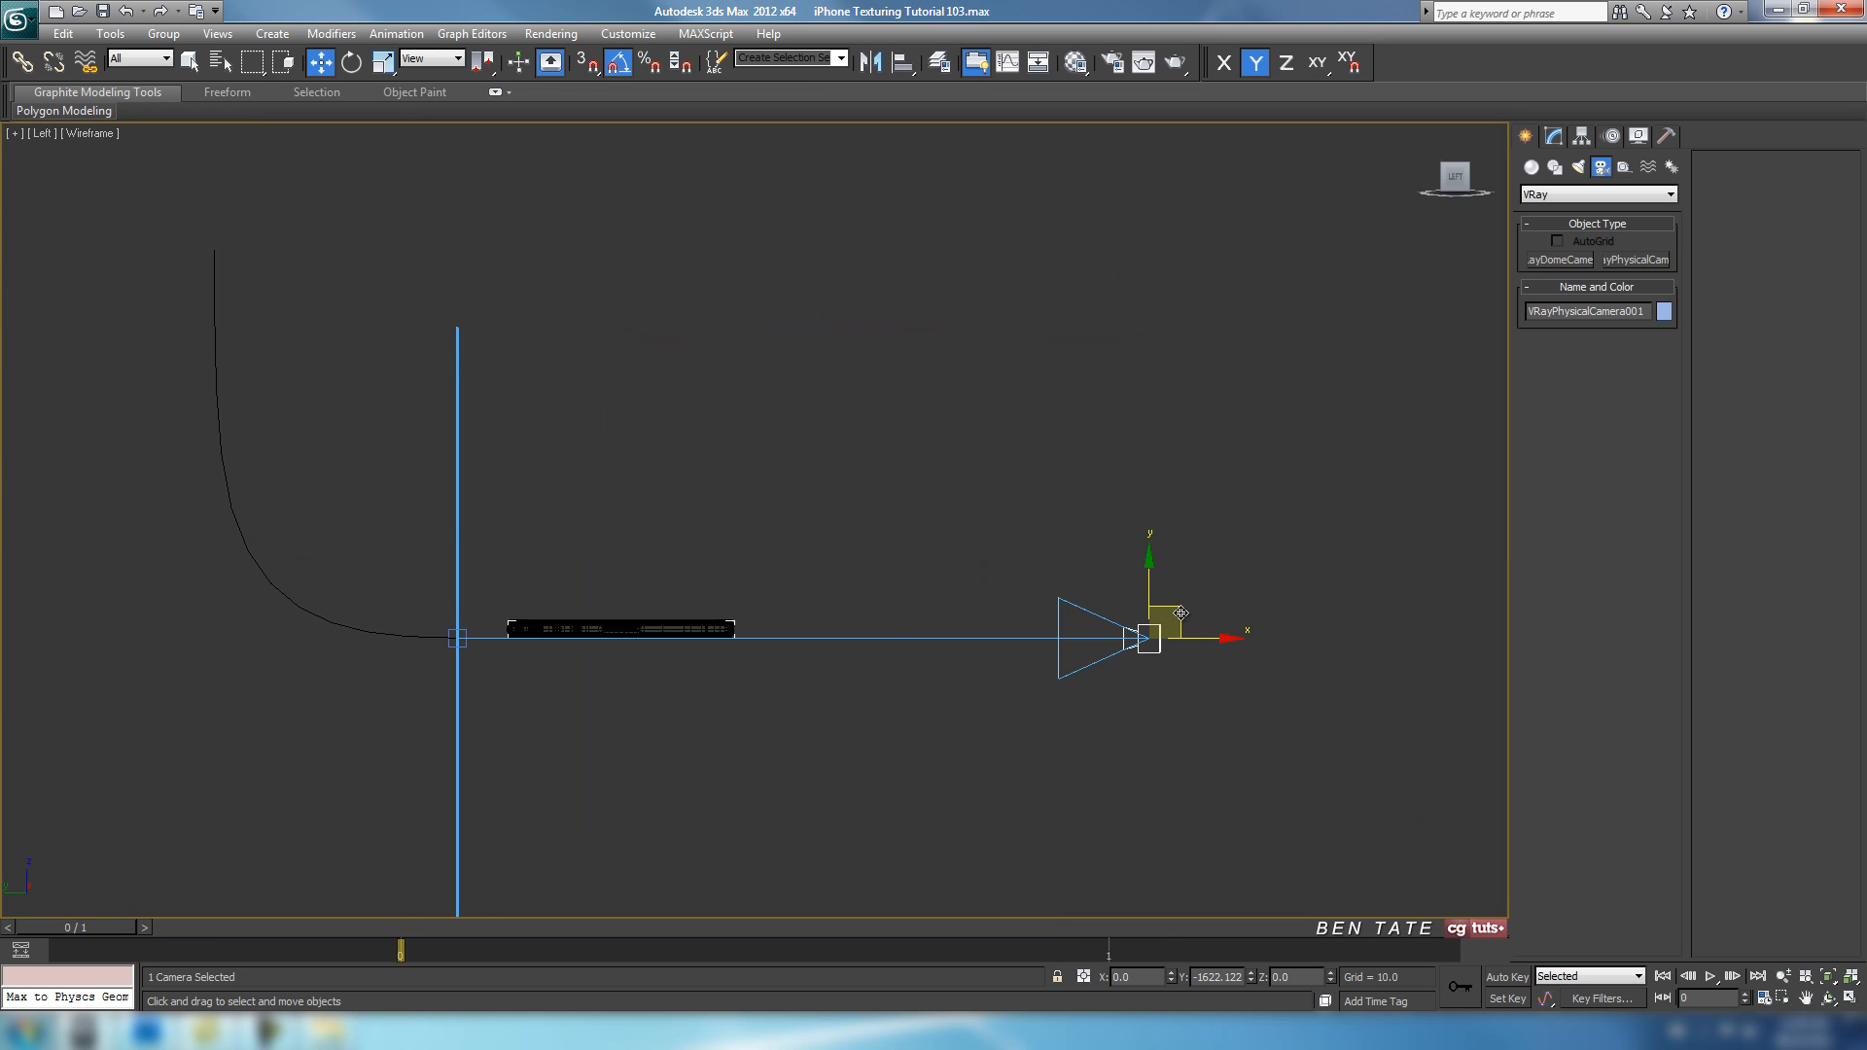
pyautogui.moveTo(1180, 613); pyautogui.dragTo(1022, 516)
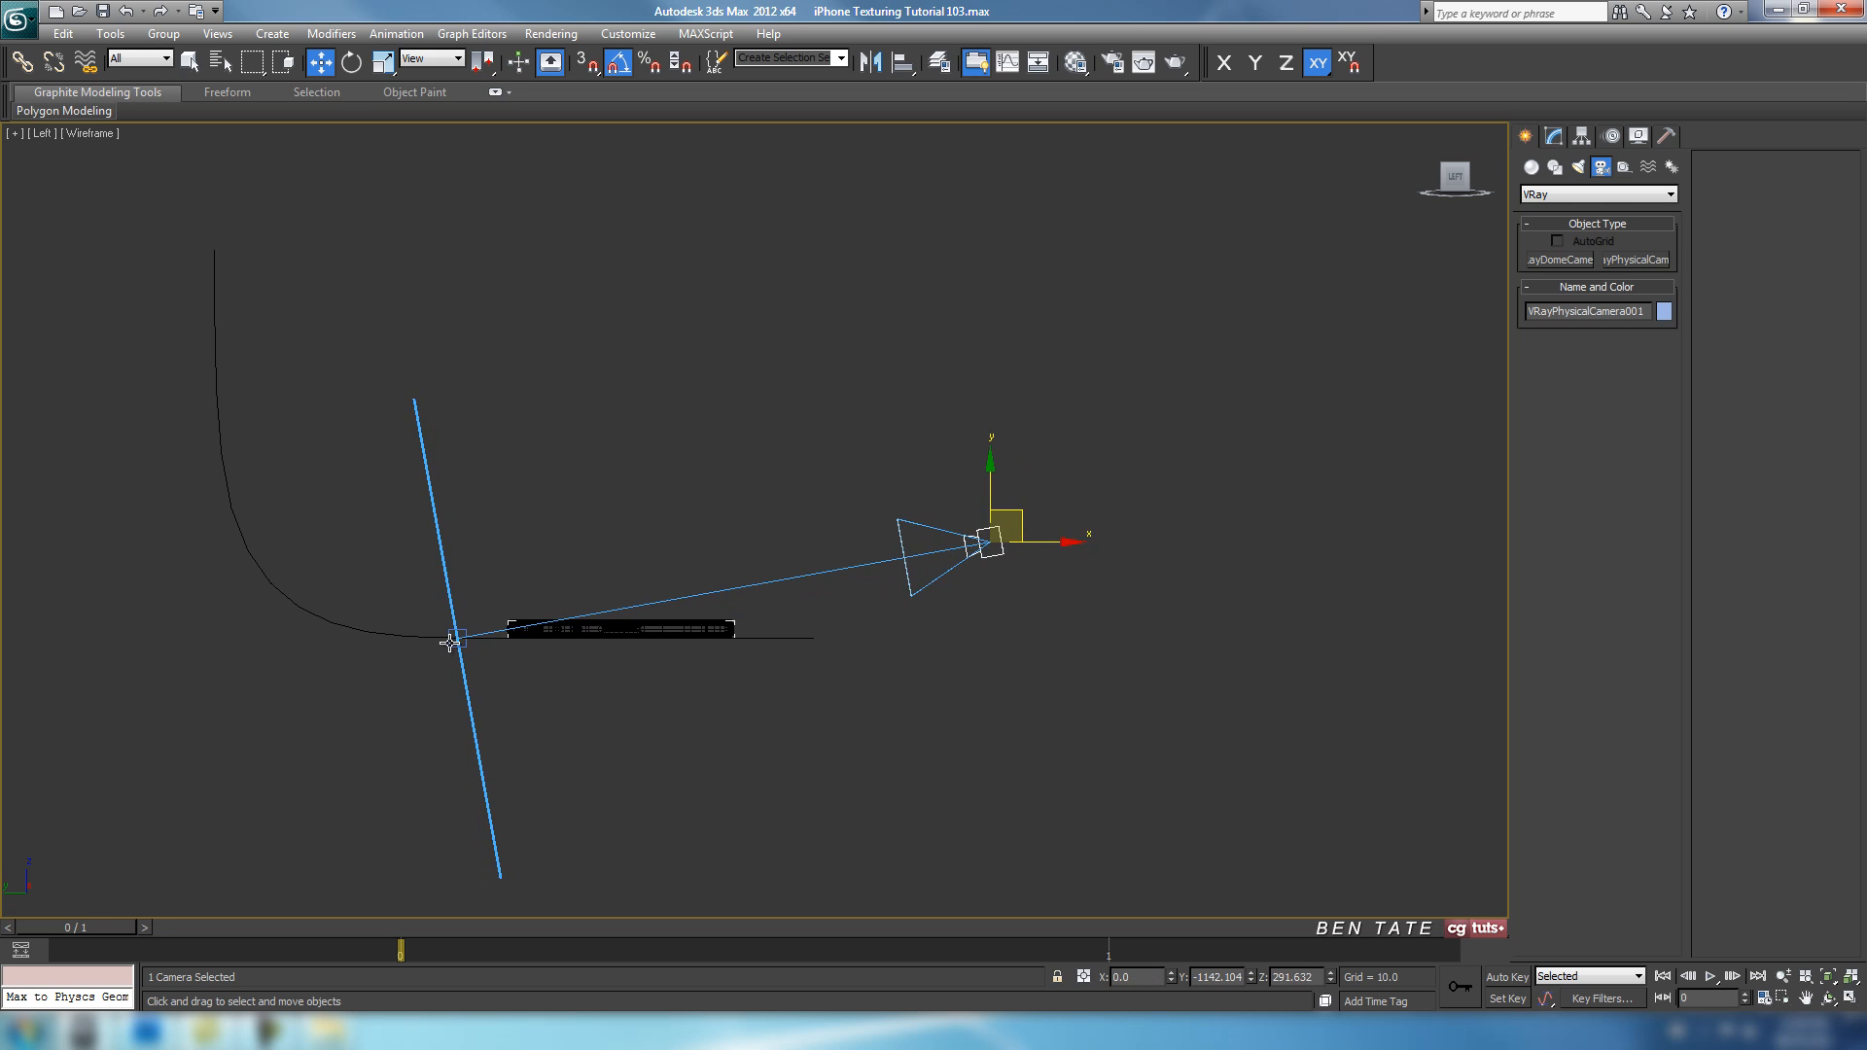
pyautogui.click(450, 642)
pyautogui.moveTo(490, 628); pyautogui.dragTo(528, 629)
# Switch the Perspective viewport to look through VRayPhysicalCamera001.
pyautogui.hotkey('alt', 'w')
pyautogui.middleClick(1083, 589)
pyautogui.hotkey('alt', 'w')
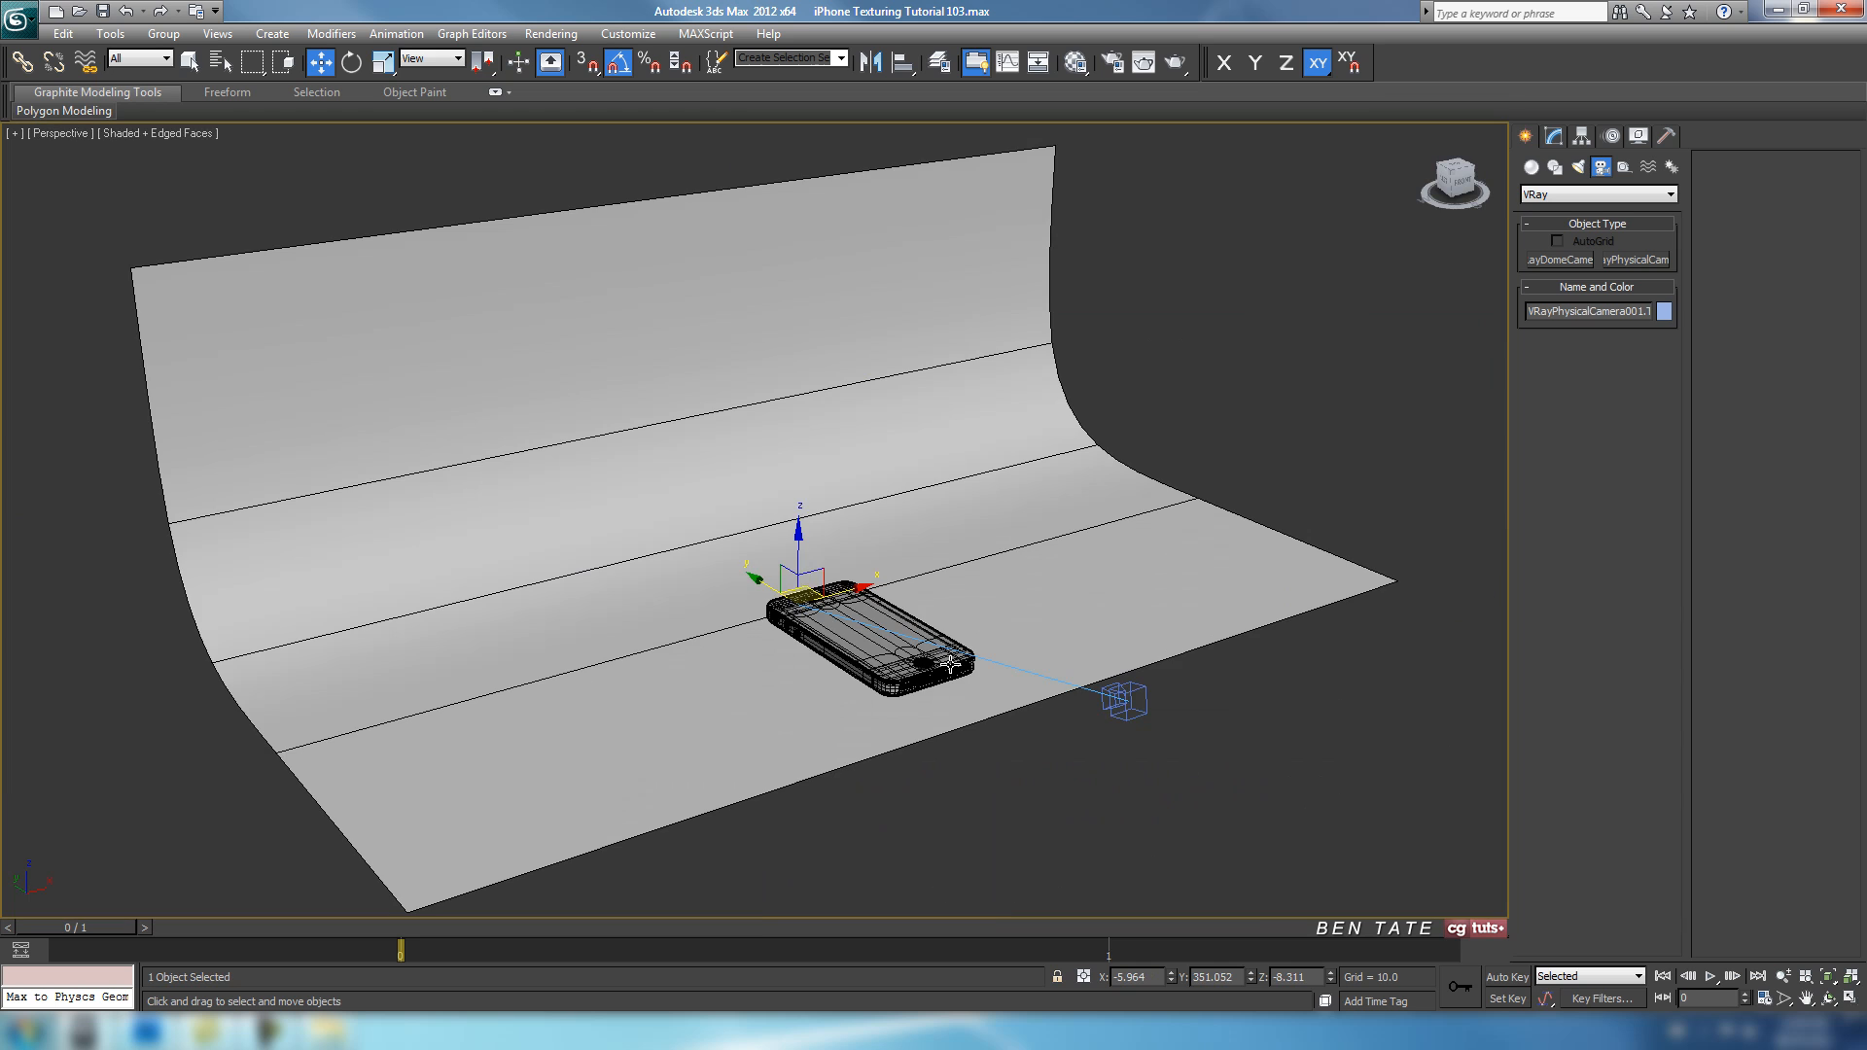
pyautogui.click(66, 136)
pyautogui.moveTo(175, 151)
pyautogui.click(331, 156)
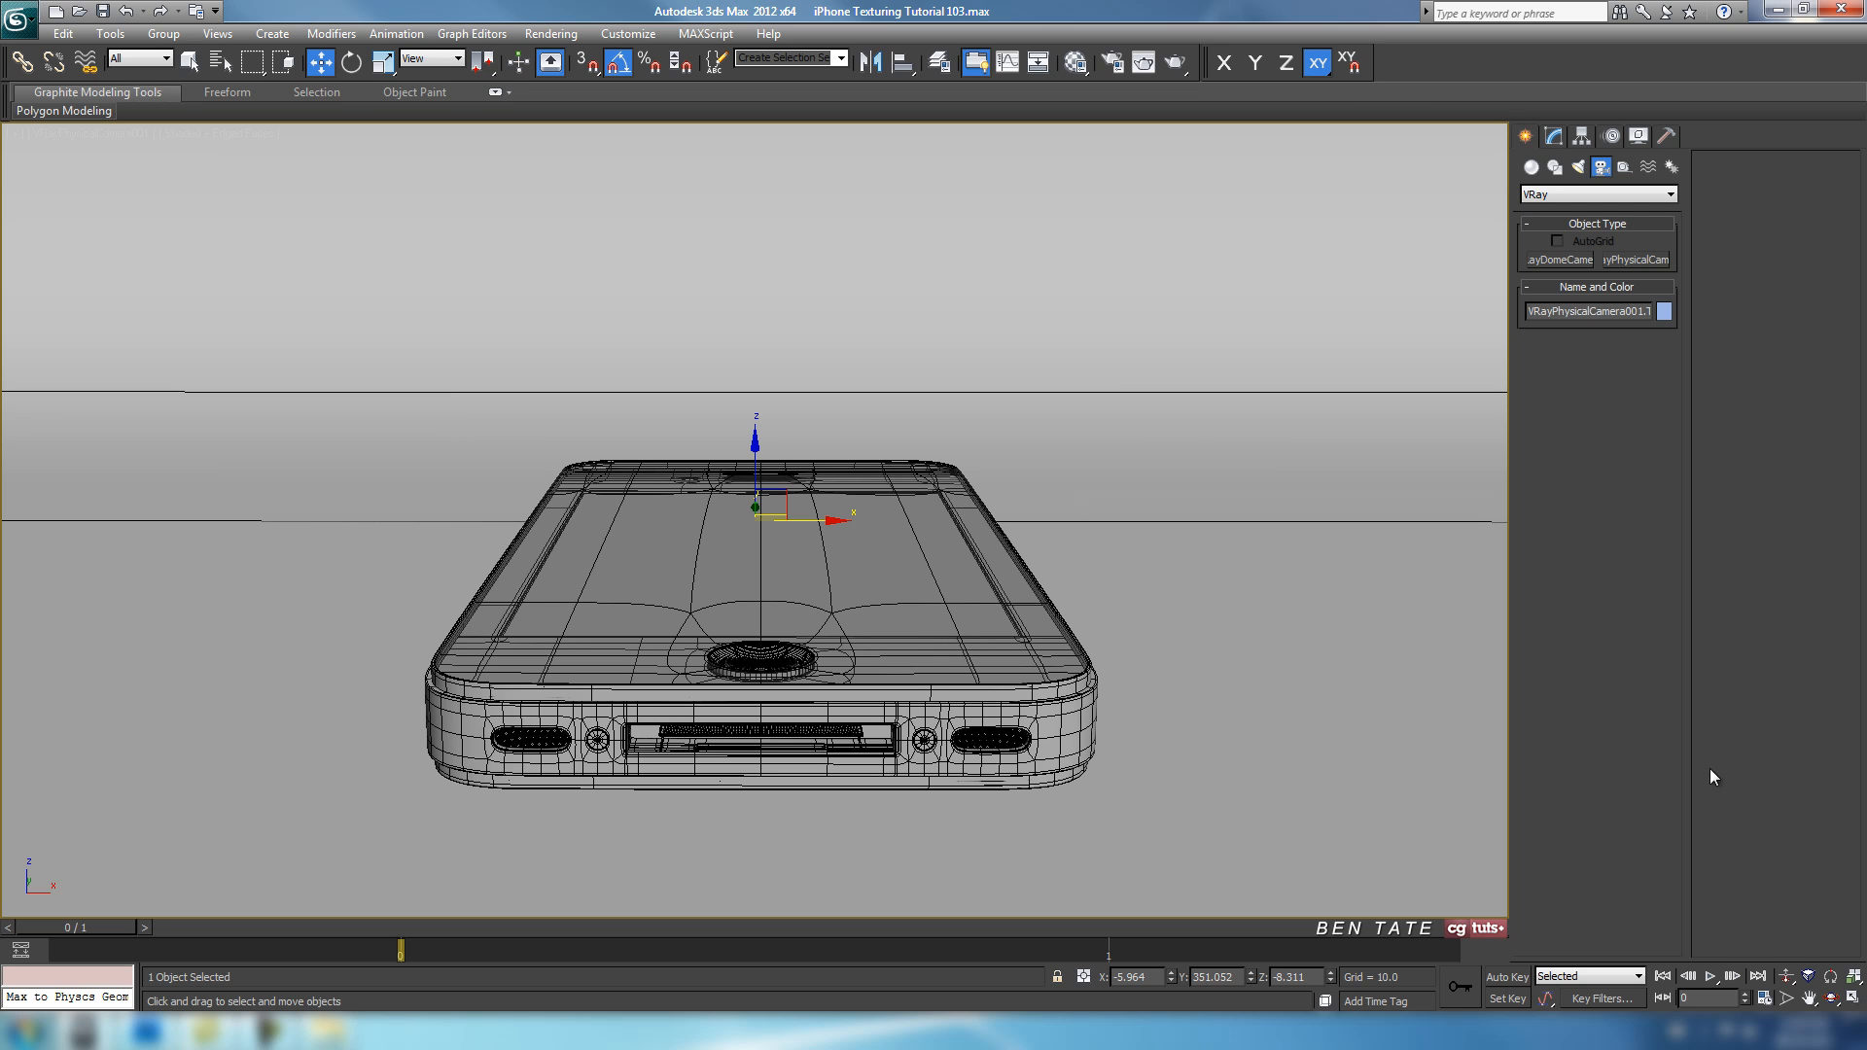
# Dolly the camera slightly back and orbit it to look at the phone from a higher, slightly turned angle.
pyautogui.click(1788, 979)
pyautogui.moveTo(1200, 595); pyautogui.dragTo(1200, 603)
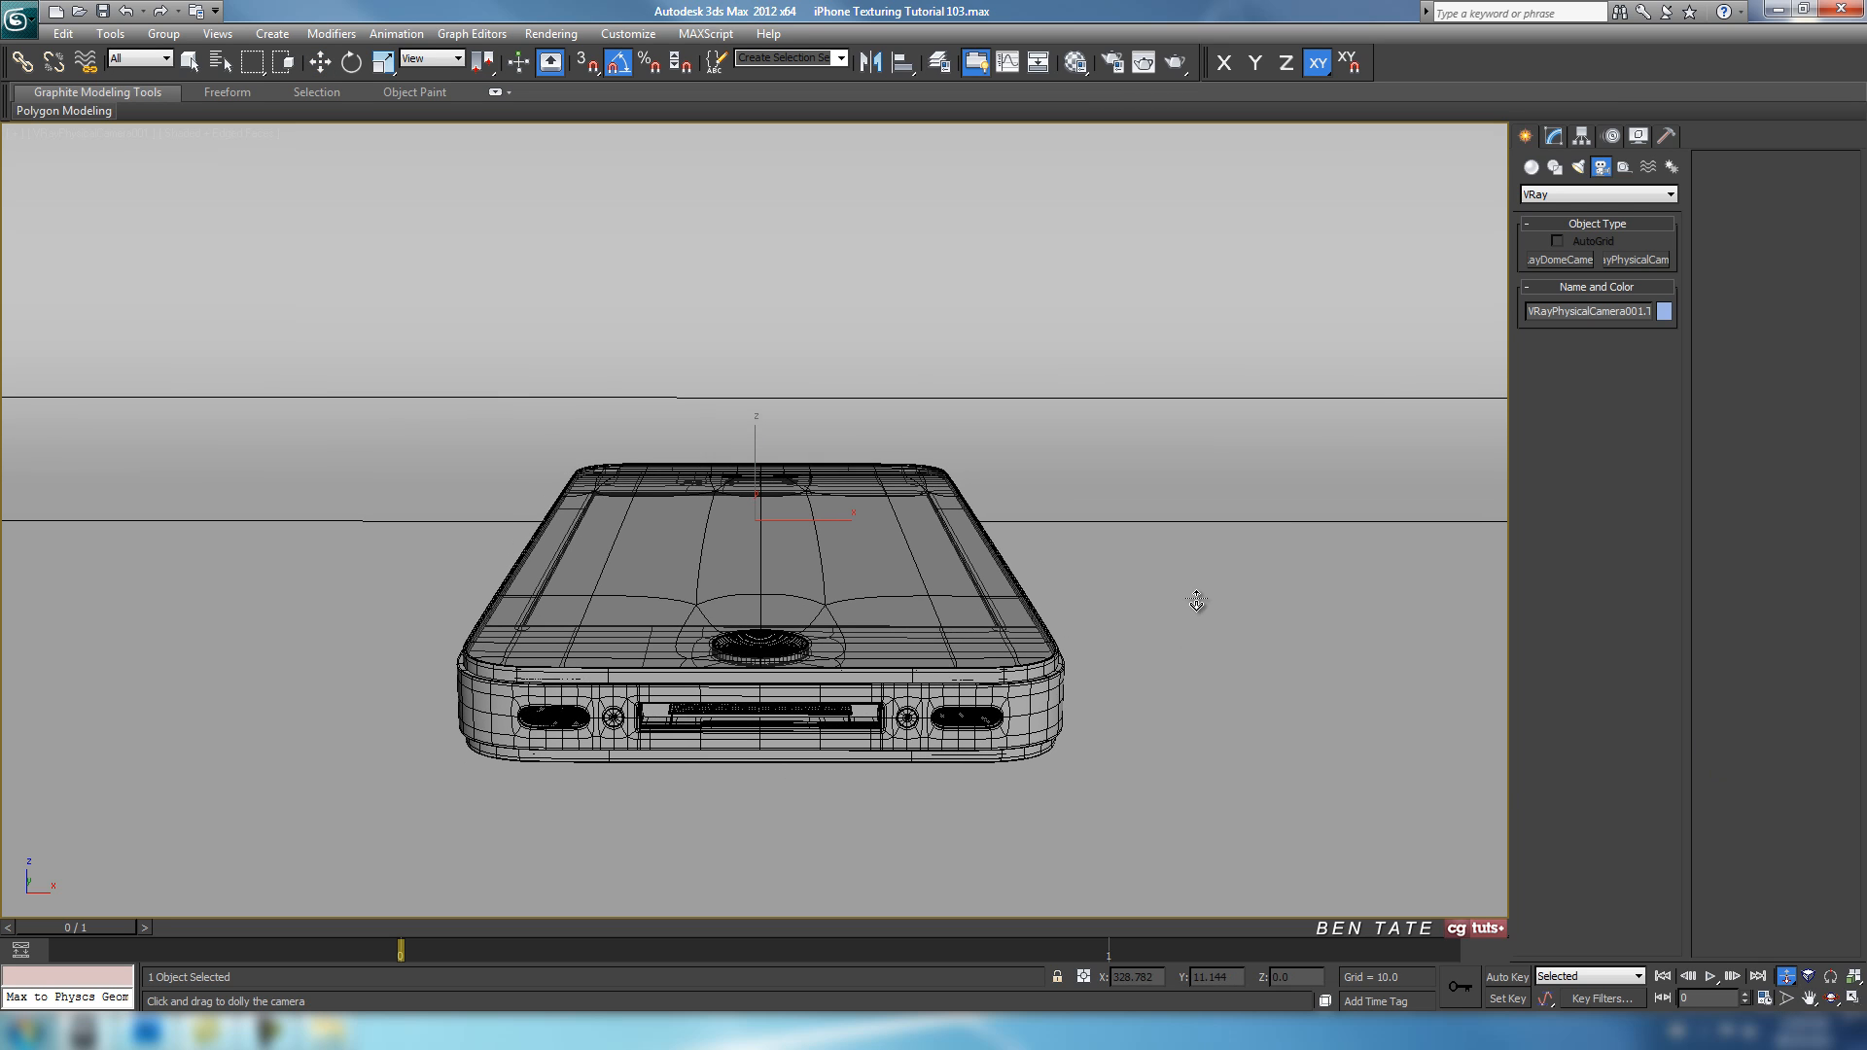
pyautogui.click(1830, 999)
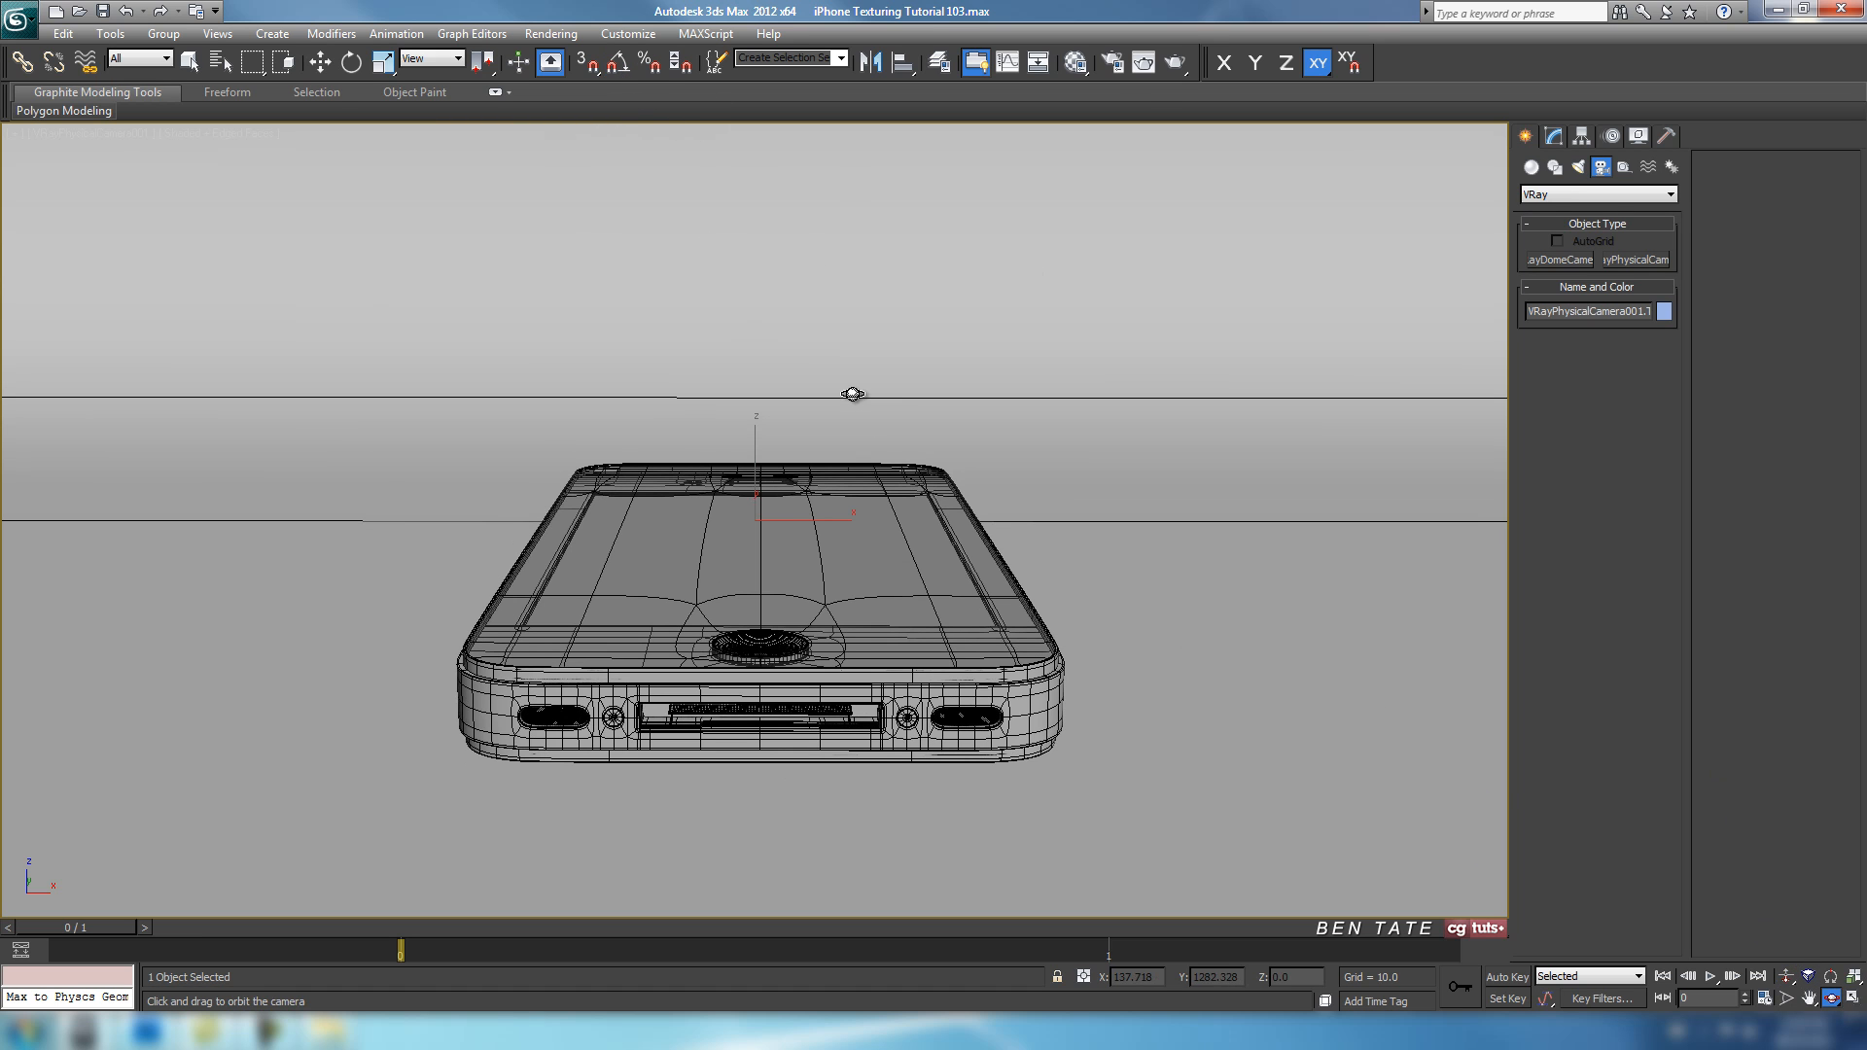
pyautogui.moveTo(855, 396); pyautogui.dragTo(923, 498)
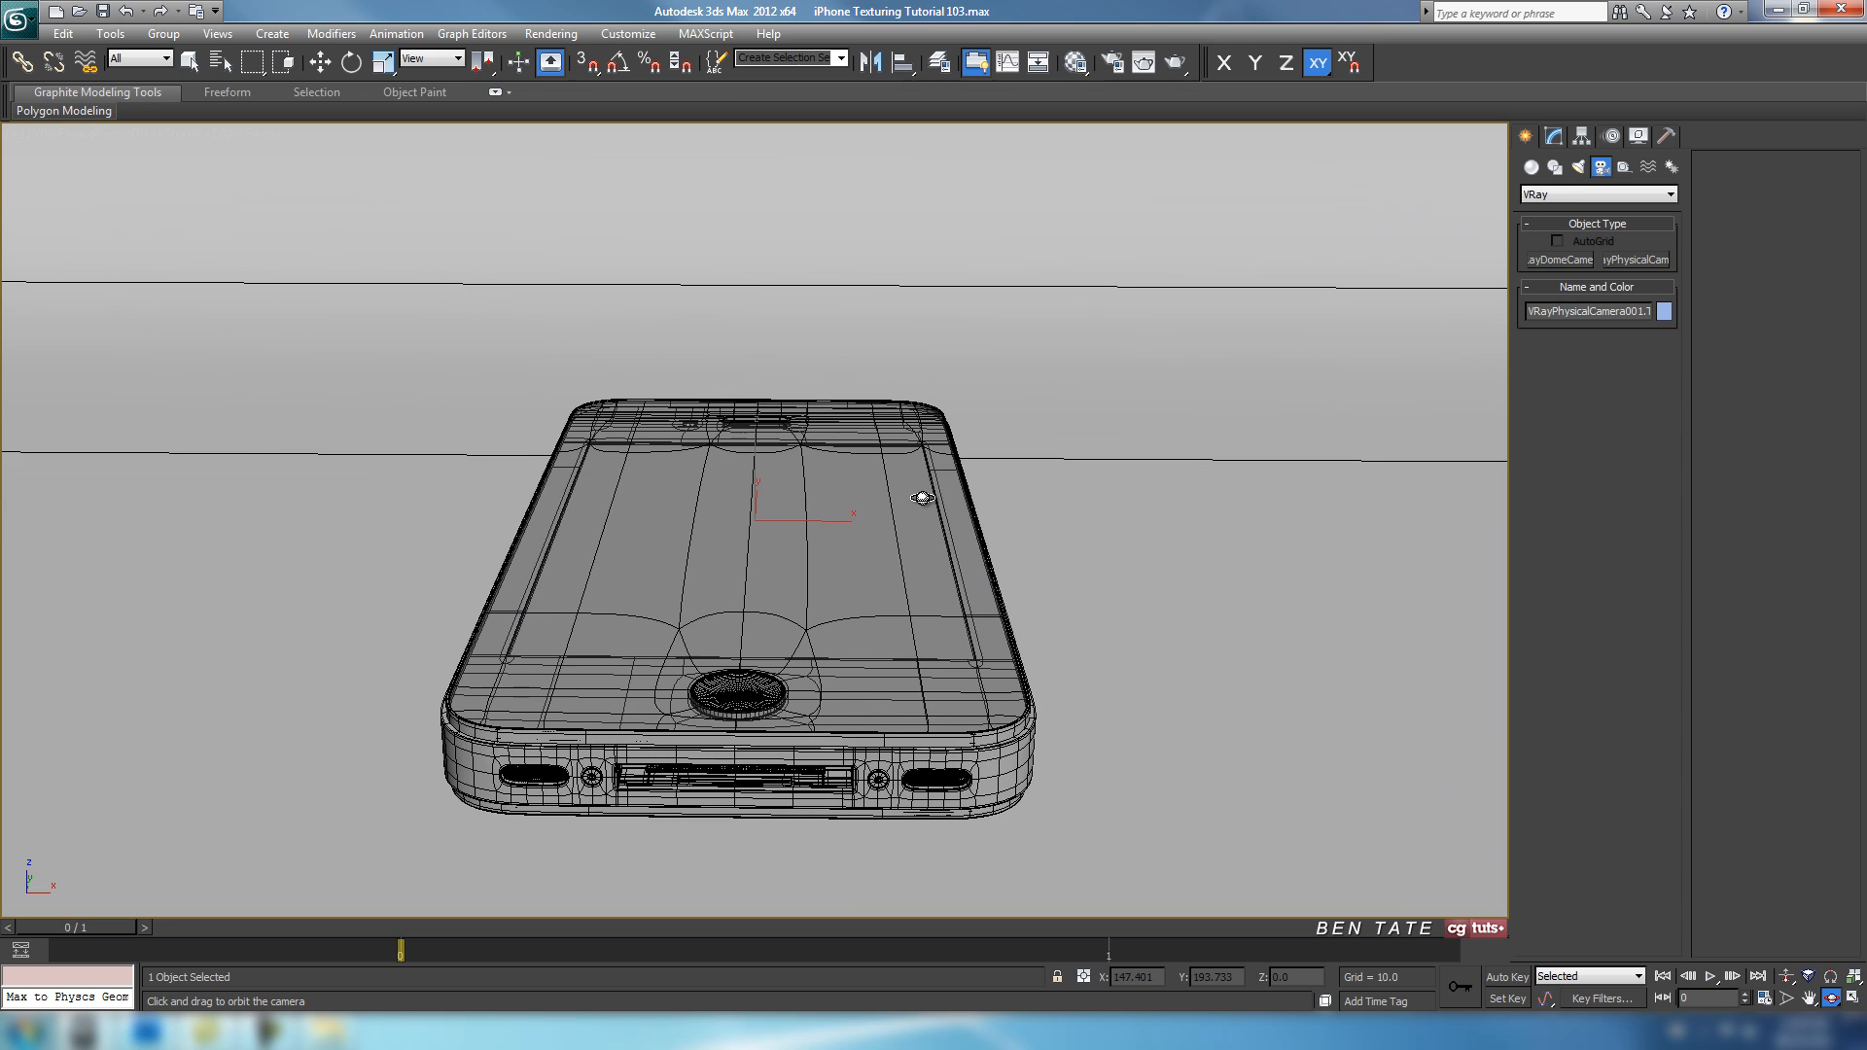
# Shift the camera framing slightly and rotate the iPhone group about its Z axis so it lies diagonally in the camera view.
pyautogui.moveTo(950, 492); pyautogui.dragTo(958, 485, button='middle')
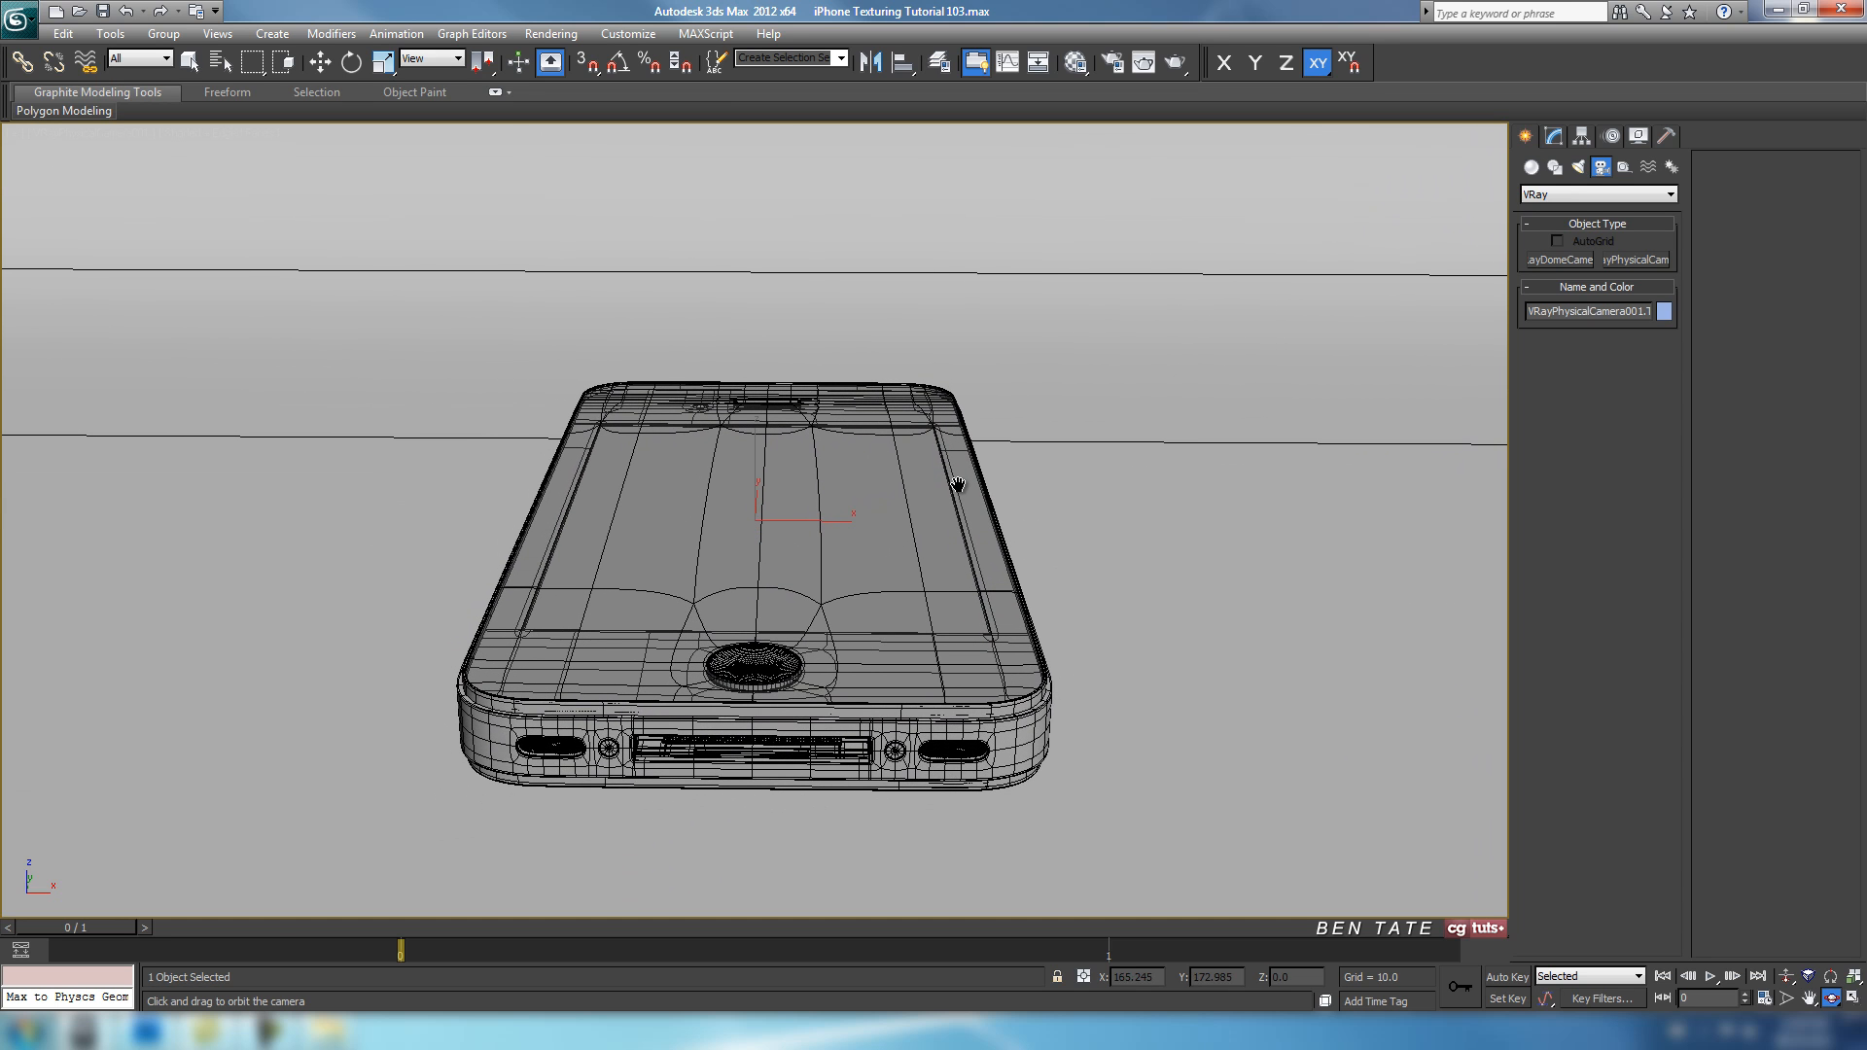
pyautogui.click(321, 62)
pyautogui.click(857, 500)
pyautogui.press('e')
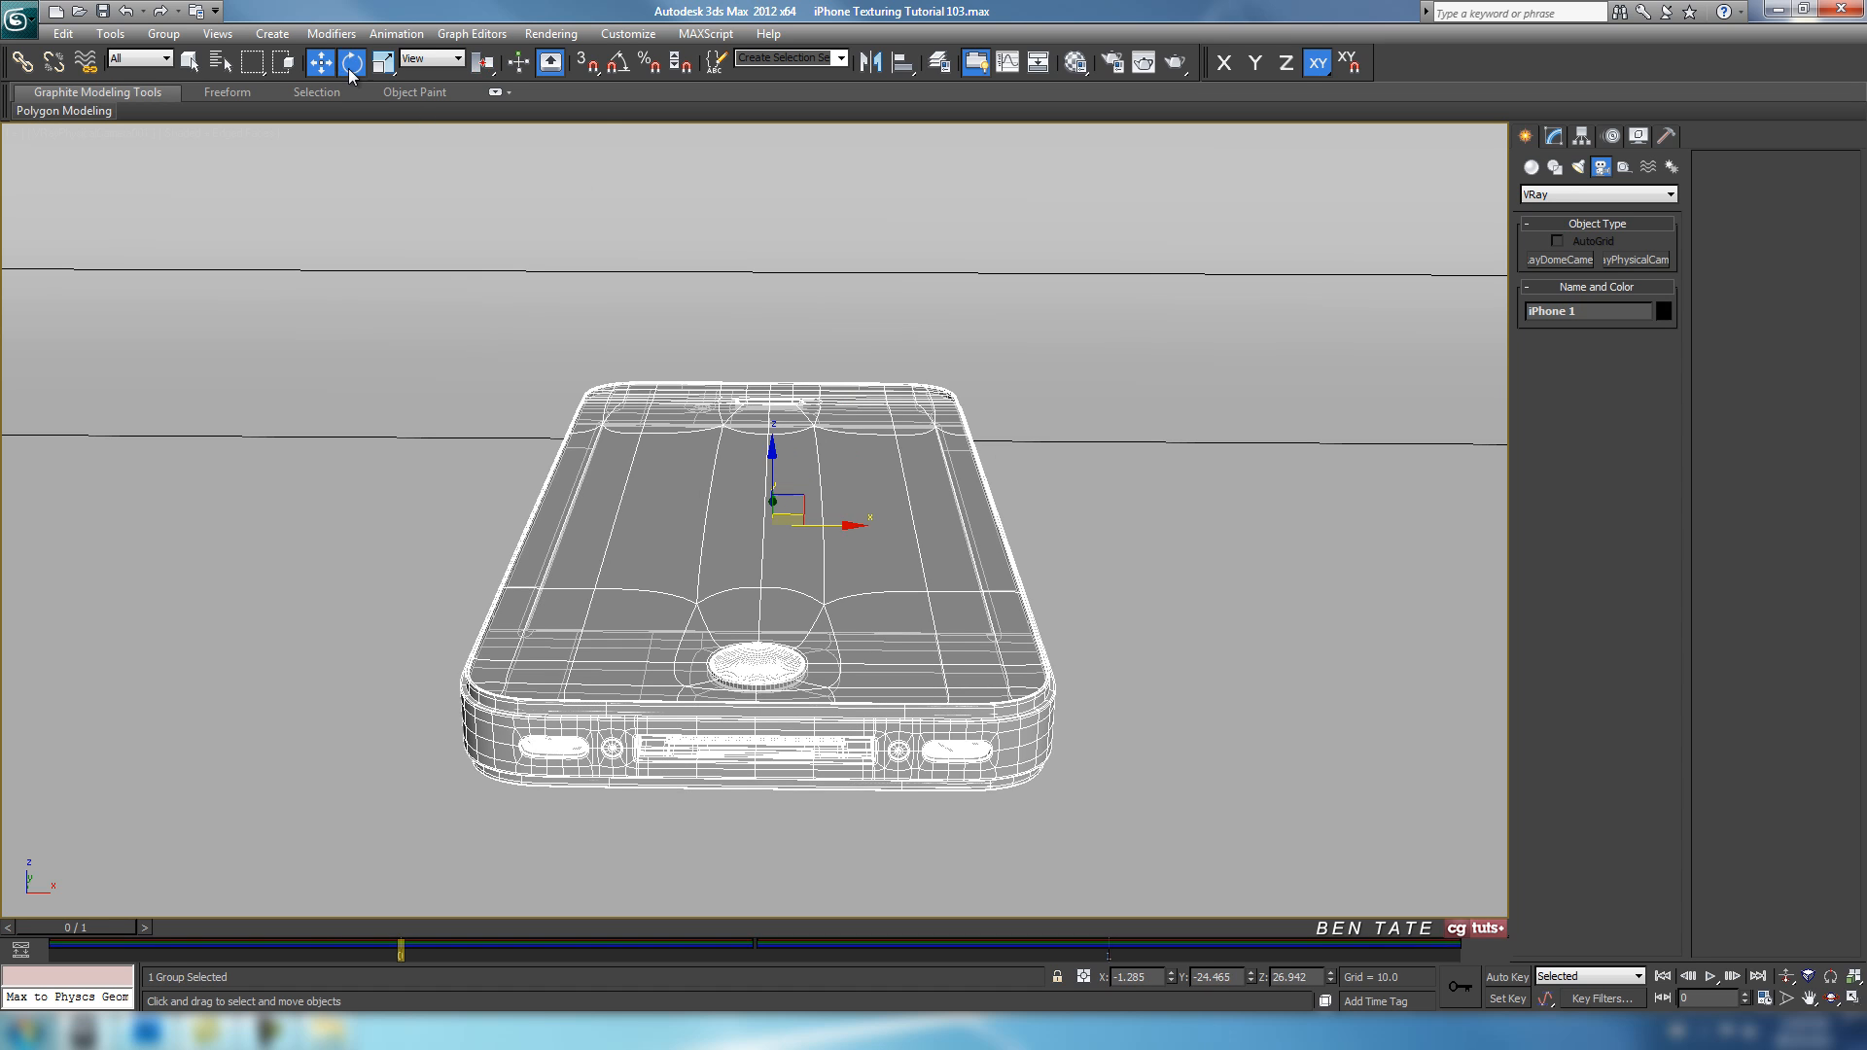
pyautogui.moveTo(744, 549); pyautogui.dragTo(800, 560)
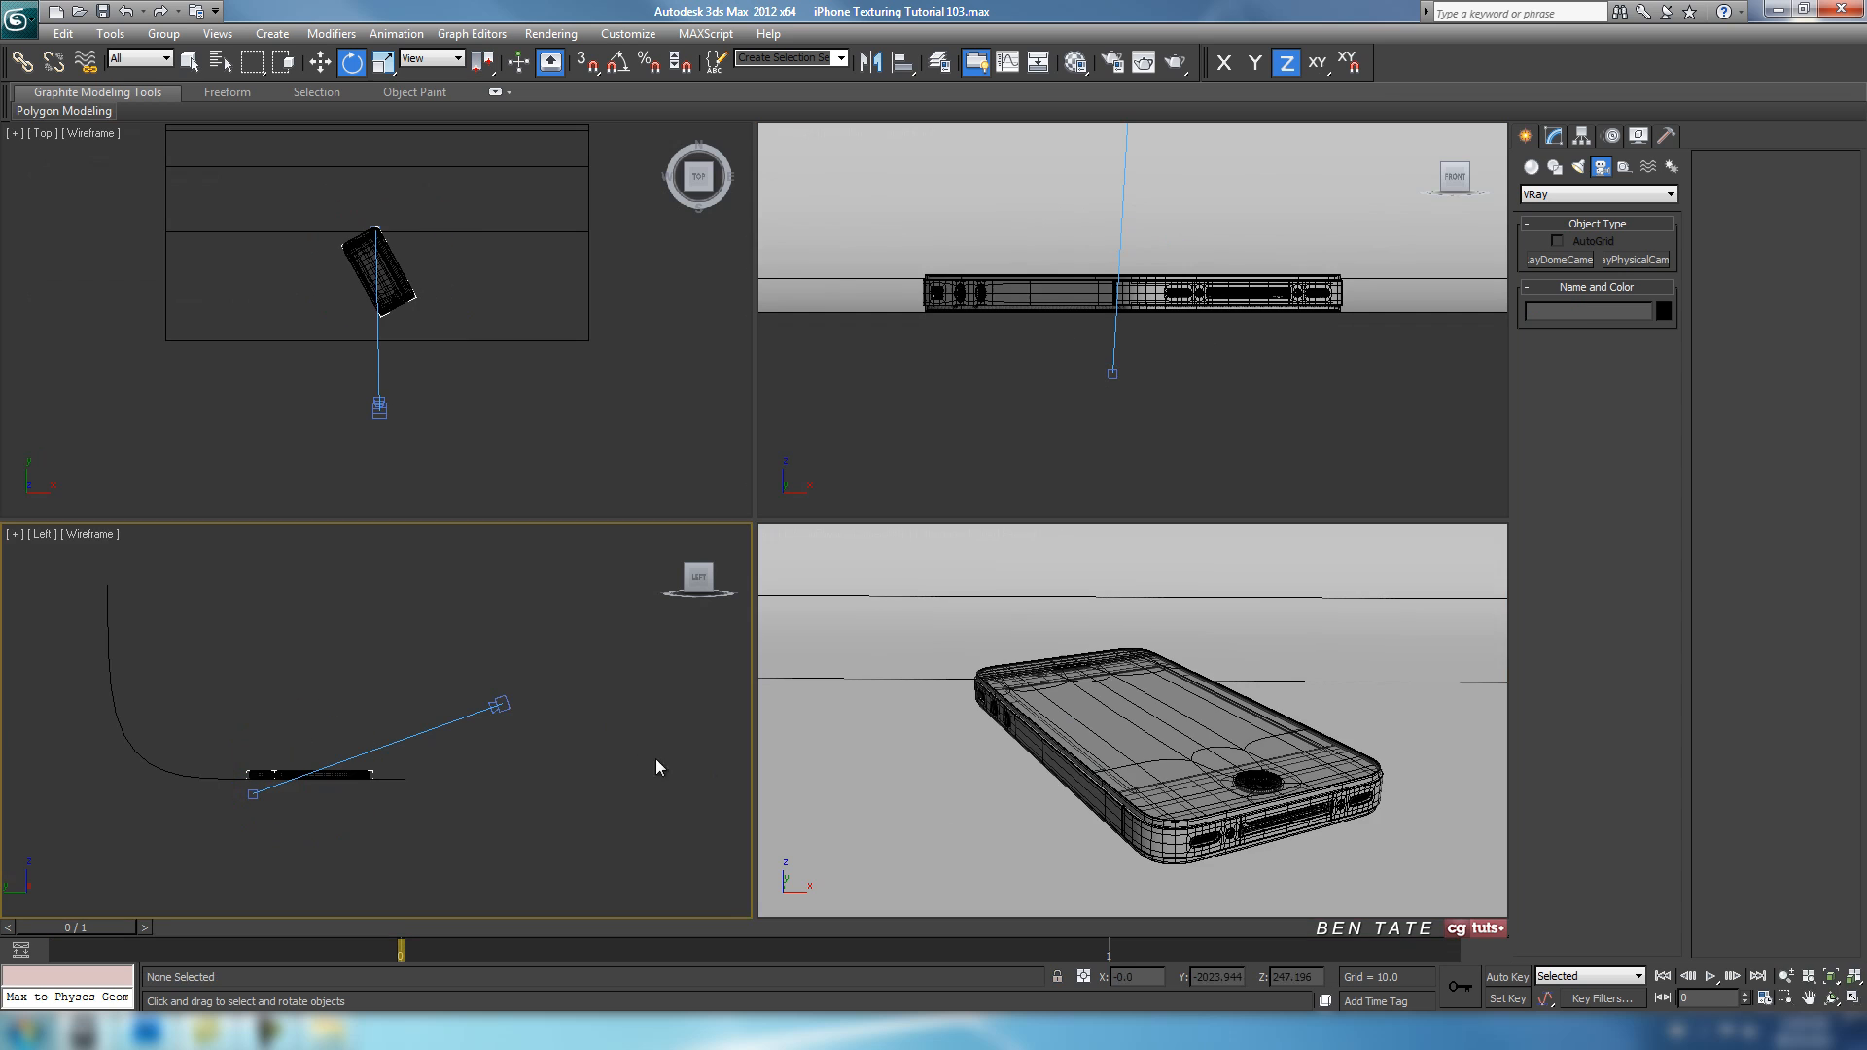
# Render a test frame of the maximized VRayPhysicalCamera001 view and close the rendered frame.
pyautogui.rightClick(1070, 783)
pyautogui.hotkey('alt', 'w')
pyautogui.hotkey('shift', 'q')
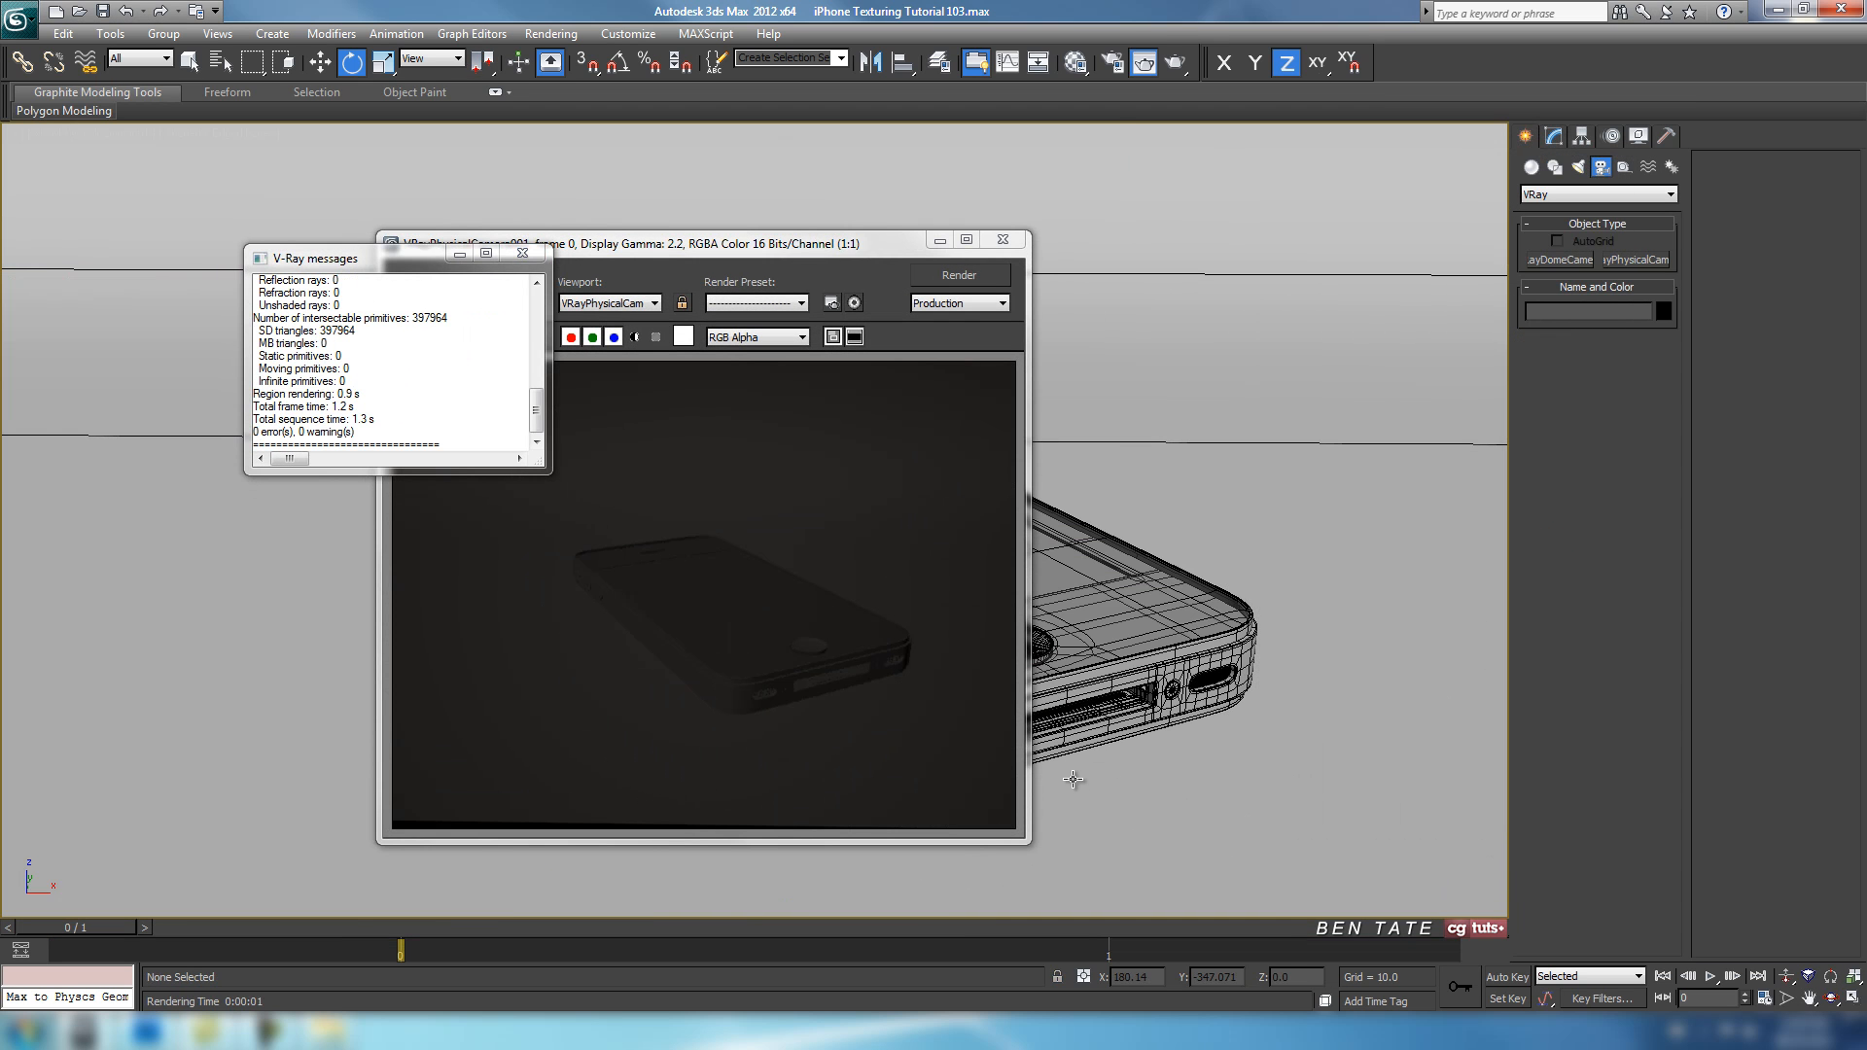
pyautogui.click(1004, 241)
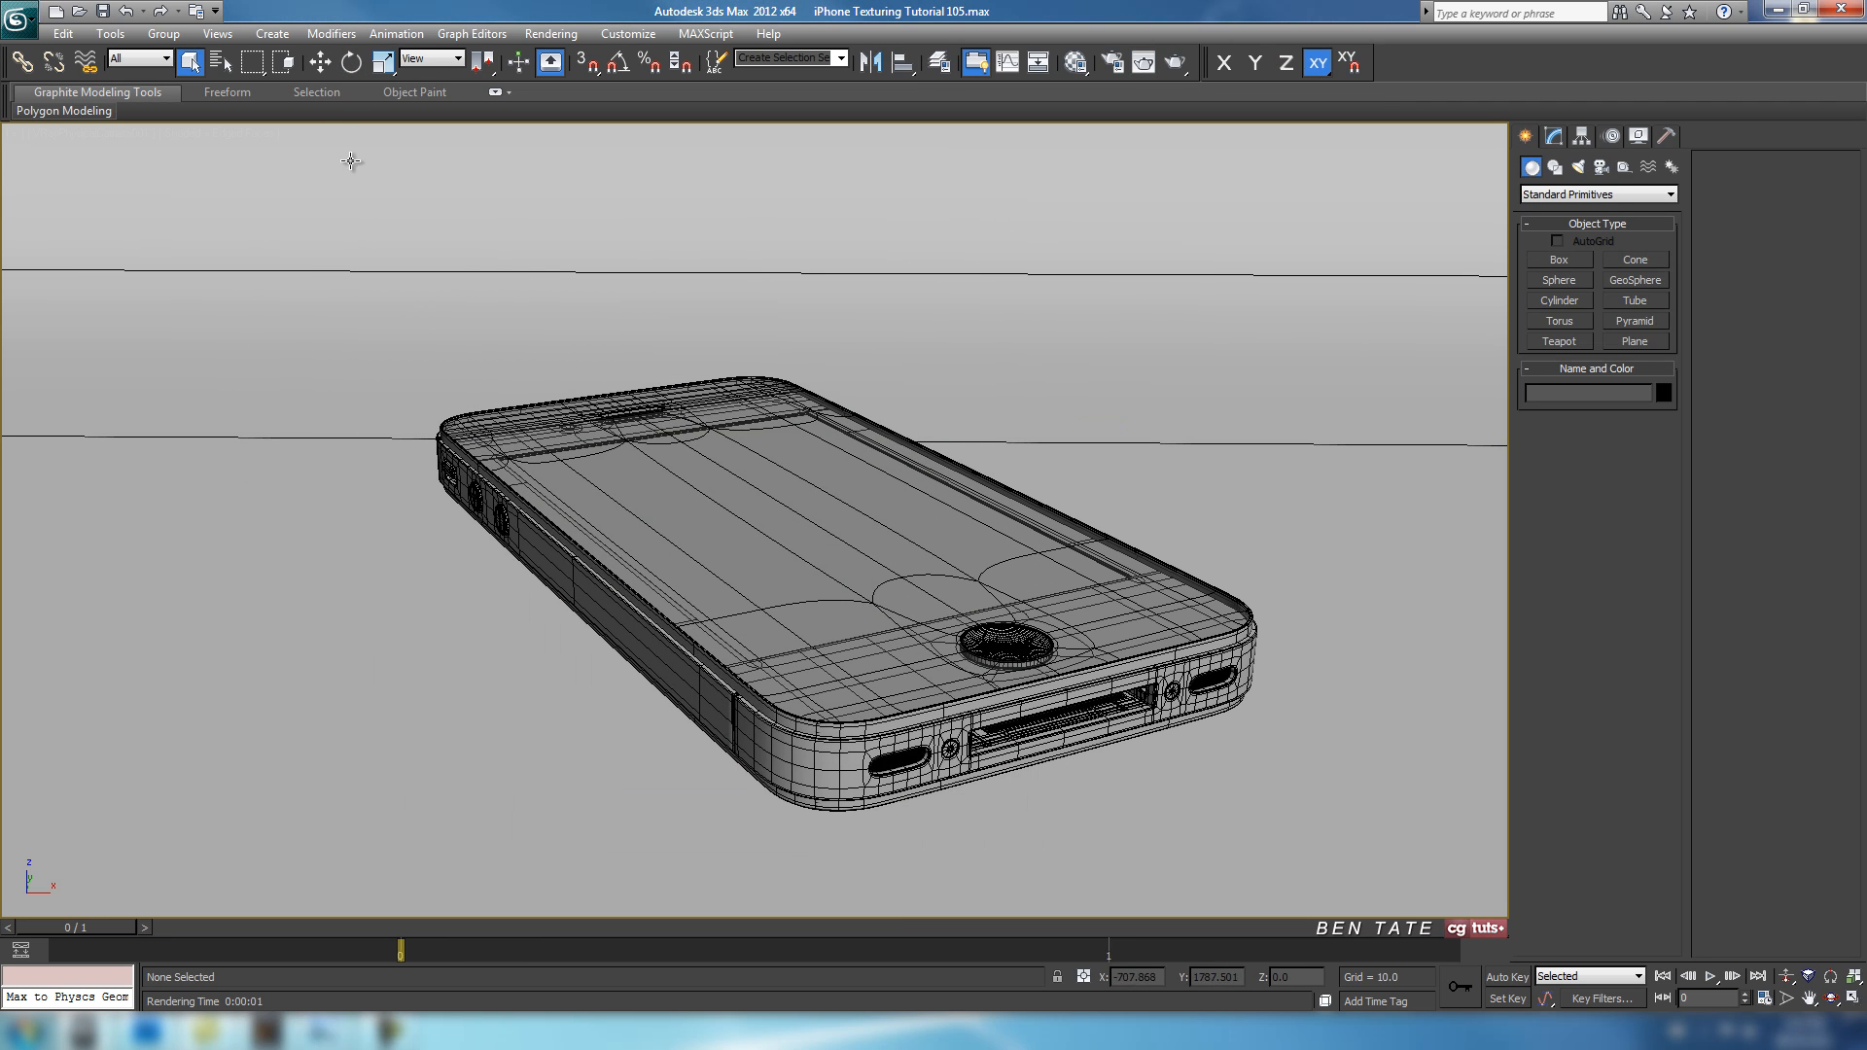
# Move the iPhone group along the X axis to about -32.
pyautogui.click(320, 63)
pyautogui.click(837, 564)
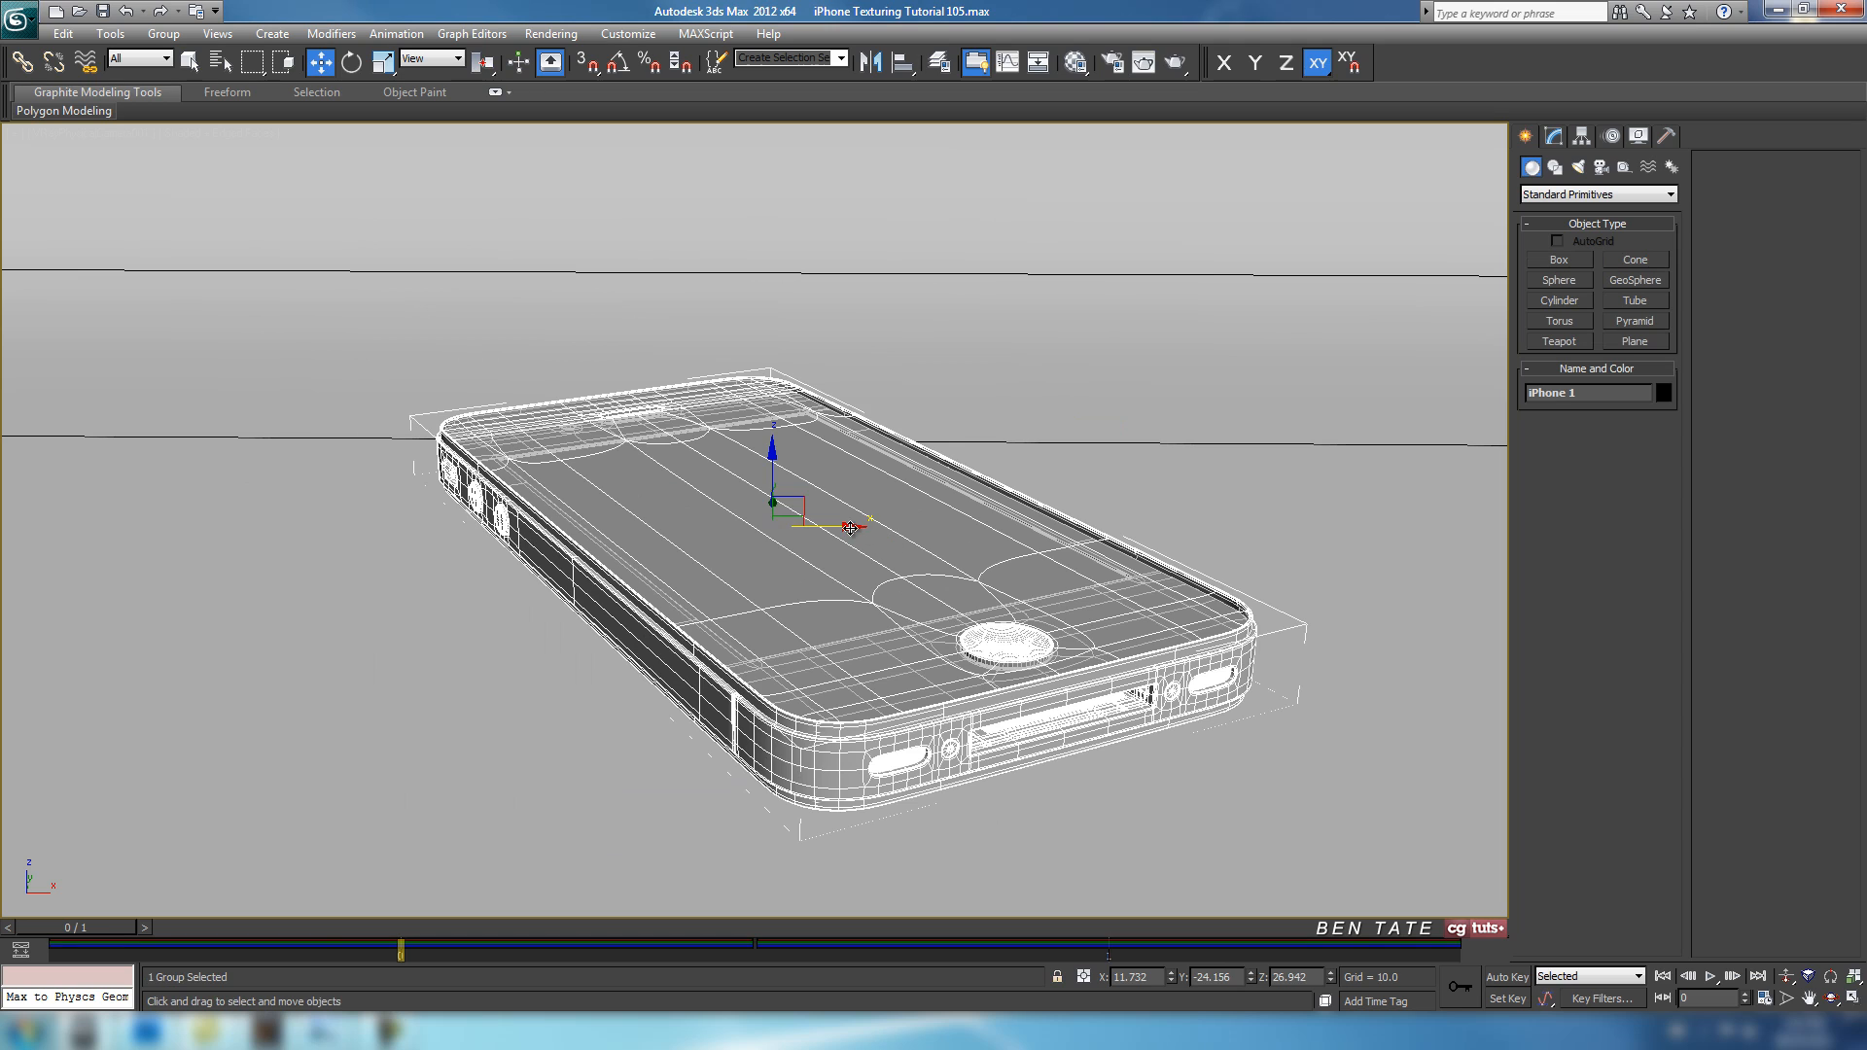
pyautogui.moveTo(858, 527); pyautogui.dragTo(791, 530)
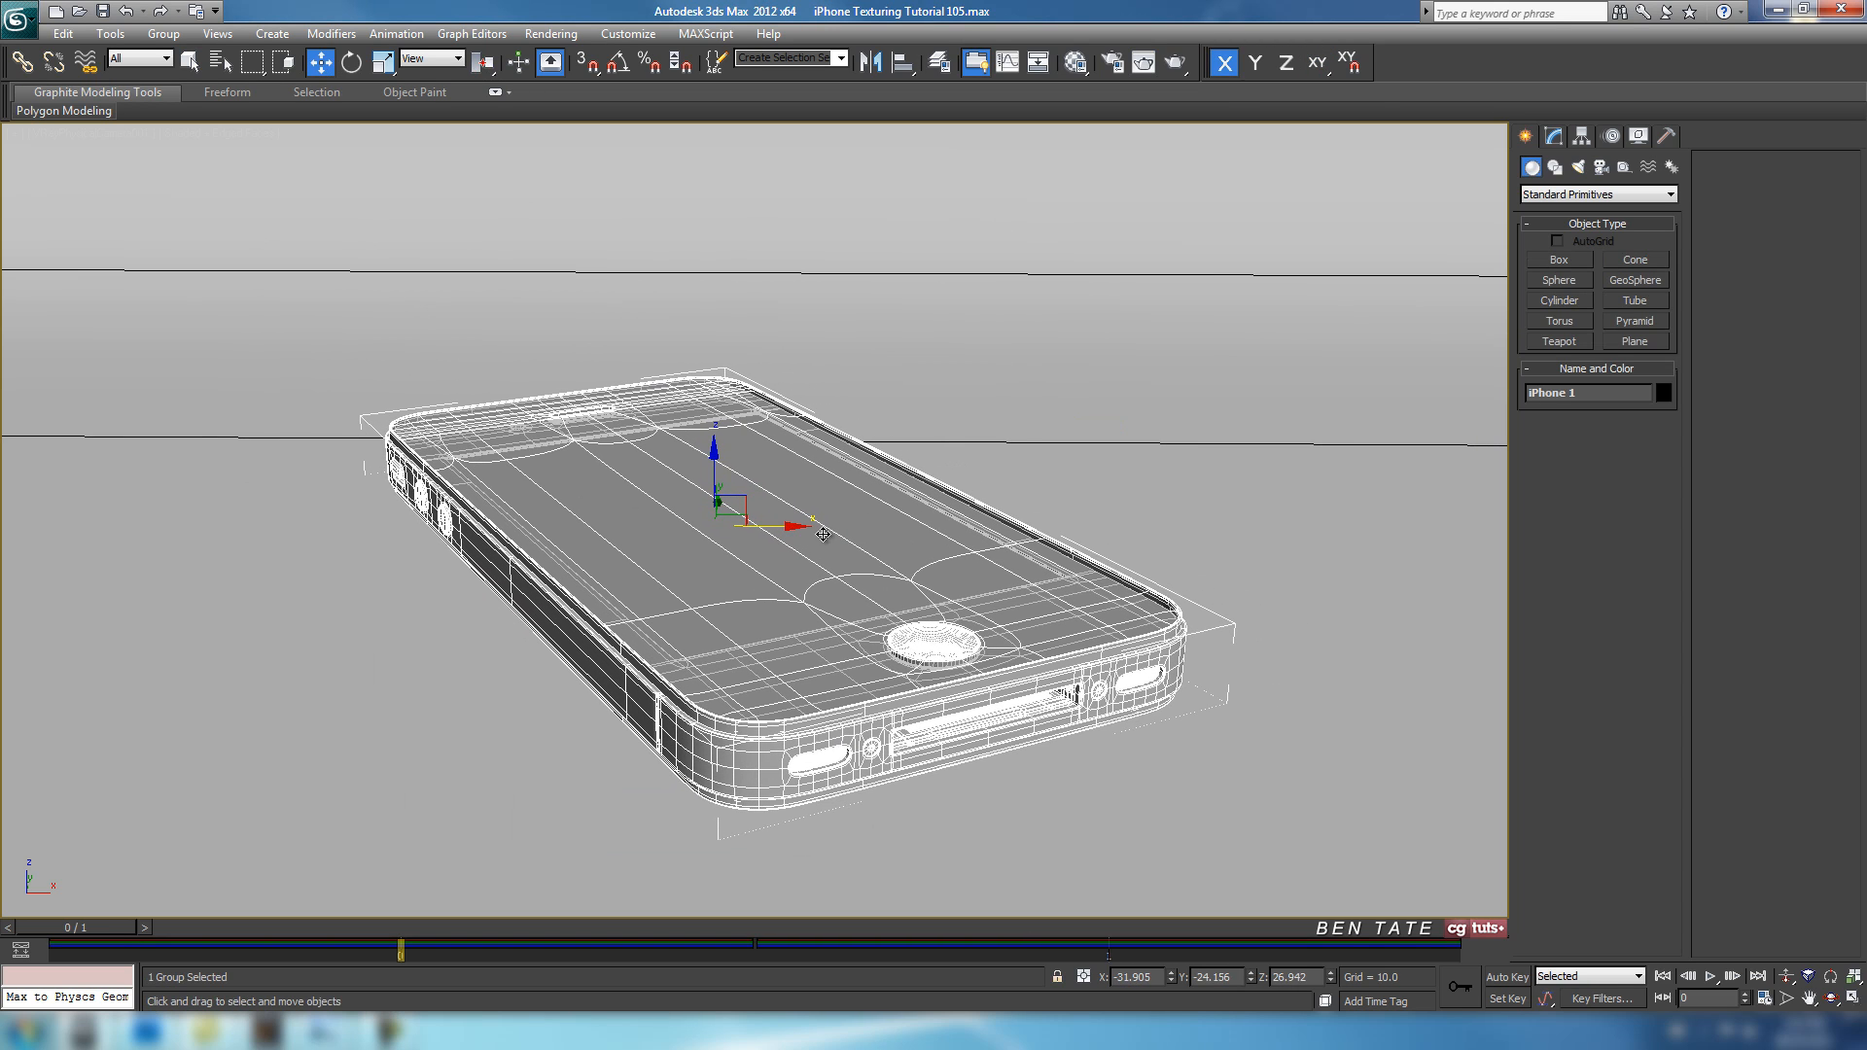
# Set the production render output size to the HDTV (video) preset at 1280x720.
pyautogui.press('F10')
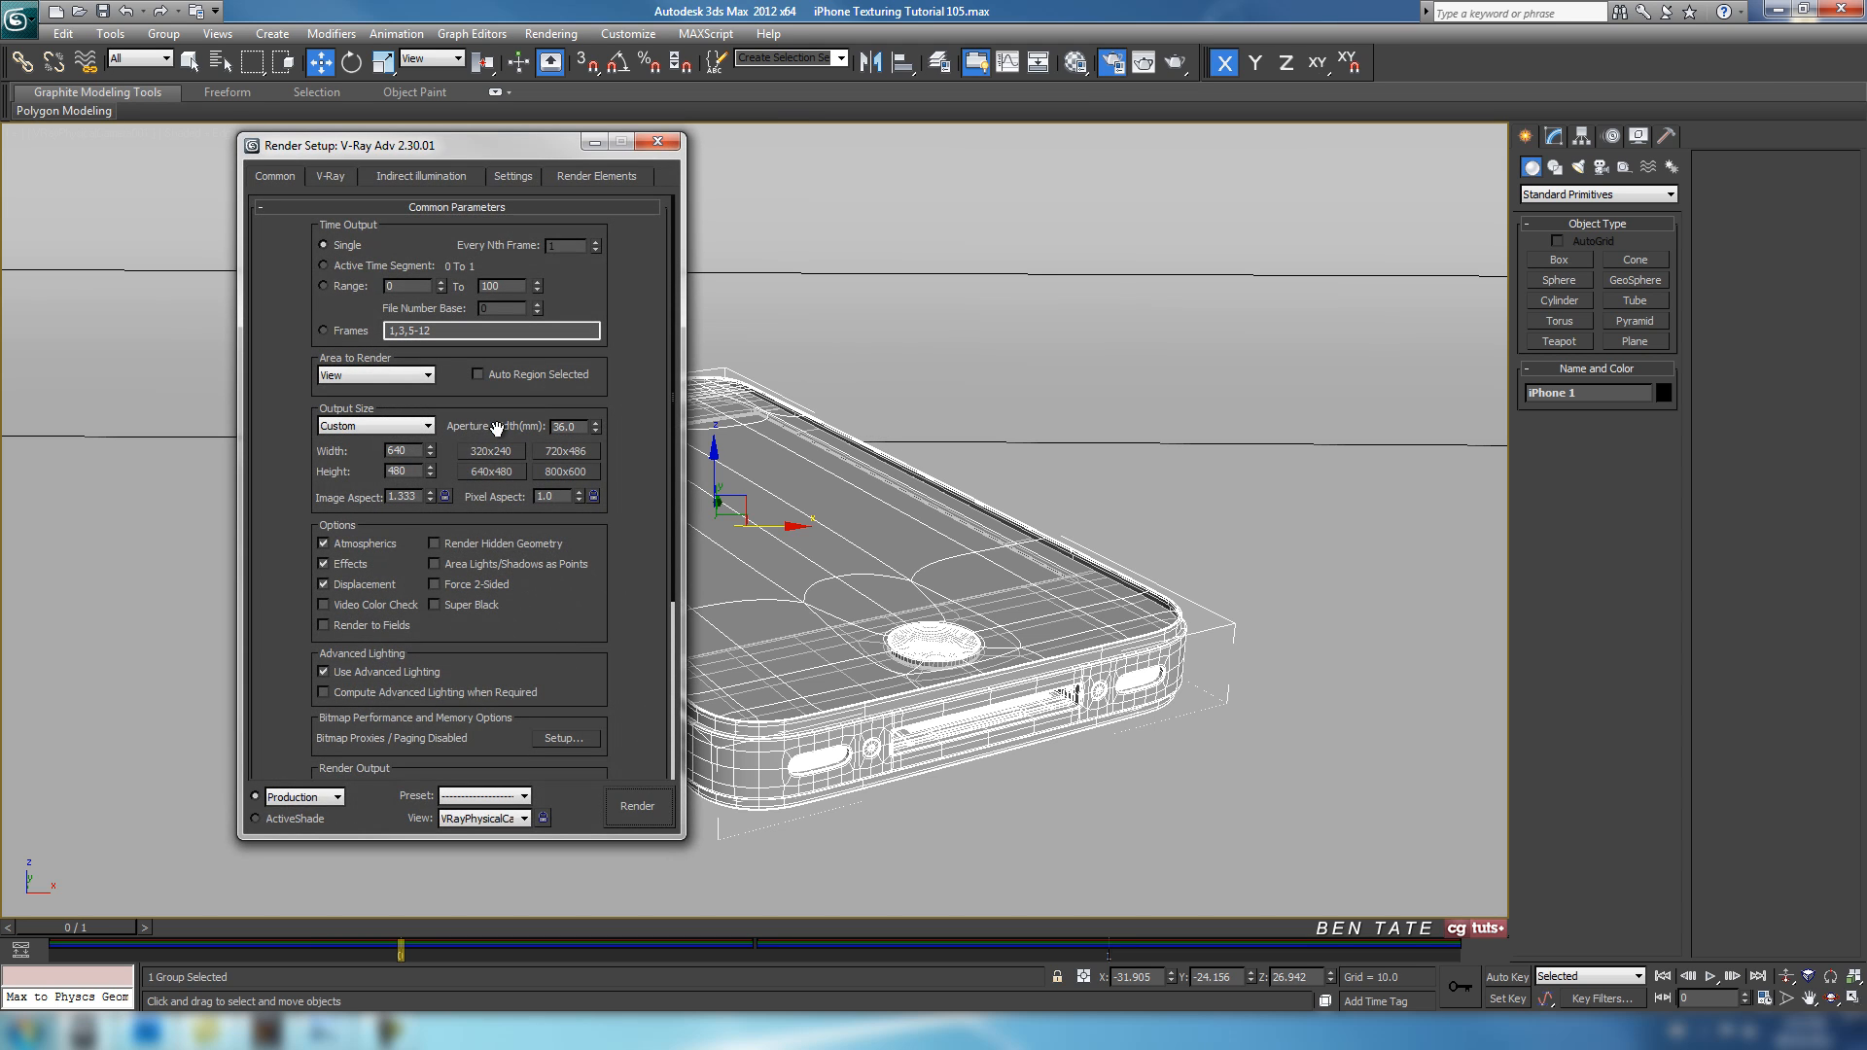
pyautogui.click(428, 427)
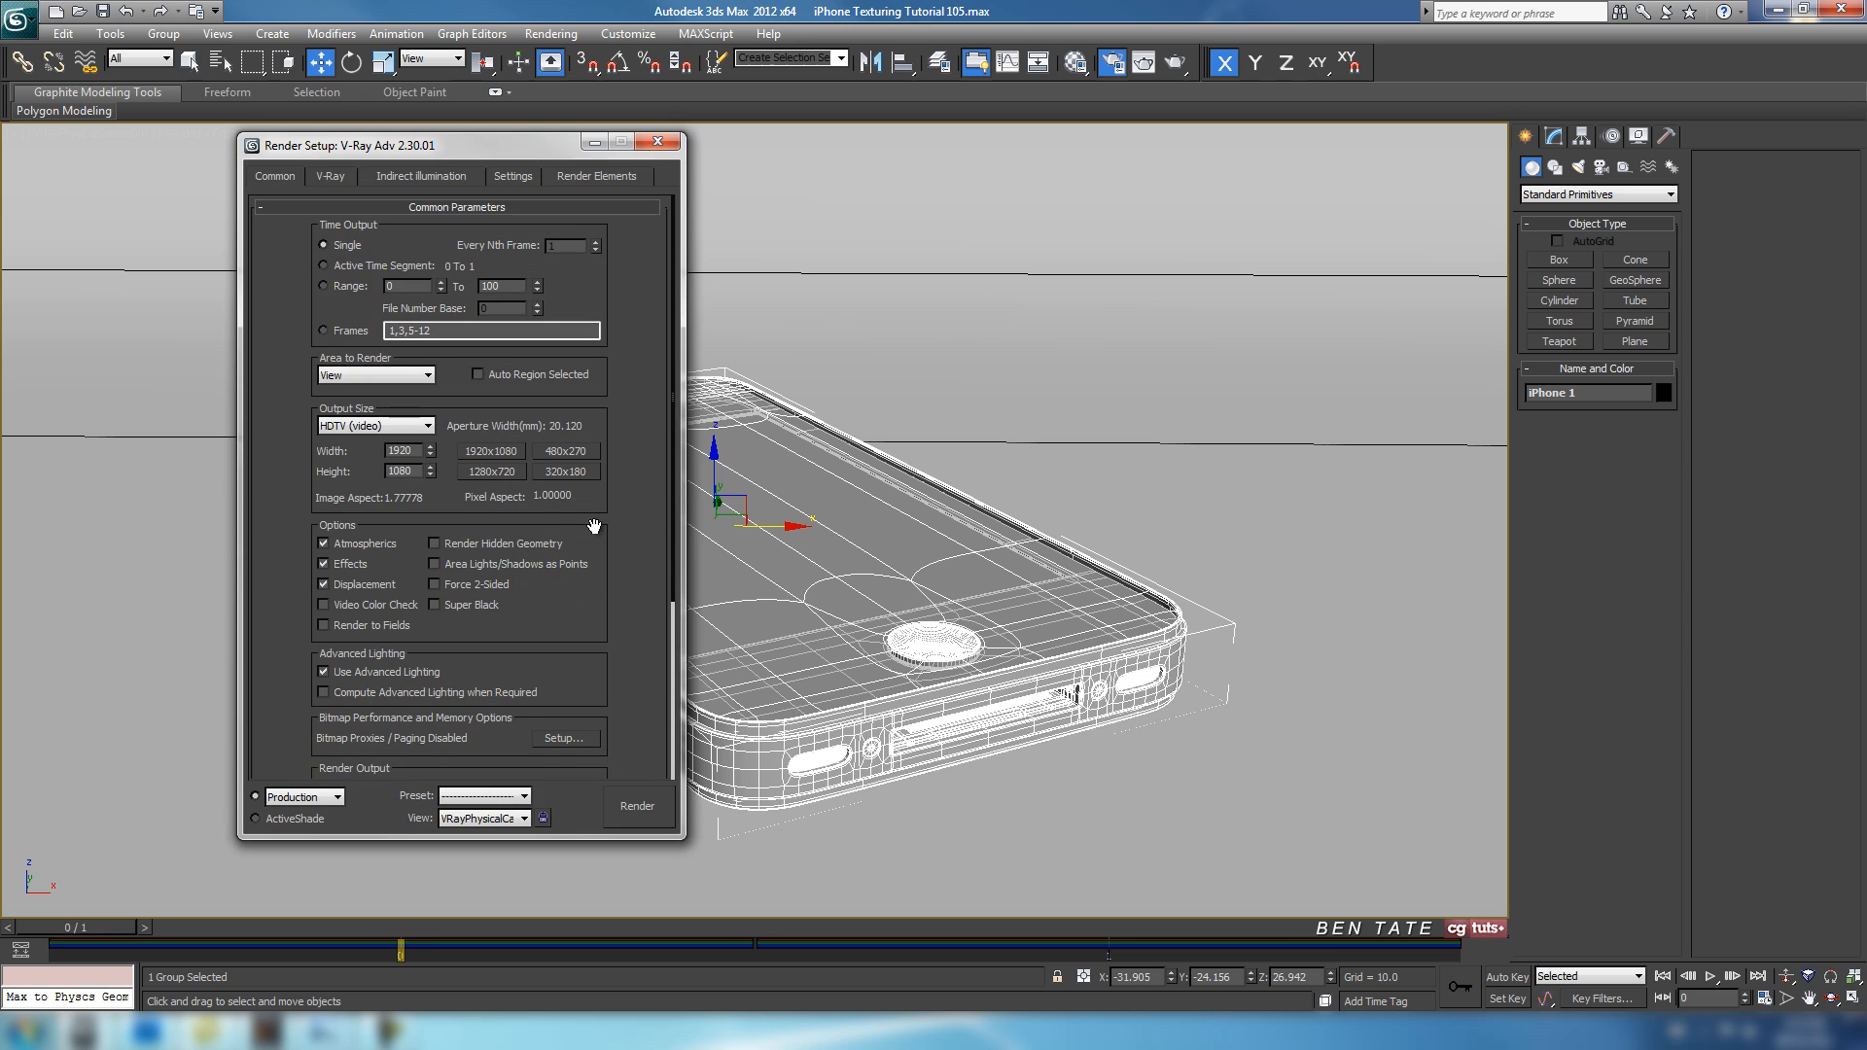
pyautogui.click(513, 474)
# Set the ActiveShade render output size to the HDTV (video) preset at 480x270.
pyautogui.click(256, 819)
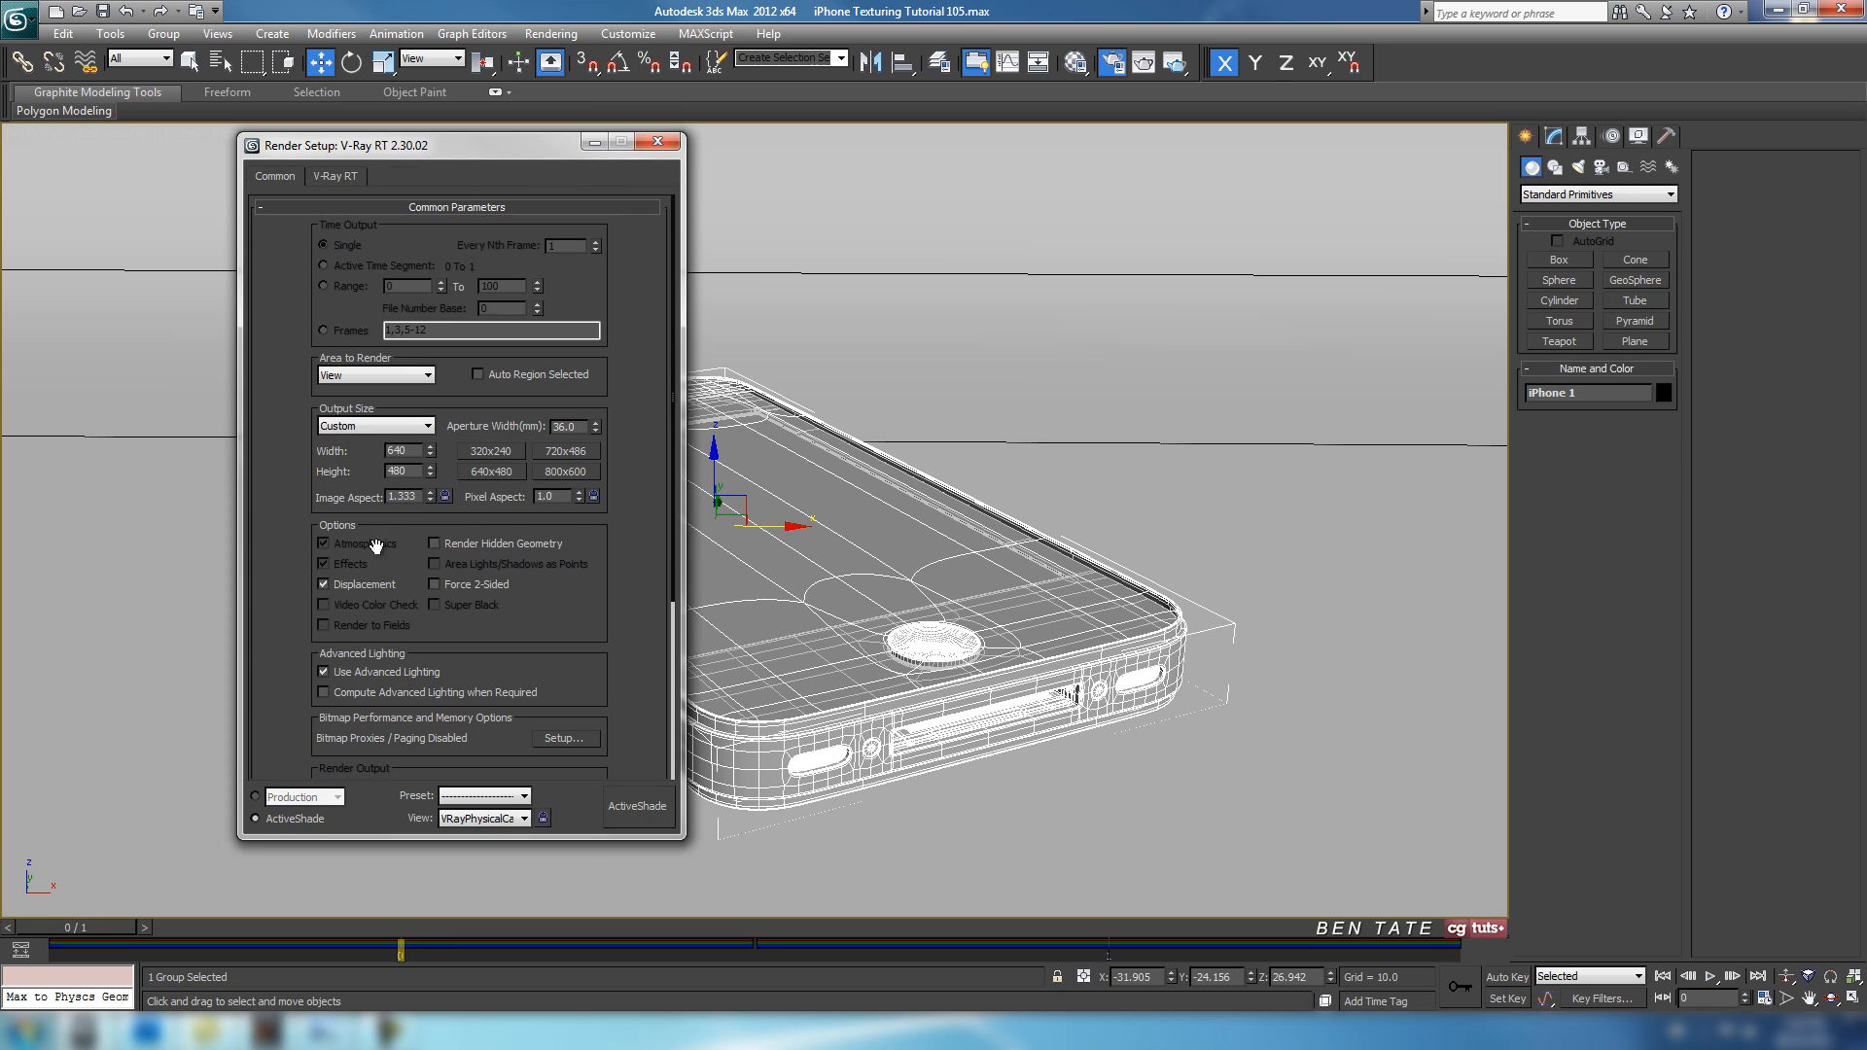
pyautogui.click(427, 426)
pyautogui.click(401, 671)
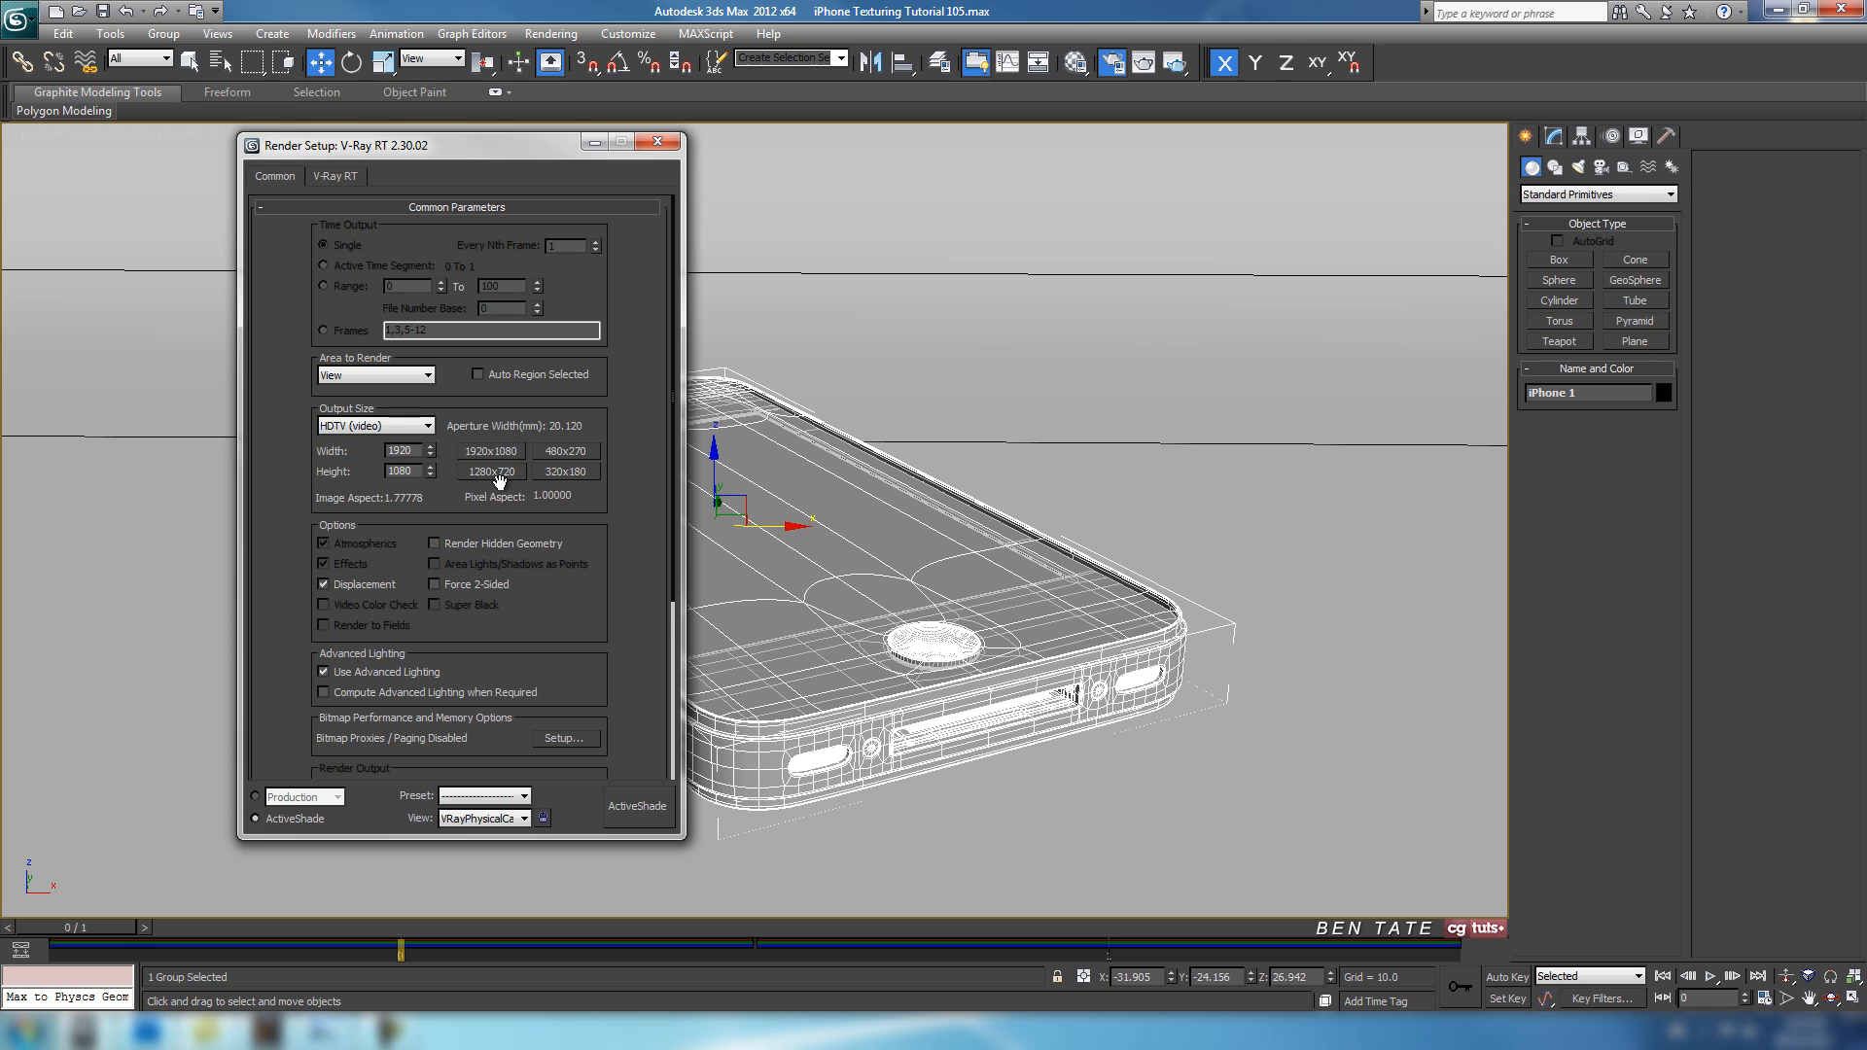
pyautogui.click(582, 455)
# Run an ActiveShade preview of the camera view in a compact window placed beside the phone, and close it.
pyautogui.moveTo(525, 146); pyautogui.dragTo(352, 140)
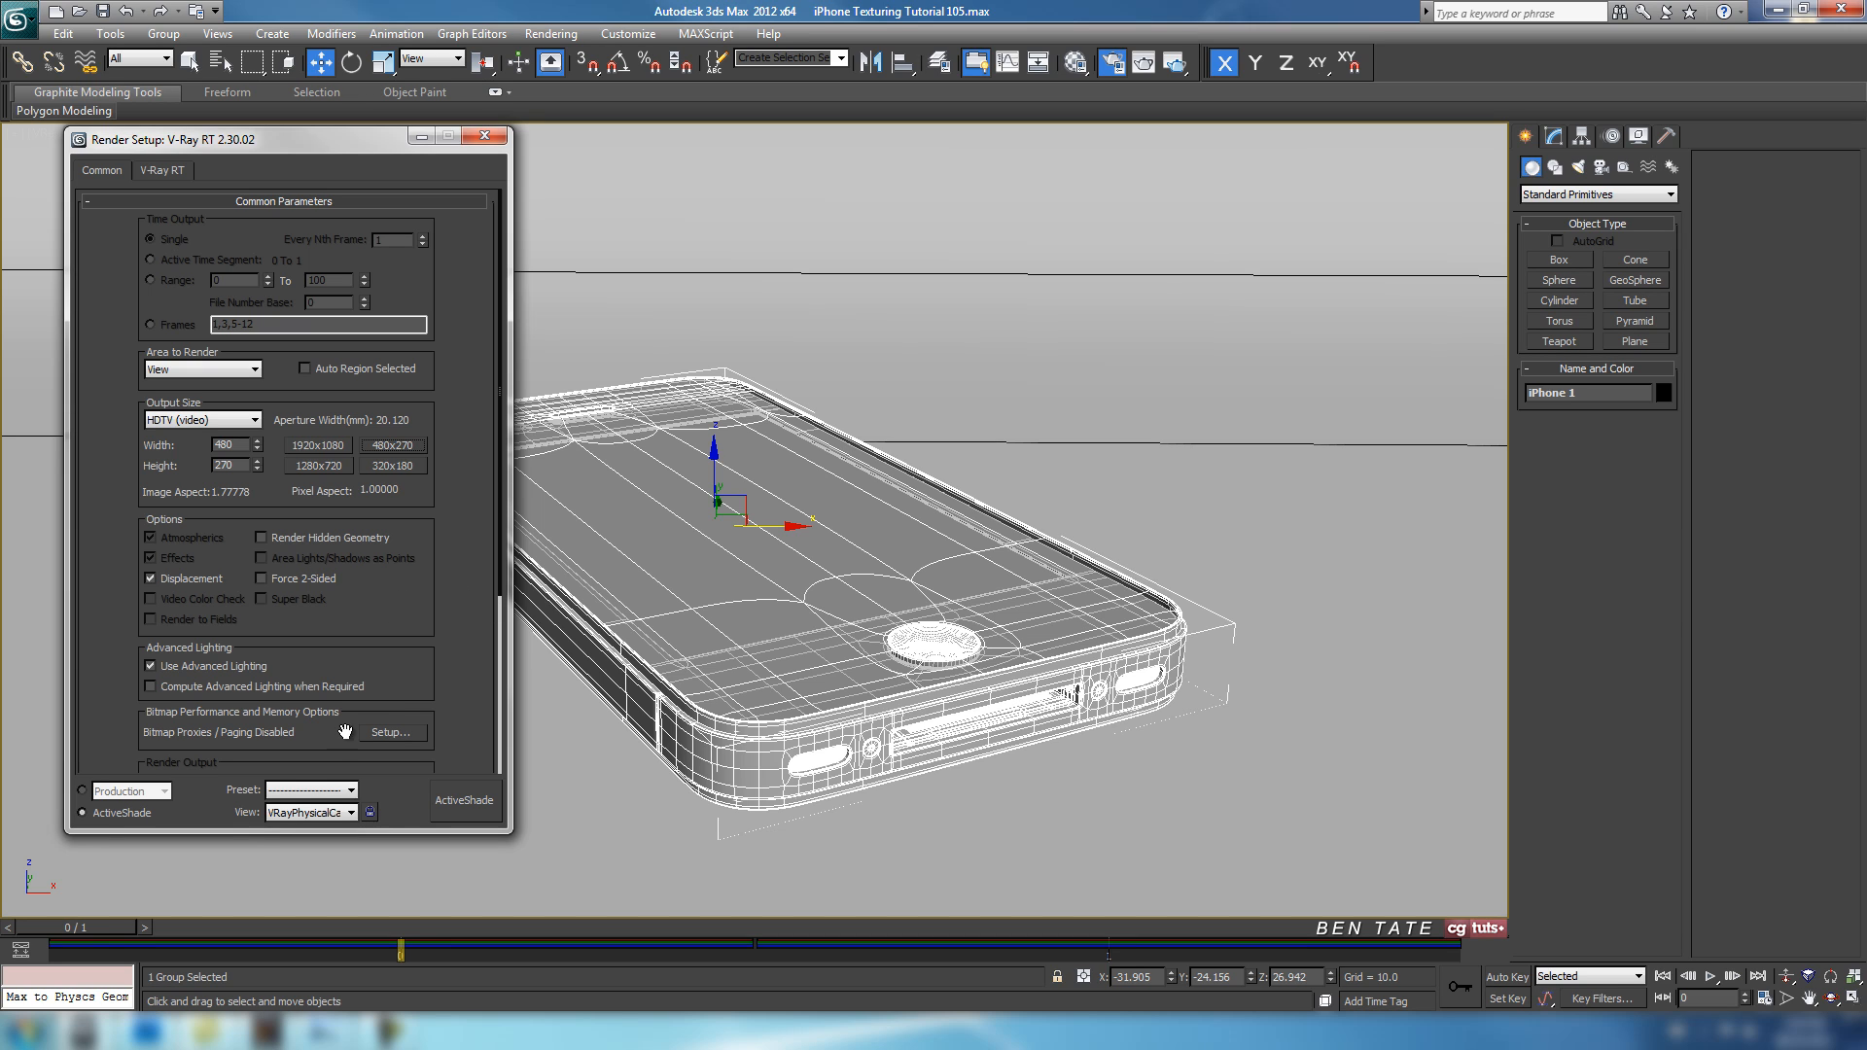
pyautogui.moveTo(358, 148); pyautogui.dragTo(329, 154)
pyautogui.click(443, 821)
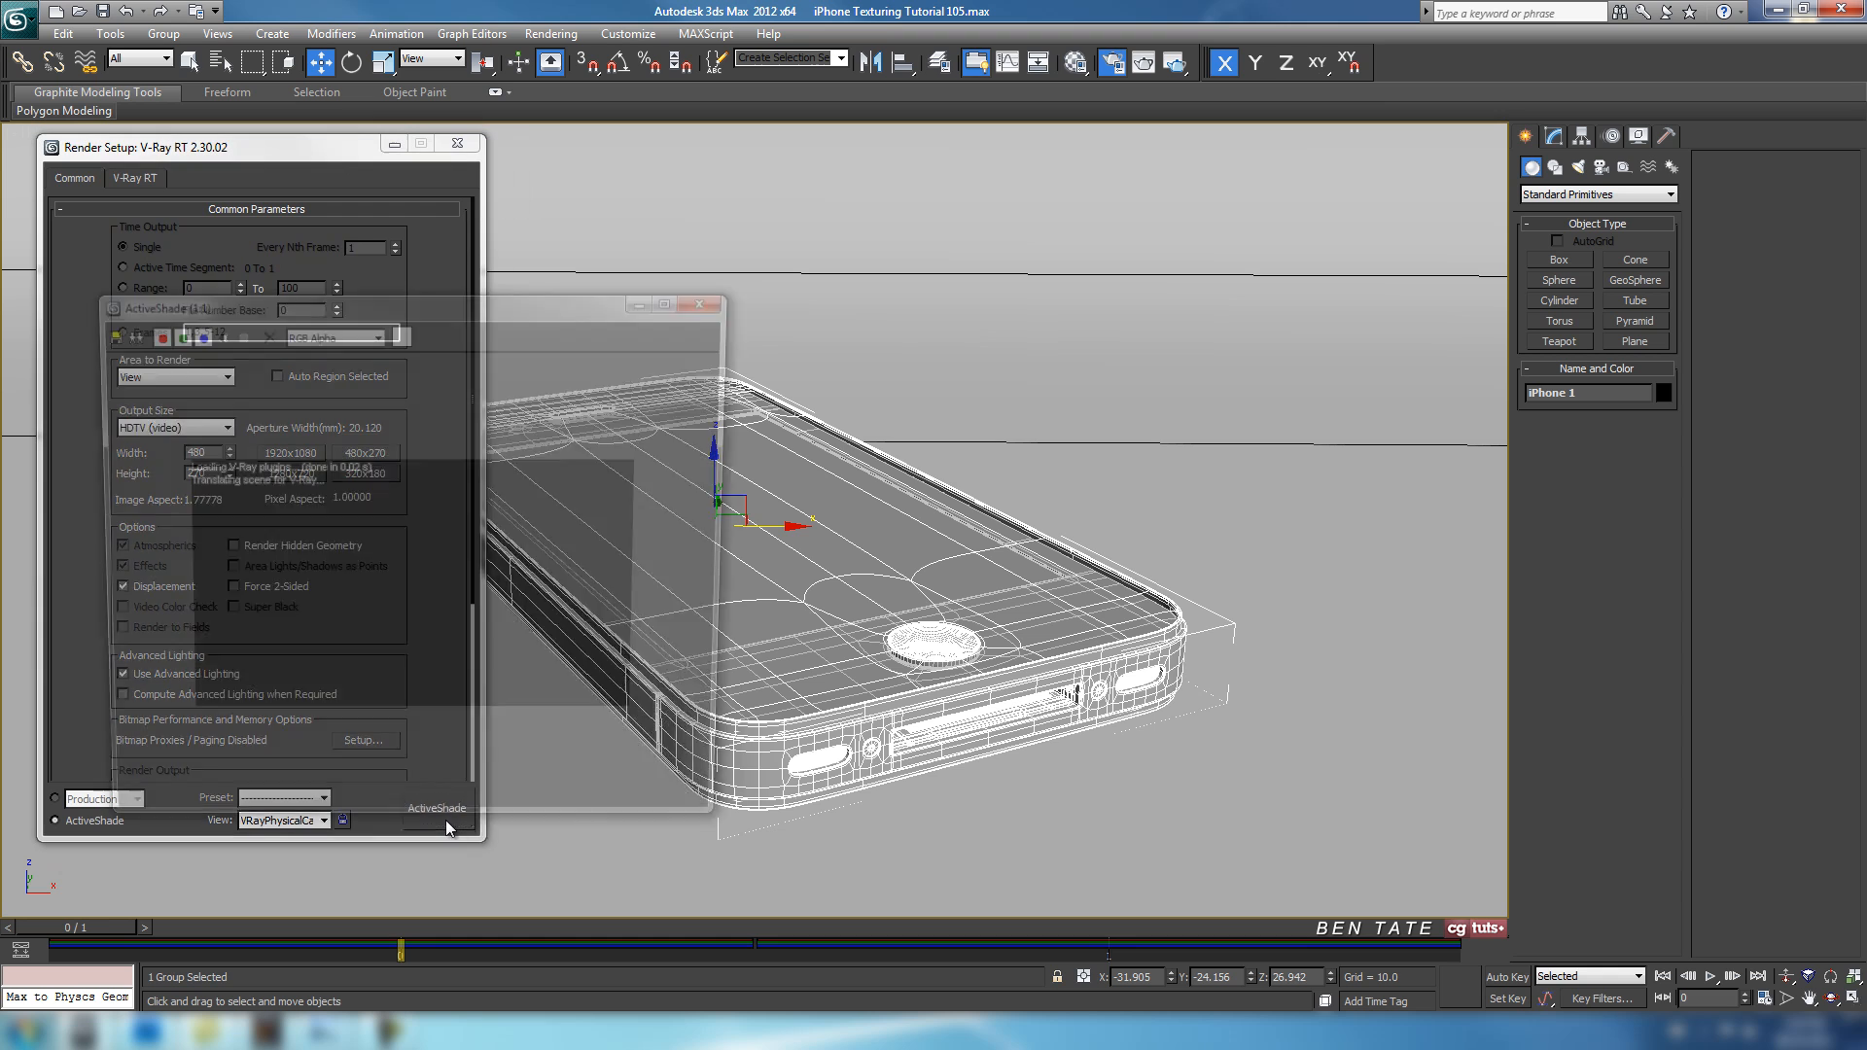
pyautogui.moveTo(735, 837); pyautogui.dragTo(584, 665)
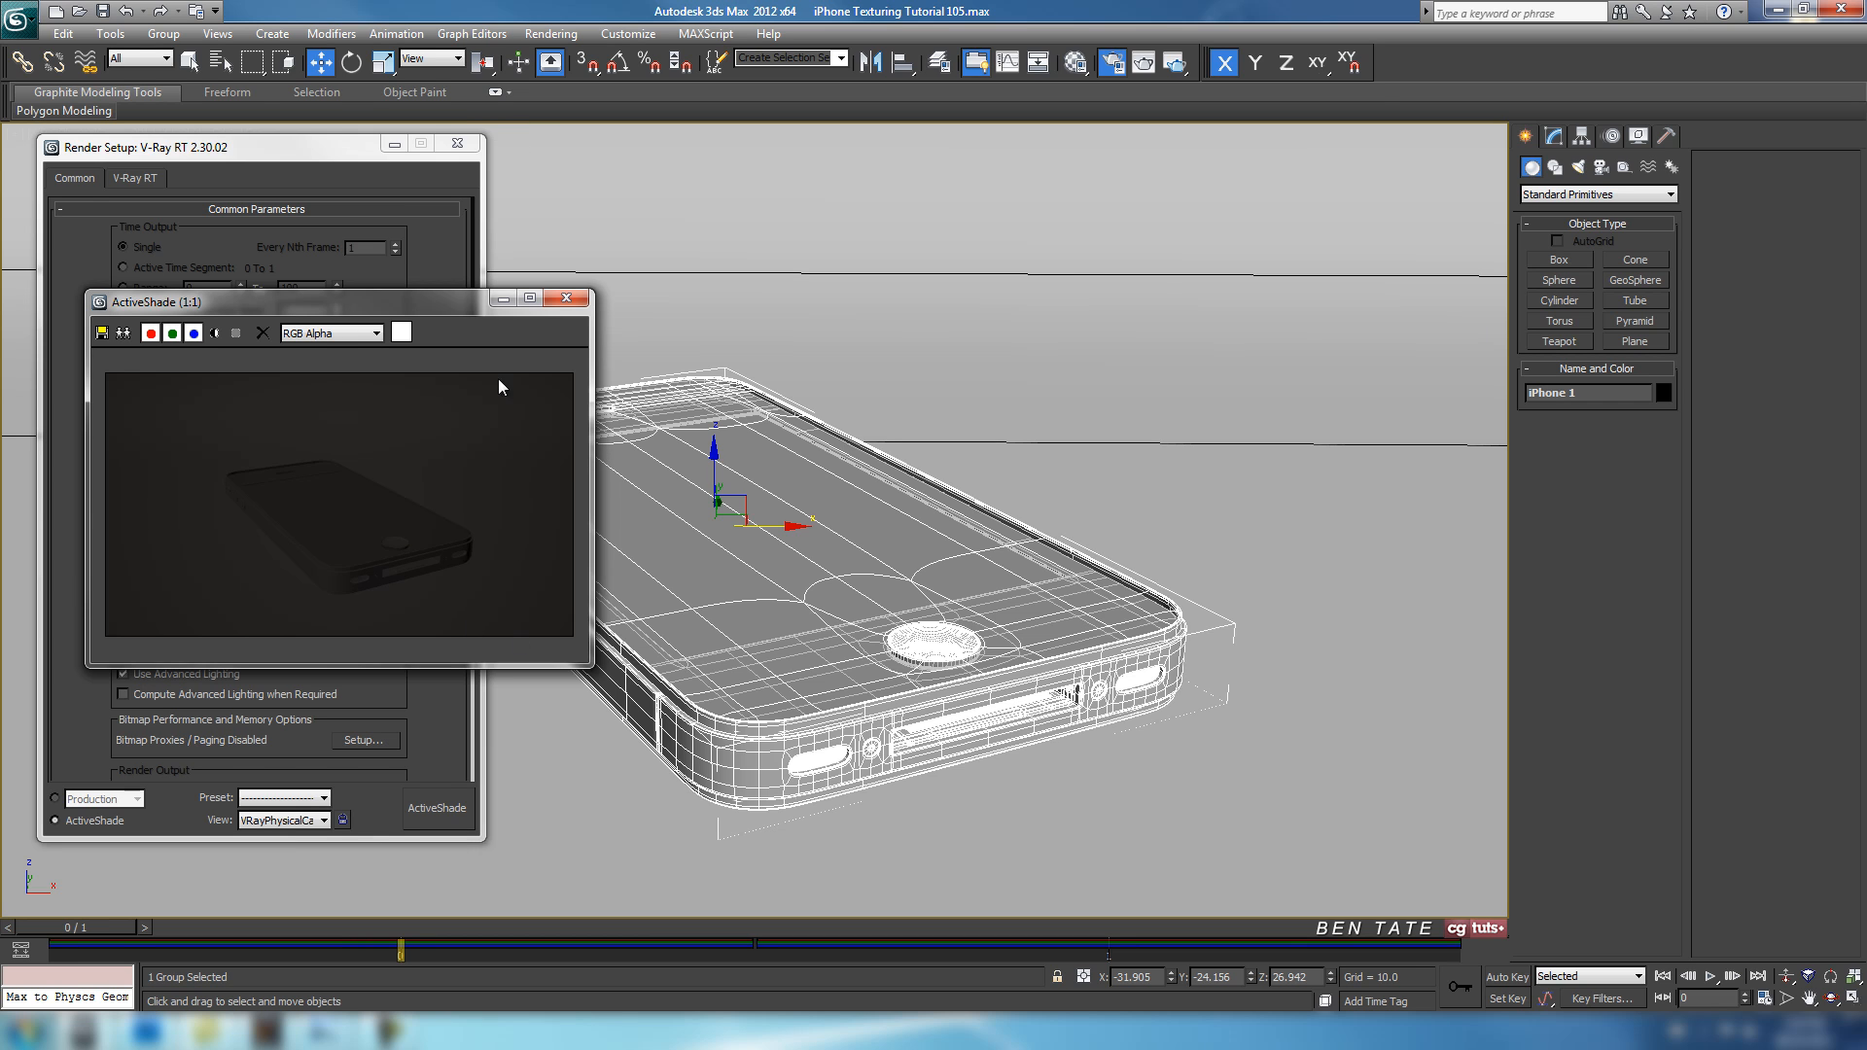
pyautogui.moveTo(425, 309); pyautogui.dragTo(1327, 136)
pyautogui.click(457, 143)
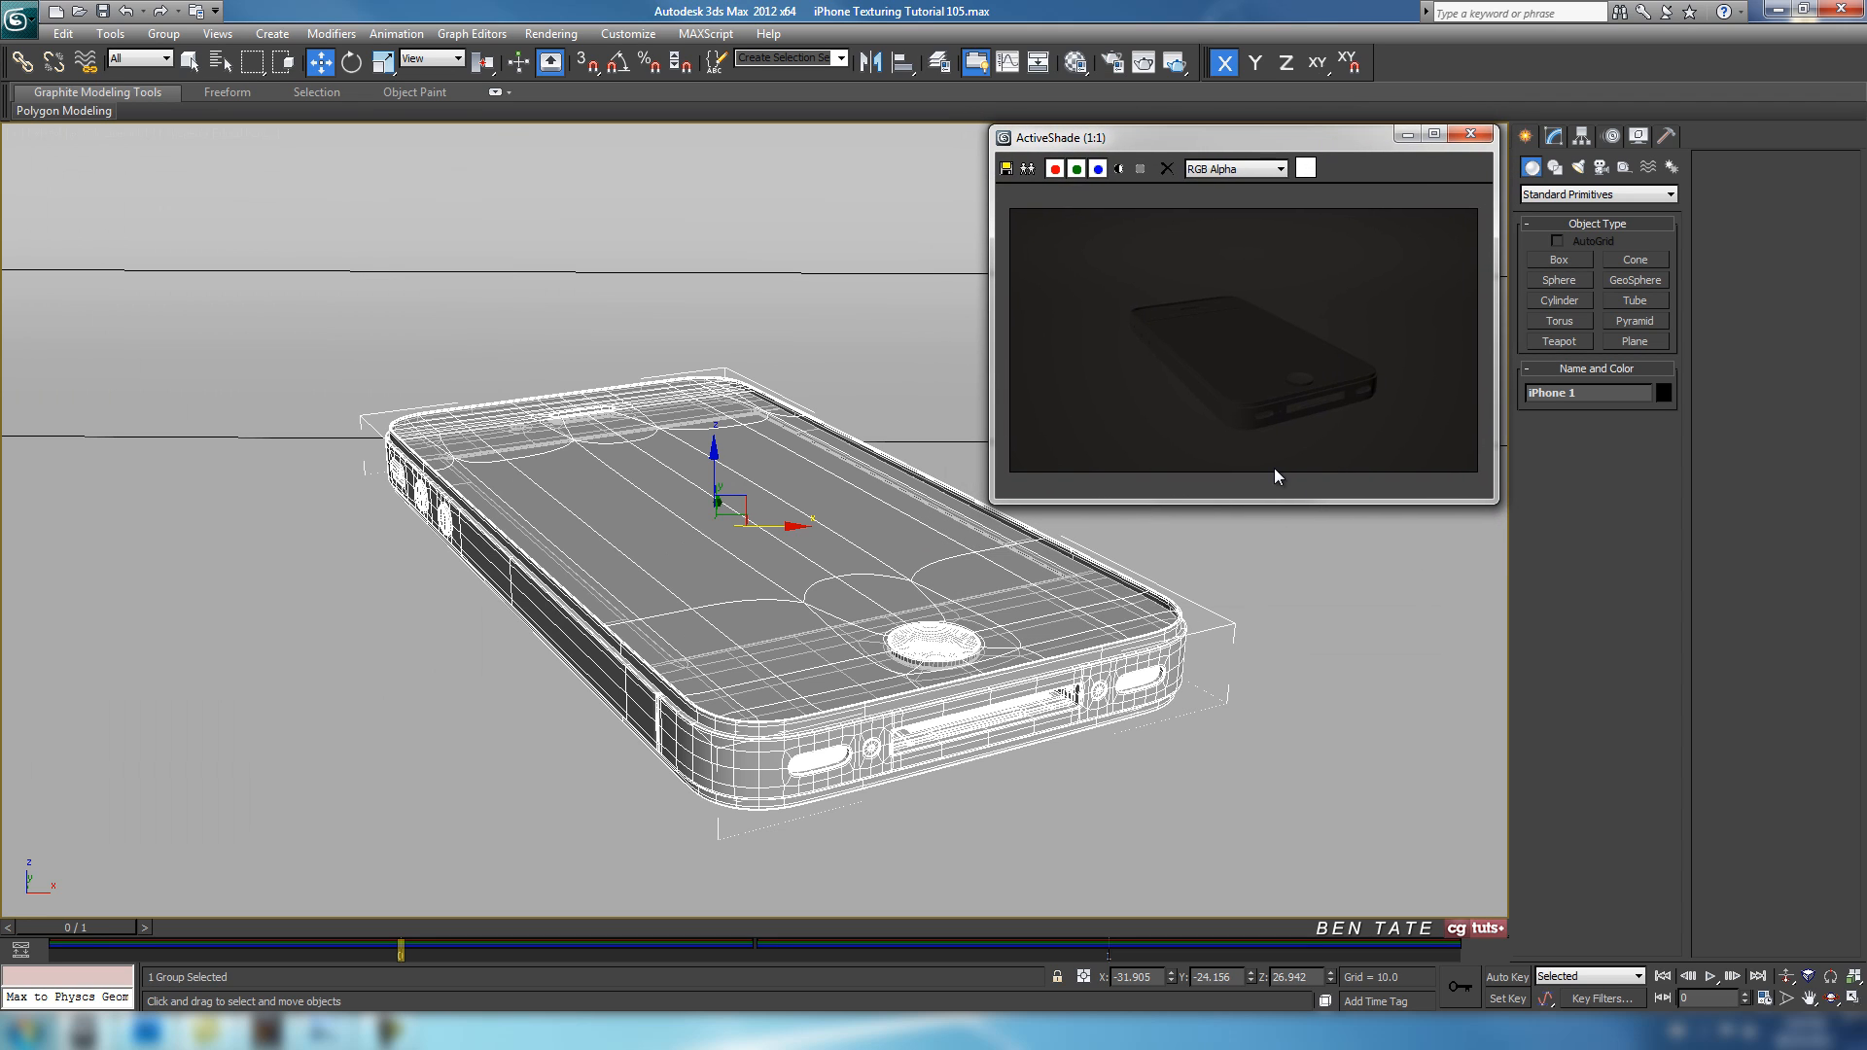
pyautogui.click(1461, 142)
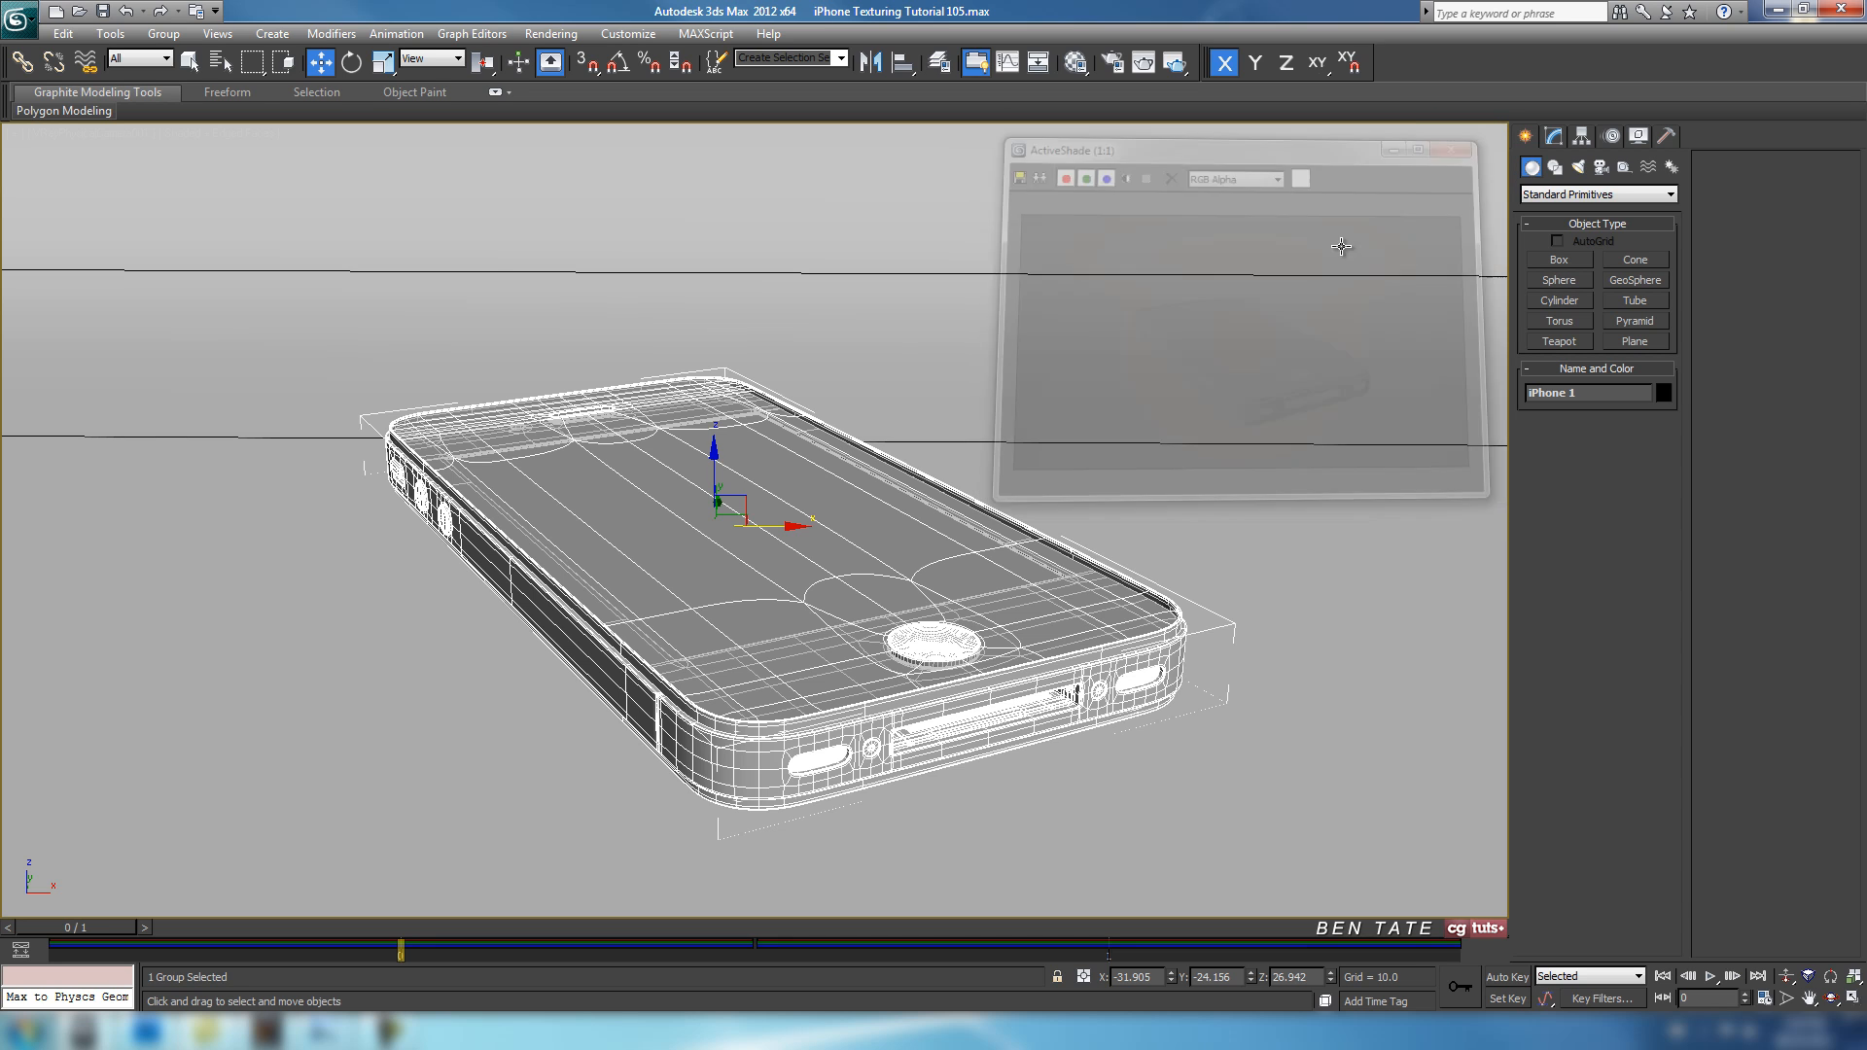
# Review the V-Ray RT engine types and choose CPU.
pyautogui.press('F10')
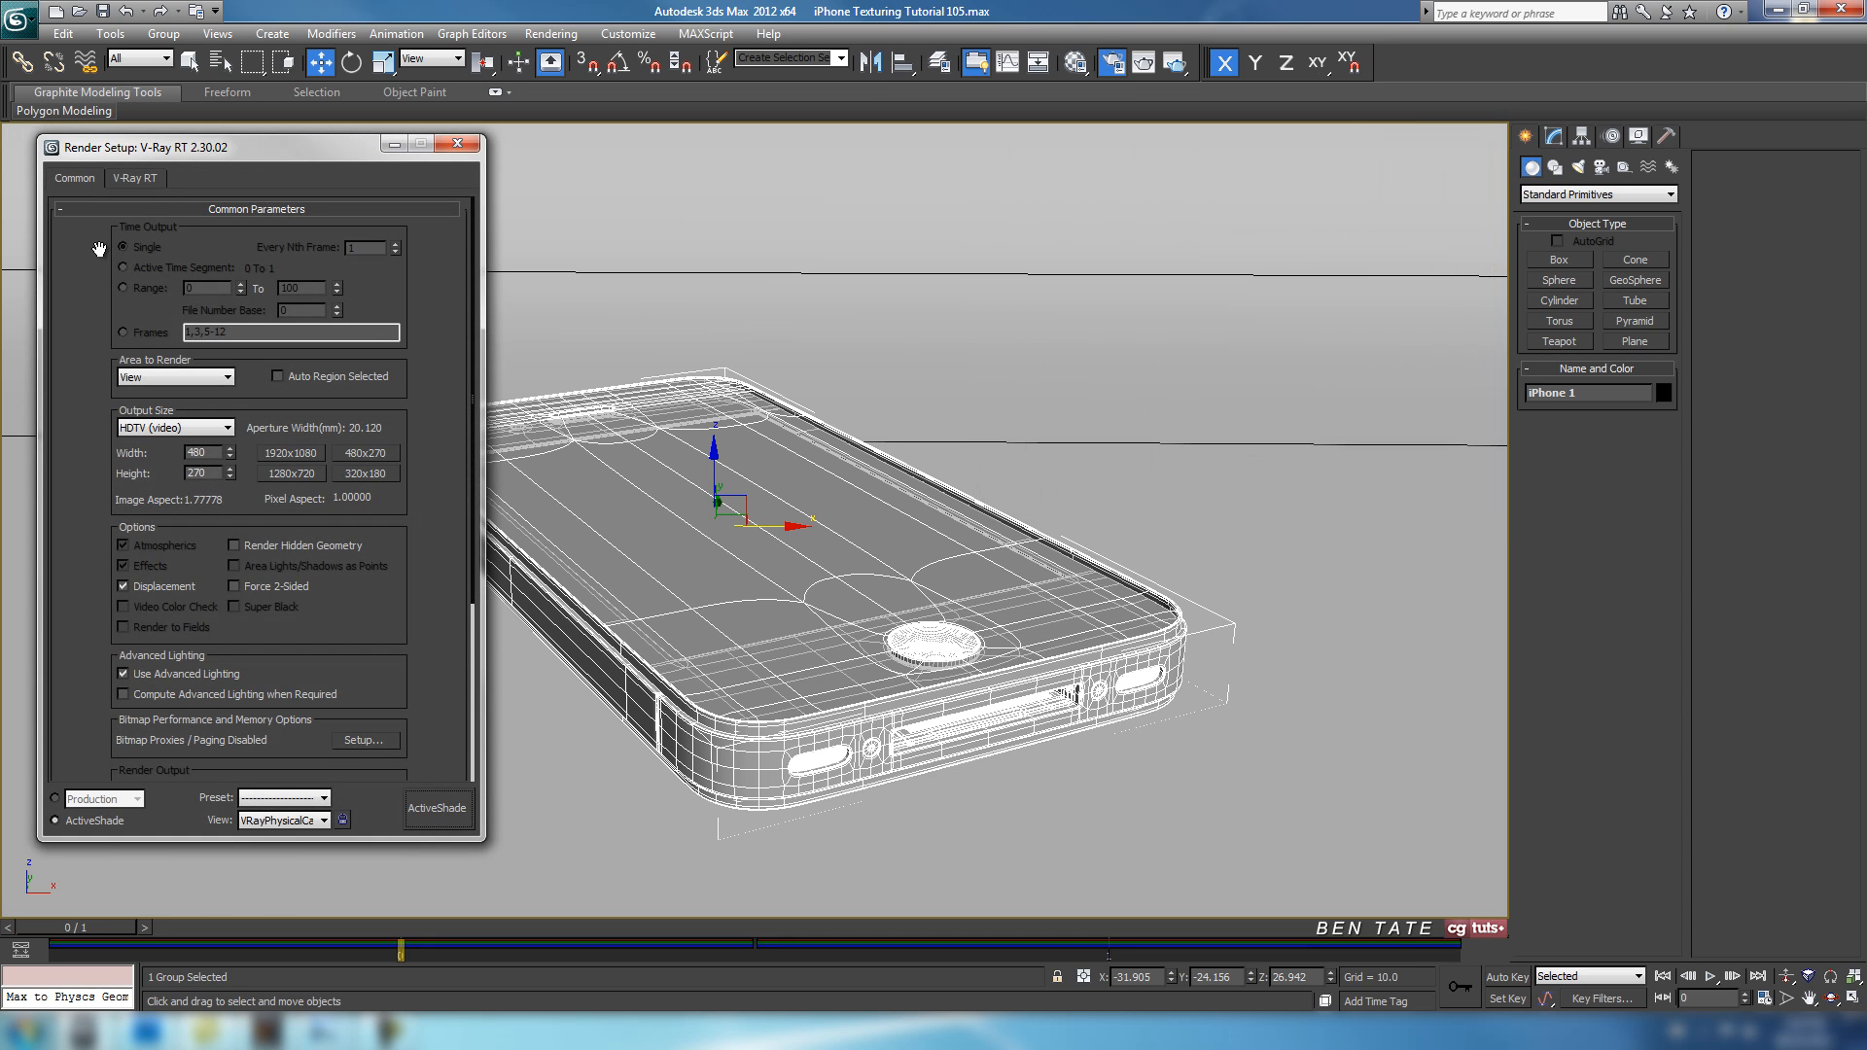
pyautogui.click(136, 179)
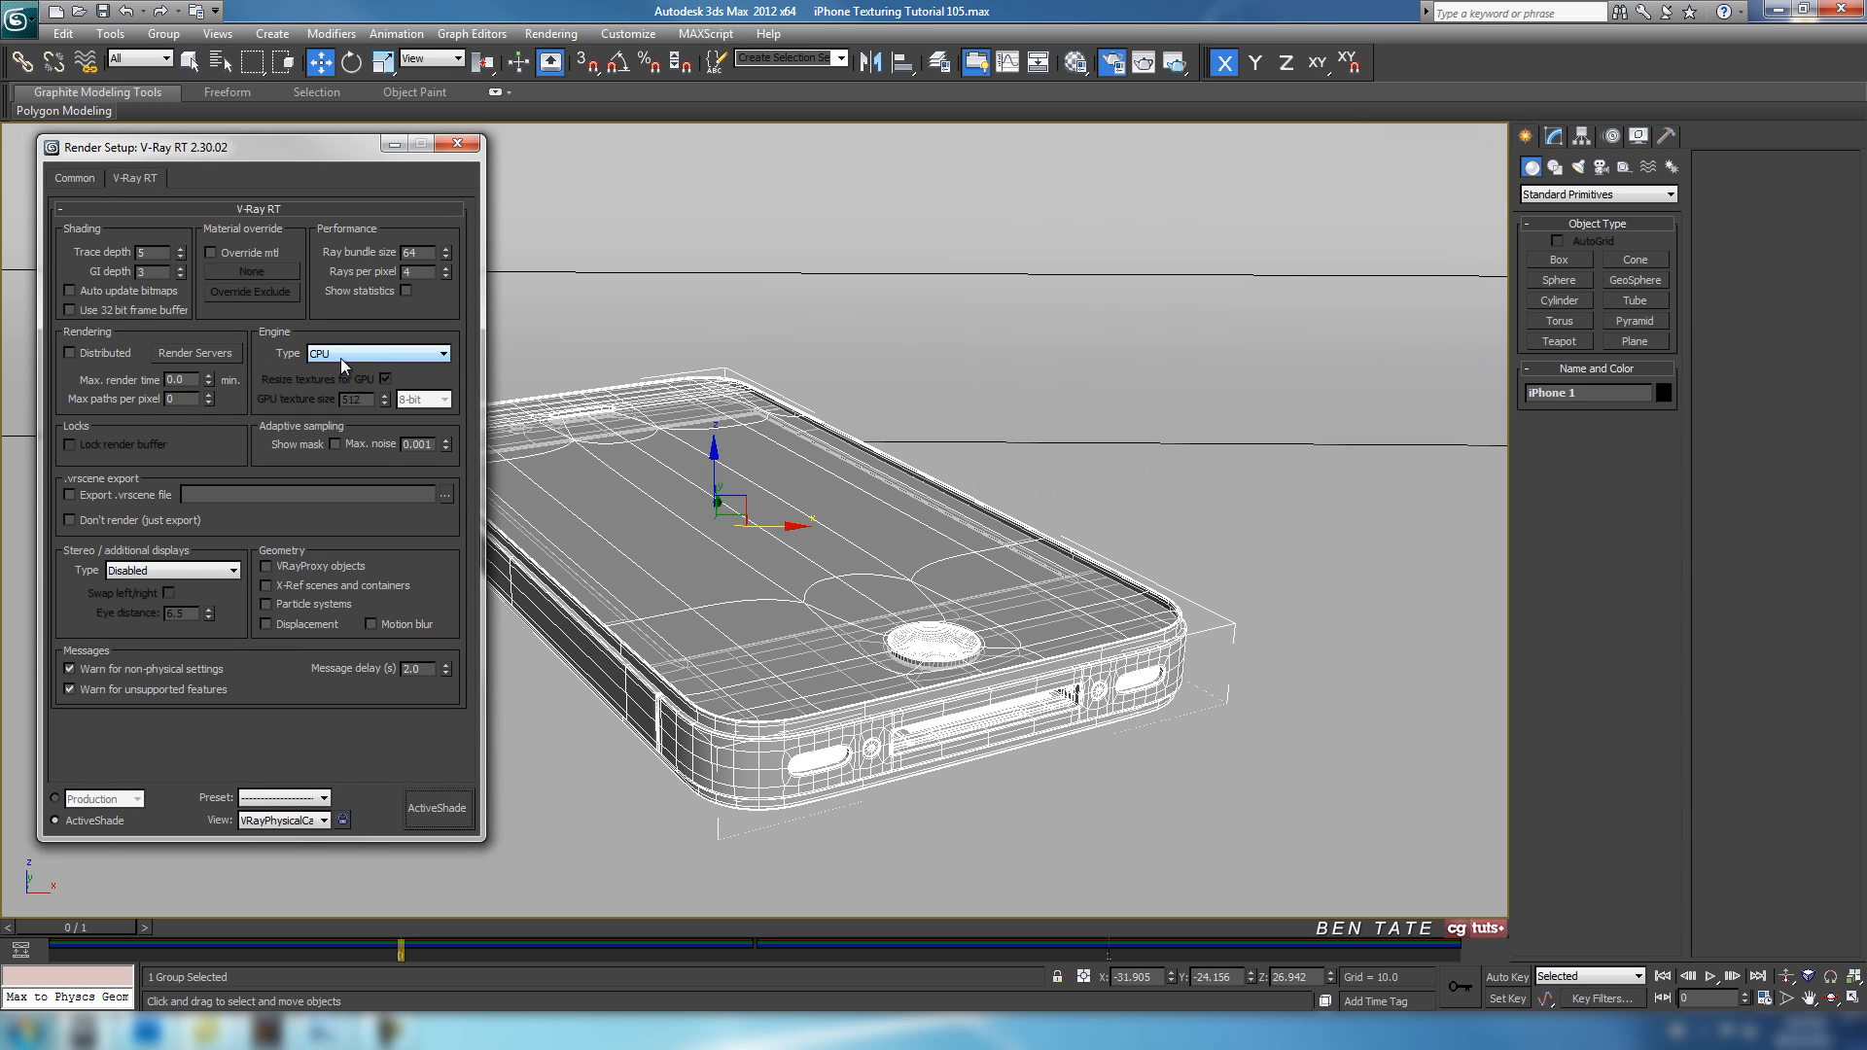
pyautogui.click(445, 355)
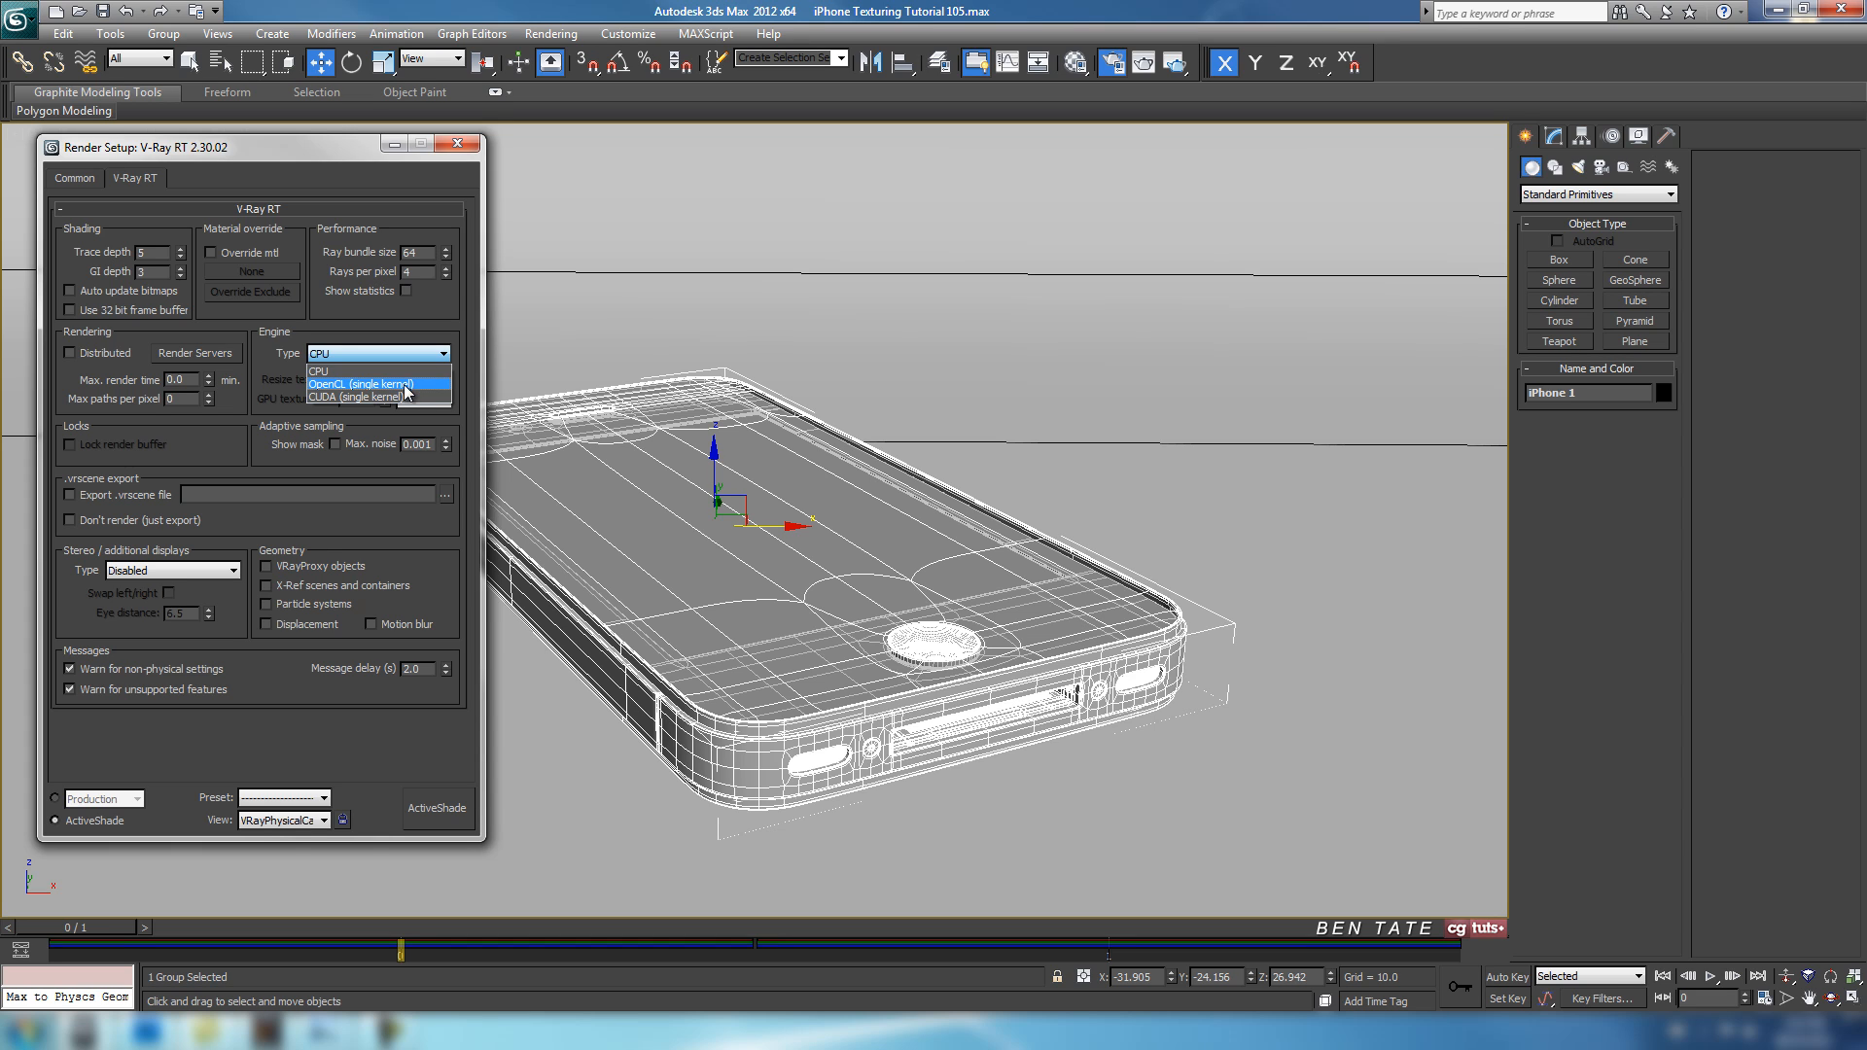
pyautogui.click(336, 372)
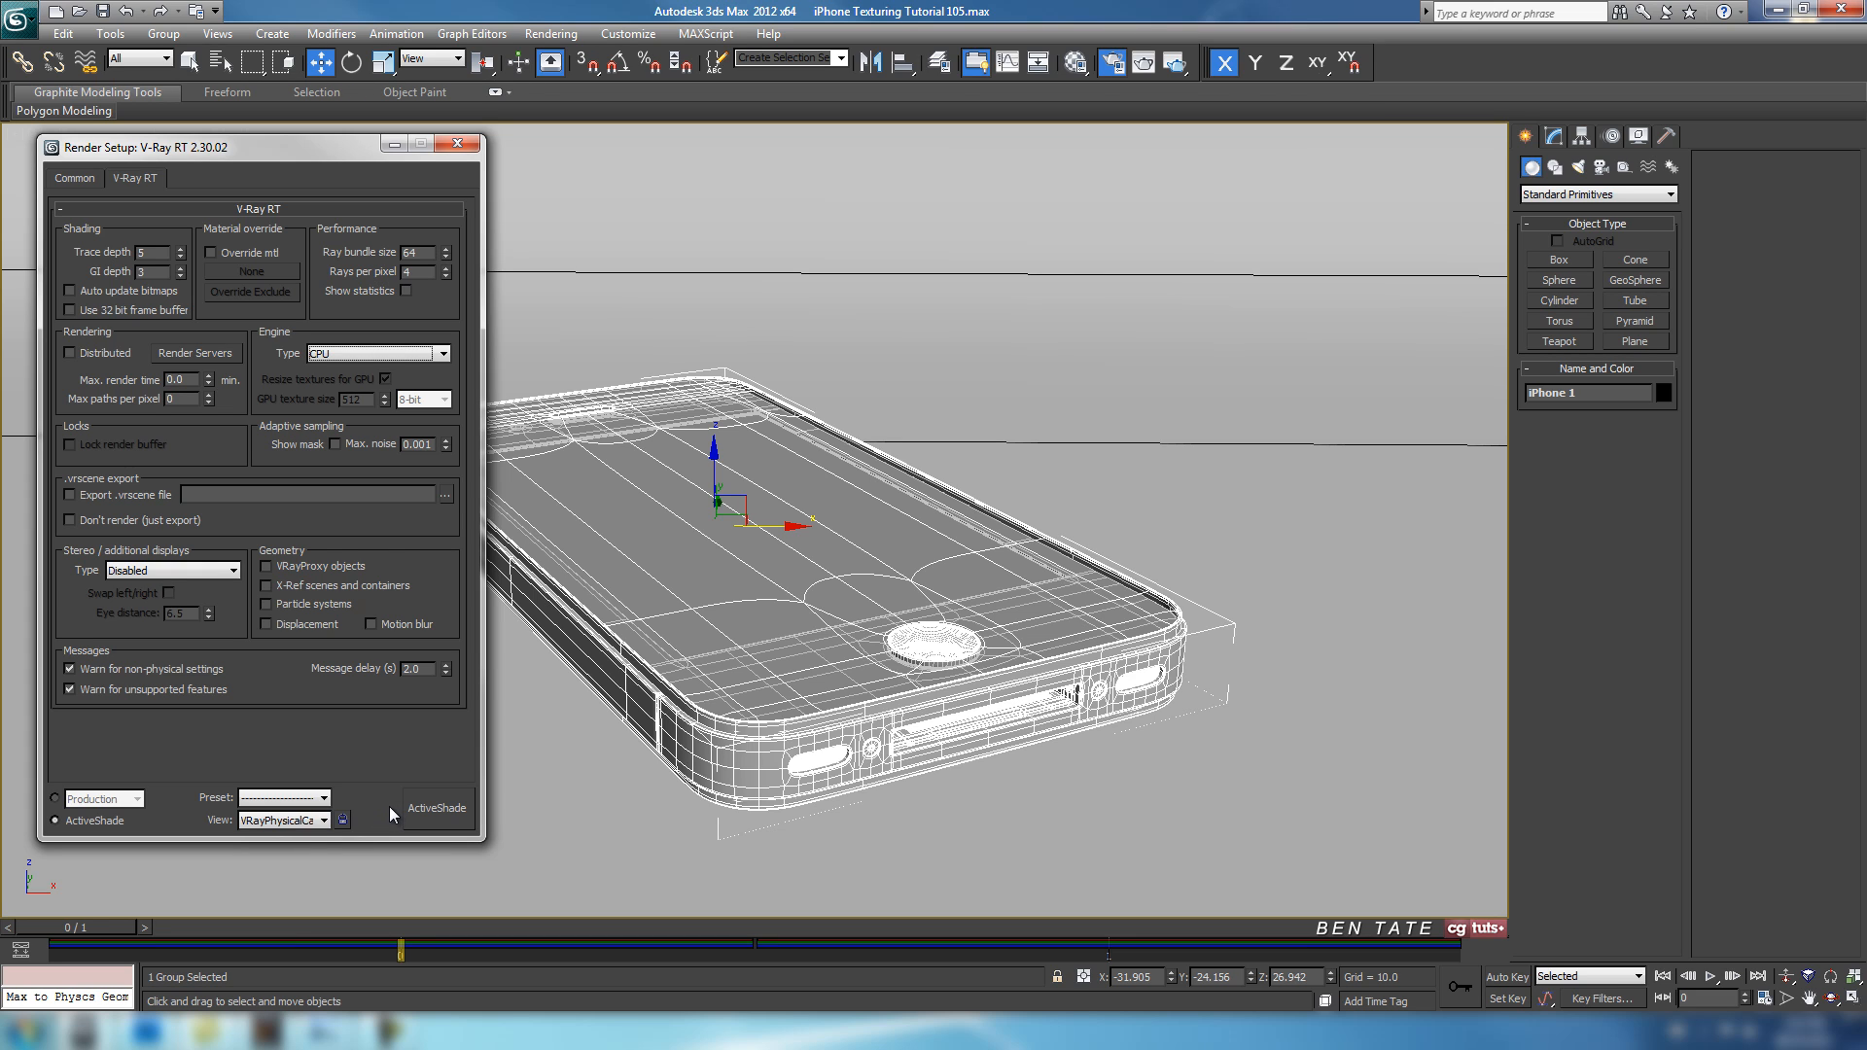
# Start the ActiveShade preview again, keep its window clear of the phone and close the render settings.
pyautogui.moveTo(321, 149); pyautogui.dragTo(322, 155)
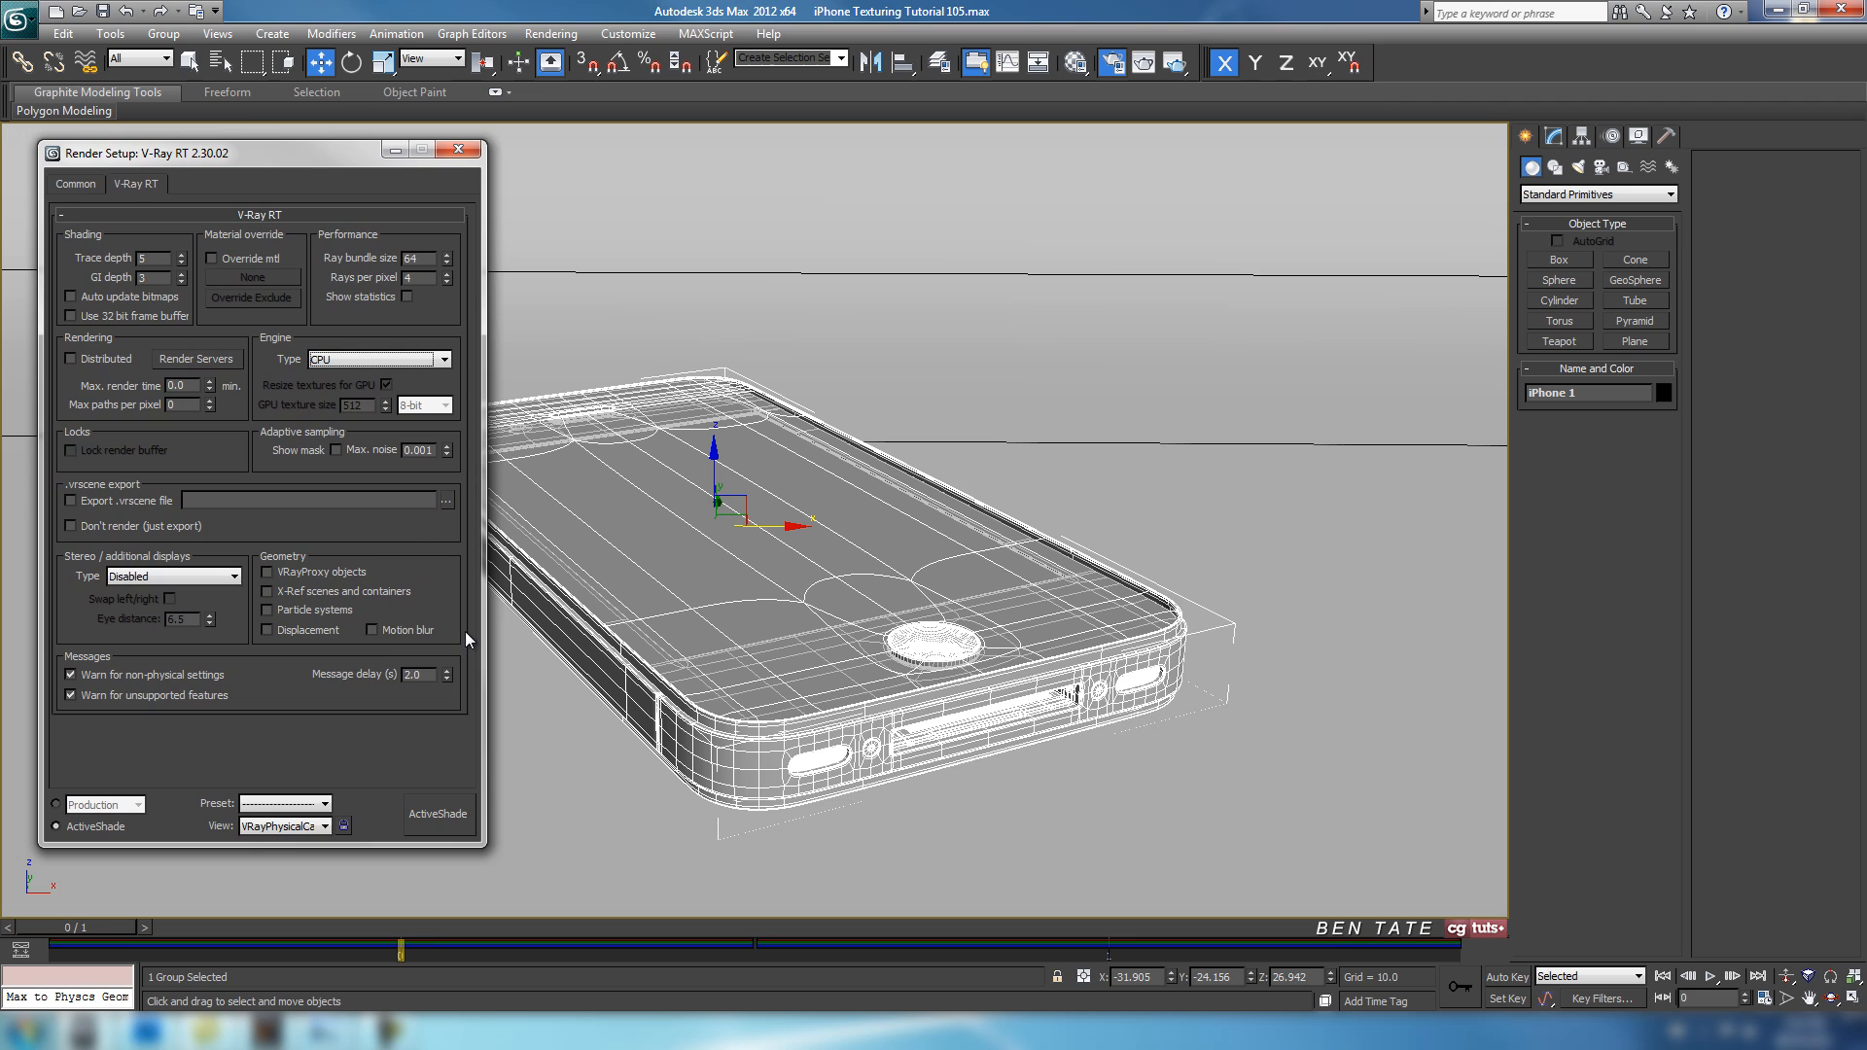
pyautogui.click(442, 822)
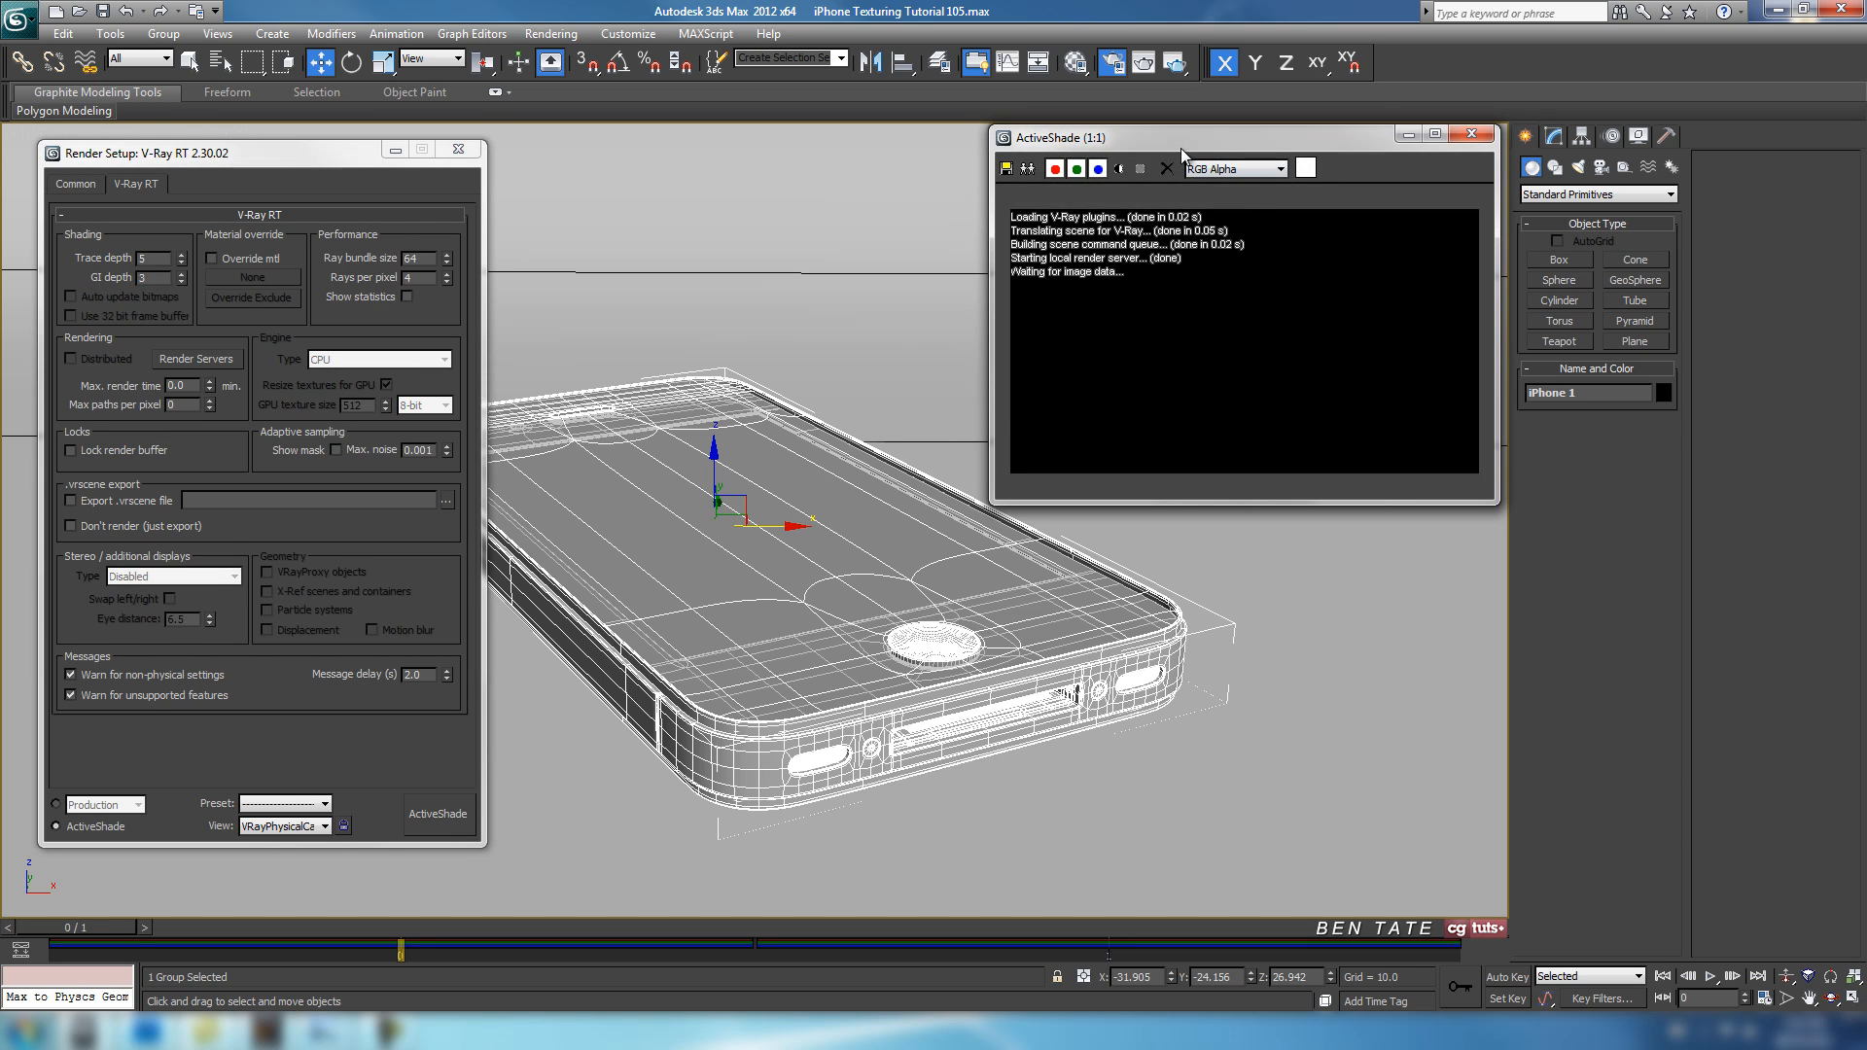
pyautogui.moveTo(1223, 143); pyautogui.dragTo(1312, 138)
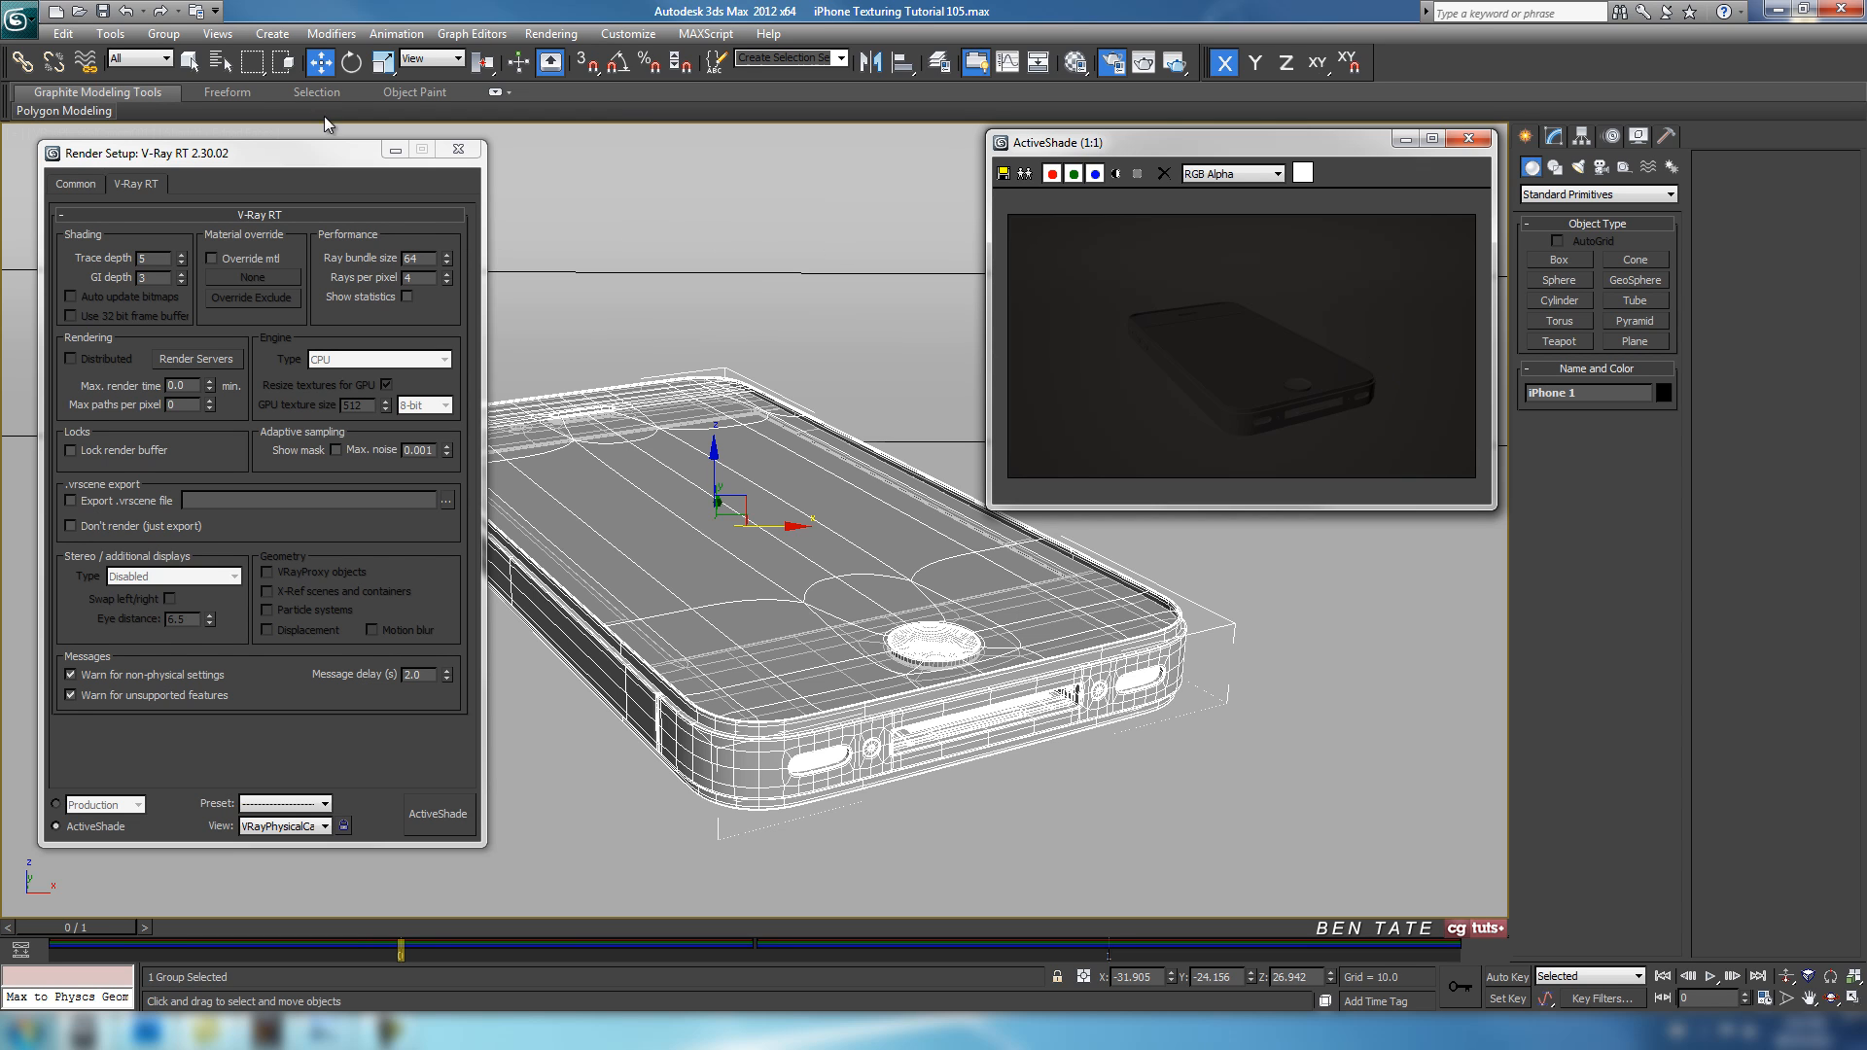
pyautogui.moveTo(320, 170); pyautogui.dragTo(296, 158)
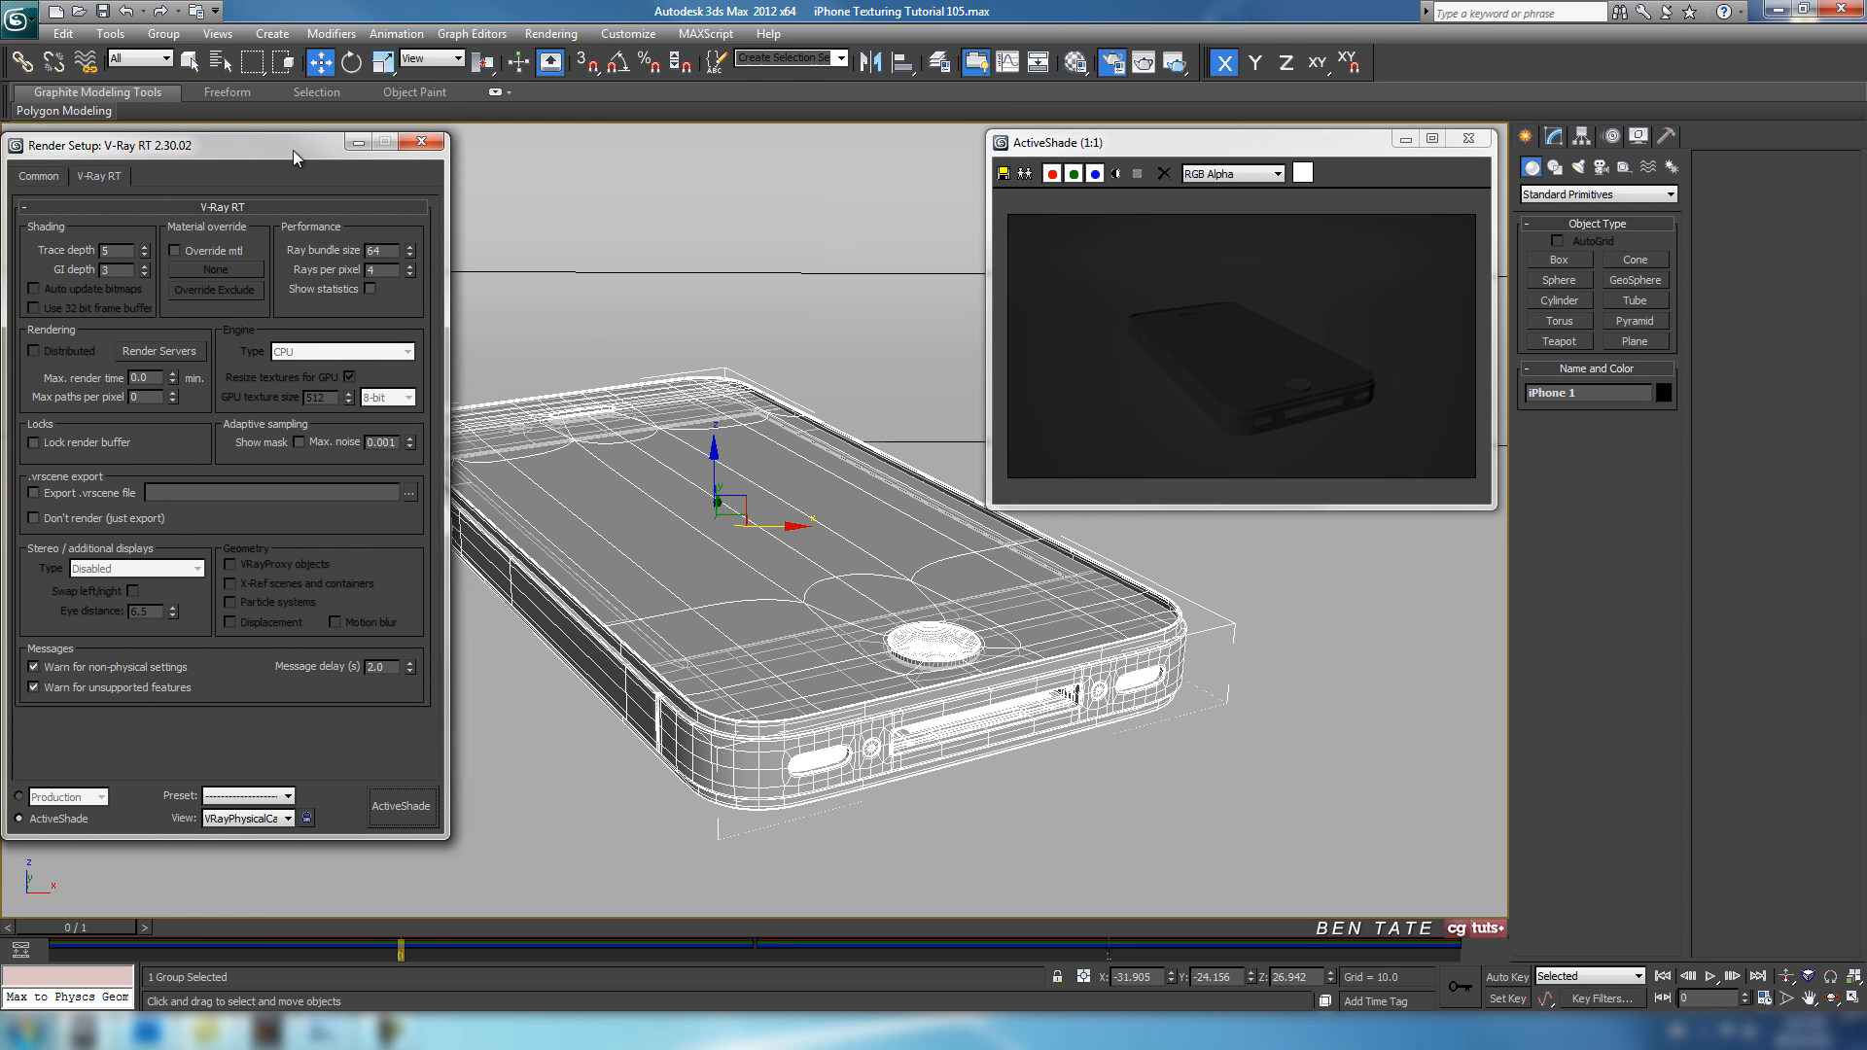
pyautogui.click(438, 138)
# Create a plane VRayLight in the Left view spanning the curved backdrop, about 878 half-length by 582 half-width.
pyautogui.hotkey('alt', 'w')
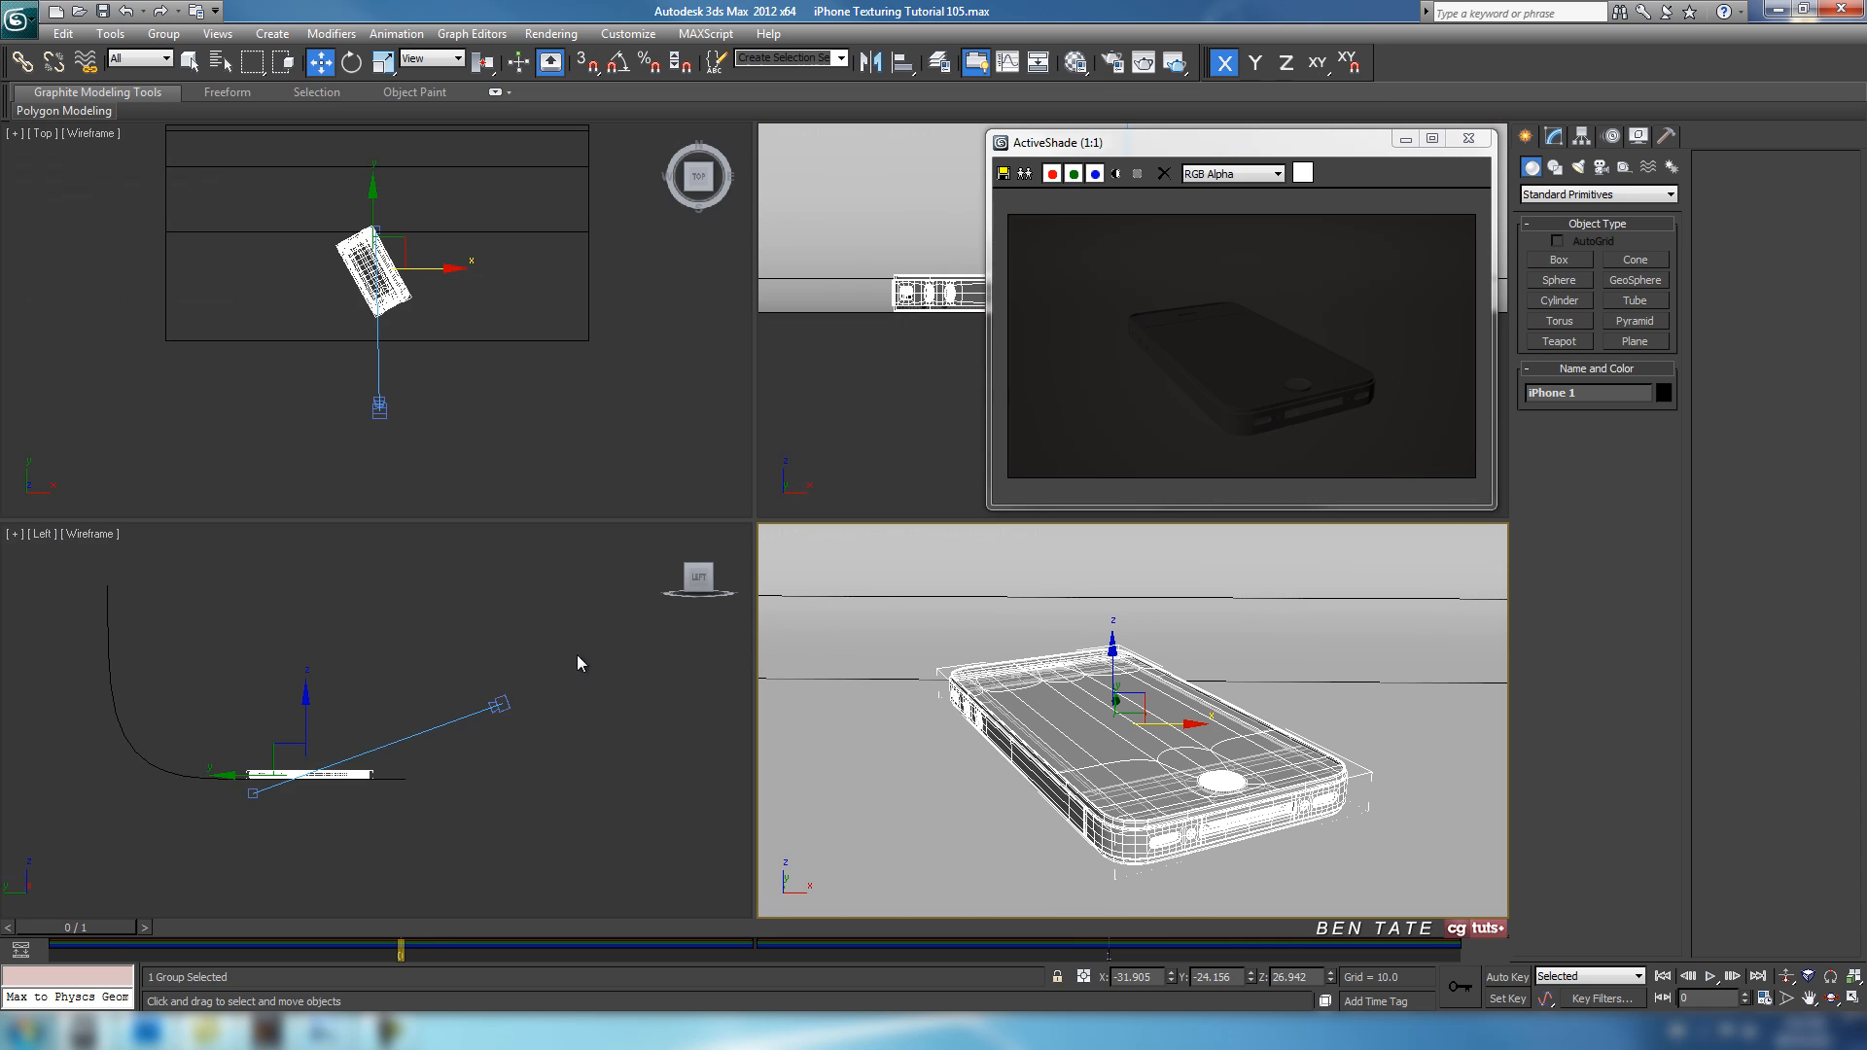
pyautogui.rightClick(460, 627)
pyautogui.moveTo(1274, 143); pyautogui.dragTo(1151, 157)
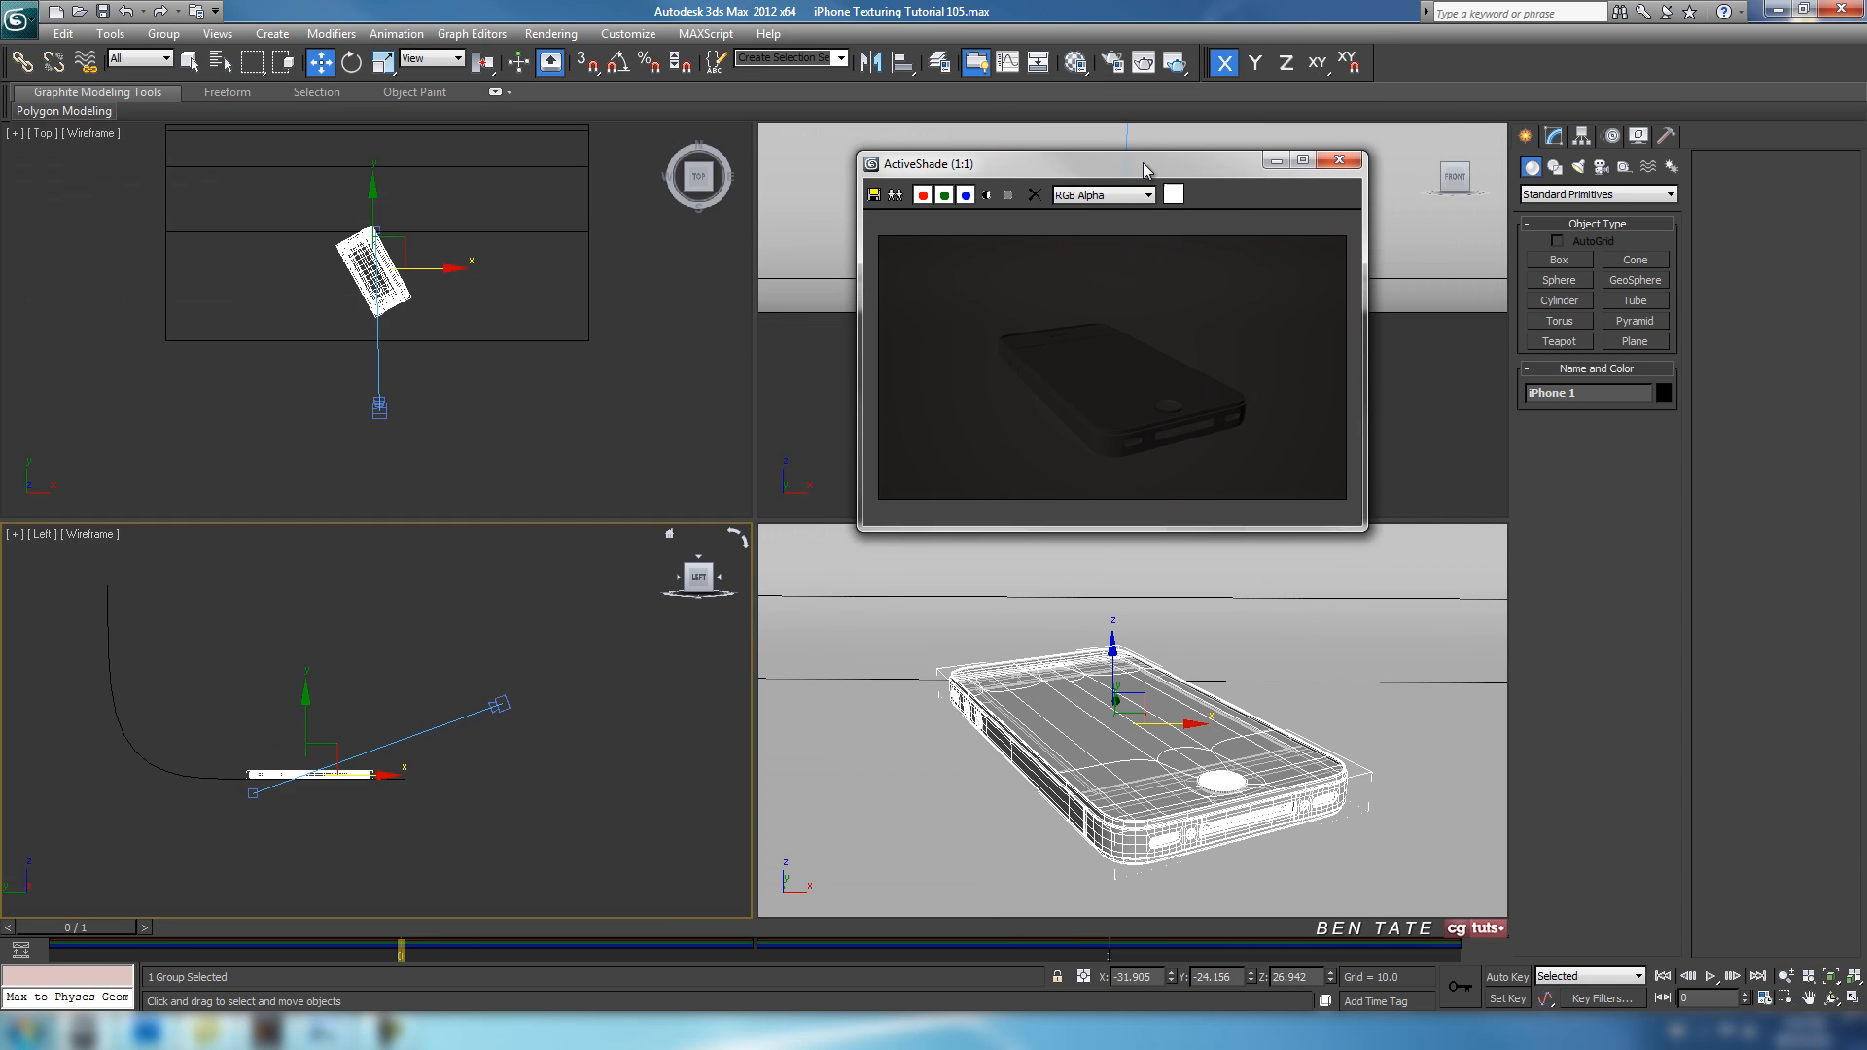
pyautogui.click(1579, 167)
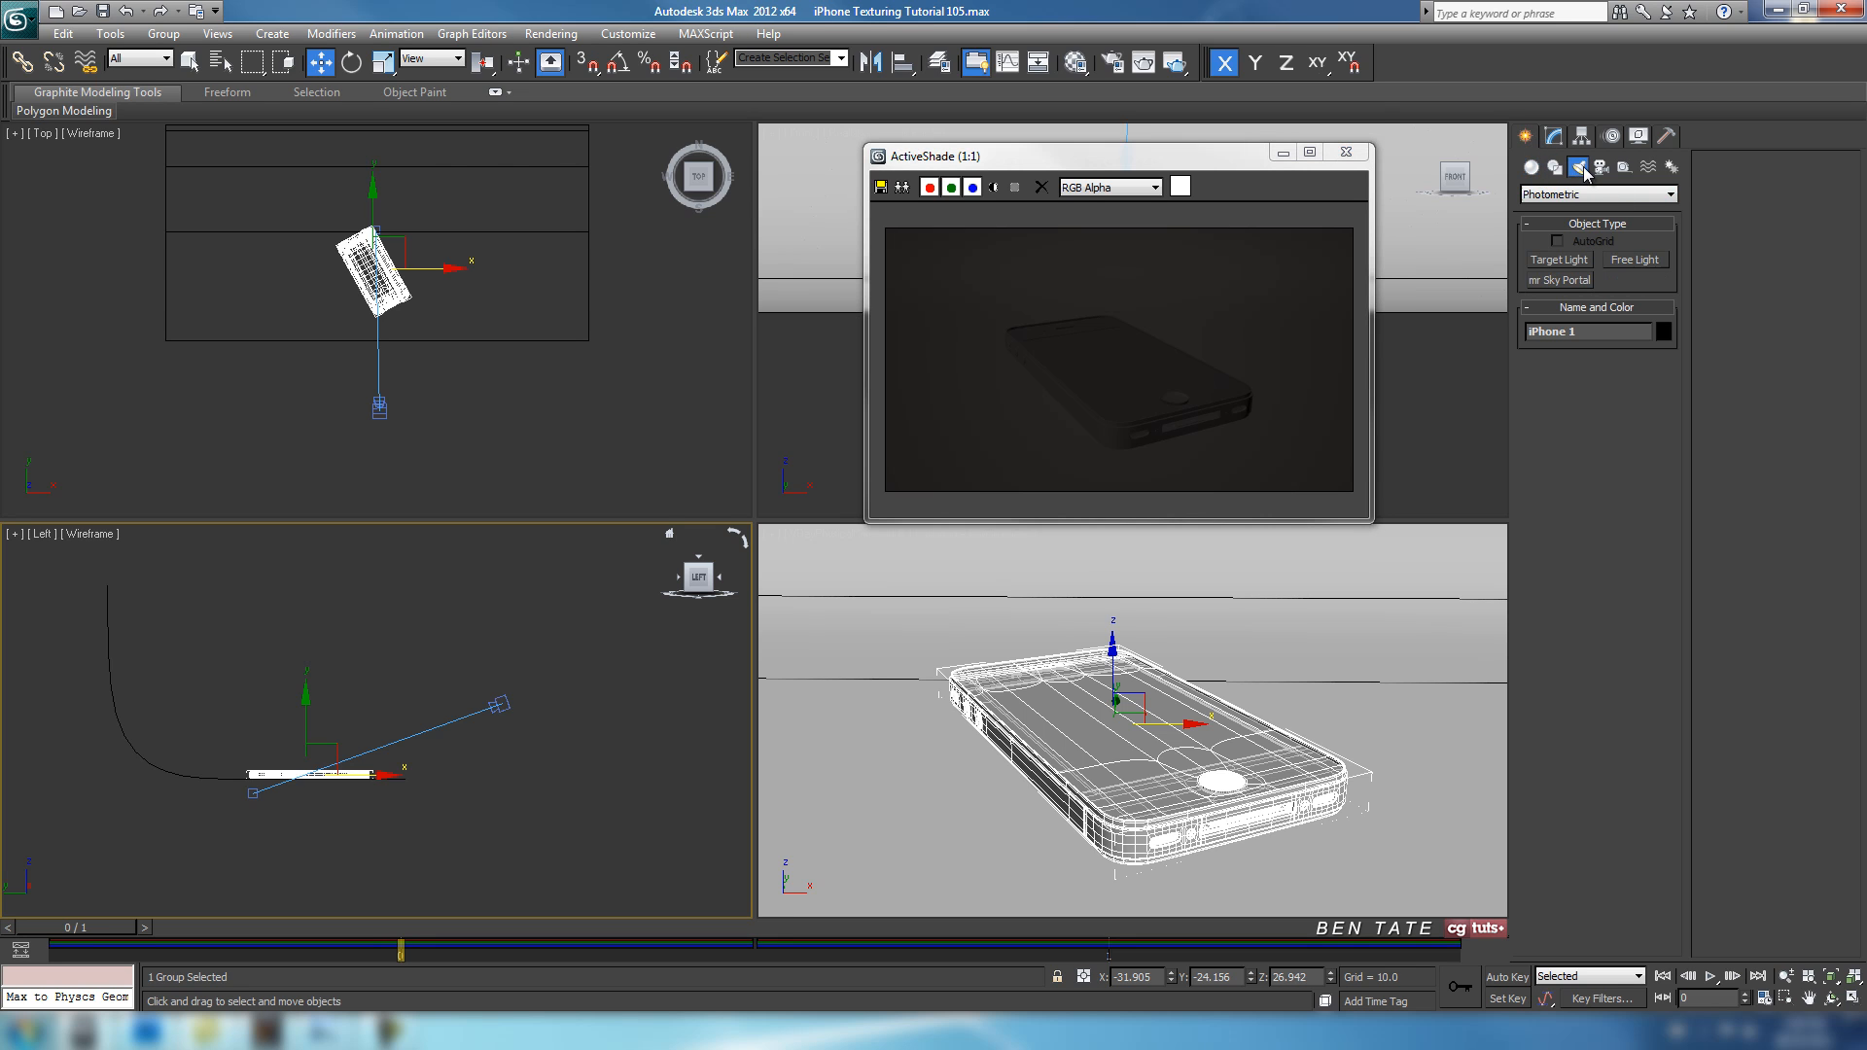
pyautogui.click(1582, 194)
pyautogui.click(1556, 240)
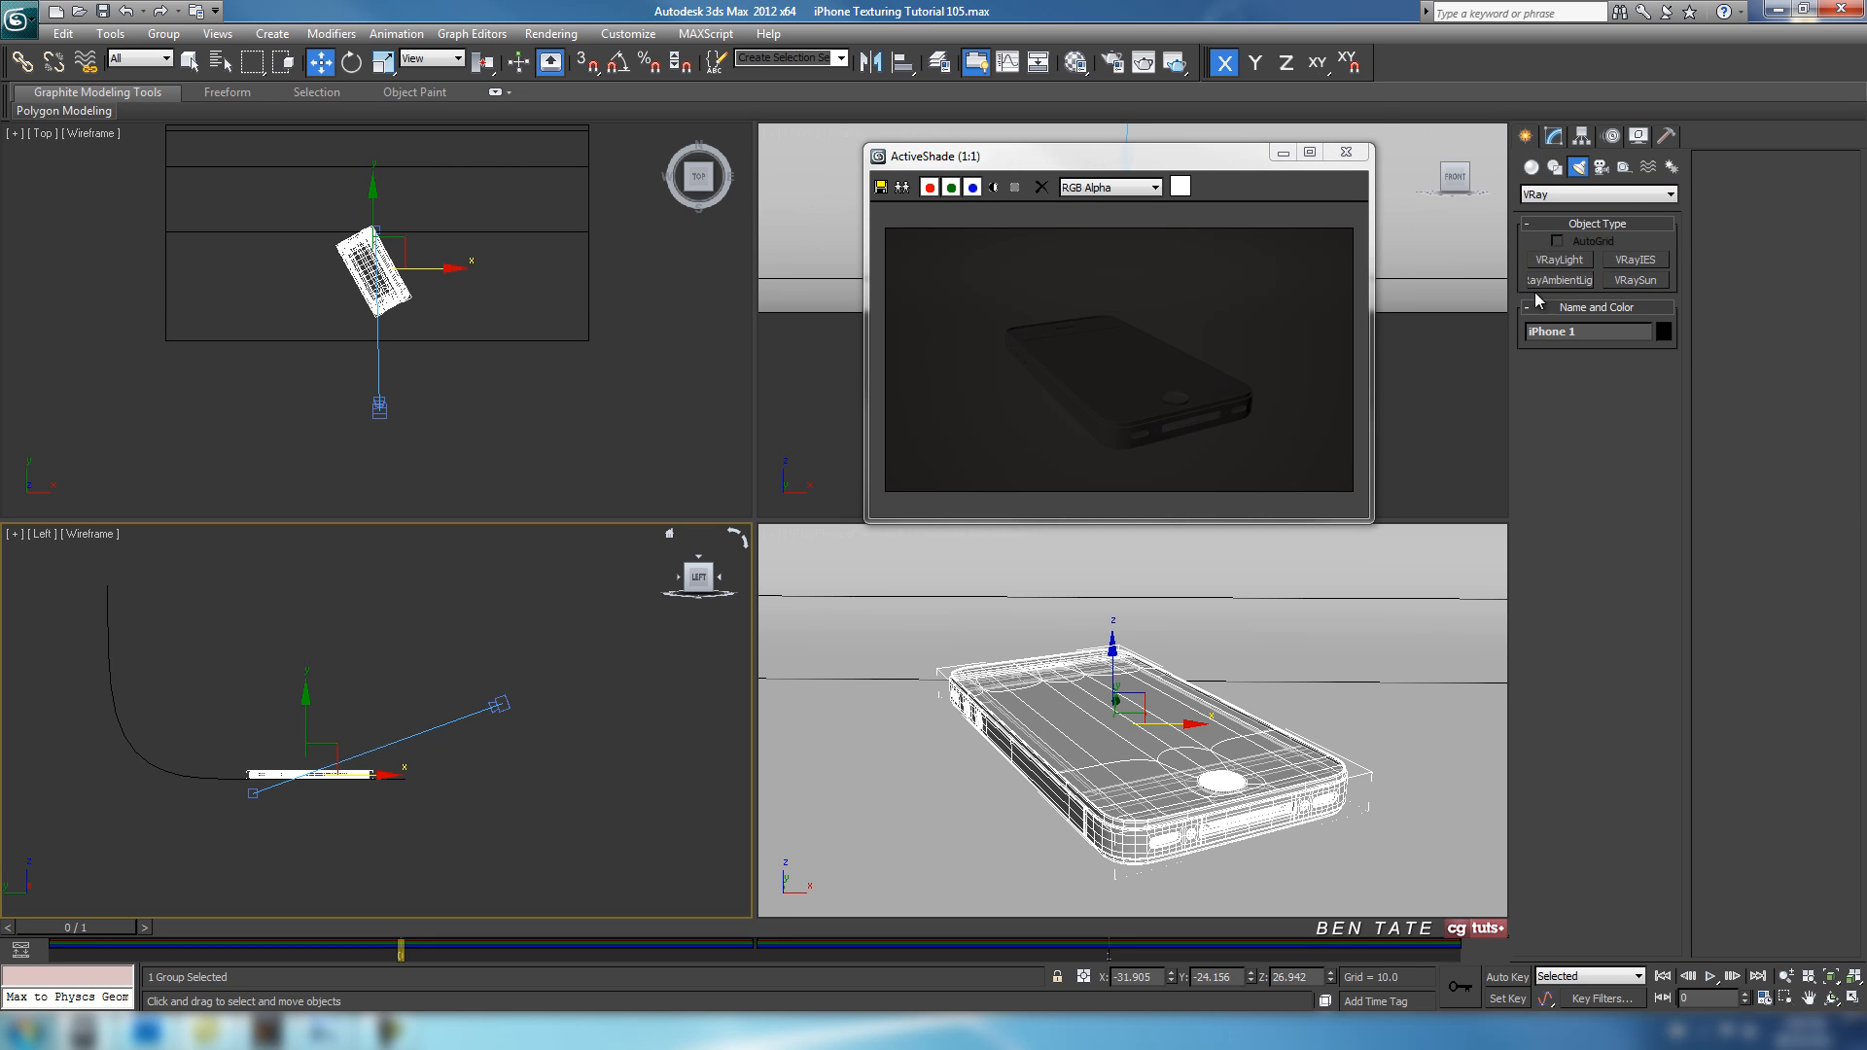
pyautogui.click(1564, 261)
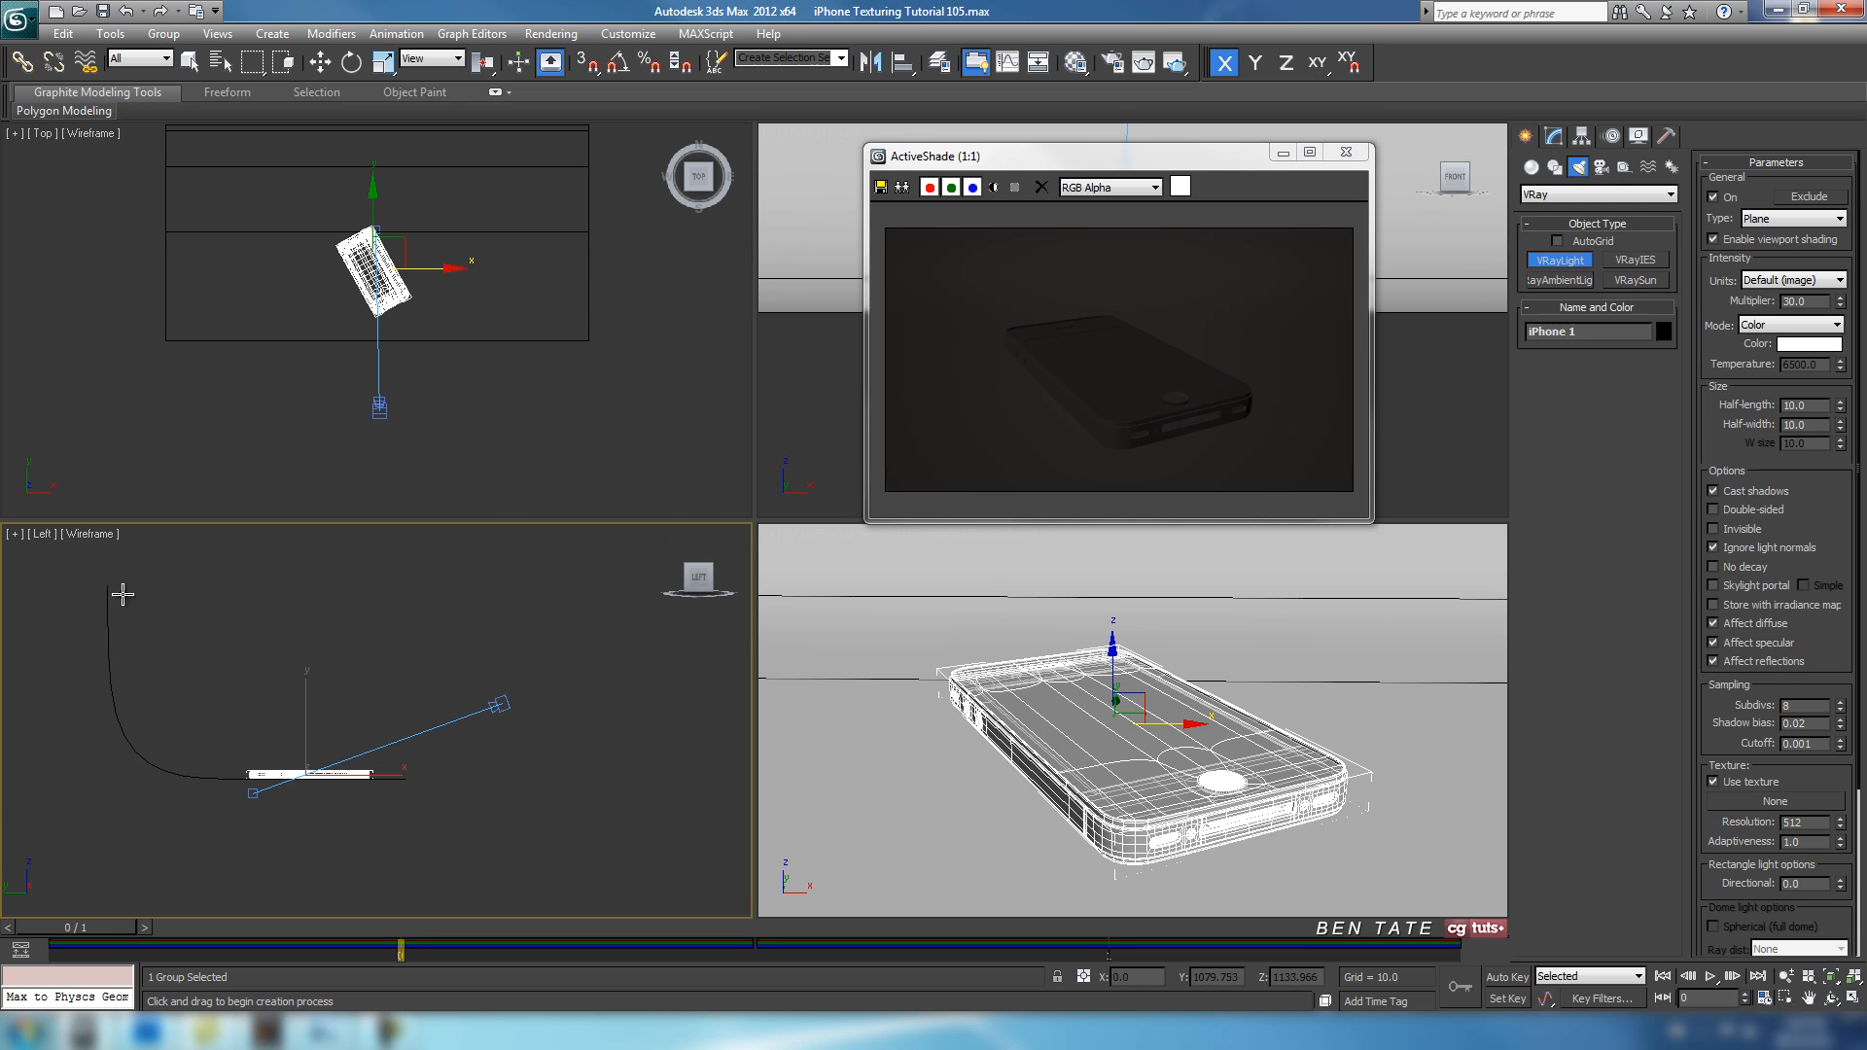
pyautogui.moveTo(121, 593); pyautogui.dragTo(409, 783)
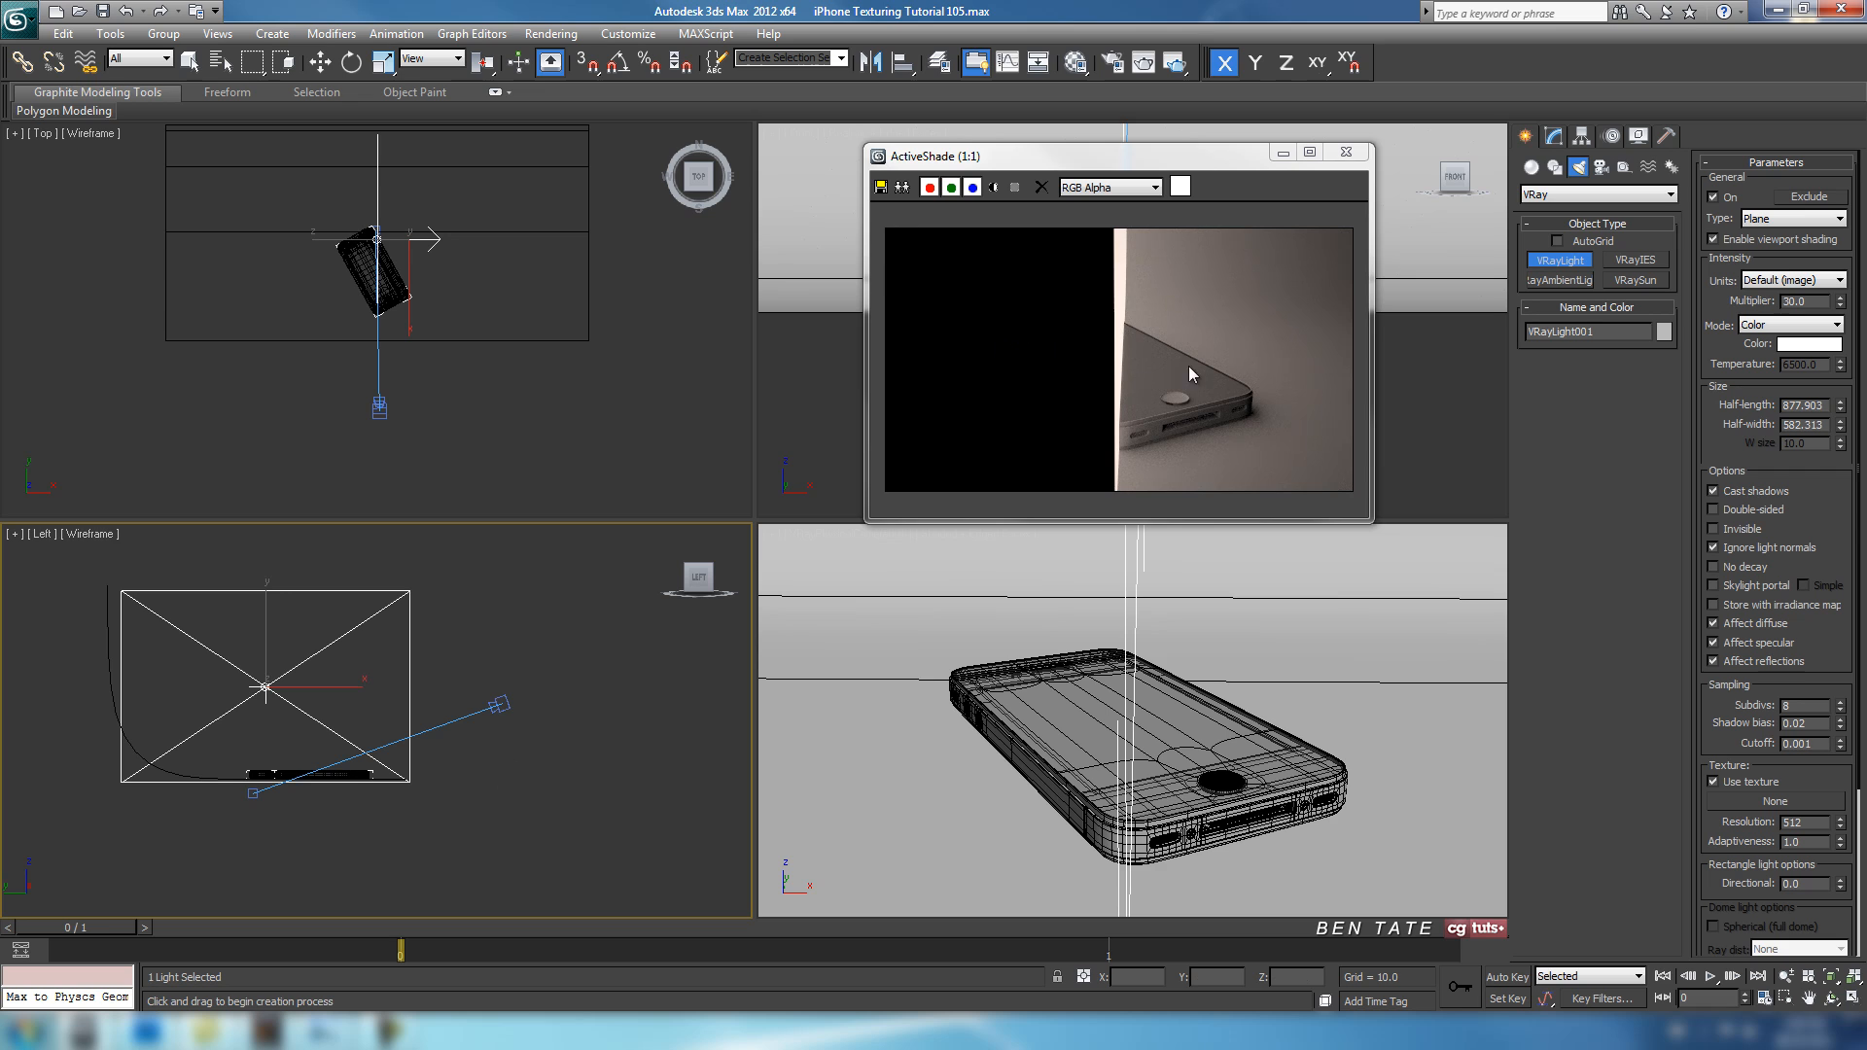
# In the Top view, move the plane light along X to about -1423, beside the phone.
pyautogui.click(540, 374)
pyautogui.click(320, 62)
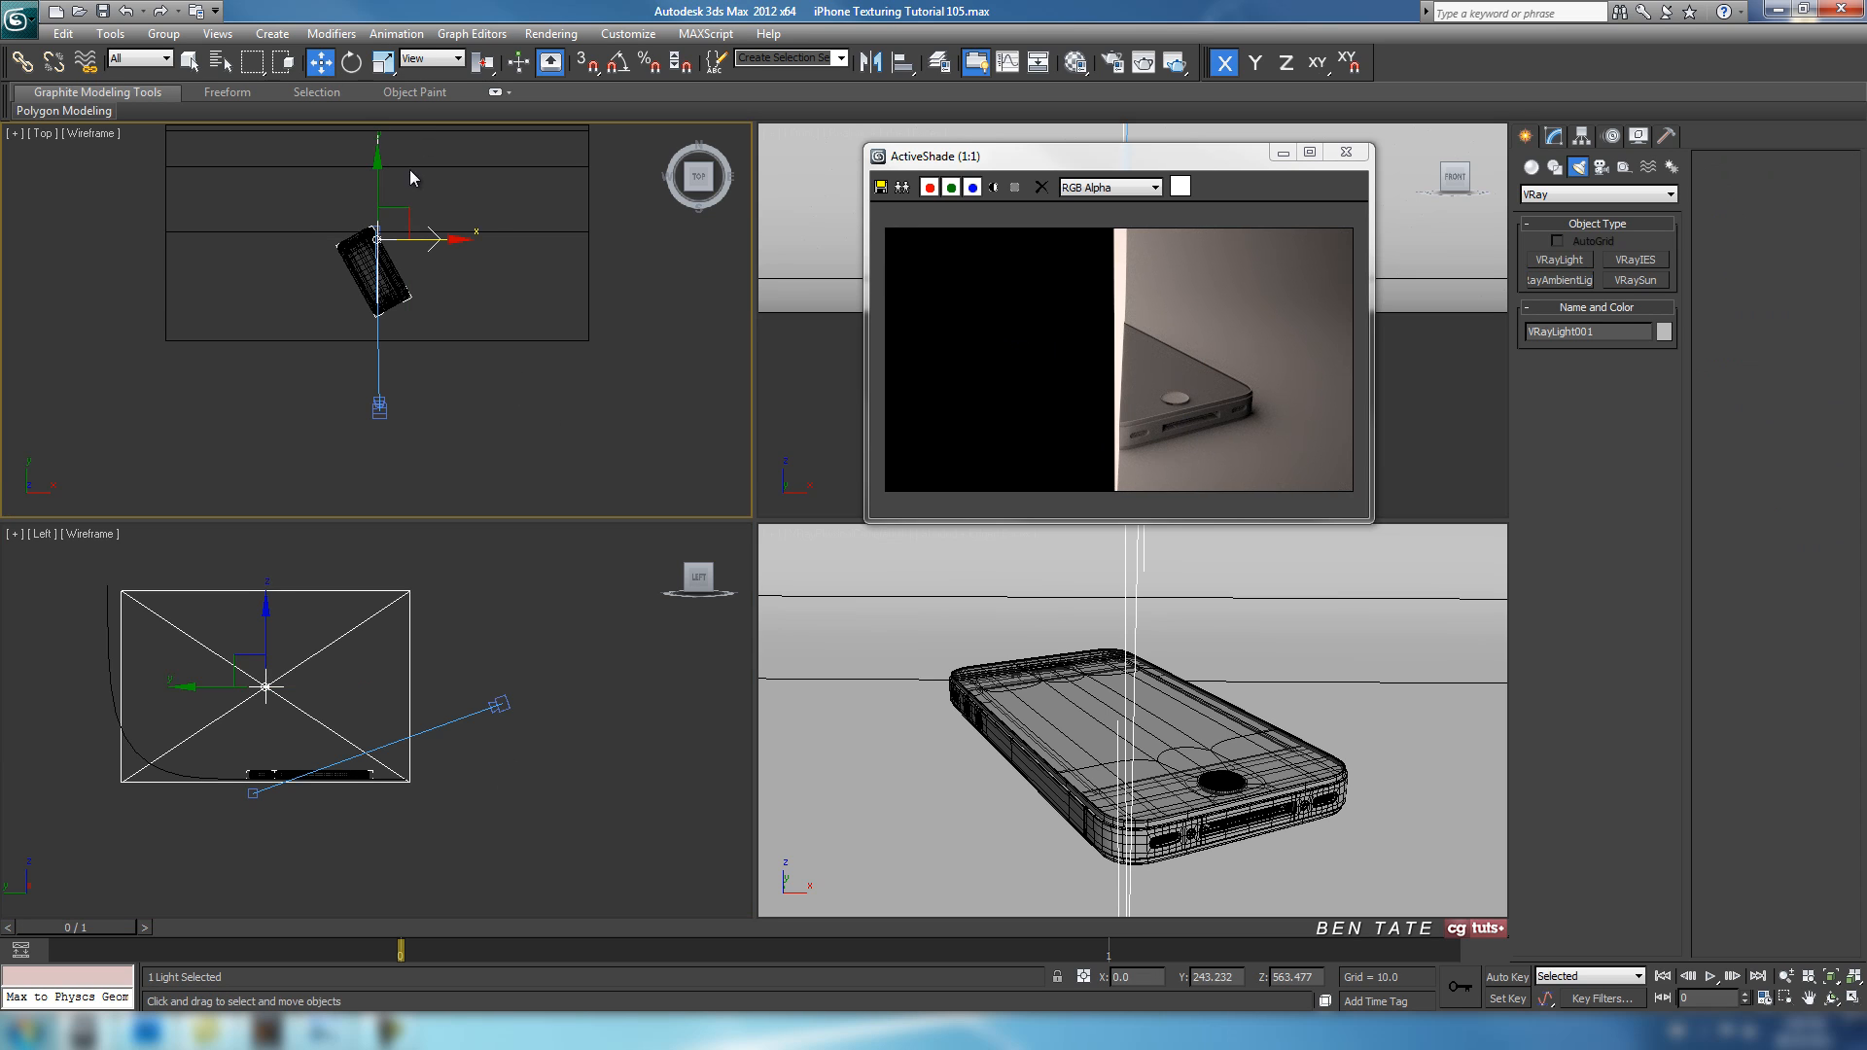
pyautogui.moveTo(406, 229); pyautogui.dragTo(244, 223)
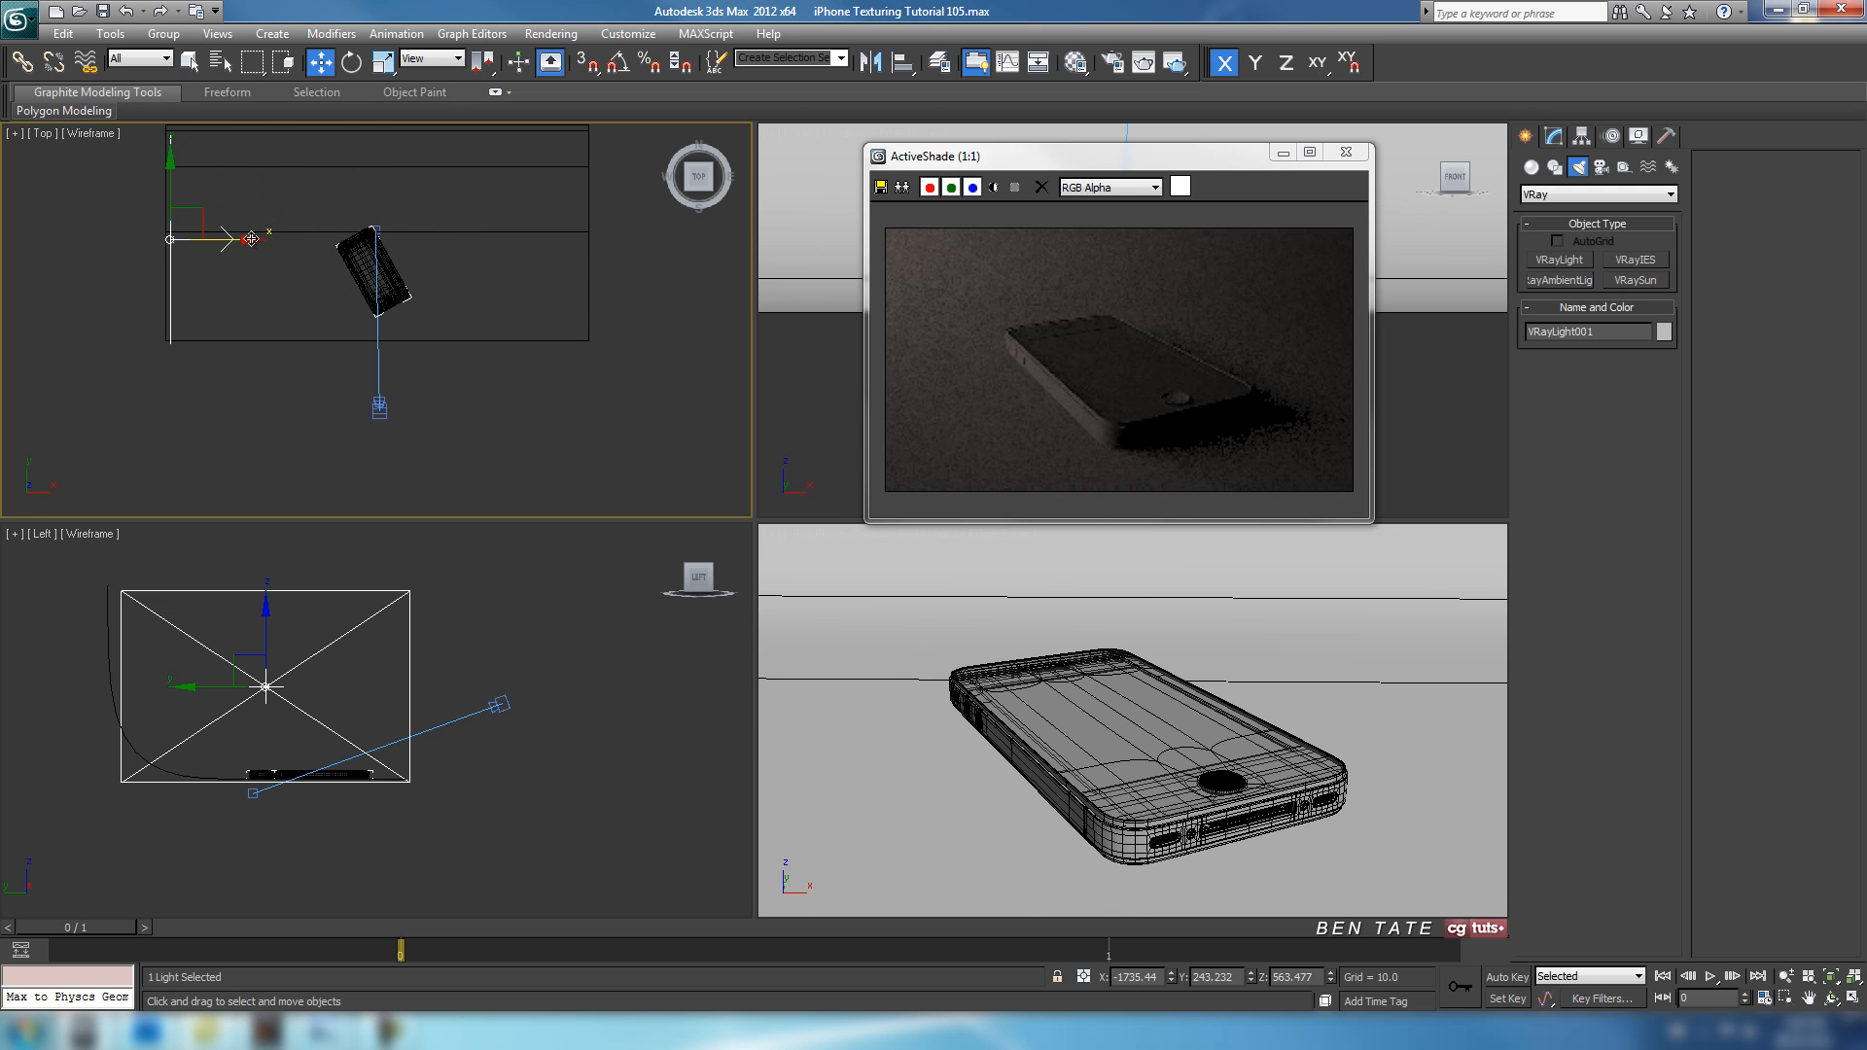
pyautogui.moveTo(248, 240); pyautogui.dragTo(284, 240)
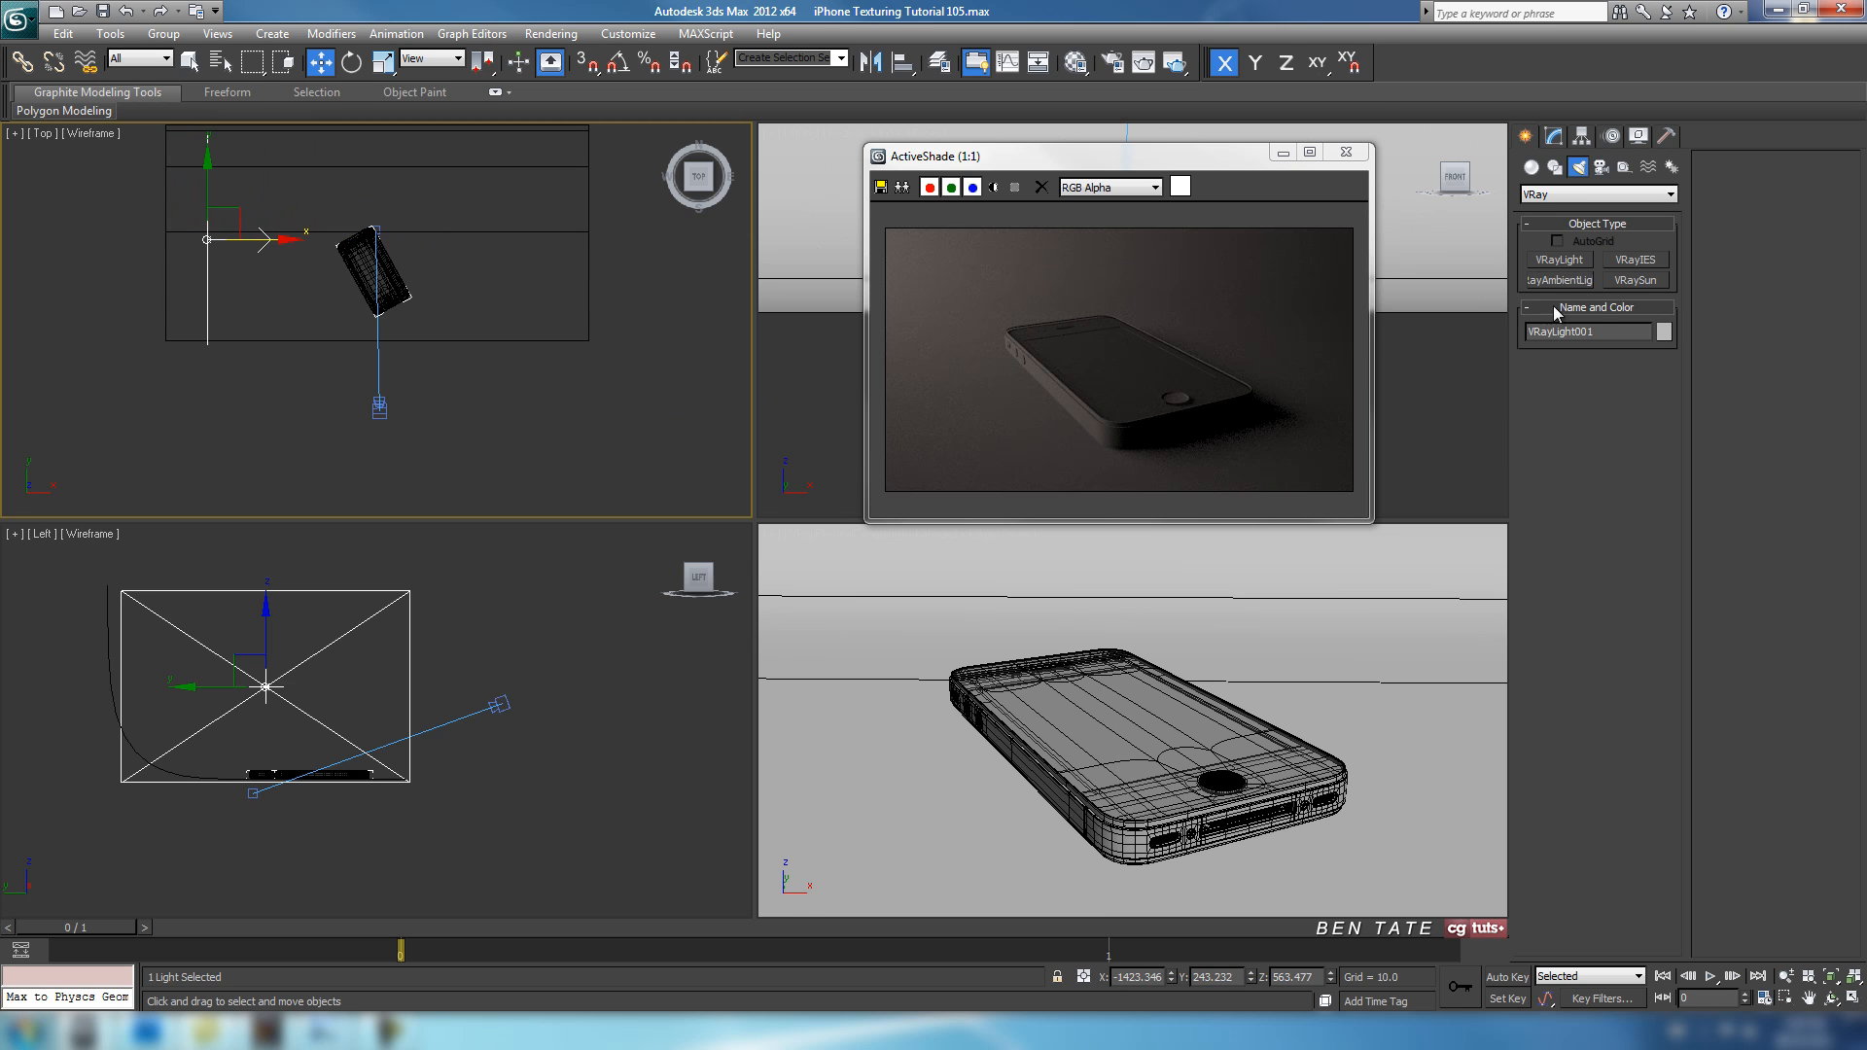
# Set the plane light's intensity multiplier to 40.0.
pyautogui.click(1556, 138)
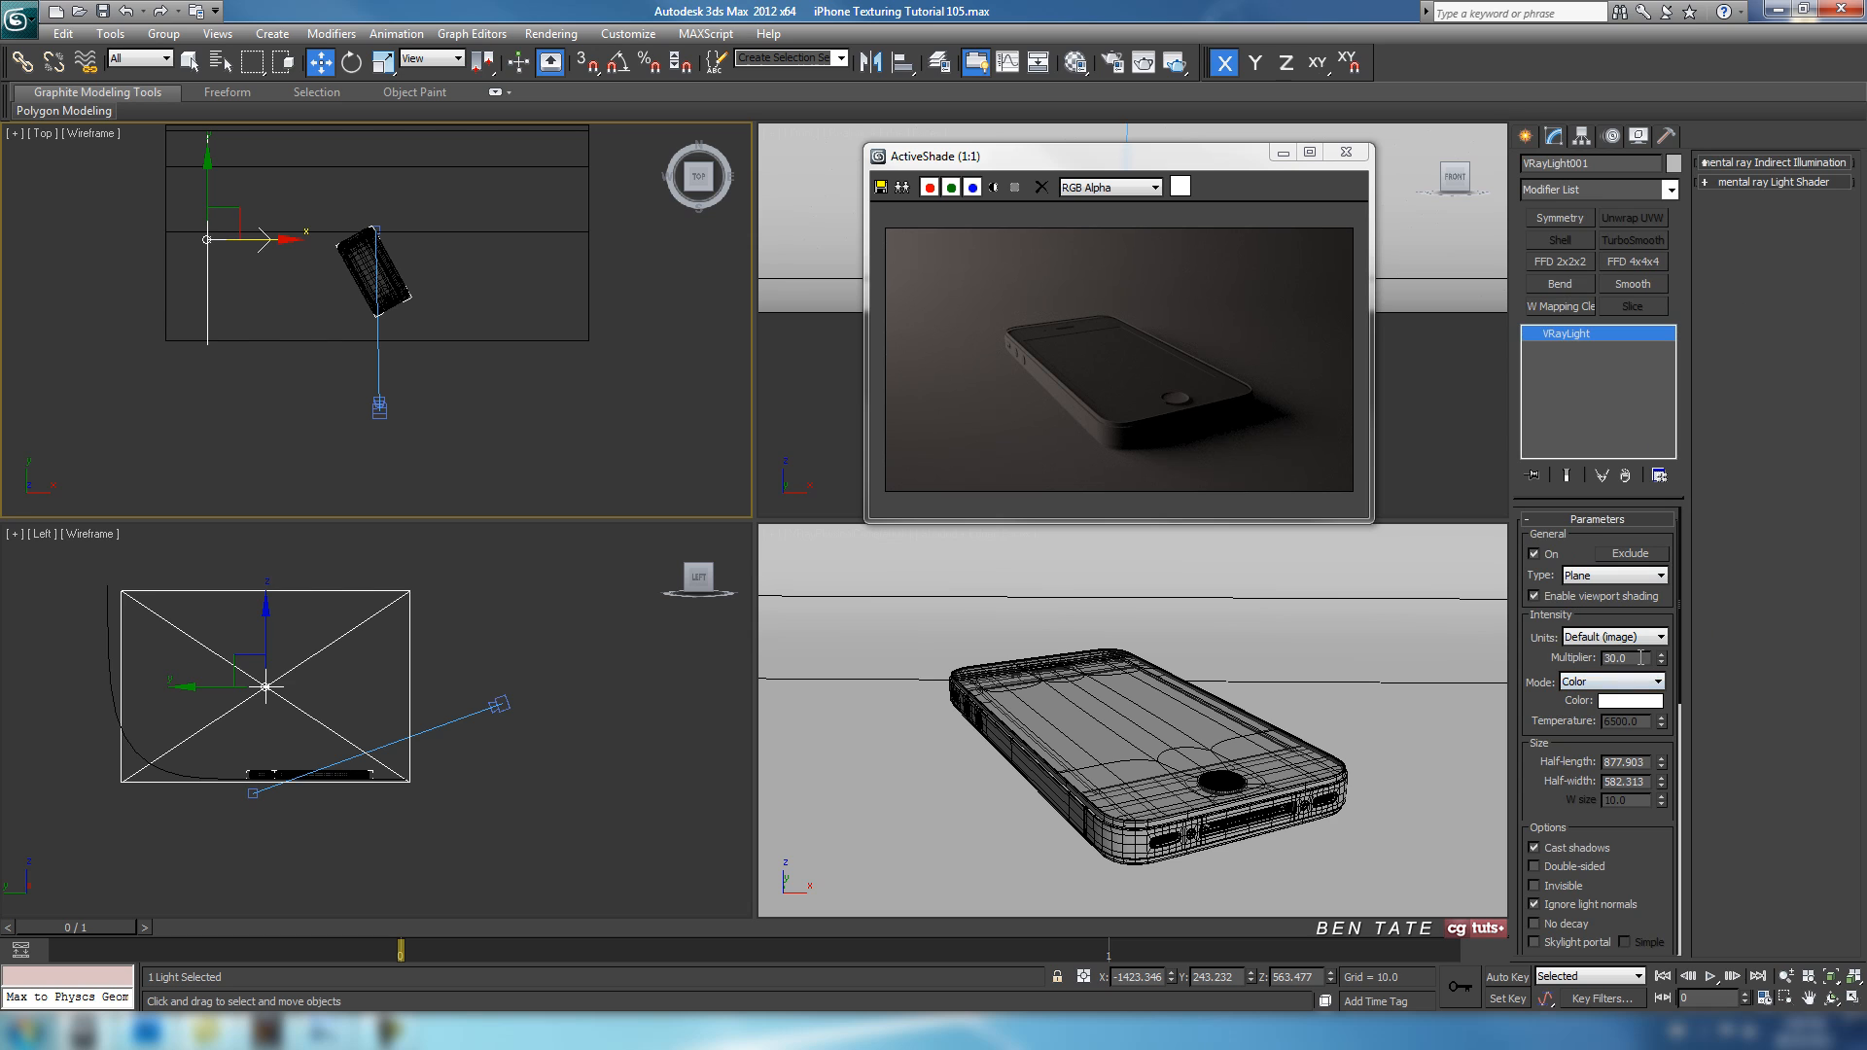
pyautogui.click(1541, 678)
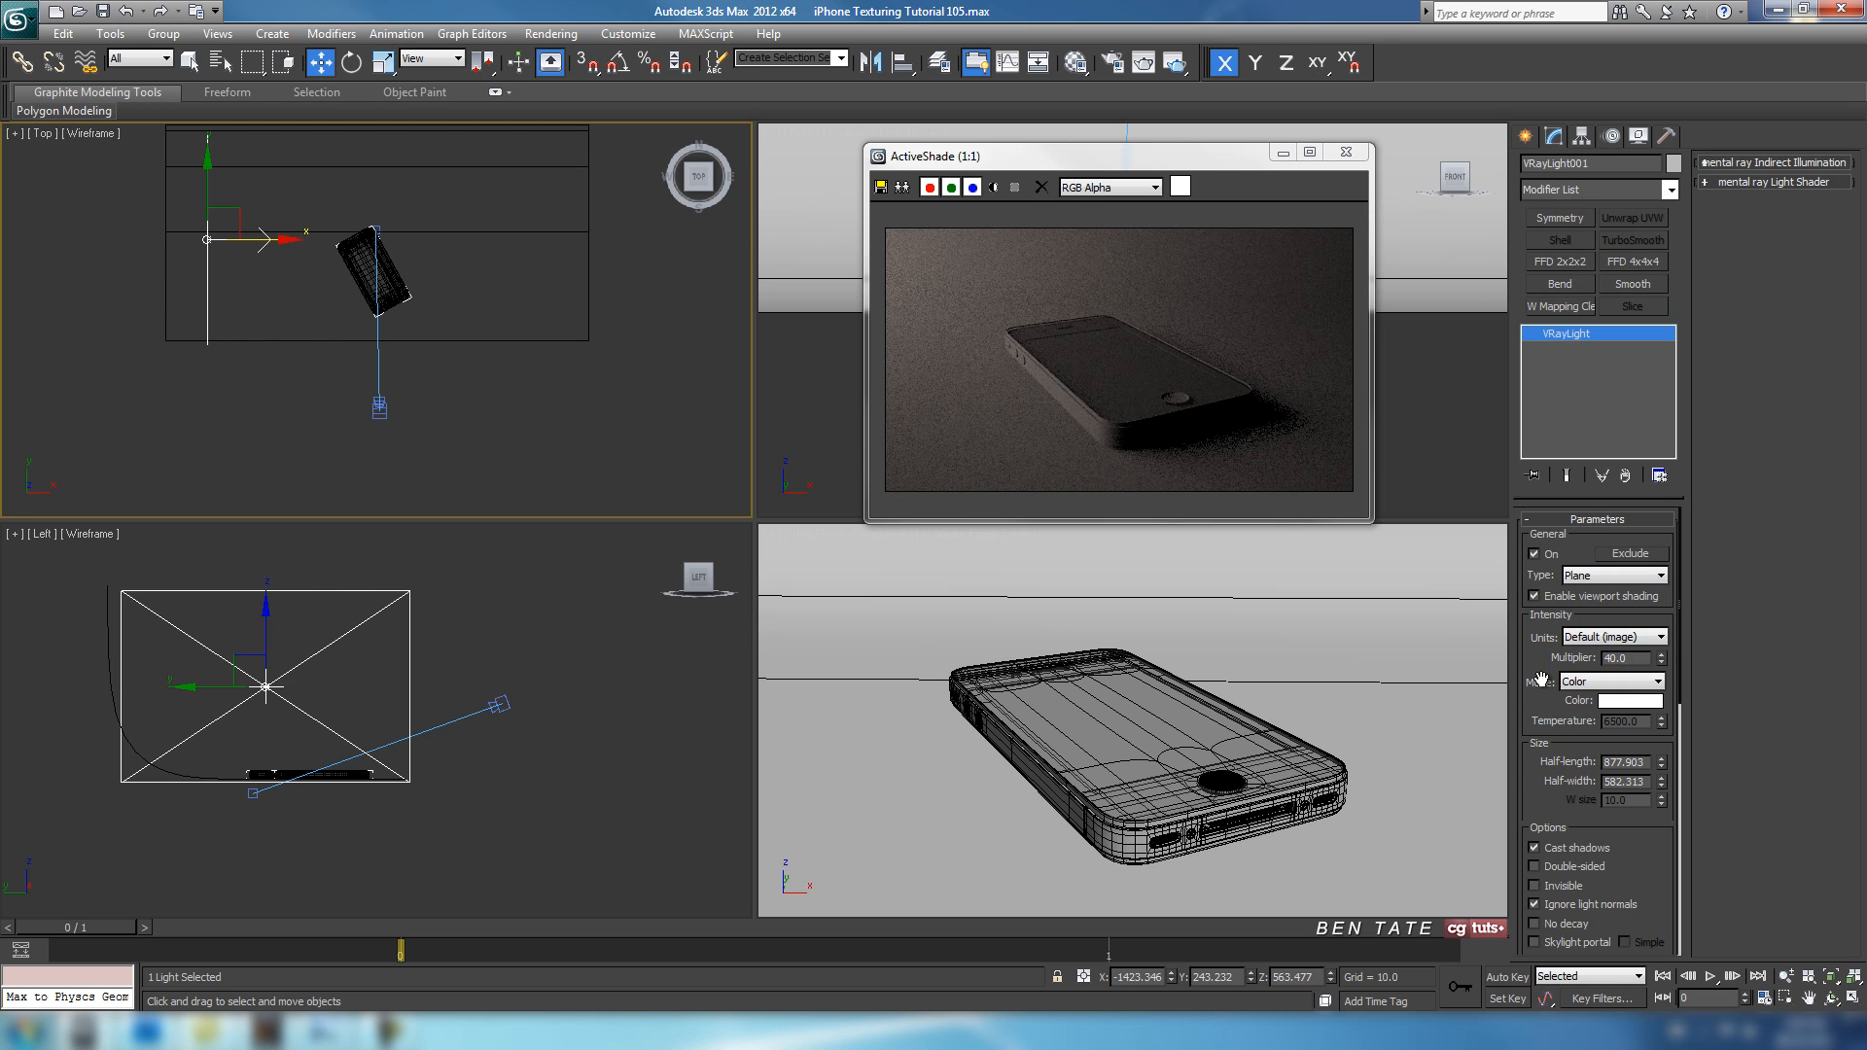
# Mirror the plane light across X as a copy and move it along X to about 1496, on the phone's opposite side.
pyautogui.moveTo(1556, 780); pyautogui.dragTo(1556, 598)
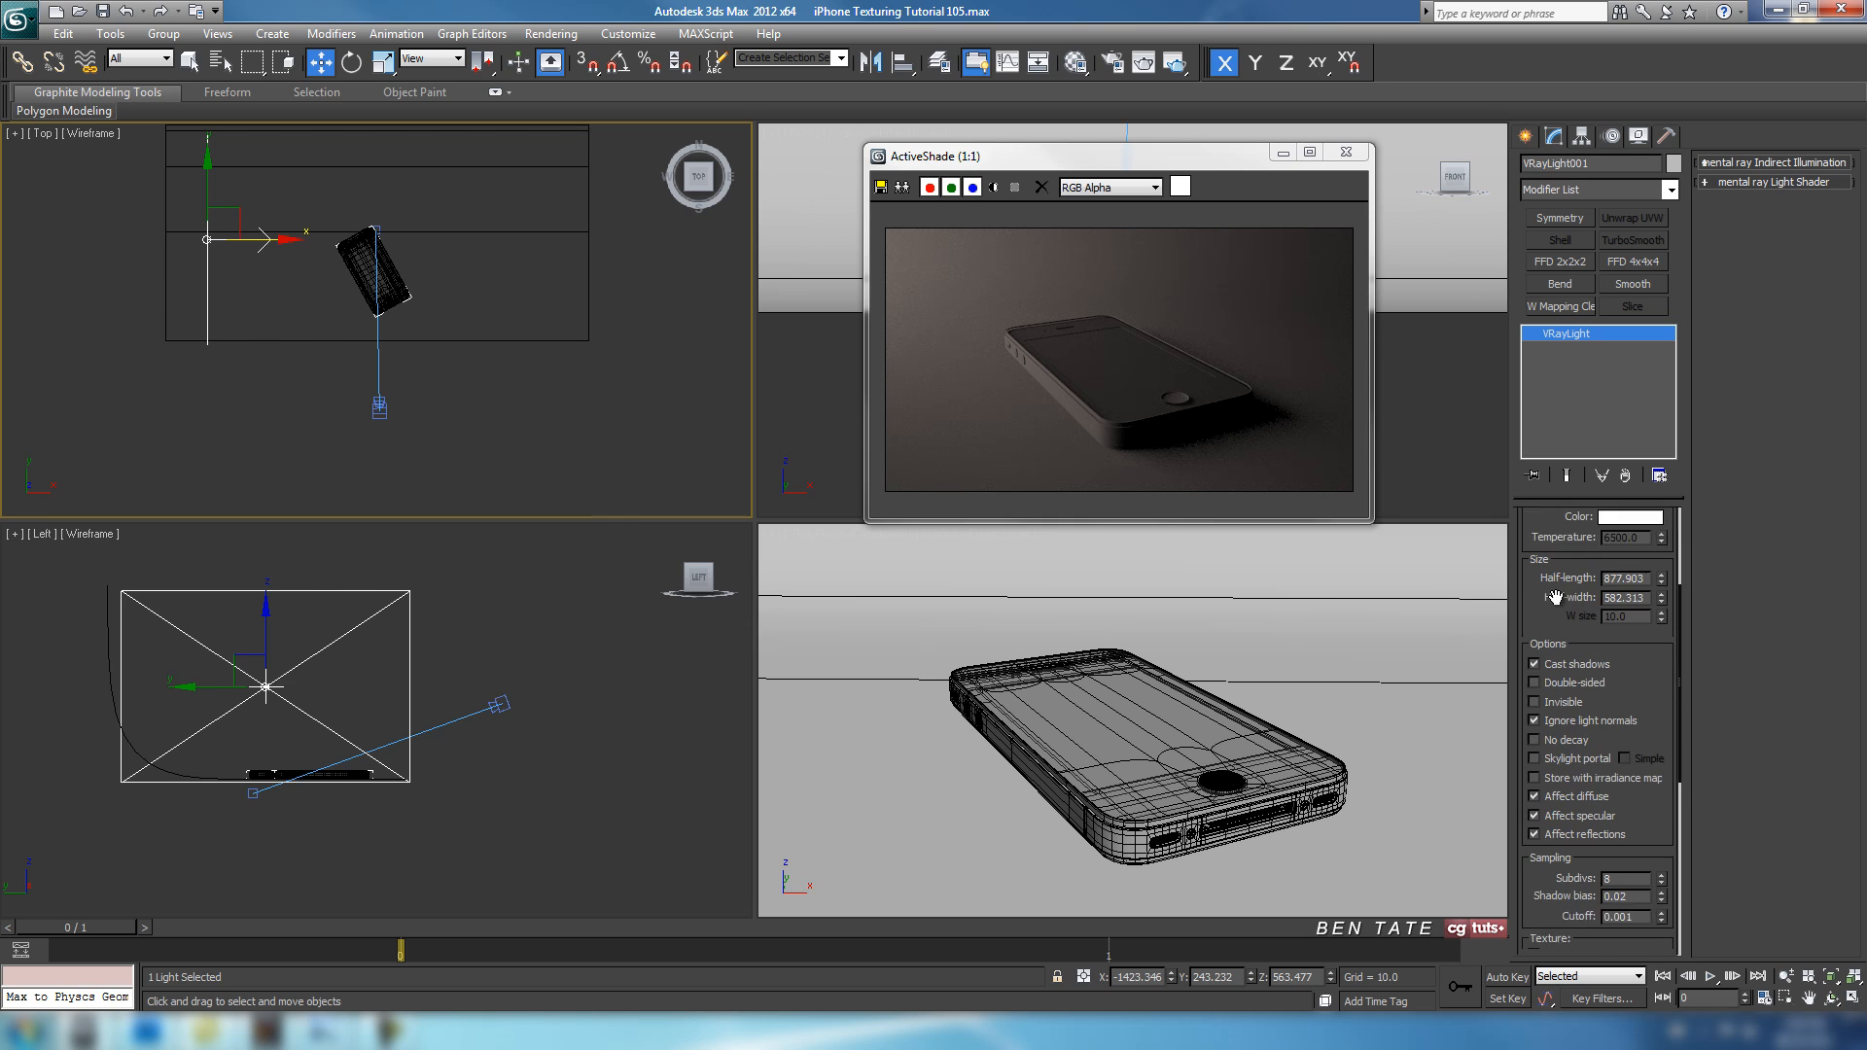
pyautogui.scroll(4, 1557, 597)
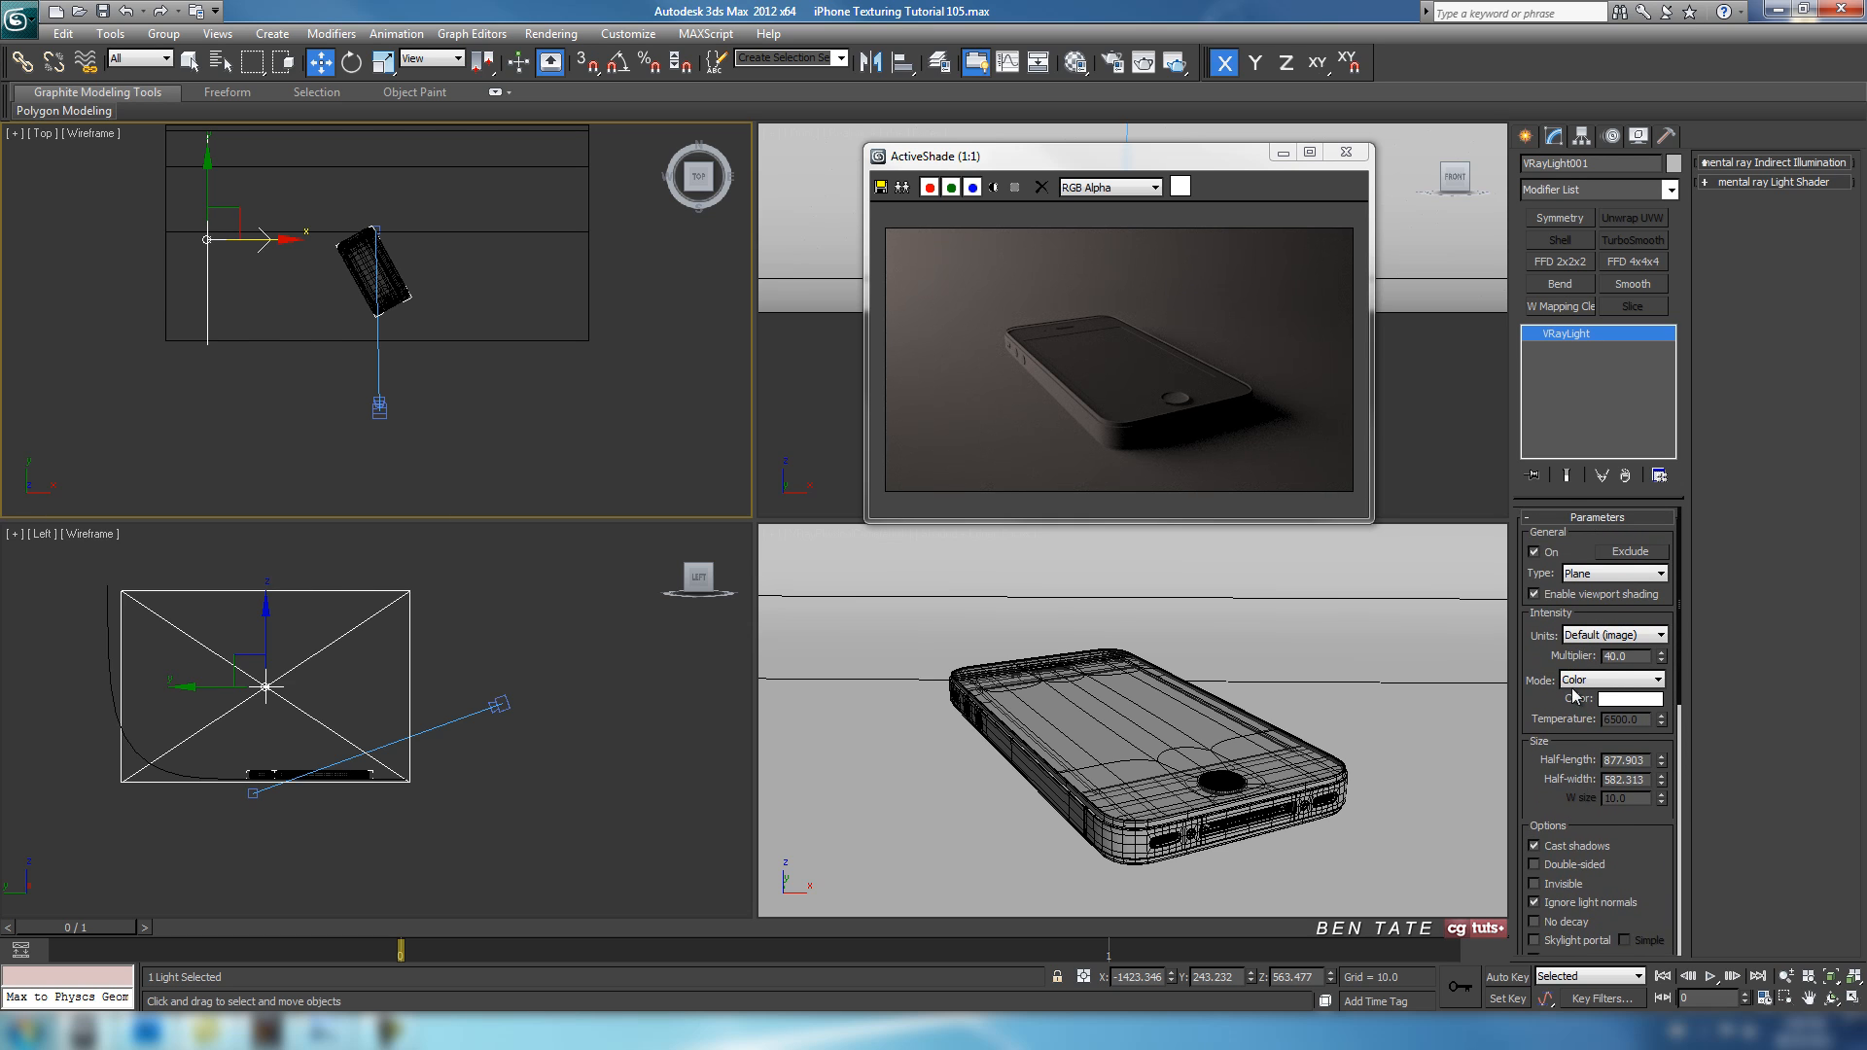
pyautogui.moveTo(539, 157); pyautogui.dragTo(559, 224, button='middle')
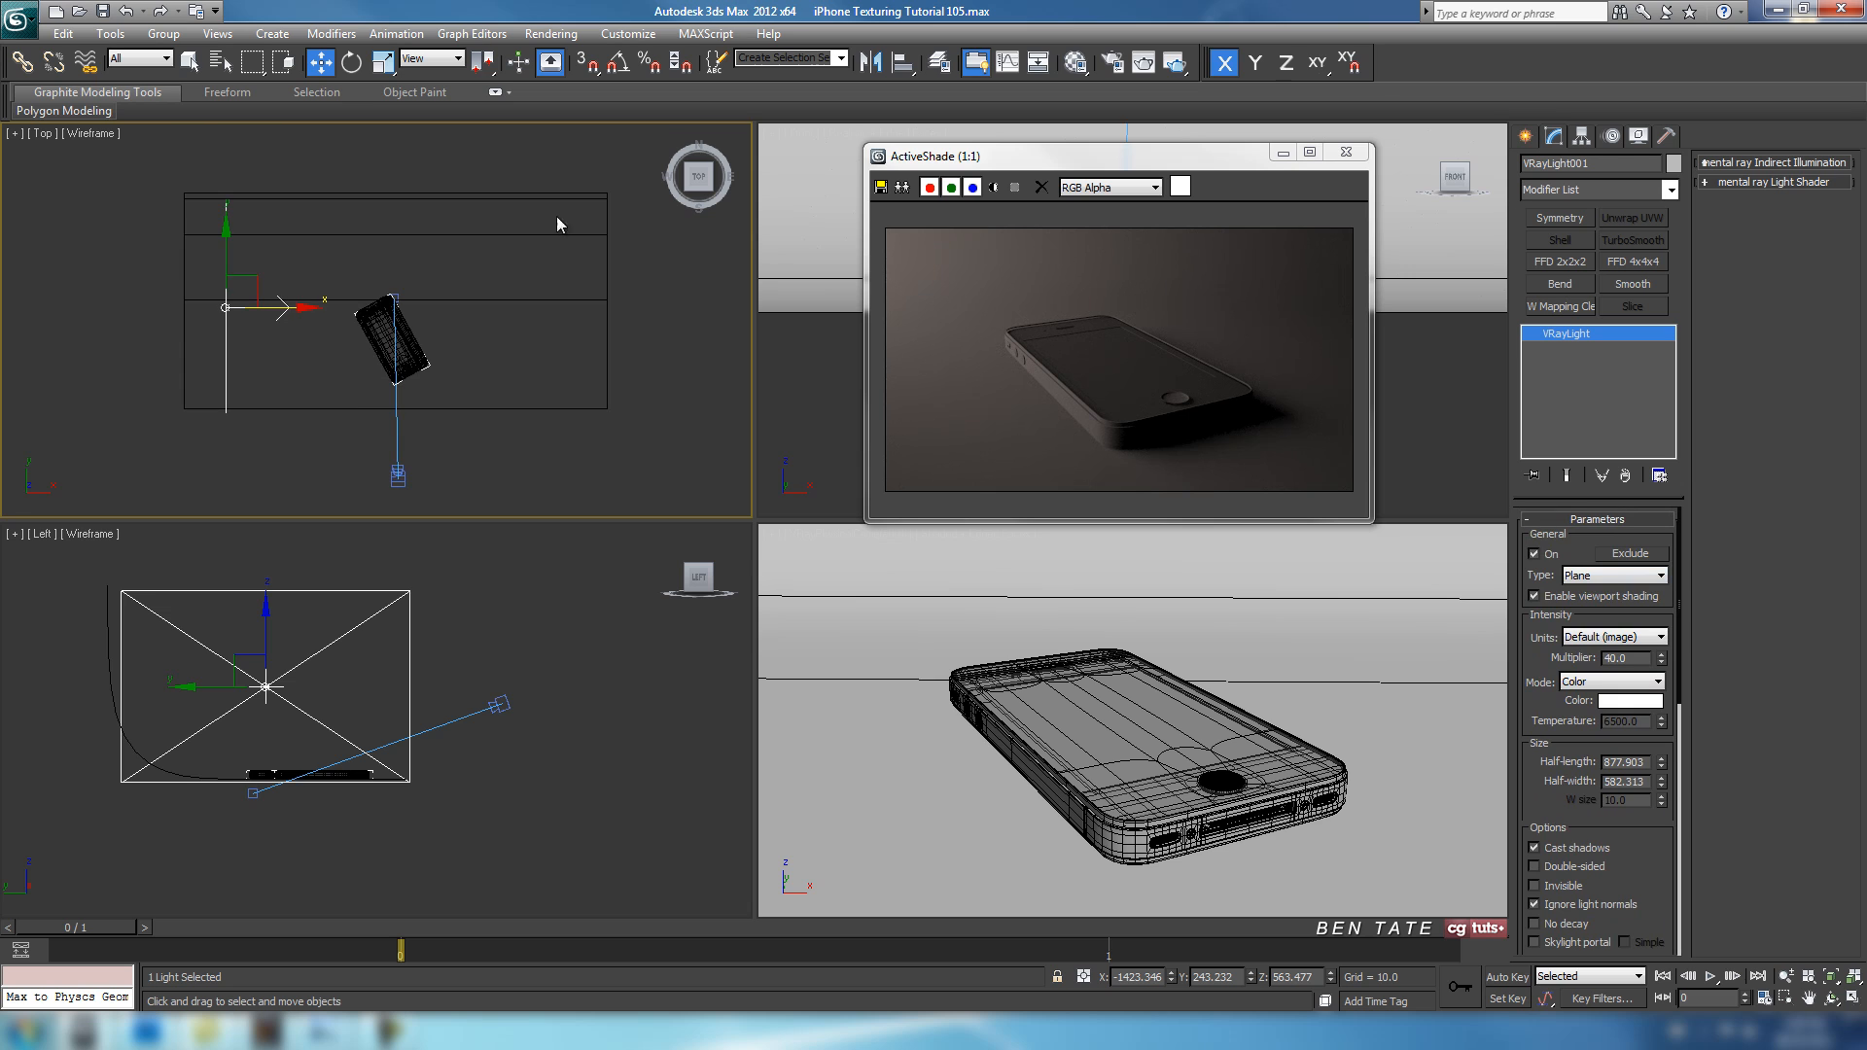
pyautogui.click(873, 64)
pyautogui.click(892, 542)
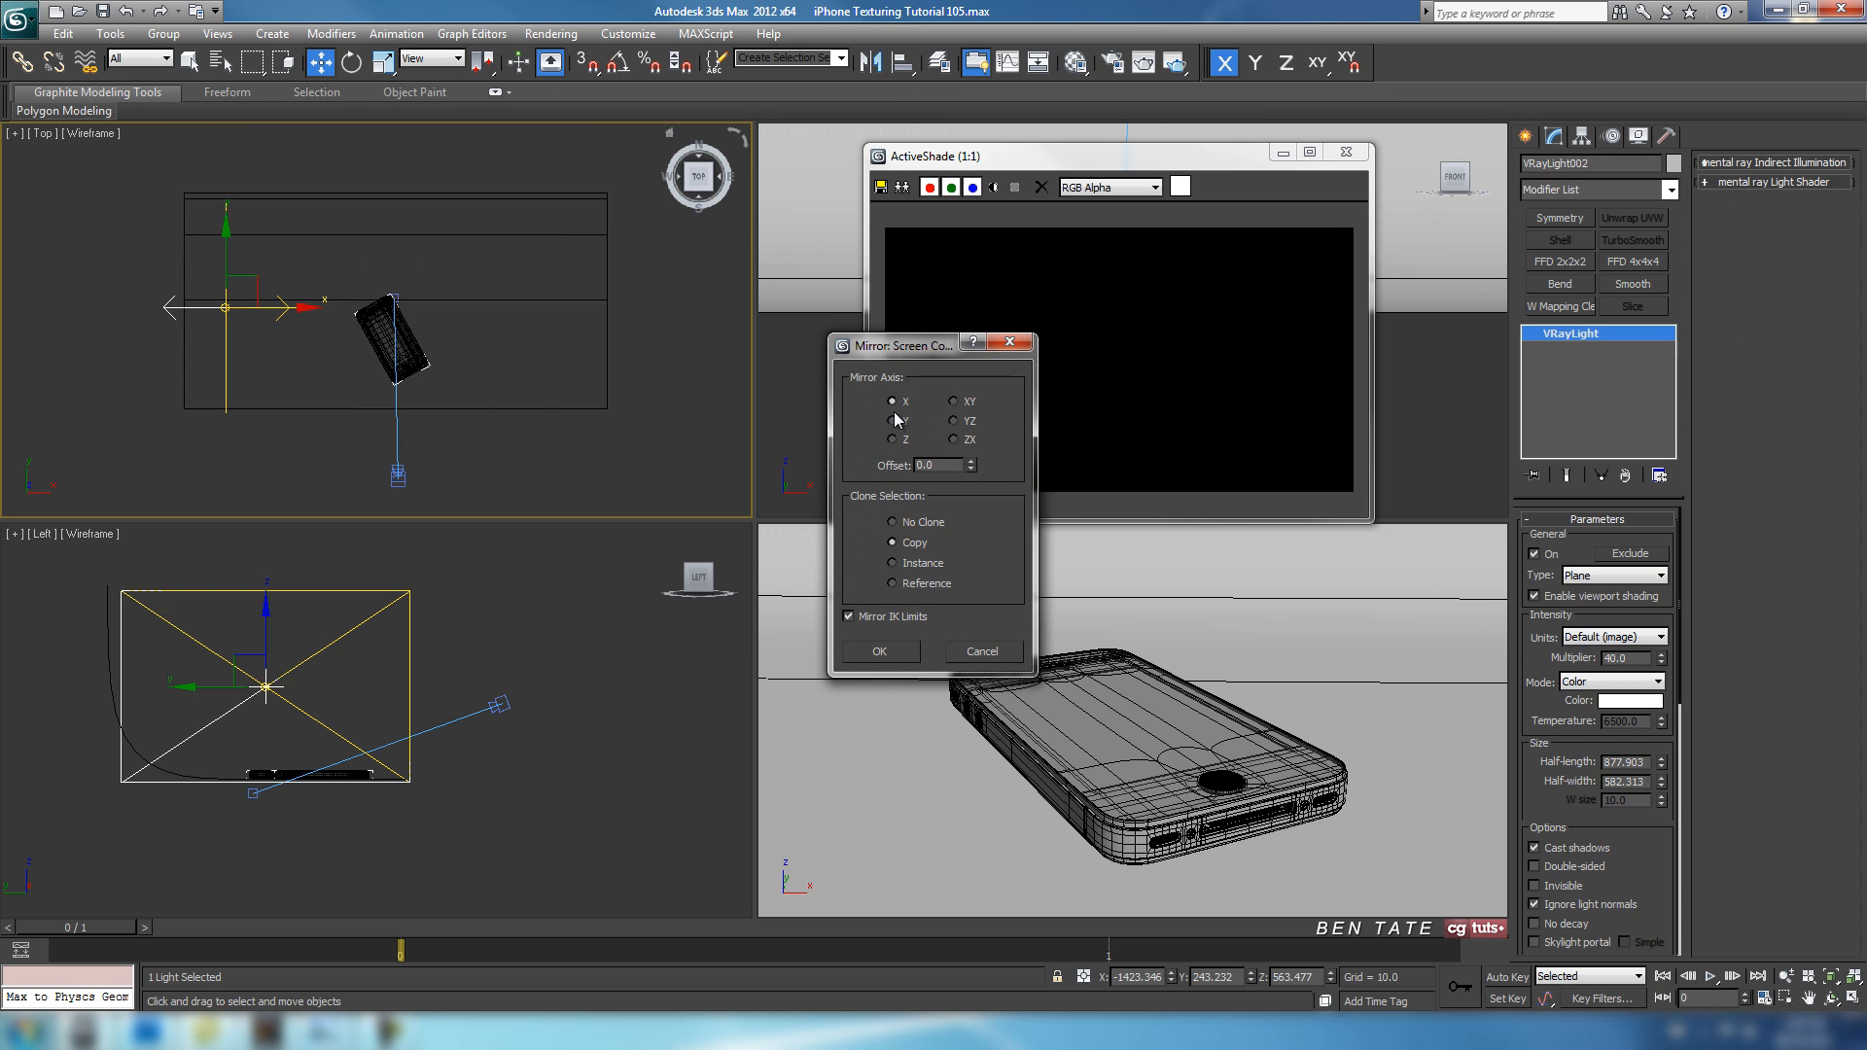
pyautogui.click(880, 651)
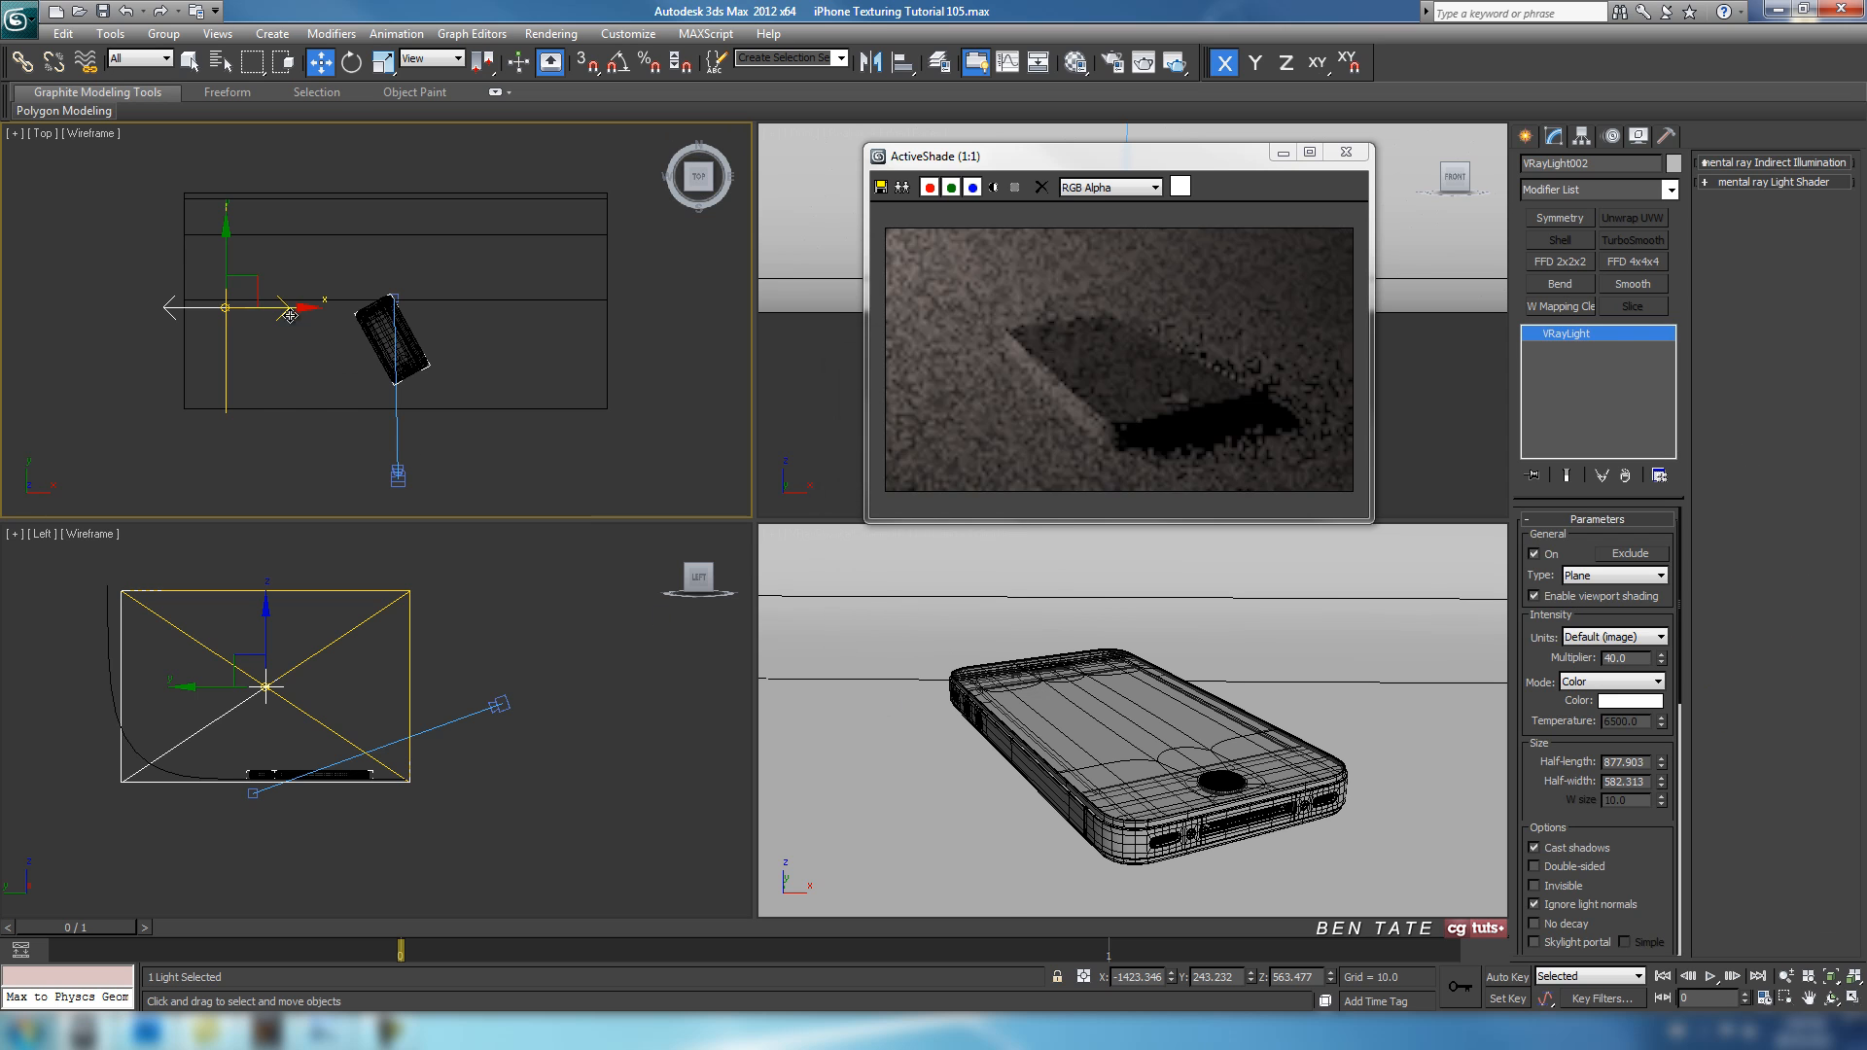
pyautogui.moveTo(289, 316); pyautogui.dragTo(645, 343)
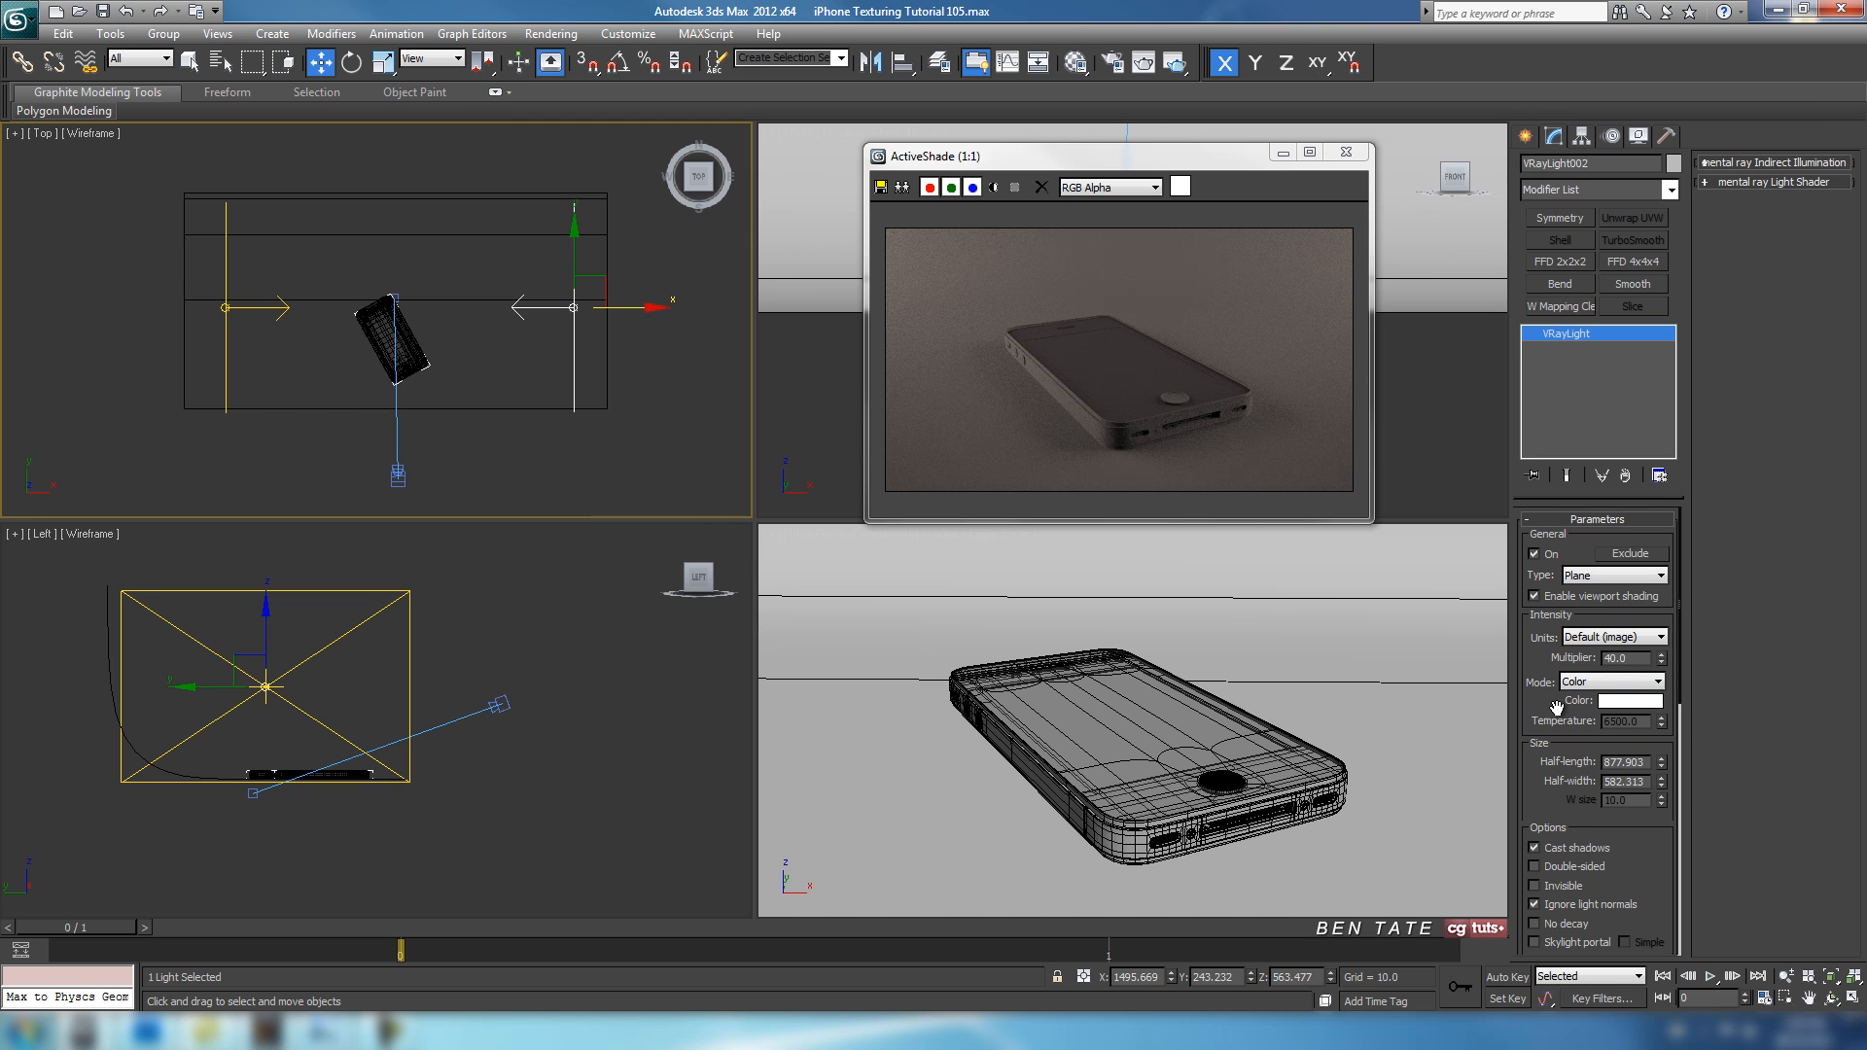
# Tint the mirrored plane light a pale blue.
pyautogui.click(1631, 702)
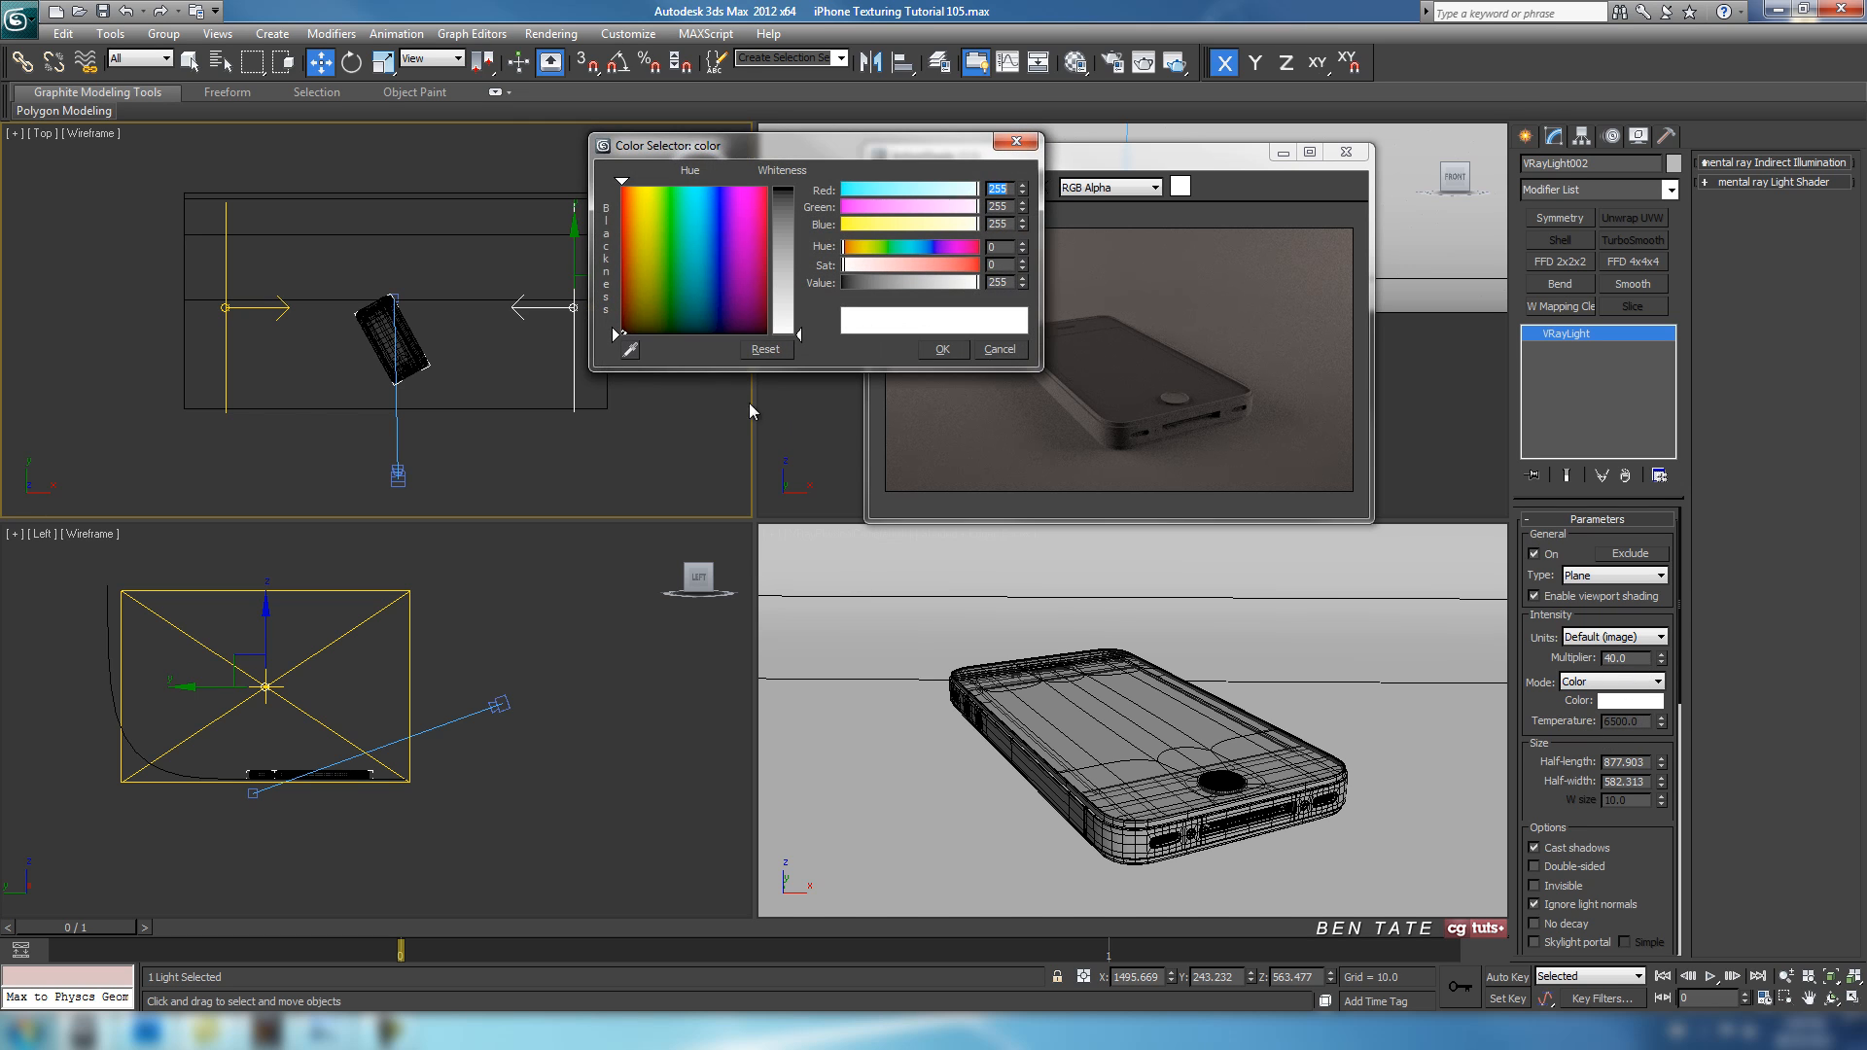
pyautogui.moveTo(741, 146); pyautogui.dragTo(537, 253)
pyautogui.click(522, 401)
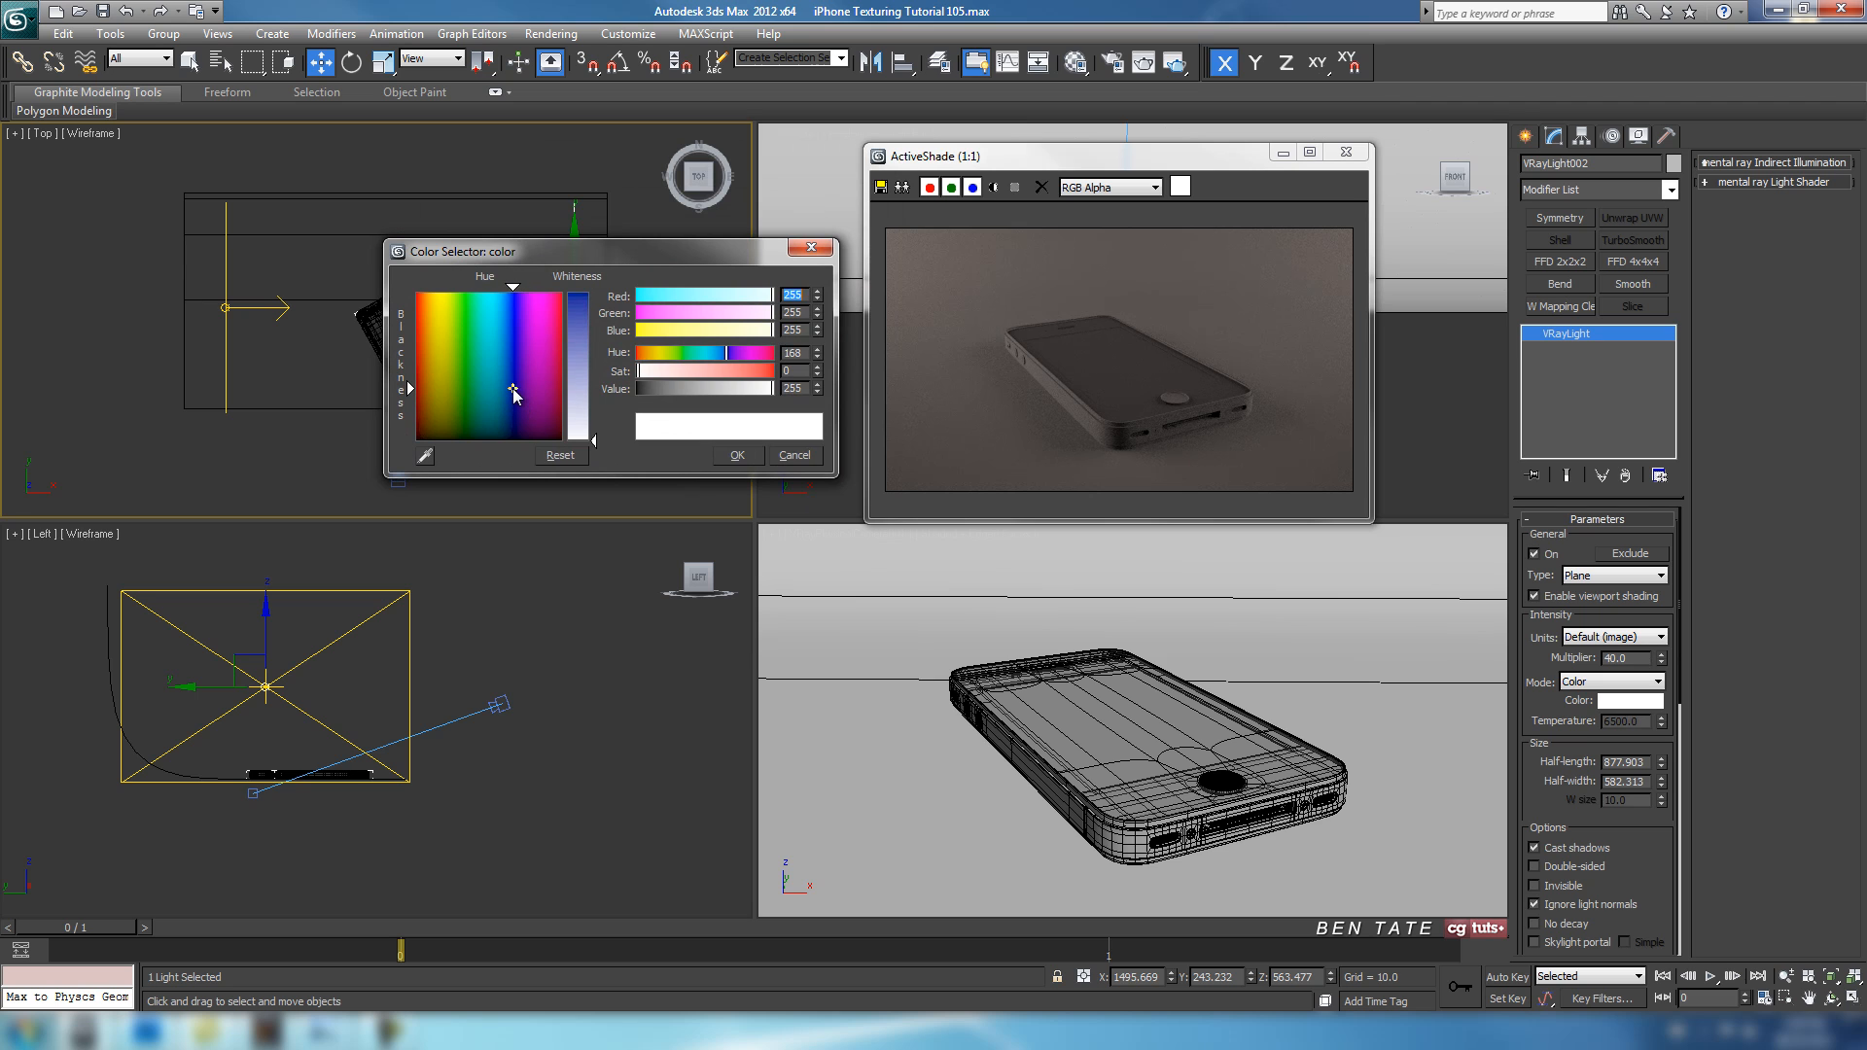
pyautogui.moveTo(514, 389); pyautogui.dragTo(596, 373)
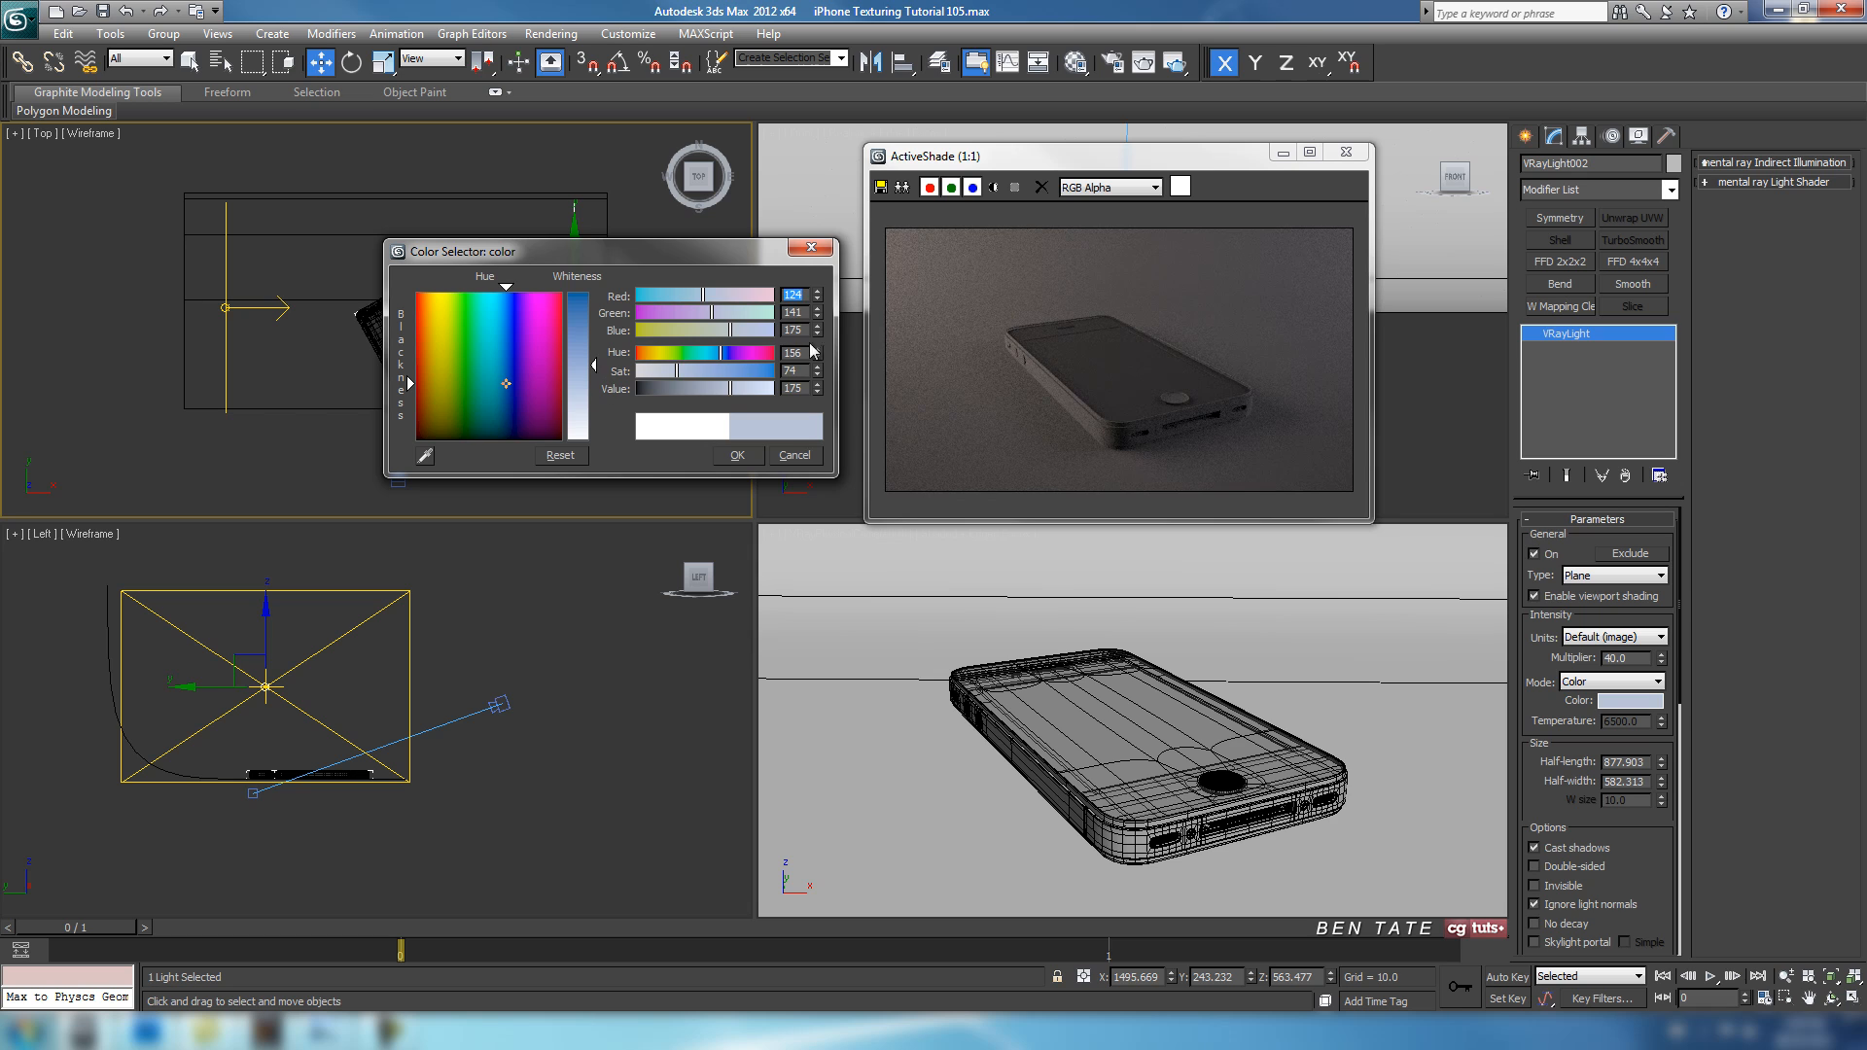
pyautogui.moveTo(703, 297); pyautogui.dragTo(745, 332)
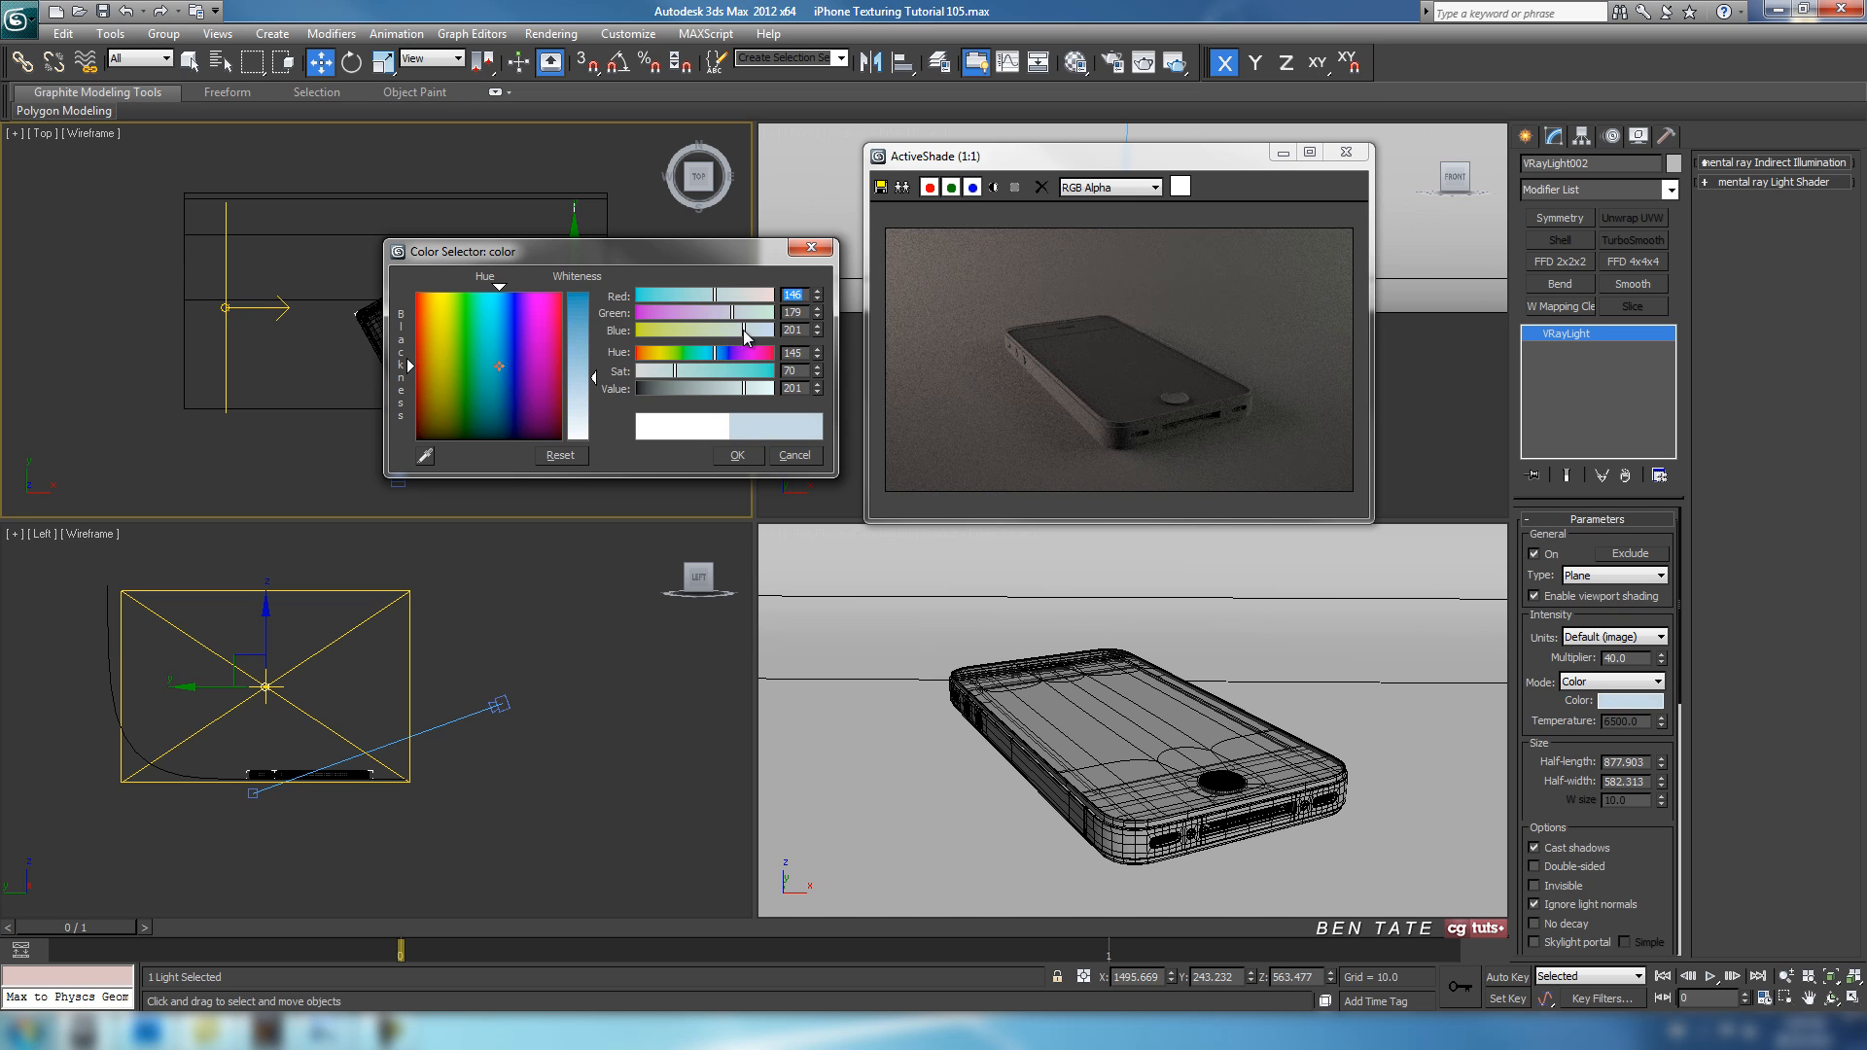
pyautogui.click(745, 457)
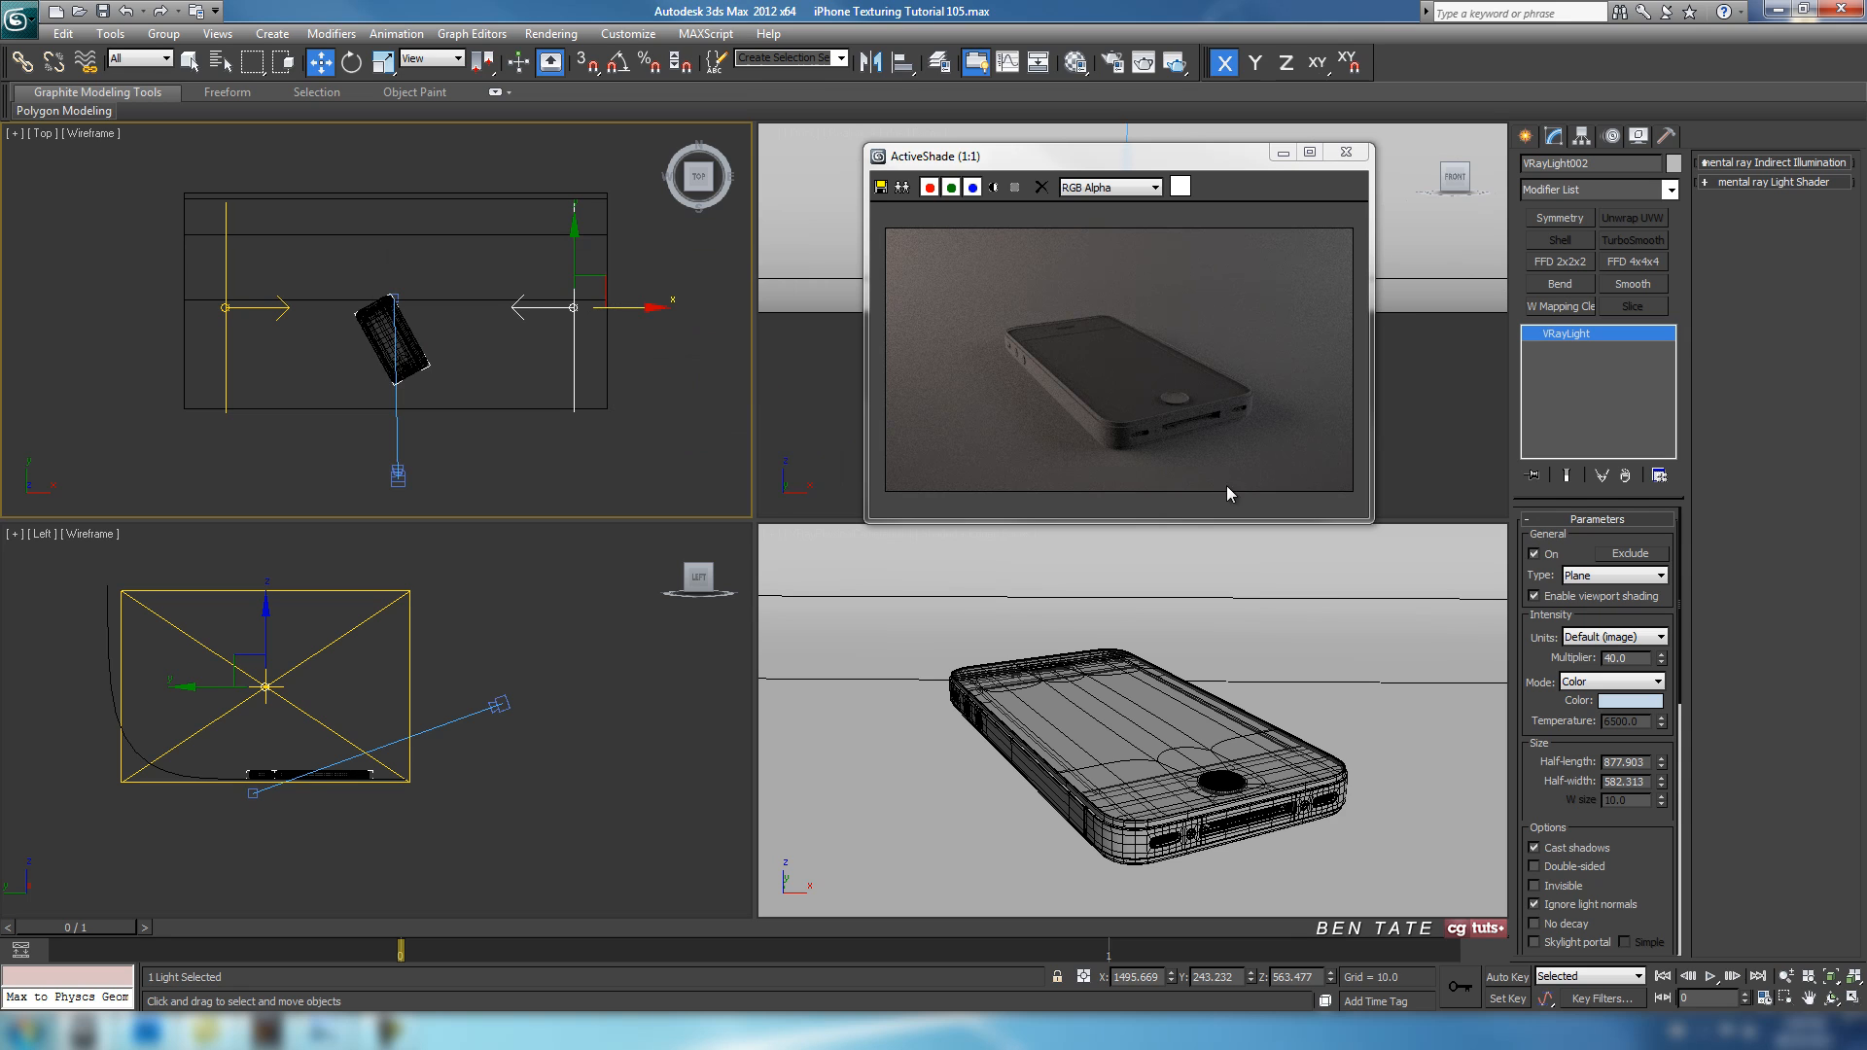
# Close the ActiveShade preview and reframe the camera closer to the phone from a slightly higher angle, leaving nothing selected.
pyautogui.moveTo(1141, 154); pyautogui.dragTo(1041, 159)
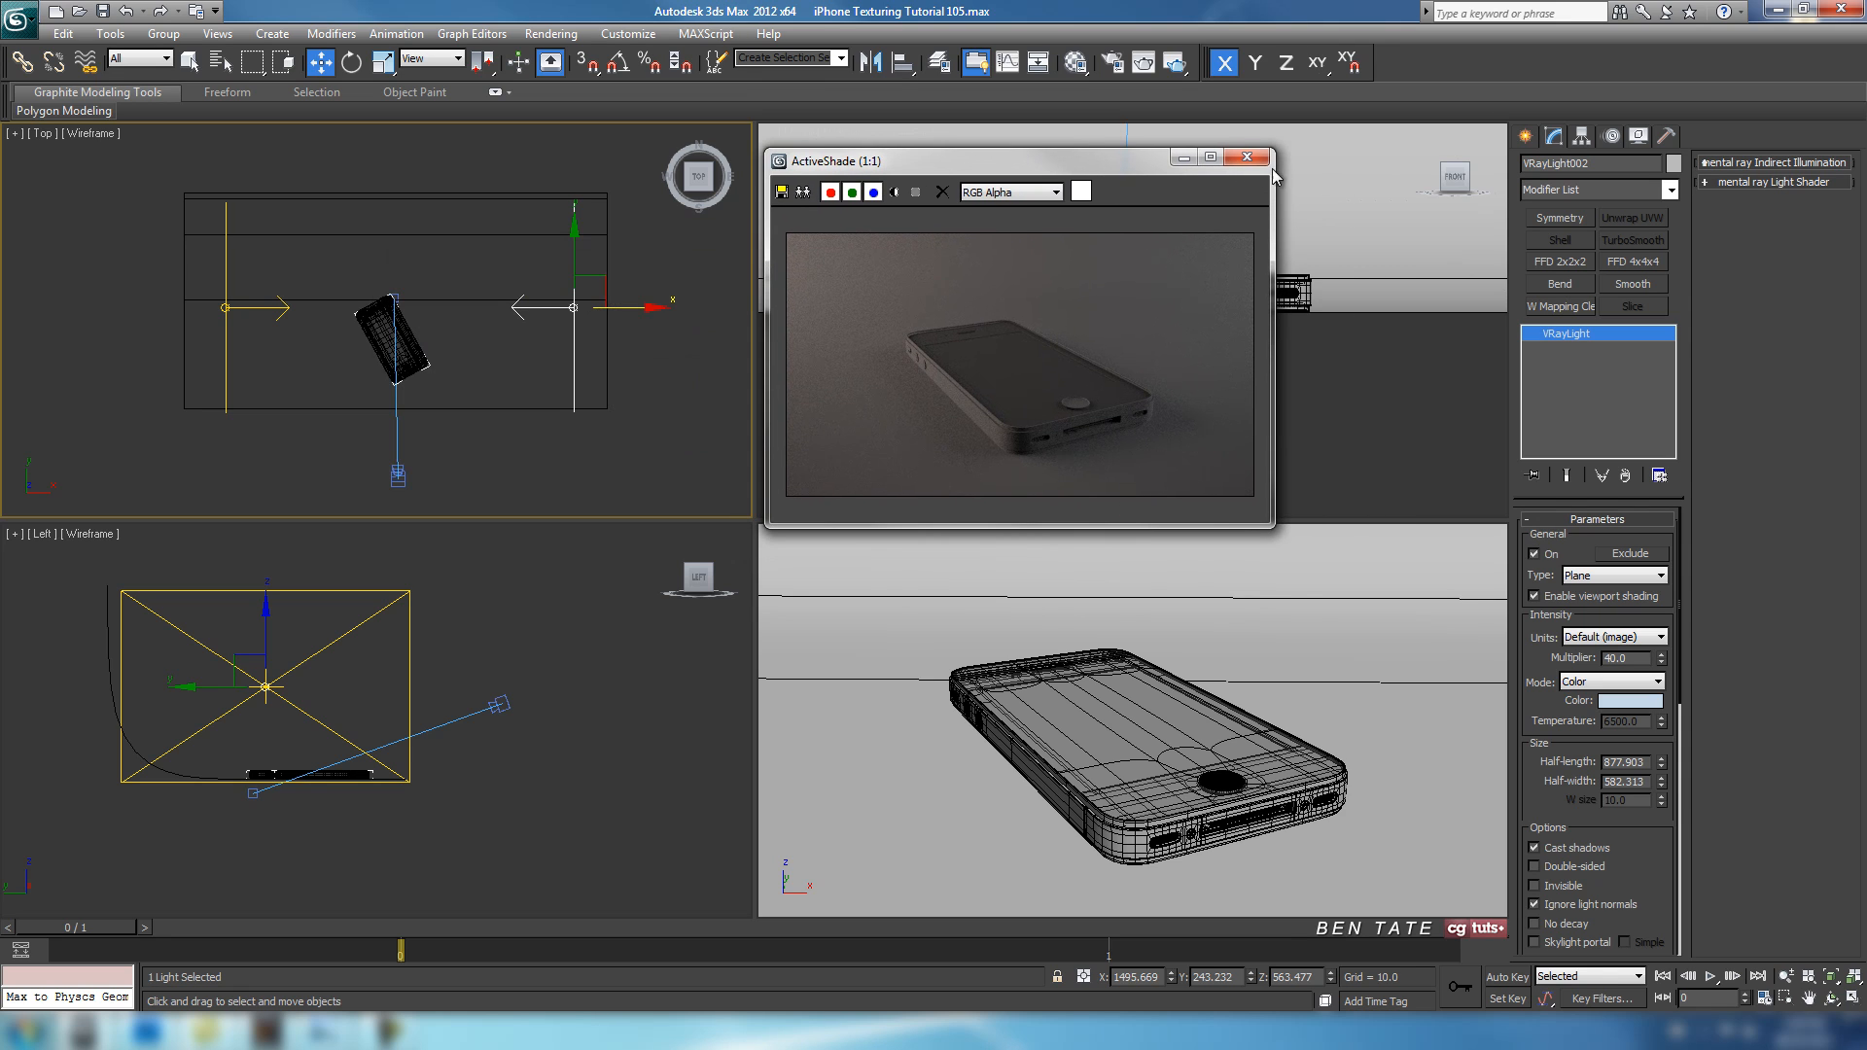
pyautogui.click(1248, 157)
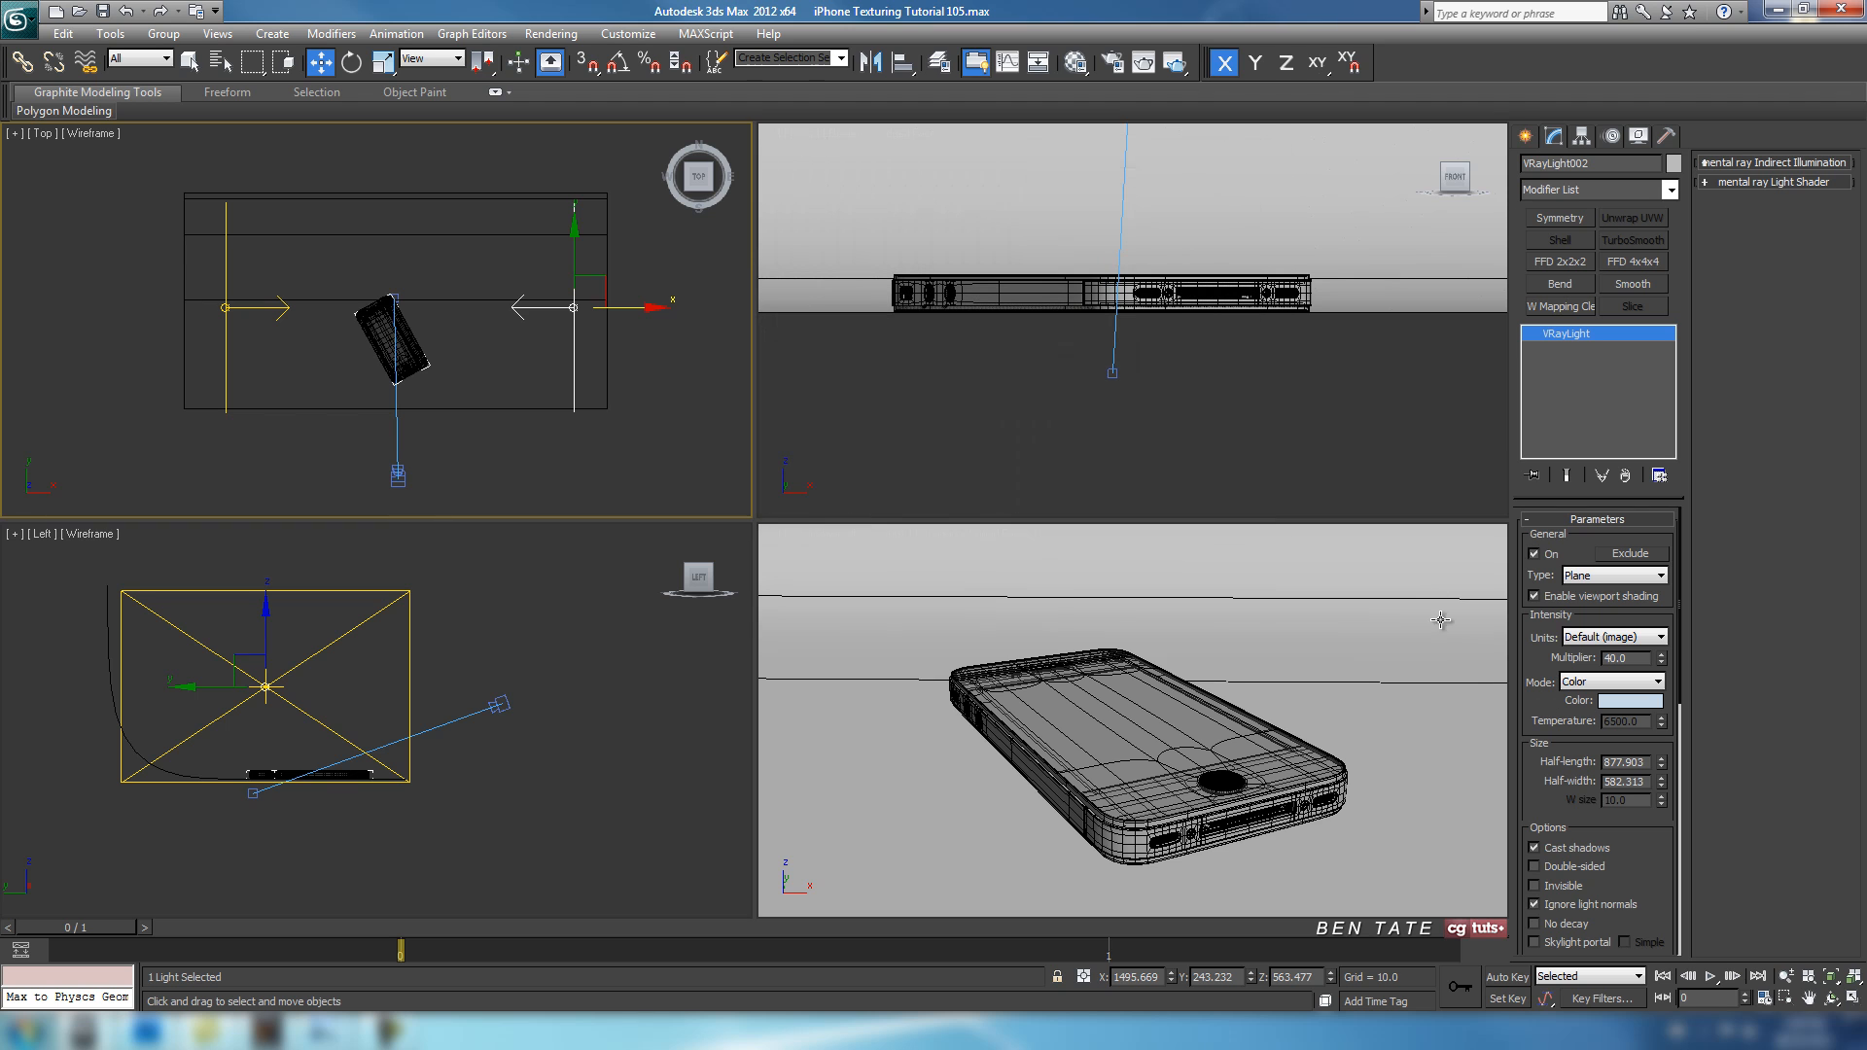
pyautogui.click(1786, 976)
pyautogui.moveTo(1093, 776); pyautogui.dragTo(1124, 771)
pyautogui.click(1833, 999)
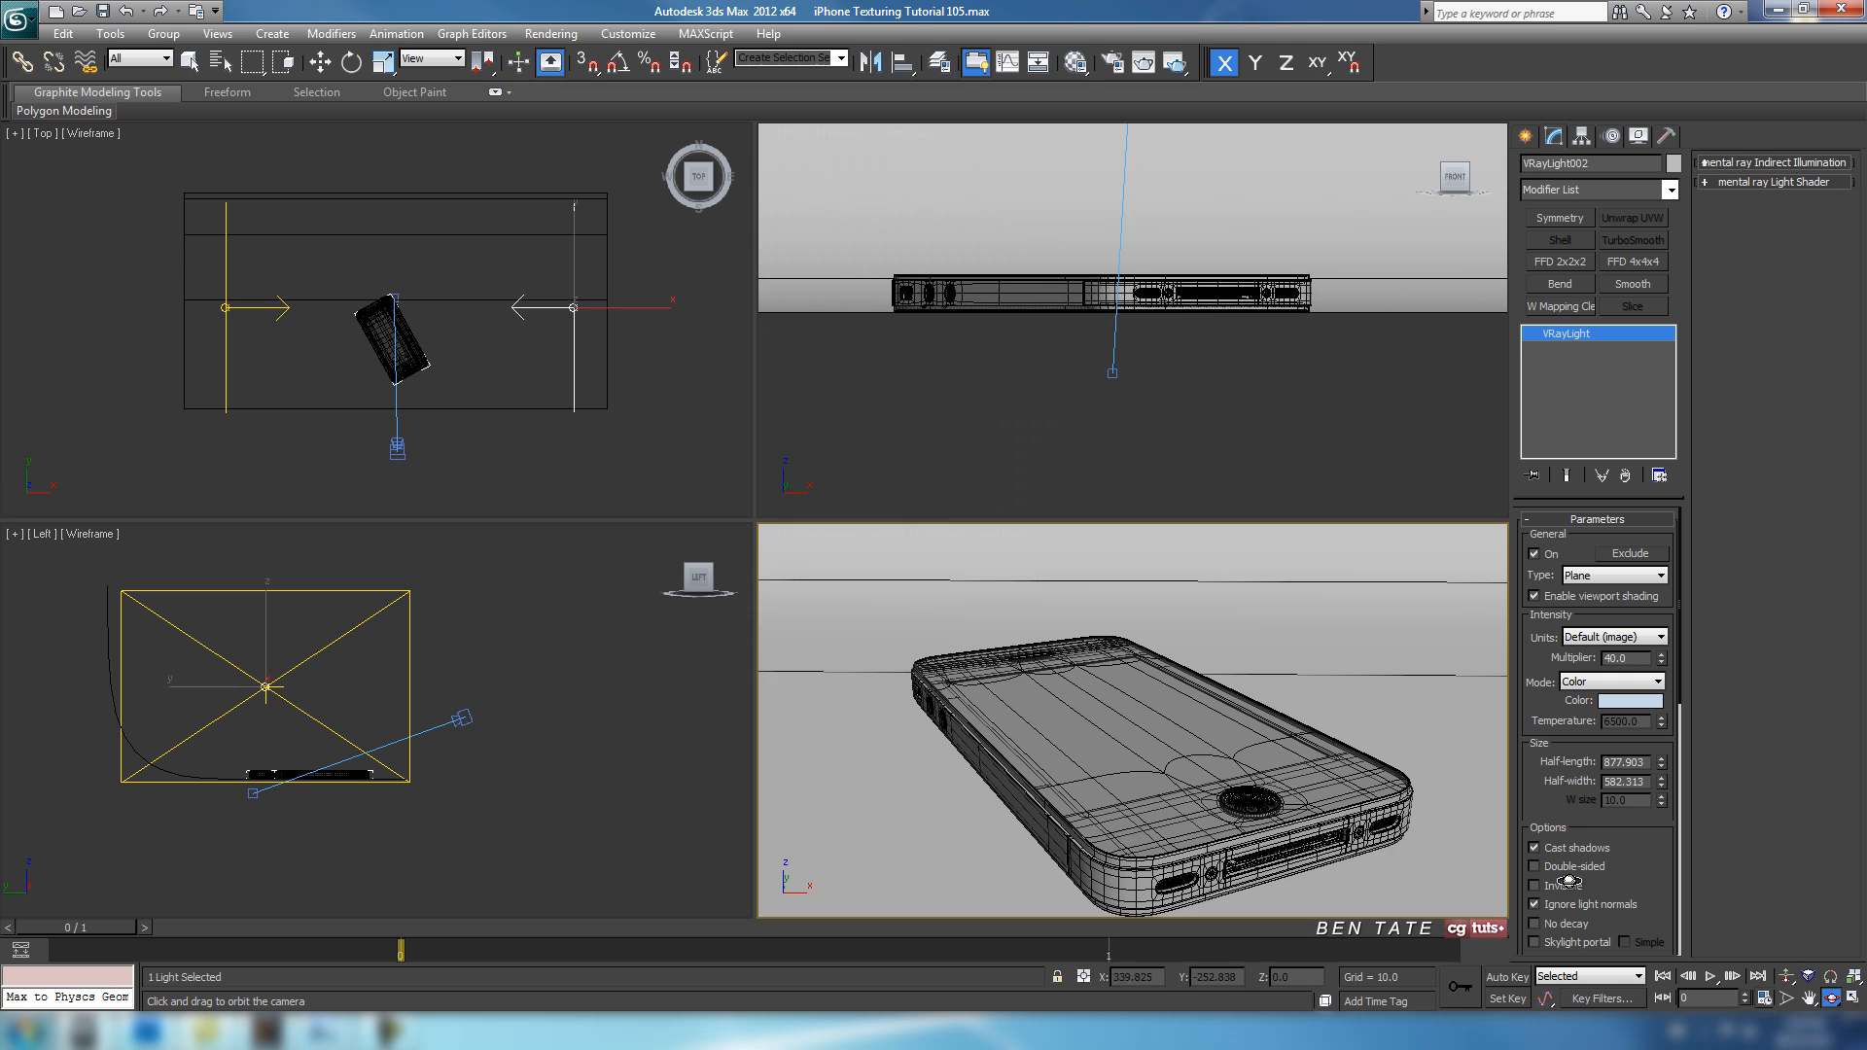
pyautogui.moveTo(1214, 634)
pyautogui.mouseDown()
pyautogui.moveTo(1213, 650)
pyautogui.moveTo(1206, 609)
pyautogui.mouseUp()
pyautogui.click(1140, 492)
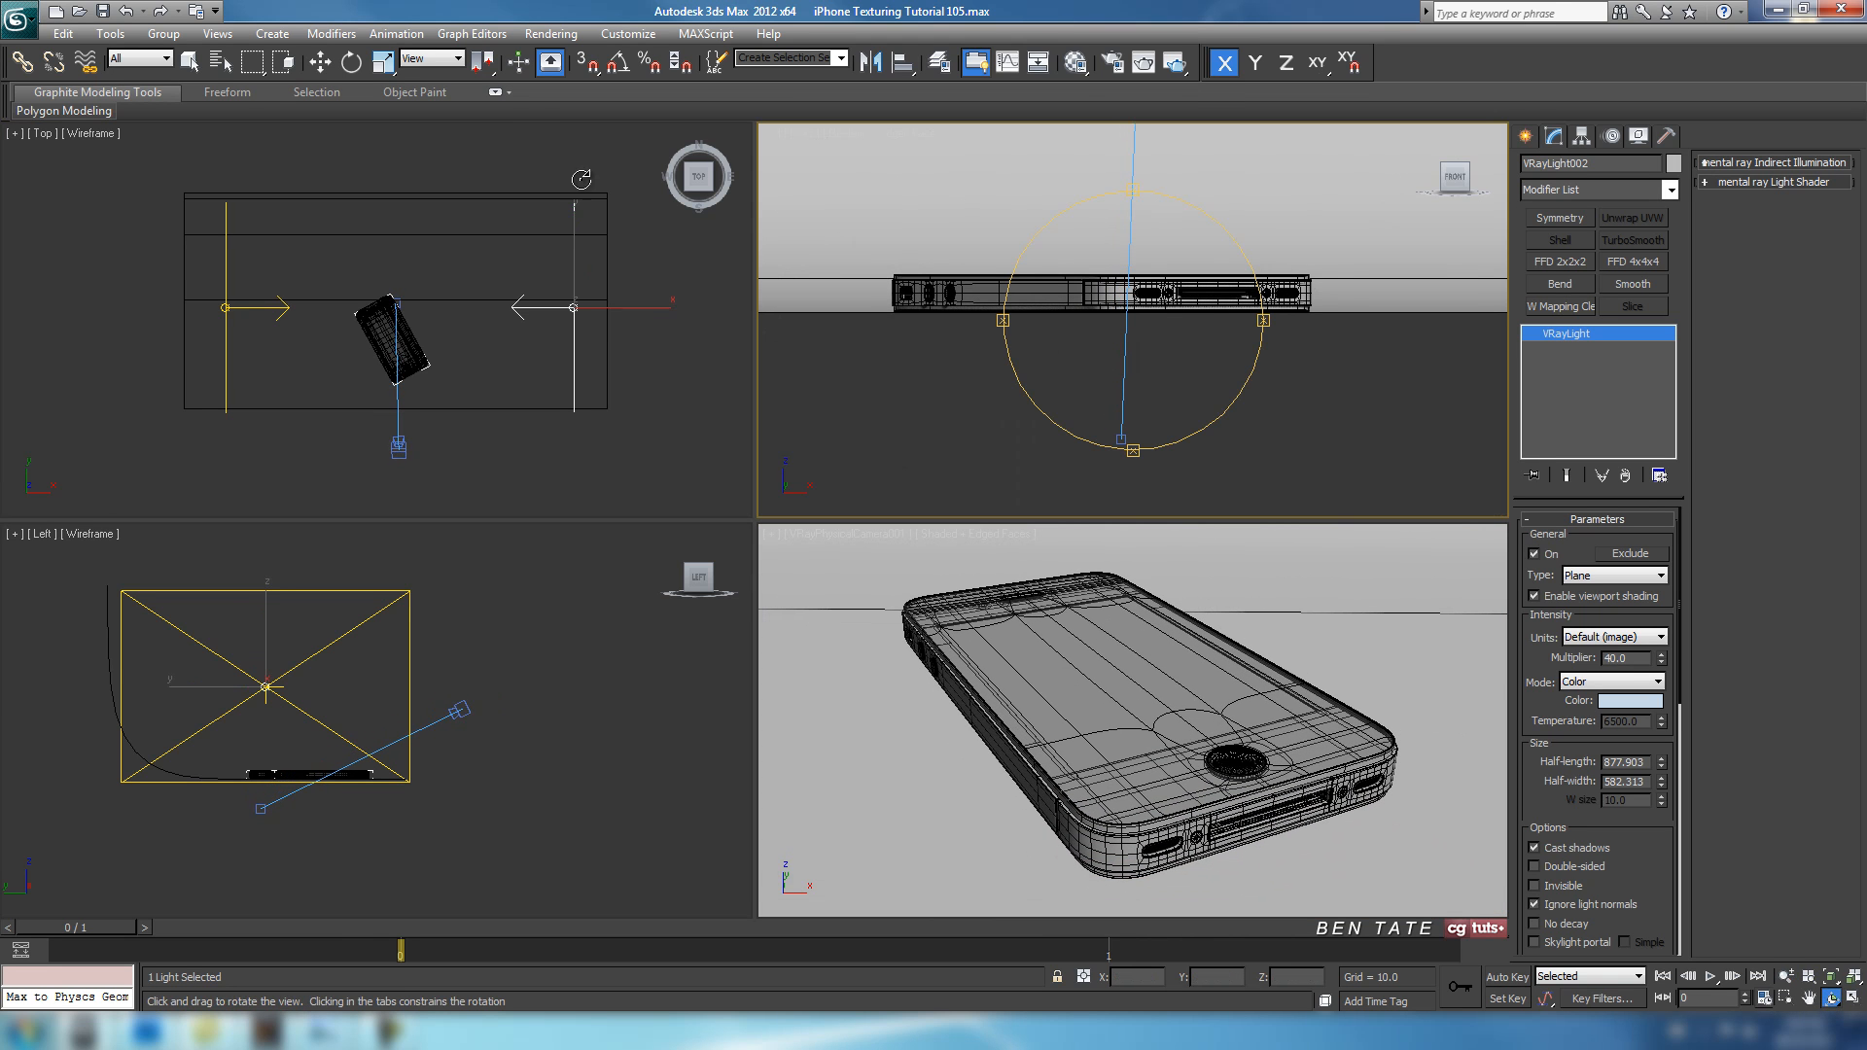
pyautogui.click(320, 62)
pyautogui.click(696, 457)
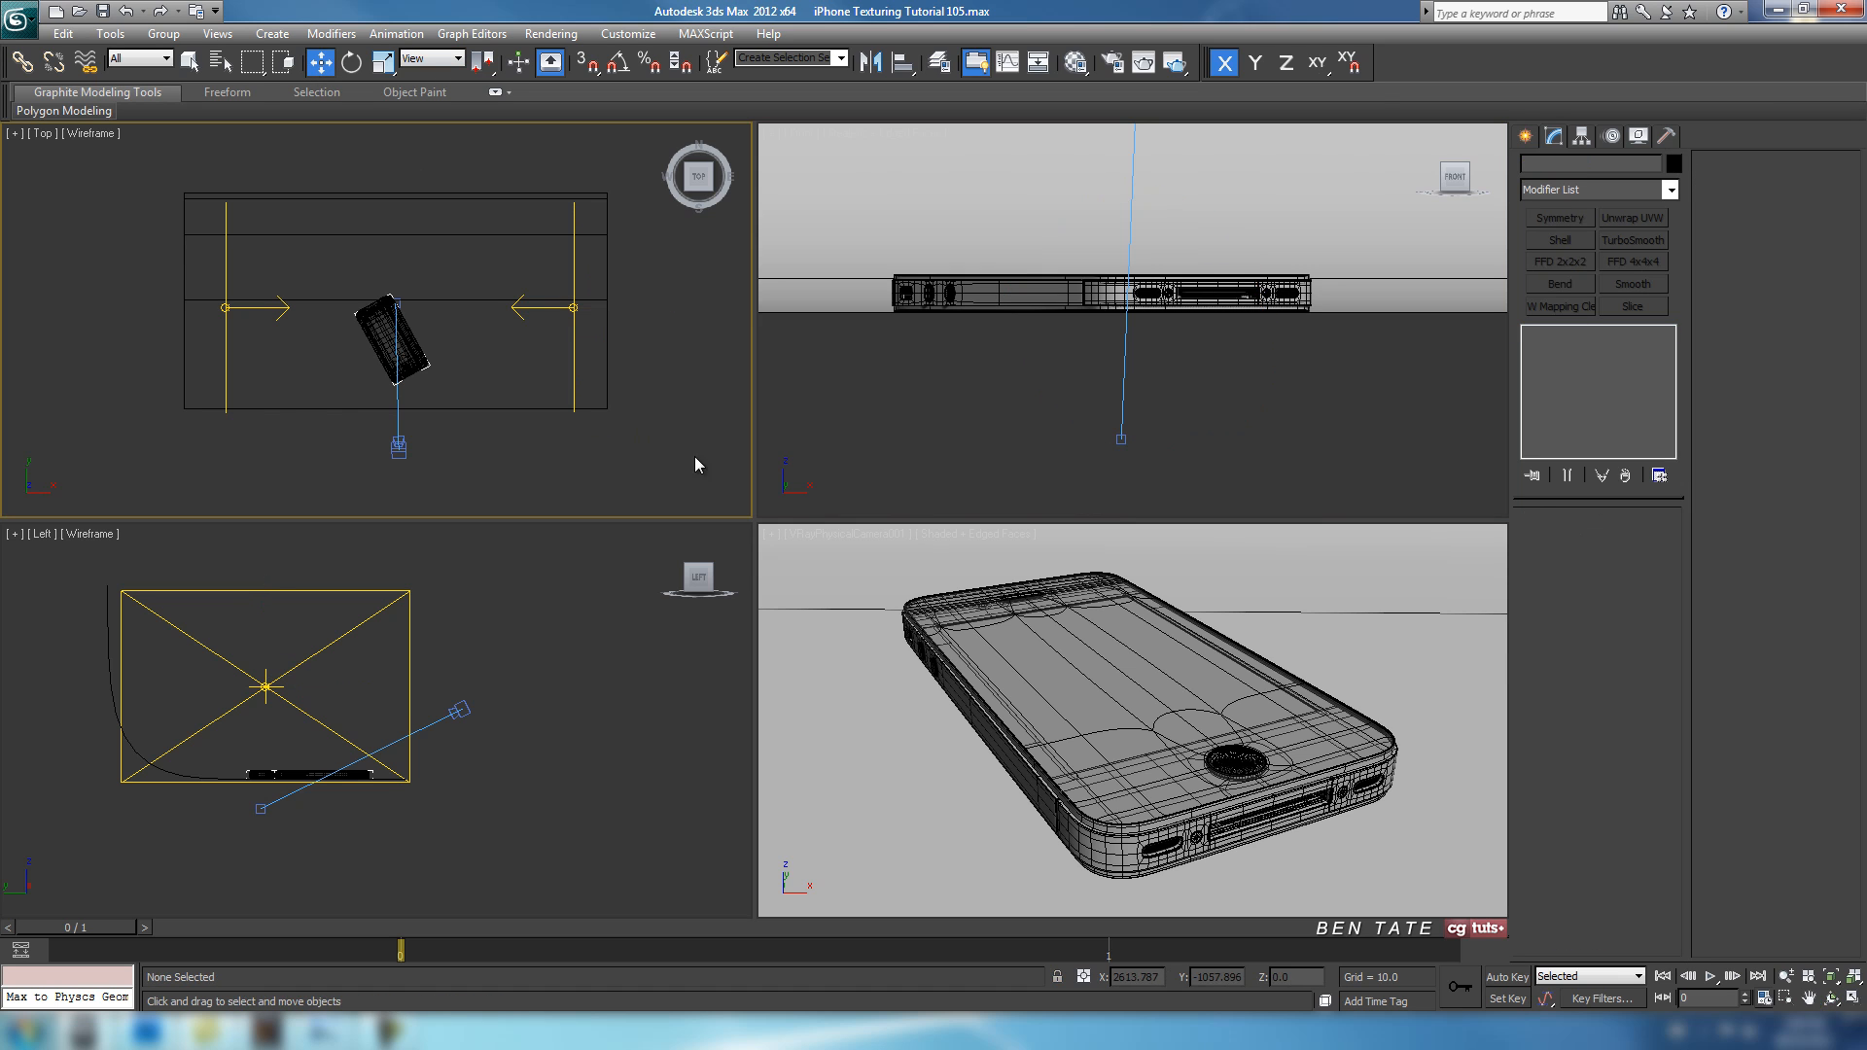
# Switch the render setup to Production and enable V-Ray's GI Environment (skylight) override.
pyautogui.press('F10')
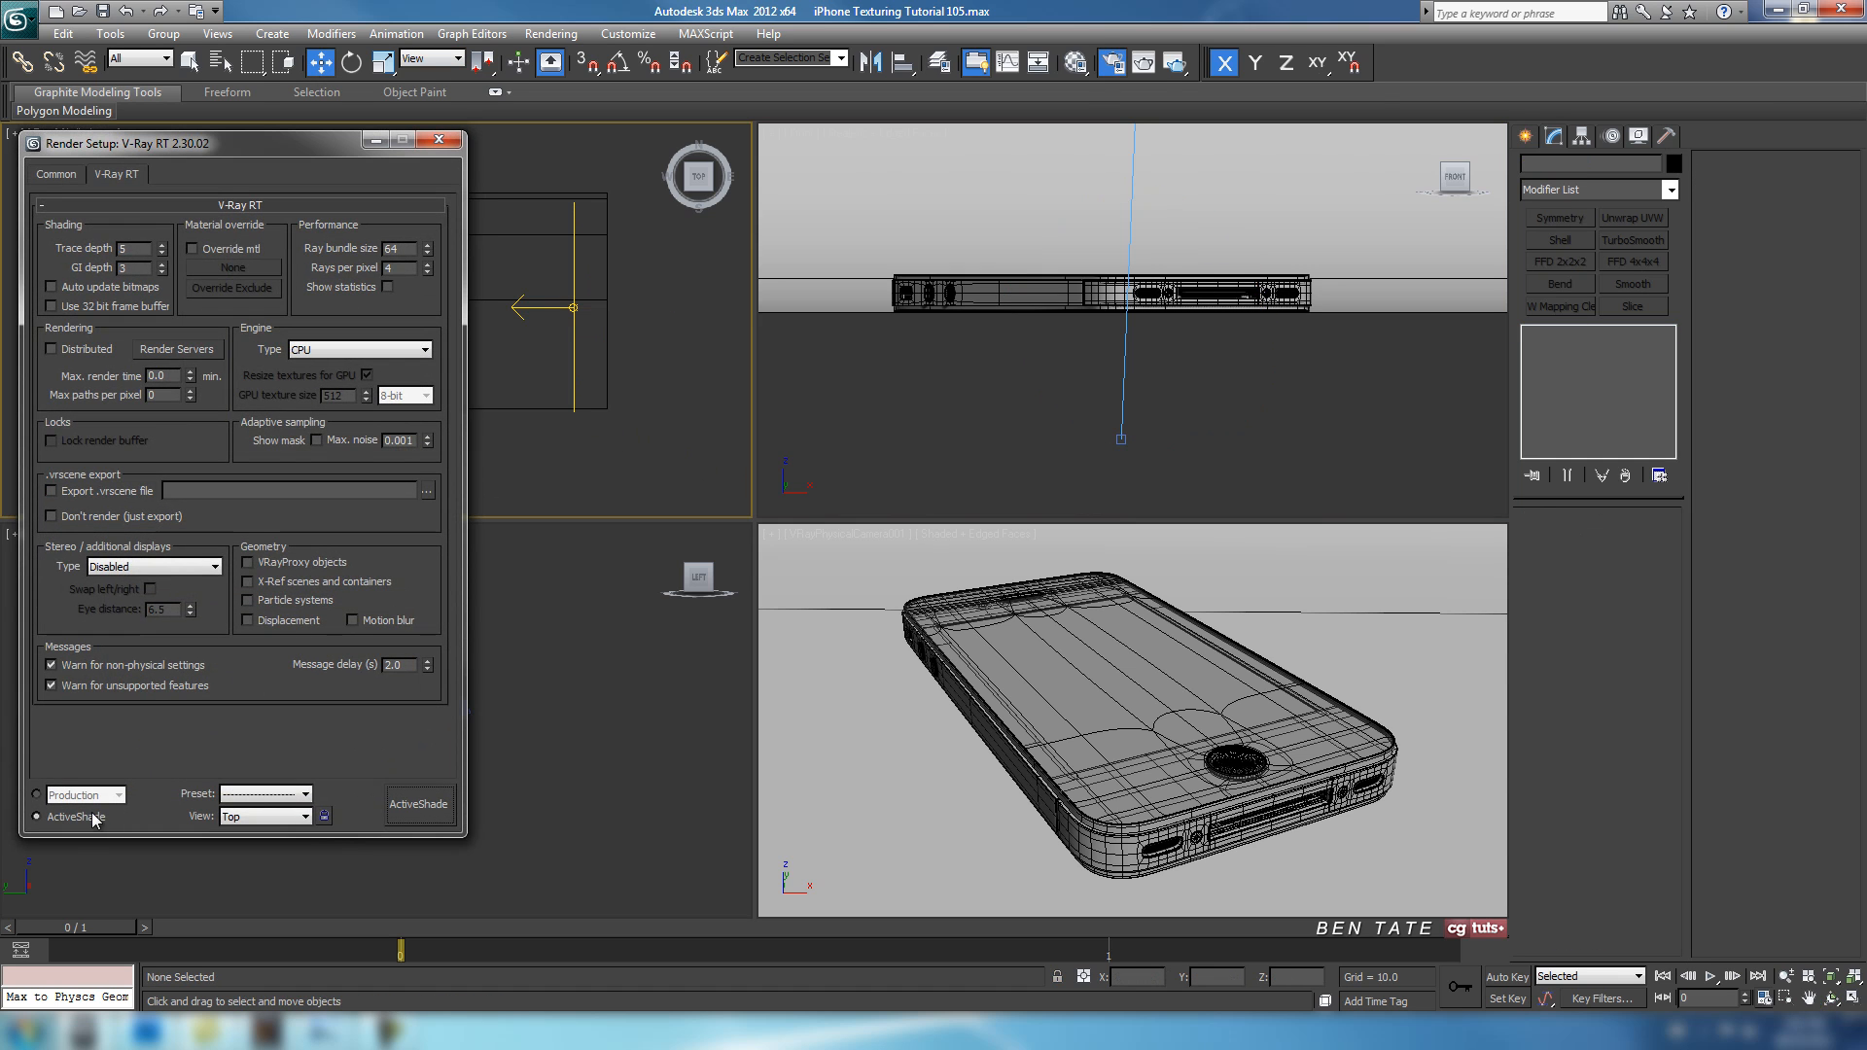
pyautogui.click(37, 794)
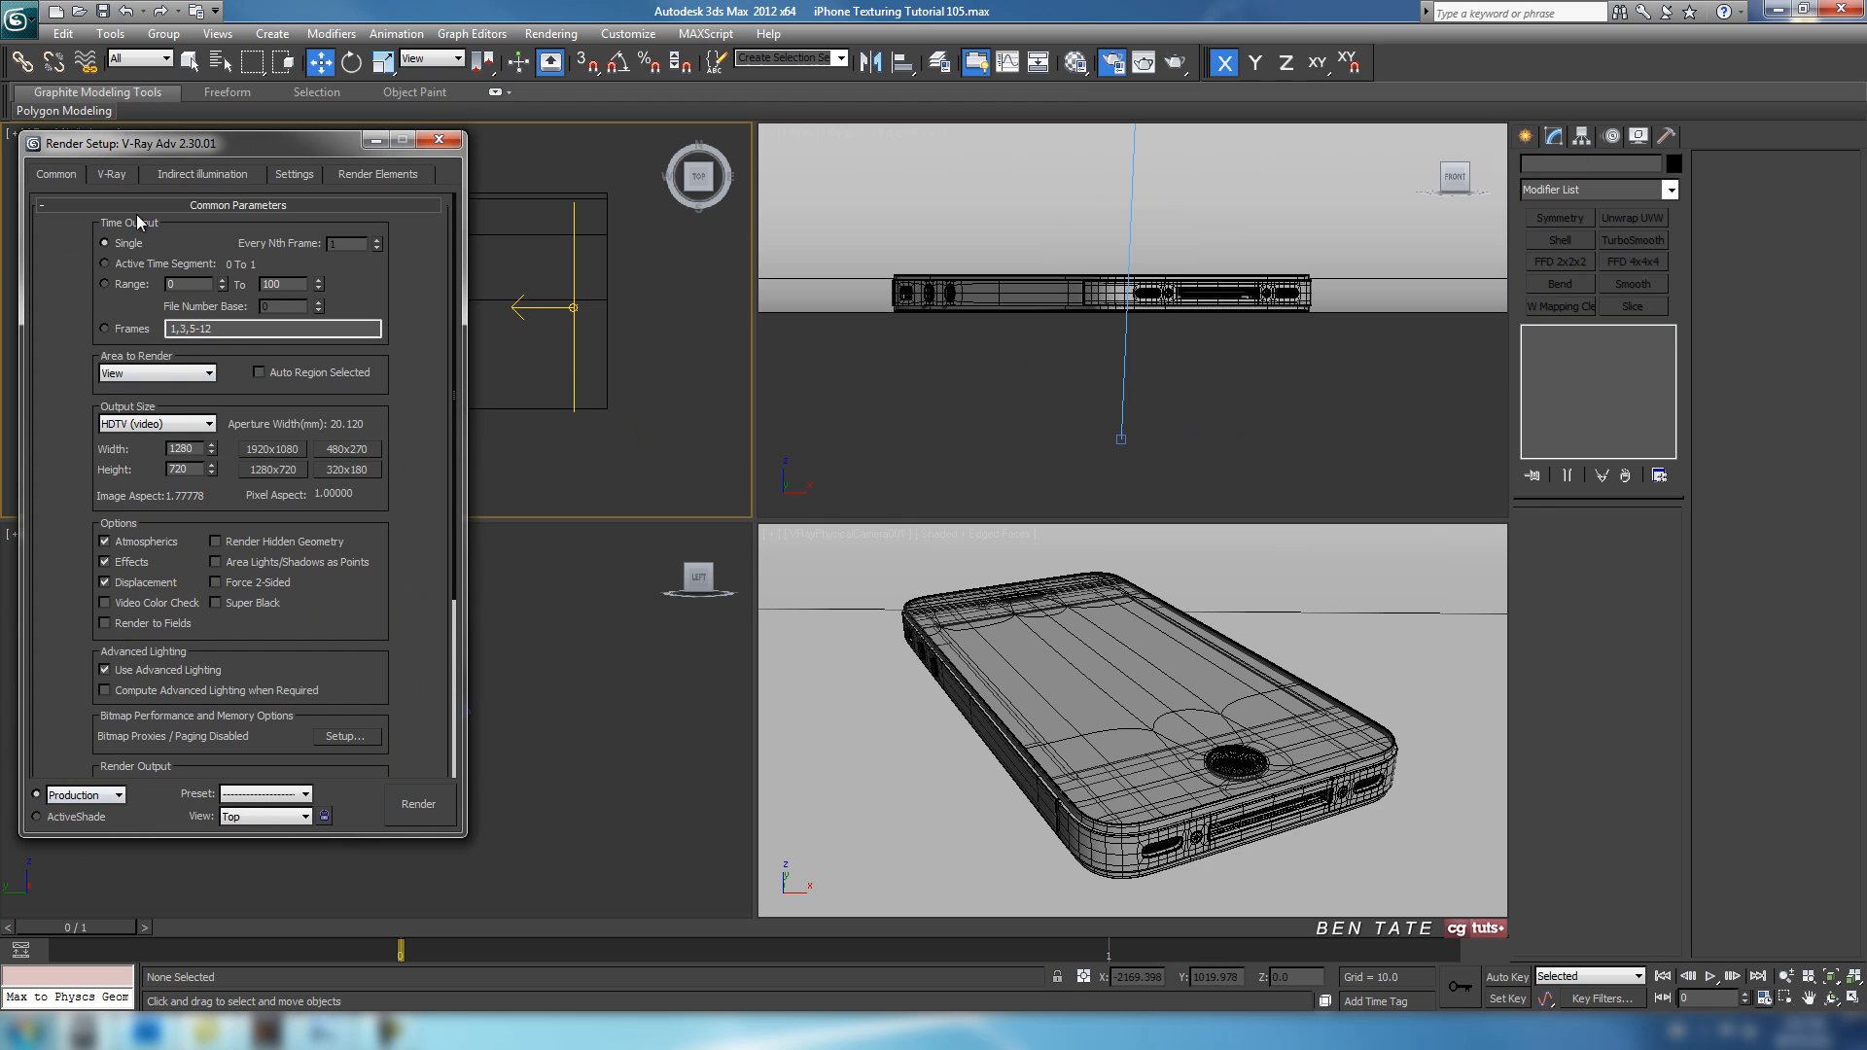
pyautogui.click(123, 177)
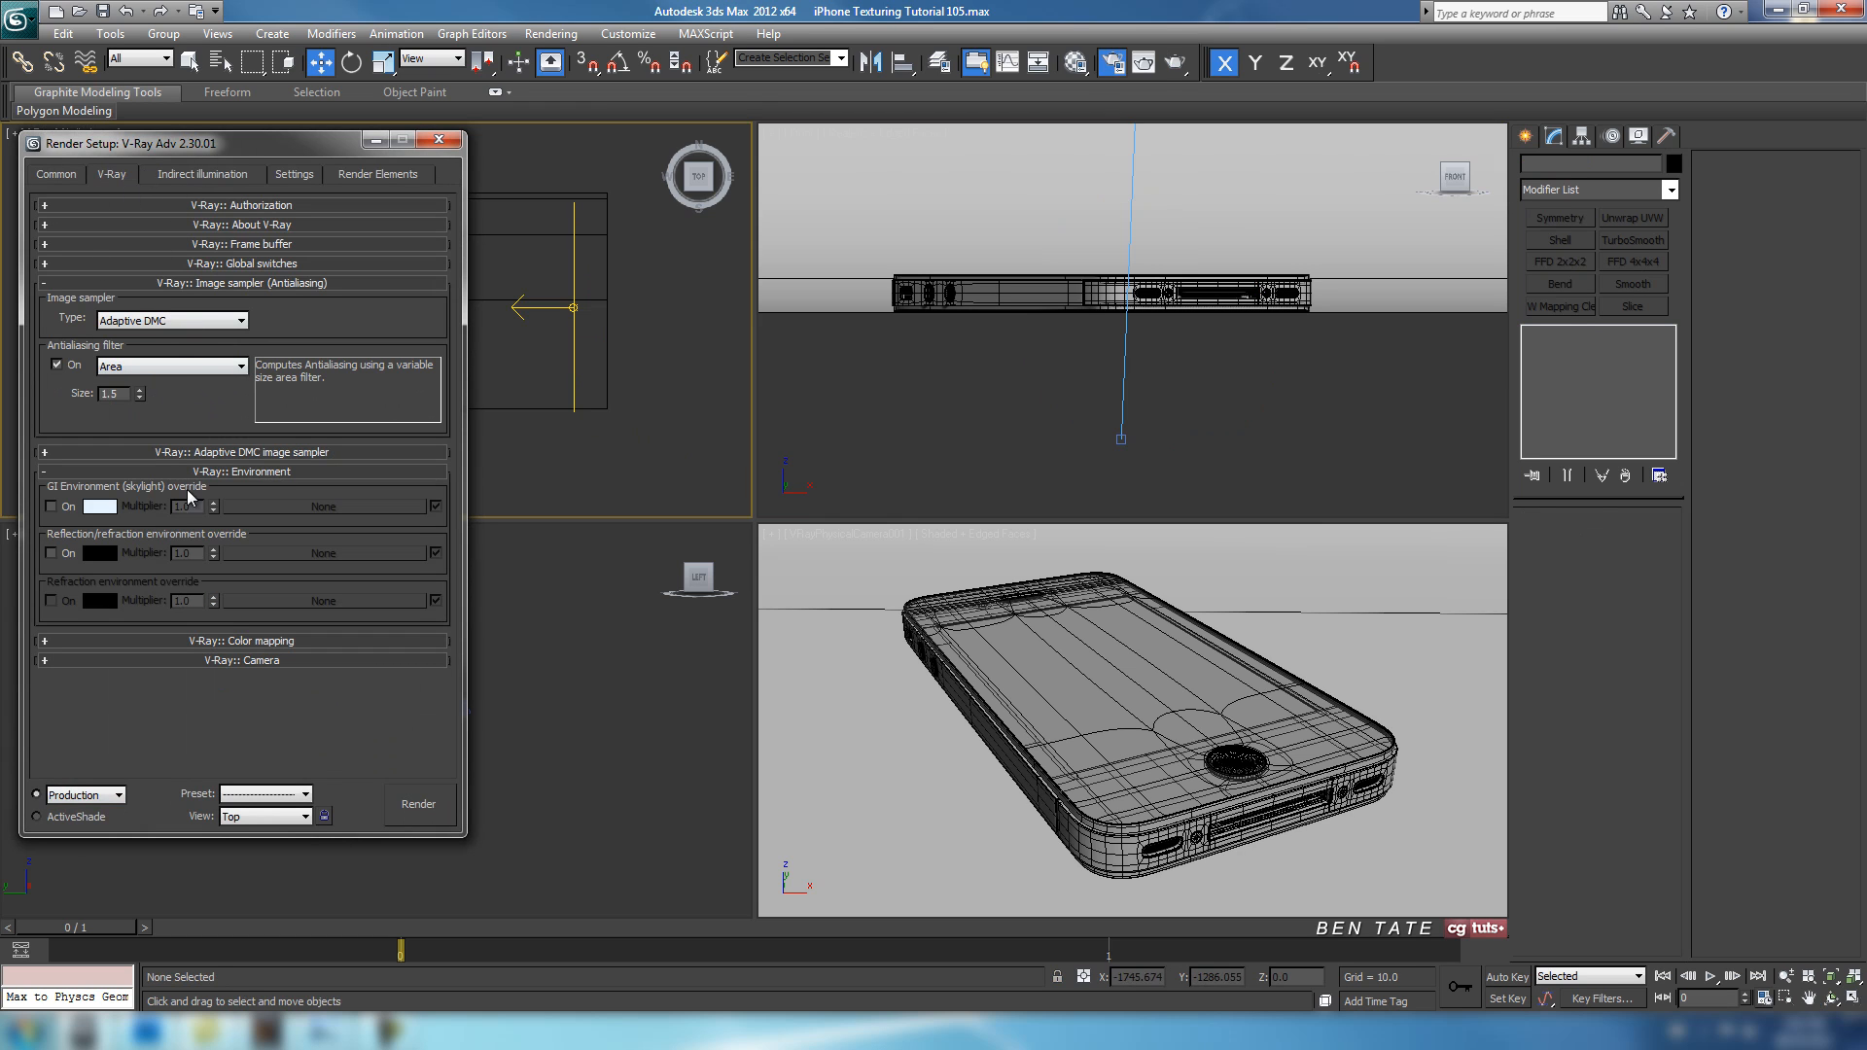
pyautogui.click(51, 506)
pyautogui.moveTo(297, 142); pyautogui.dragTo(341, 171)
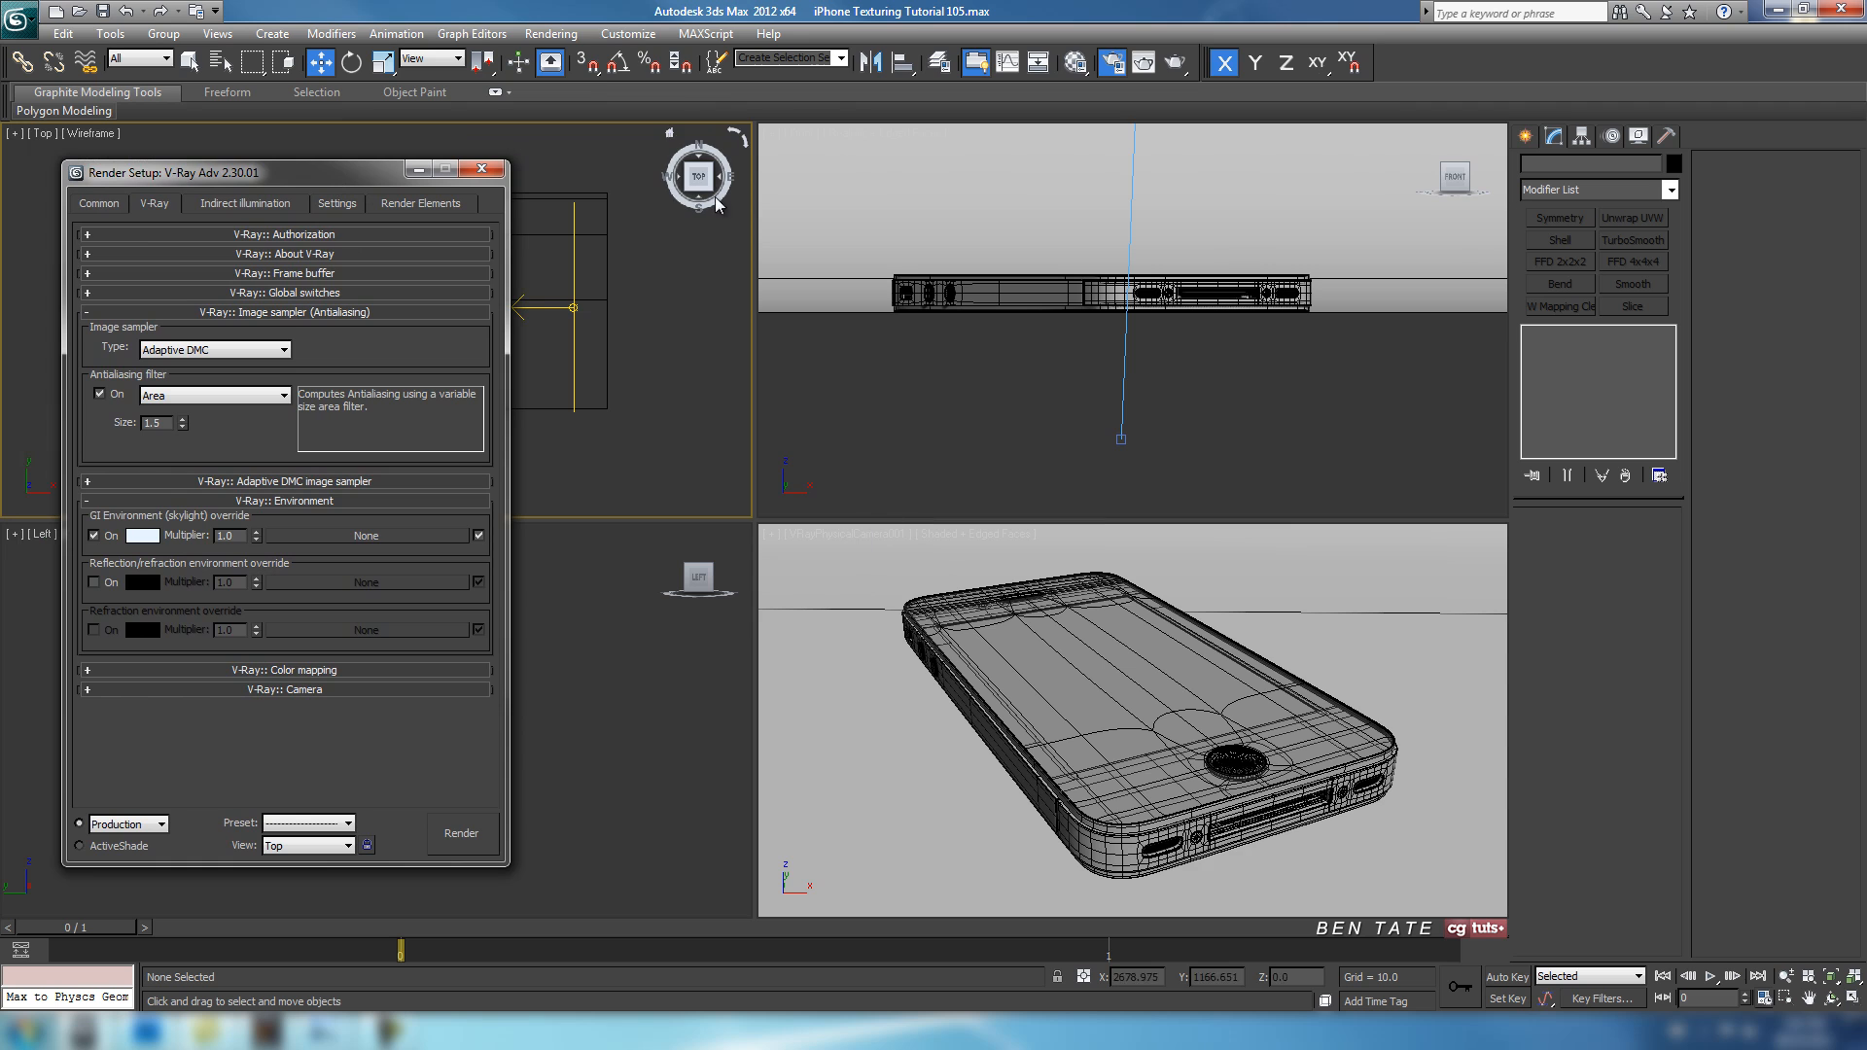
# Review the Gamma and LUT preferences for display, materials and bitmap files, and accept them.
pyautogui.click(593, 37)
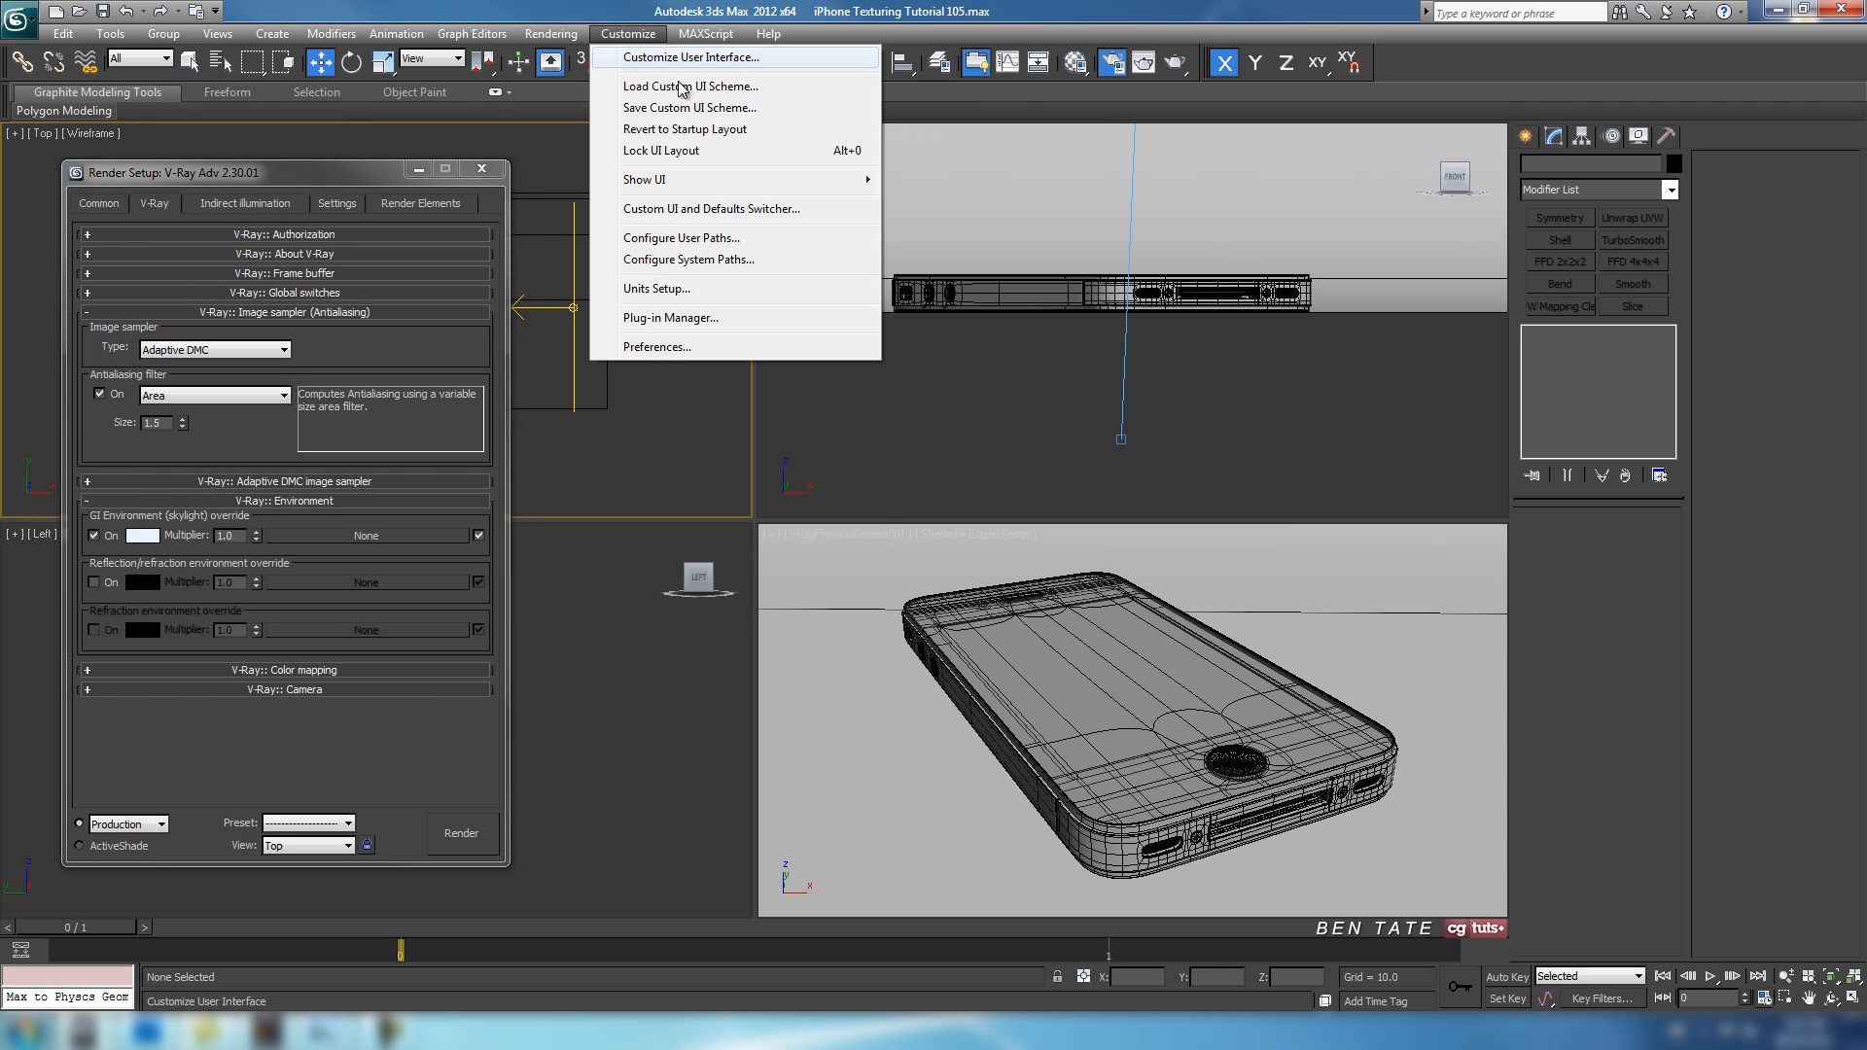
pyautogui.click(667, 348)
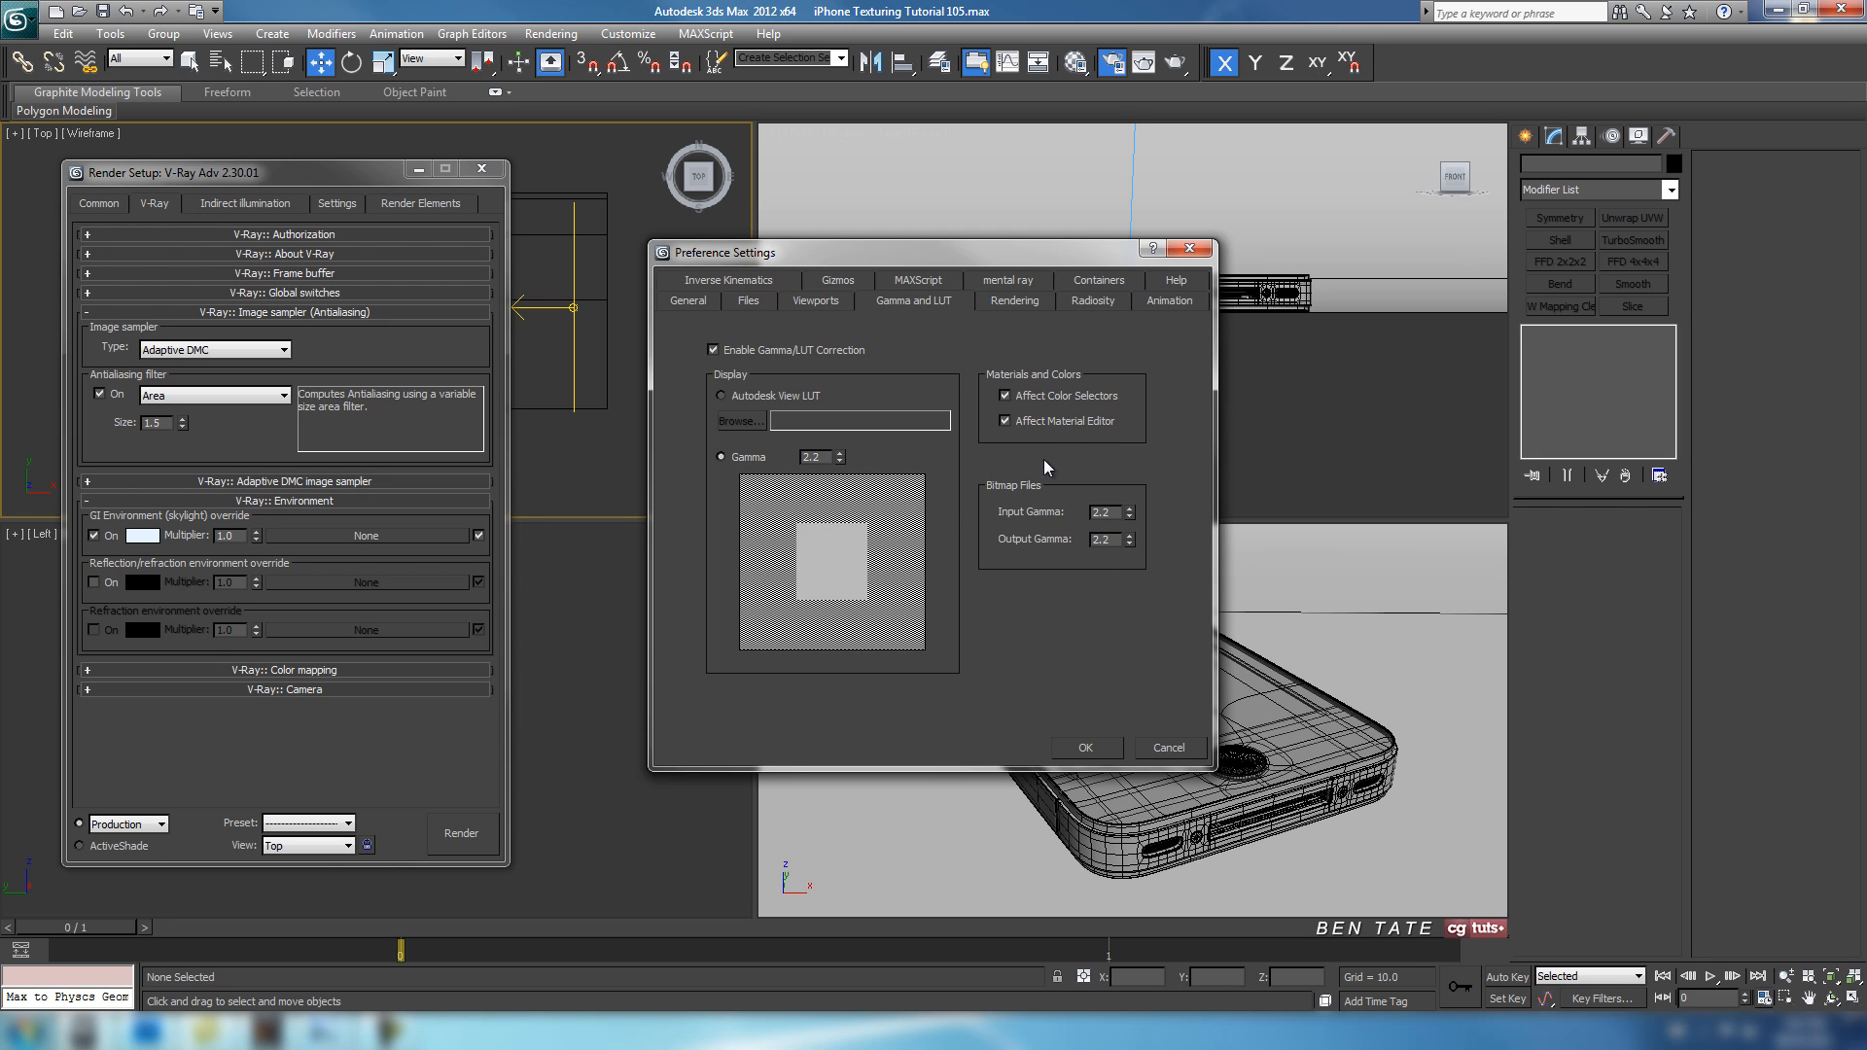
pyautogui.click(1085, 748)
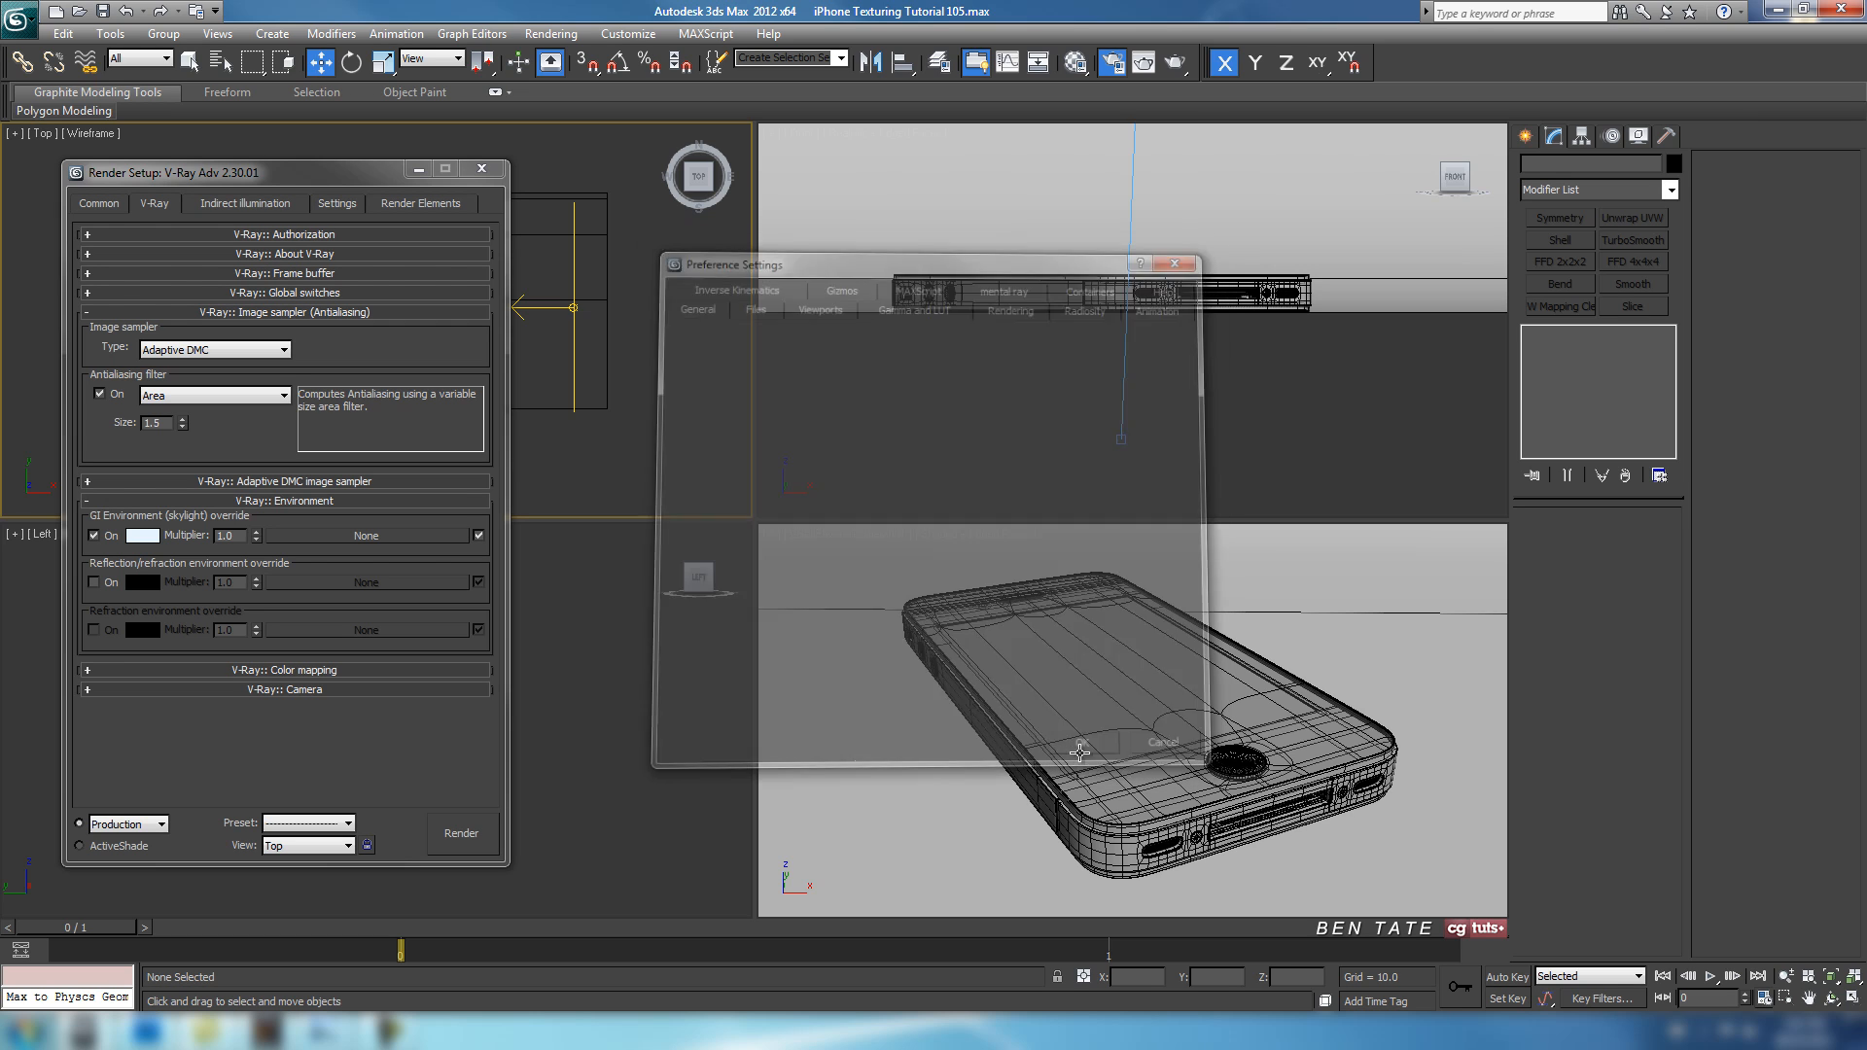
# Enable V-Ray's built-in frame buffer and collapse its settings.
pyautogui.click(292, 276)
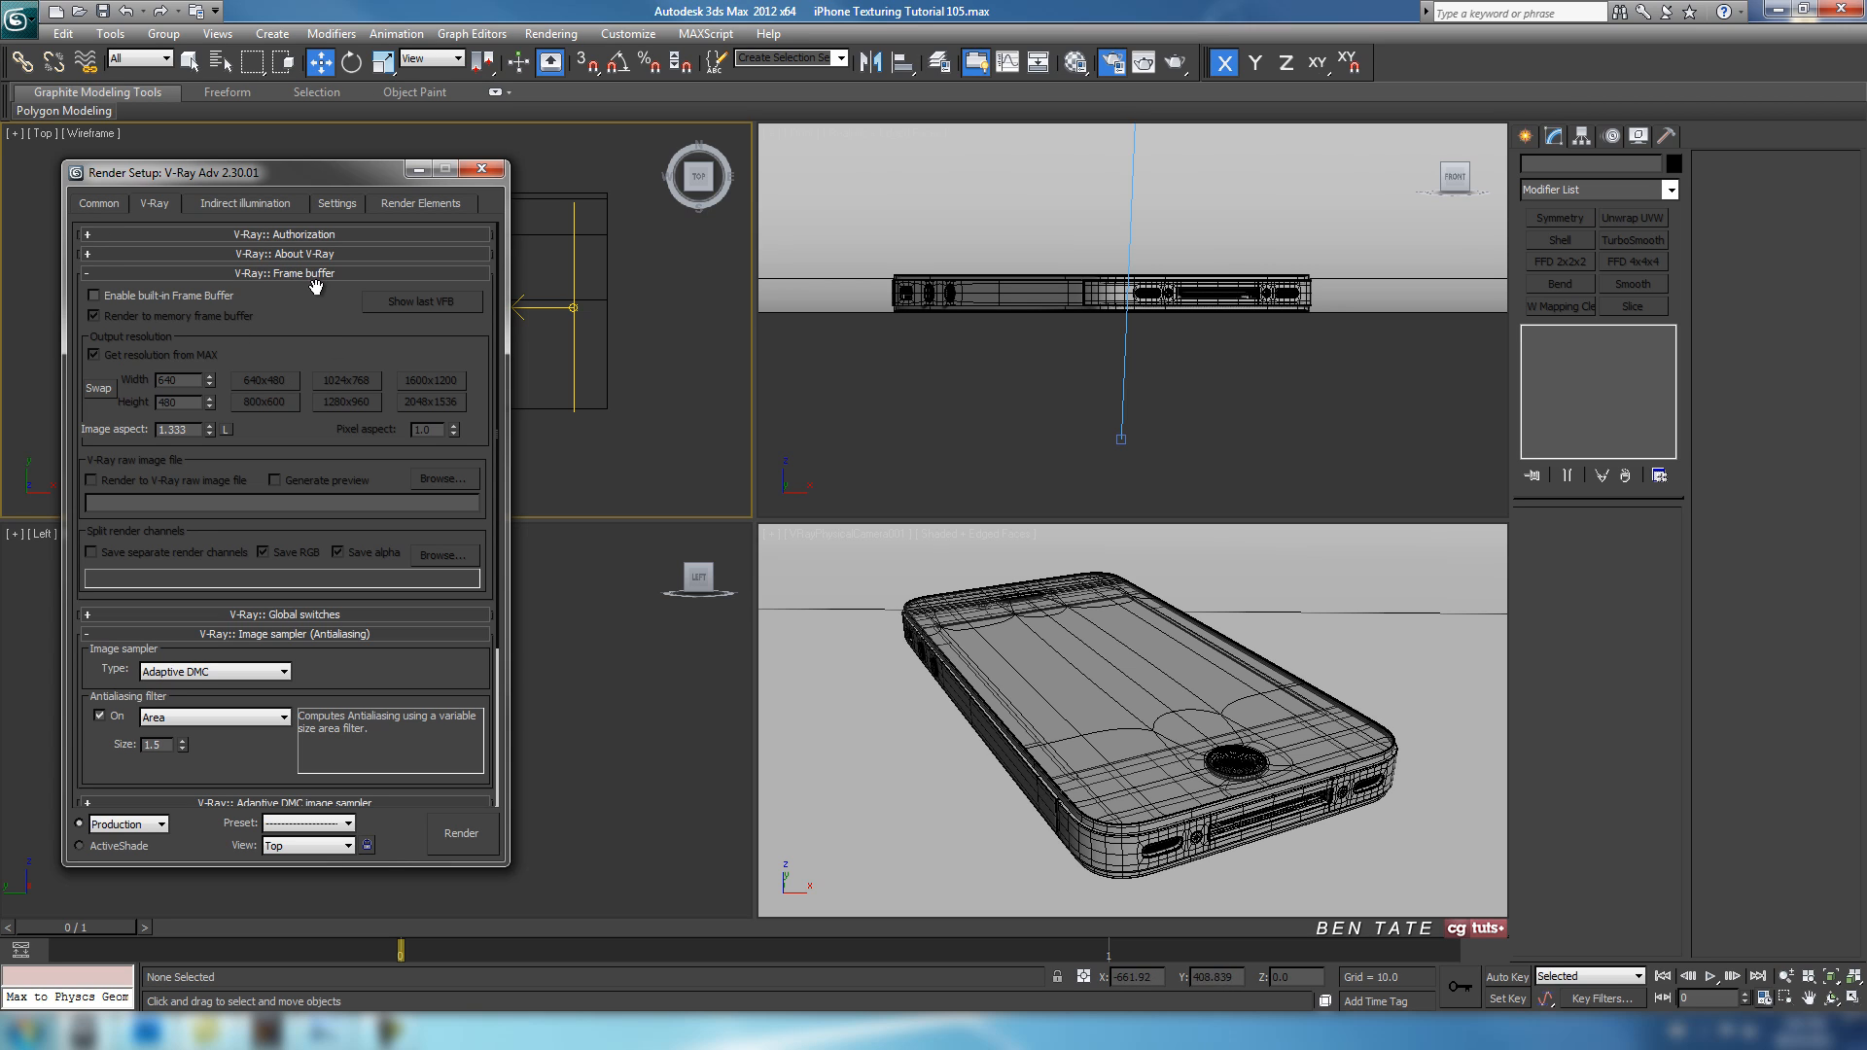
pyautogui.click(94, 296)
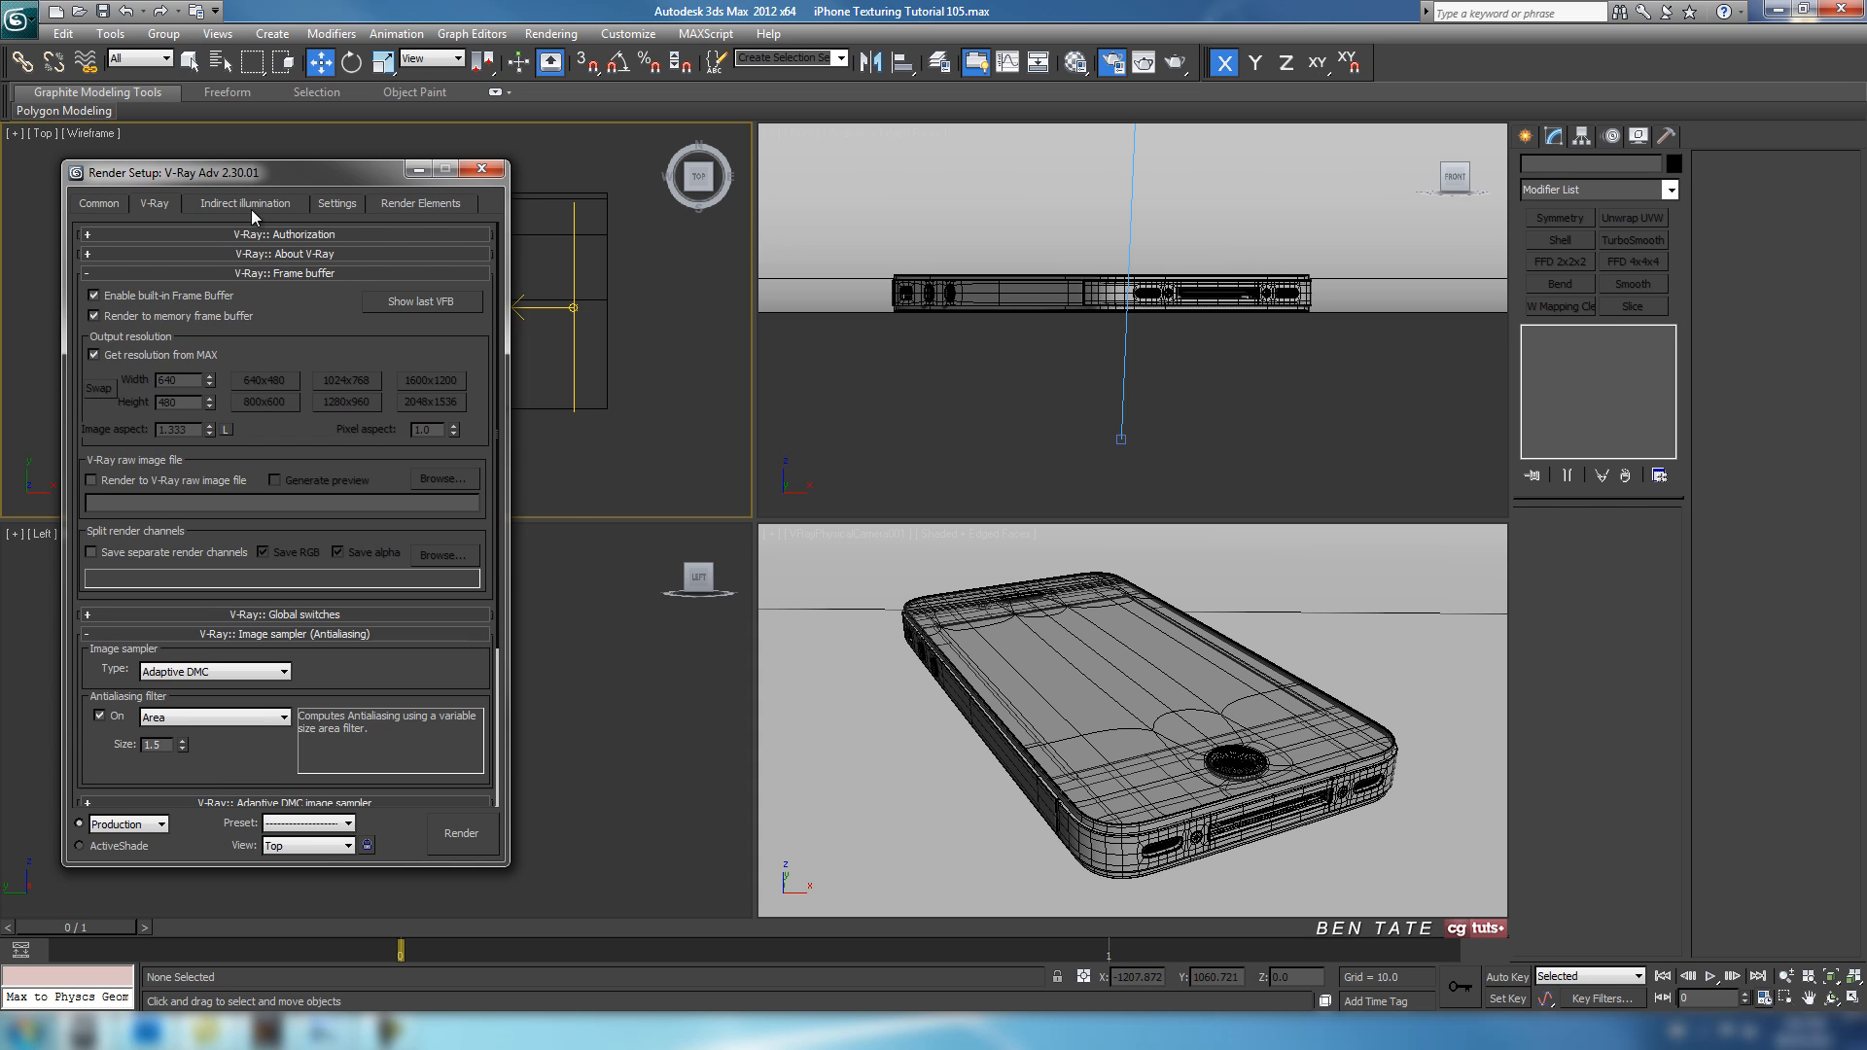
pyautogui.moveTo(260, 179); pyautogui.dragTo(438, 164)
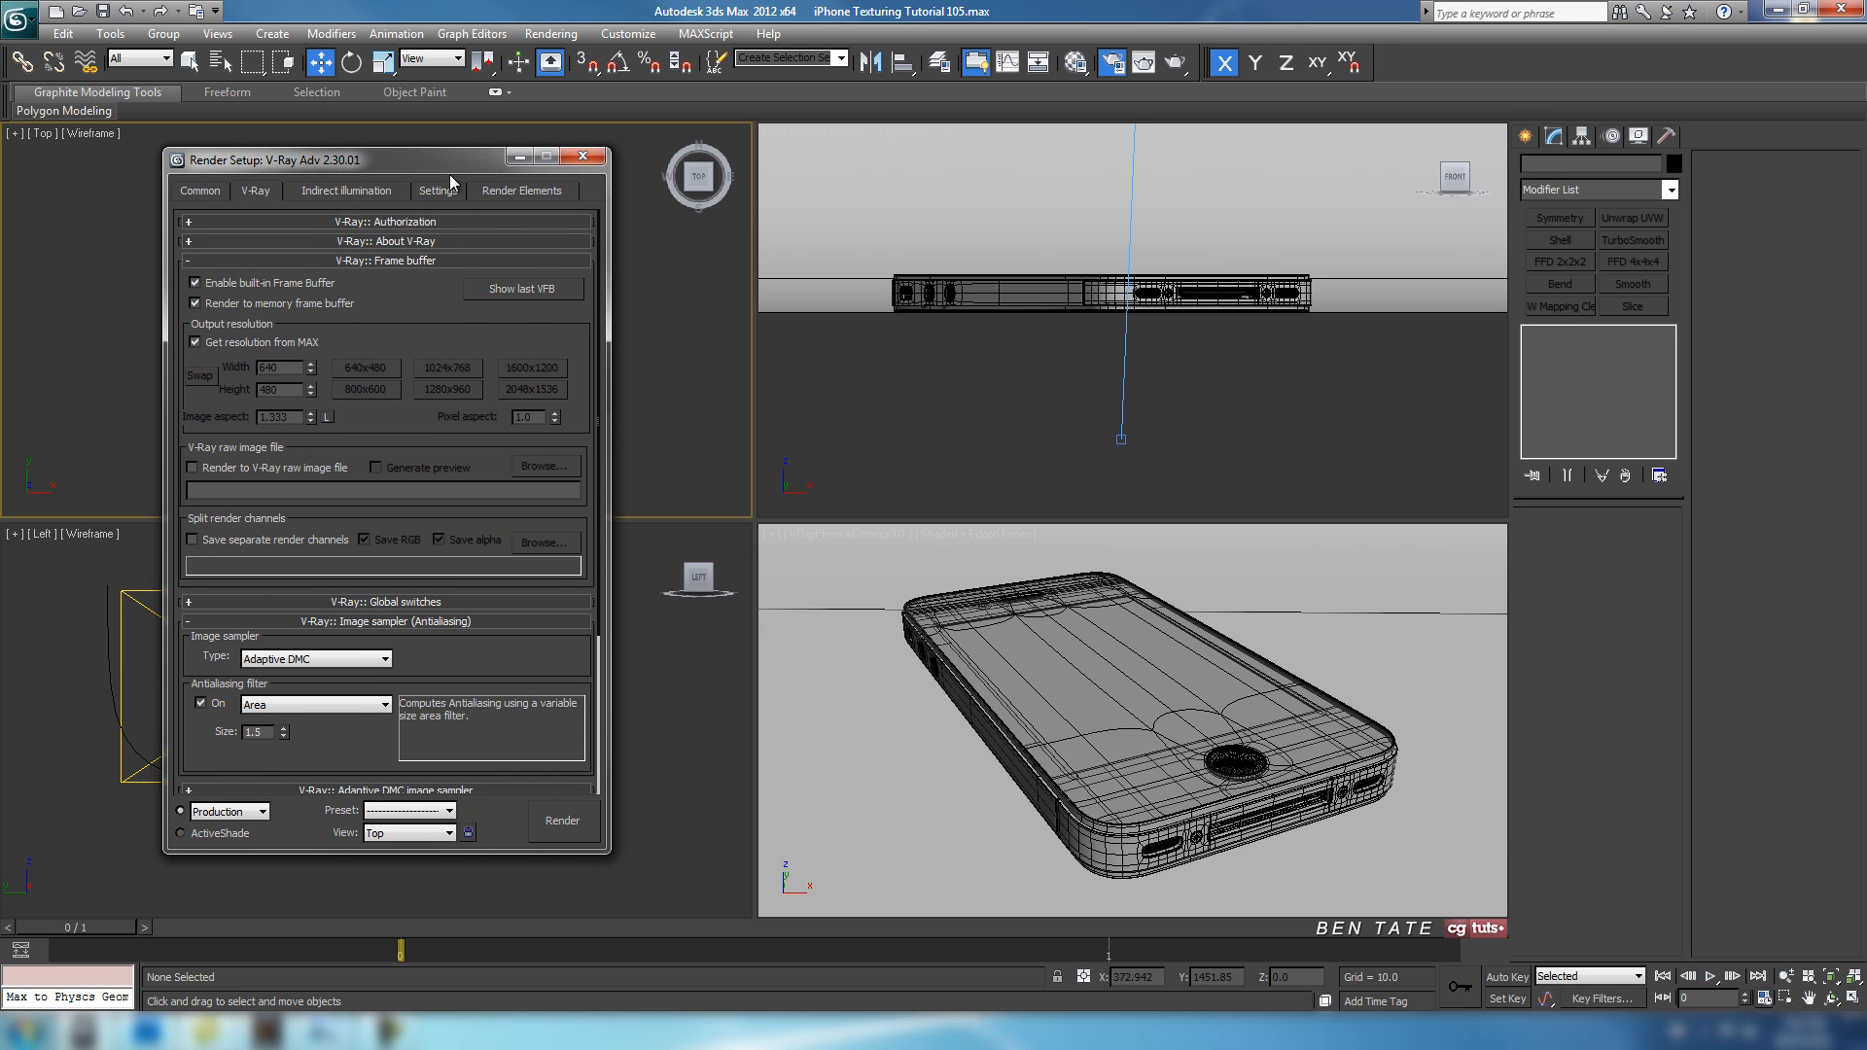
pyautogui.click(396, 260)
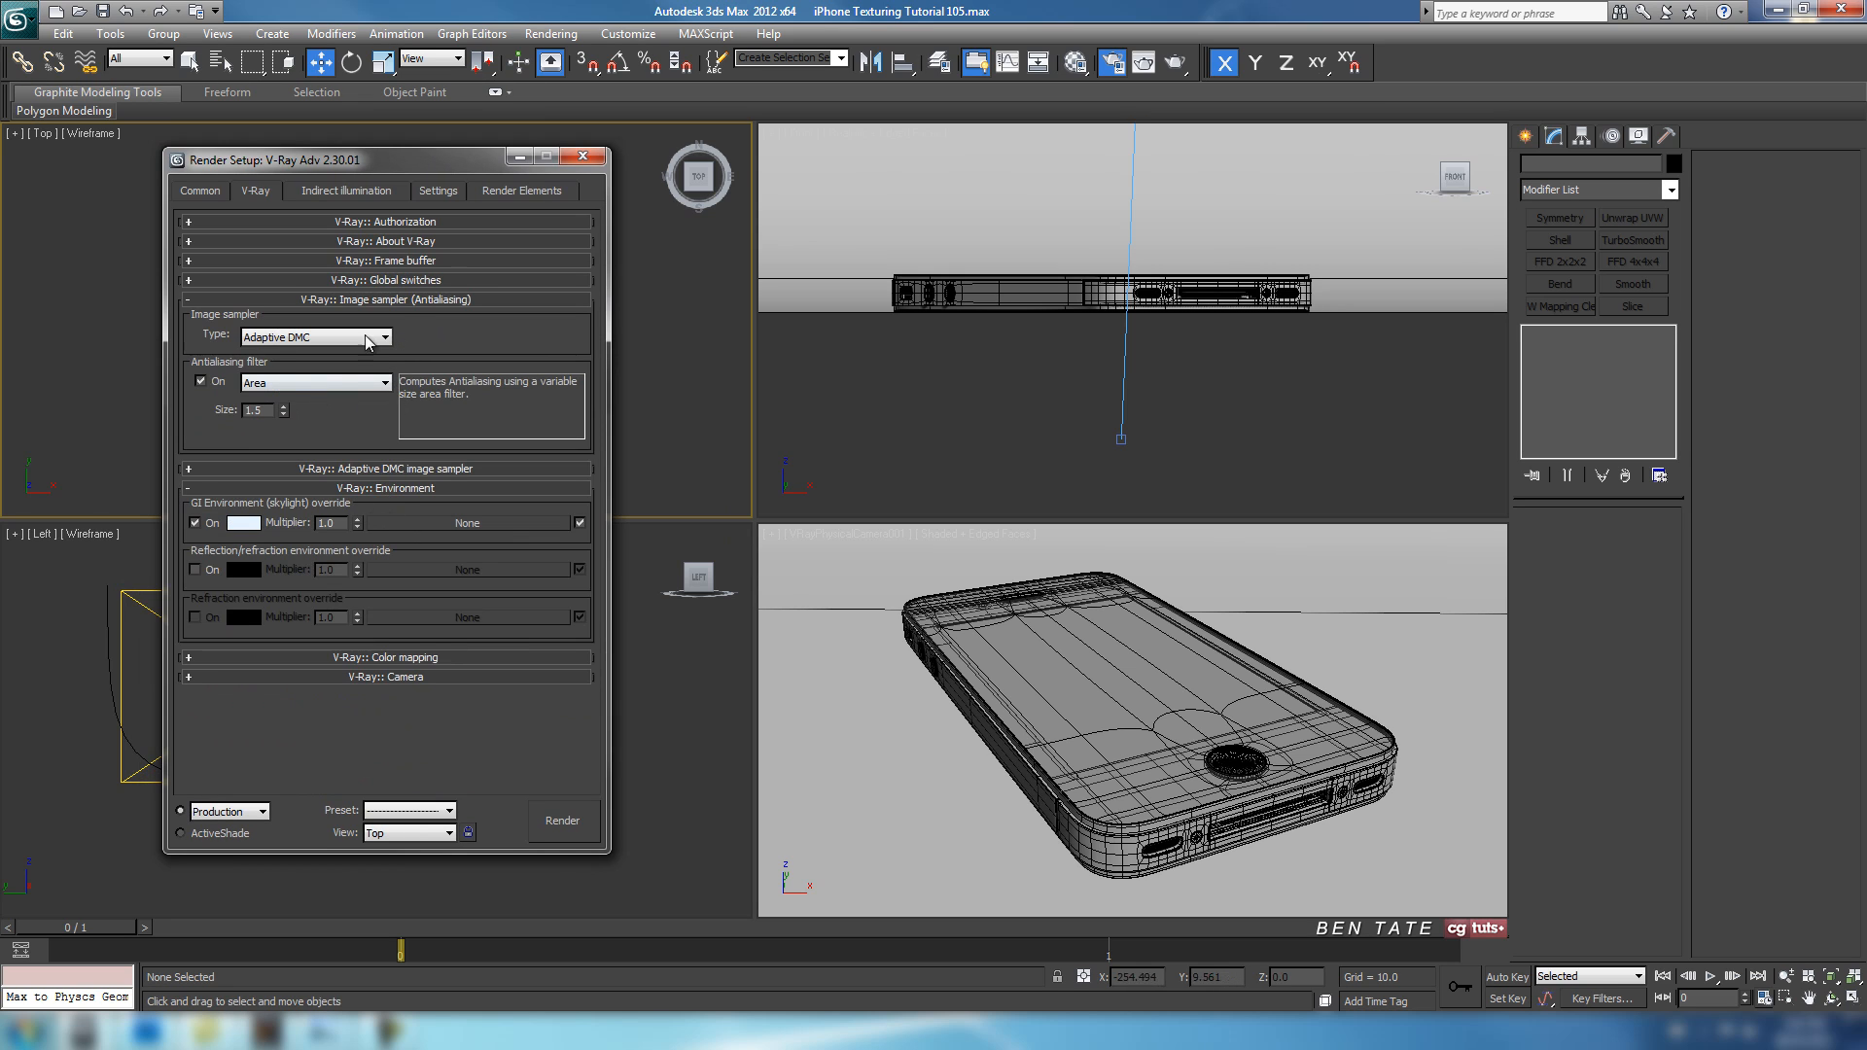
# Turn on indirect illumination (GI) together with its ambient occlusion option.
pyautogui.click(350, 189)
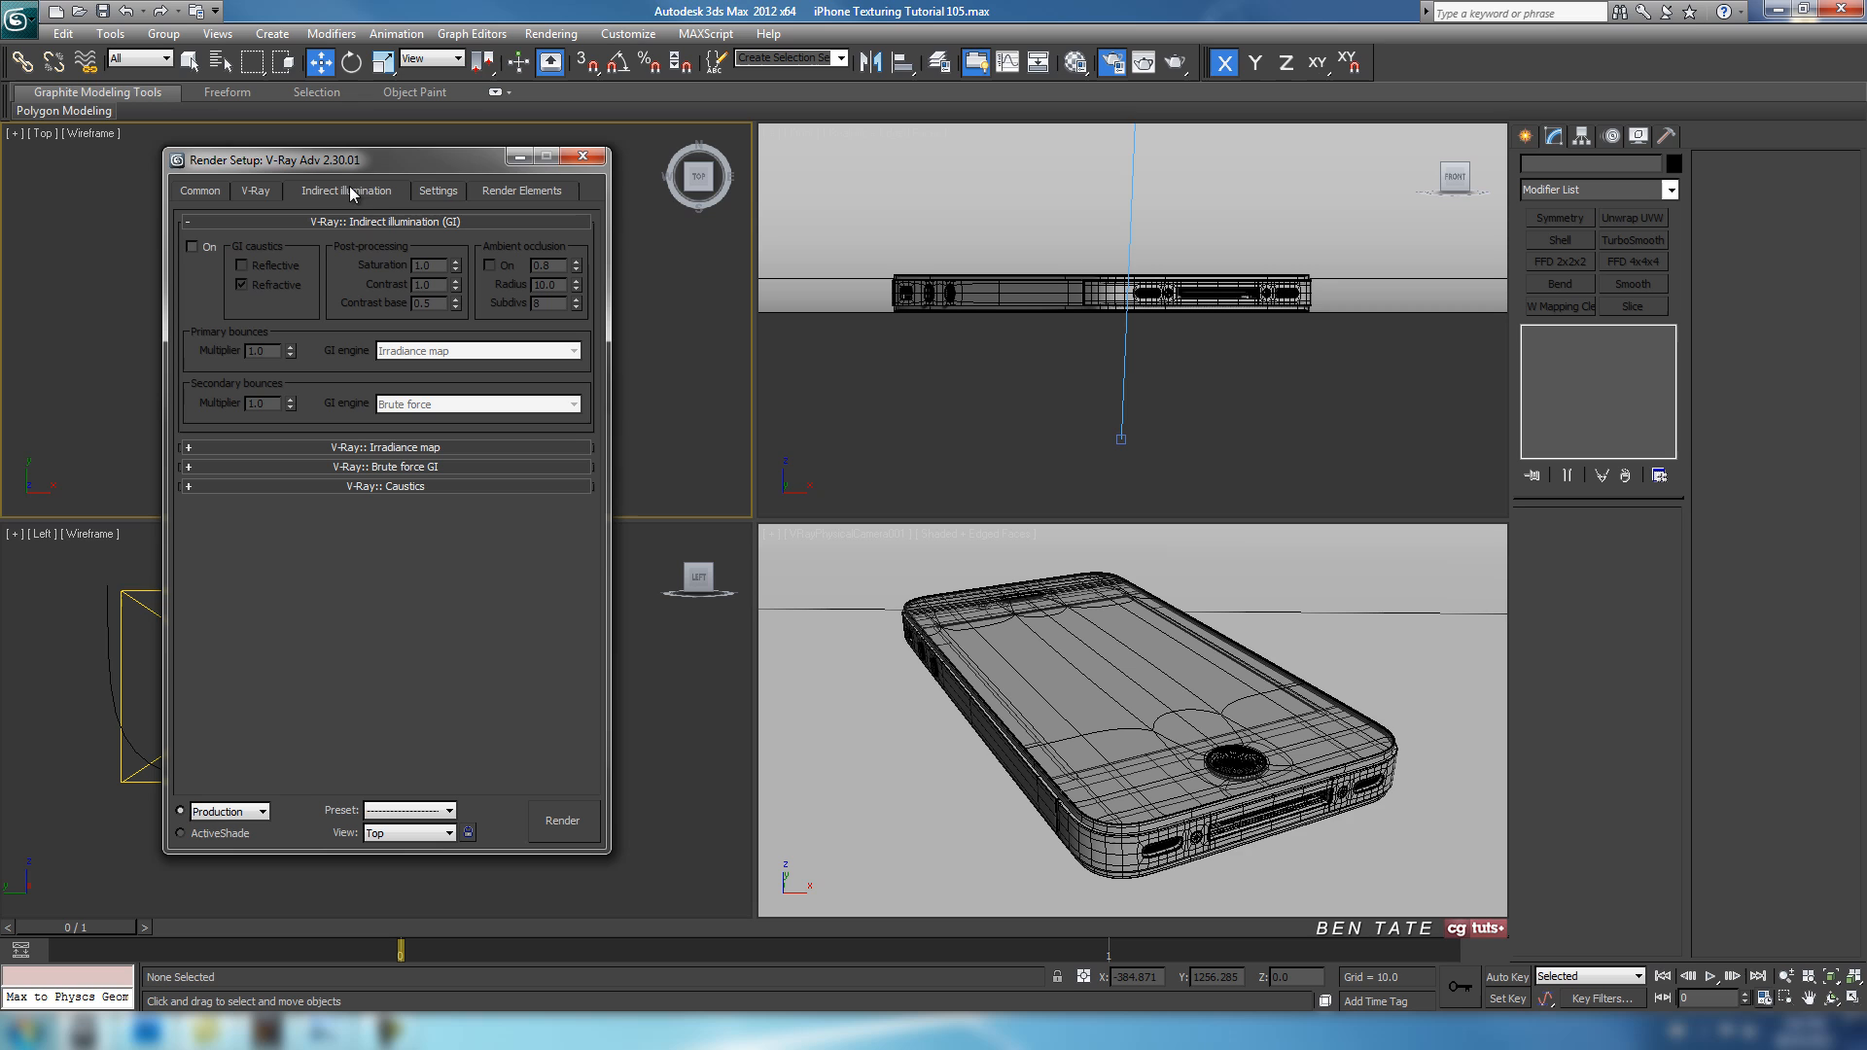
pyautogui.click(194, 248)
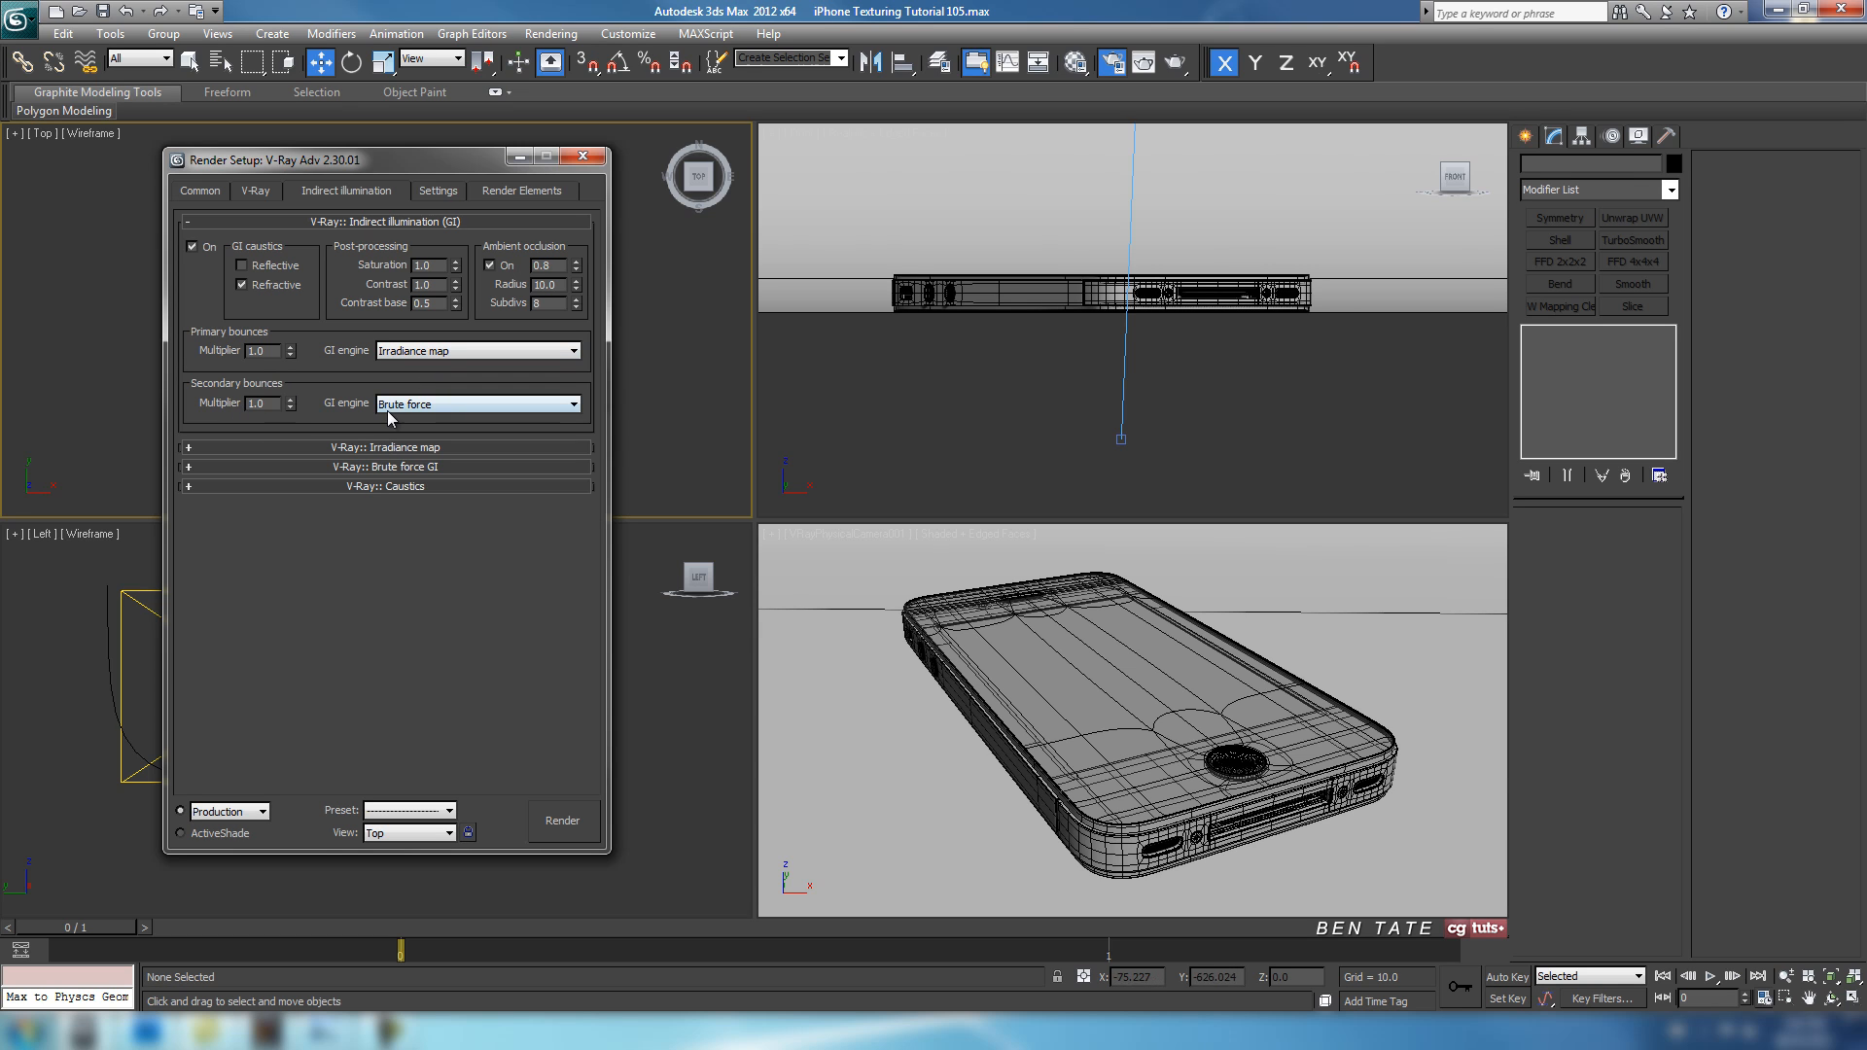
# Set the irradiance map preset to Very low with 20 HSph. subdivs, and enable Show calc. phase.
pyautogui.click(383, 448)
pyautogui.scroll(-3, 382, 486)
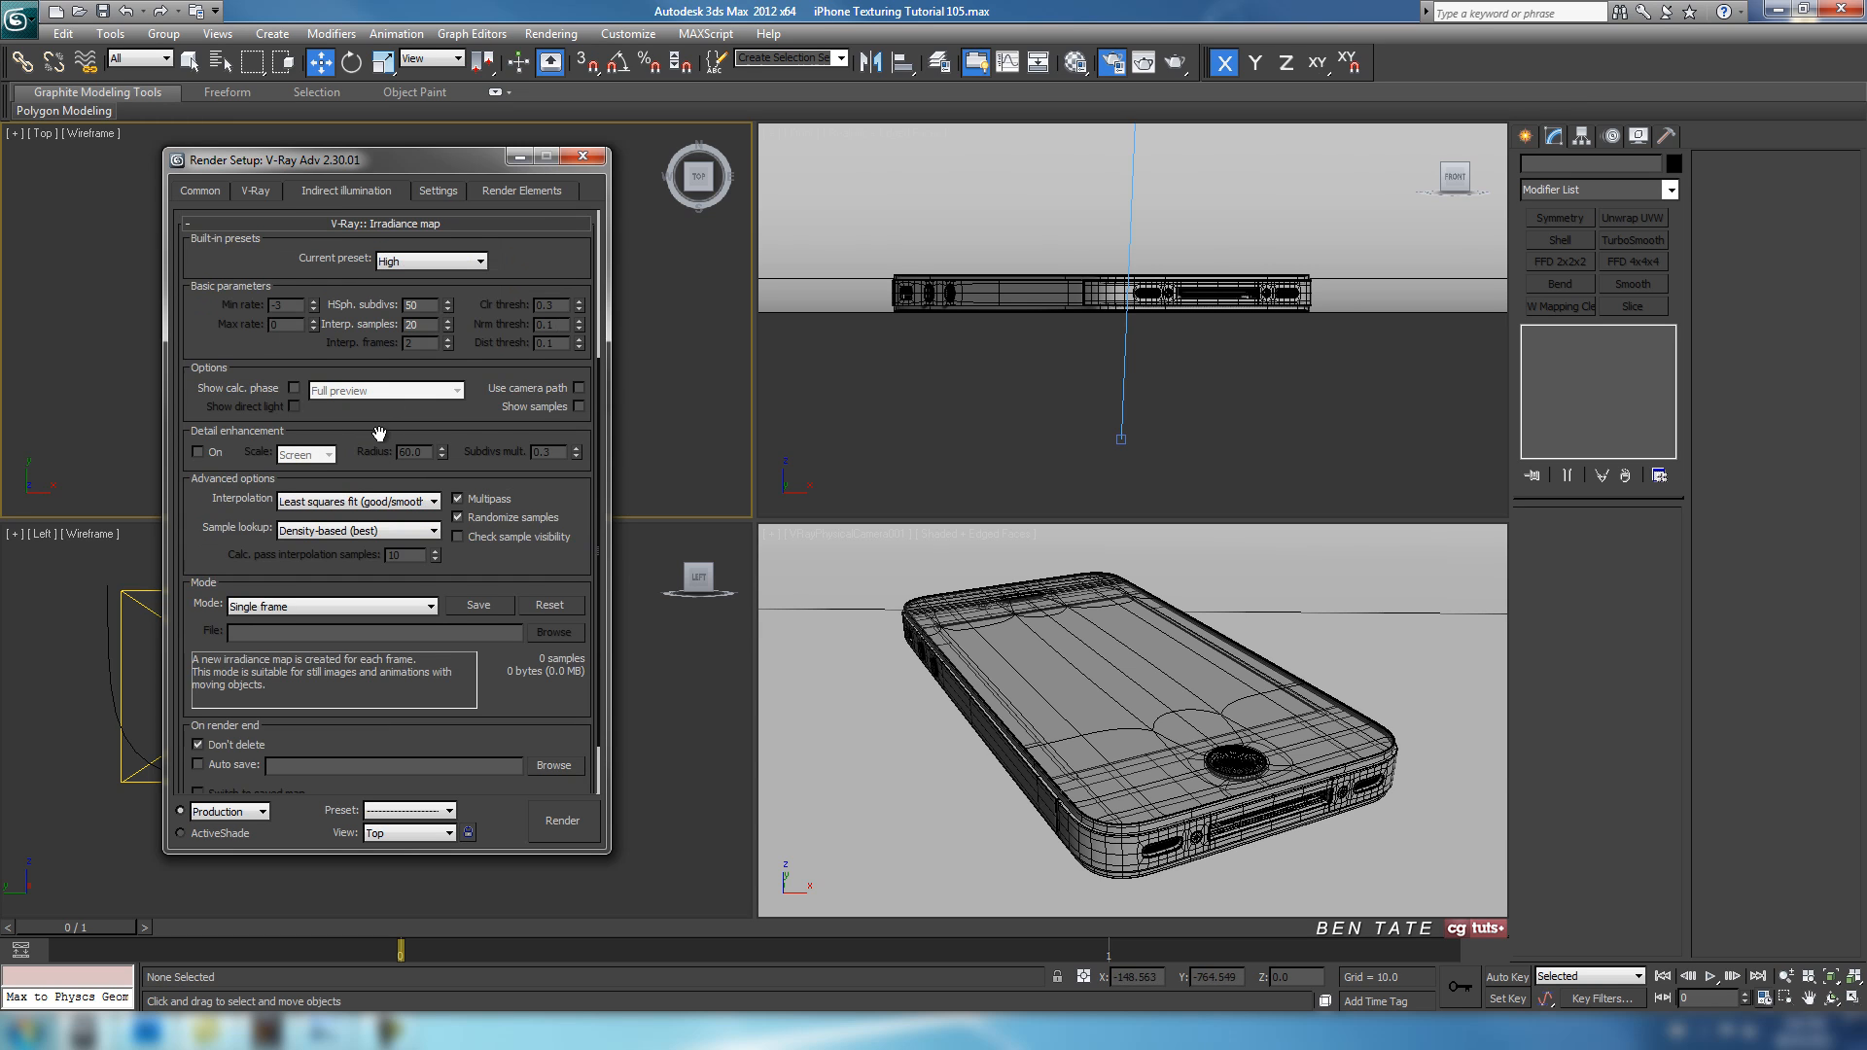
pyautogui.moveTo(382, 493); pyautogui.dragTo(382, 517)
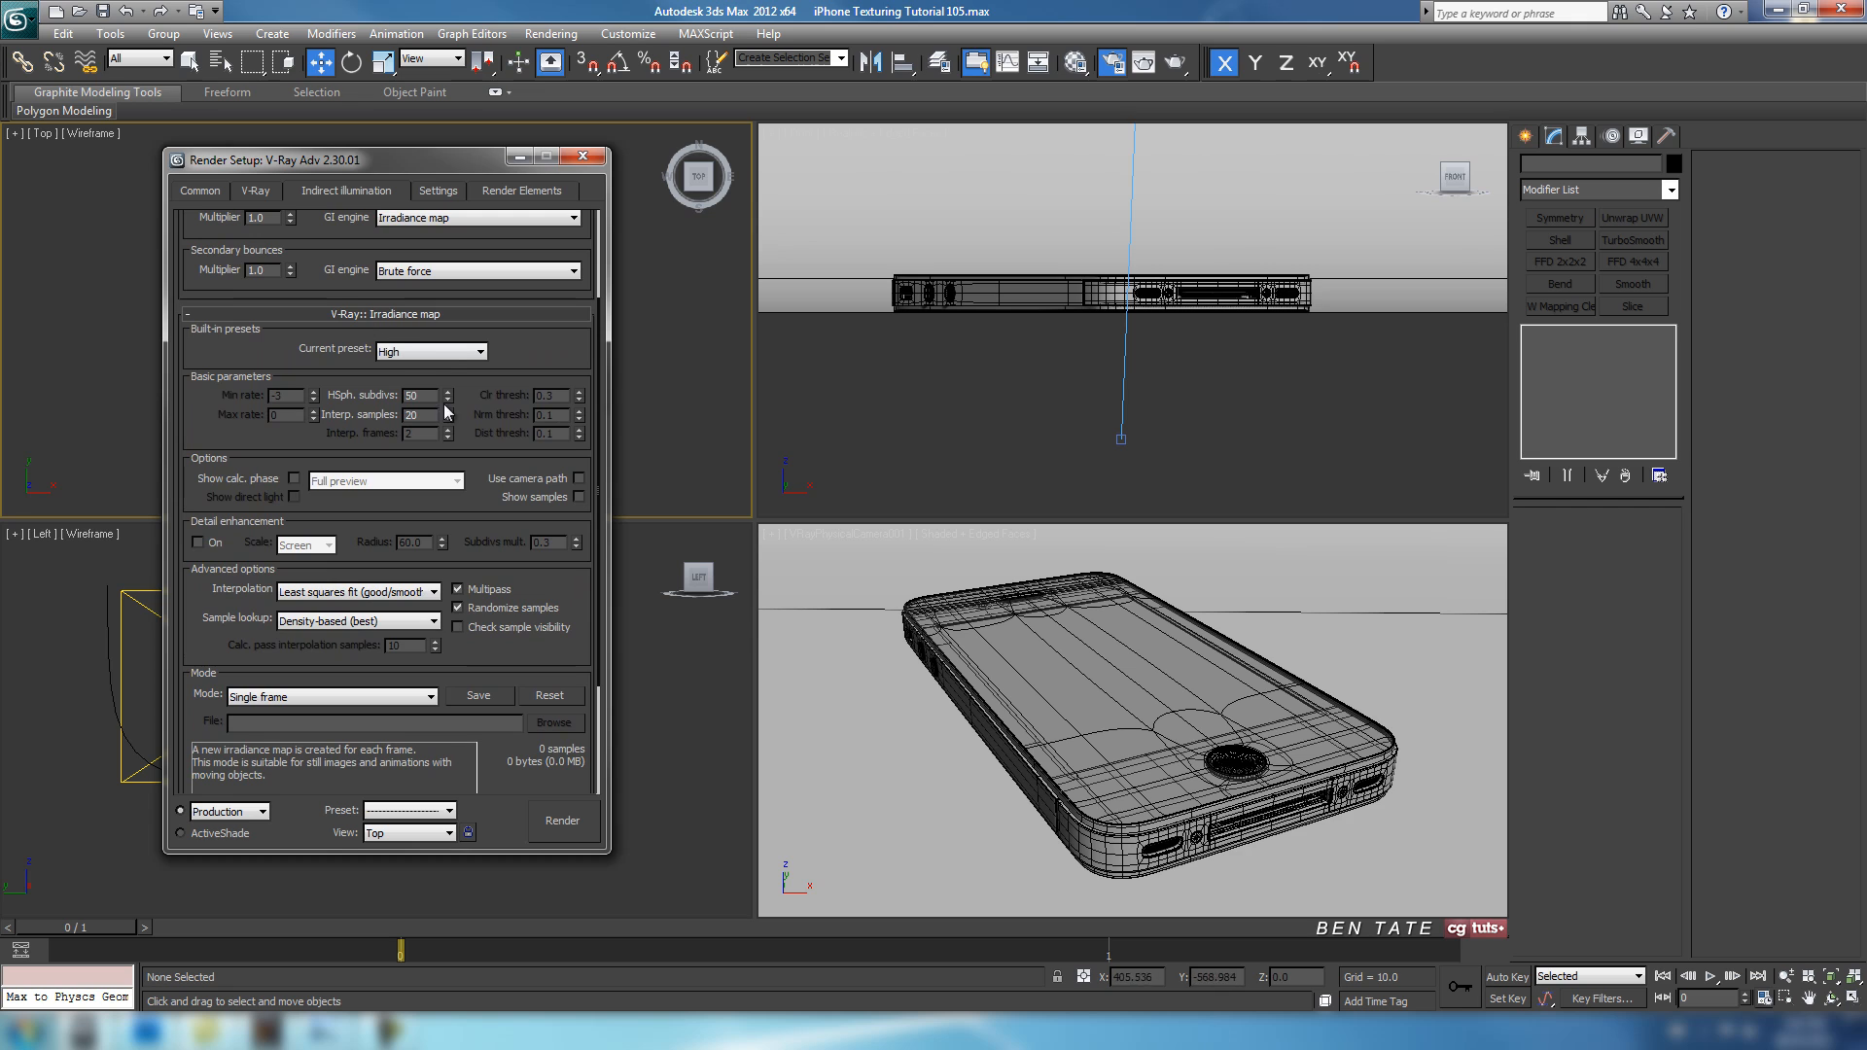
pyautogui.click(394, 356)
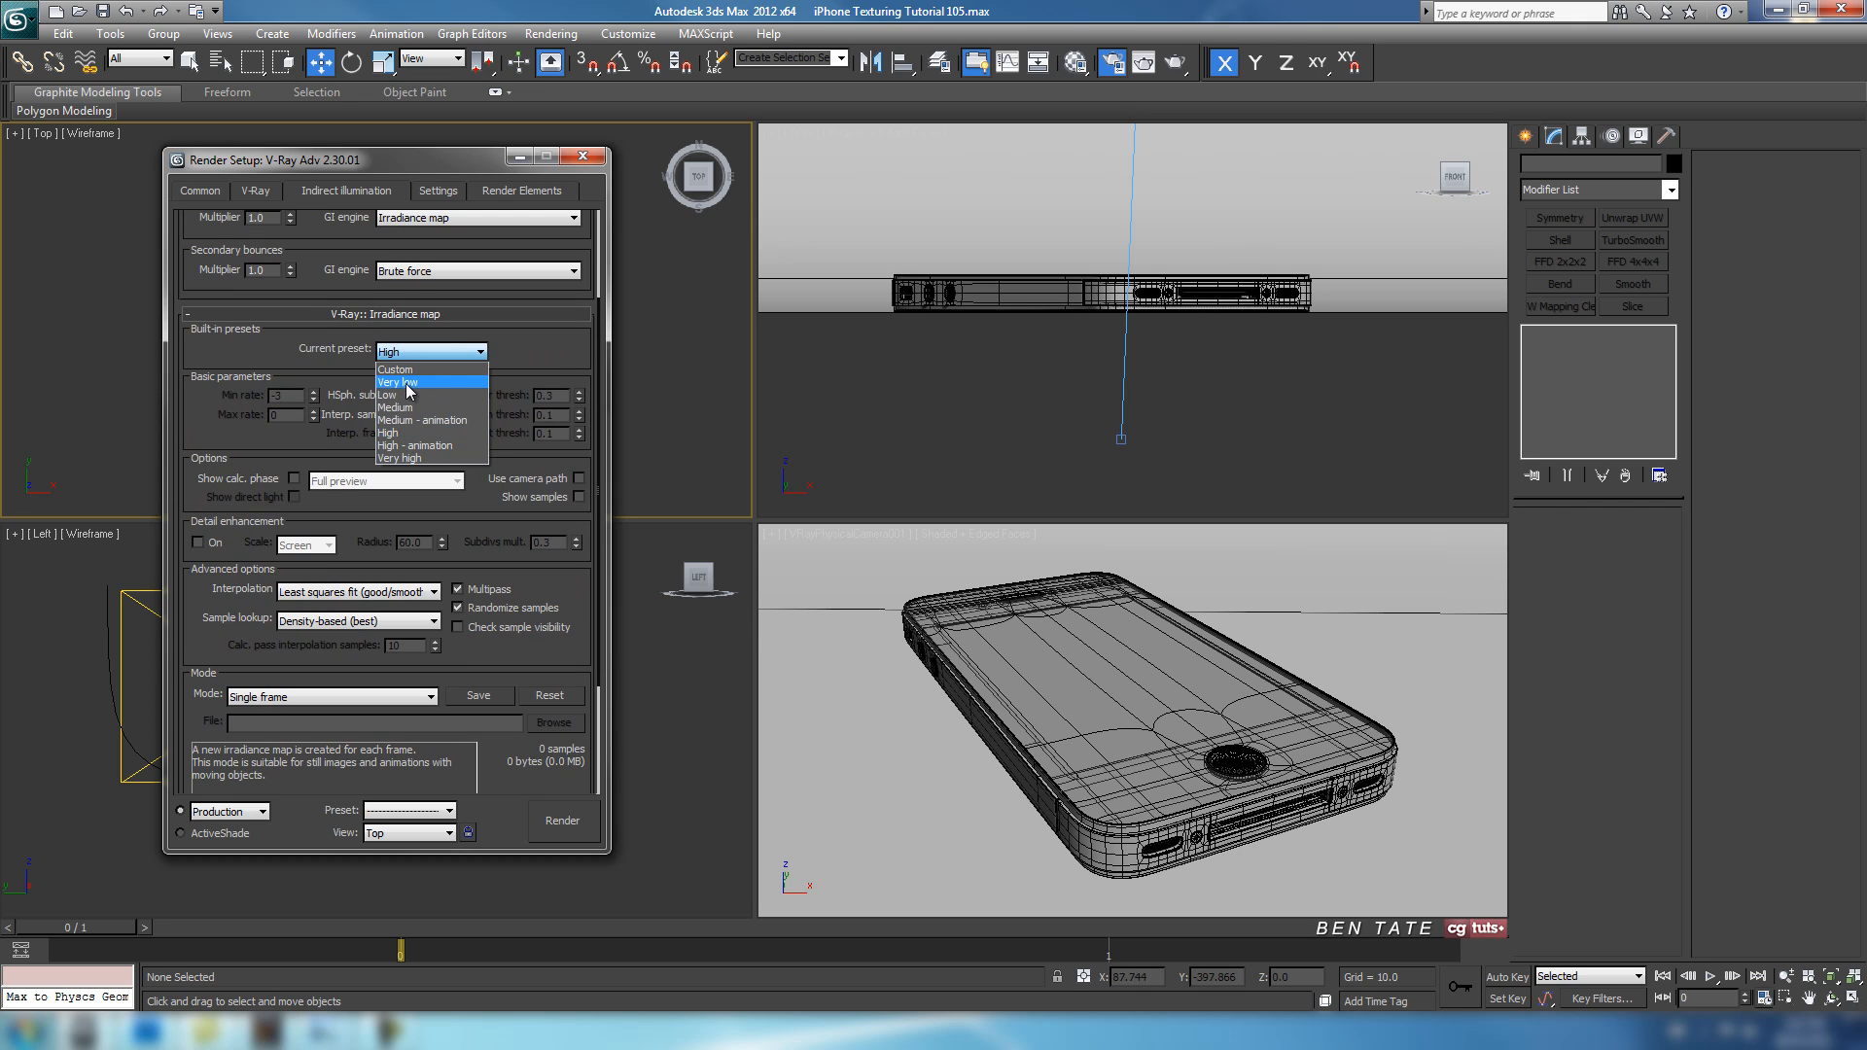
pyautogui.click(407, 383)
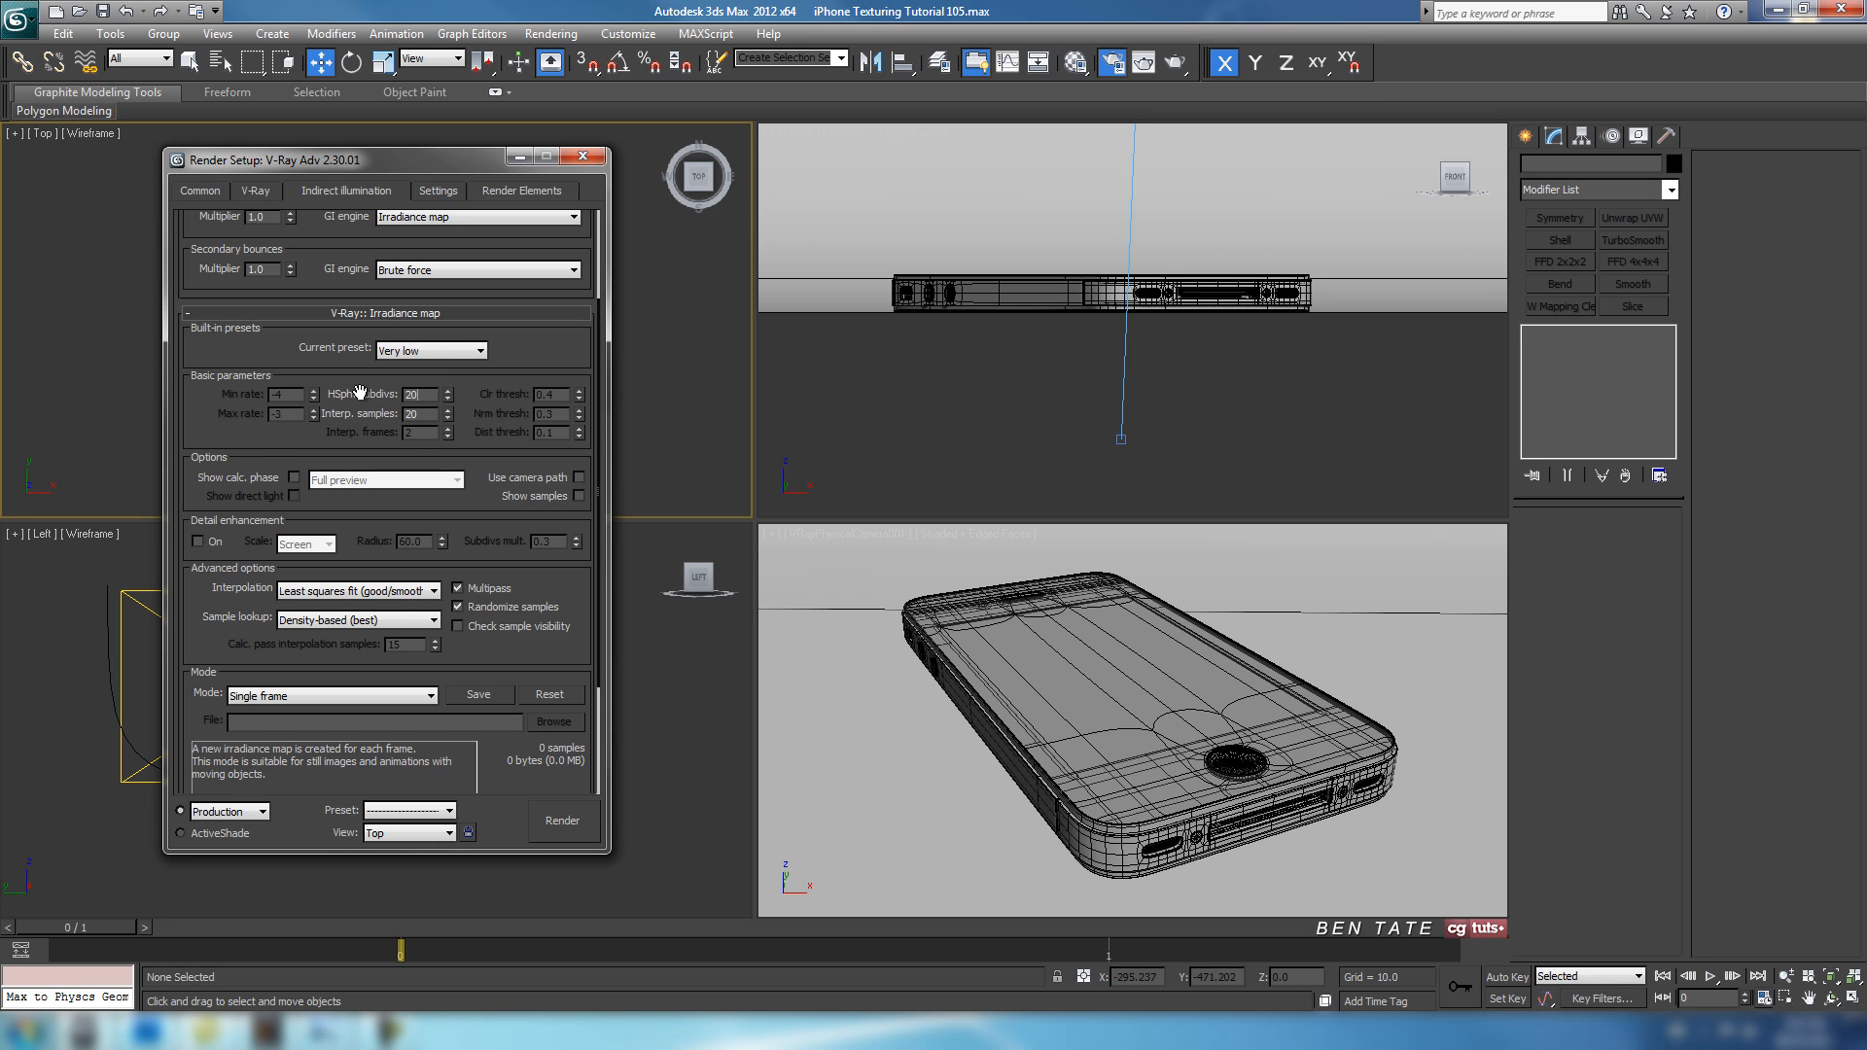
pyautogui.moveTo(492, 405); pyautogui.dragTo(491, 404)
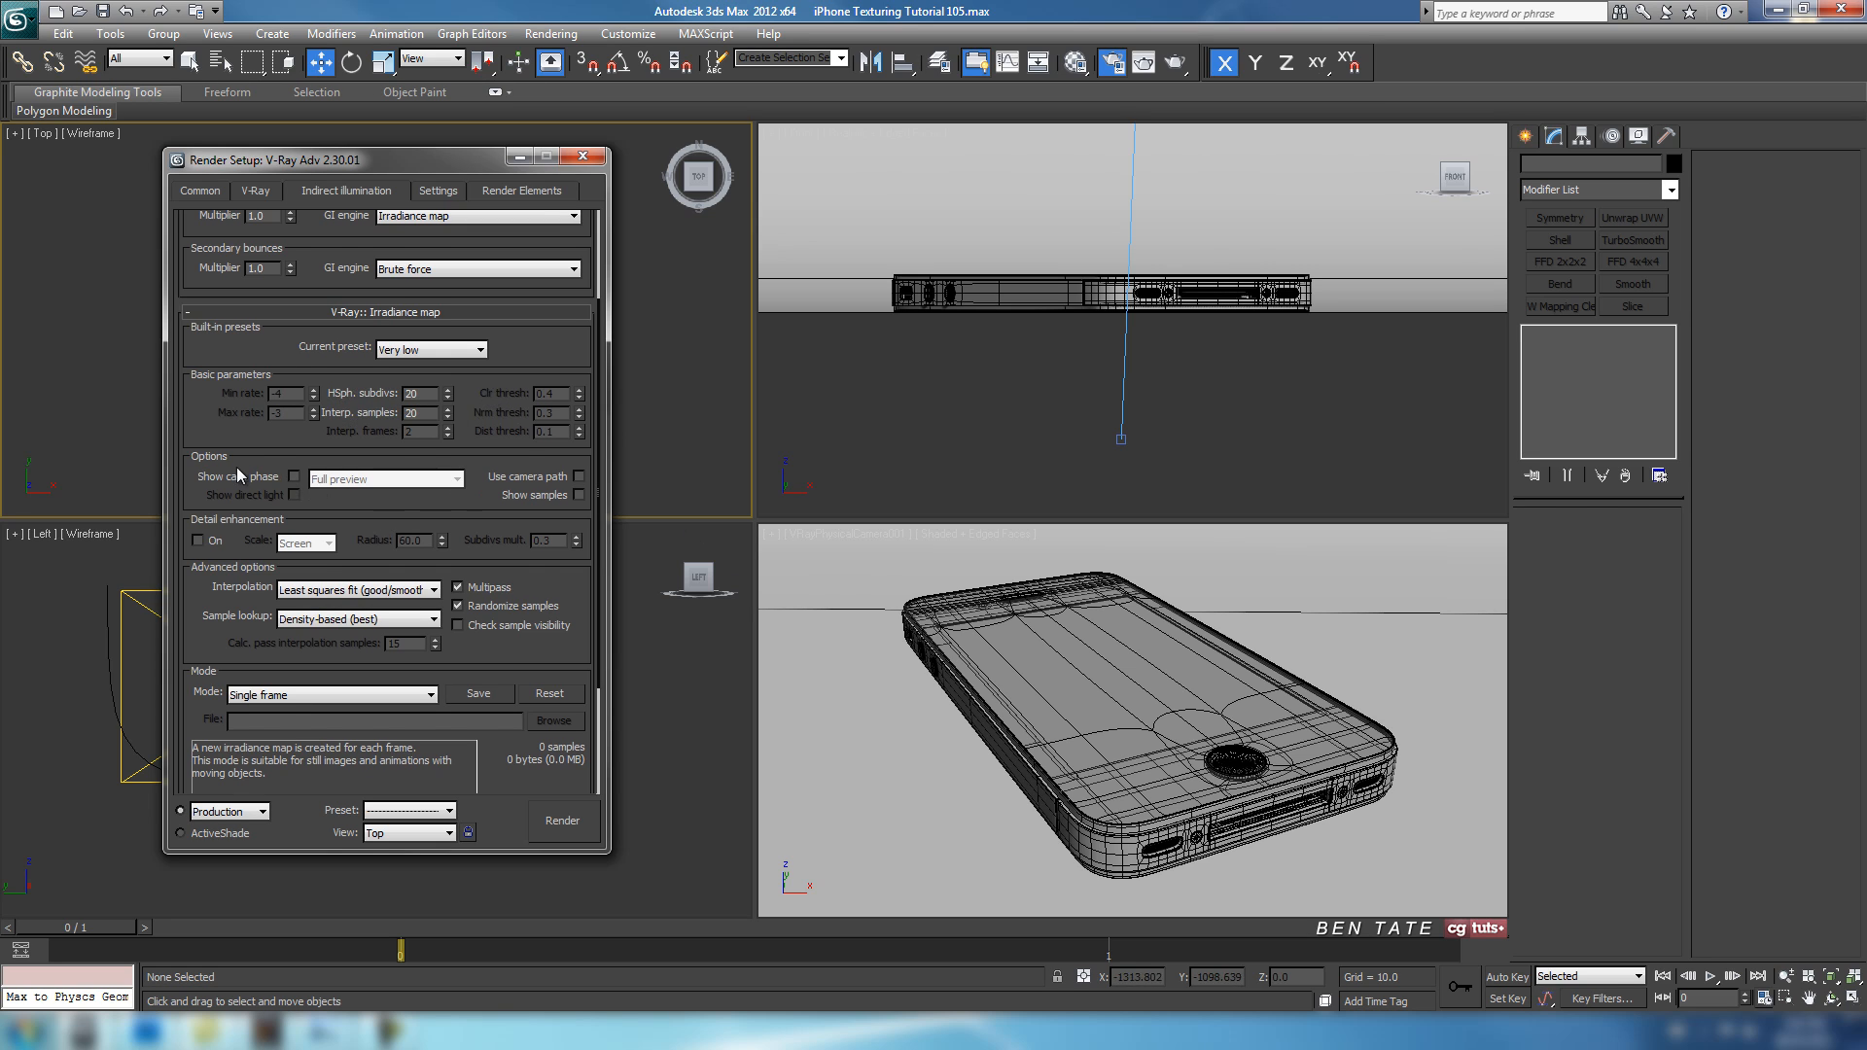
pyautogui.click(294, 477)
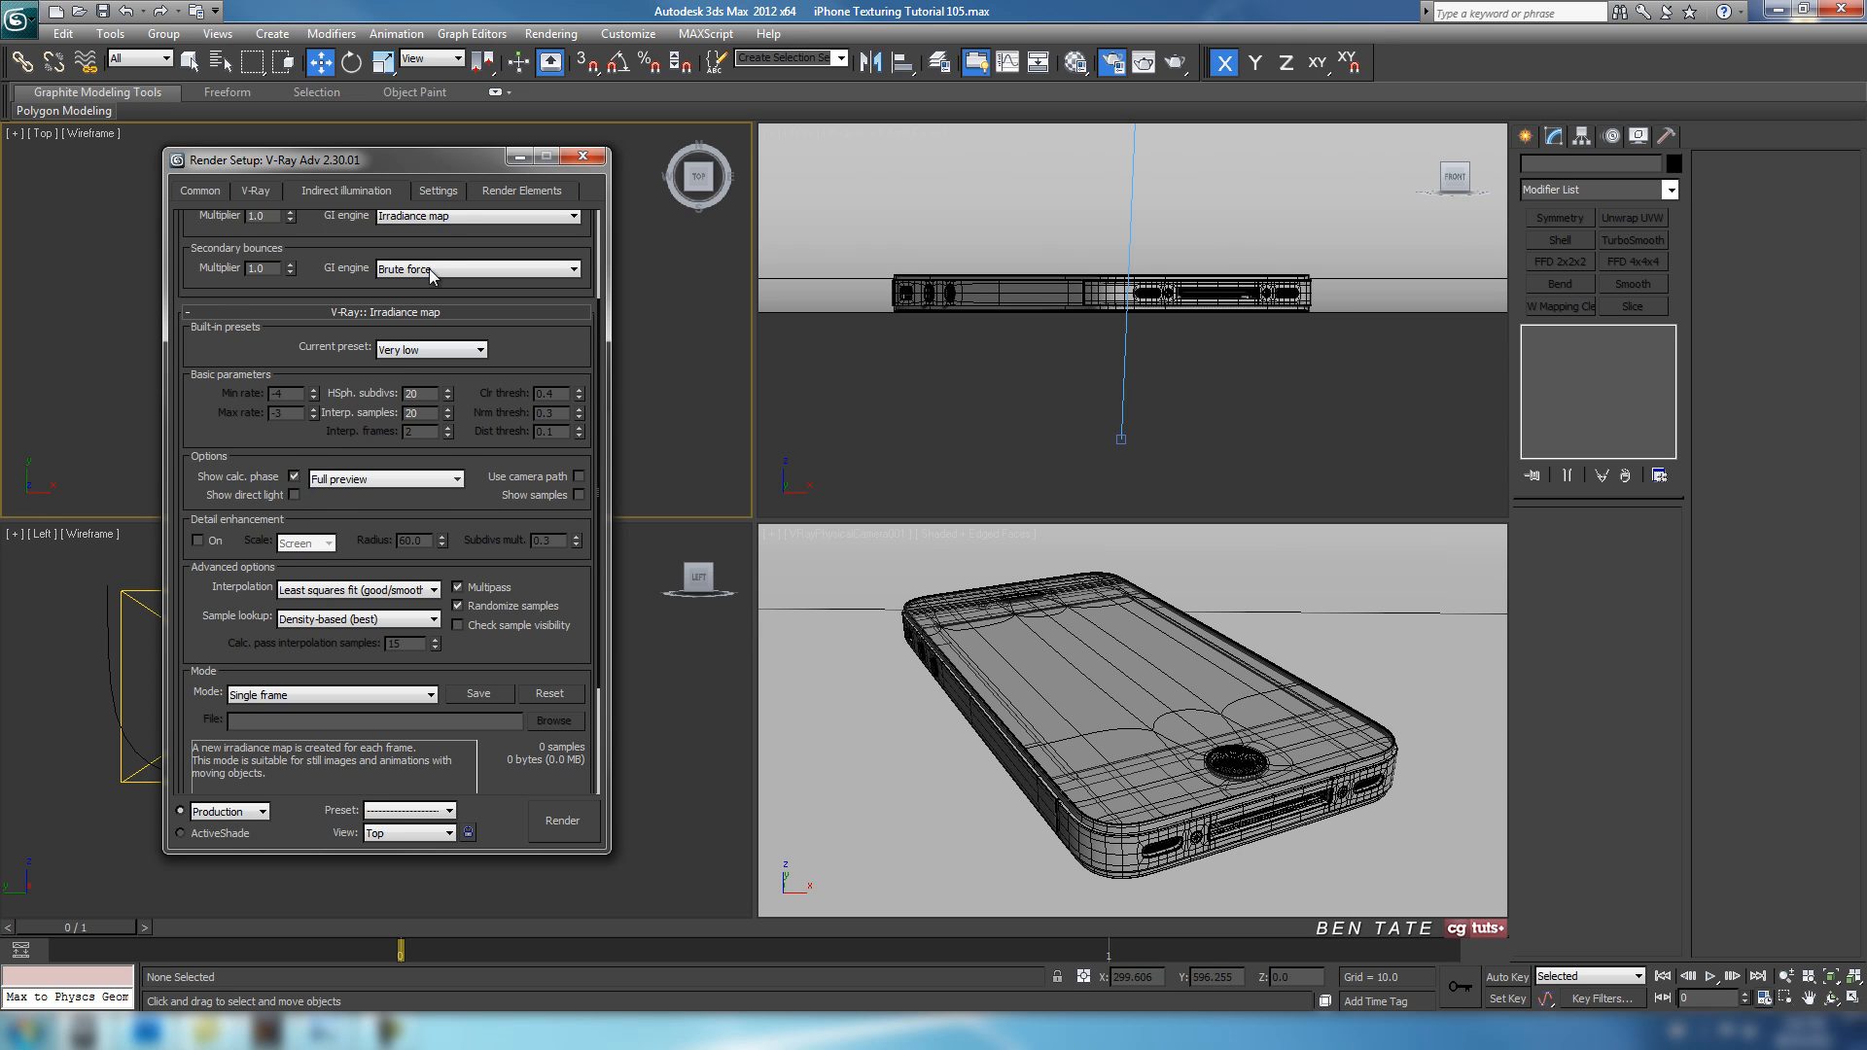
pyautogui.moveTo(412, 165); pyautogui.dragTo(396, 153)
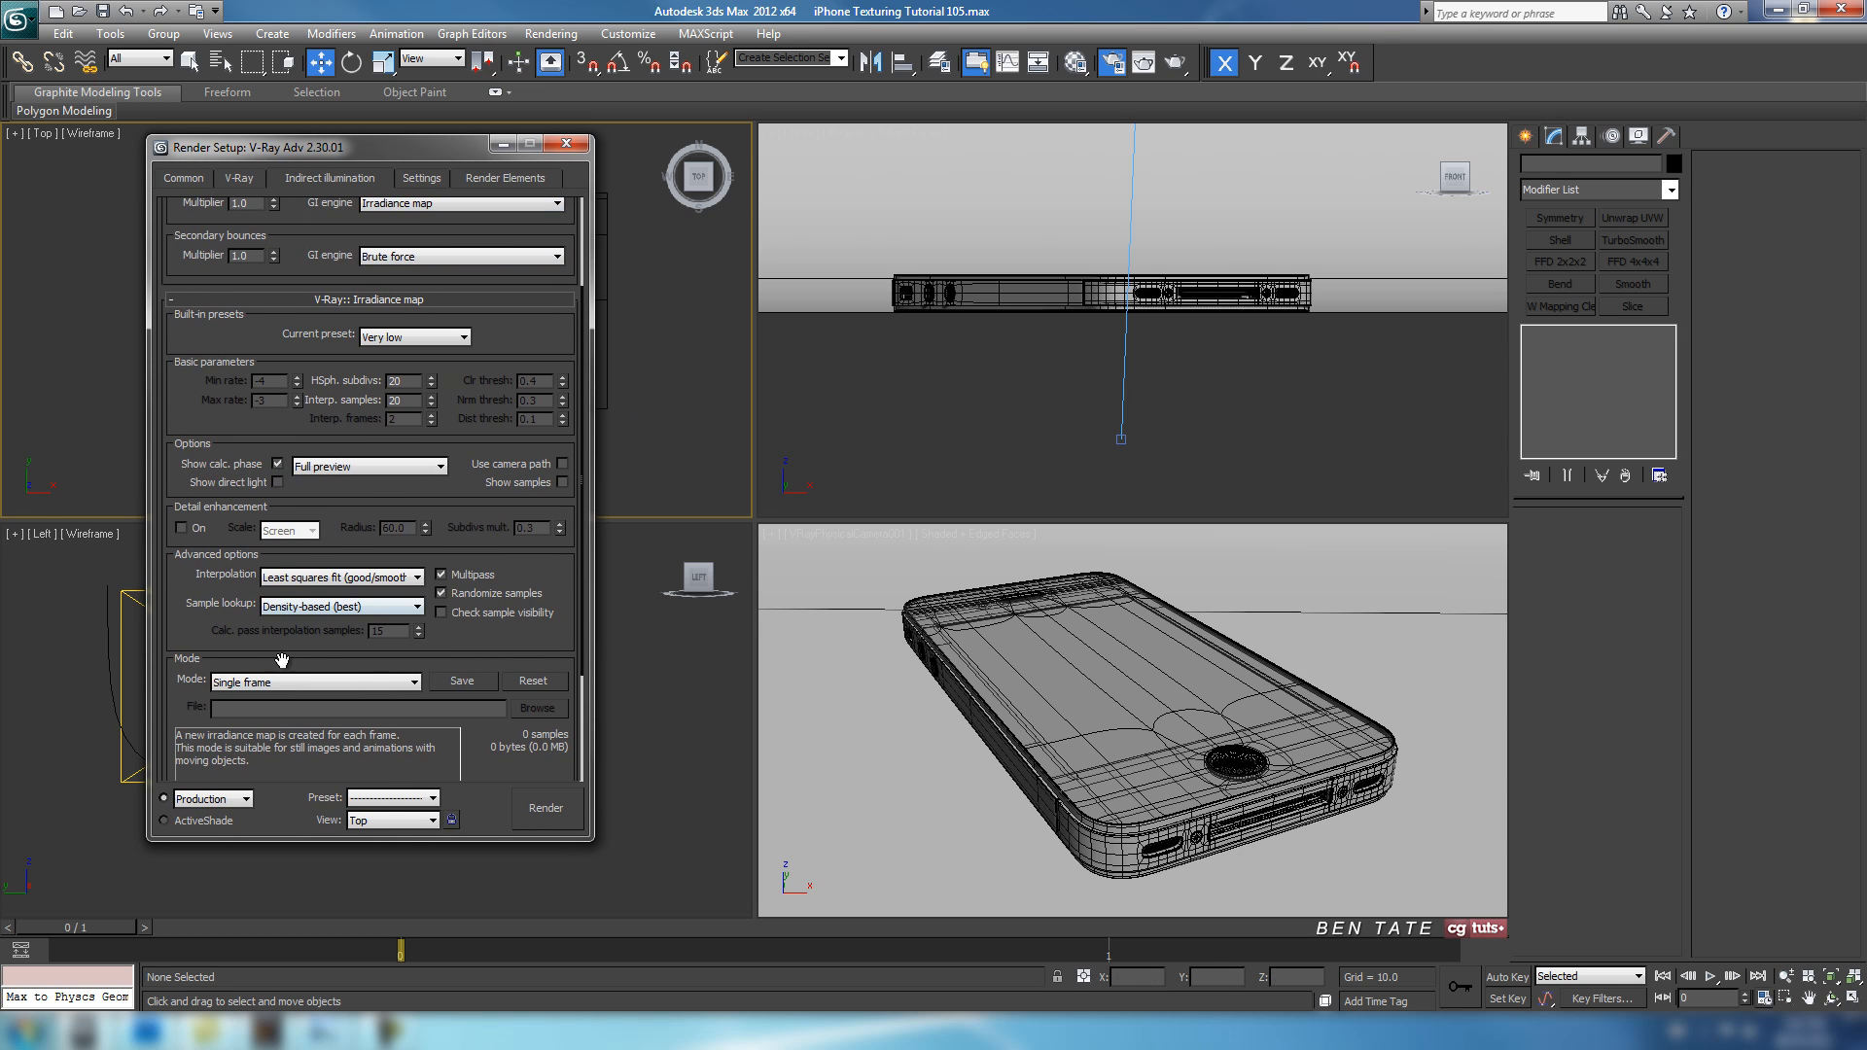
pyautogui.scroll(3, 194, 543)
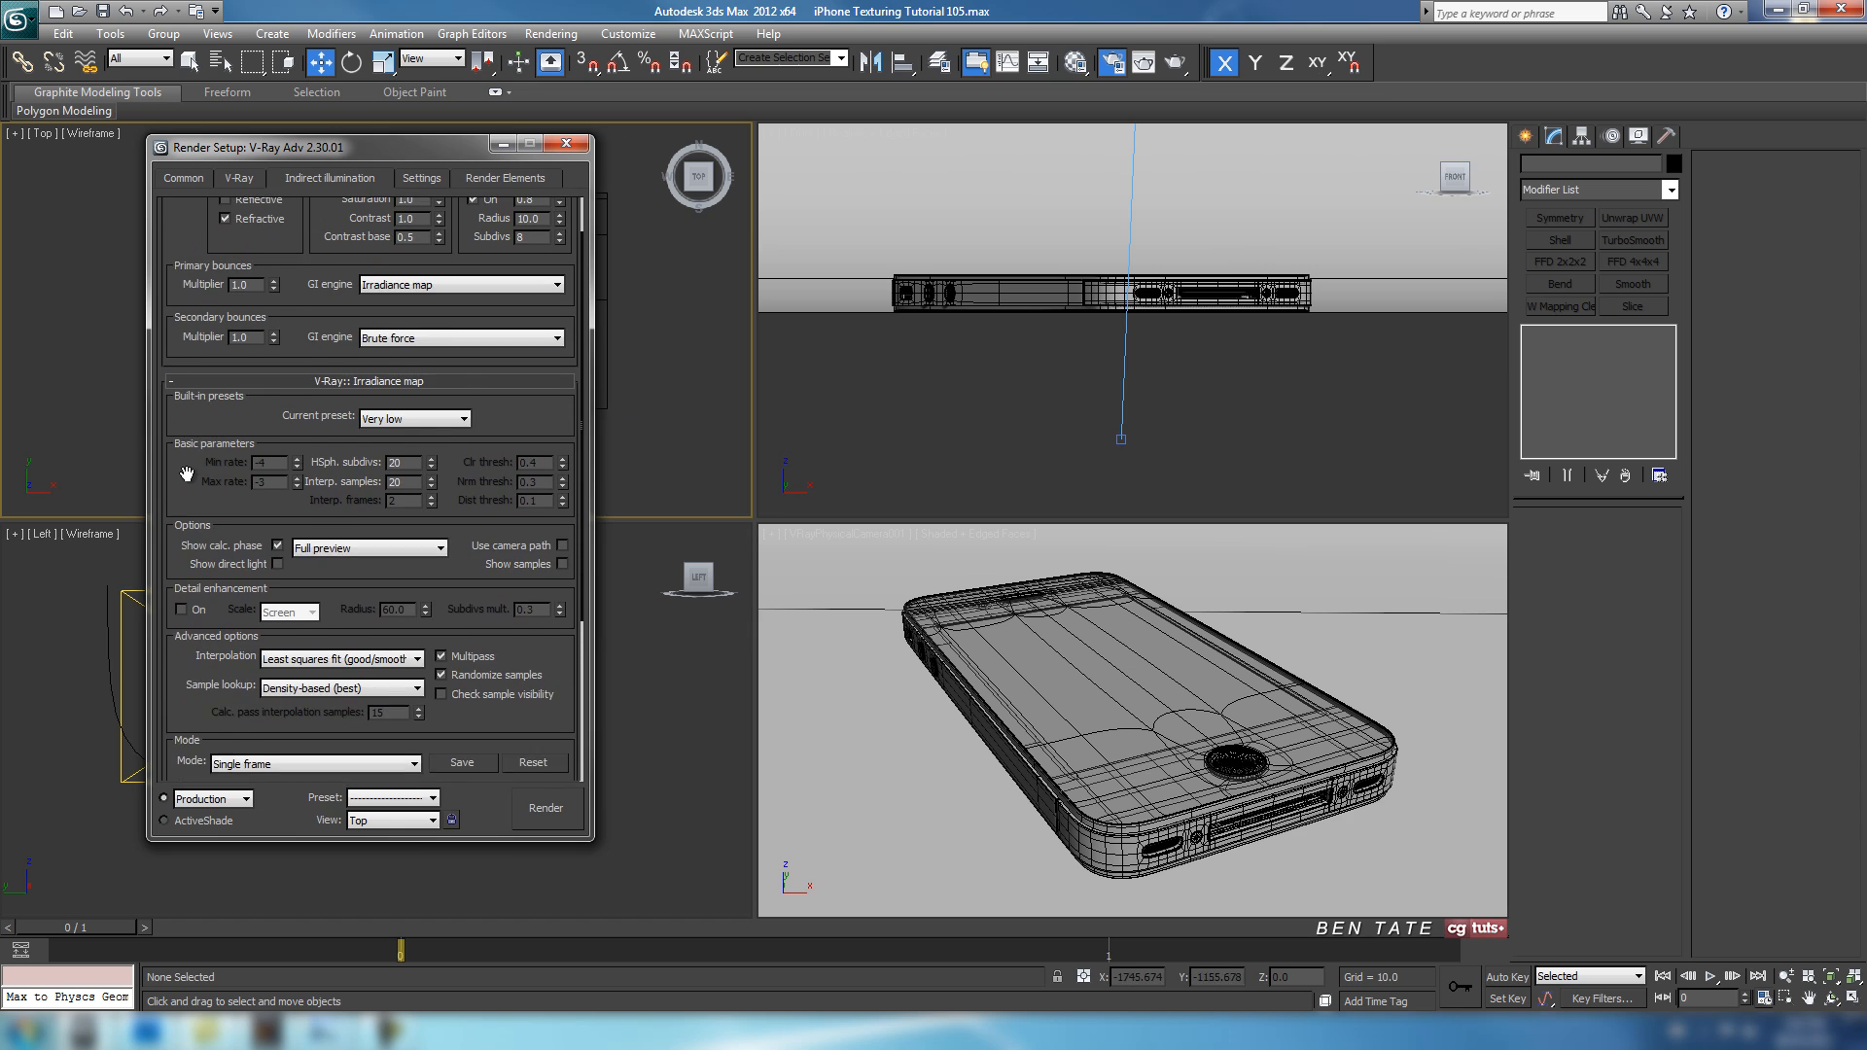
pyautogui.moveTo(194, 542); pyautogui.dragTo(204, 452)
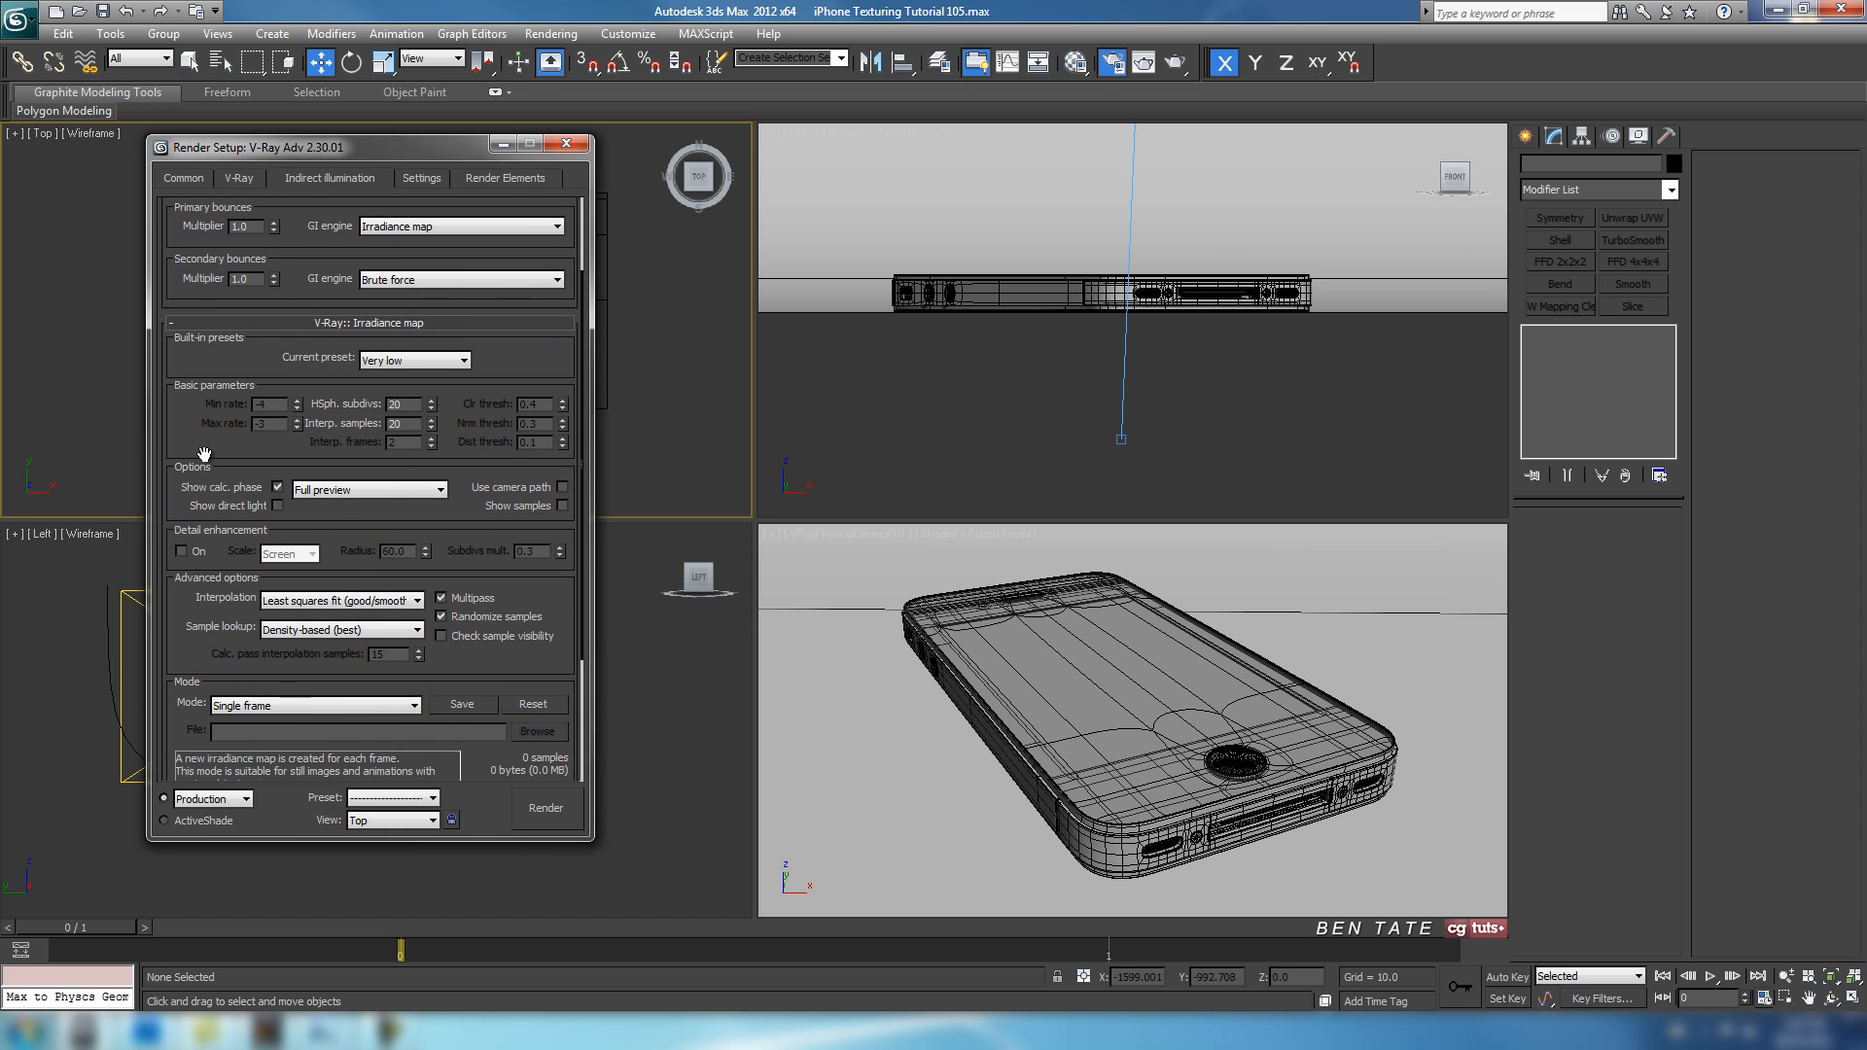
pyautogui.click(559, 815)
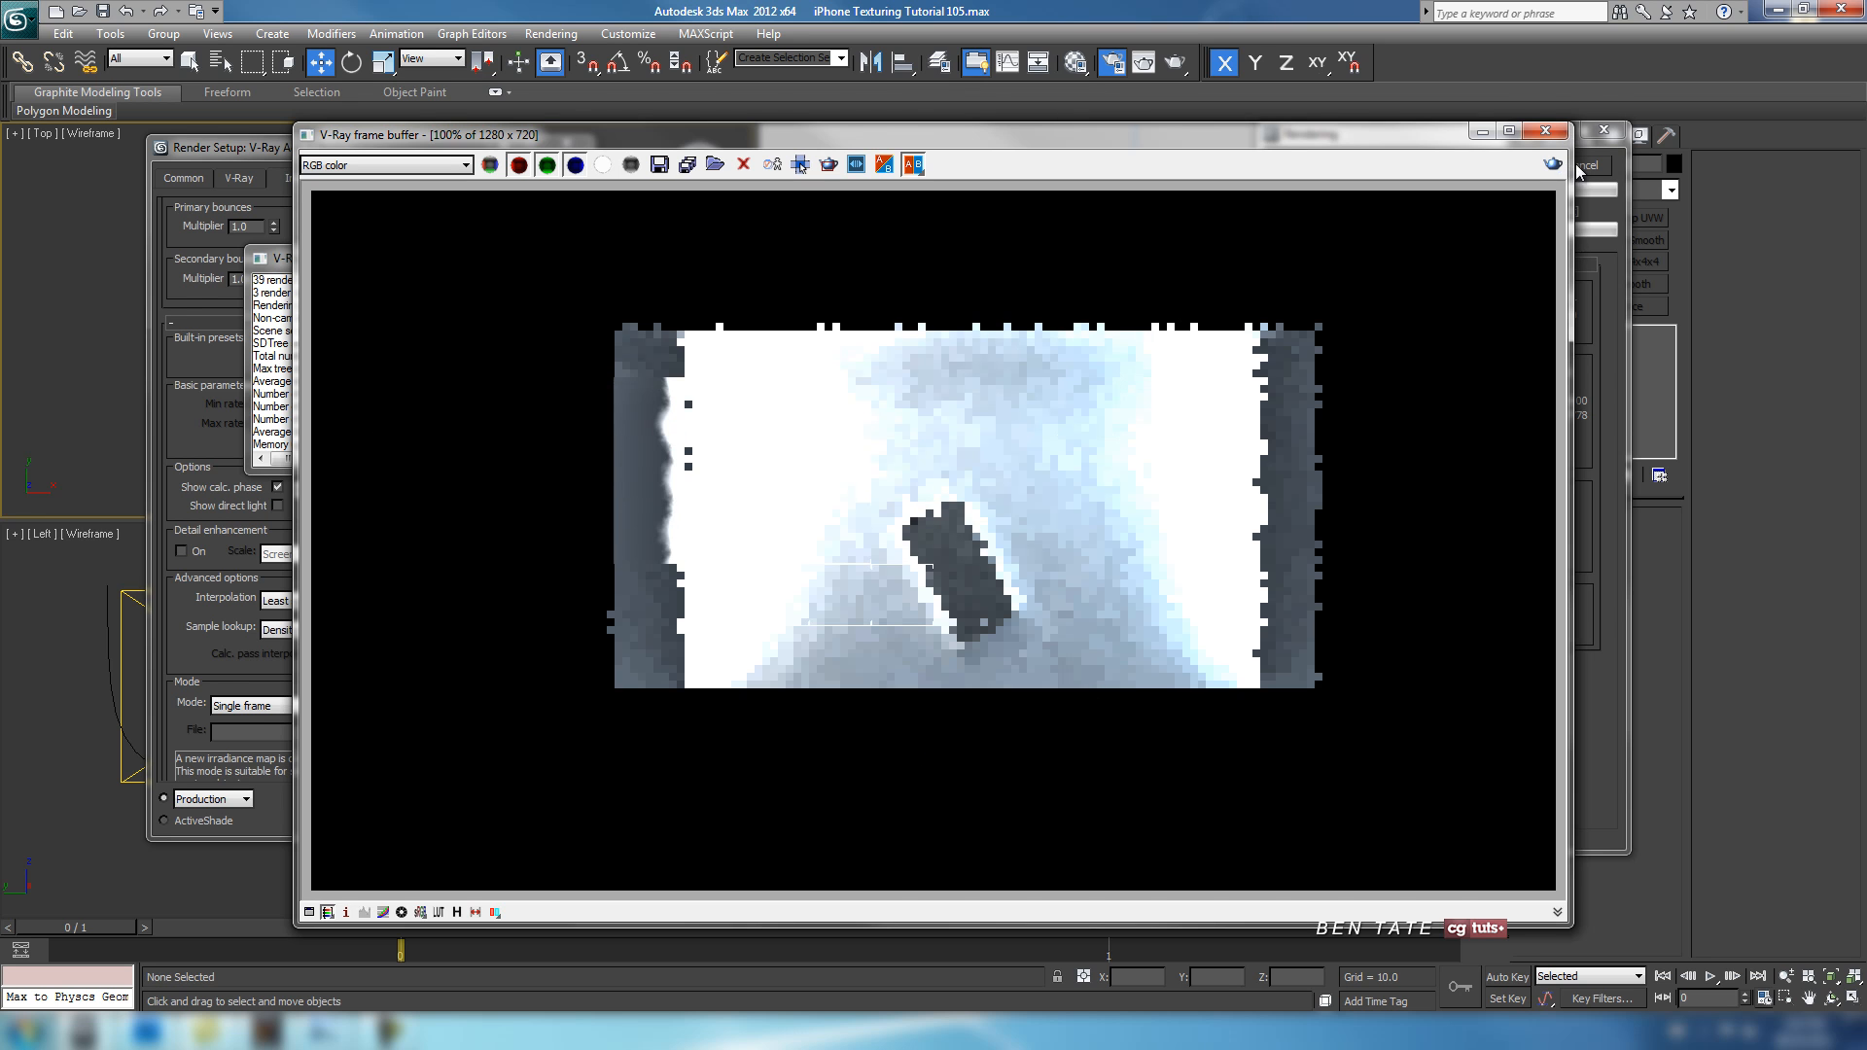
pyautogui.click(1582, 167)
pyautogui.click(1548, 135)
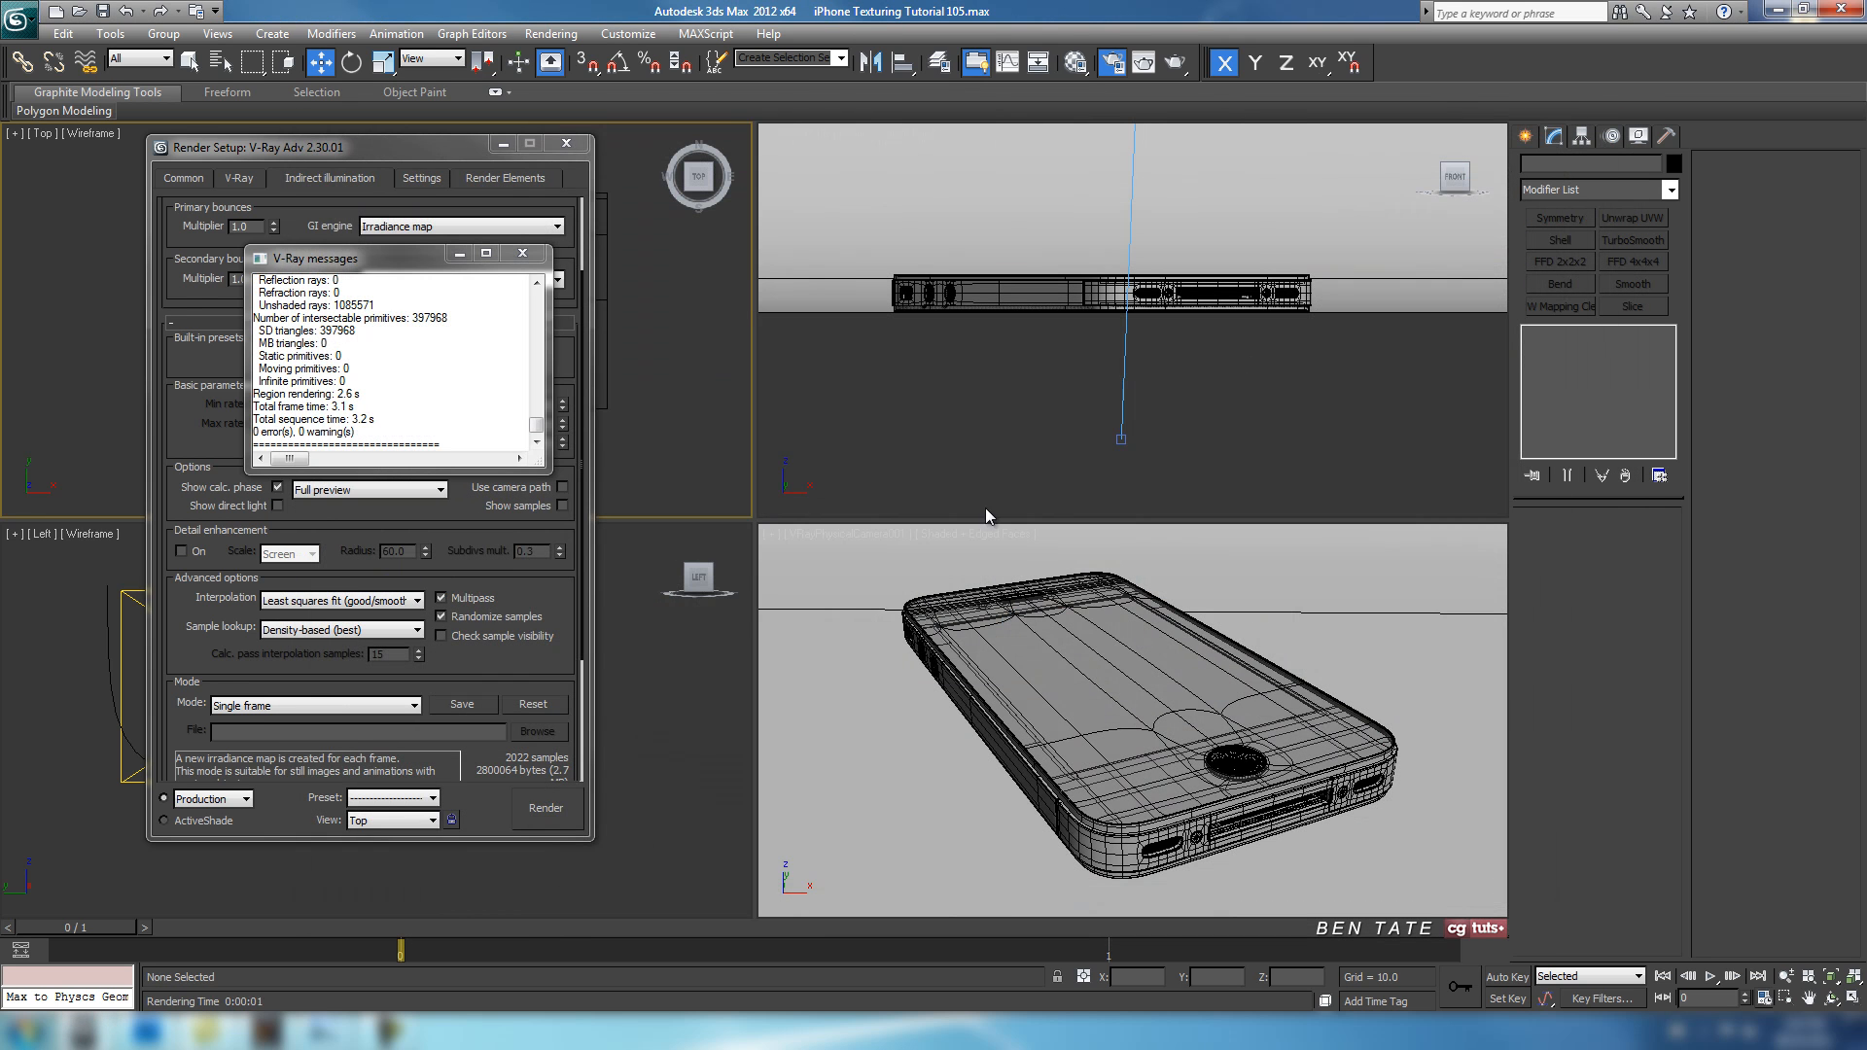
# Set the render view to the VRayPhysicalCamera view, lock it, and render a test image.
pyautogui.click(432, 822)
pyautogui.click(399, 881)
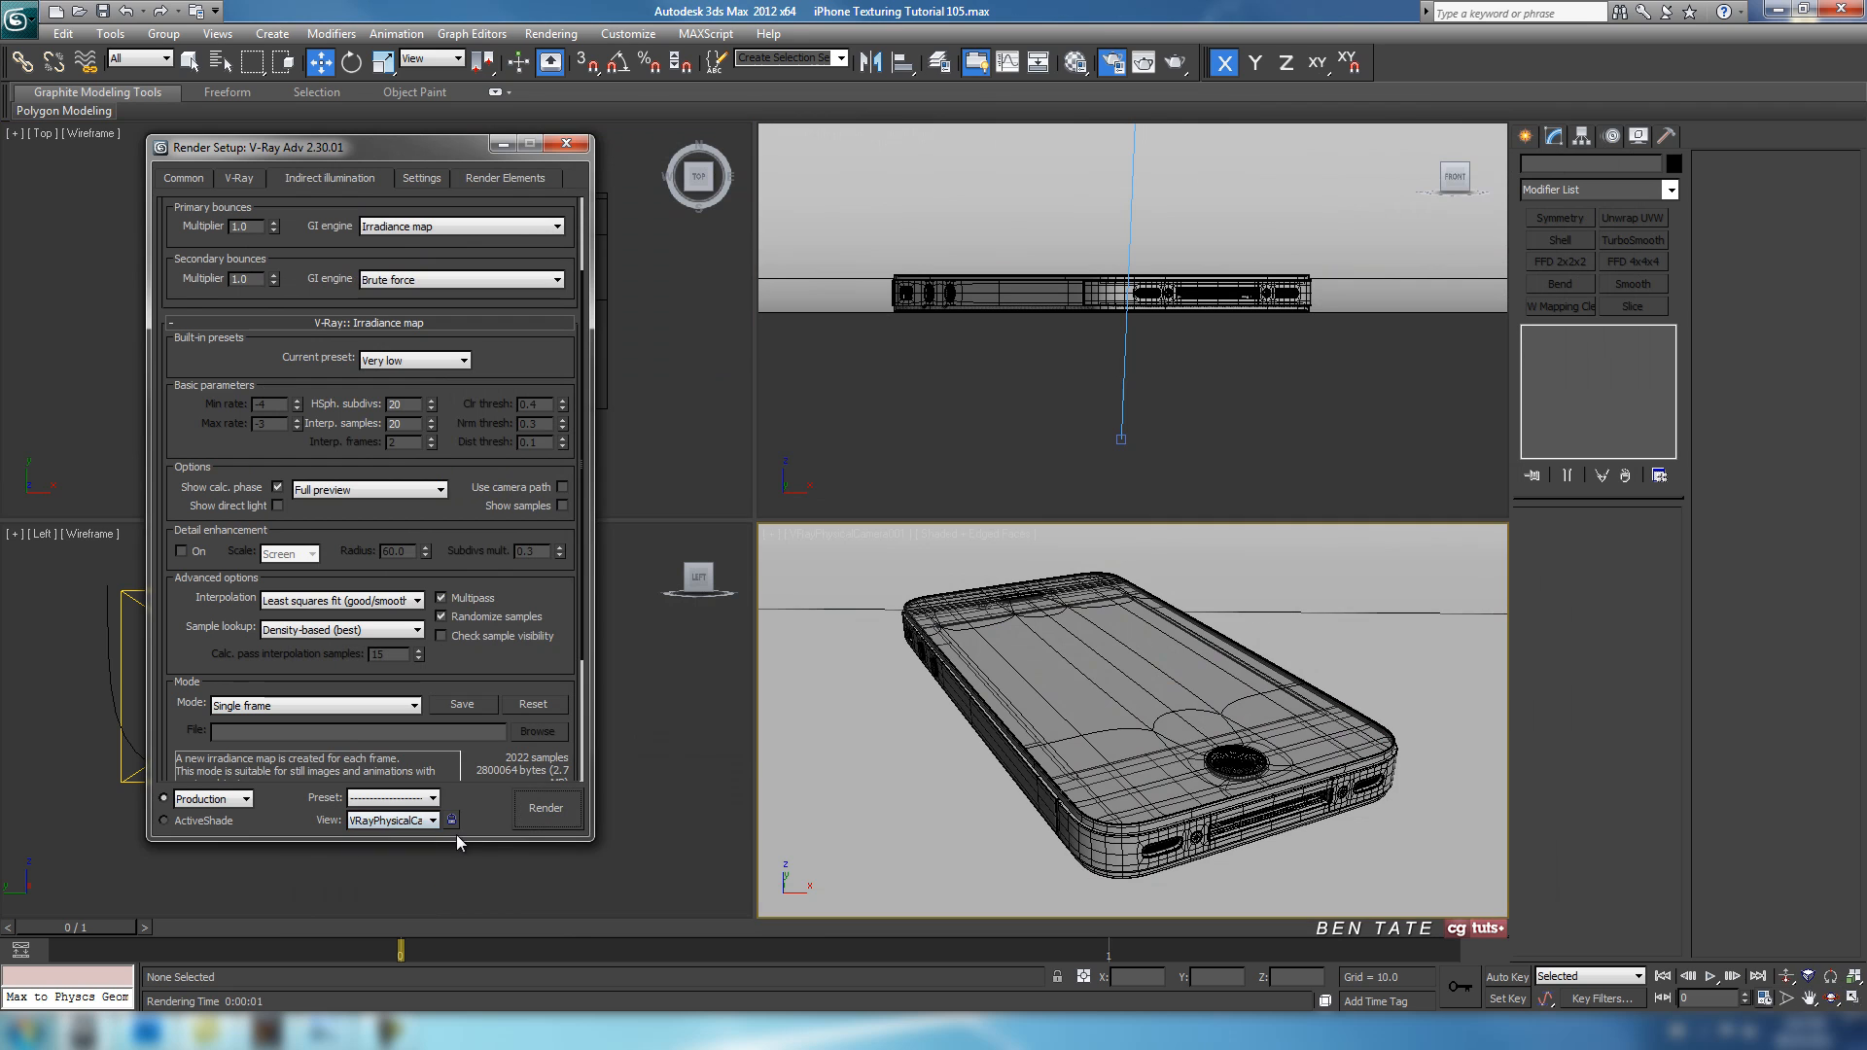
pyautogui.click(545, 808)
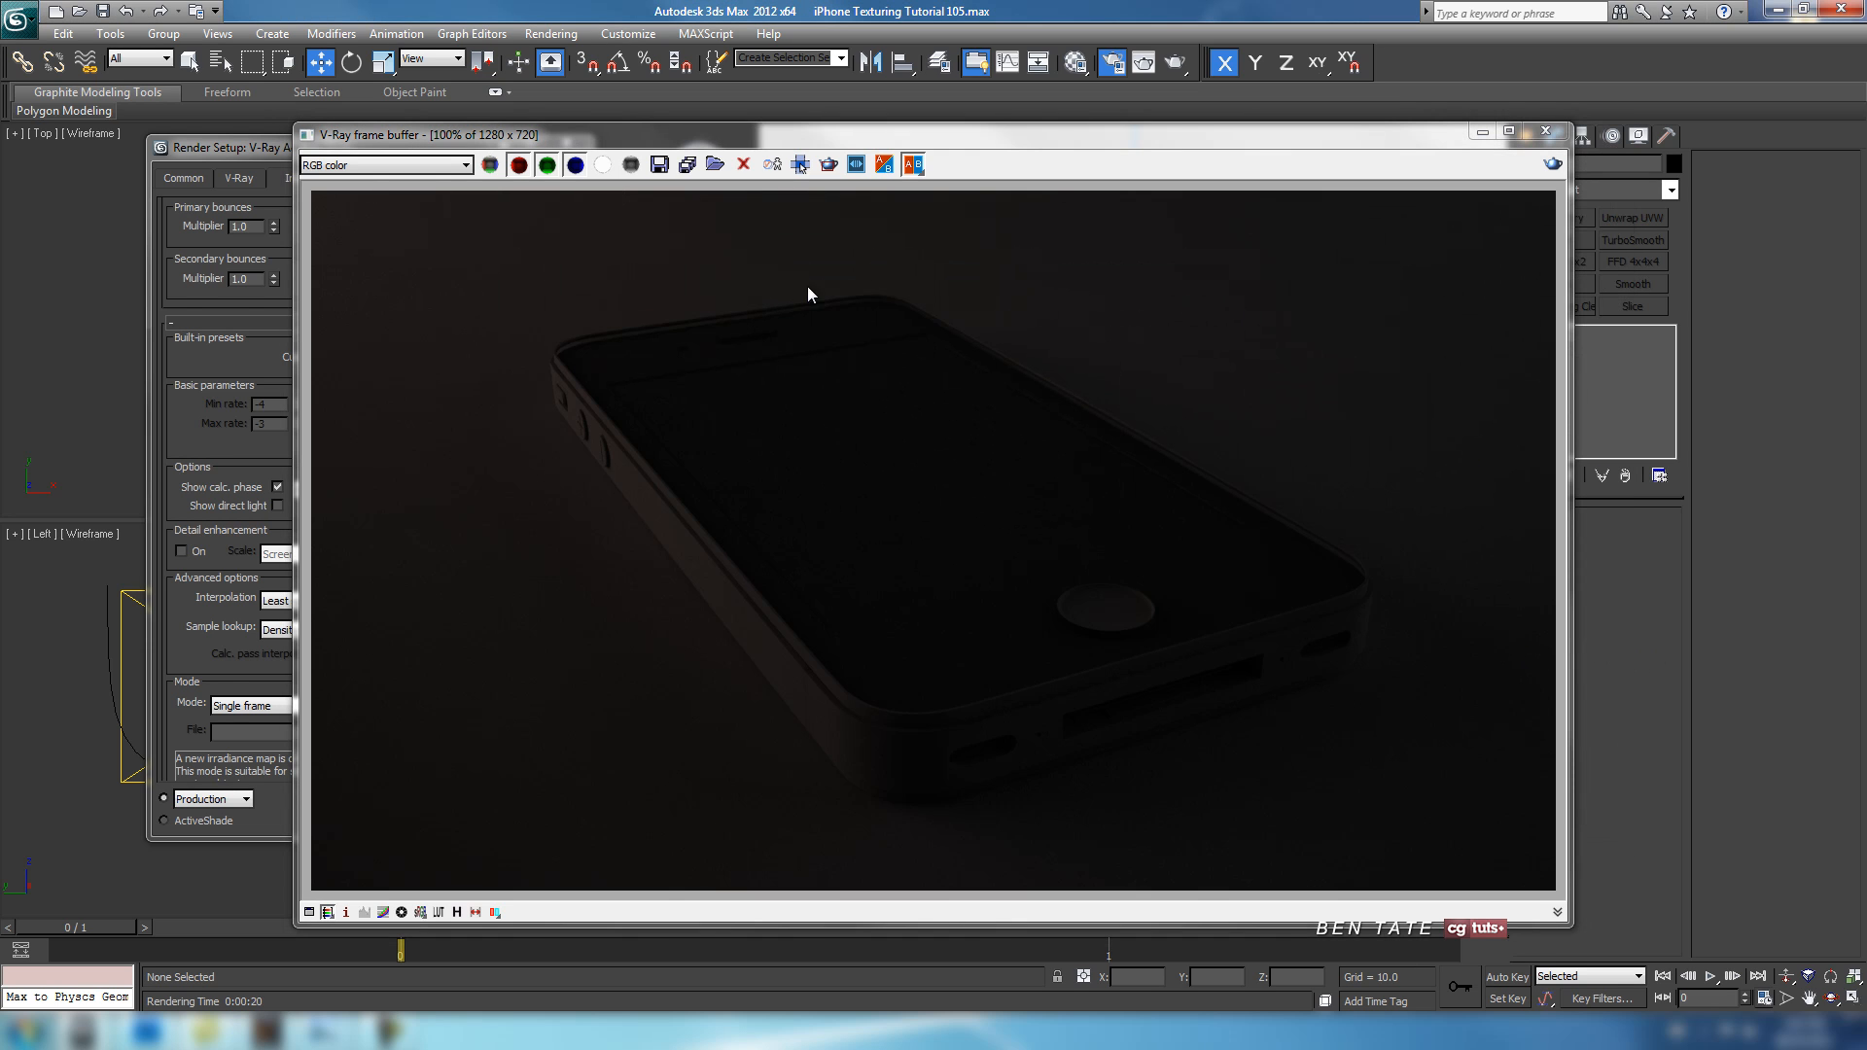
# Turn on sRGB color display for the test render, inspect the phone image, and close the frame buffer.
pyautogui.click(422, 912)
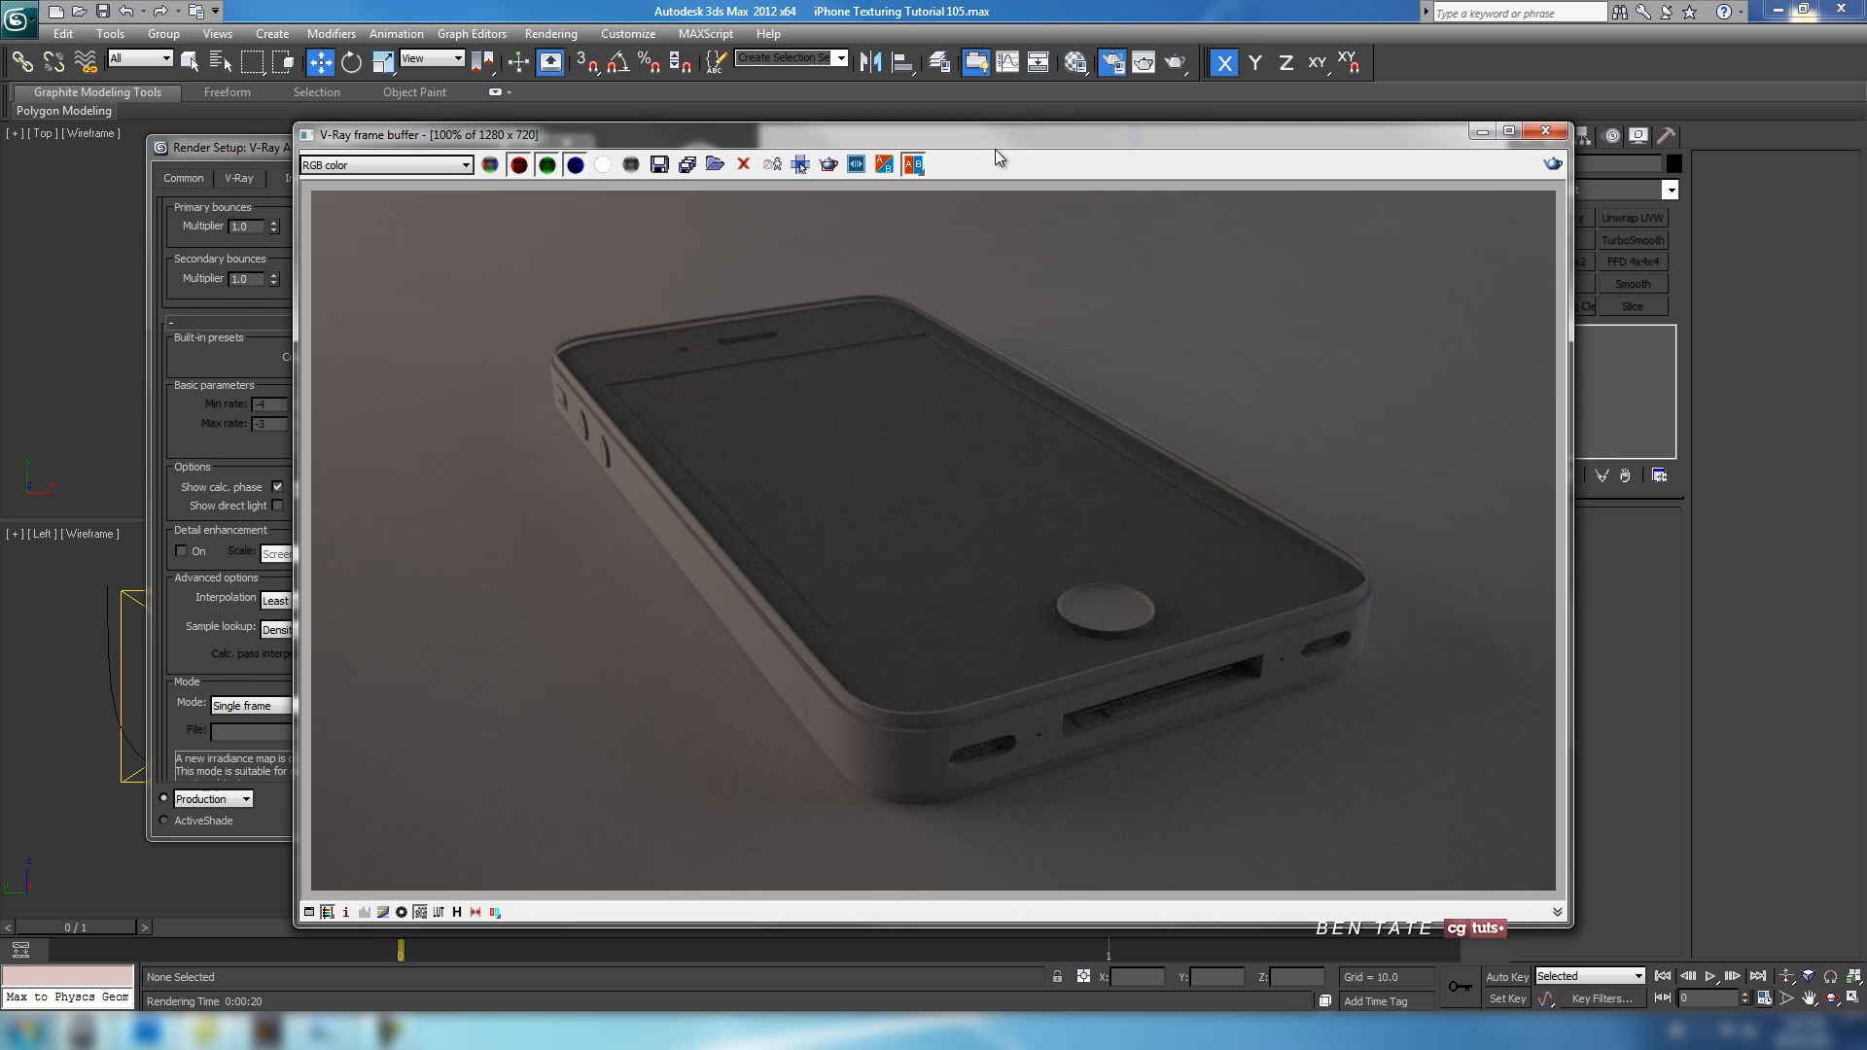
pyautogui.moveTo(977, 134); pyautogui.dragTo(932, 126)
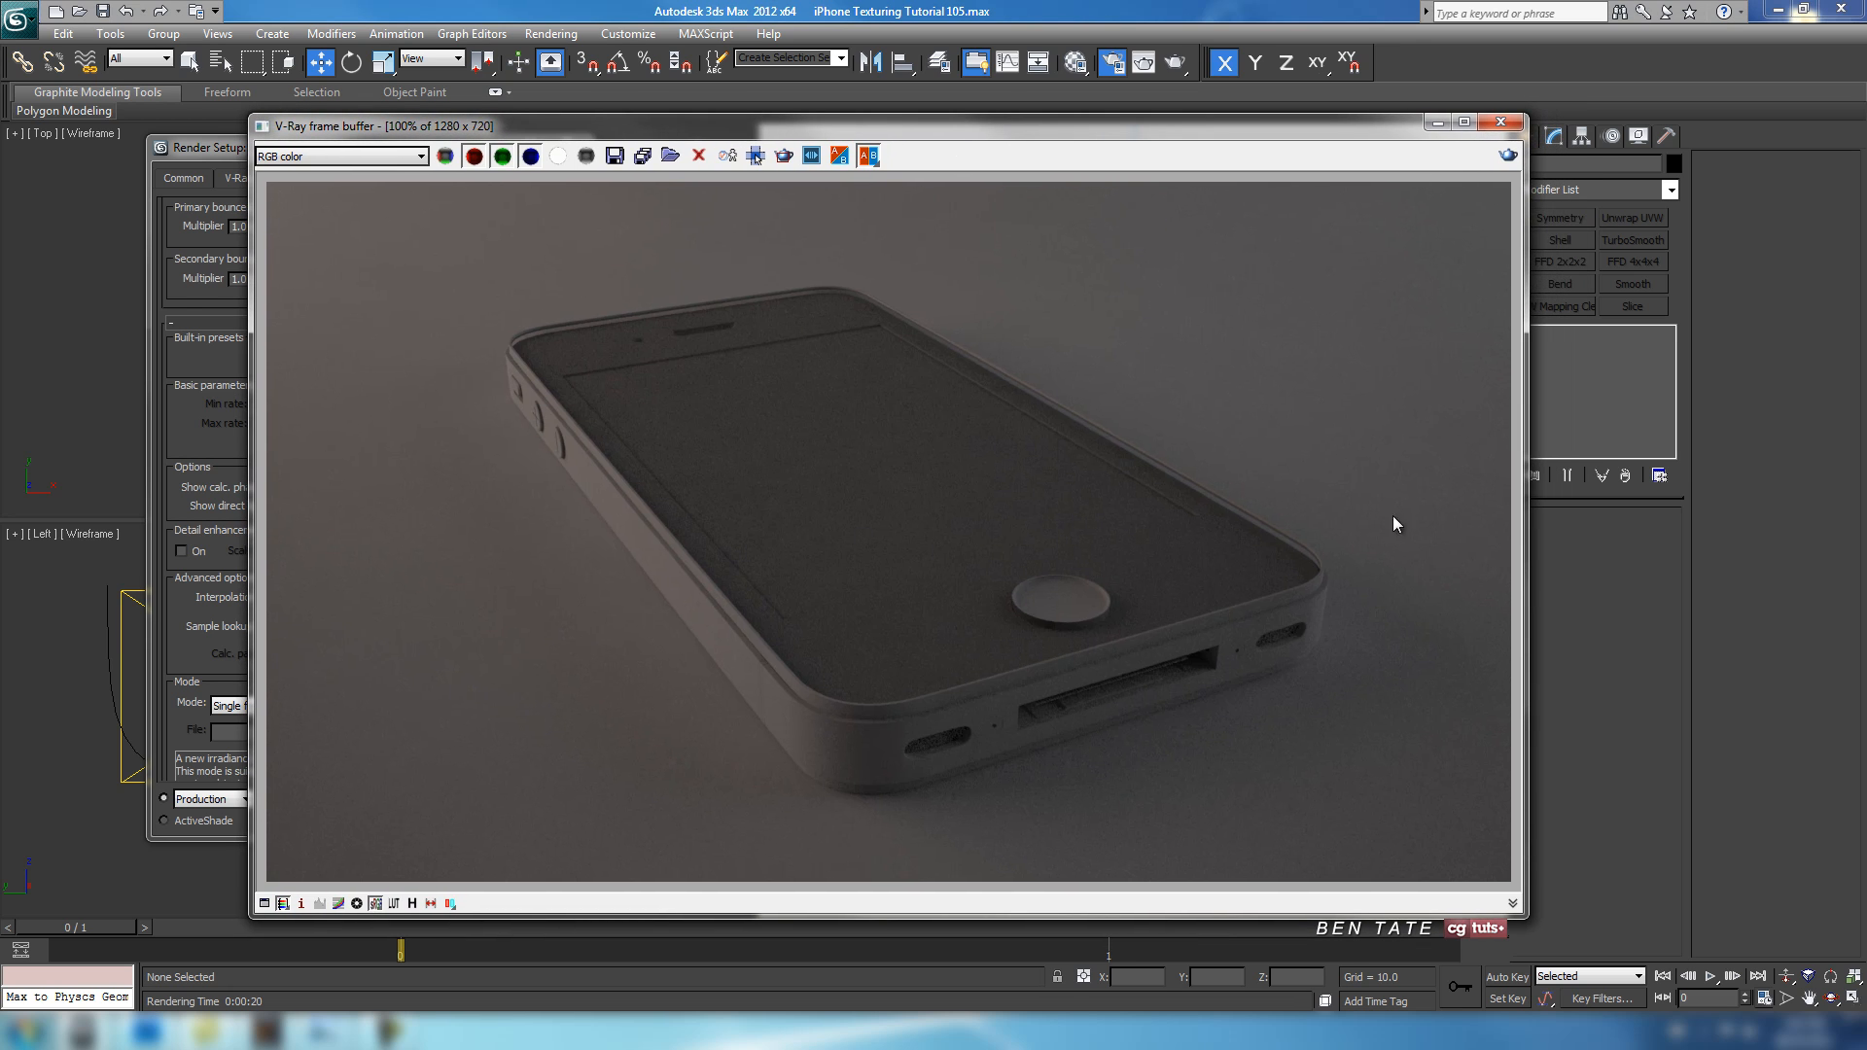
pyautogui.click(395, 905)
pyautogui.moveTo(1298, 136); pyautogui.dragTo(1323, 124)
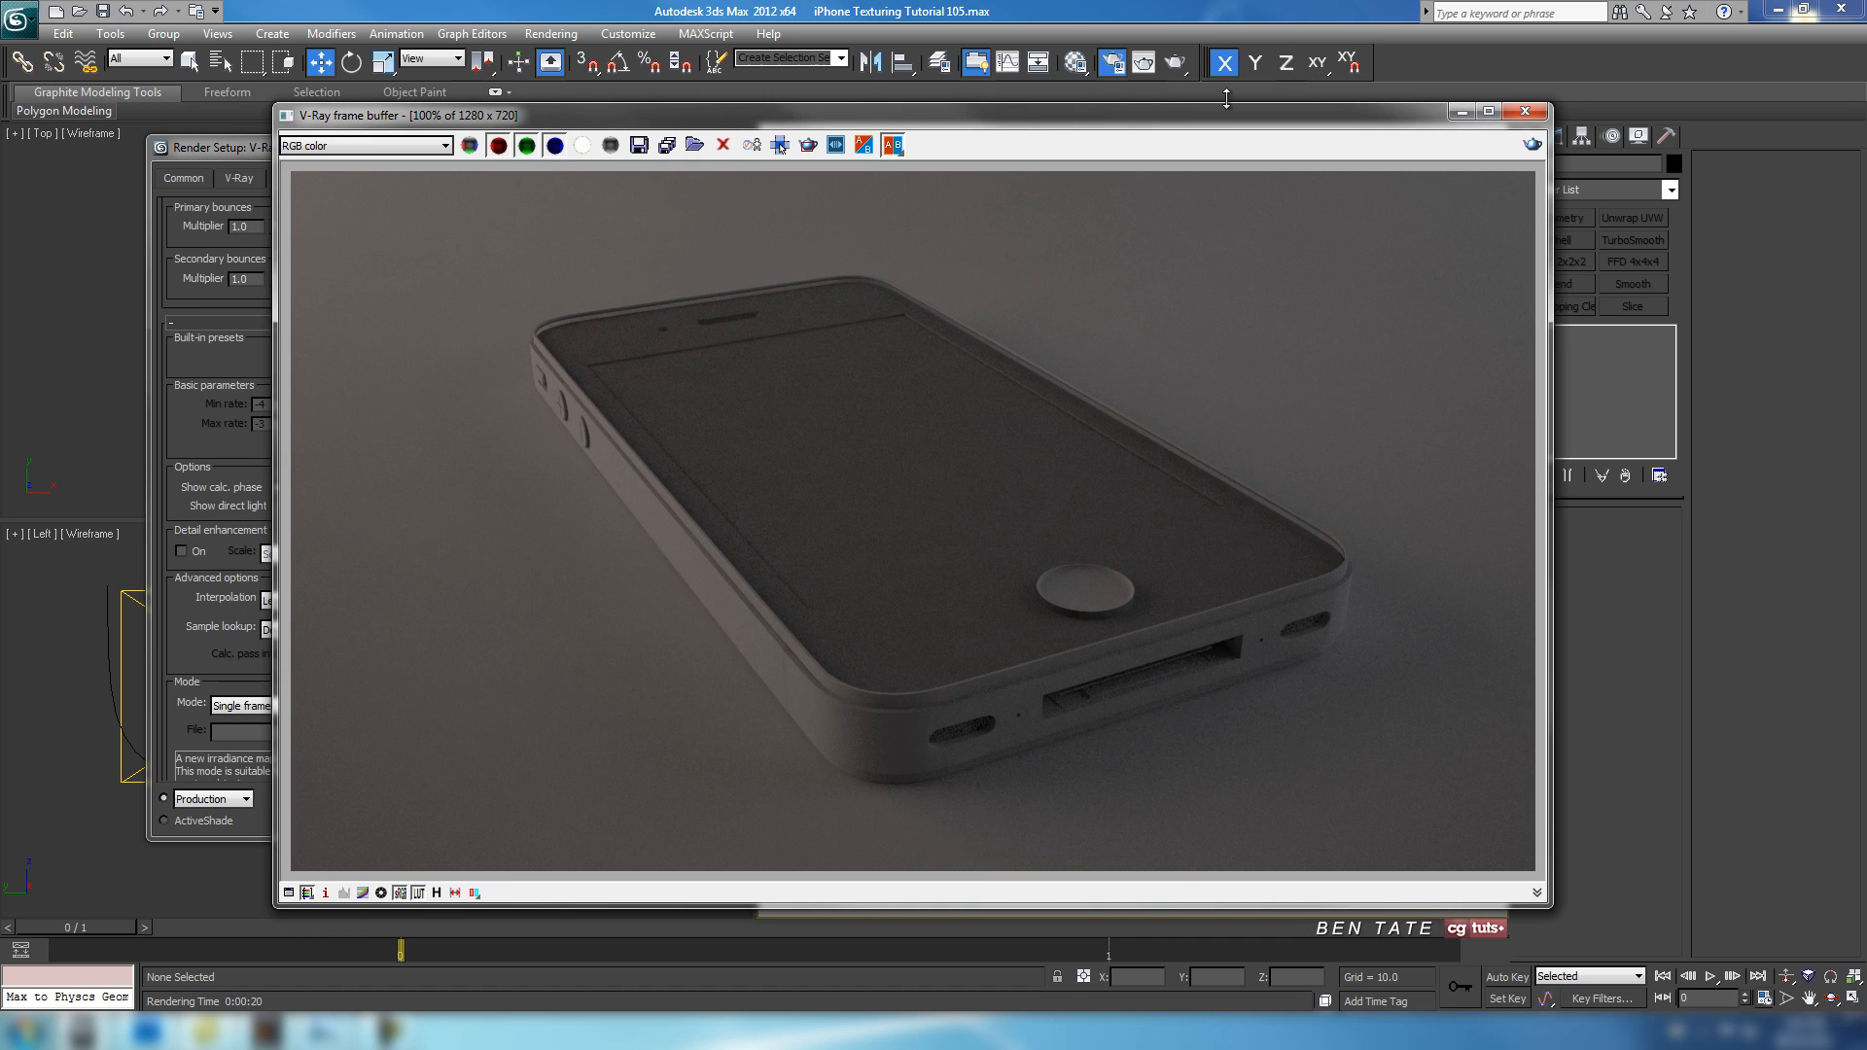
pyautogui.moveTo(1222, 122); pyautogui.dragTo(1195, 117)
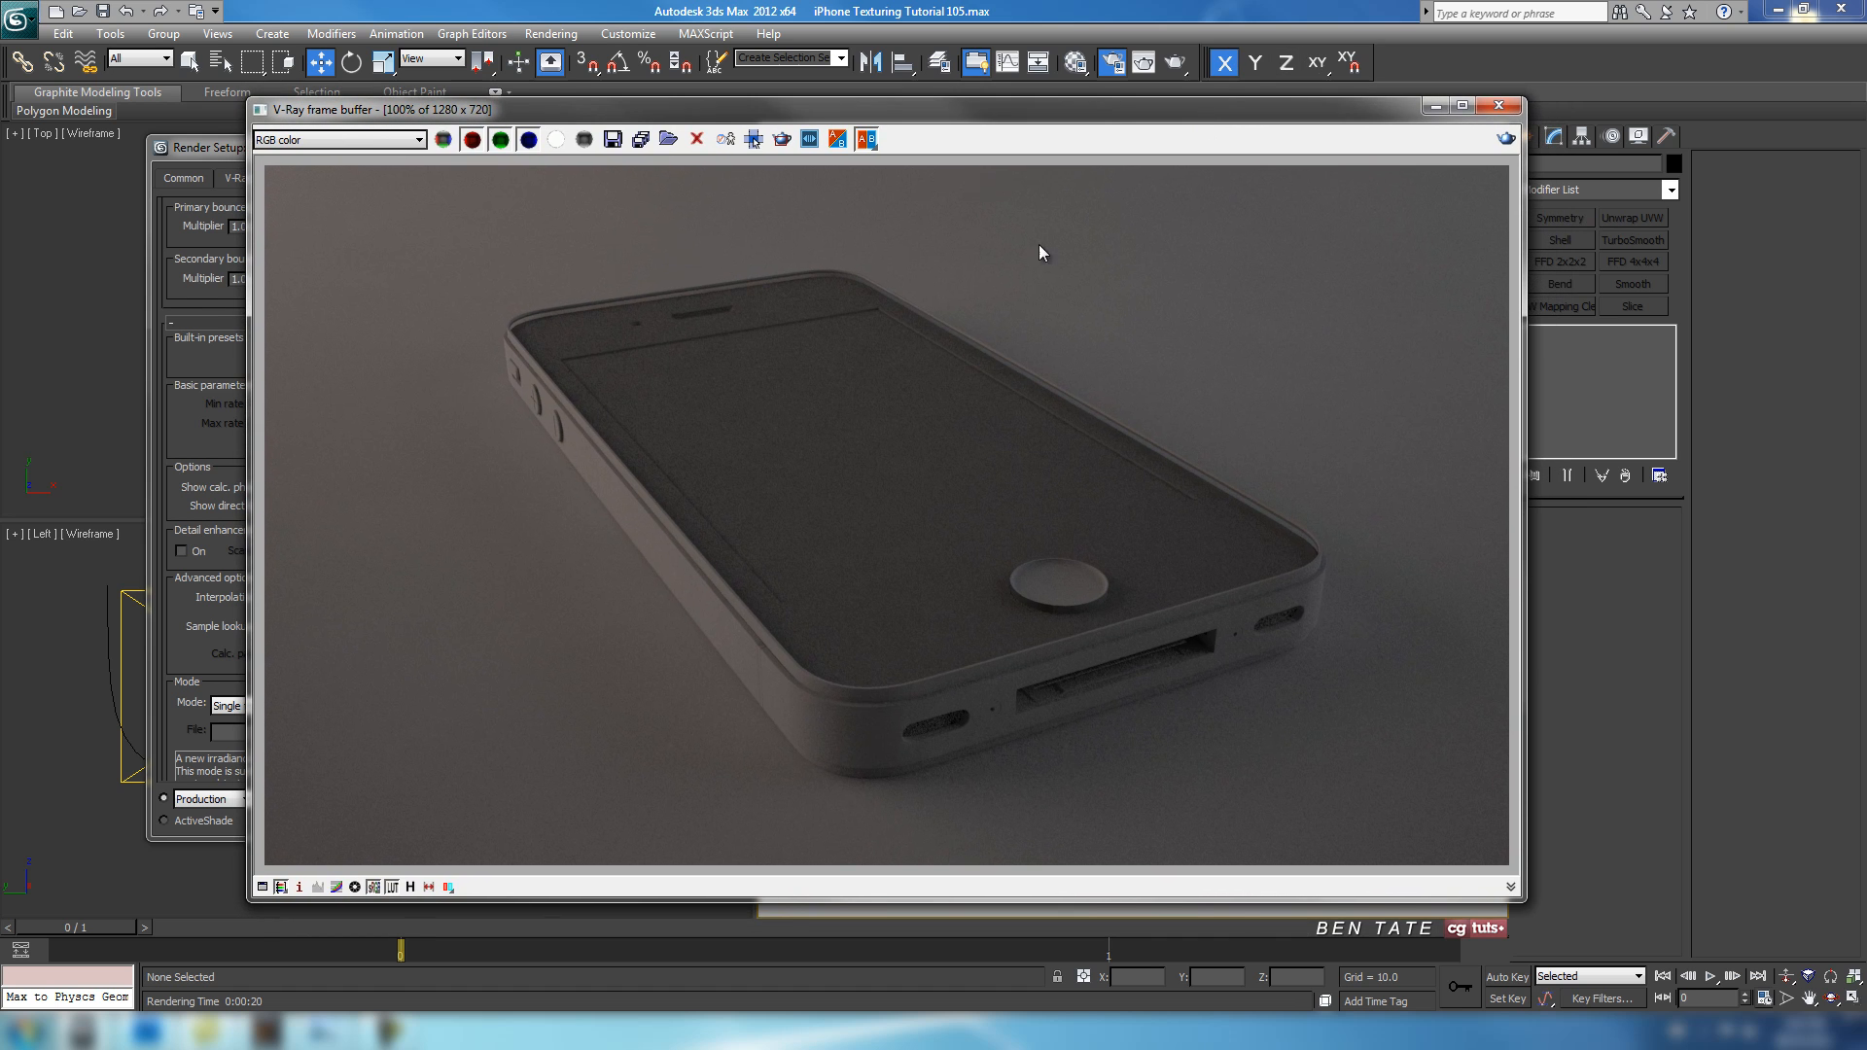
pyautogui.click(1498, 107)
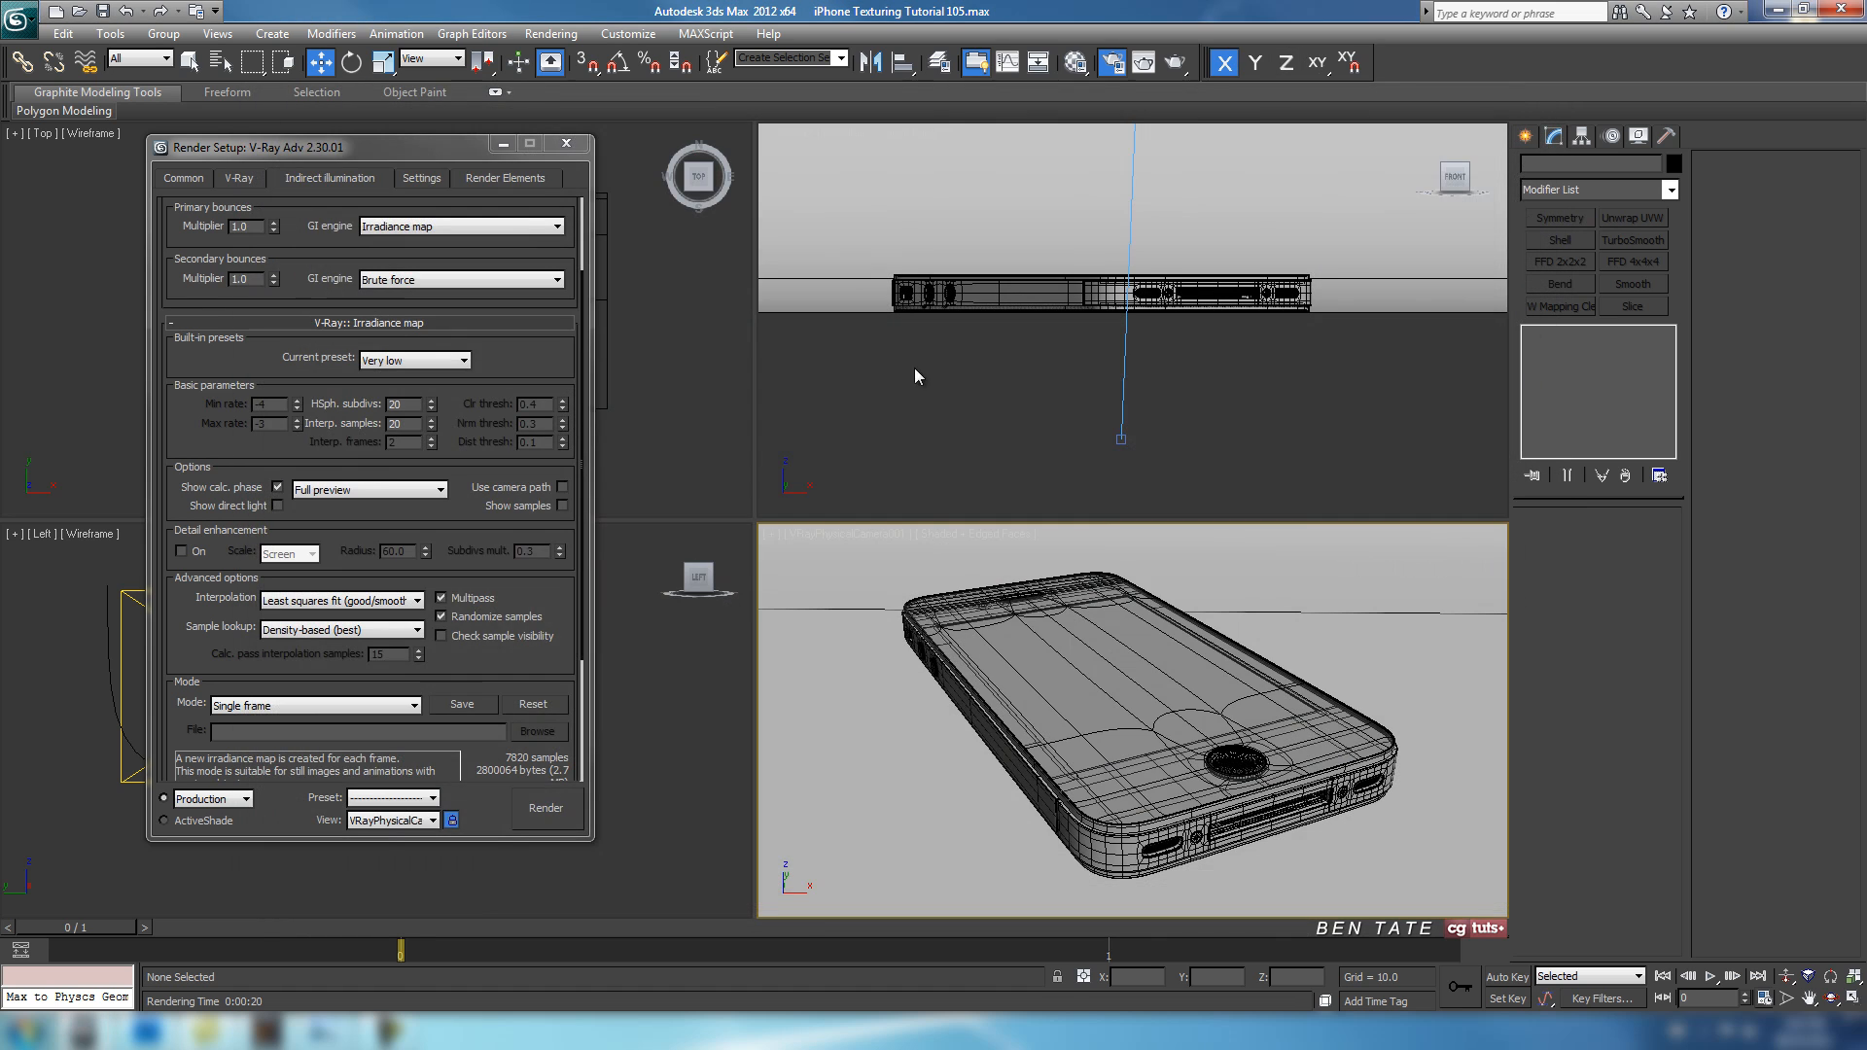
# Open the Material Editor beside the render settings and reset all its material slots.
pyautogui.moveTo(378, 152); pyautogui.dragTo(416, 160)
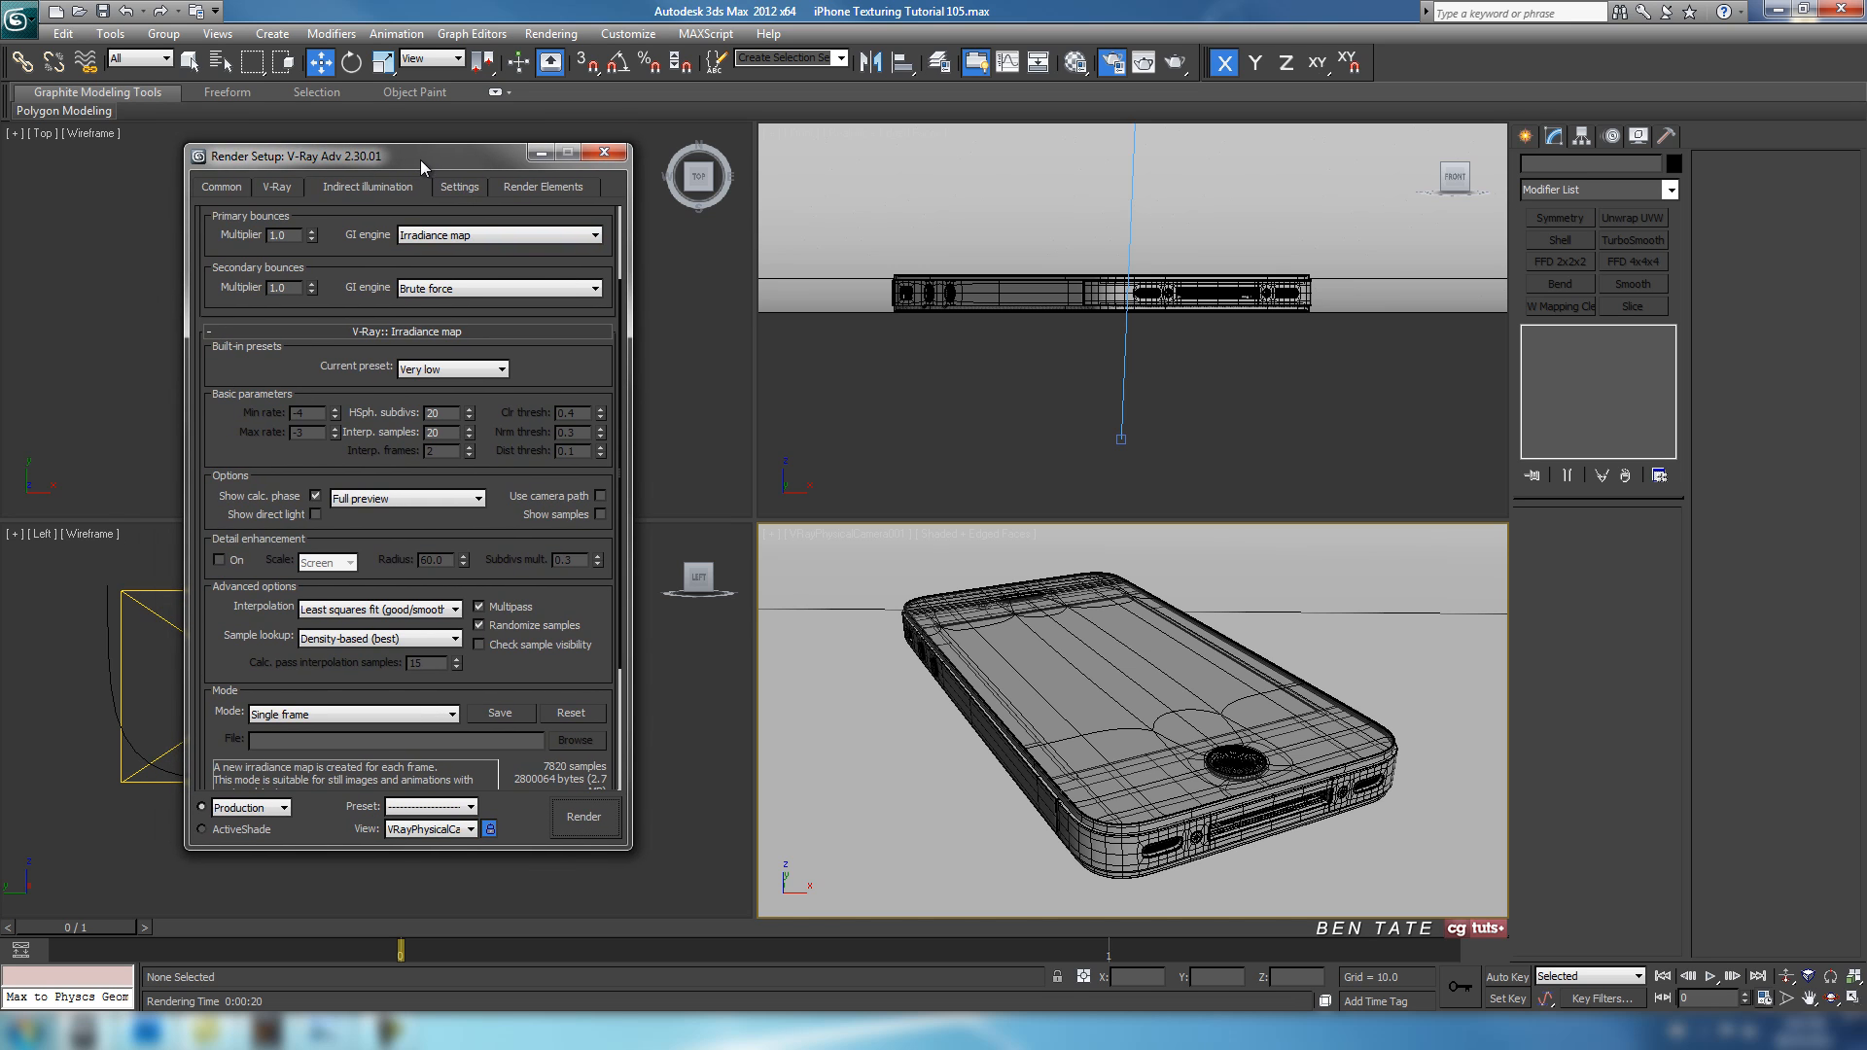
pyautogui.press('m')
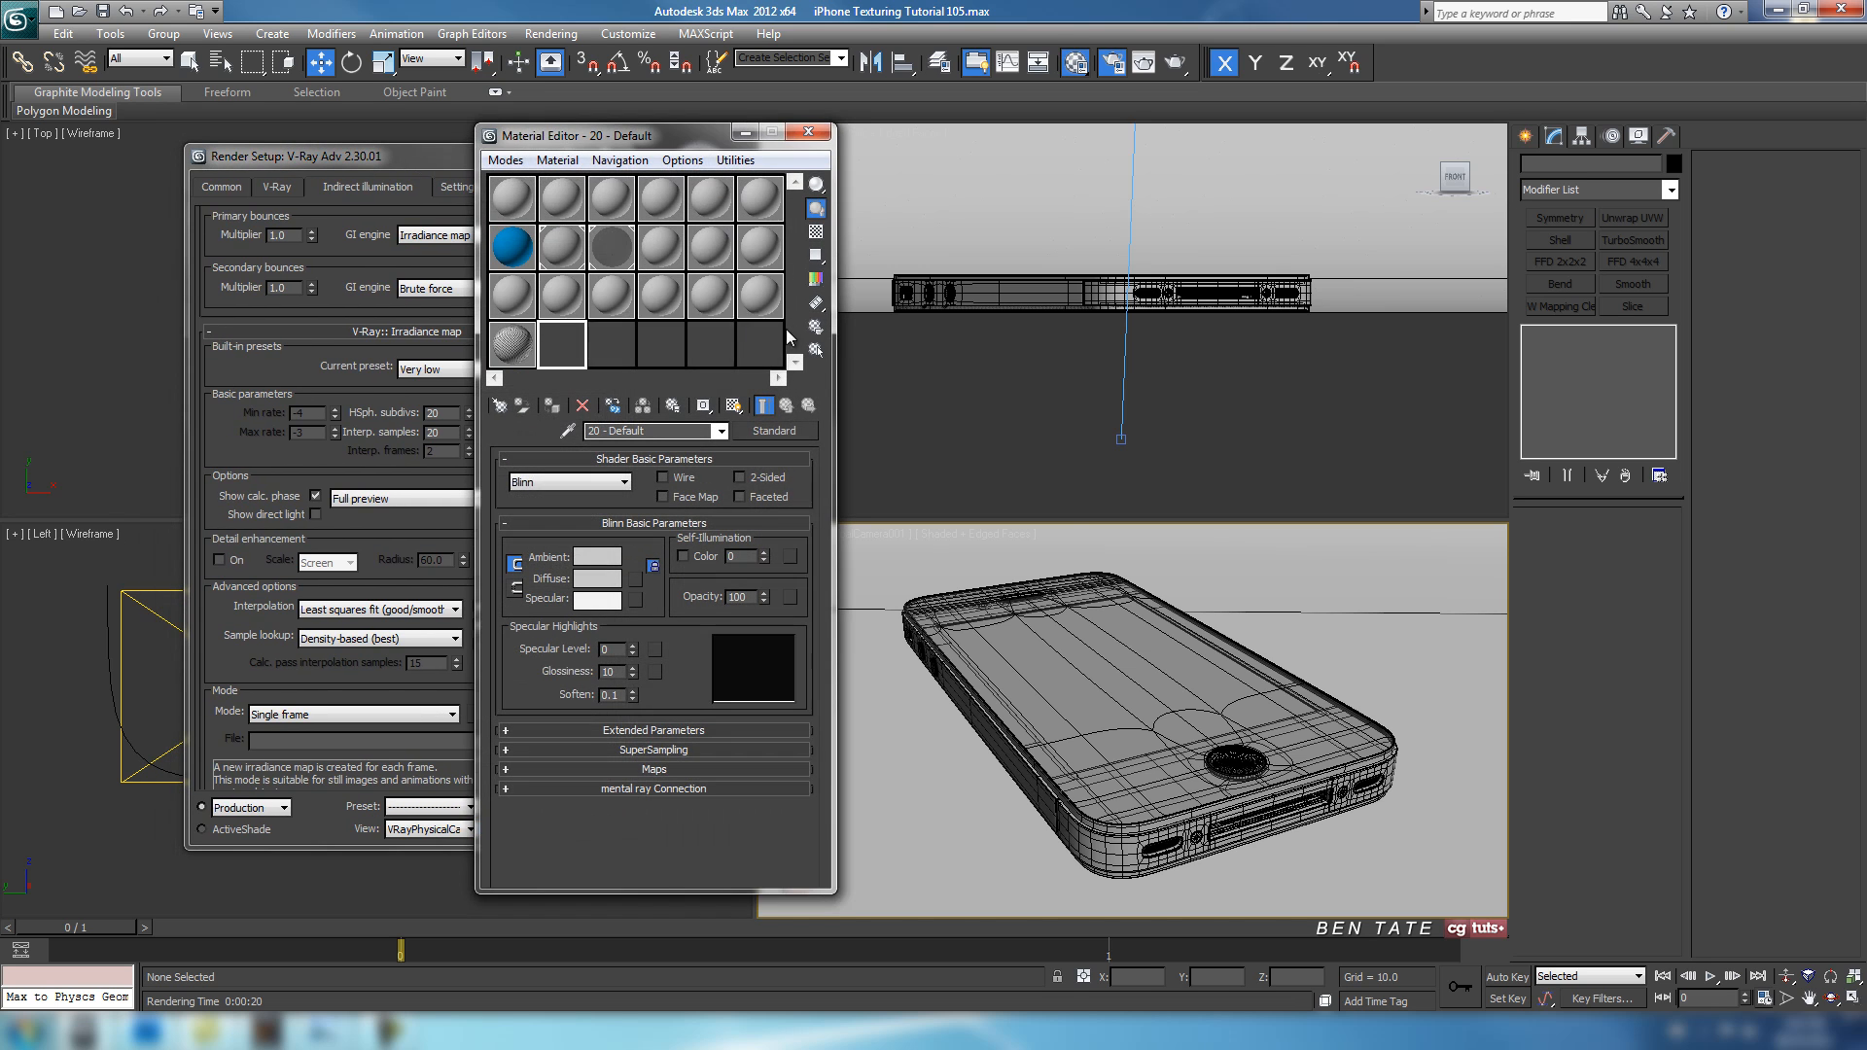
pyautogui.moveTo(640, 138); pyautogui.dragTo(804, 152)
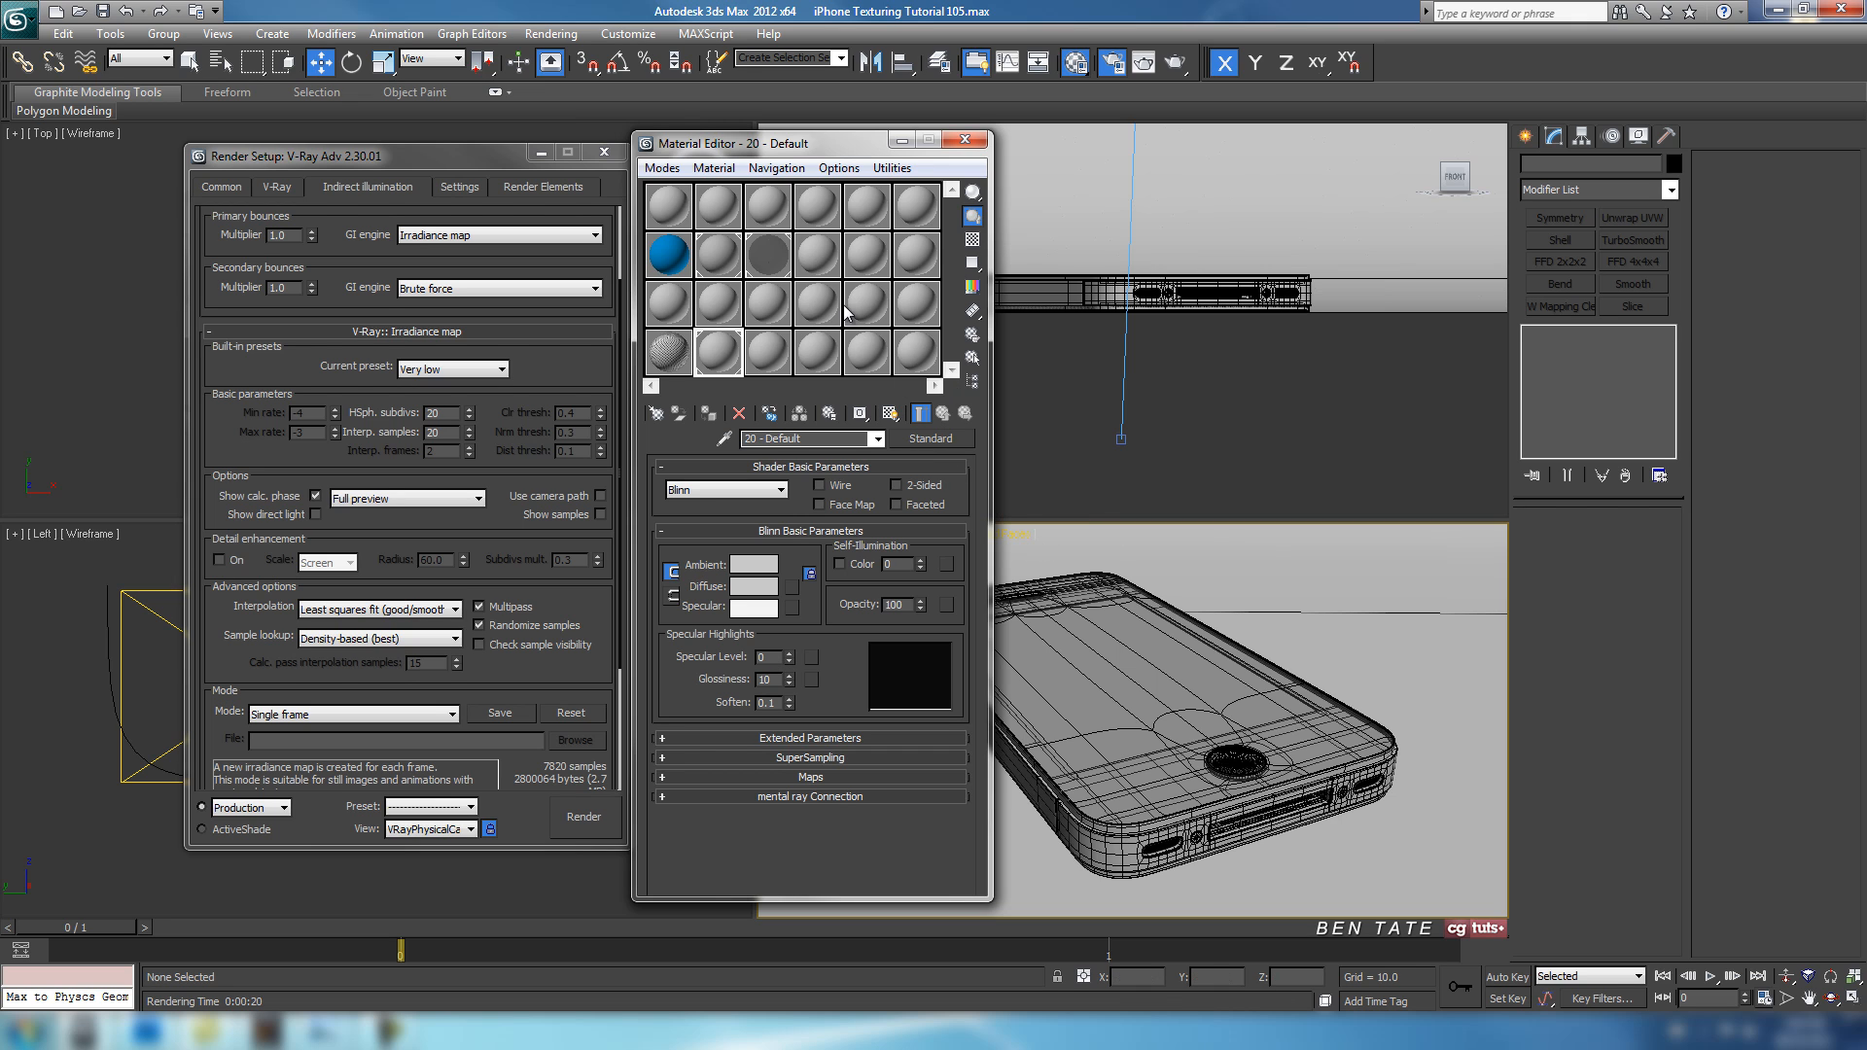
pyautogui.click(892, 169)
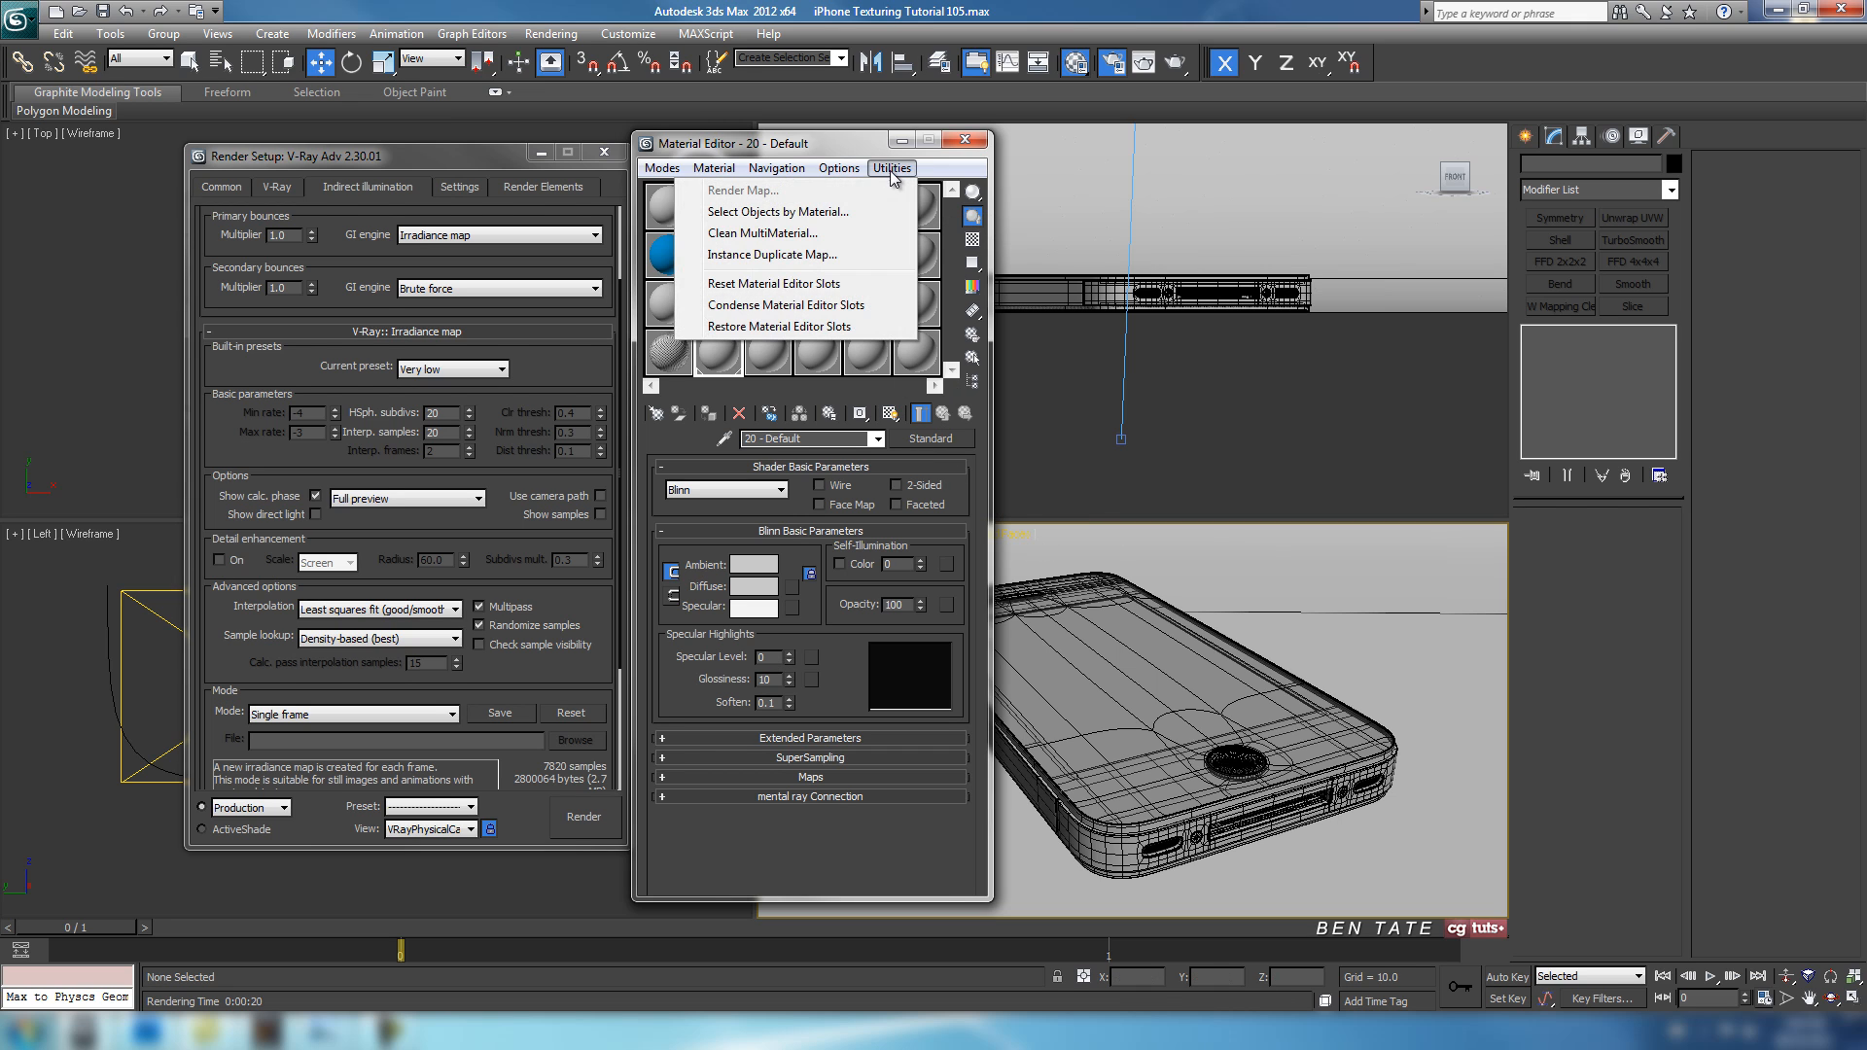
pyautogui.click(806, 284)
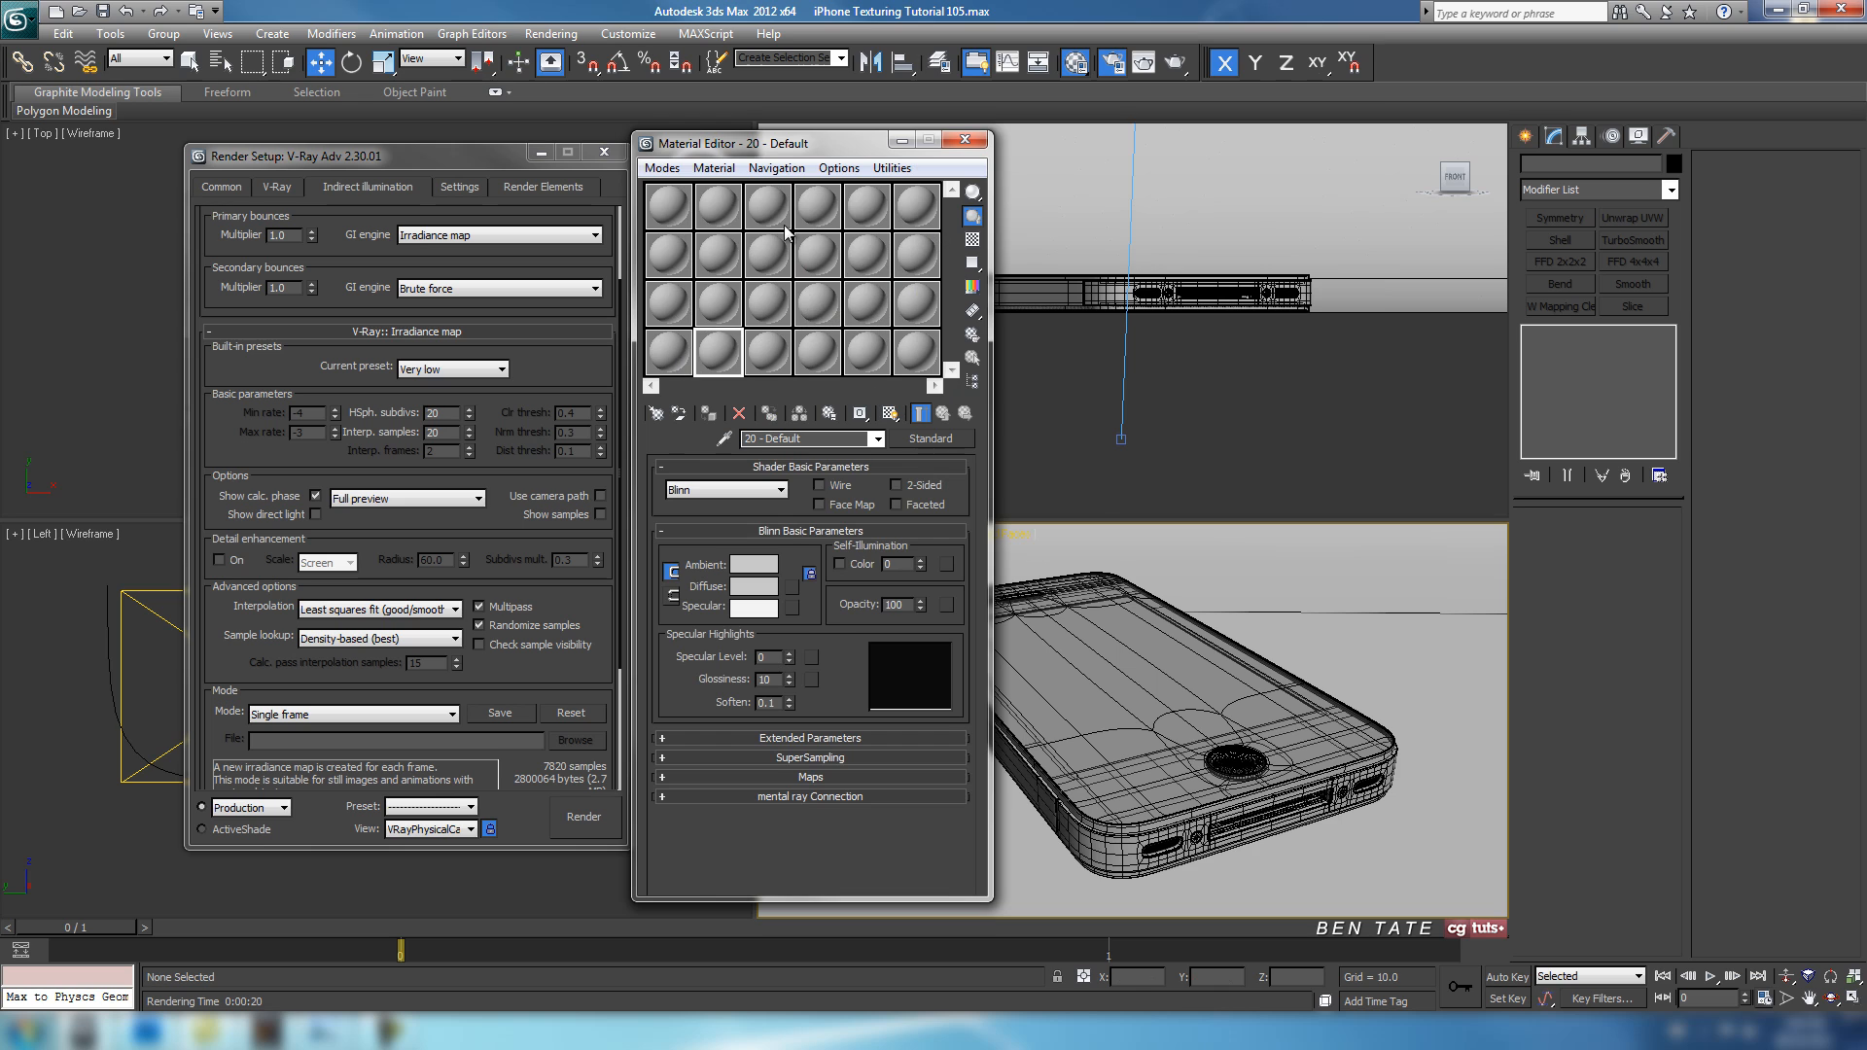
# Load a VRayHDRI map into the first Material Editor slot.
pyautogui.click(671, 219)
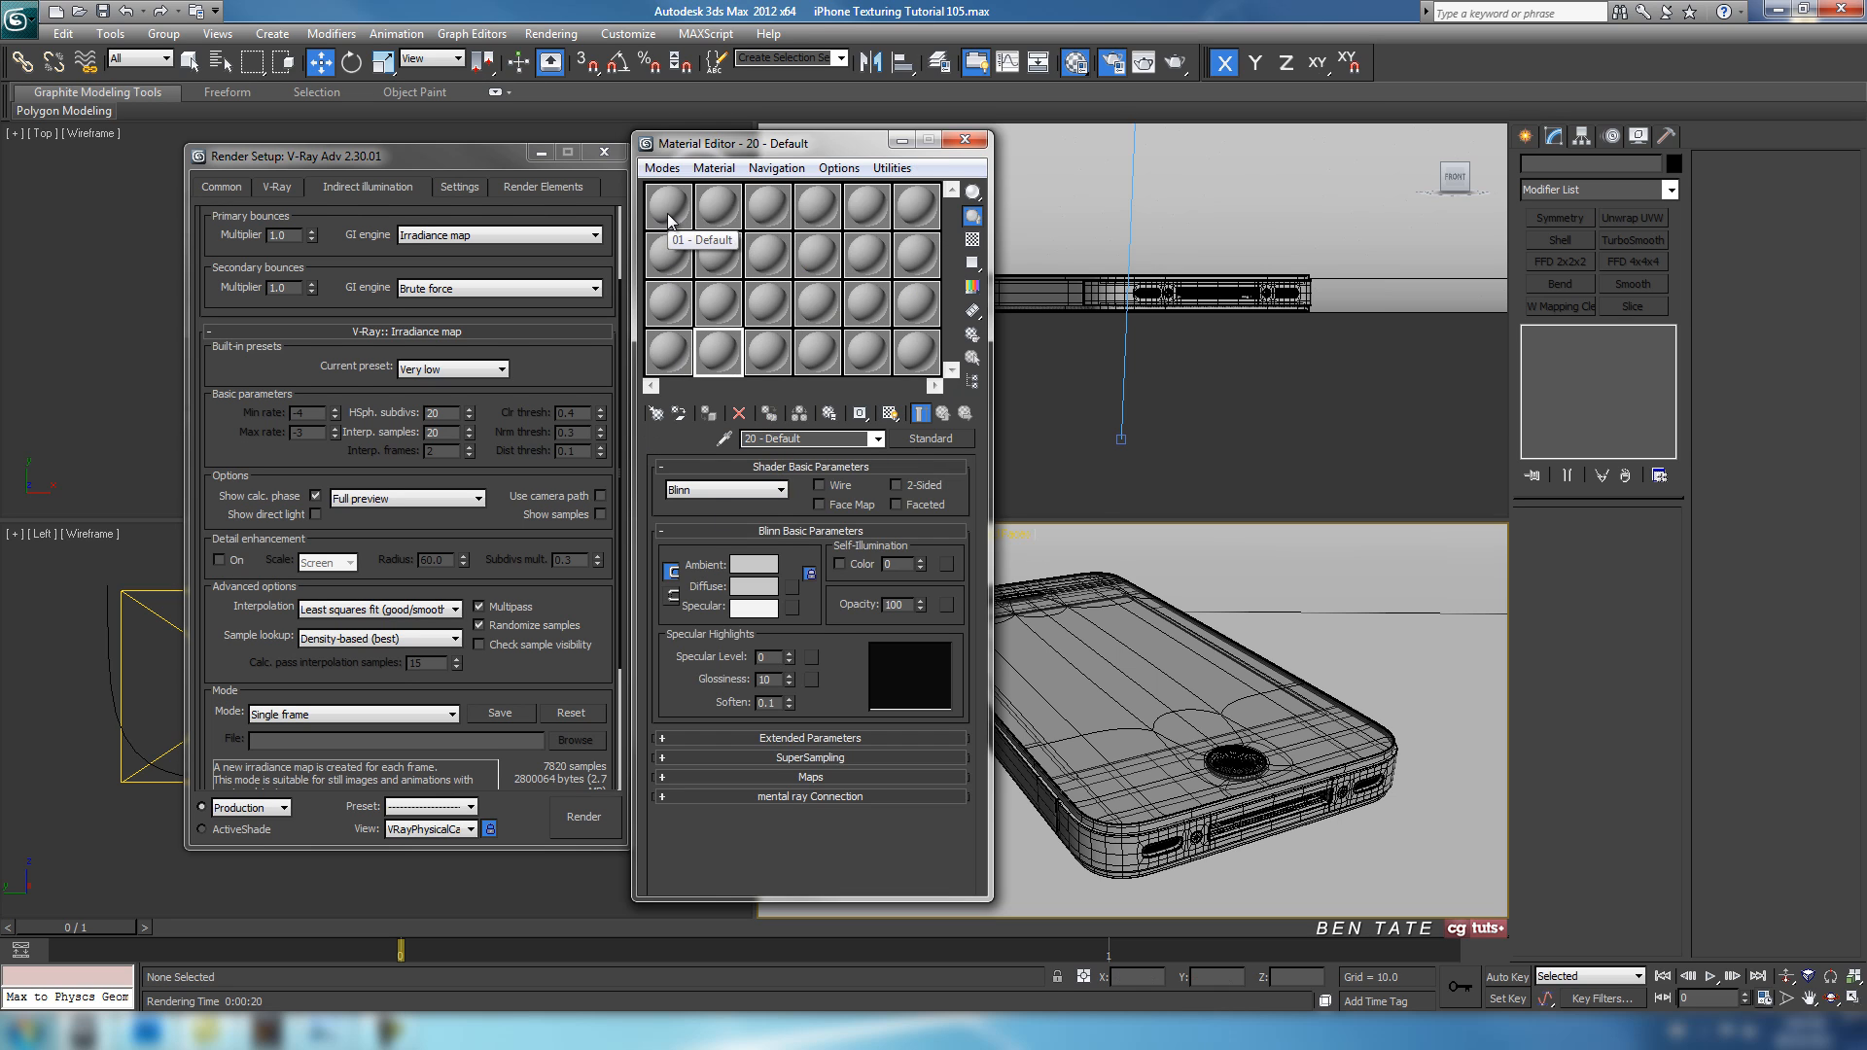
pyautogui.moveTo(712, 146); pyautogui.dragTo(727, 157)
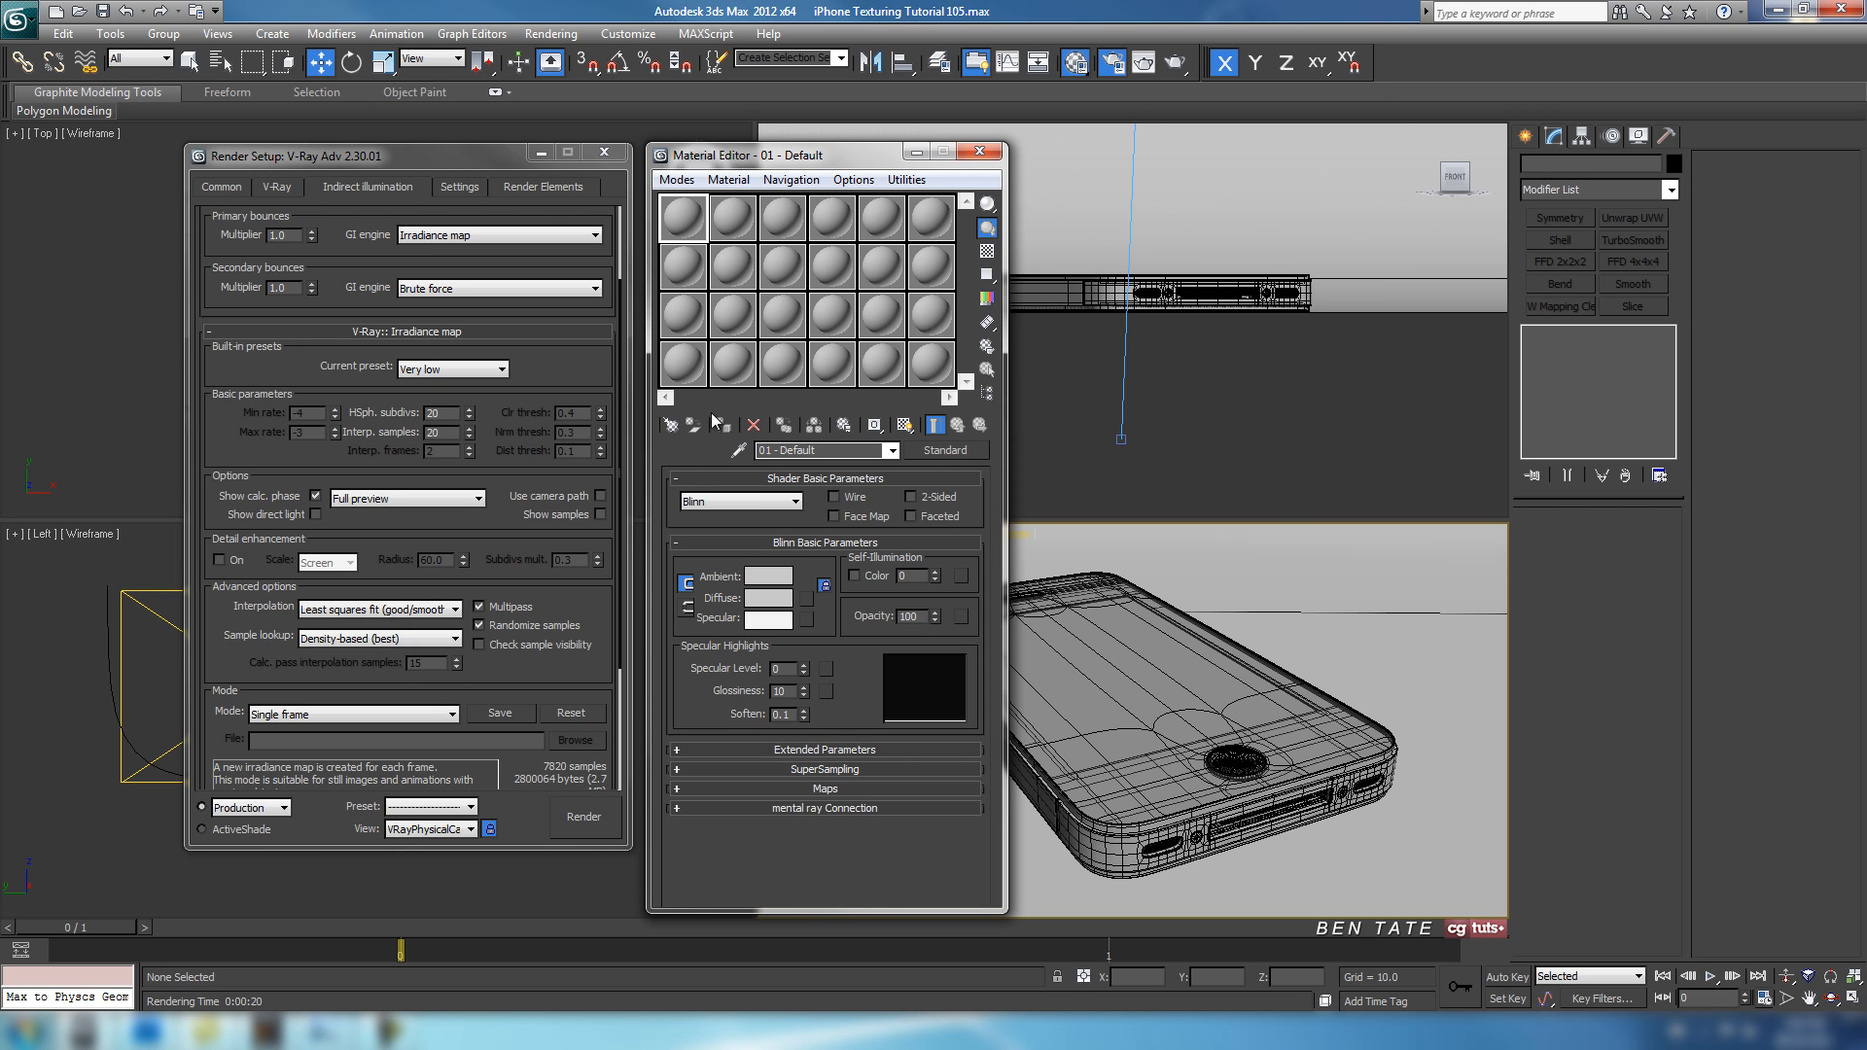
pyautogui.click(683, 432)
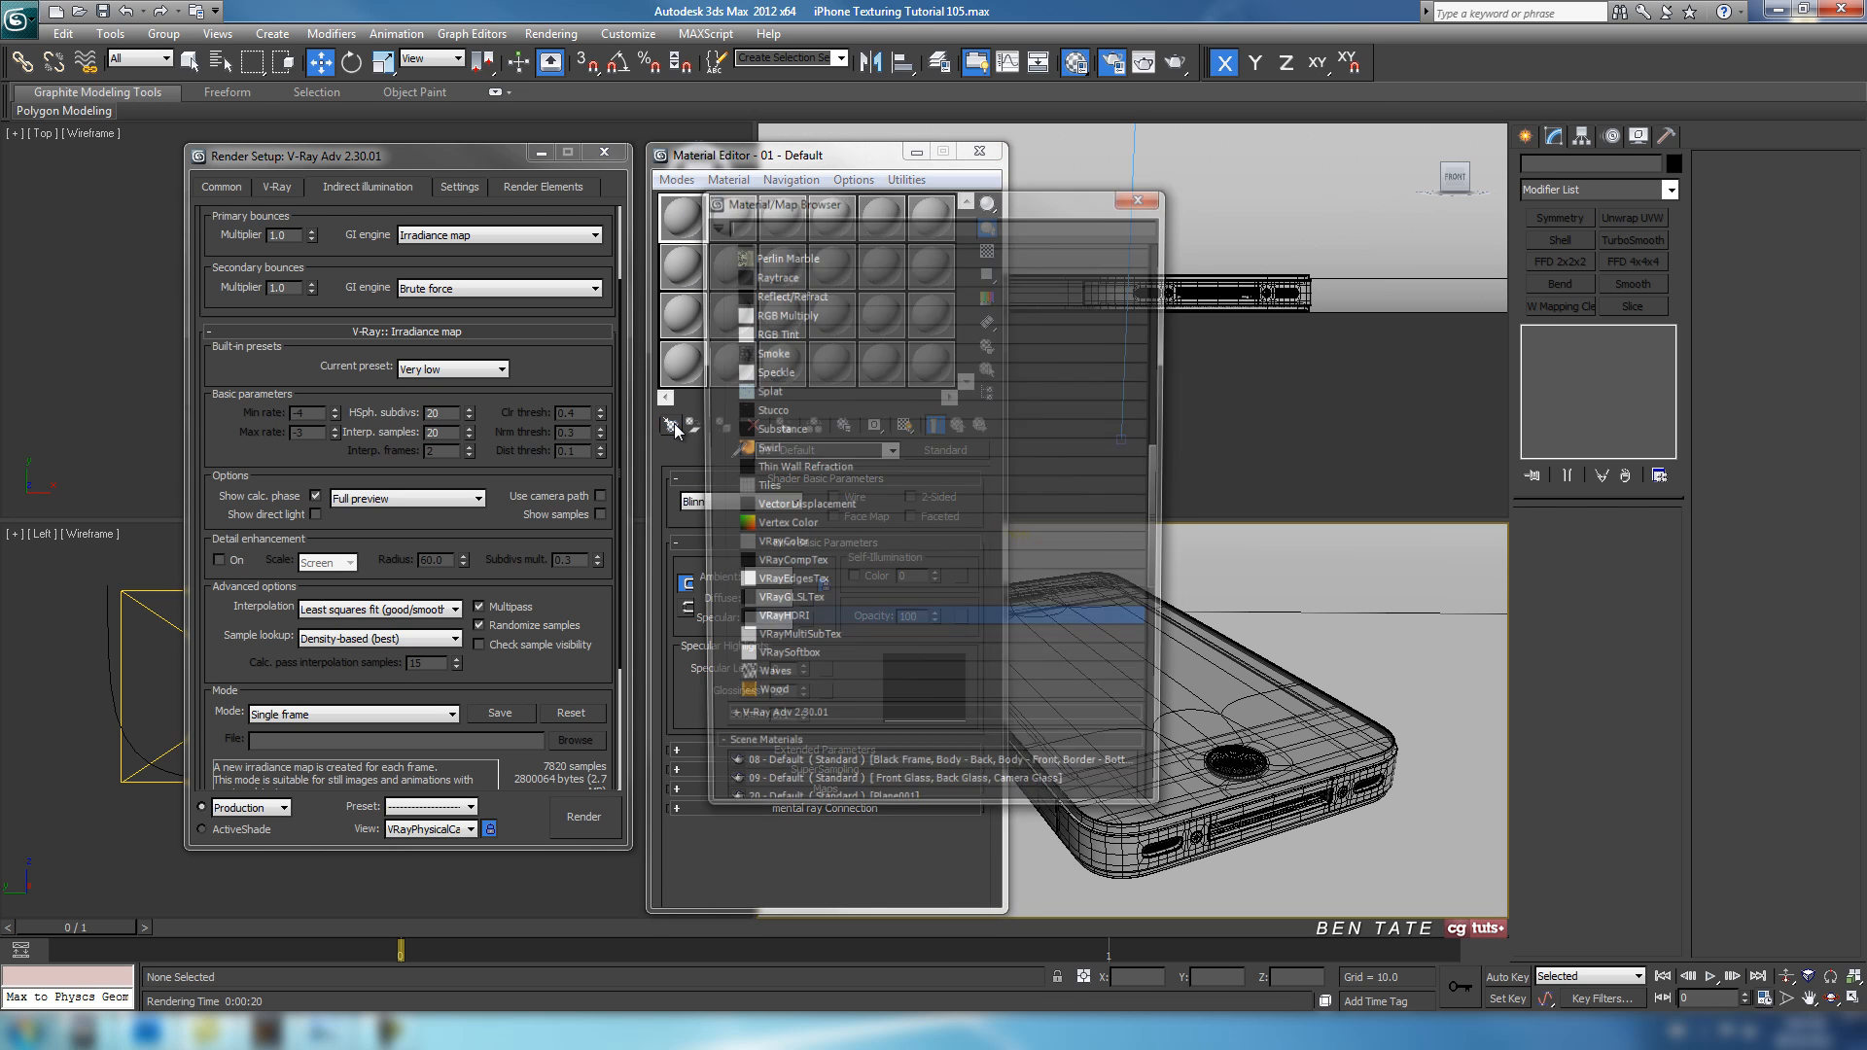
pyautogui.moveTo(1164, 533)
pyautogui.mouseDown()
pyautogui.moveTo(1146, 364)
pyautogui.moveTo(1166, 546)
pyautogui.mouseUp()
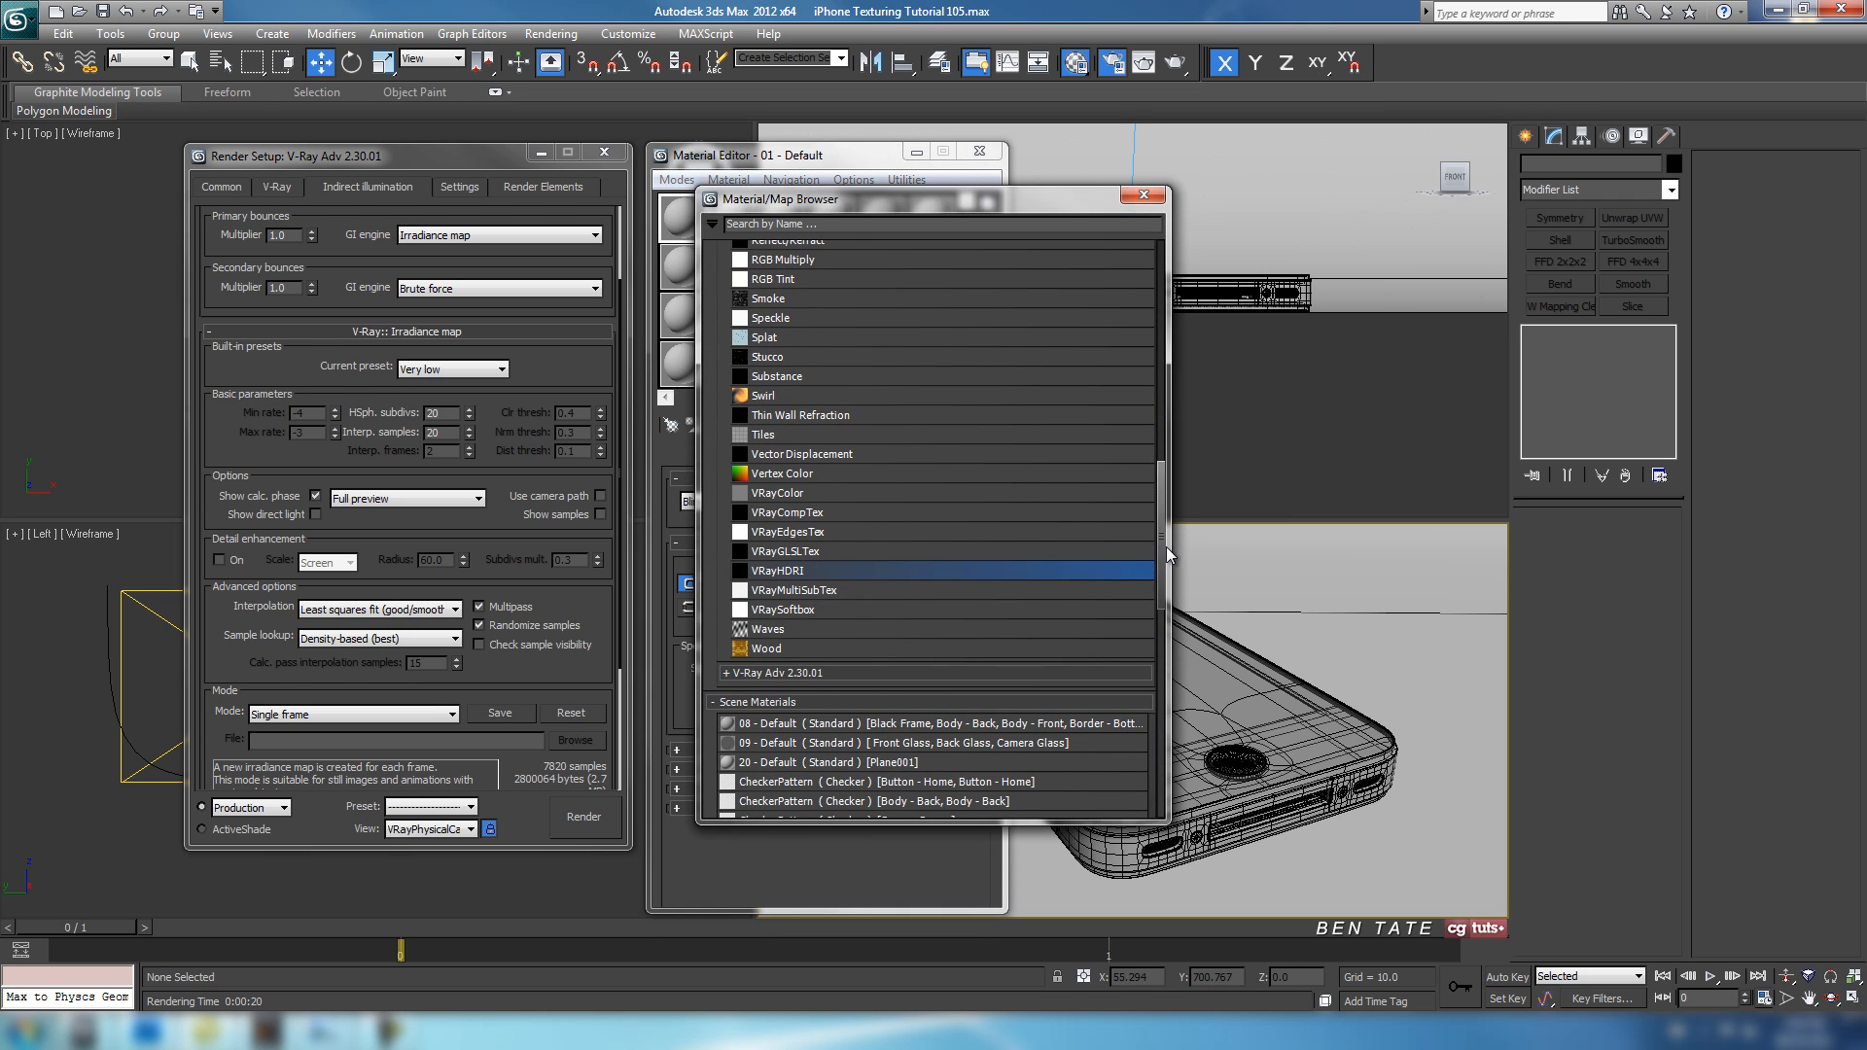
pyautogui.doubleClick(797, 573)
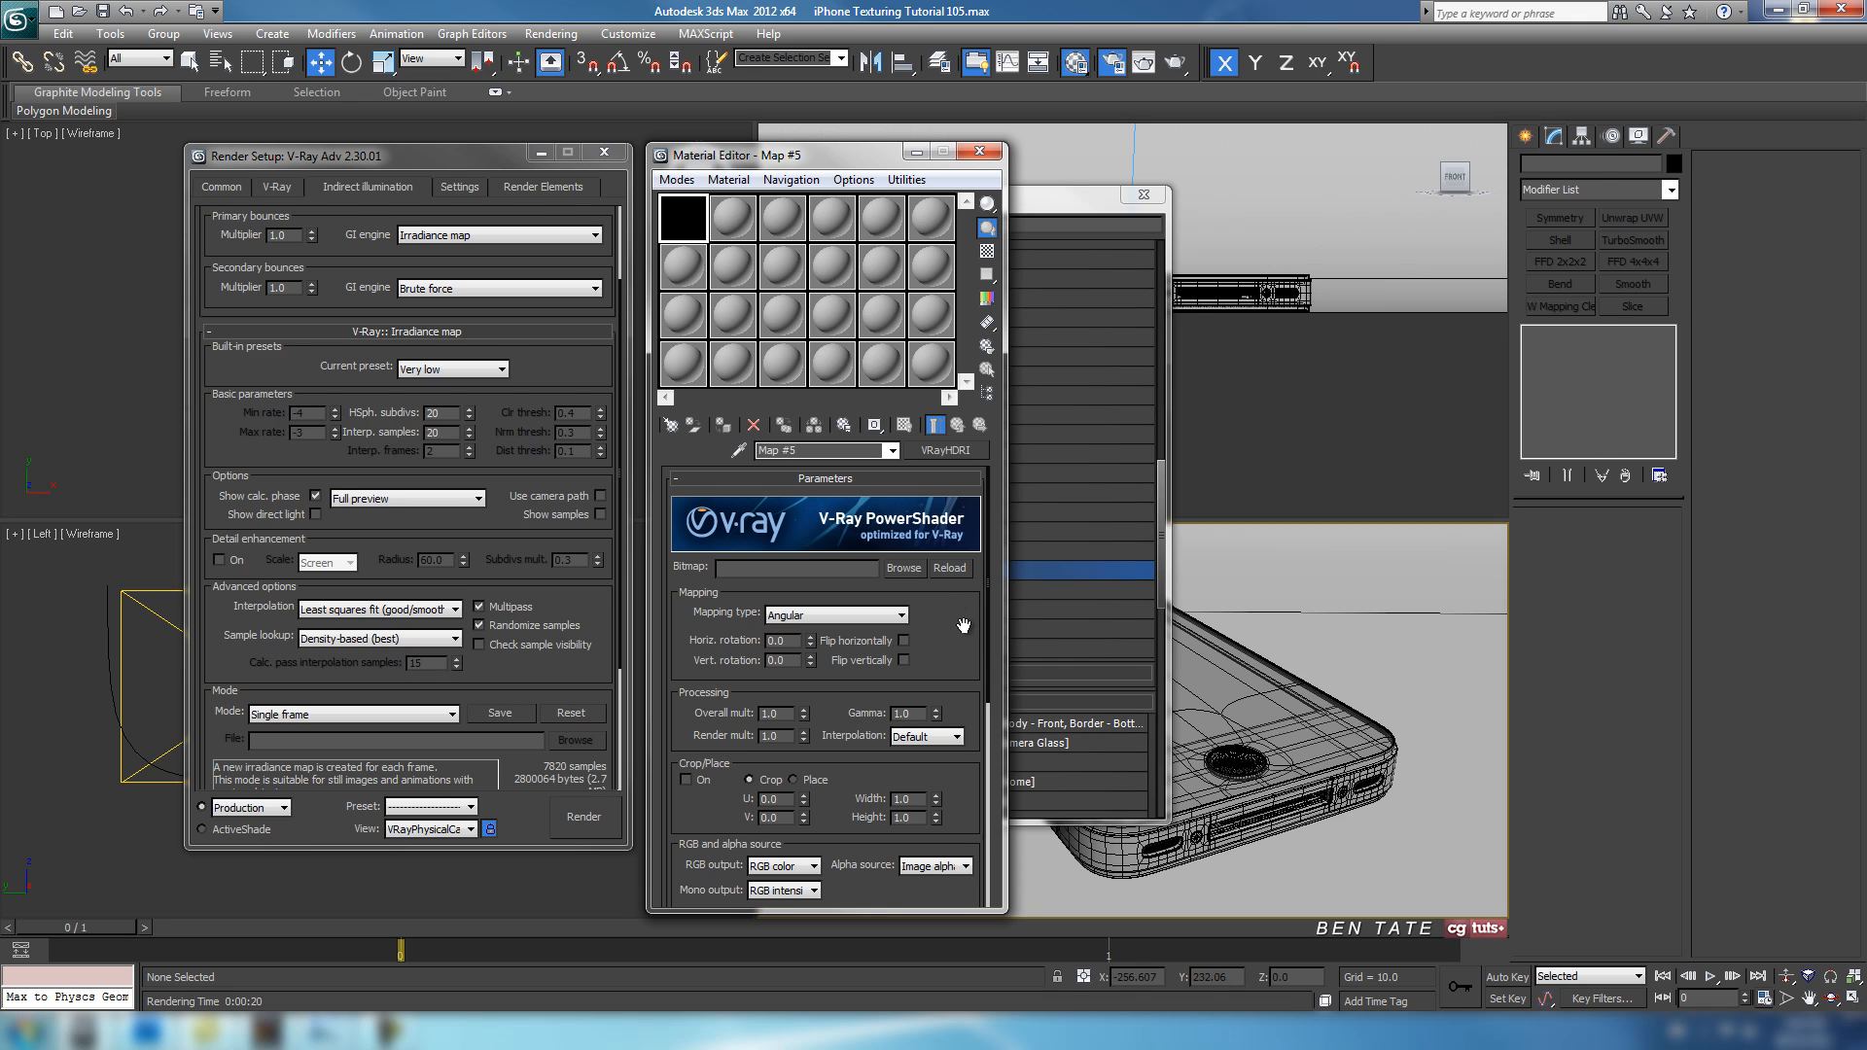
# Load living_day_CC from the iPhone Textures folder as the VRayHDRI map's bitmap.
pyautogui.click(904, 568)
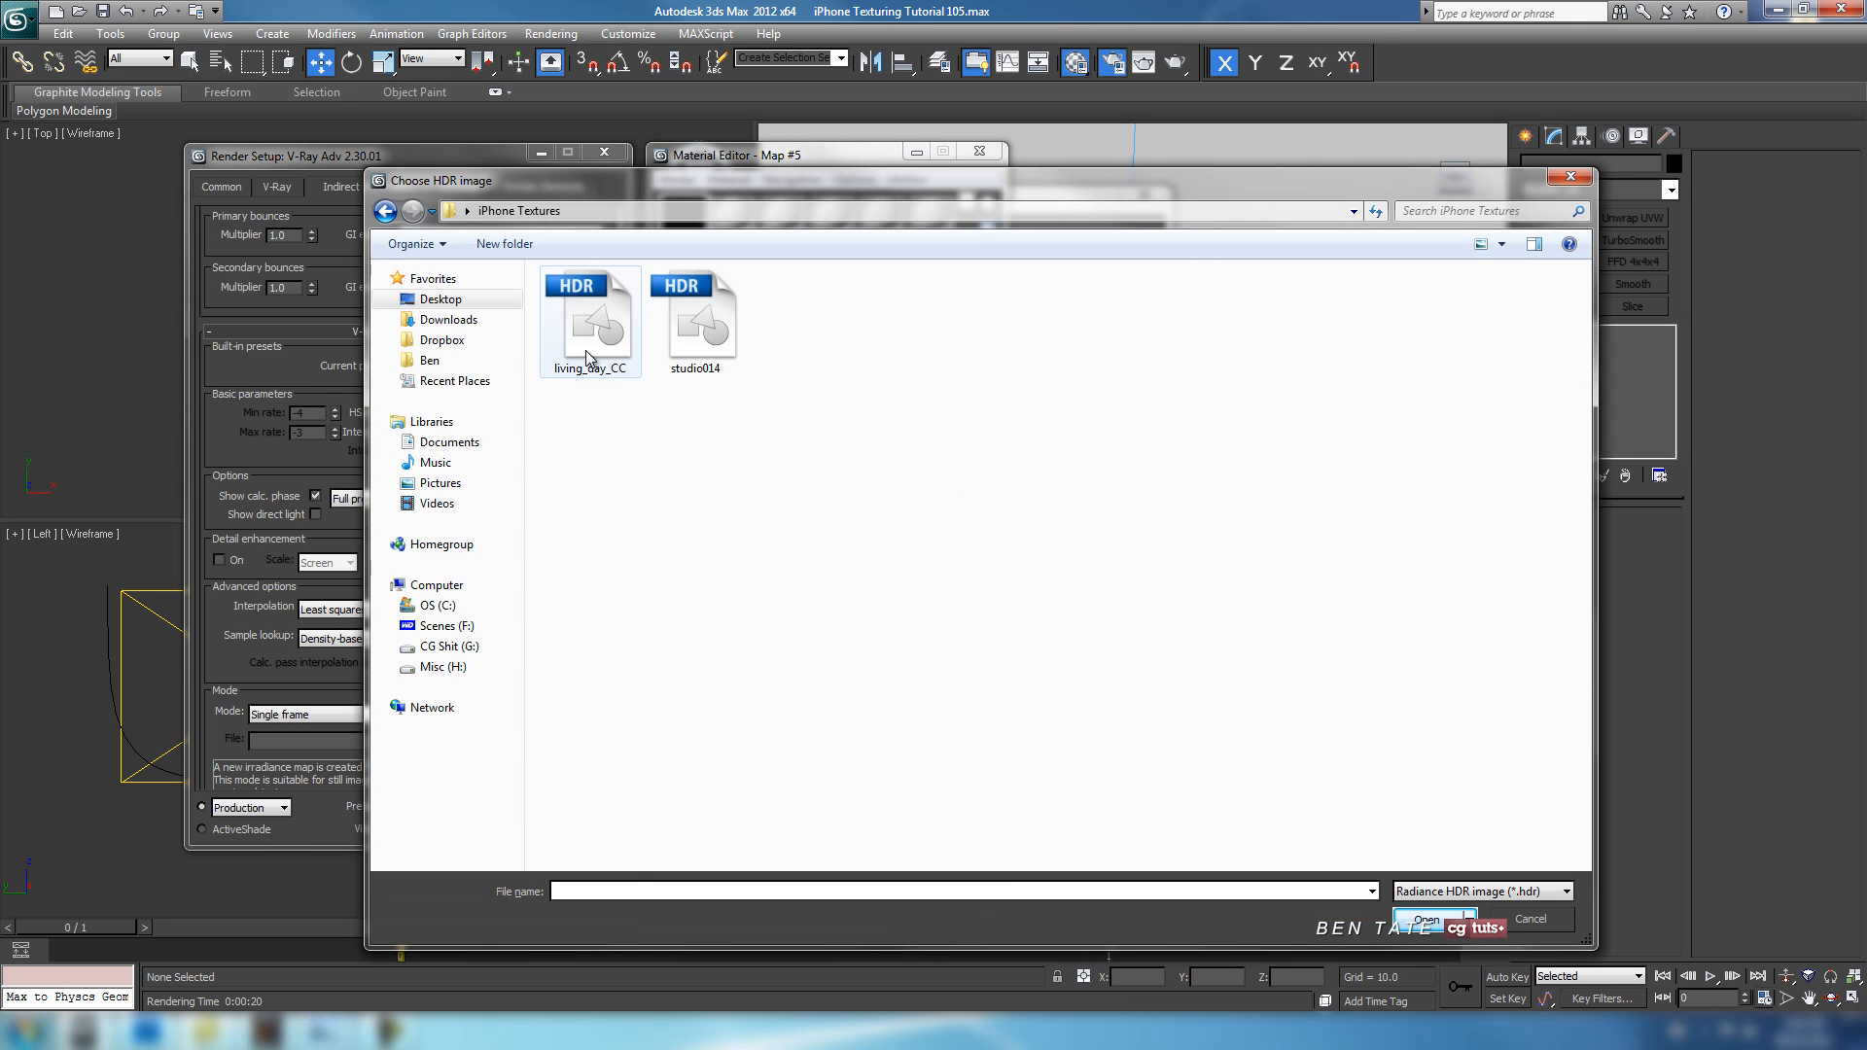
pyautogui.click(595, 323)
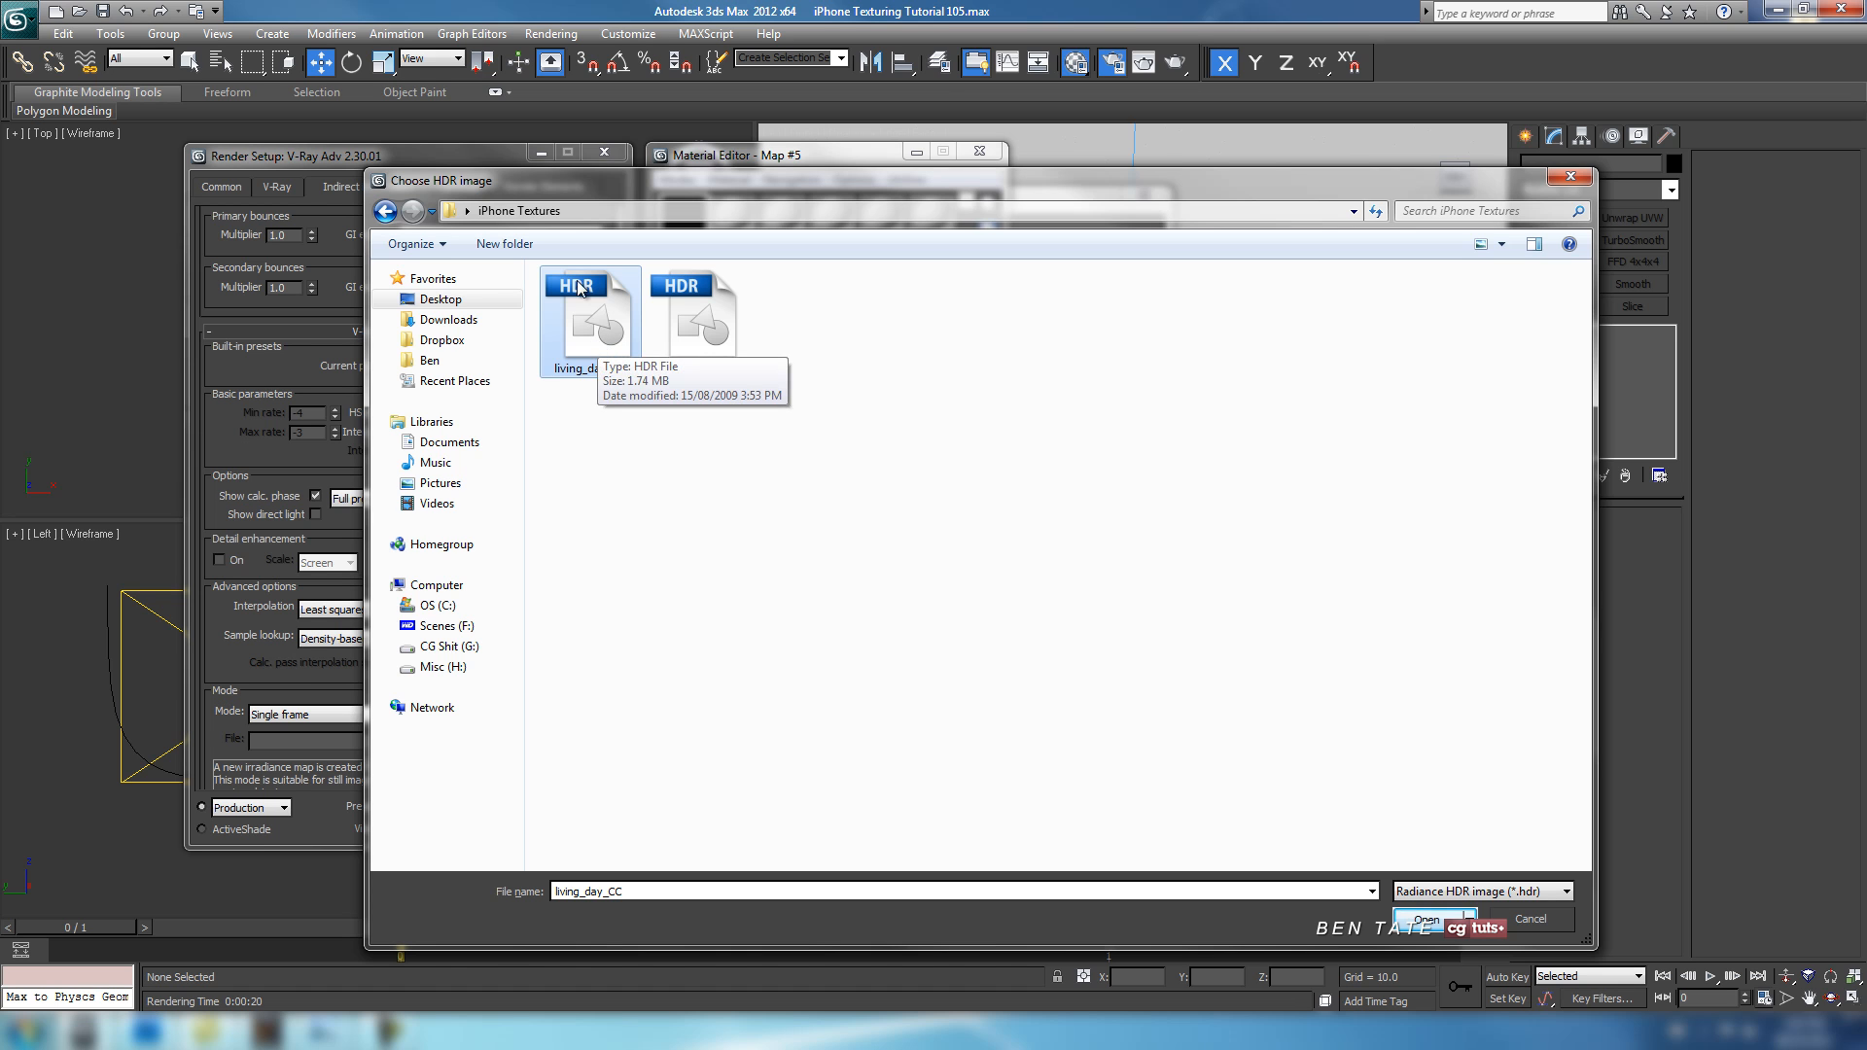
pyautogui.click(1428, 918)
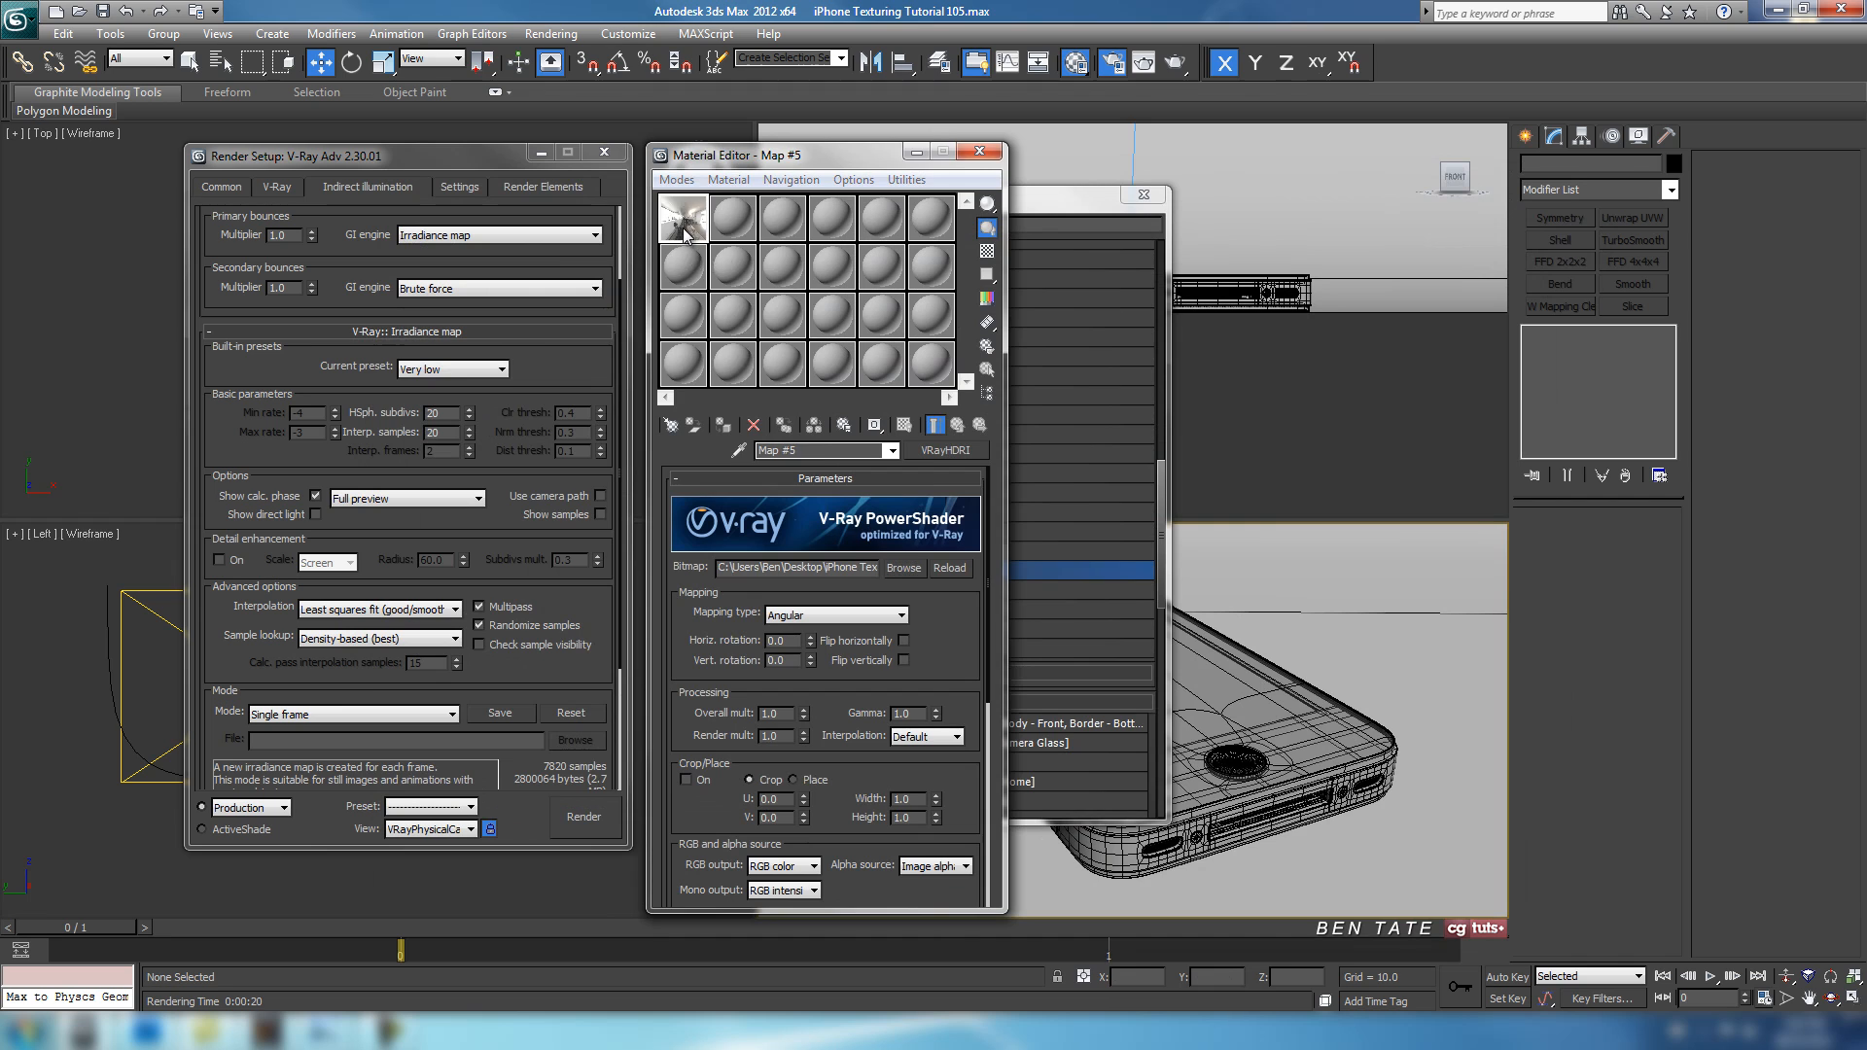
# Show the HDR map in an enlarged preview window placed beside the Material Editor.
pyautogui.doubleClick(679, 232)
pyautogui.moveTo(692, 247); pyautogui.dragTo(530, 366)
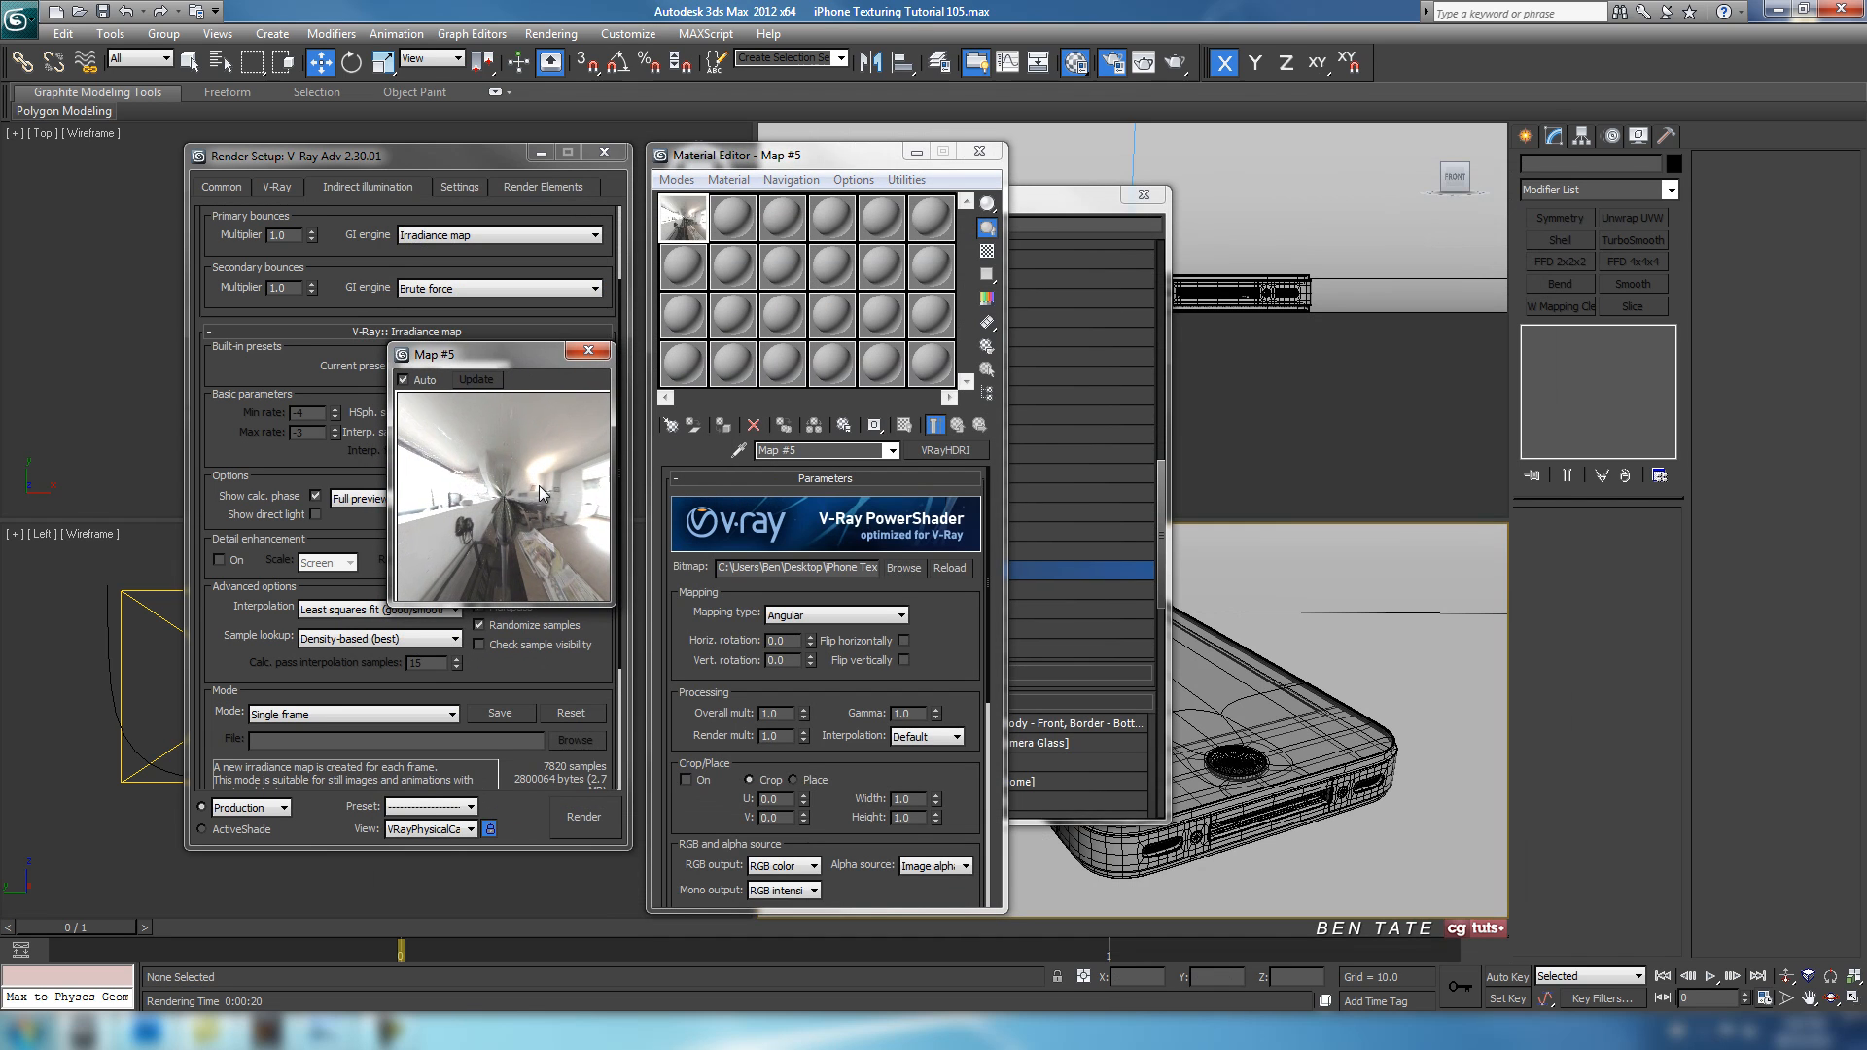
pyautogui.moveTo(534, 353); pyautogui.dragTo(510, 329)
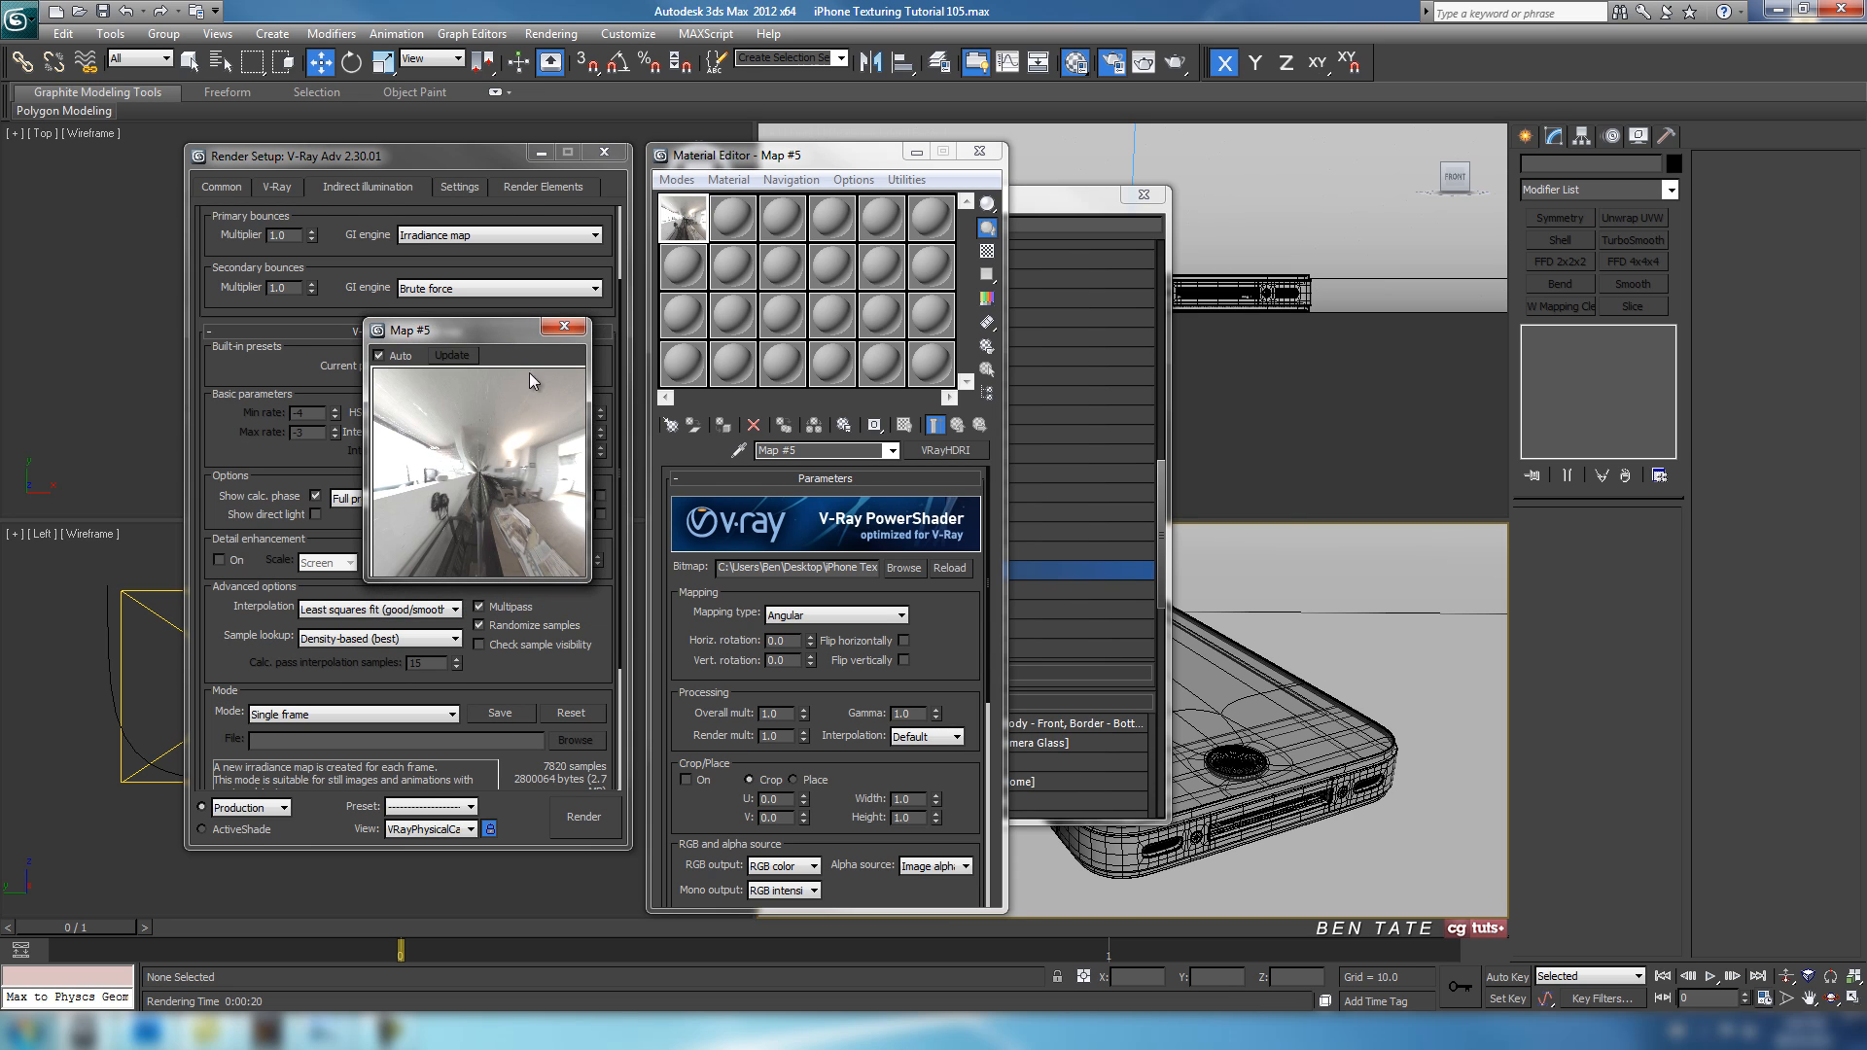
pyautogui.moveTo(584, 575); pyautogui.dragTo(618, 612)
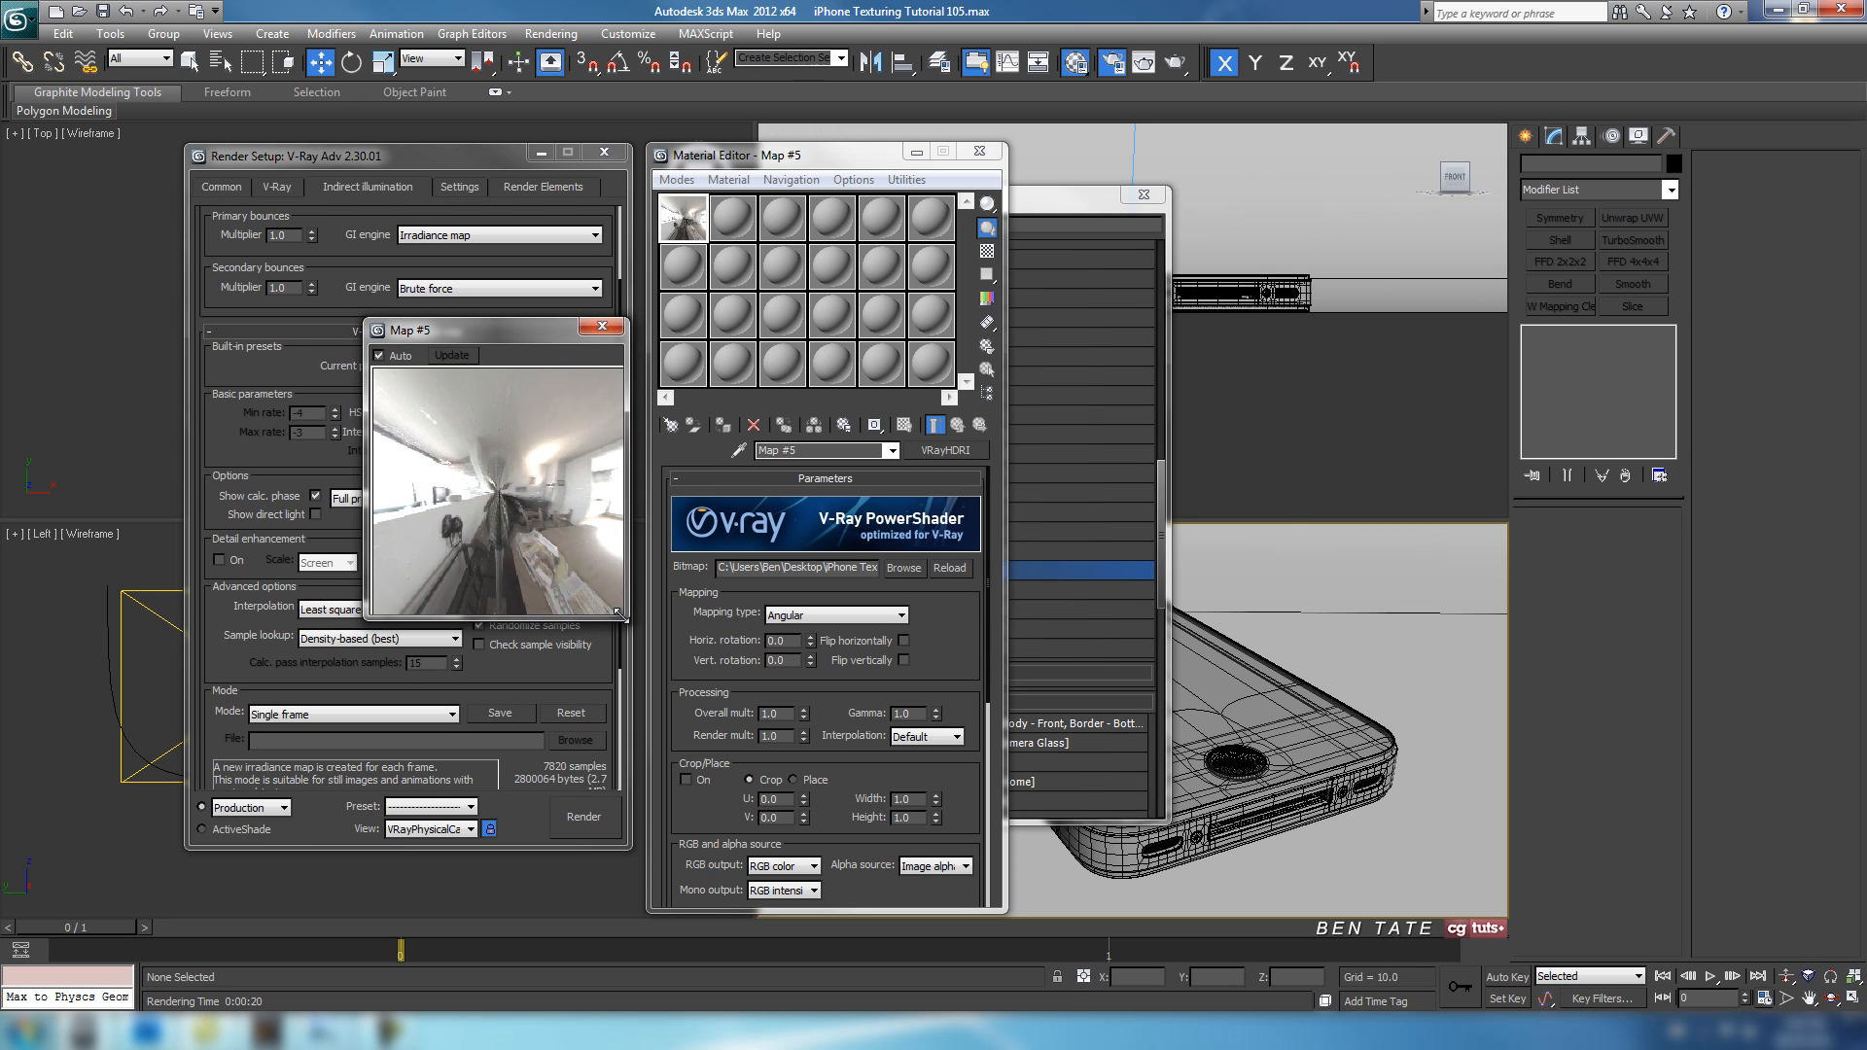
pyautogui.moveTo(492, 331); pyautogui.dragTo(483, 333)
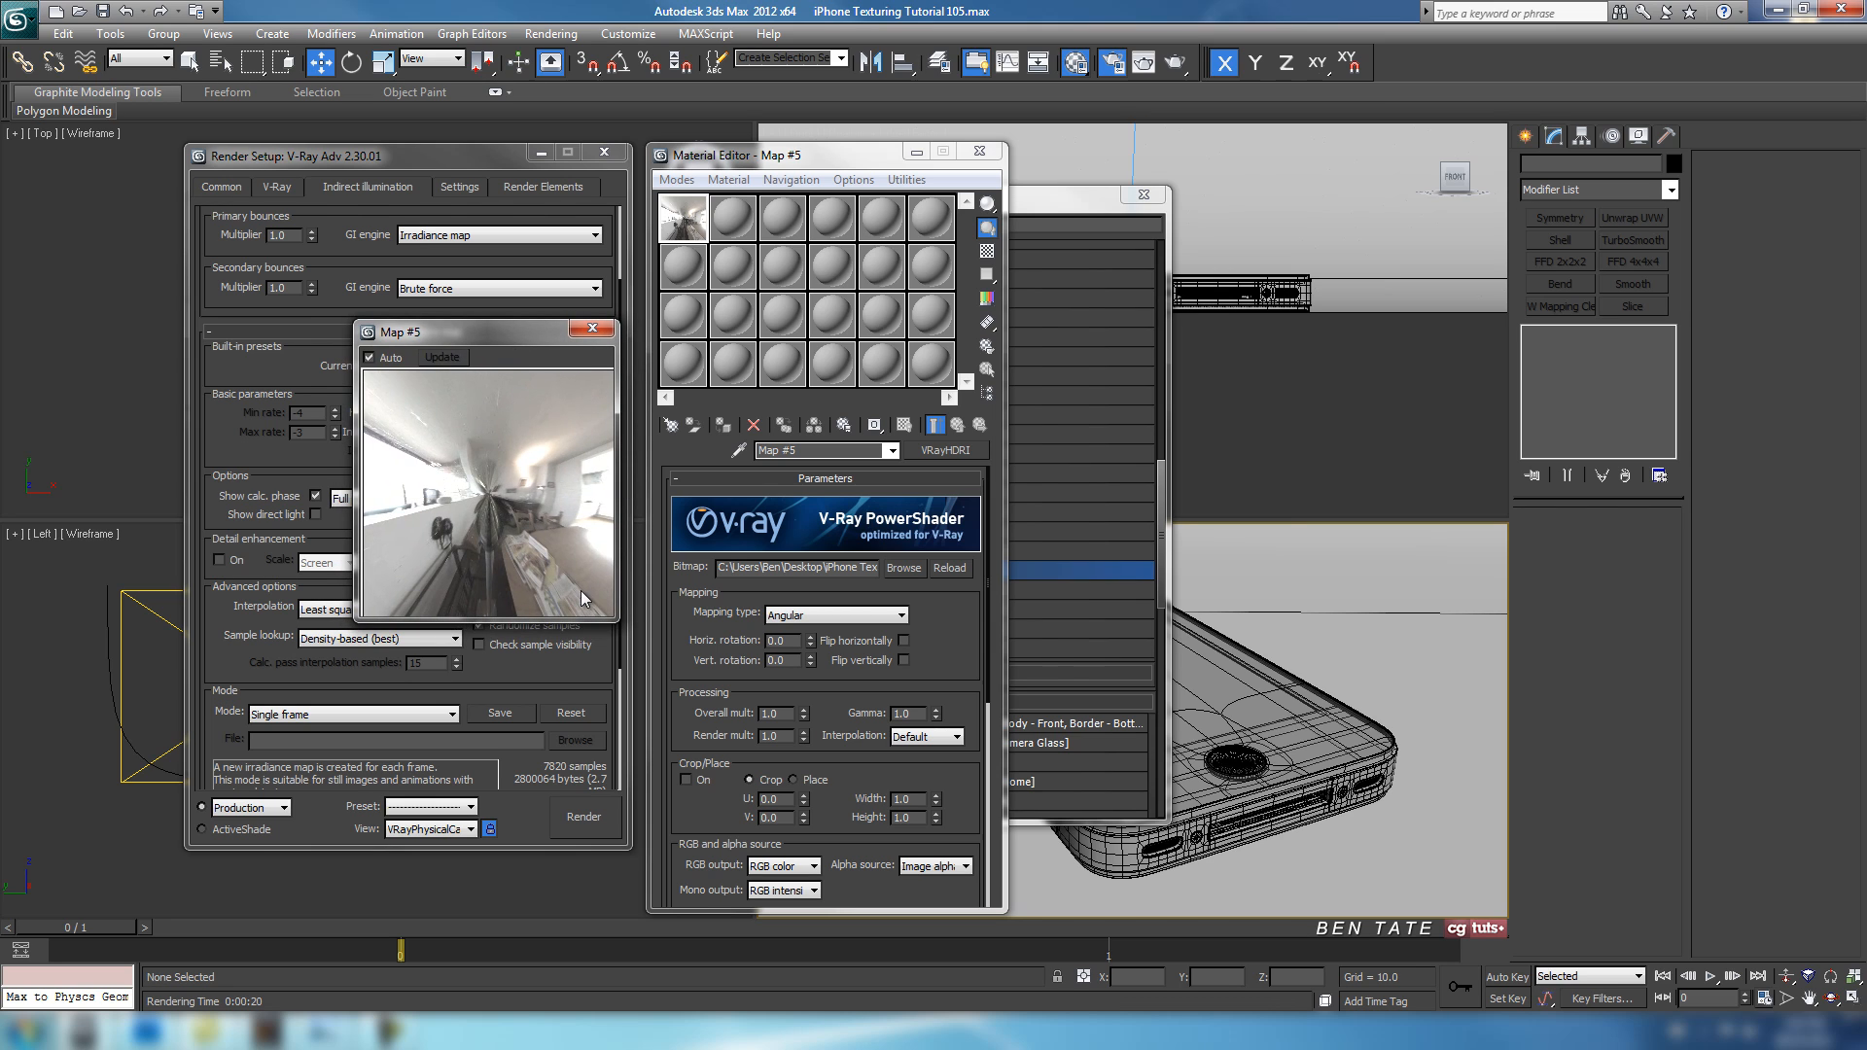
# Set the HDR map's mapping type to Spherical, and close its preview and the Material/Map Browser.
pyautogui.click(828, 622)
pyautogui.click(836, 654)
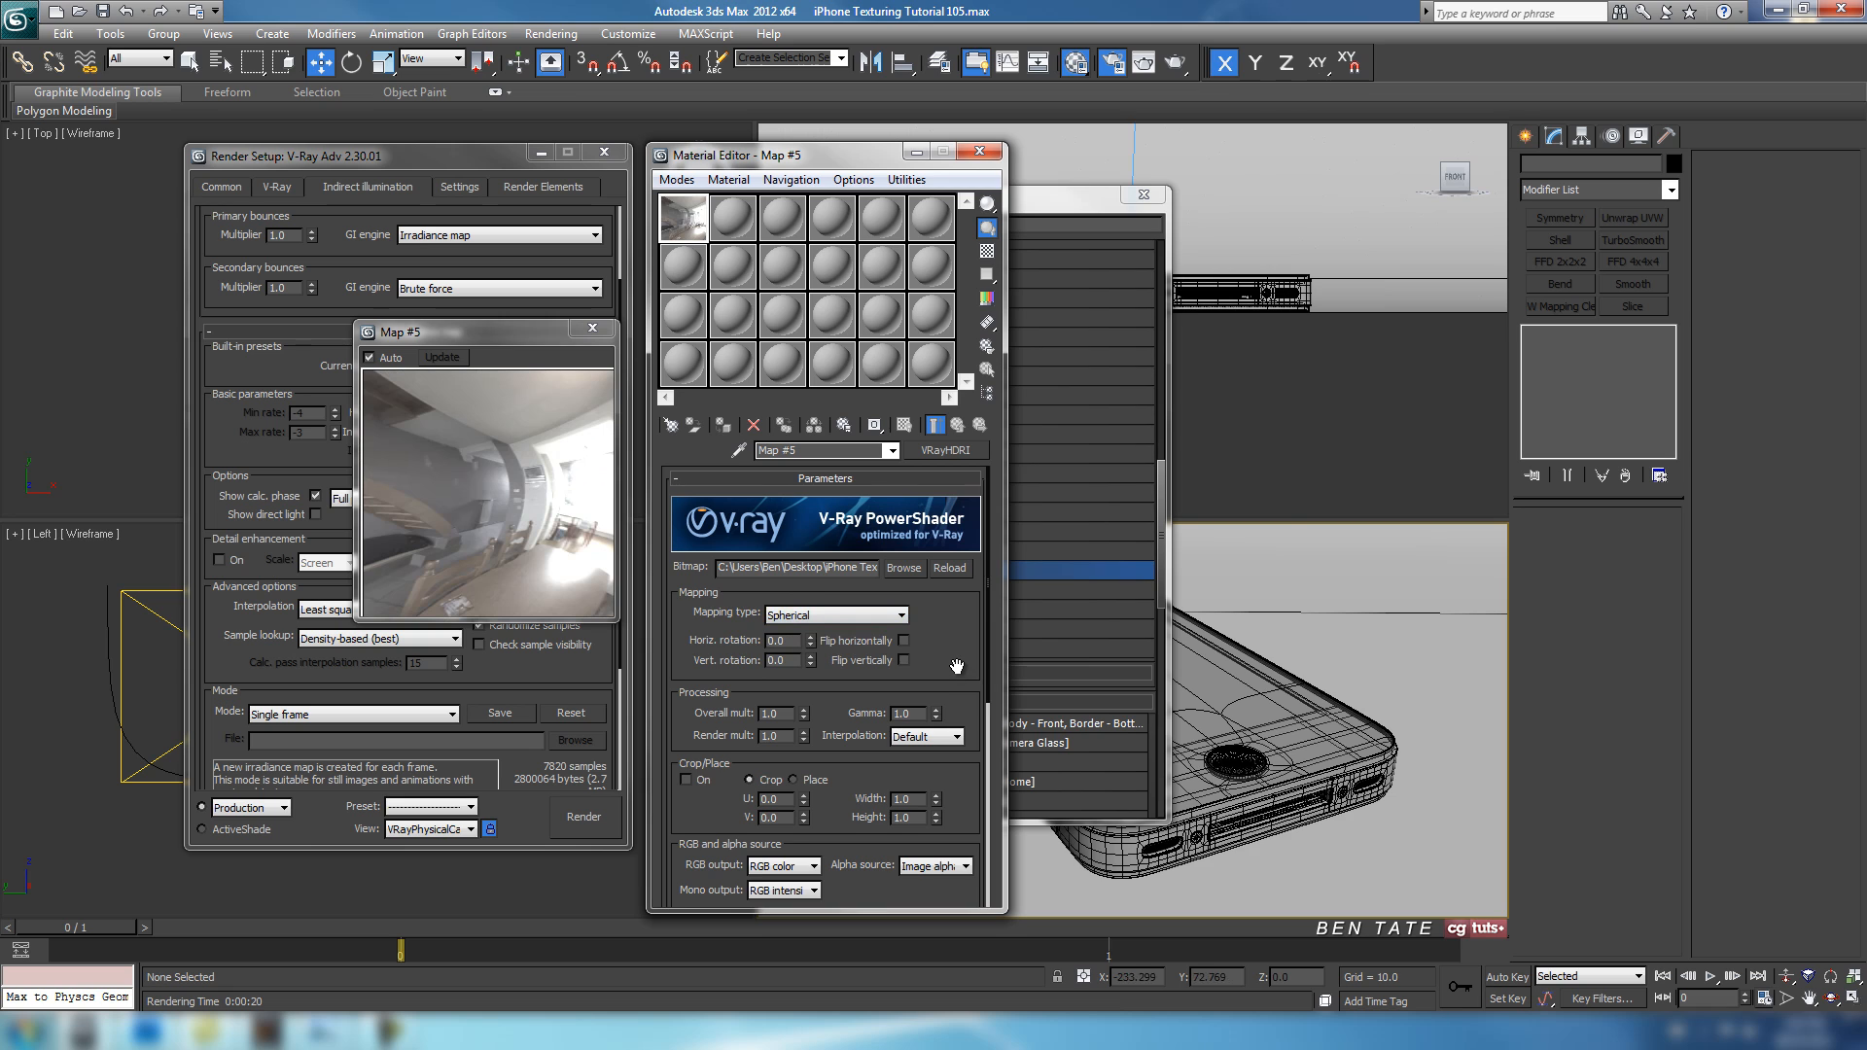
pyautogui.moveTo(958, 667)
pyautogui.mouseDown()
pyautogui.moveTo(958, 584)
pyautogui.moveTo(974, 679)
pyautogui.mouseUp()
pyautogui.moveTo(859, 156)
pyautogui.mouseDown()
pyautogui.moveTo(824, 150)
pyautogui.moveTo(852, 150)
pyautogui.mouseUp()
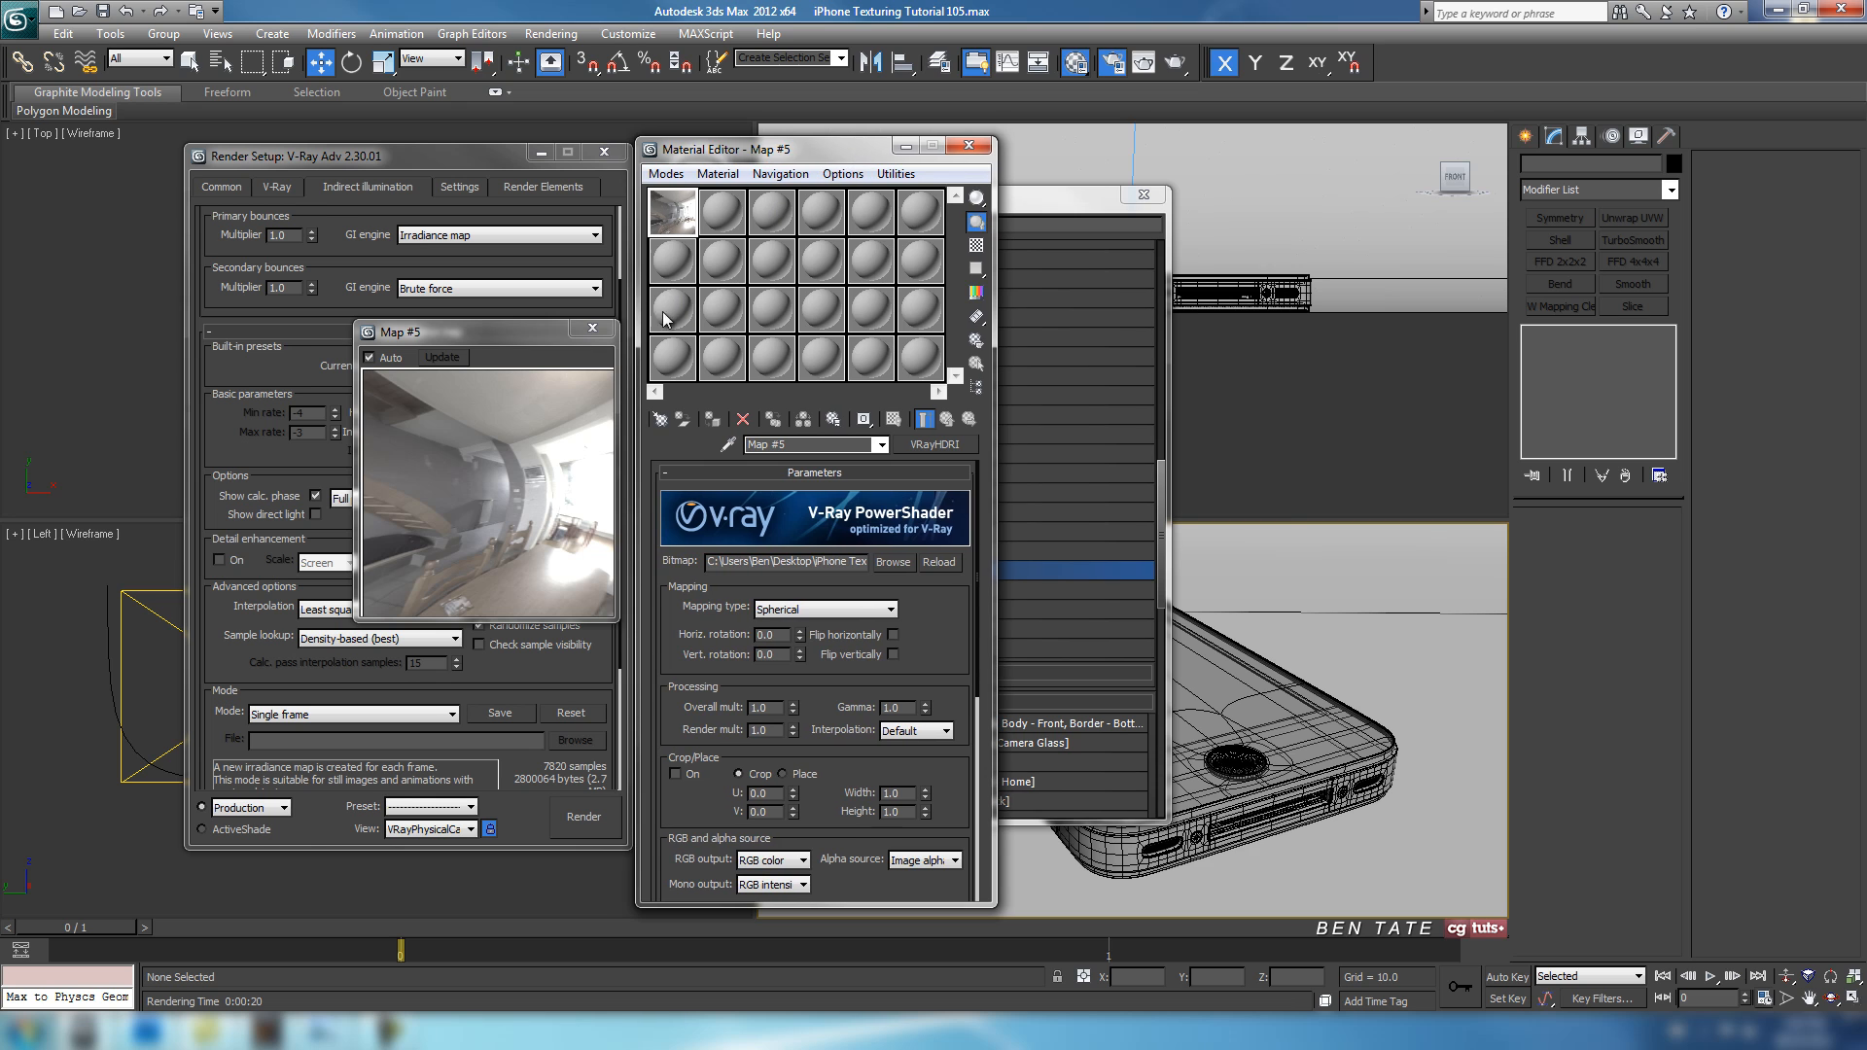
pyautogui.click(592, 328)
pyautogui.click(1075, 201)
pyautogui.click(1144, 195)
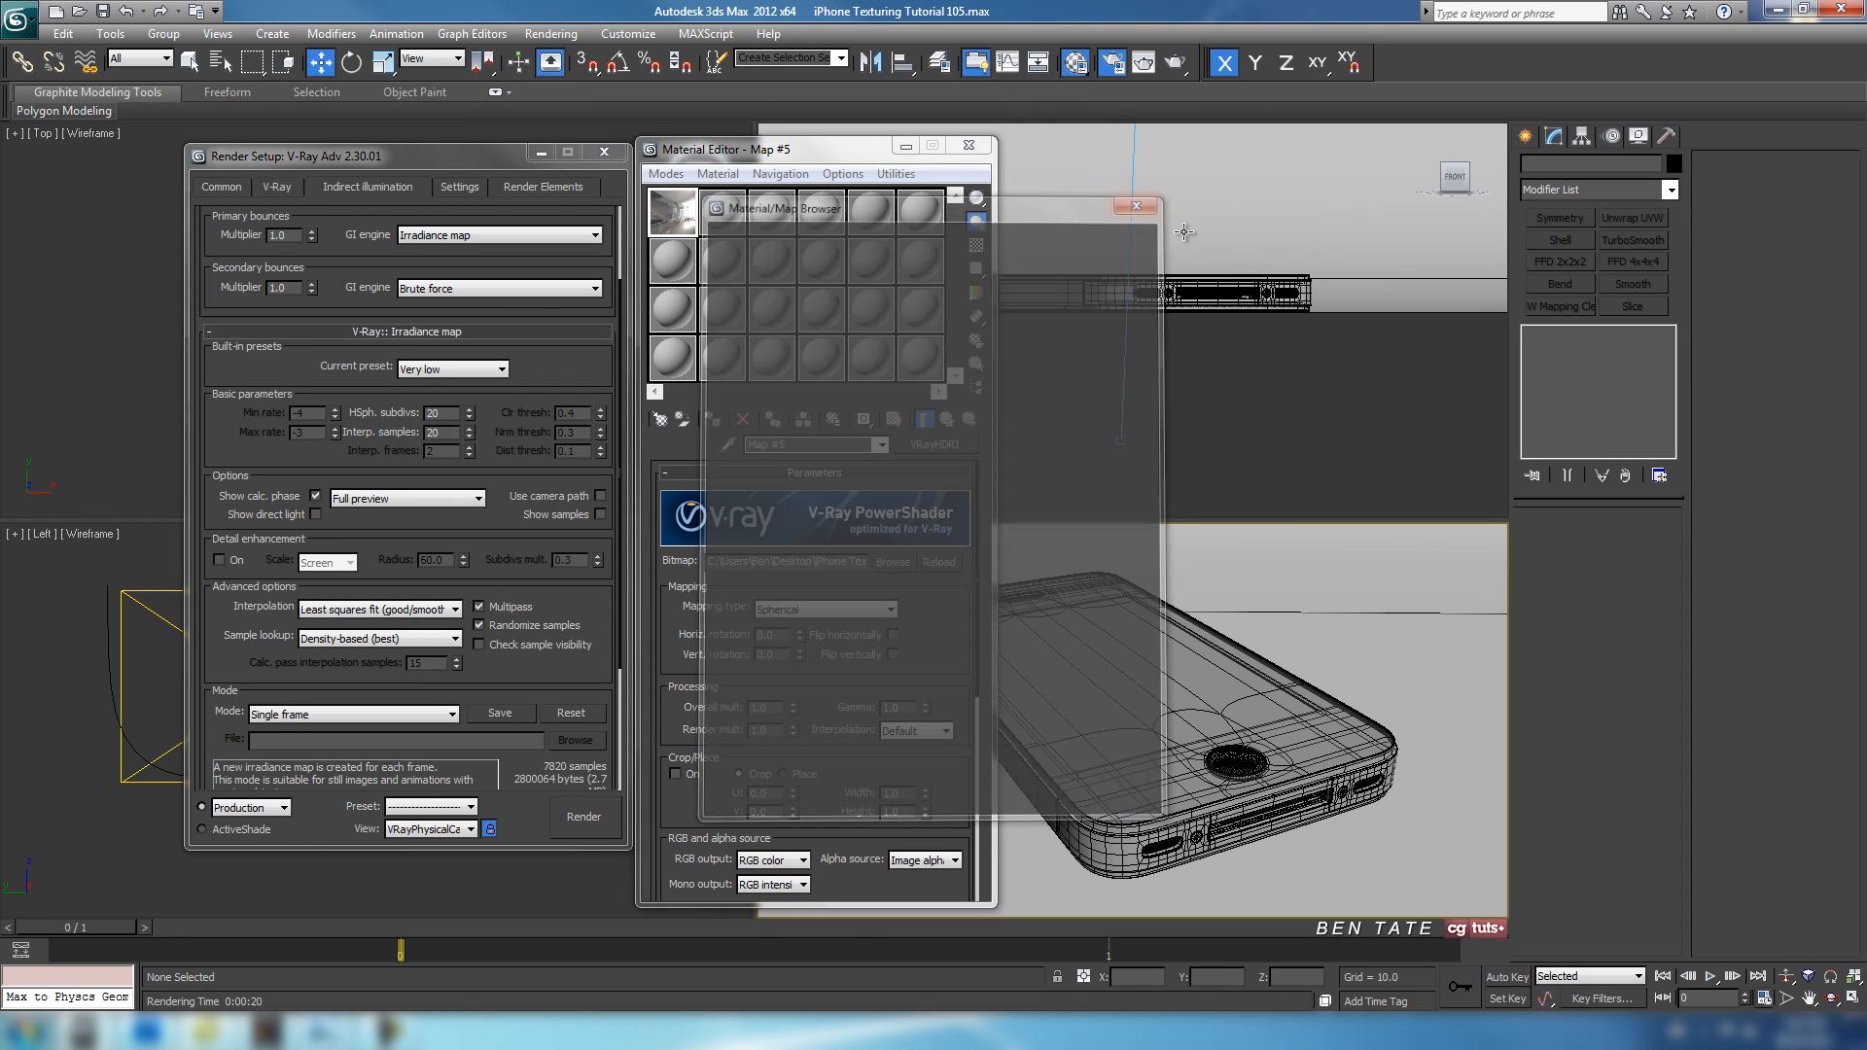
# Assign the HDR map as an instance to V-Ray's GI Environment (skylight) override.
pyautogui.click(285, 188)
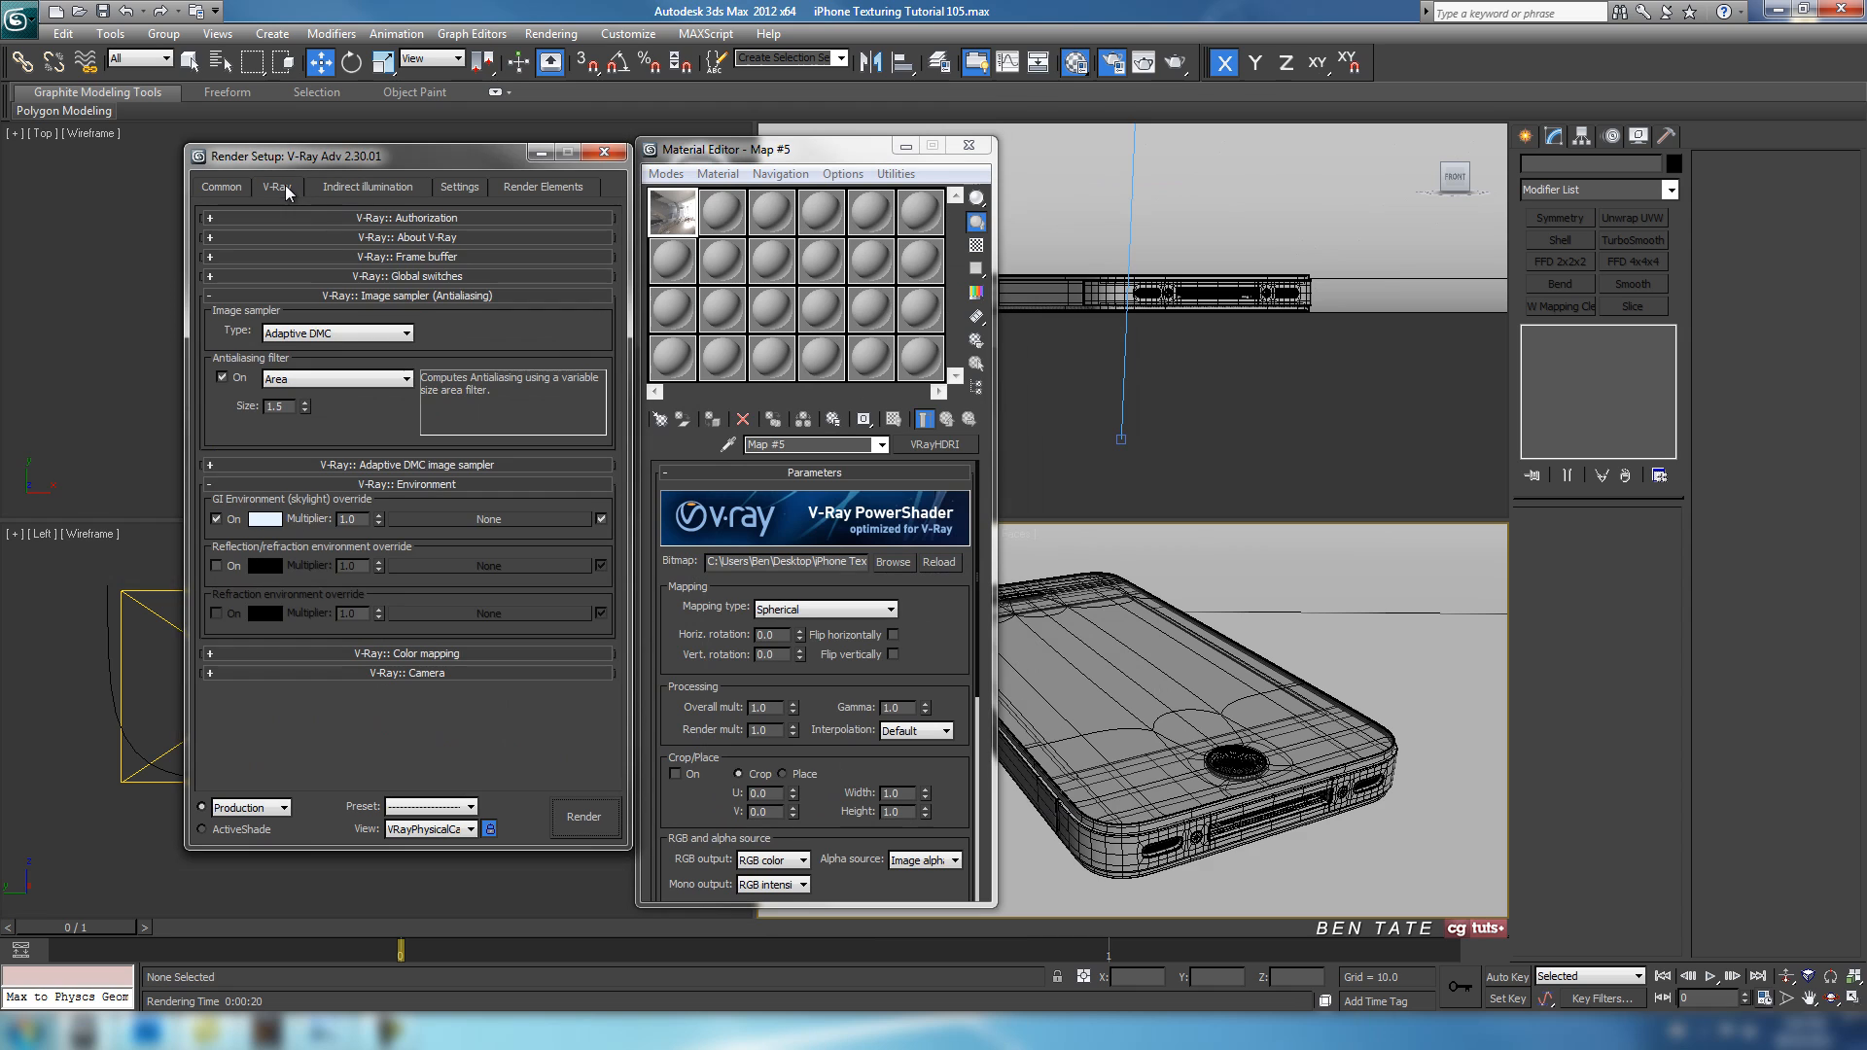
pyautogui.moveTo(680, 219); pyautogui.dragTo(479, 519)
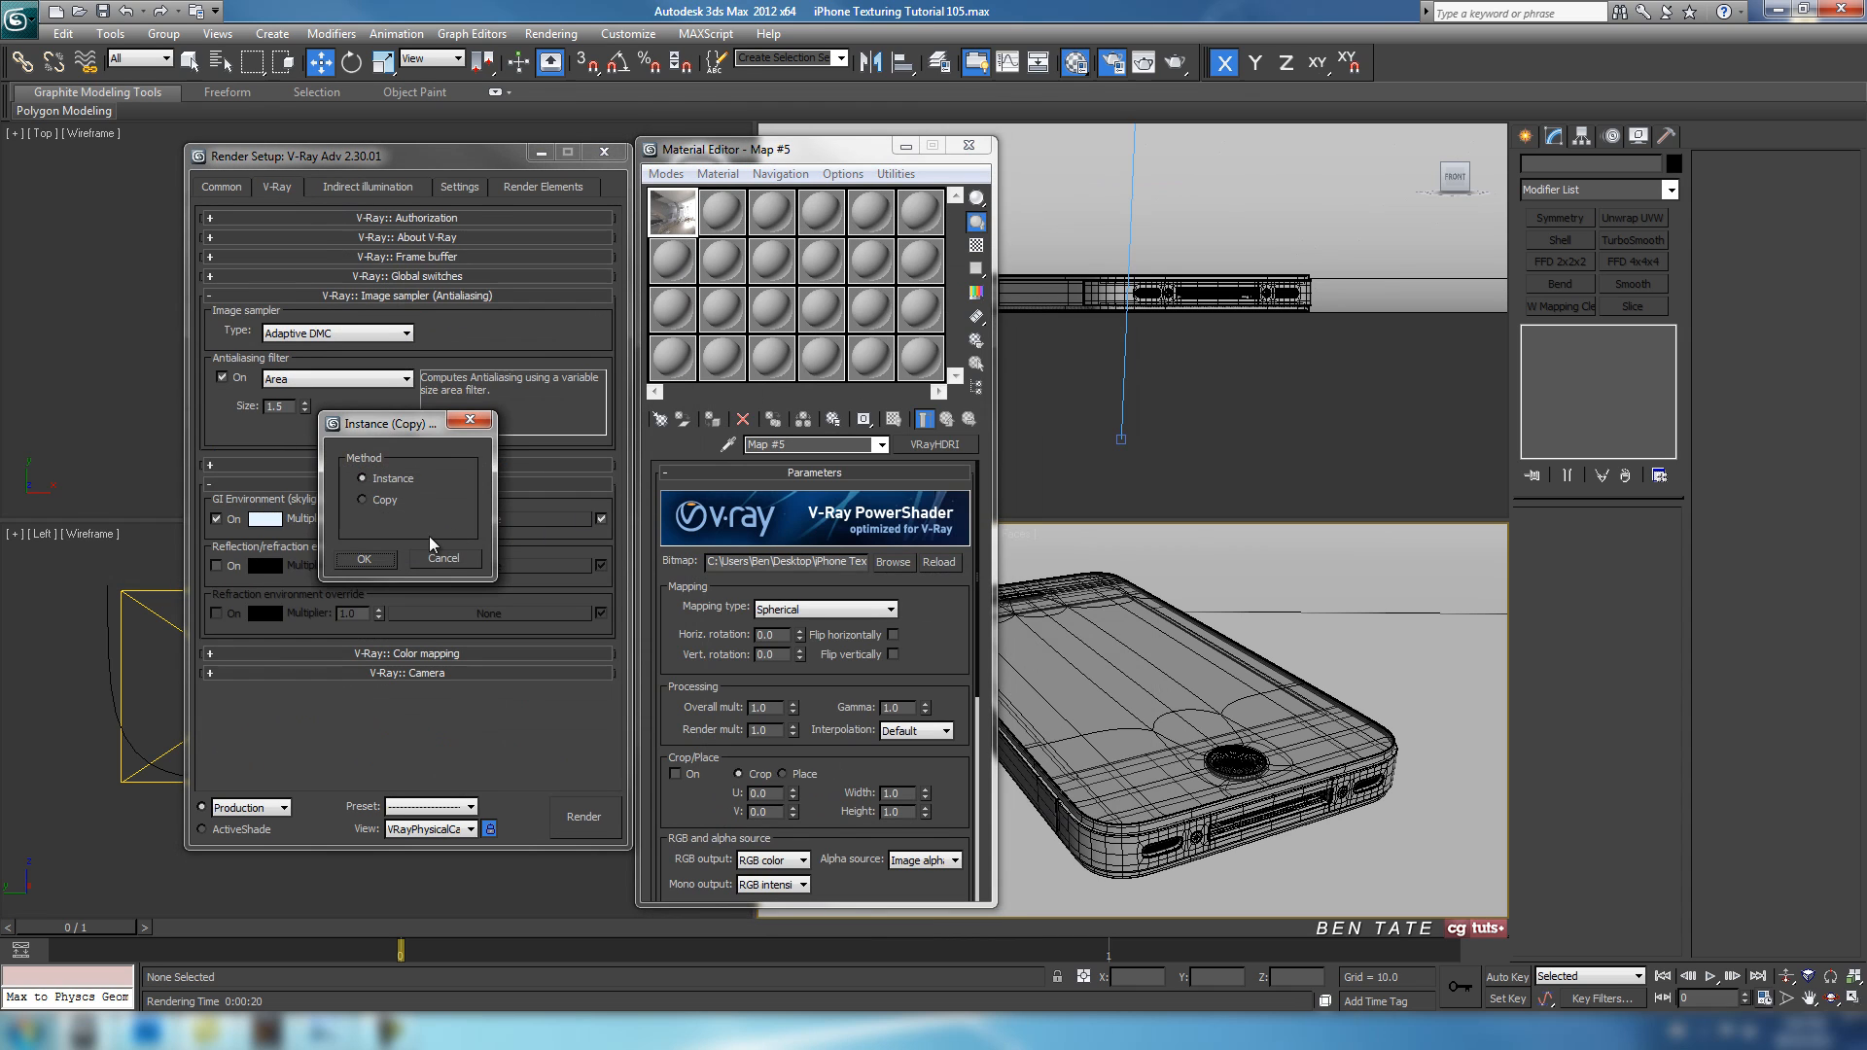
pyautogui.click(365, 559)
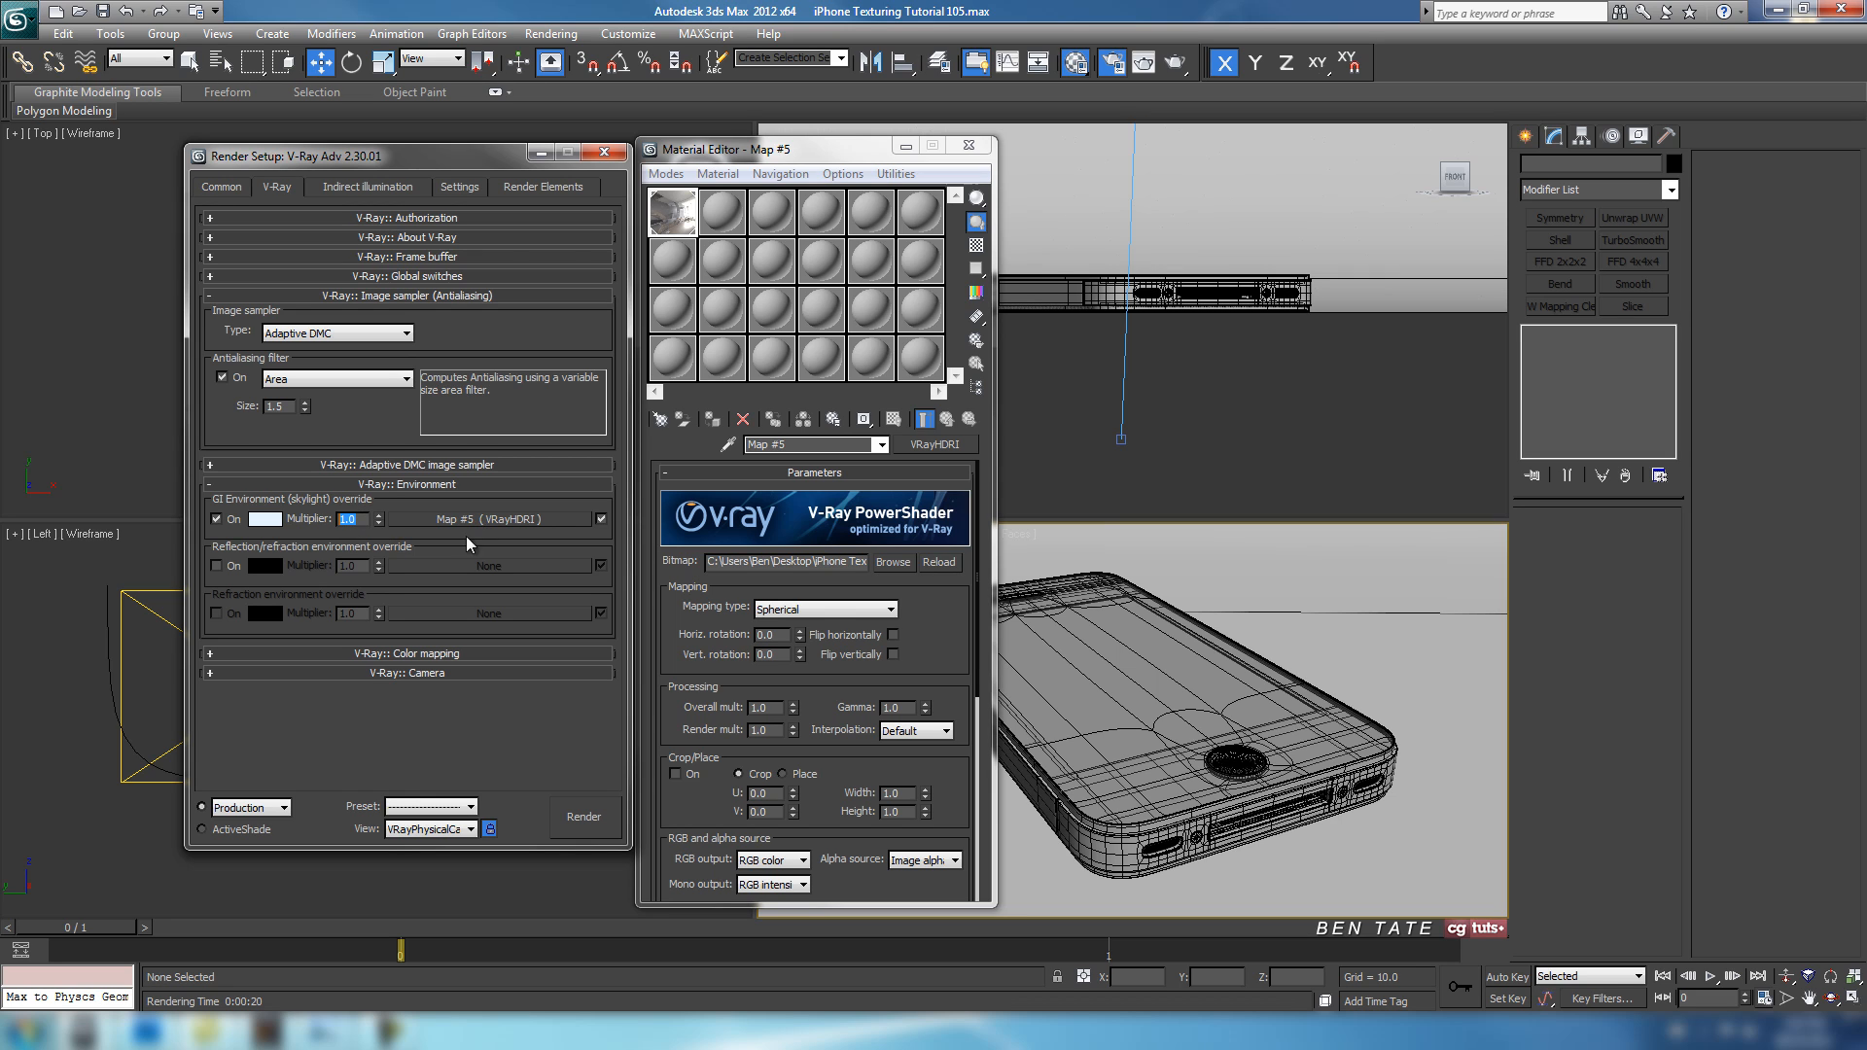
# Test-render the V-Ray physical camera view with the HDRI skylight and close the frame buffer.
pyautogui.moveTo(834, 671); pyautogui.dragTo(833, 656)
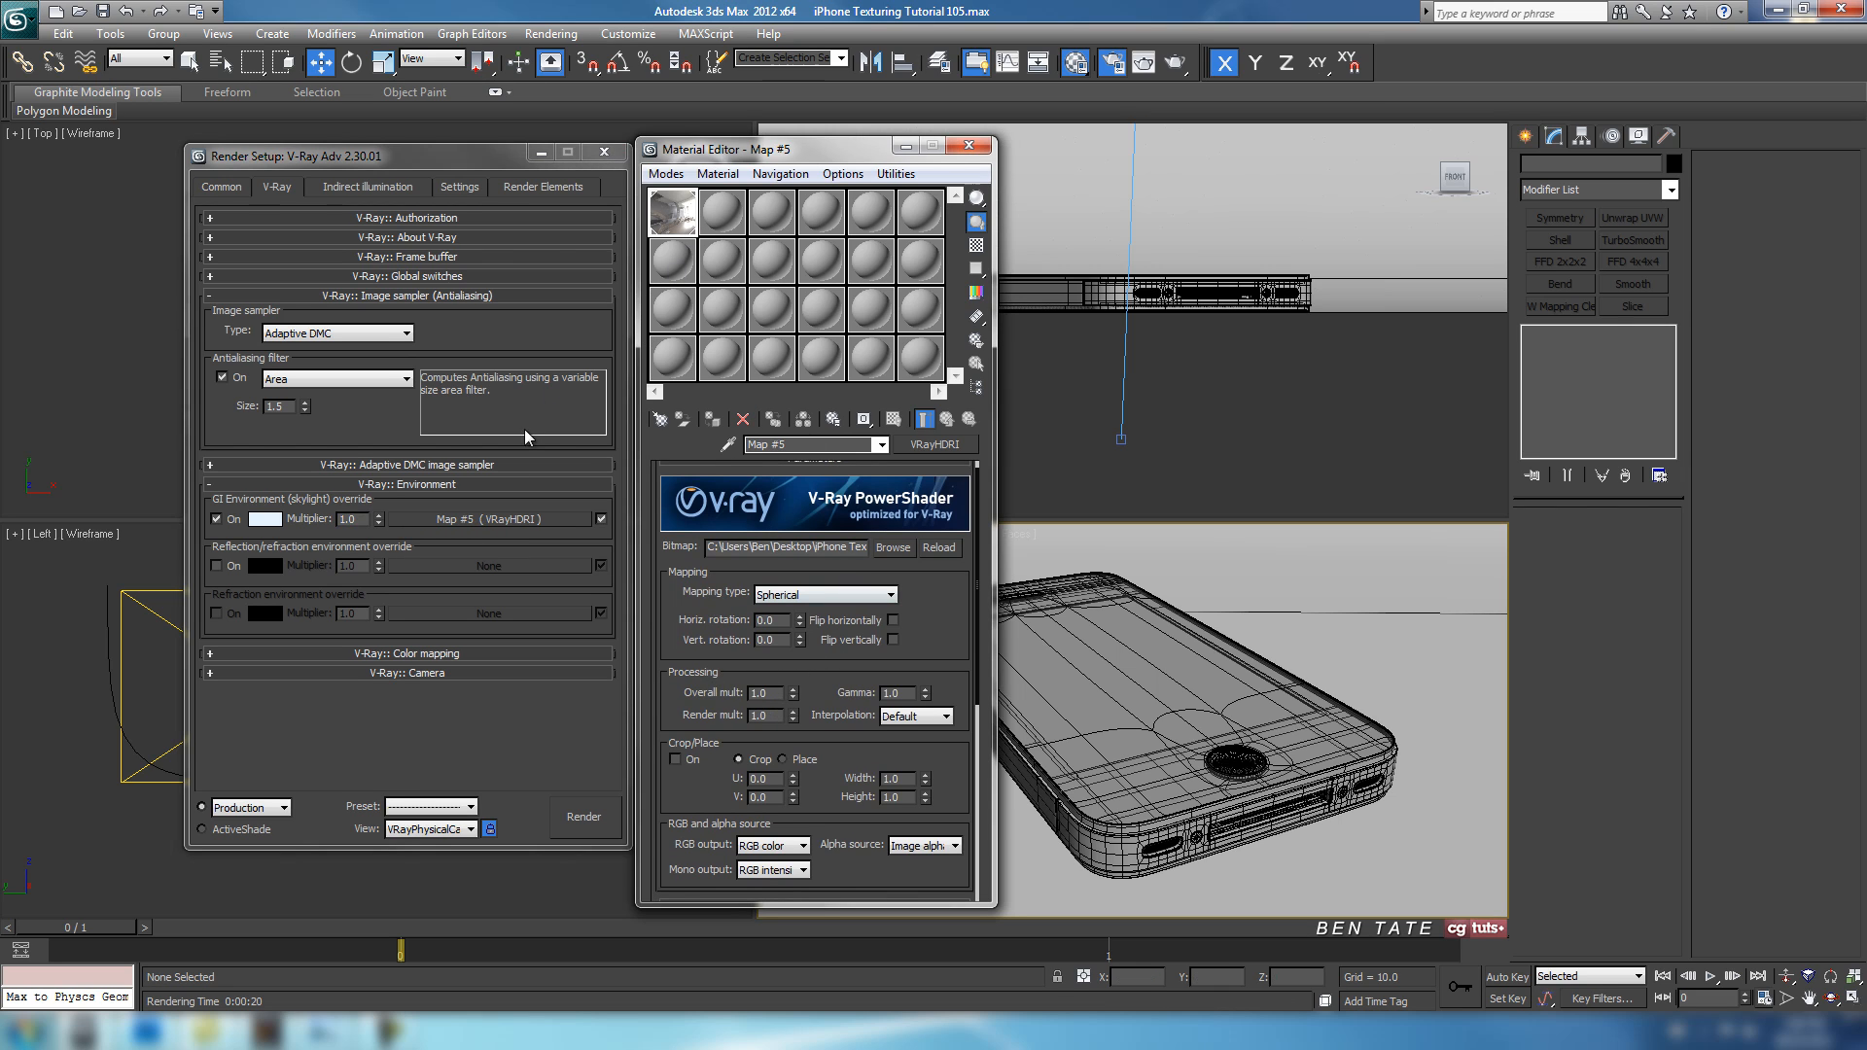
pyautogui.moveTo(471, 155); pyautogui.dragTo(442, 156)
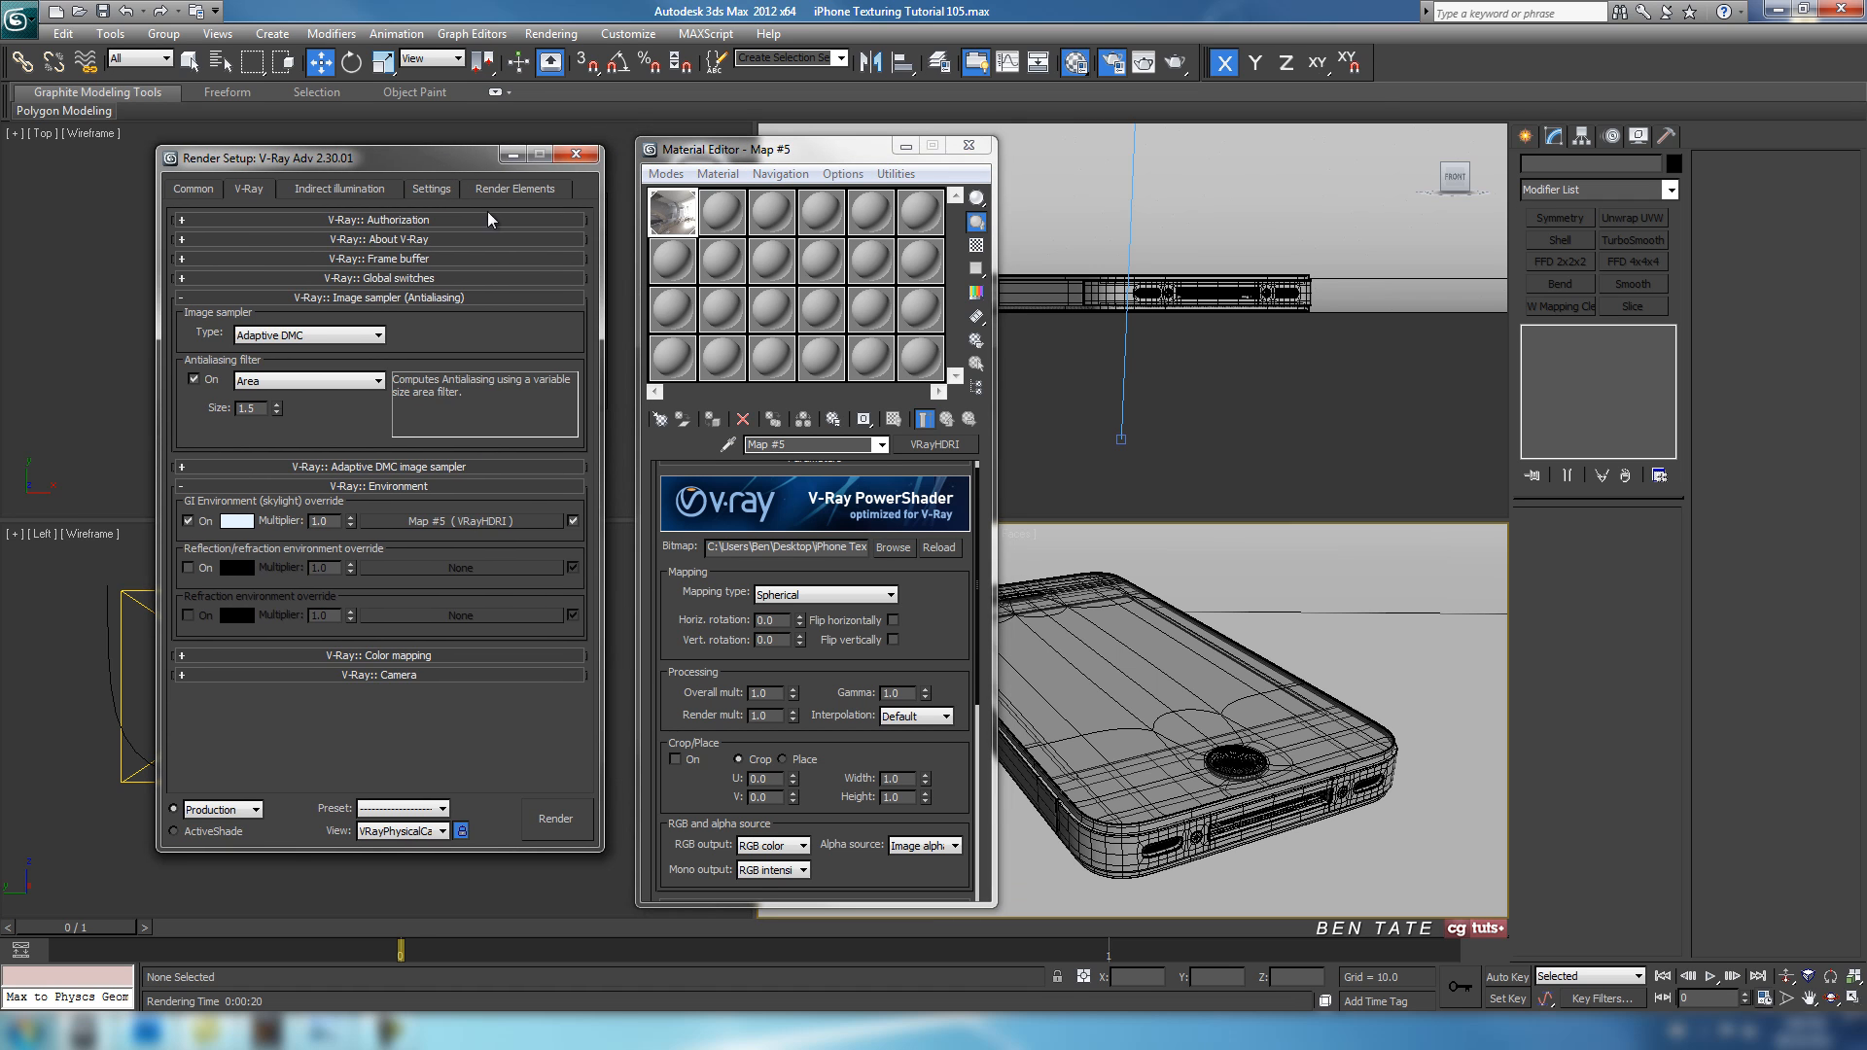
pyautogui.click(556, 822)
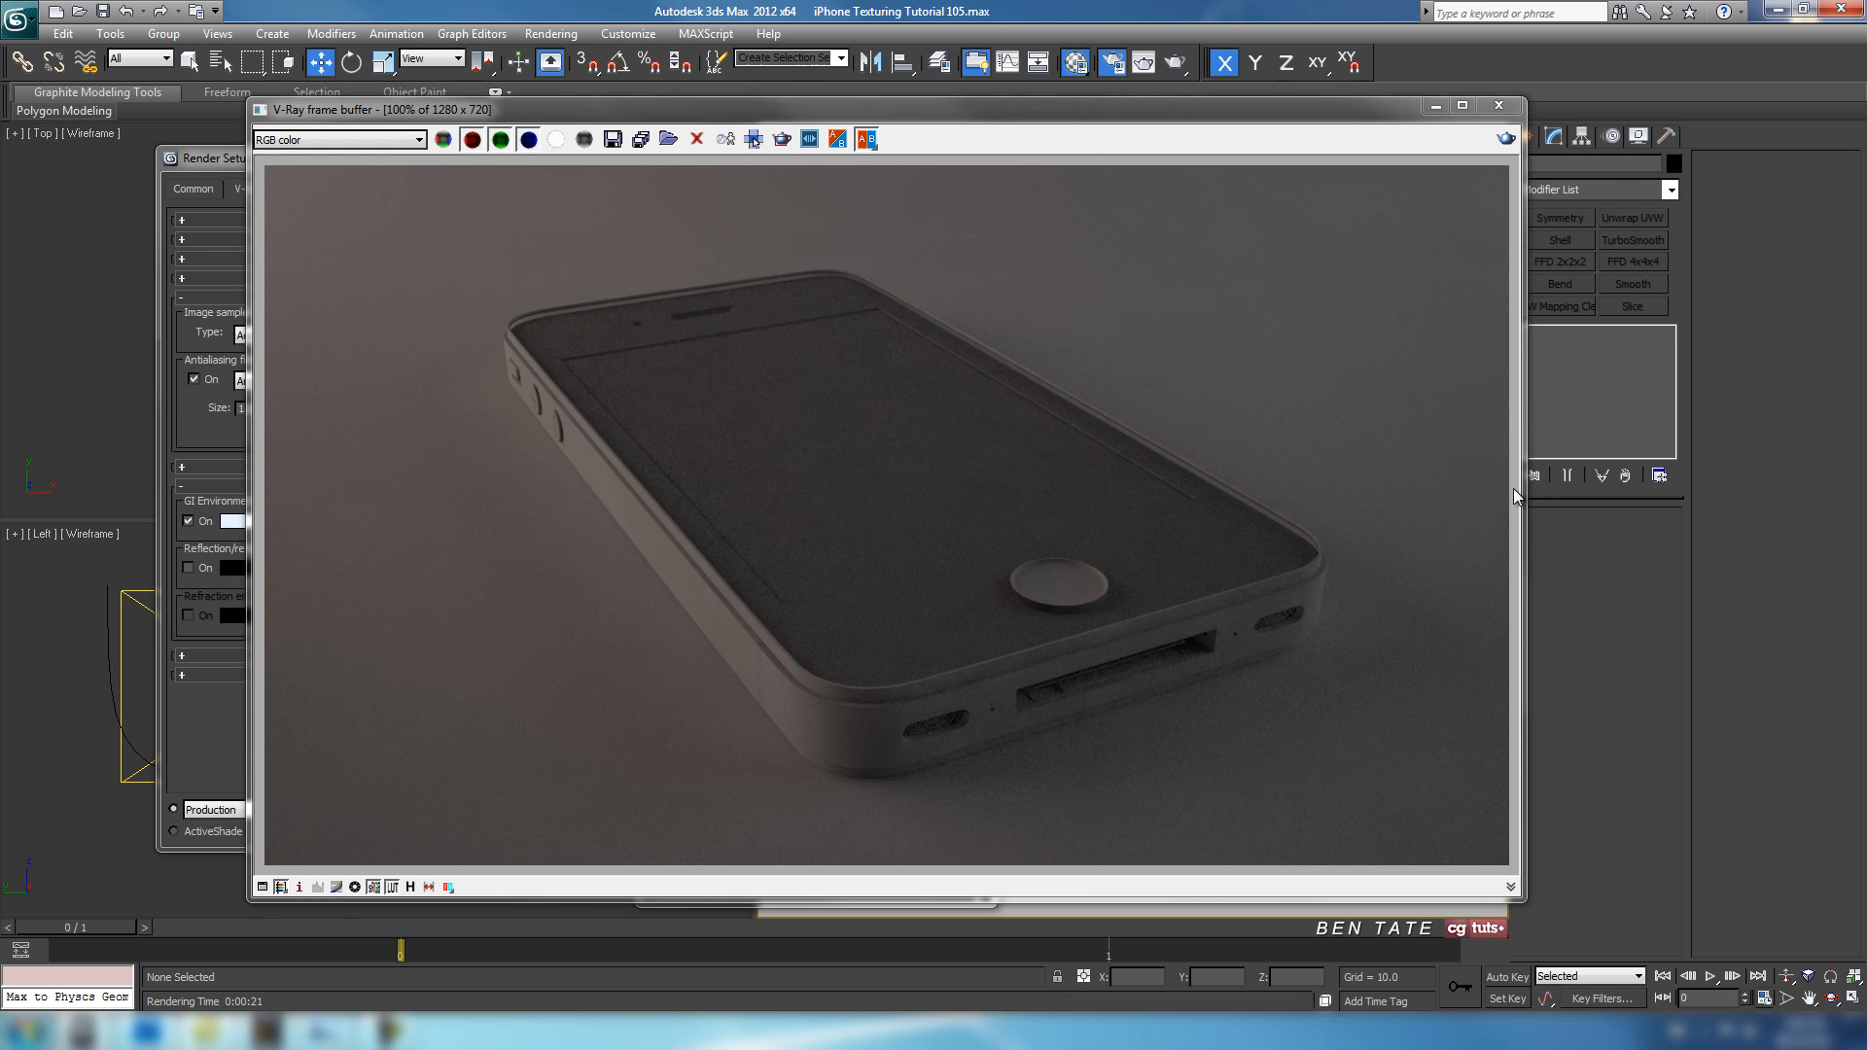
pyautogui.click(1500, 105)
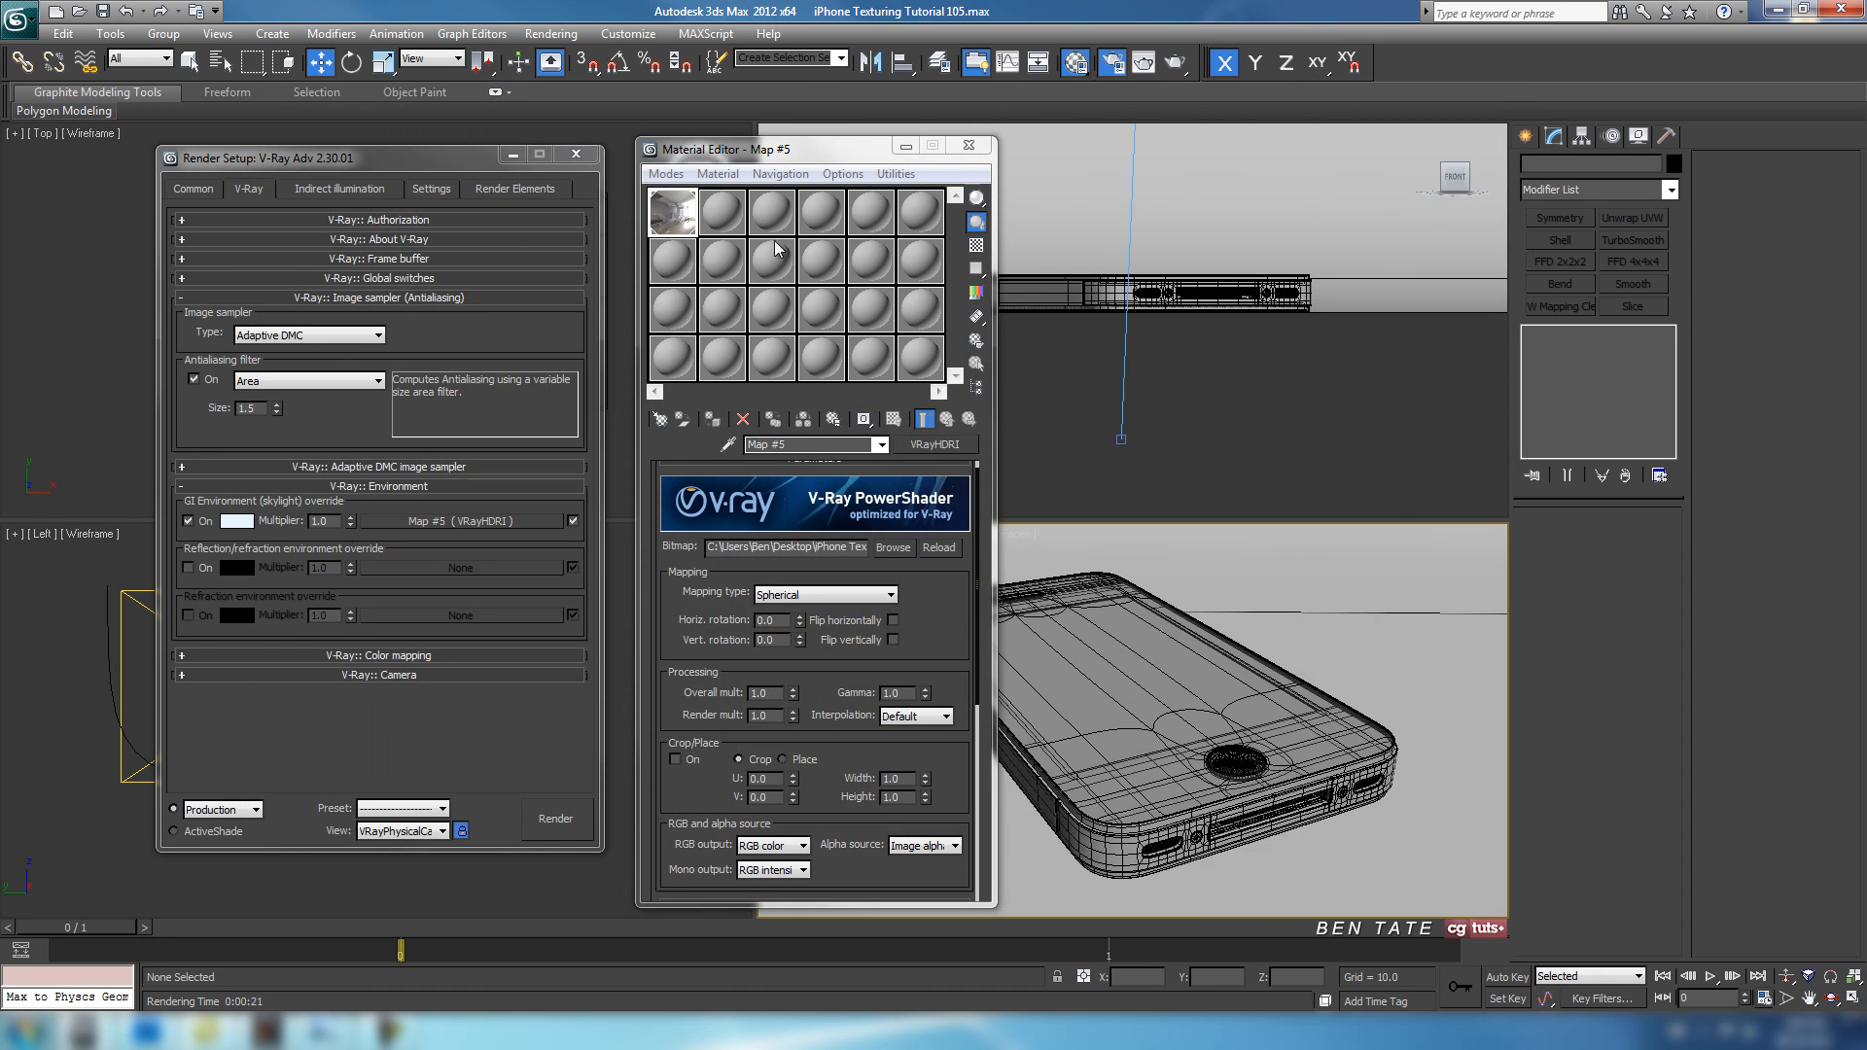
# Close the Material Editor and the Render Setup window to clear the viewports.
pyautogui.click(969, 144)
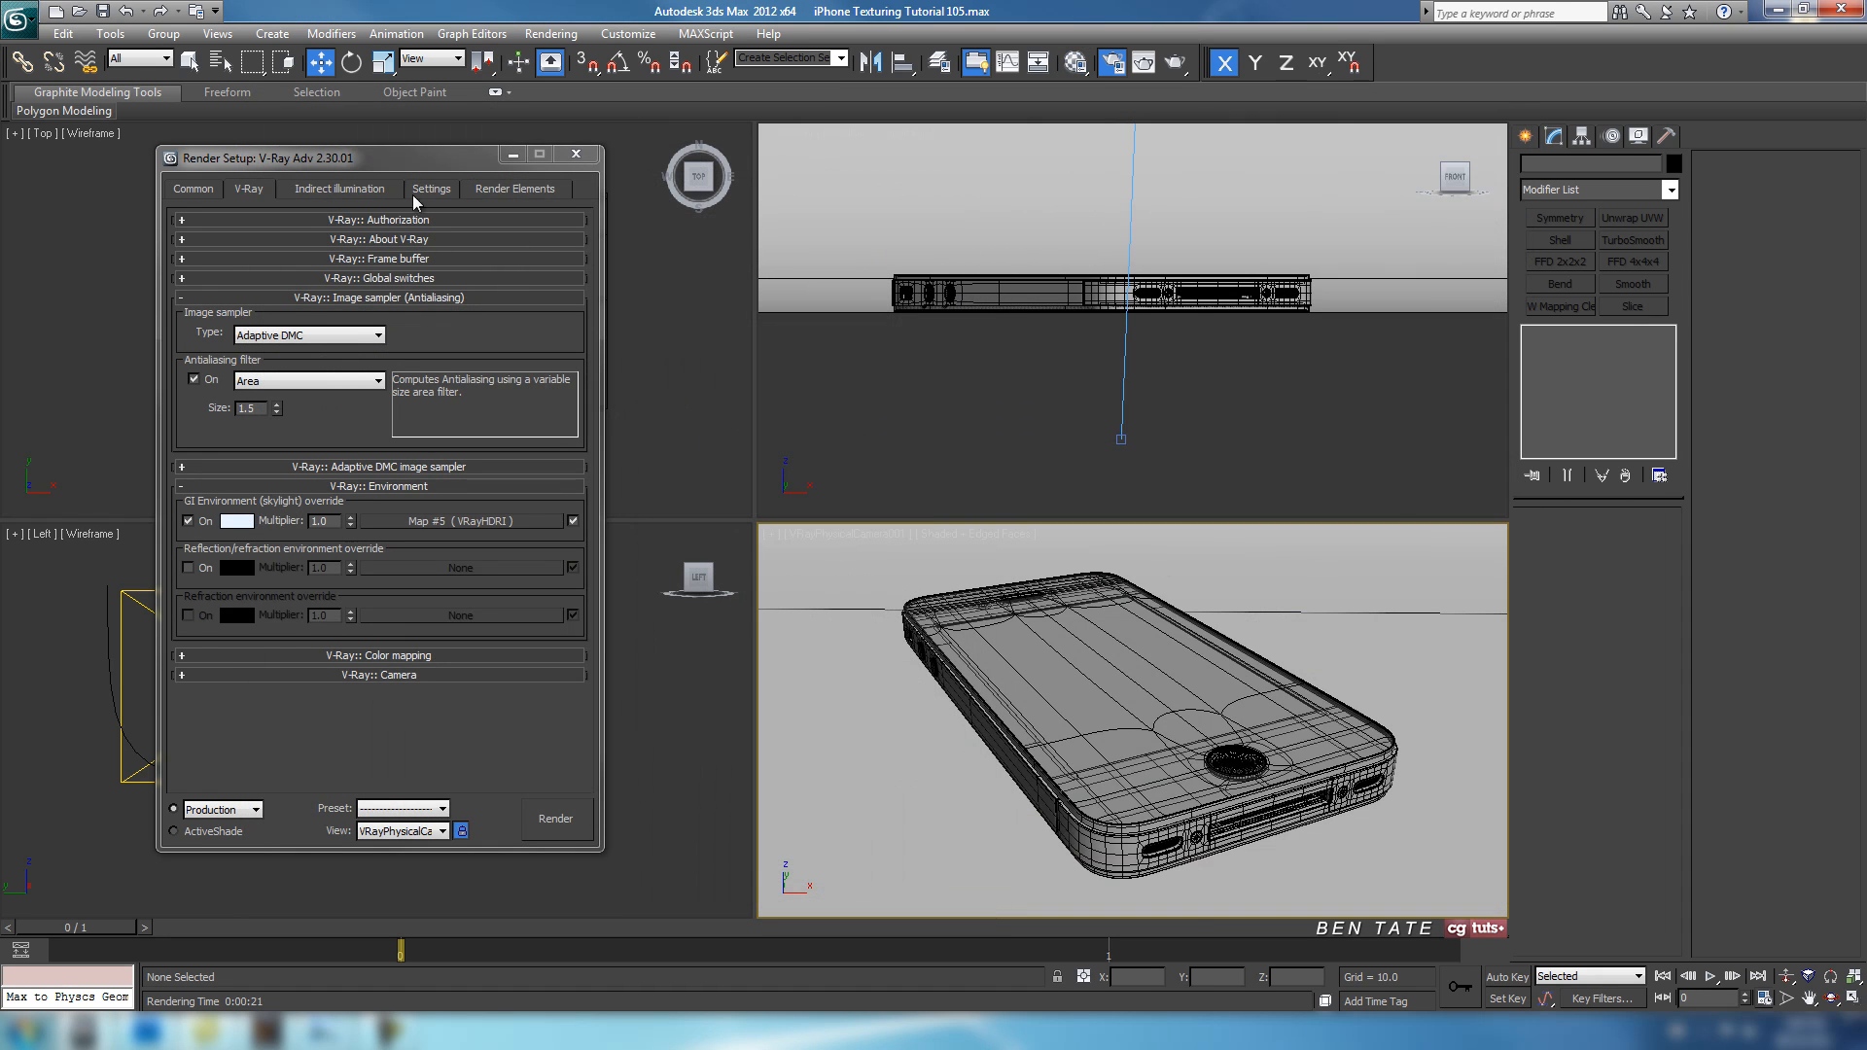
pyautogui.moveTo(398, 161); pyautogui.dragTo(459, 165)
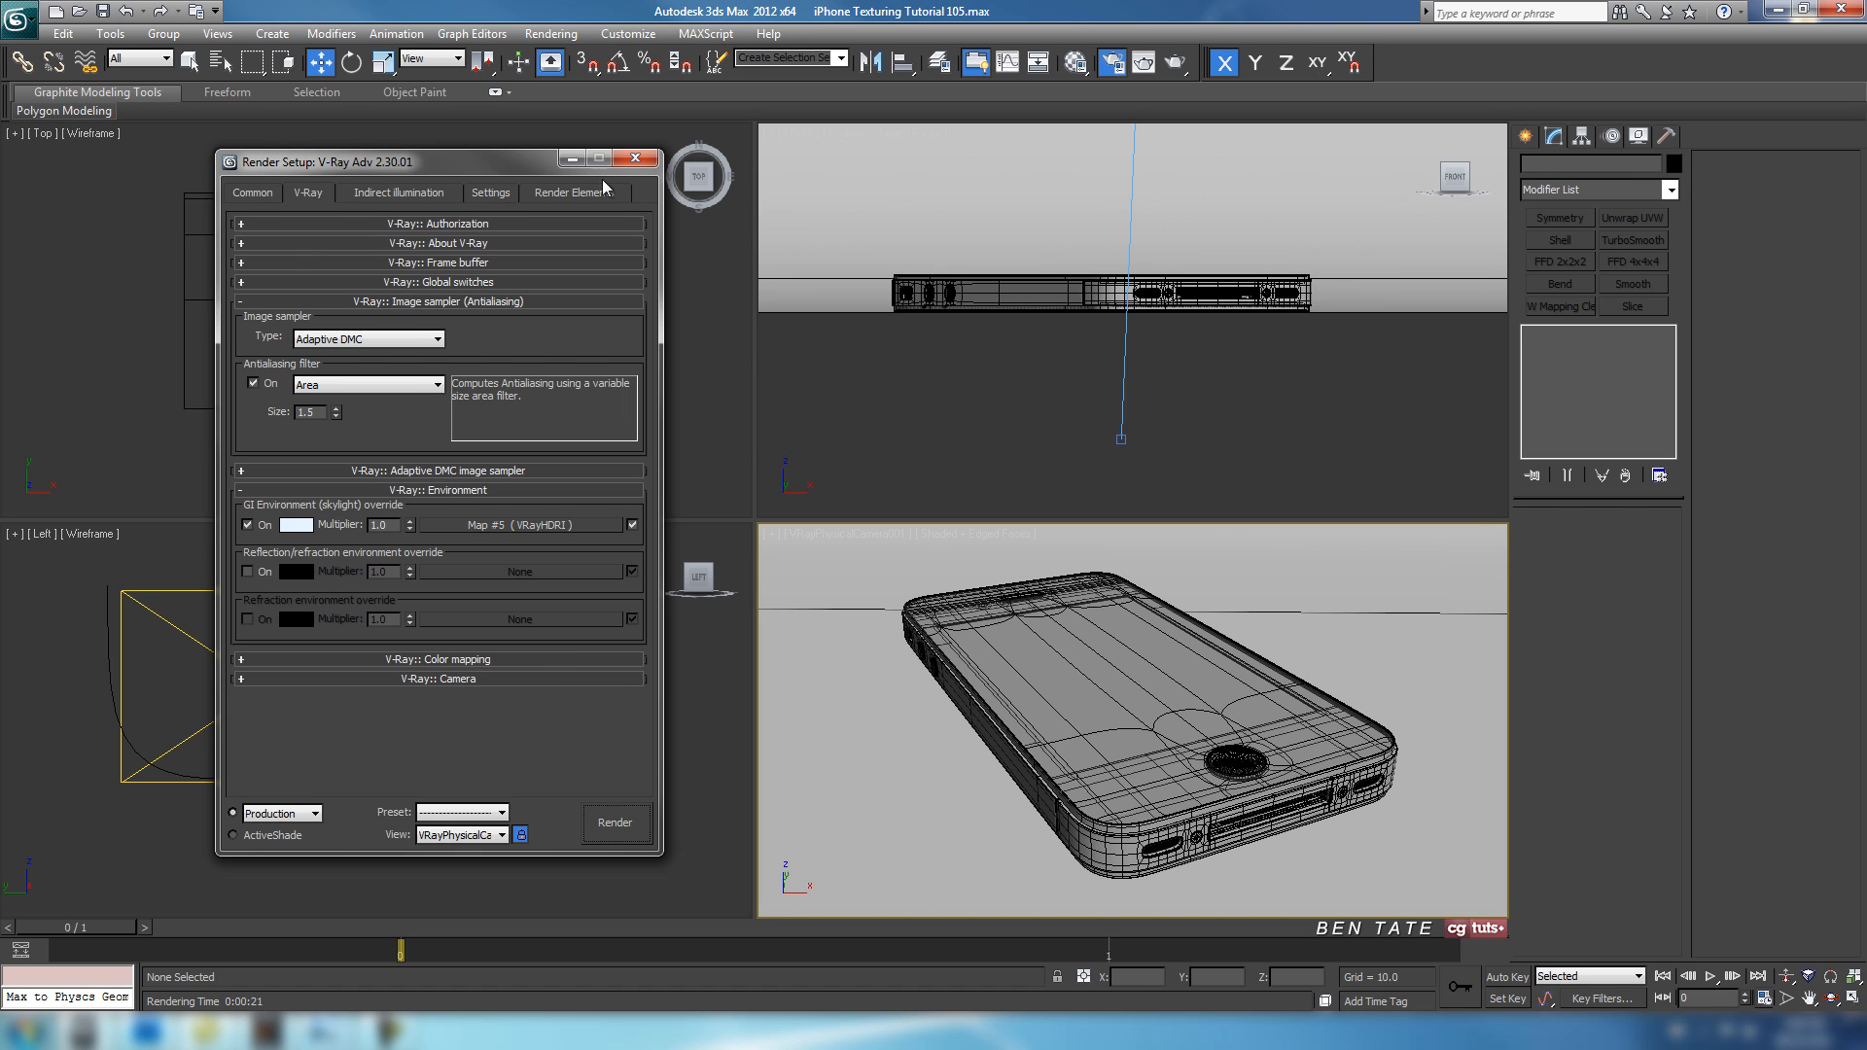
pyautogui.click(635, 160)
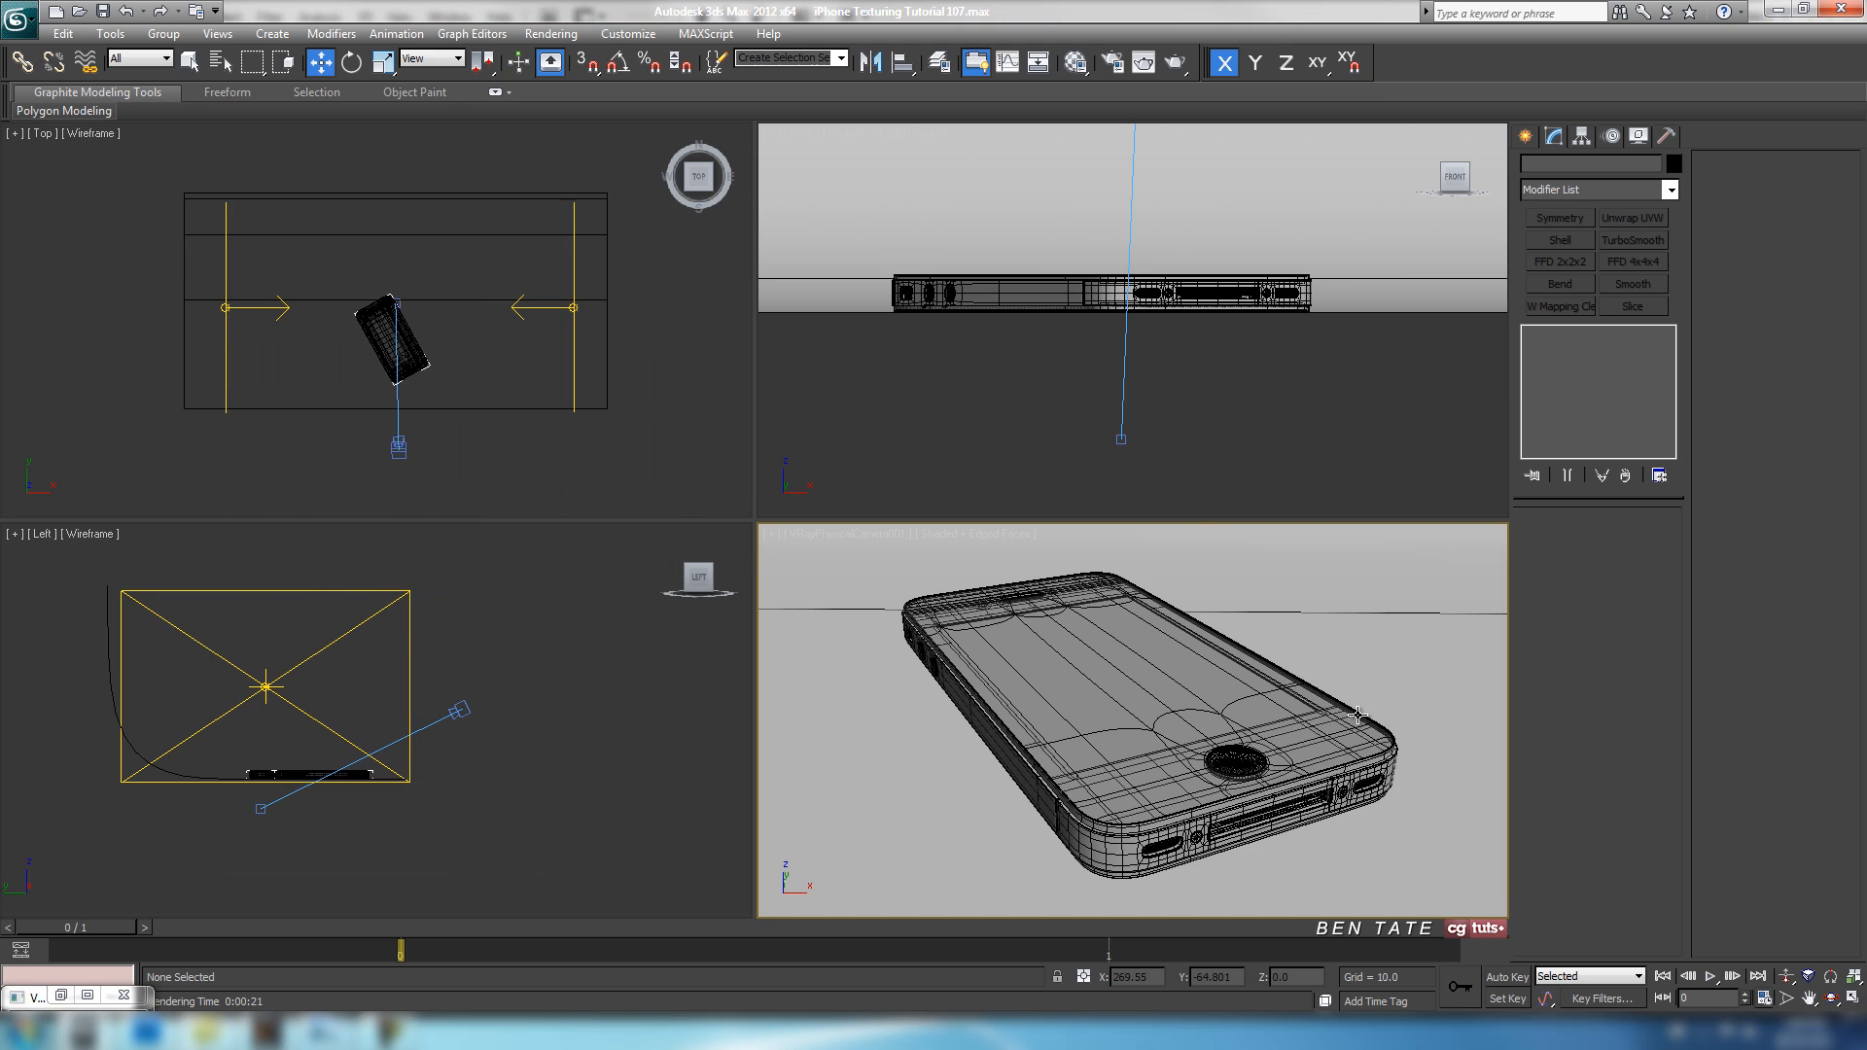
# Maximize the camera viewport and open the iPhone 1 group so its parts can be selected individually.
pyautogui.hotkey('alt', 'w')
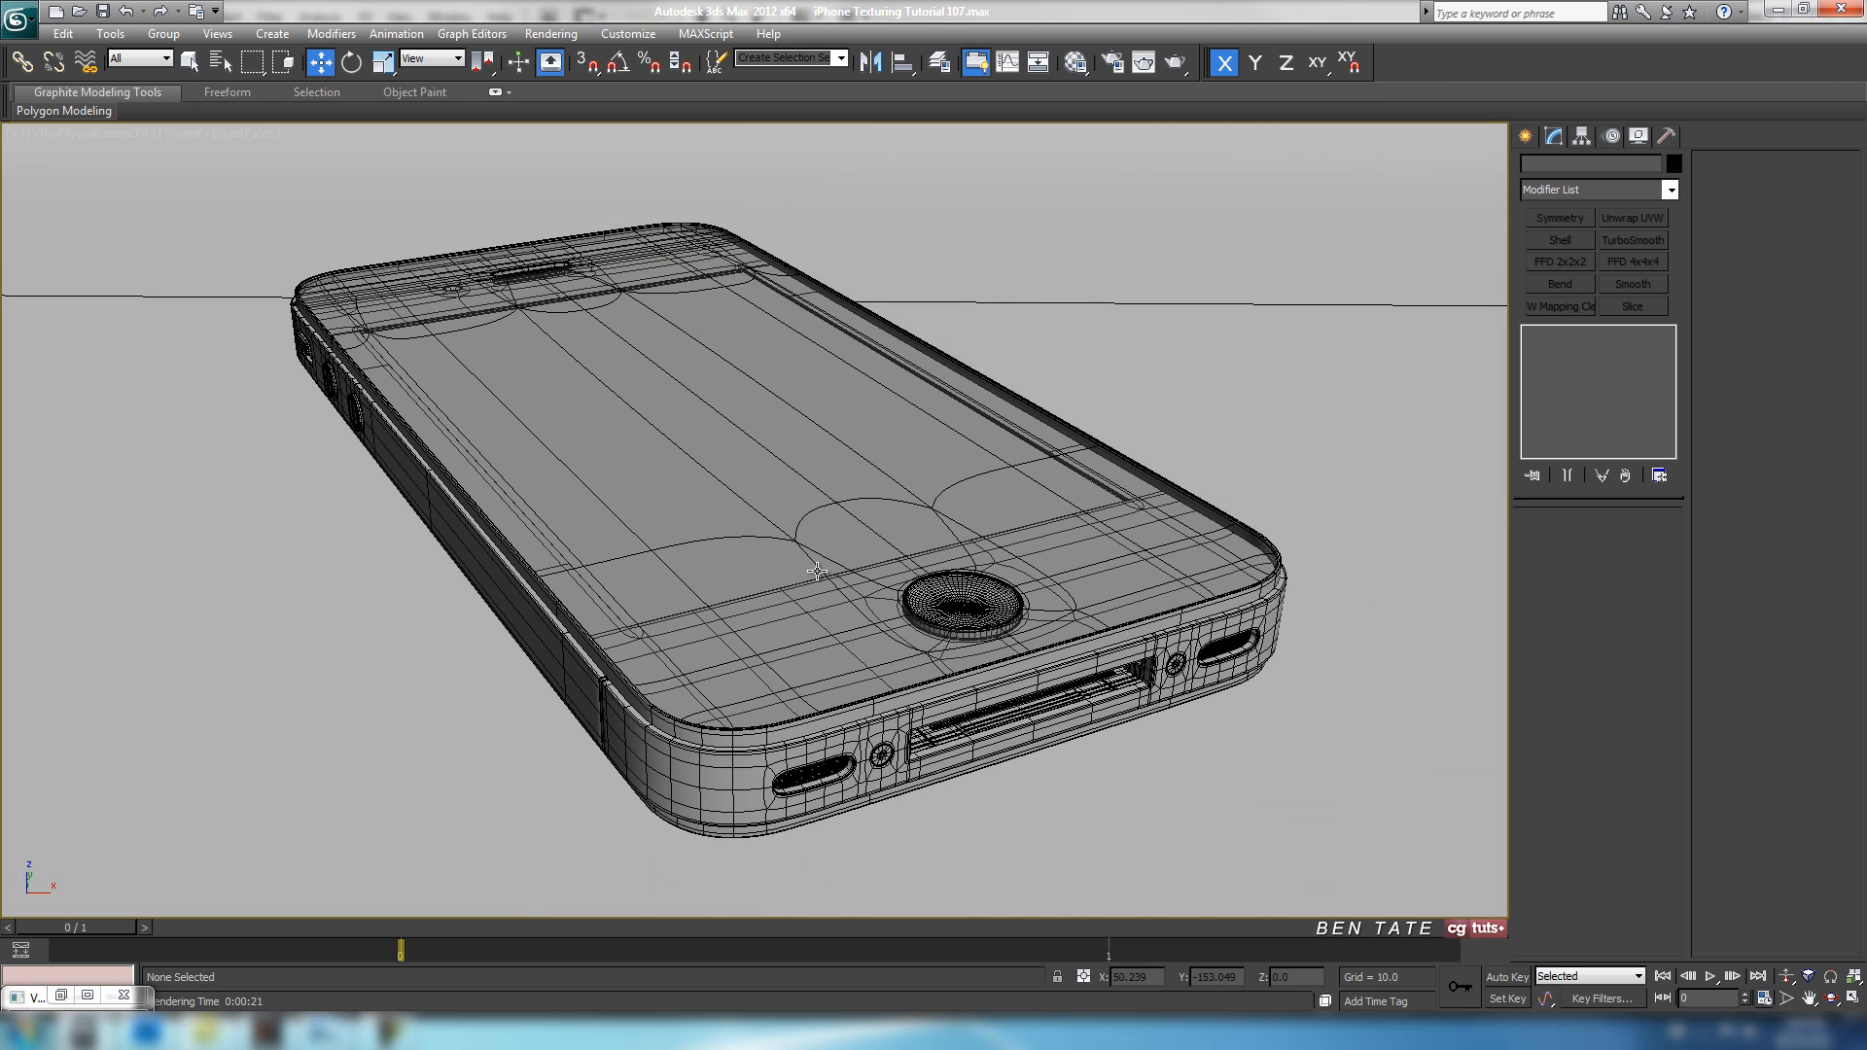
pyautogui.click(801, 466)
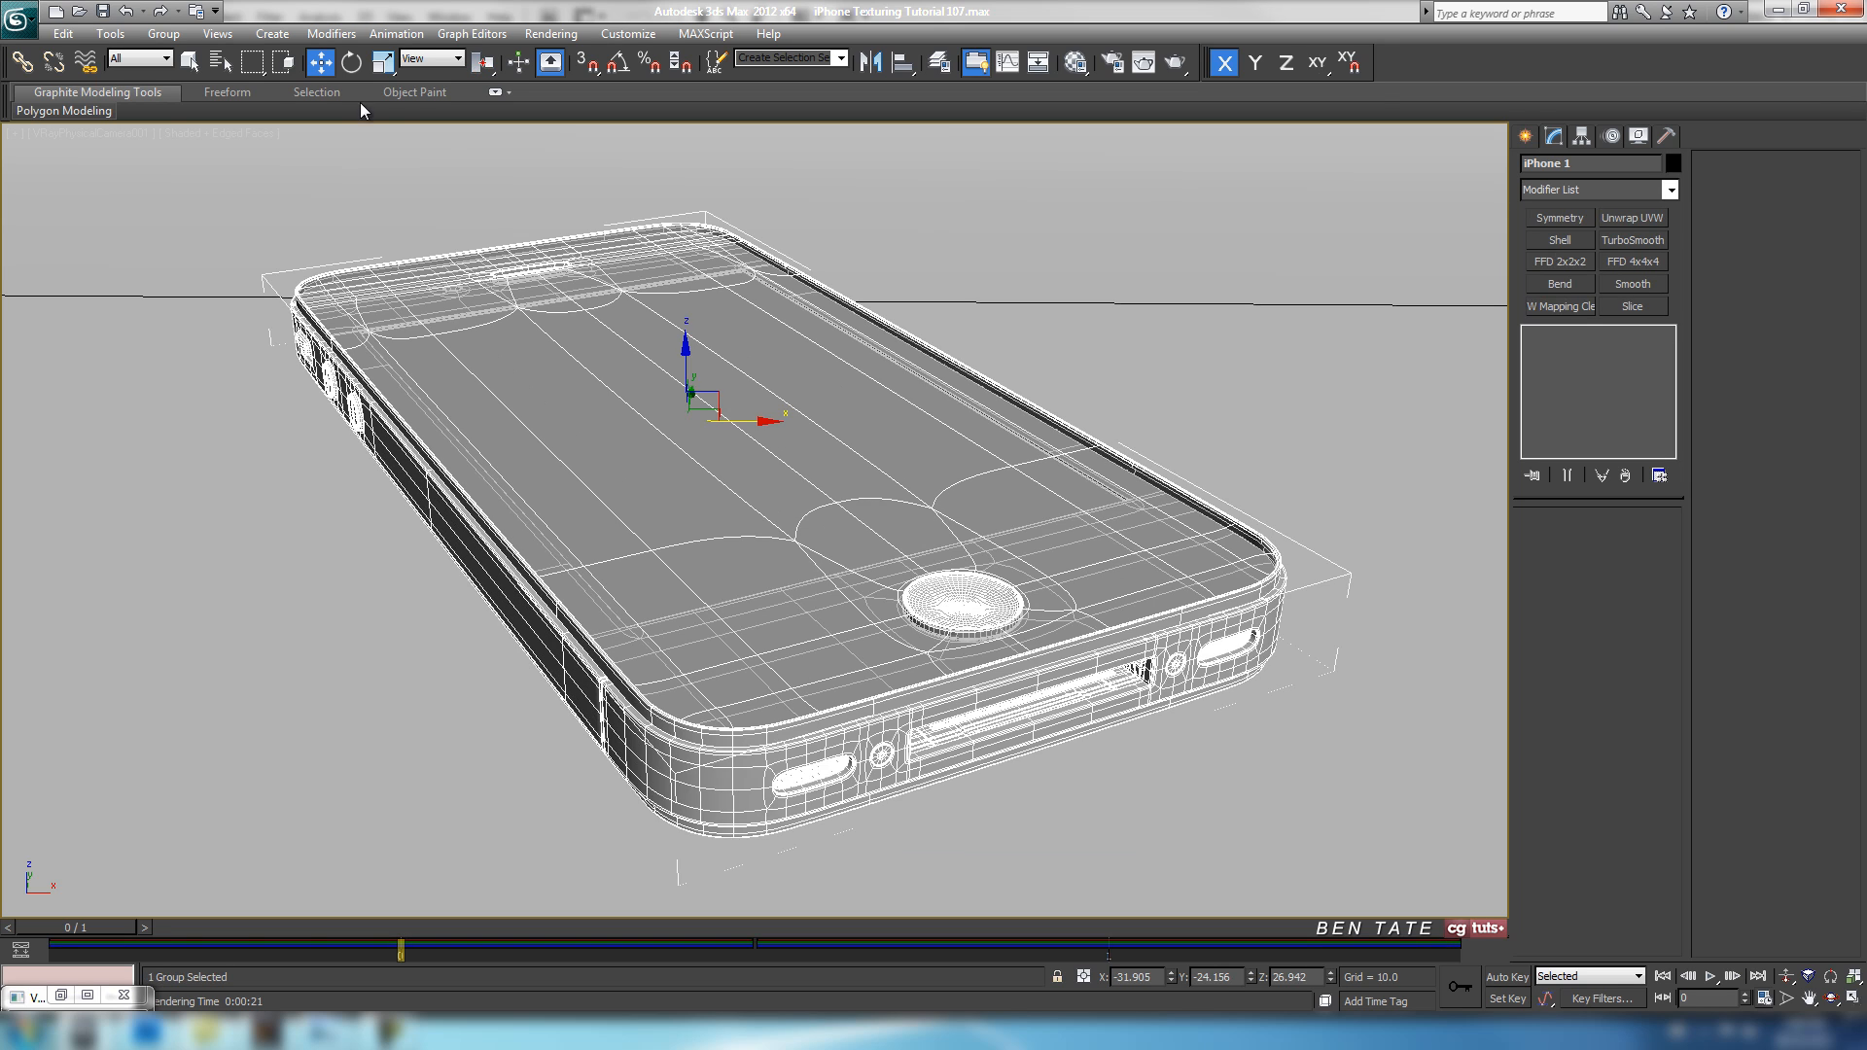
pyautogui.click(164, 33)
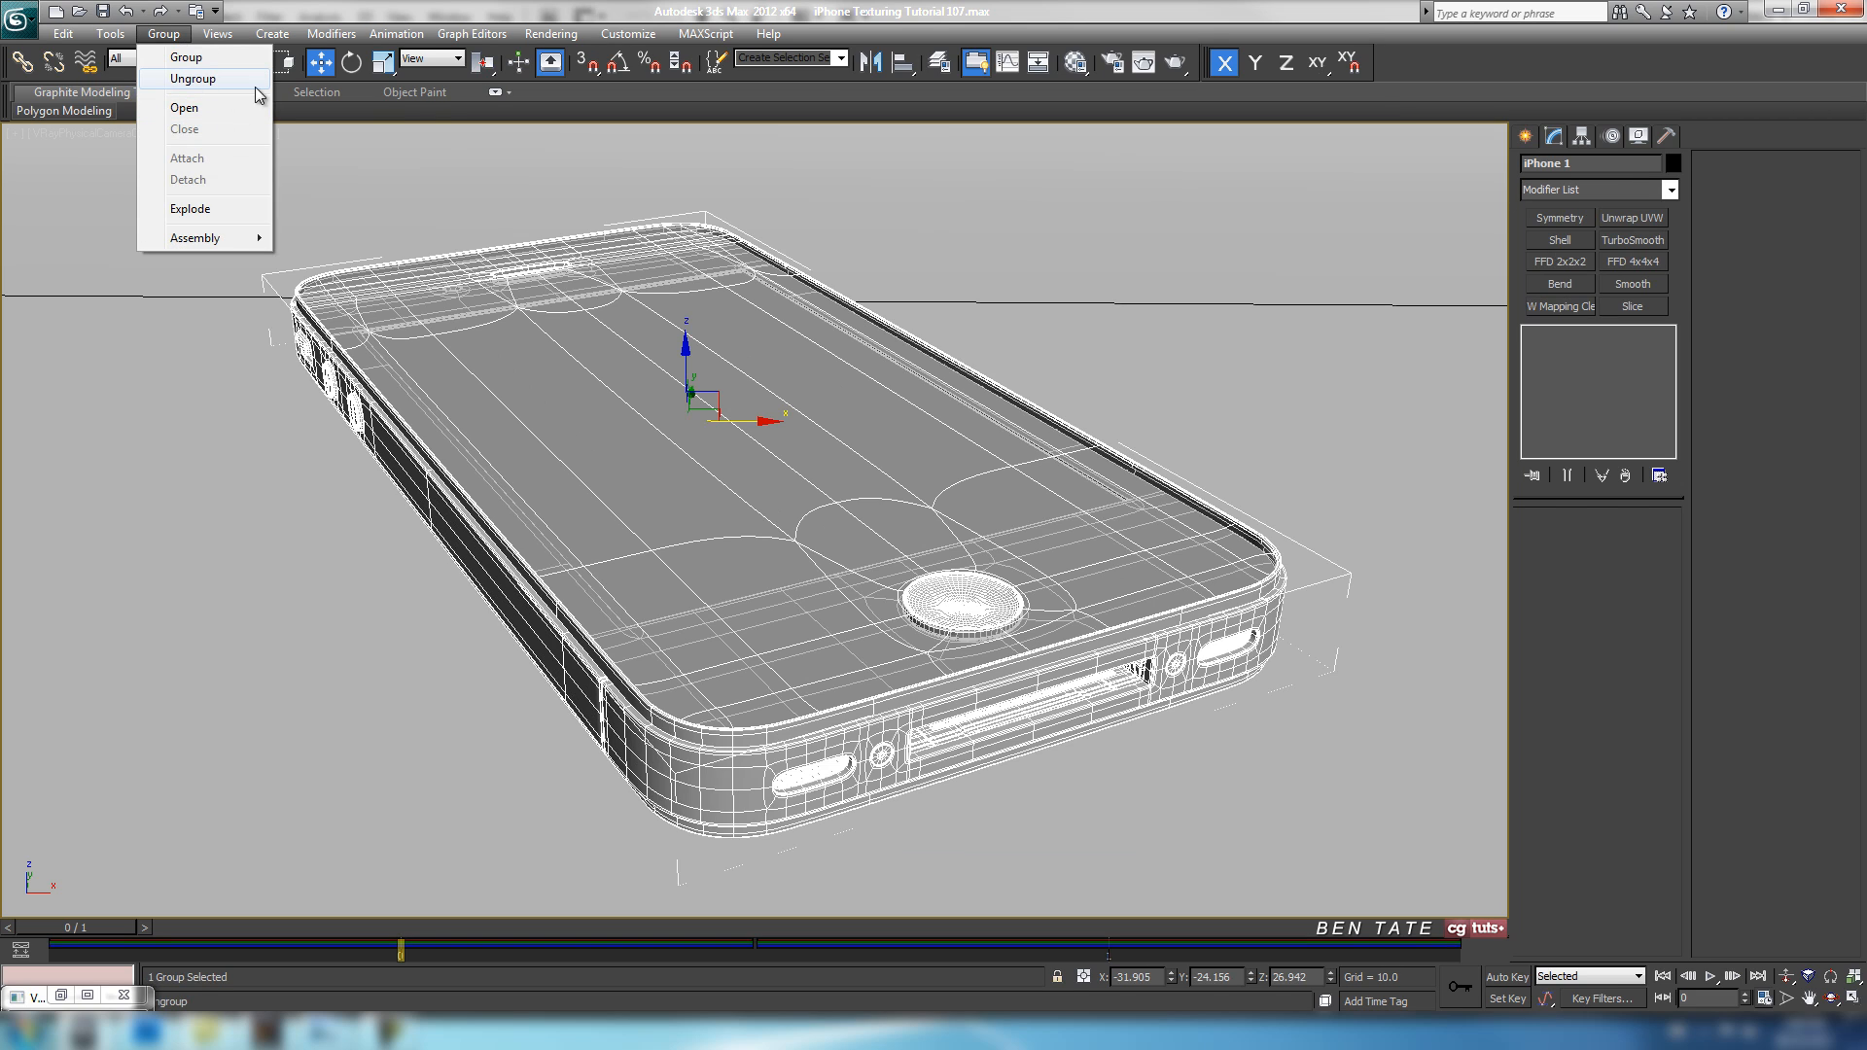
pyautogui.click(206, 108)
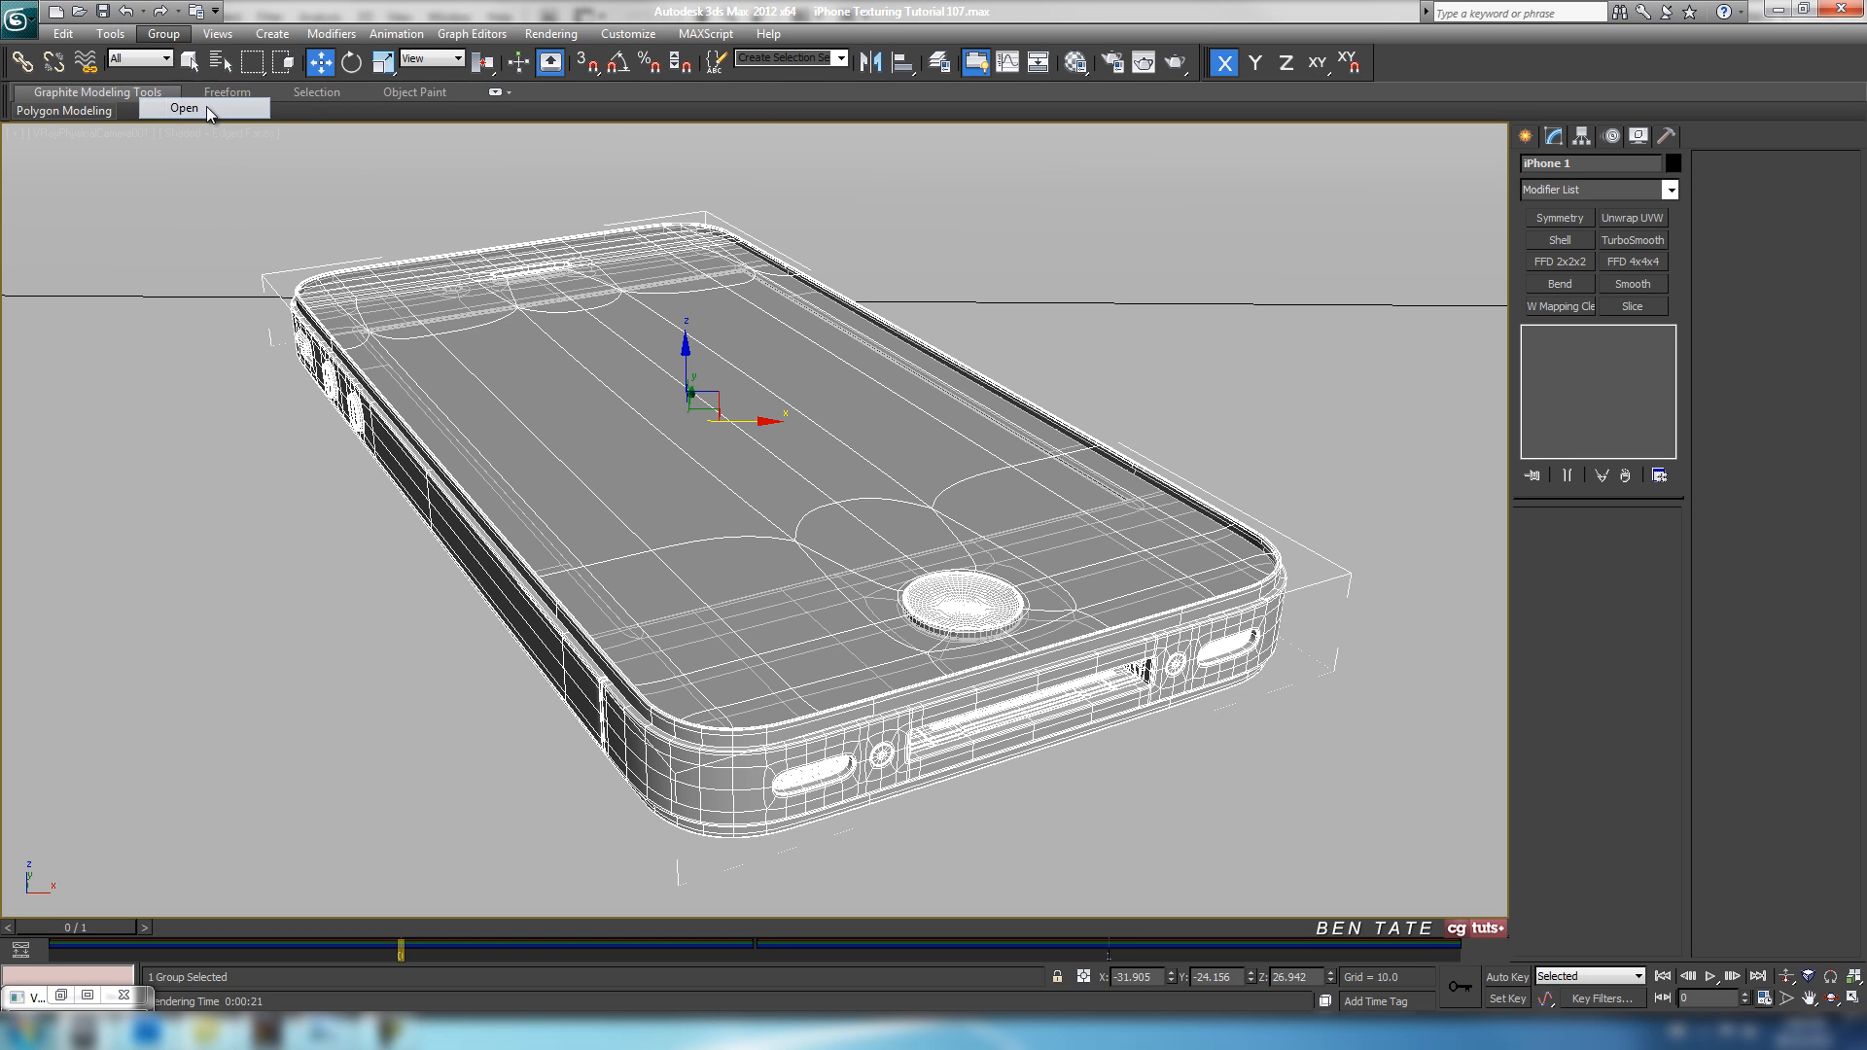
# Find the object named Screen in the scene's object list and select it.
pyautogui.write('h')
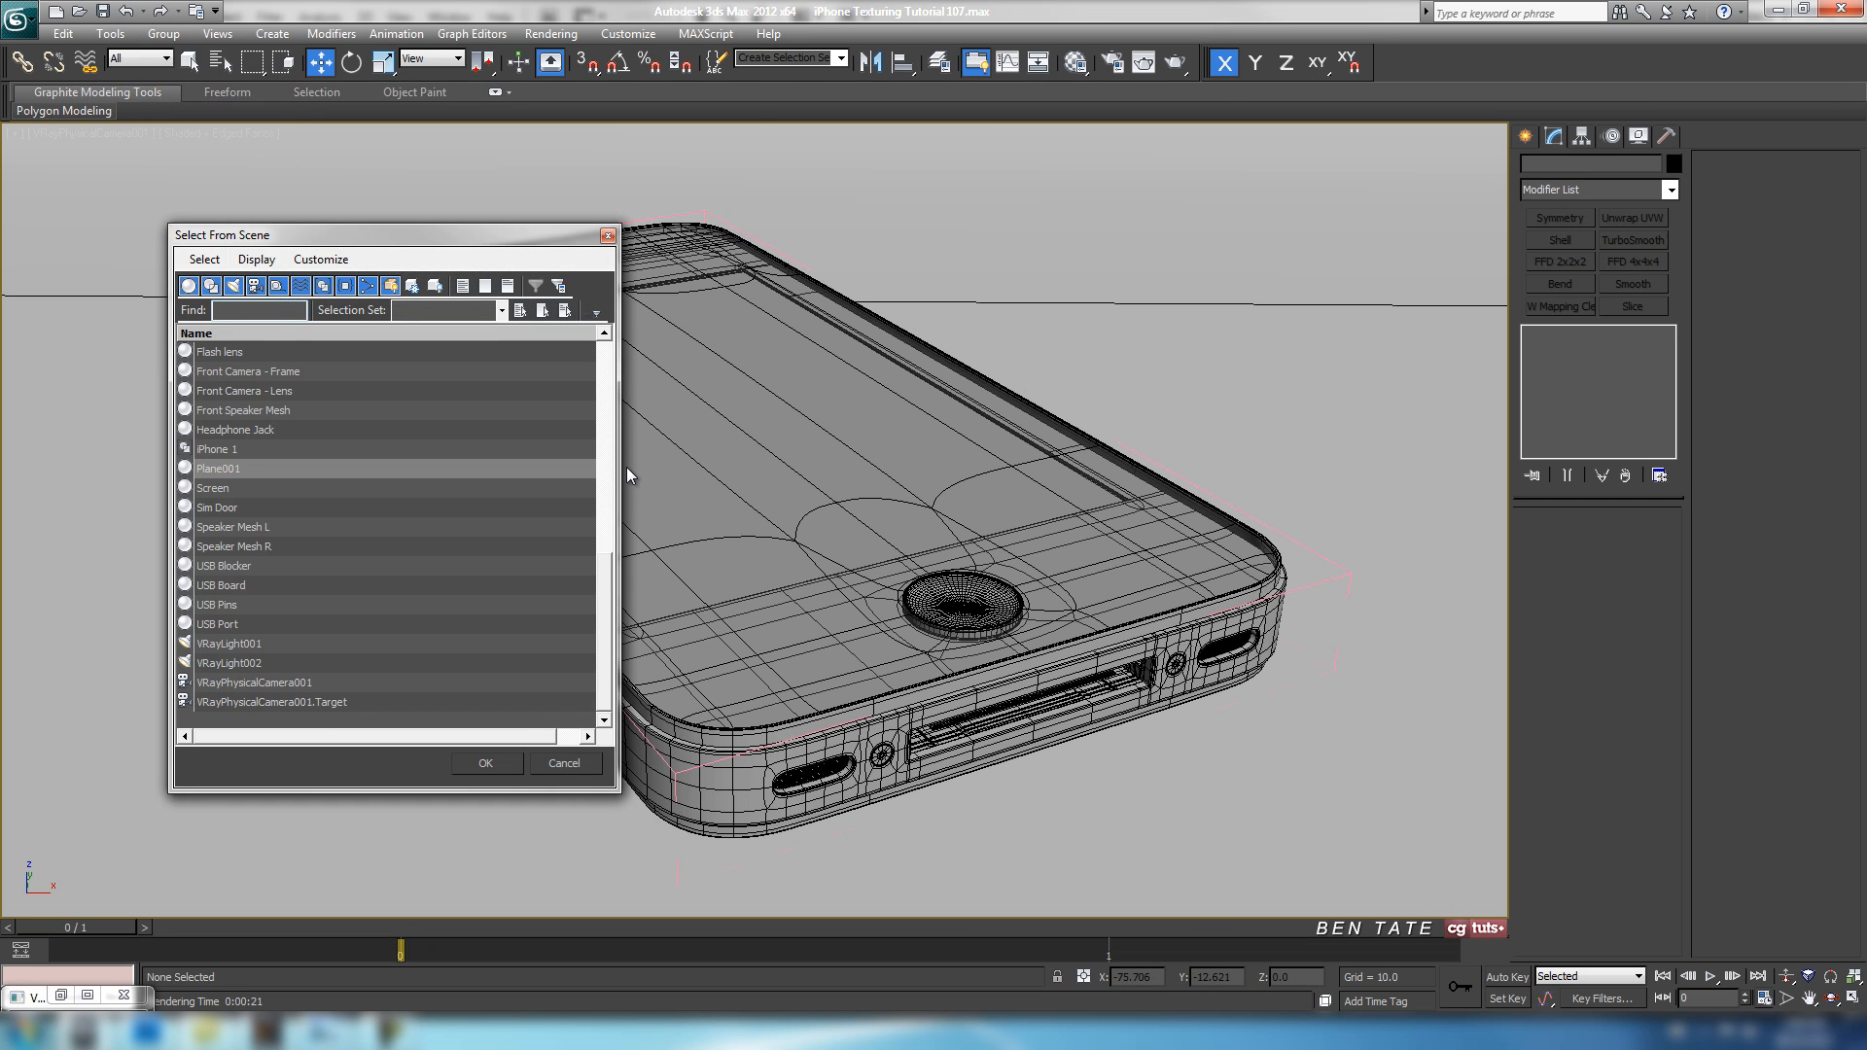
pyautogui.write('scre')
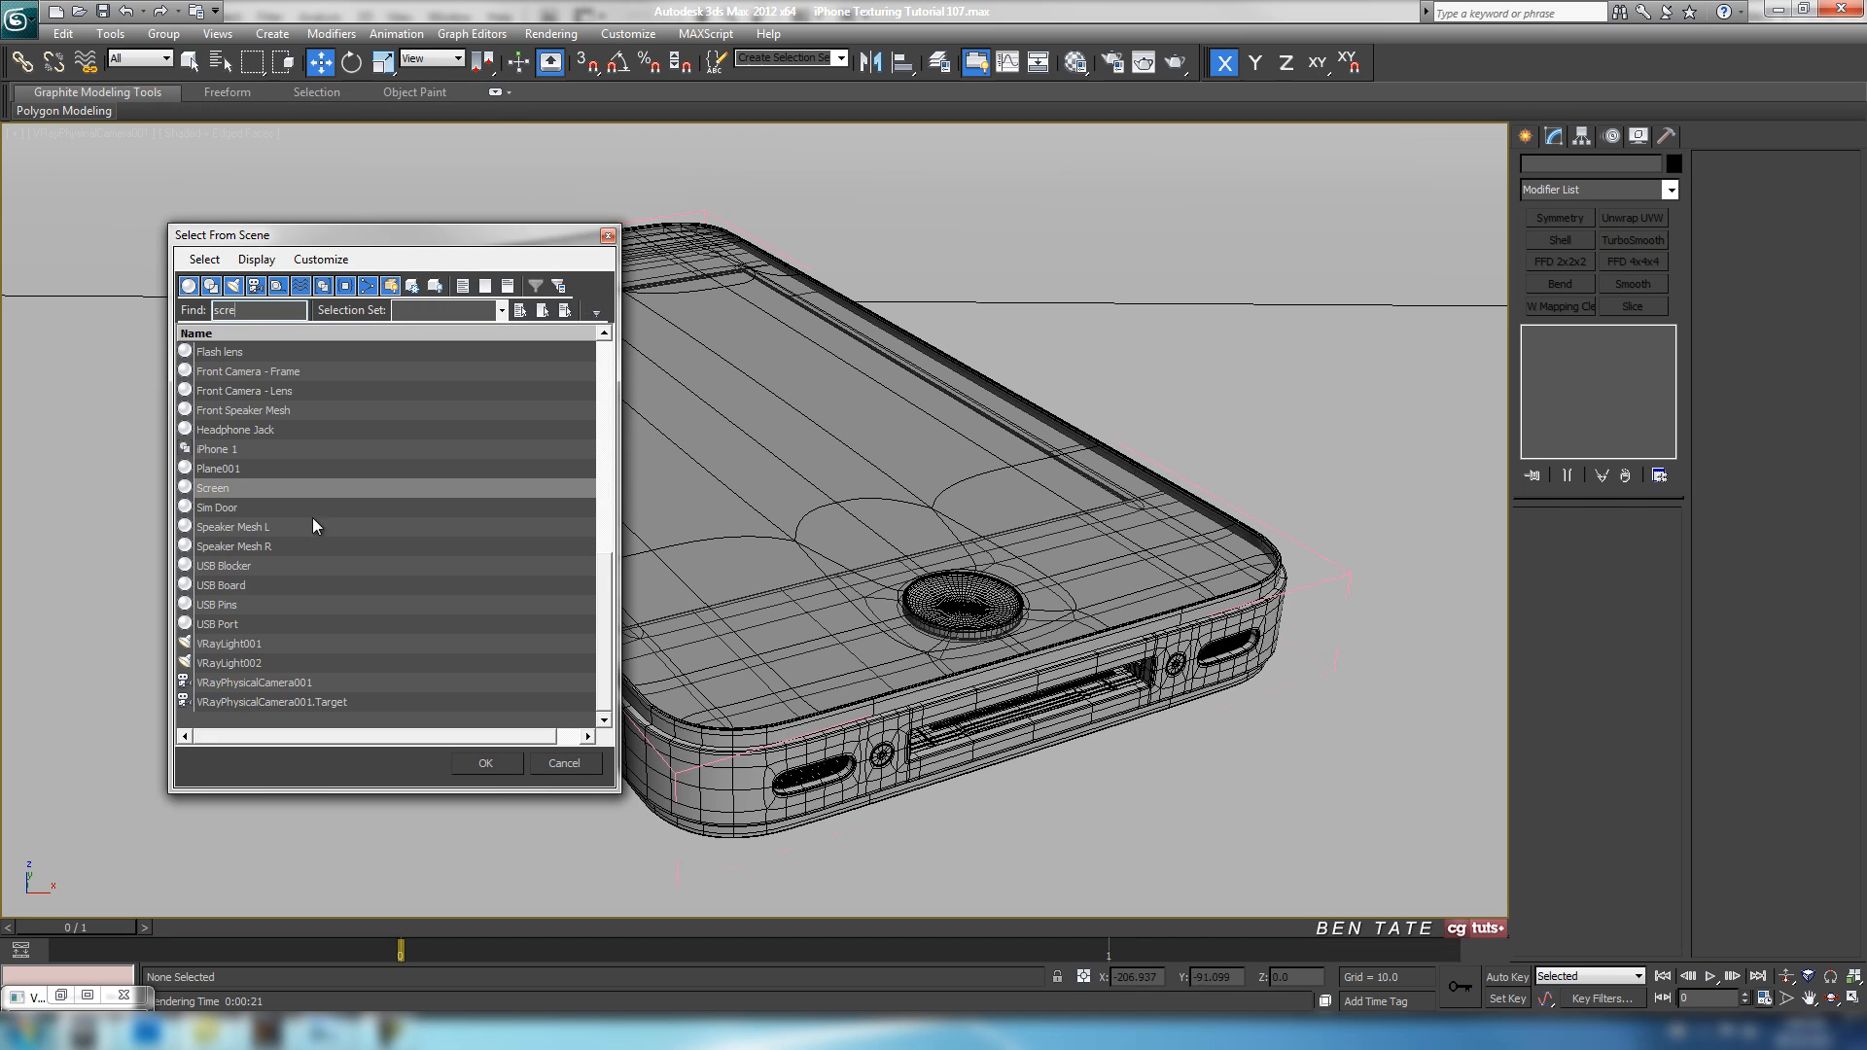
pyautogui.doubleClick(209, 488)
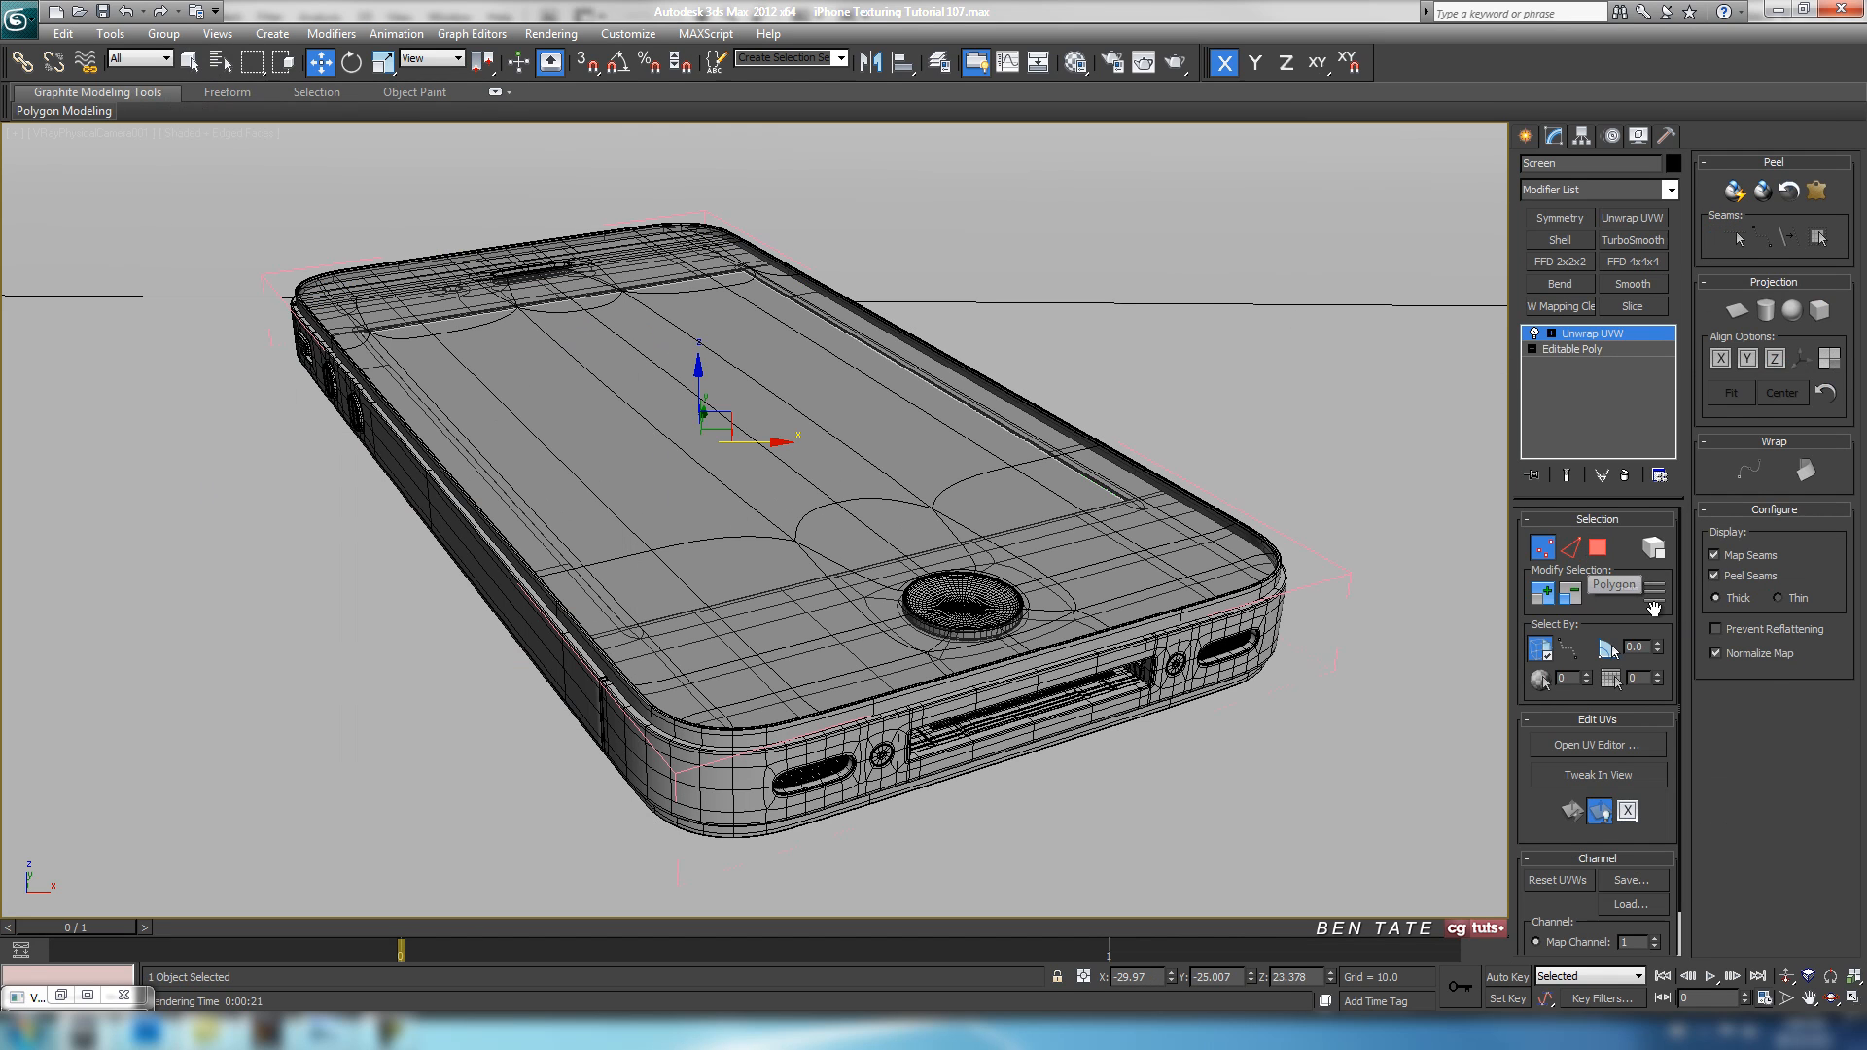
# Open the Screen object's UVs for editing and render a UVW template at 2048 × 2048.
pyautogui.click(1601, 745)
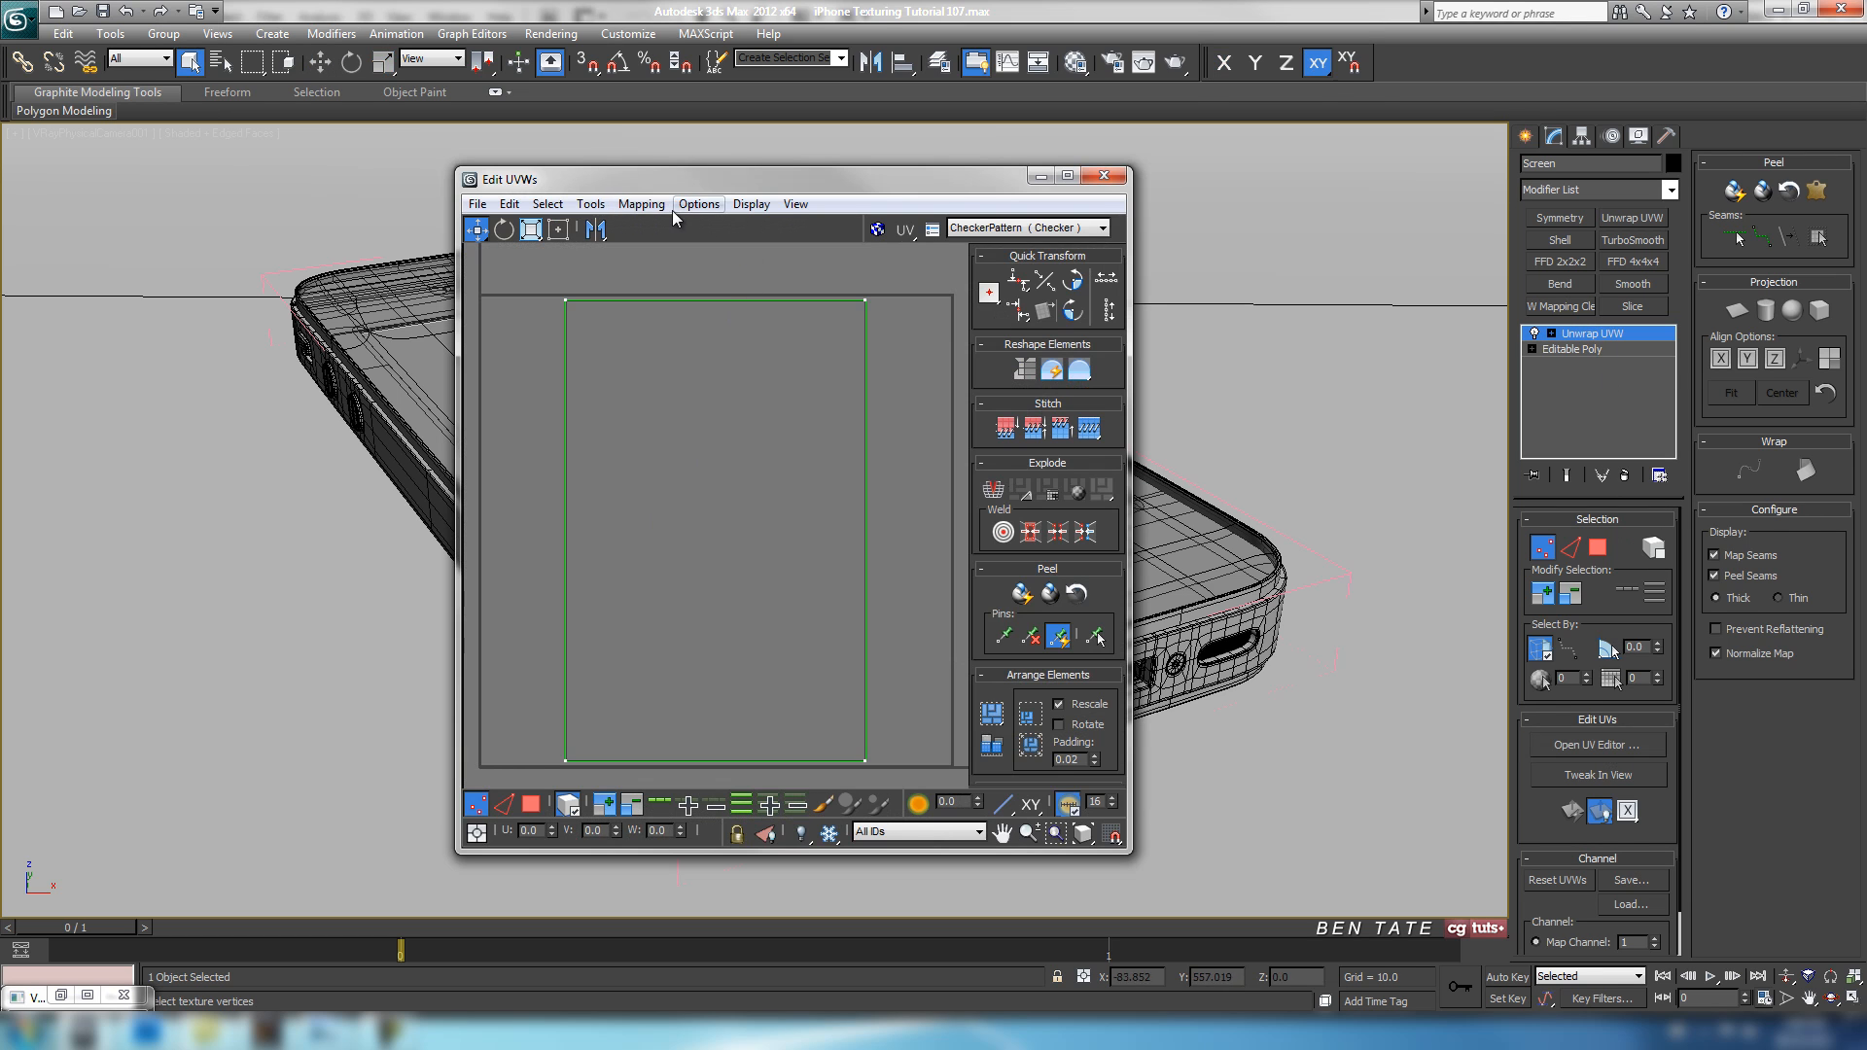
pyautogui.click(591, 203)
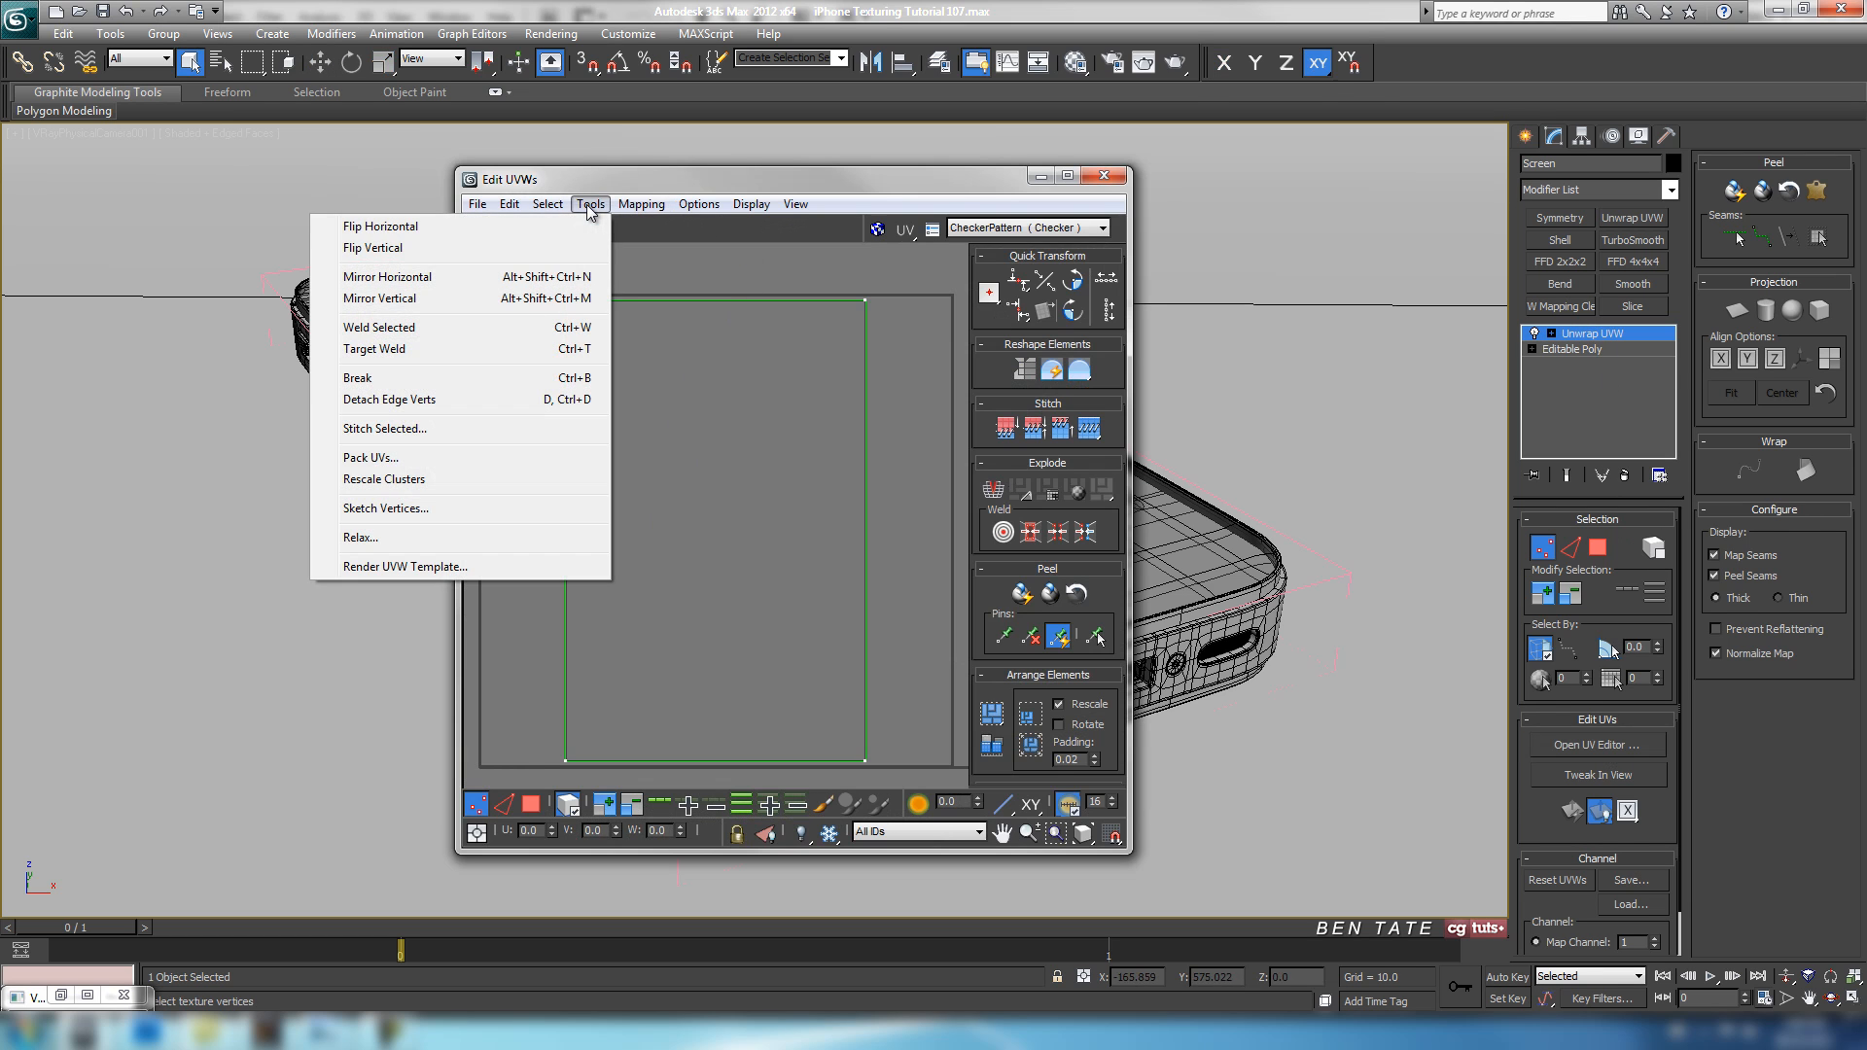
pyautogui.click(488, 567)
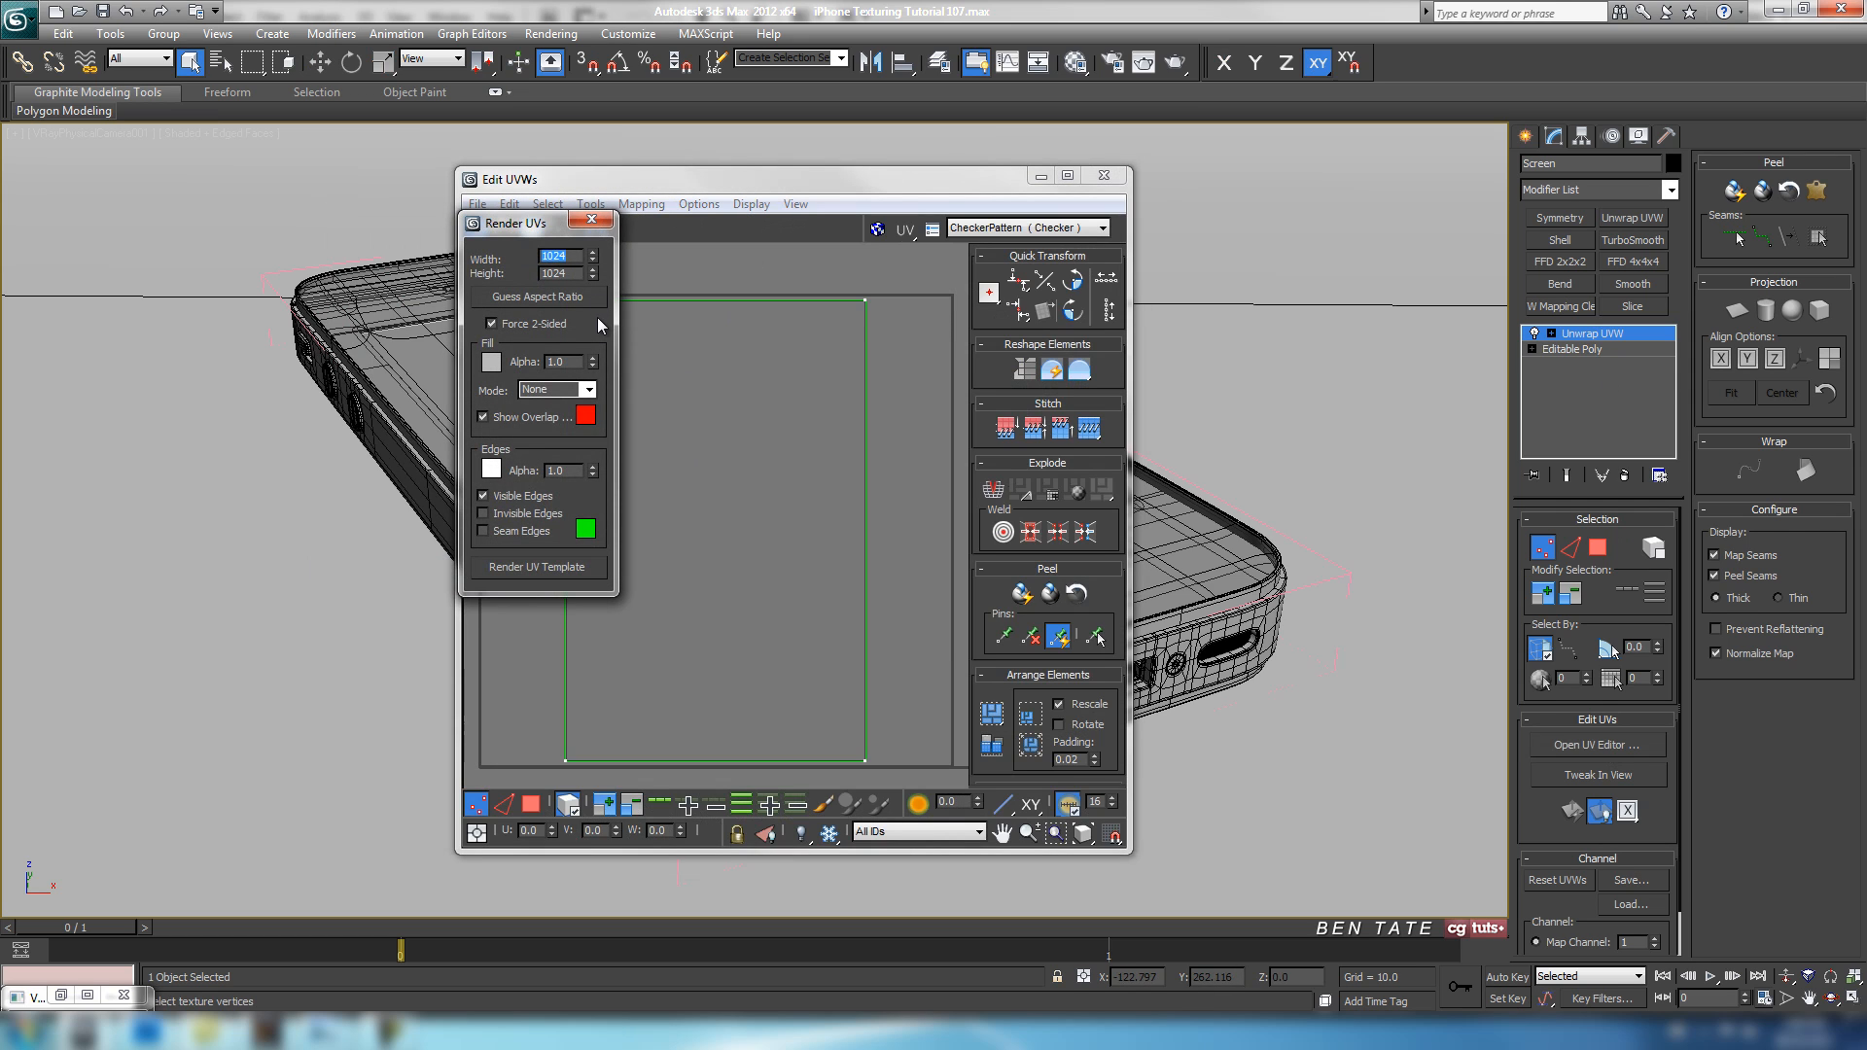
pyautogui.write('2048')
pyautogui.click(541, 572)
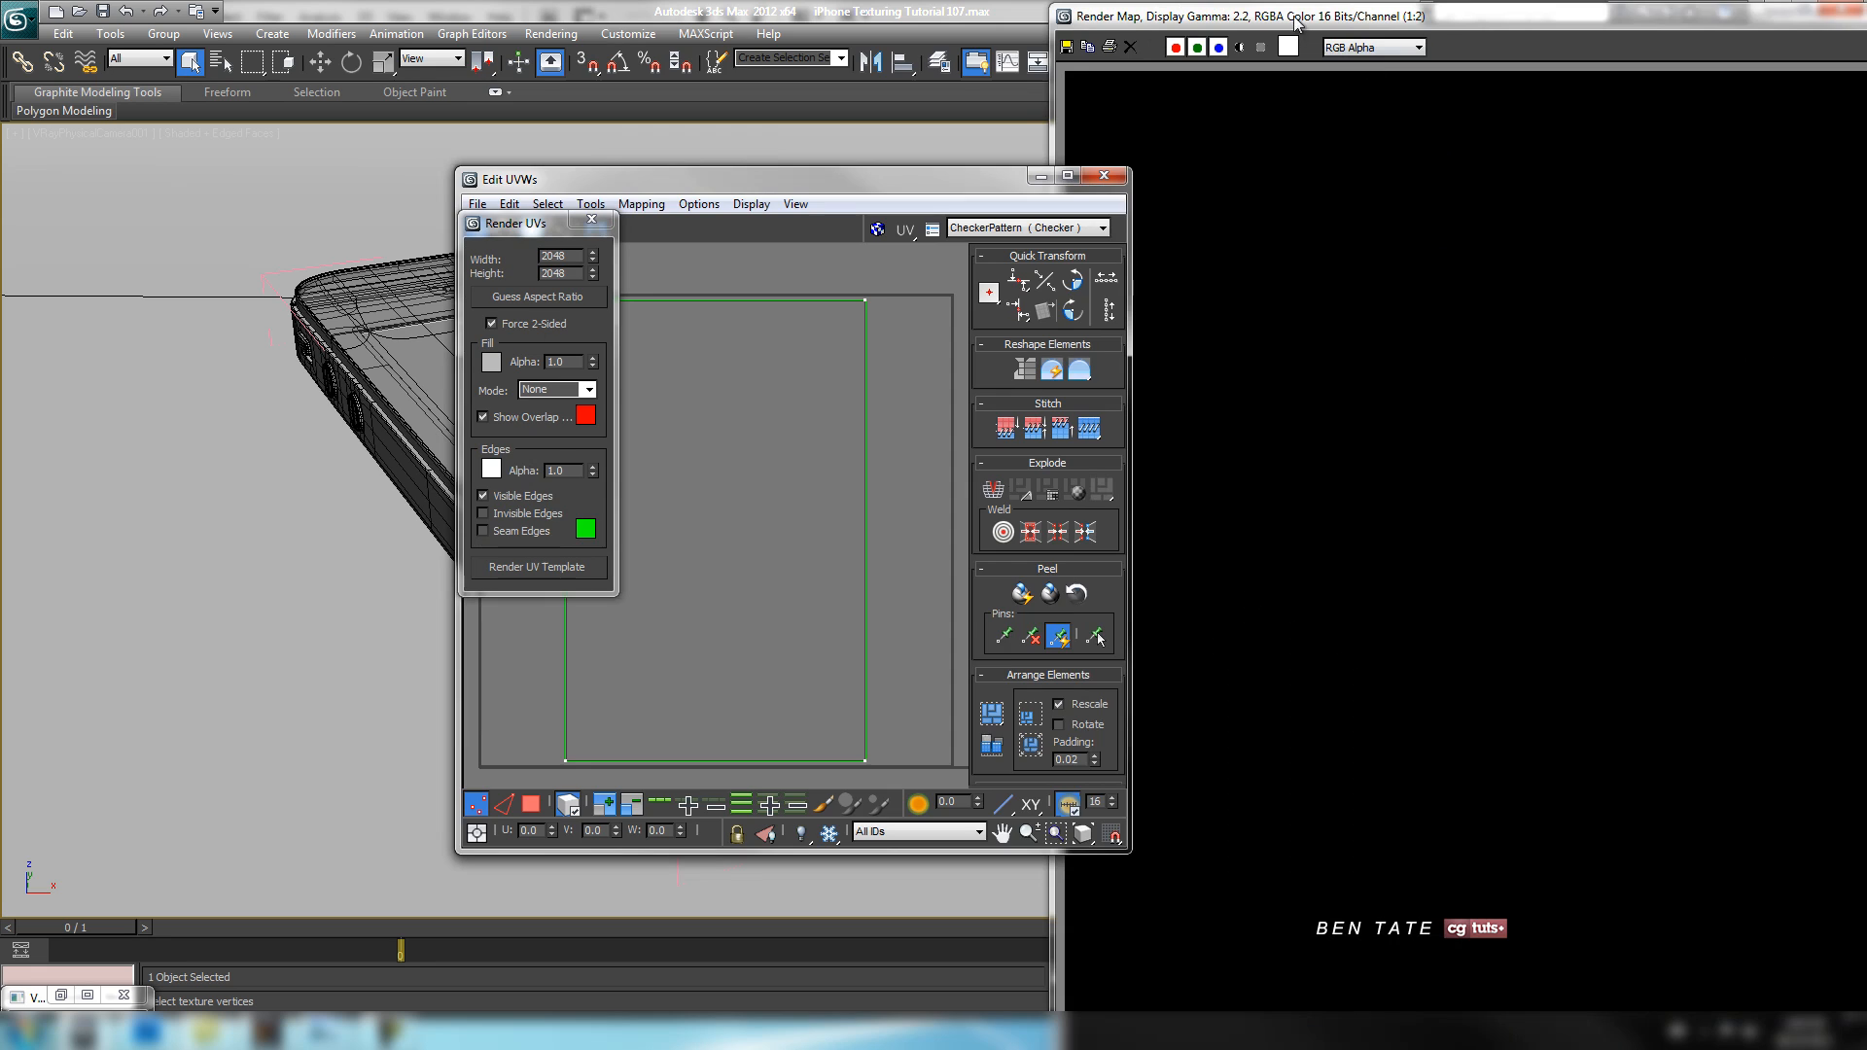
# Start saving the rendered UV template and create a folder named Maps inside iPhone Textures.
pyautogui.moveTo(1299, 15); pyautogui.dragTo(617, 39)
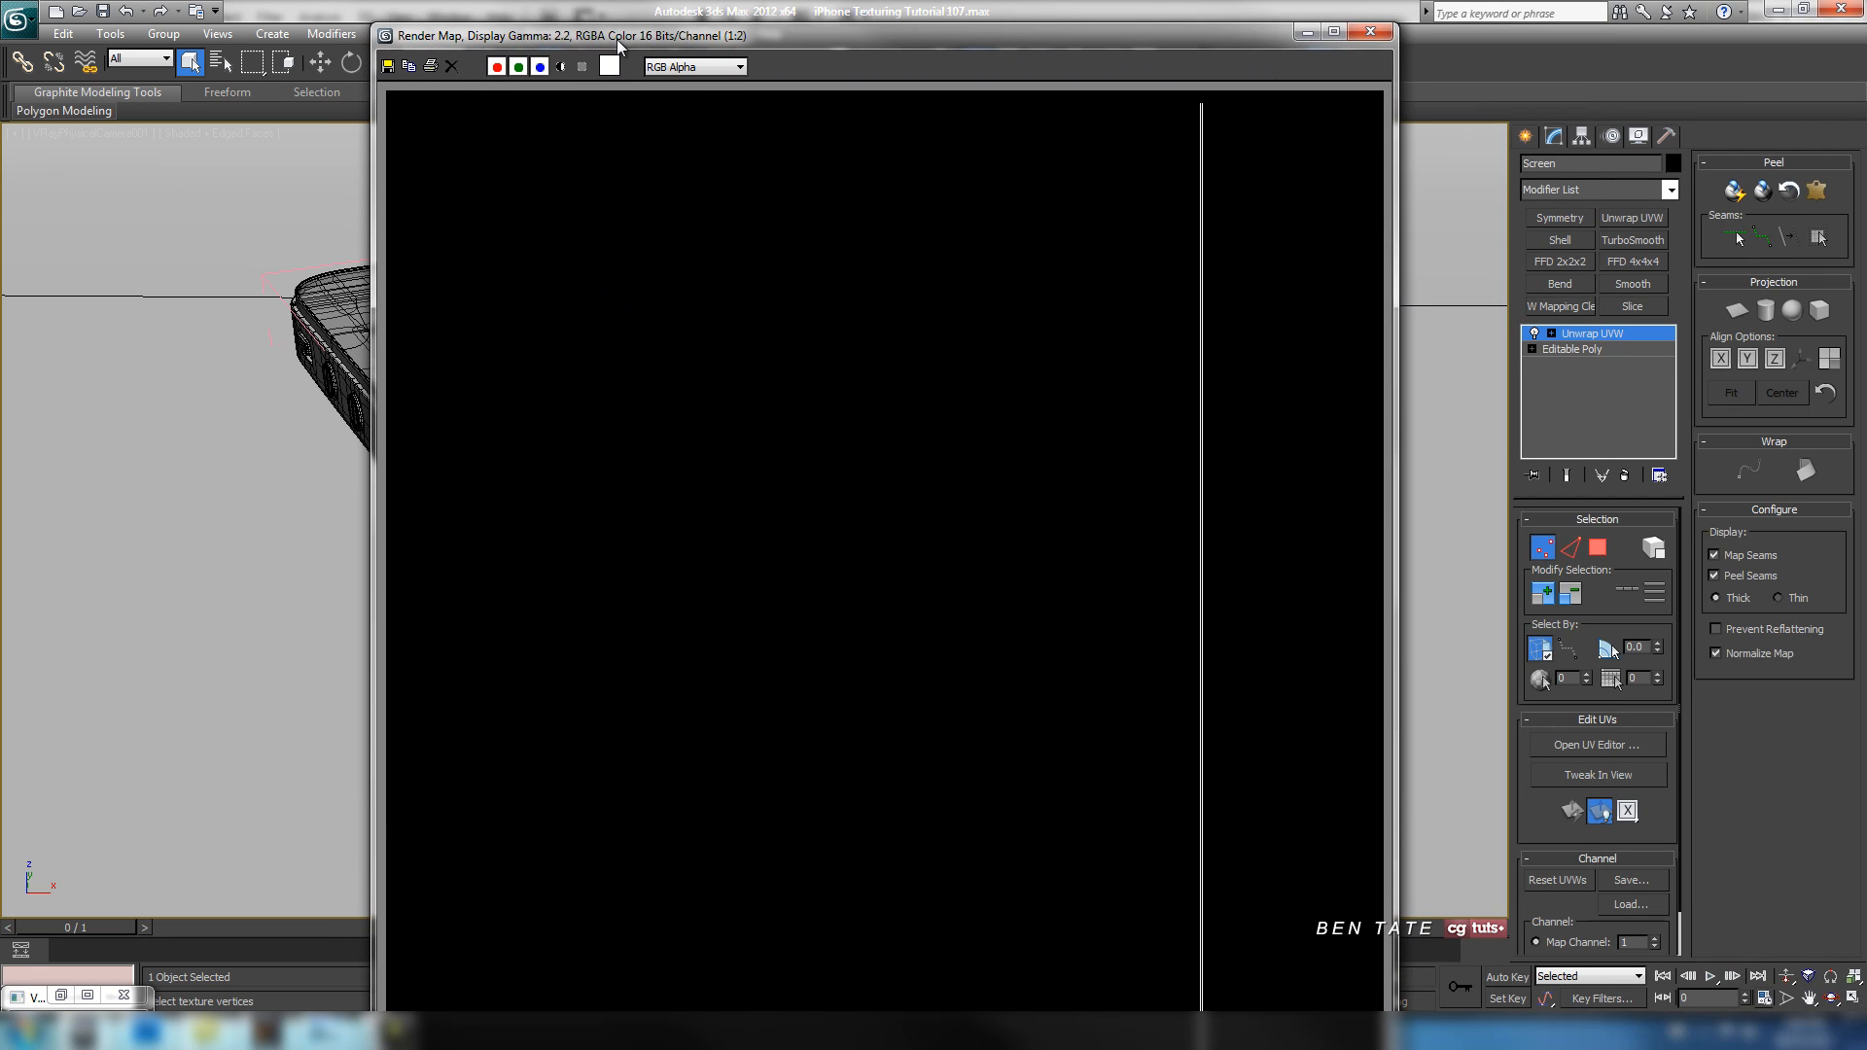
pyautogui.click(388, 66)
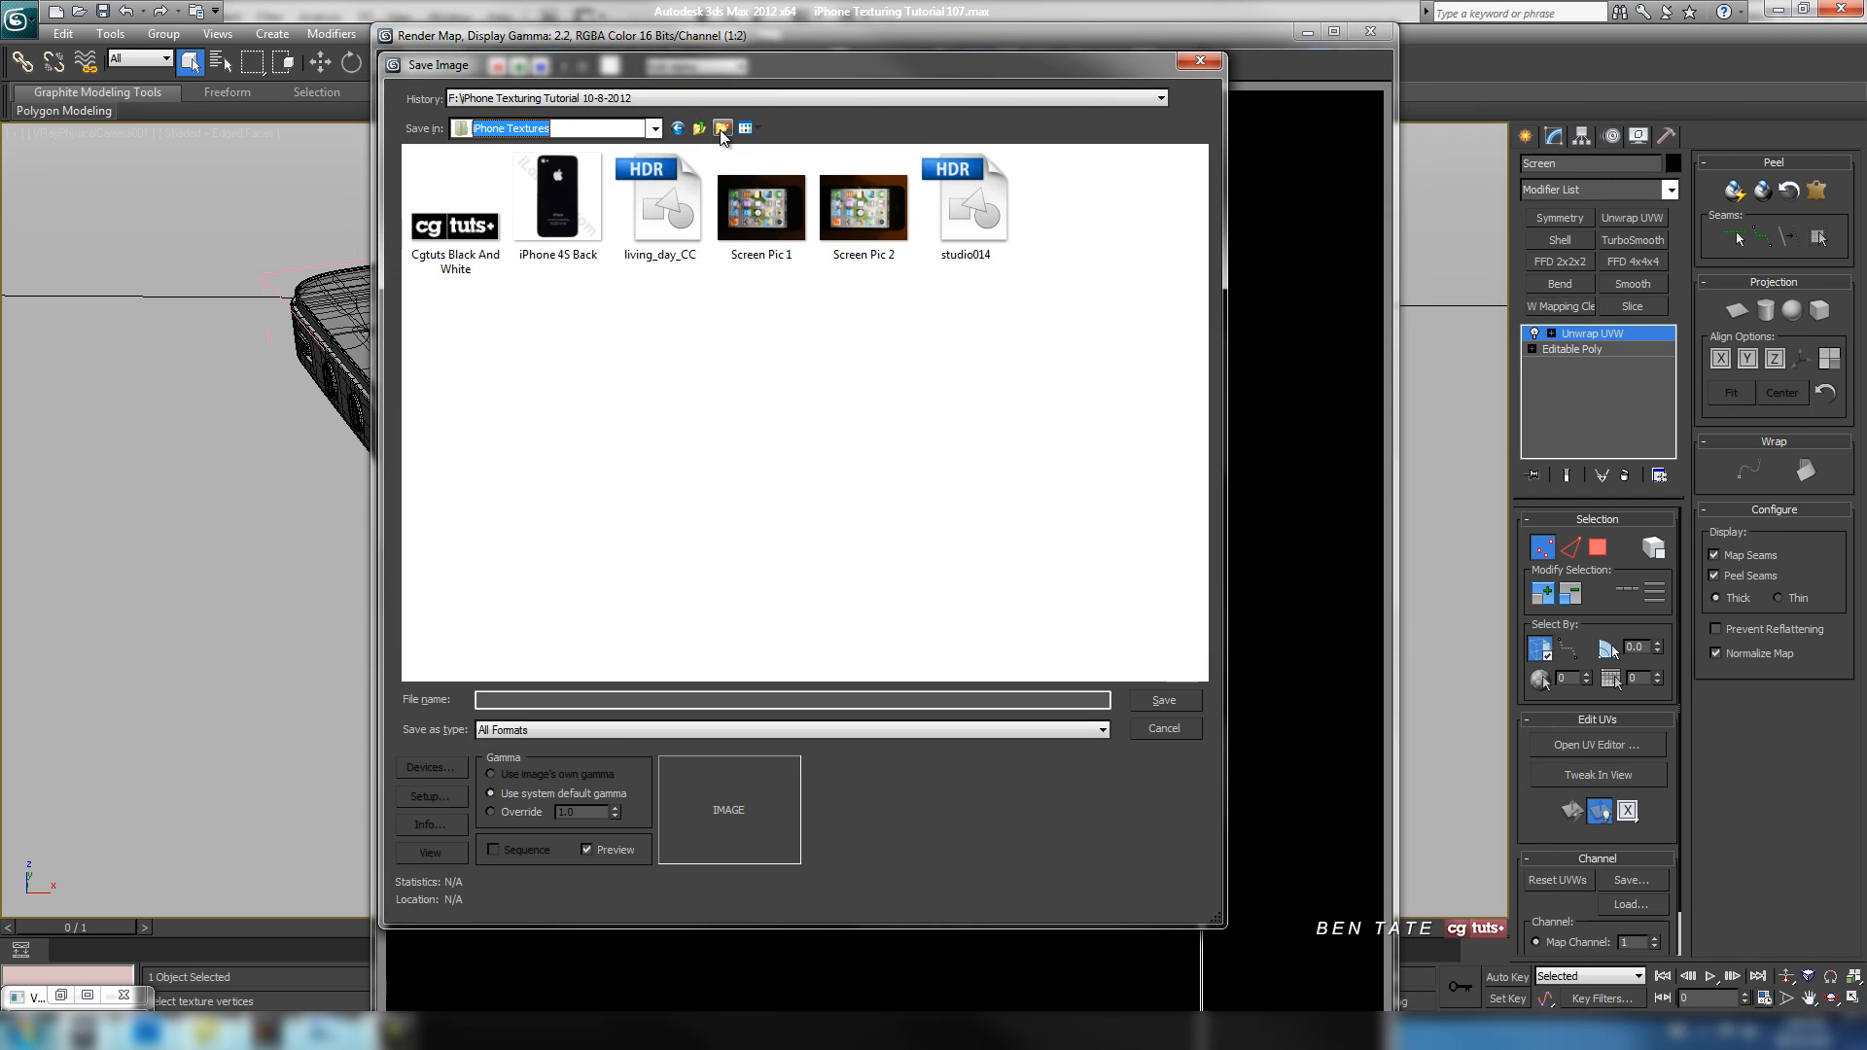
pyautogui.click(722, 128)
pyautogui.write('M')
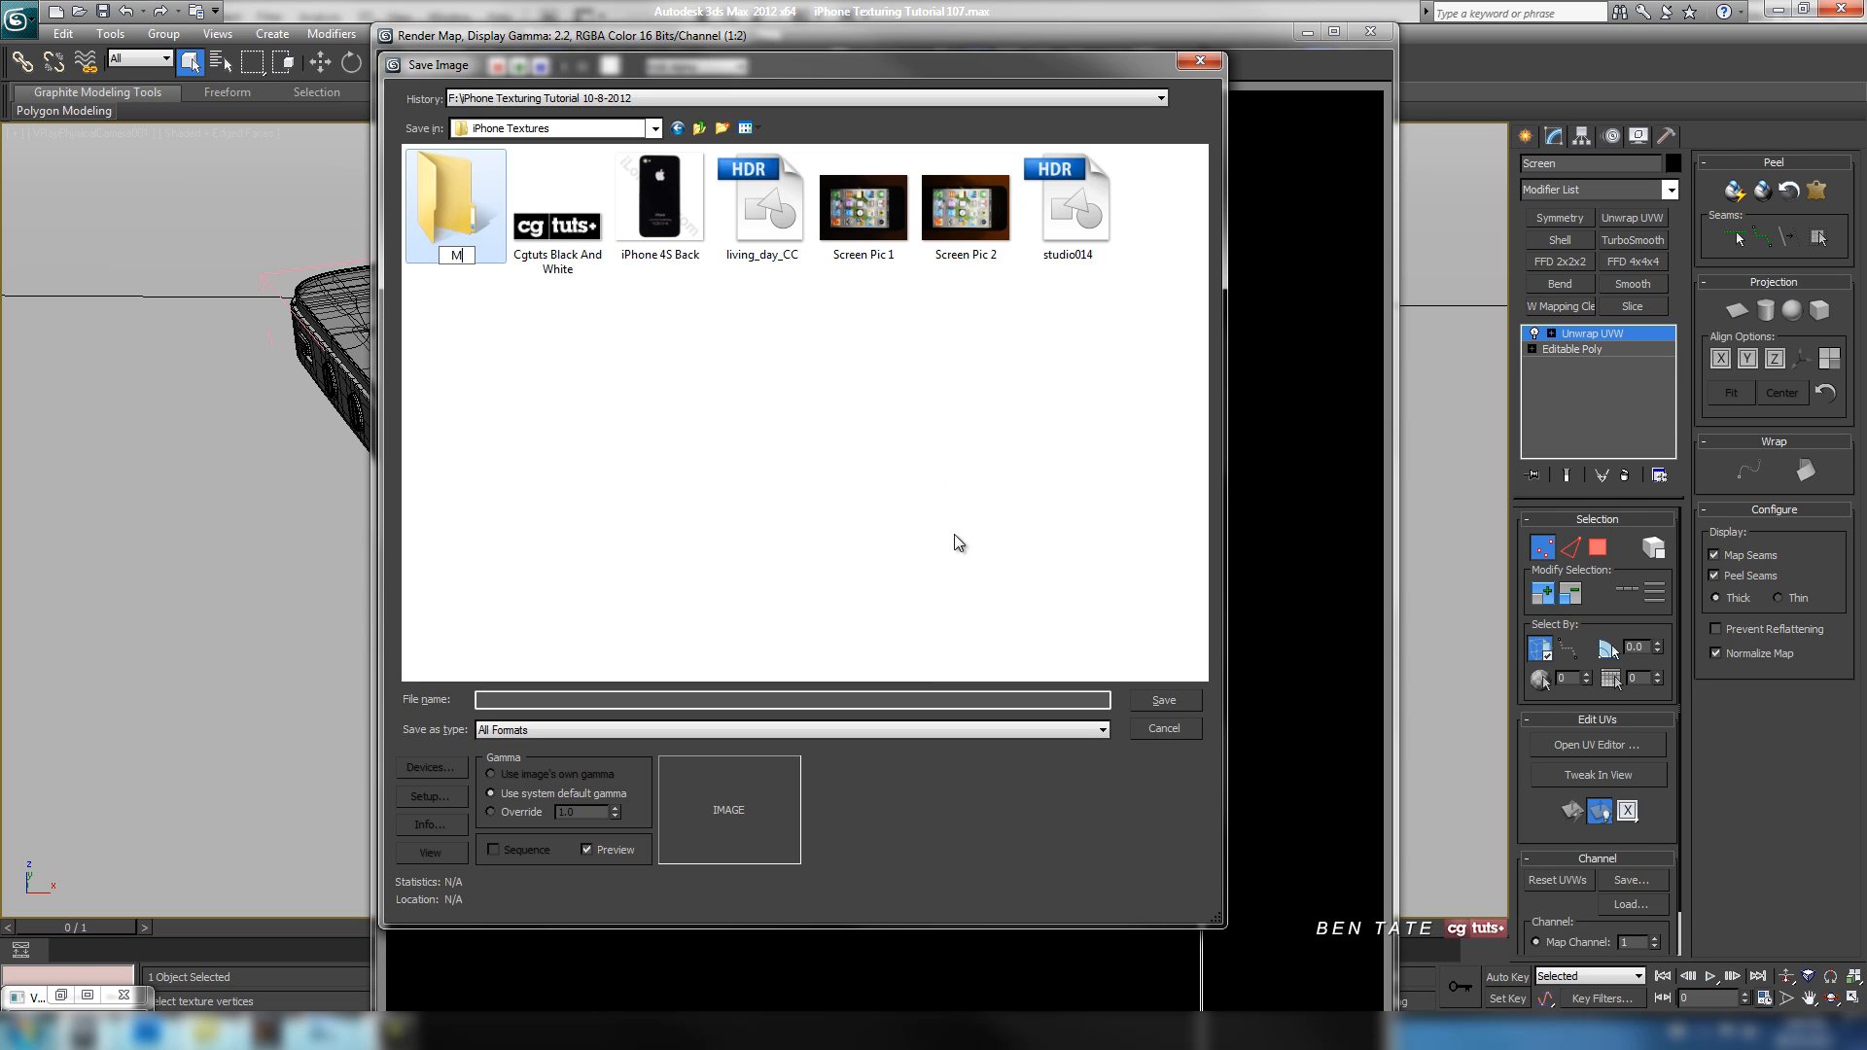
pyautogui.write('aps')
pyautogui.press('Return')
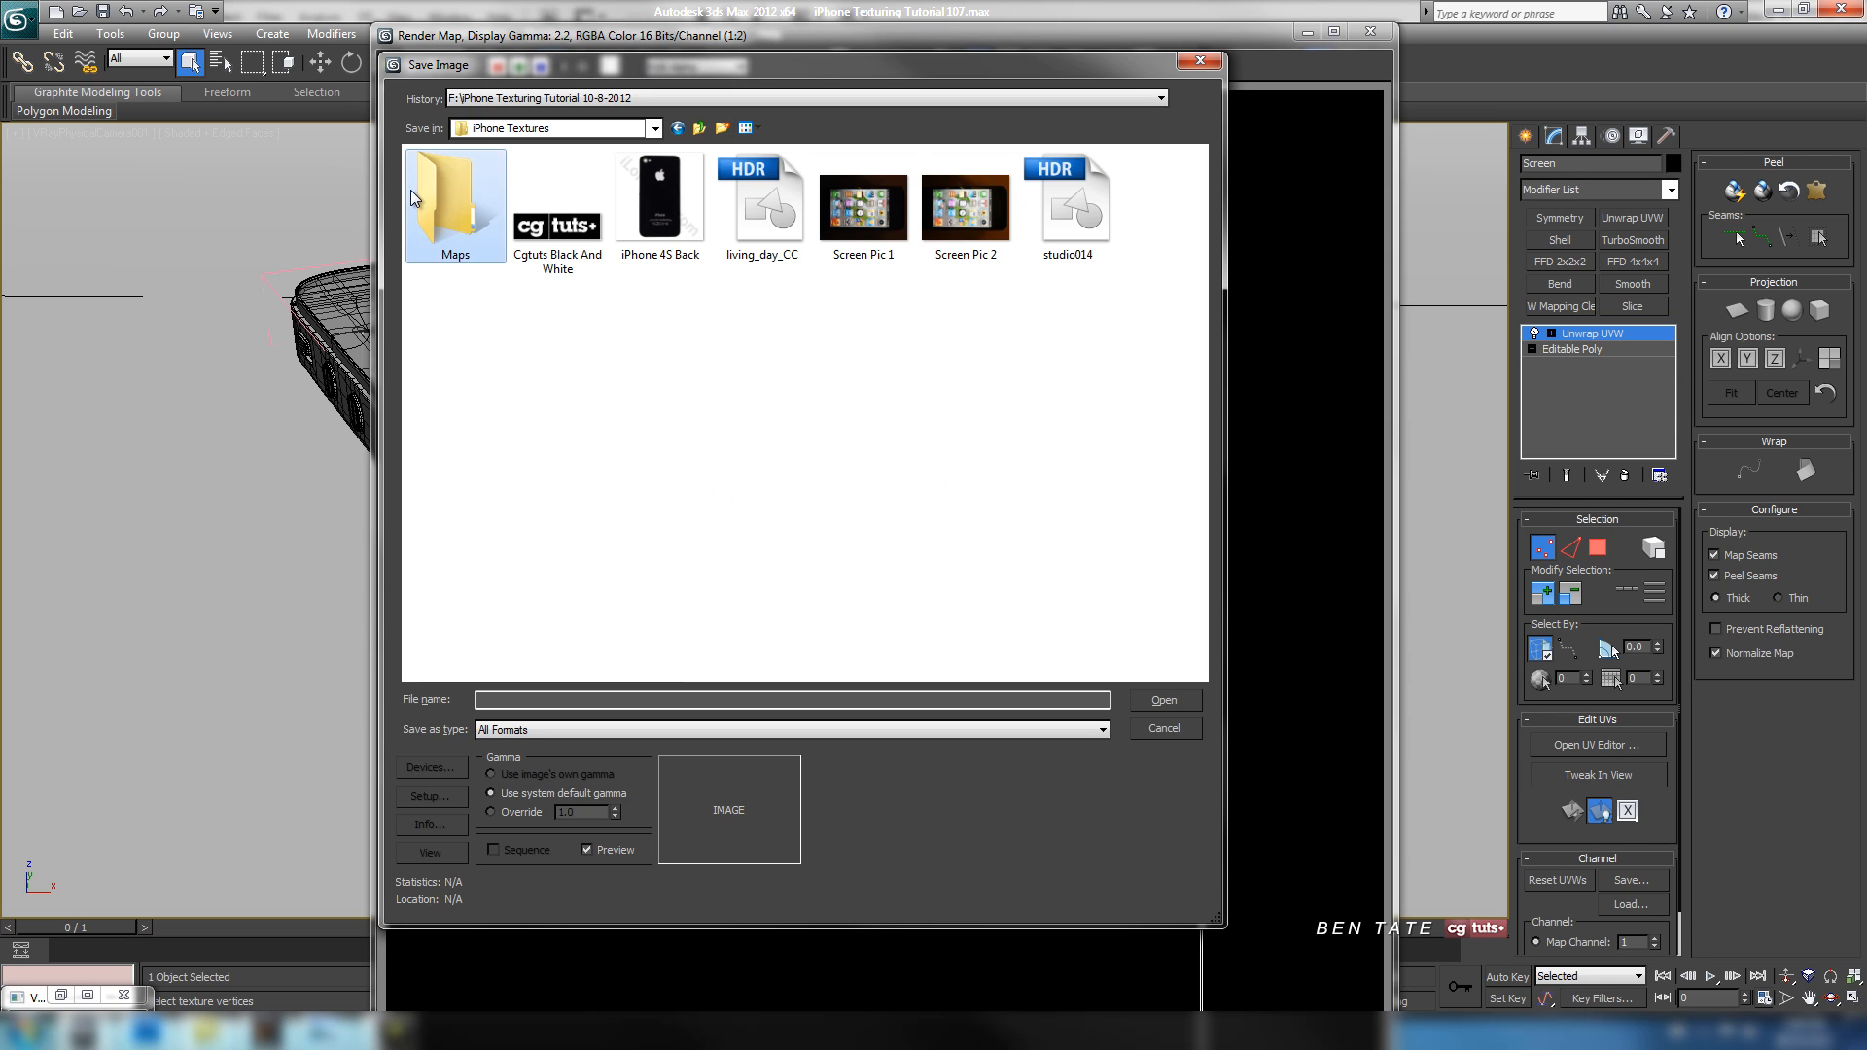
# Save the UV template into the Maps folder as a JPEG named Screen Guide, accepting the quality setting of 100.
pyautogui.doubleClick(453, 197)
pyautogui.click(564, 729)
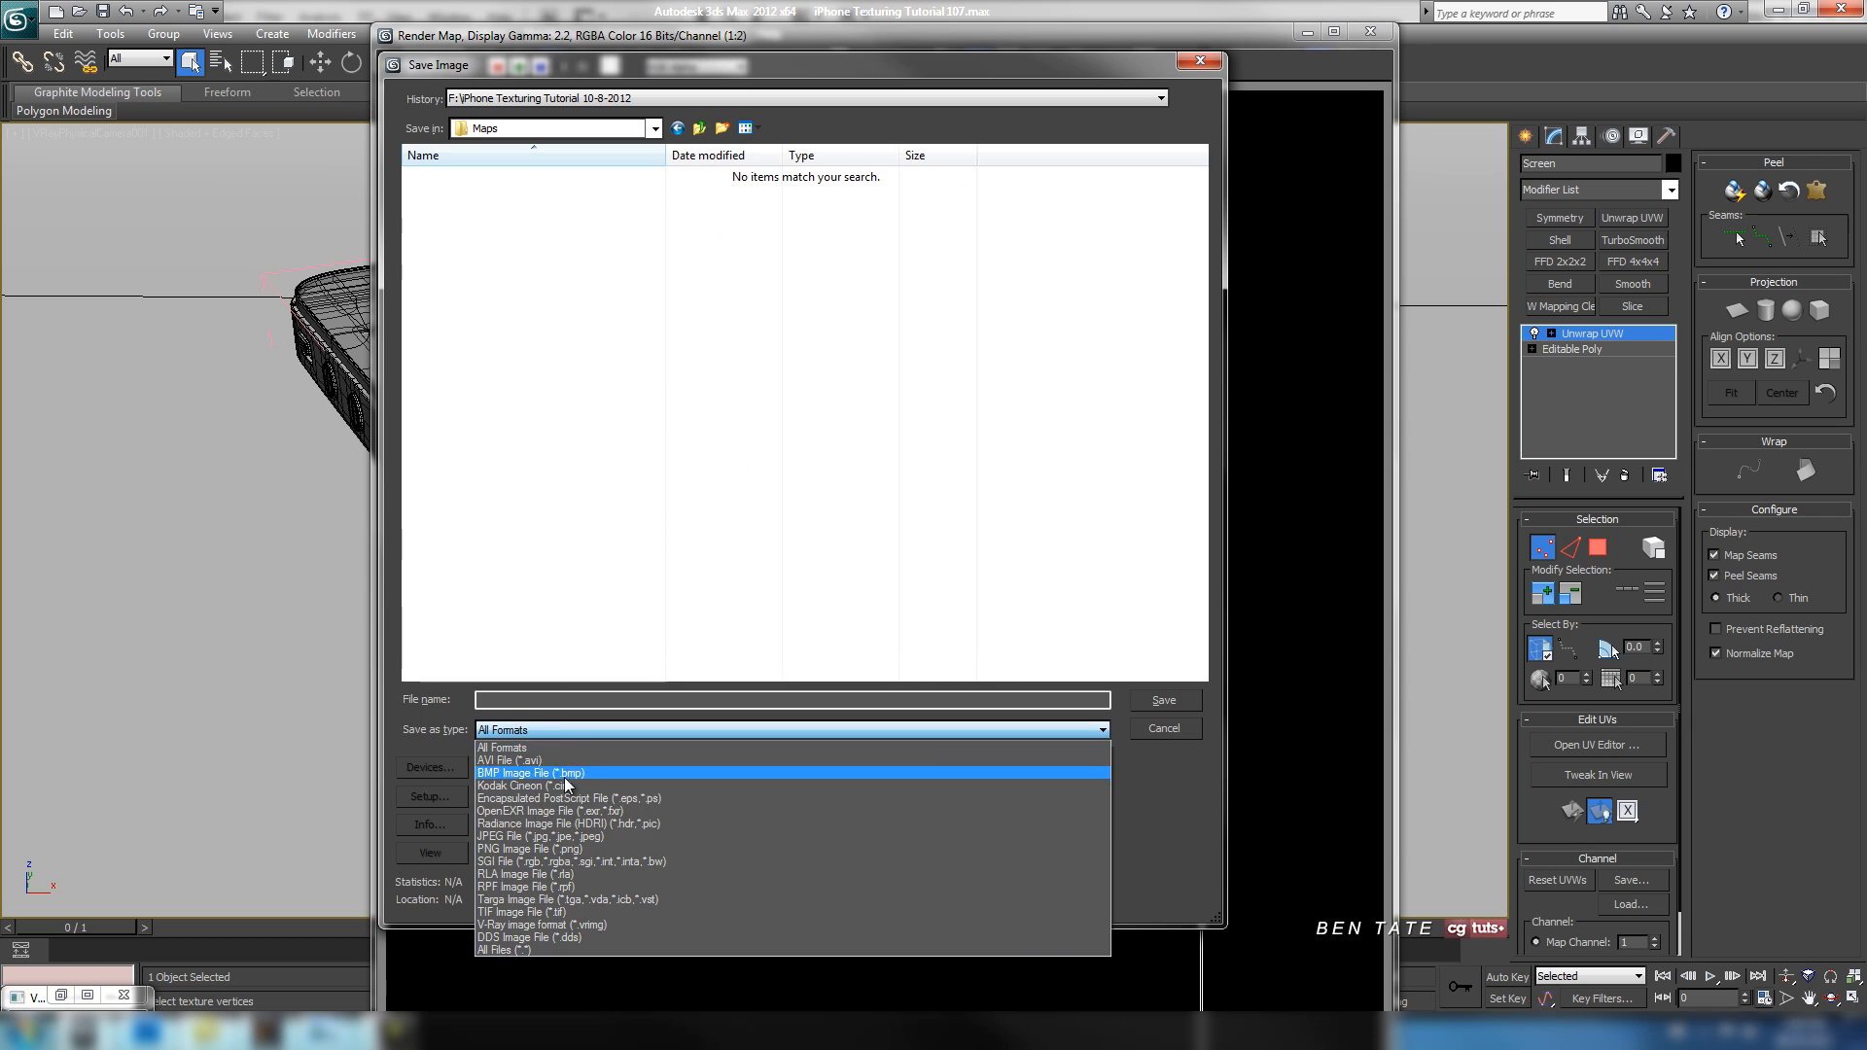
pyautogui.click(558, 839)
pyautogui.click(527, 699)
pyautogui.write('S')
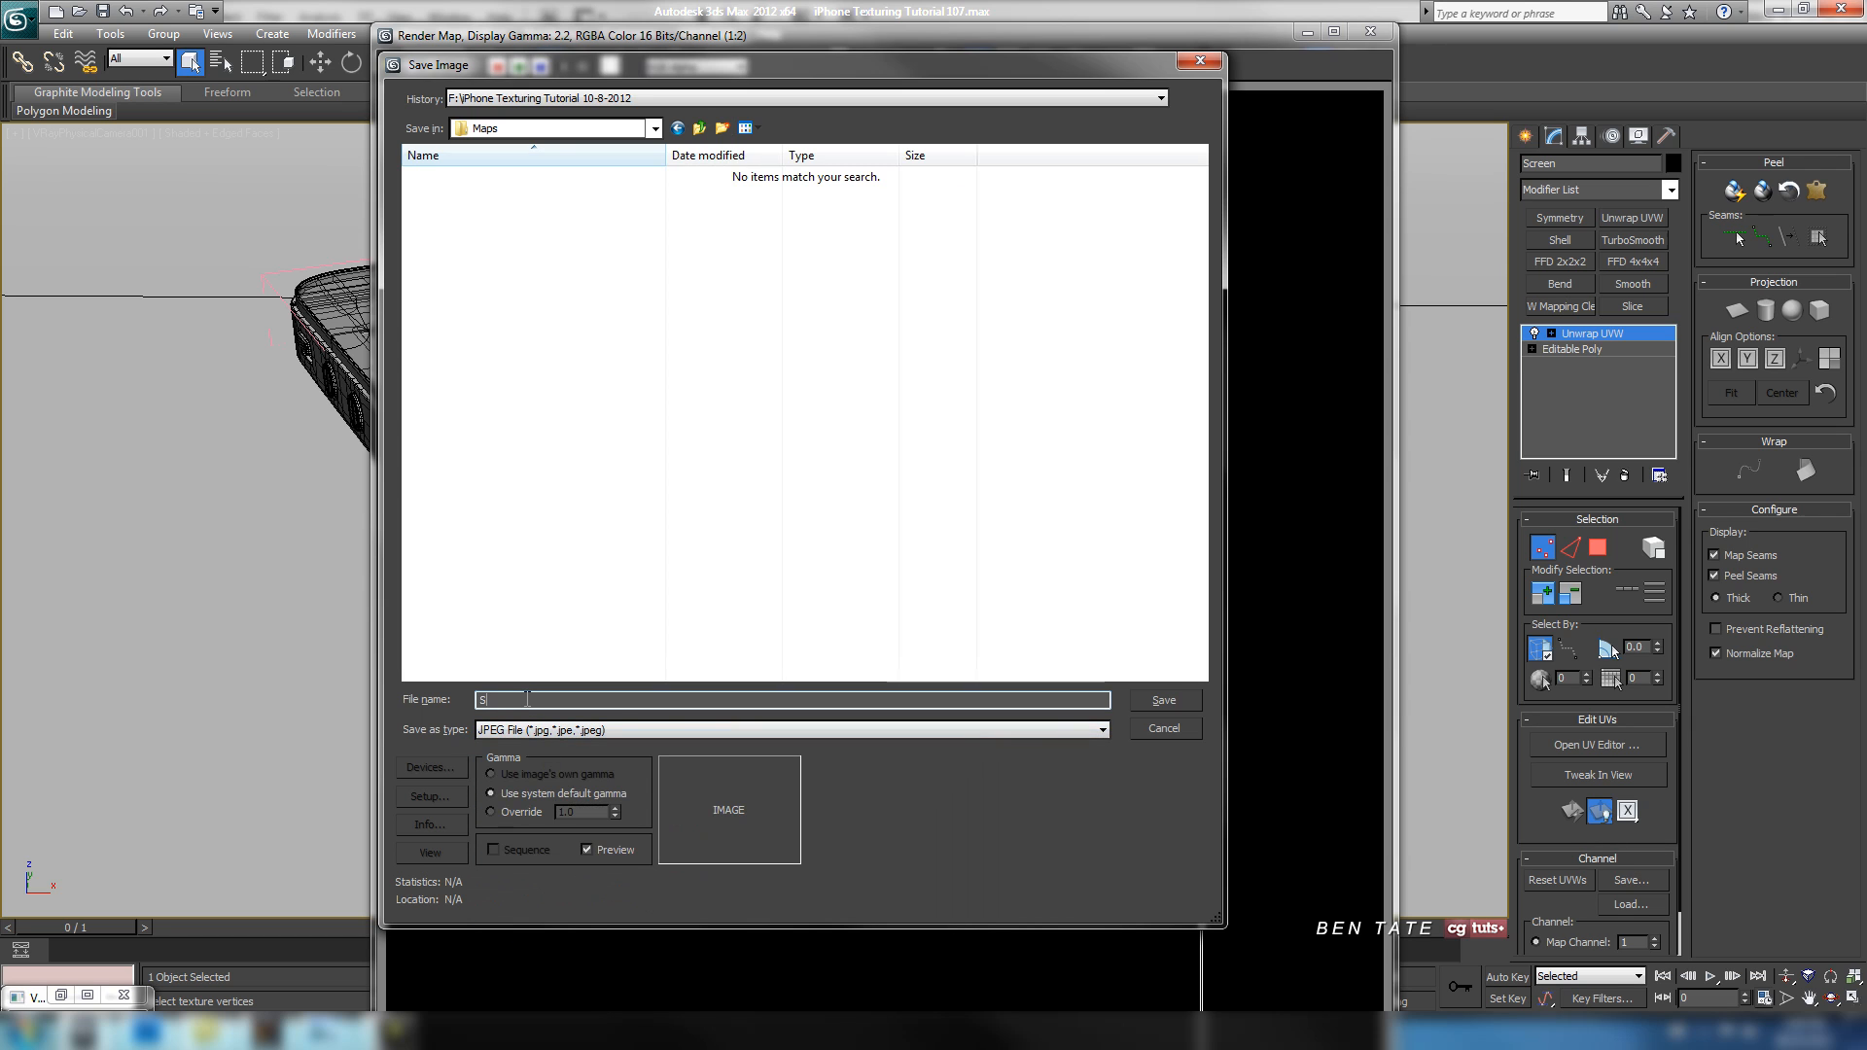
pyautogui.write('creen Guide')
pyautogui.click(1173, 702)
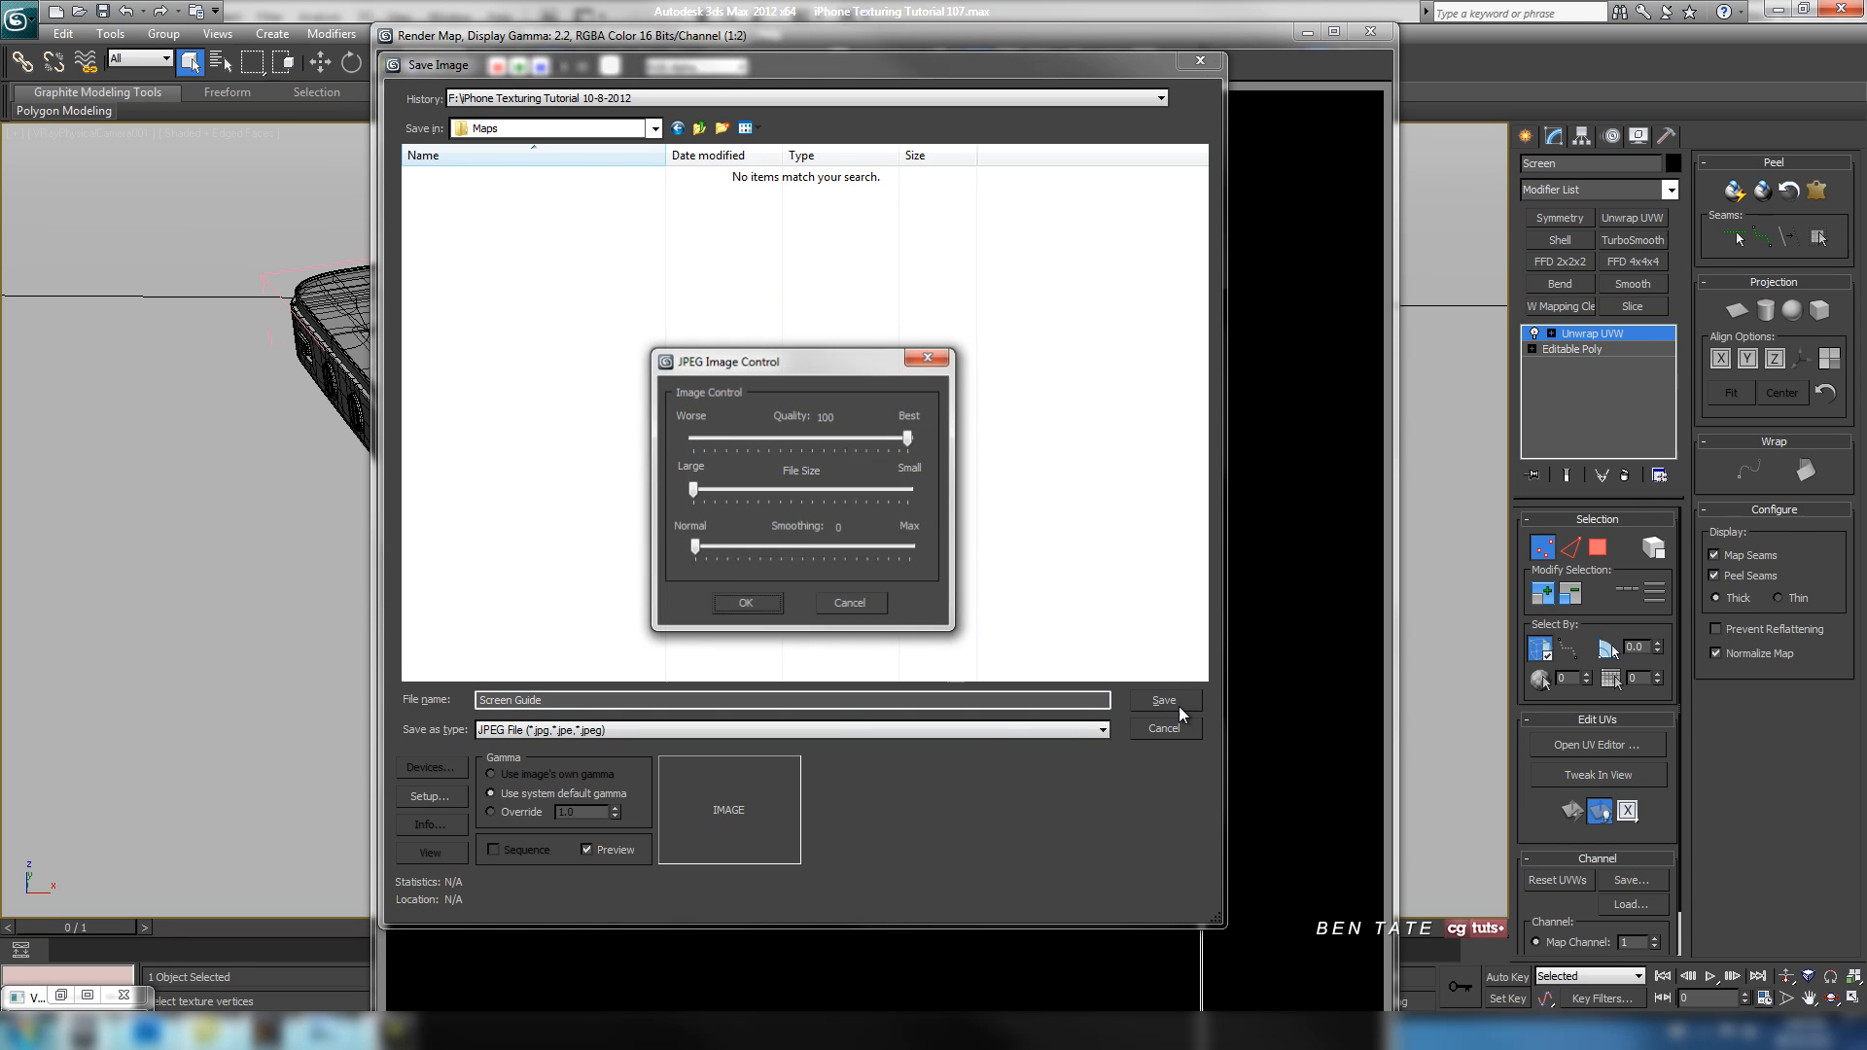
pyautogui.click(745, 593)
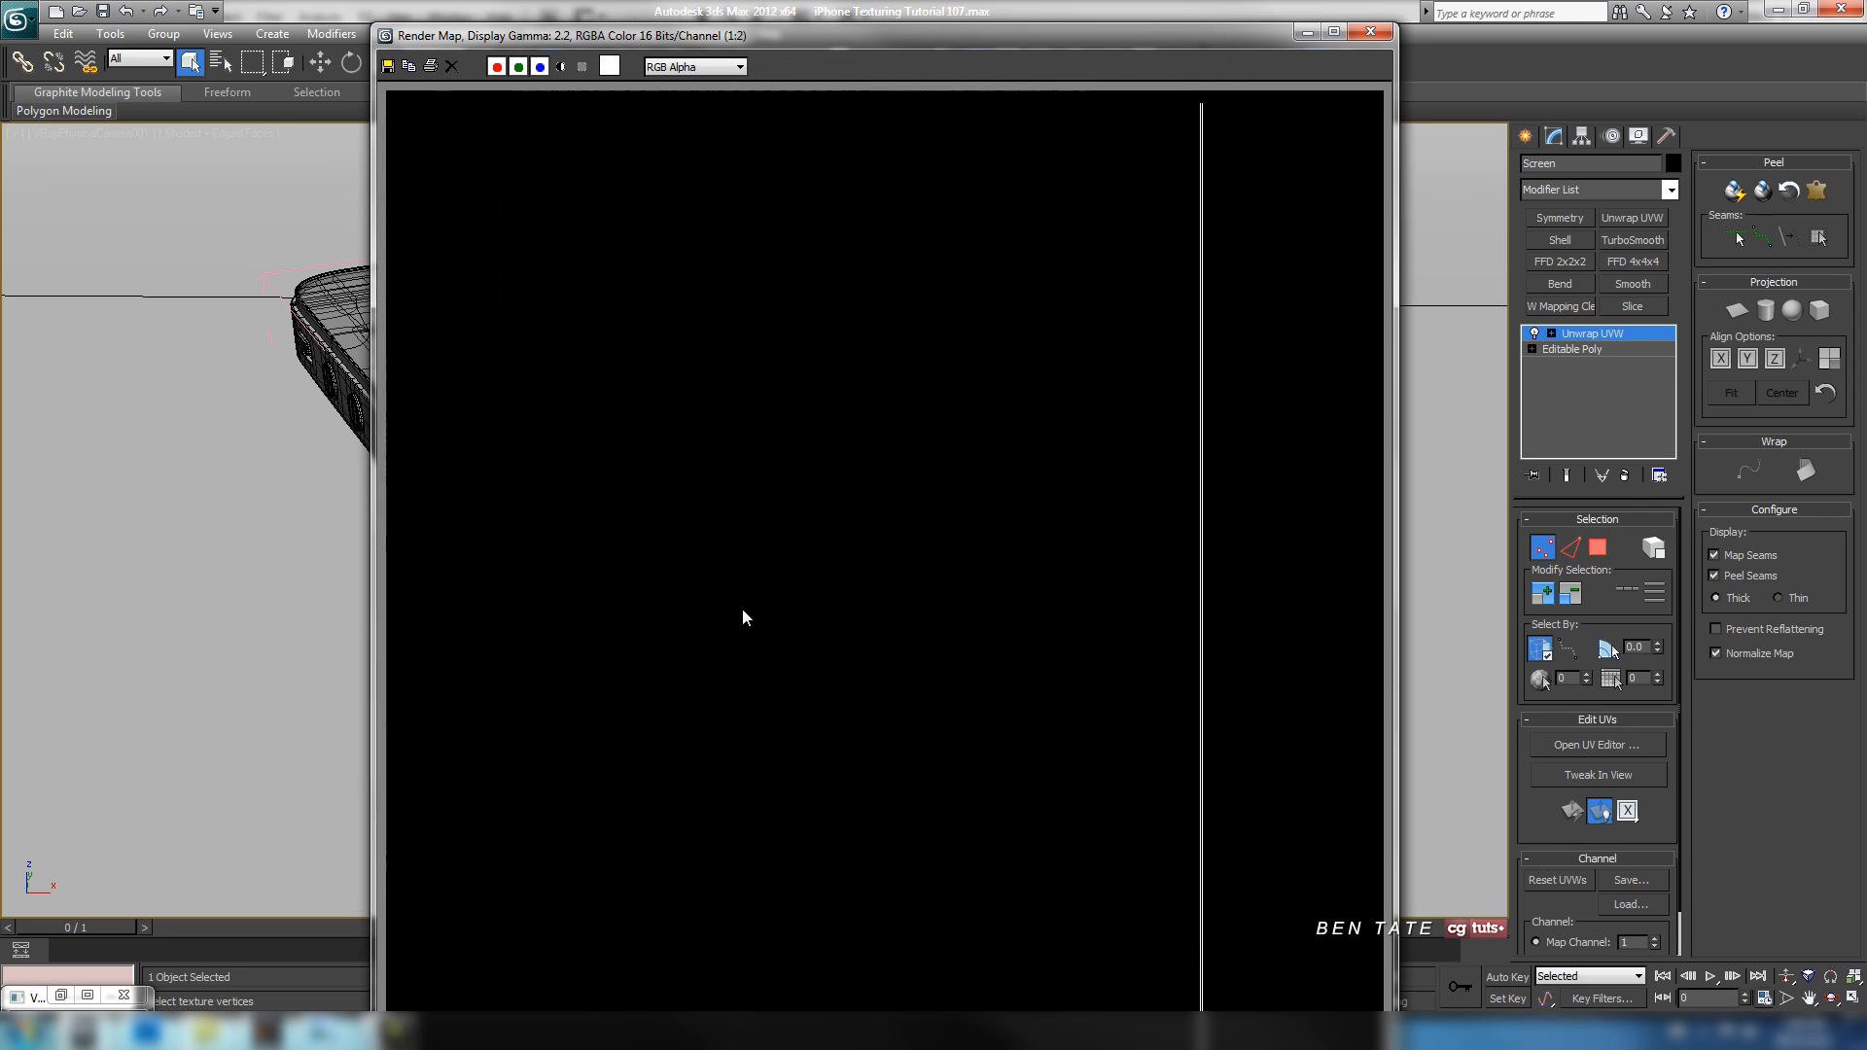
# Close the rendered template, the Render UVs dialog and the UV editor.
pyautogui.click(1359, 34)
pyautogui.click(620, 233)
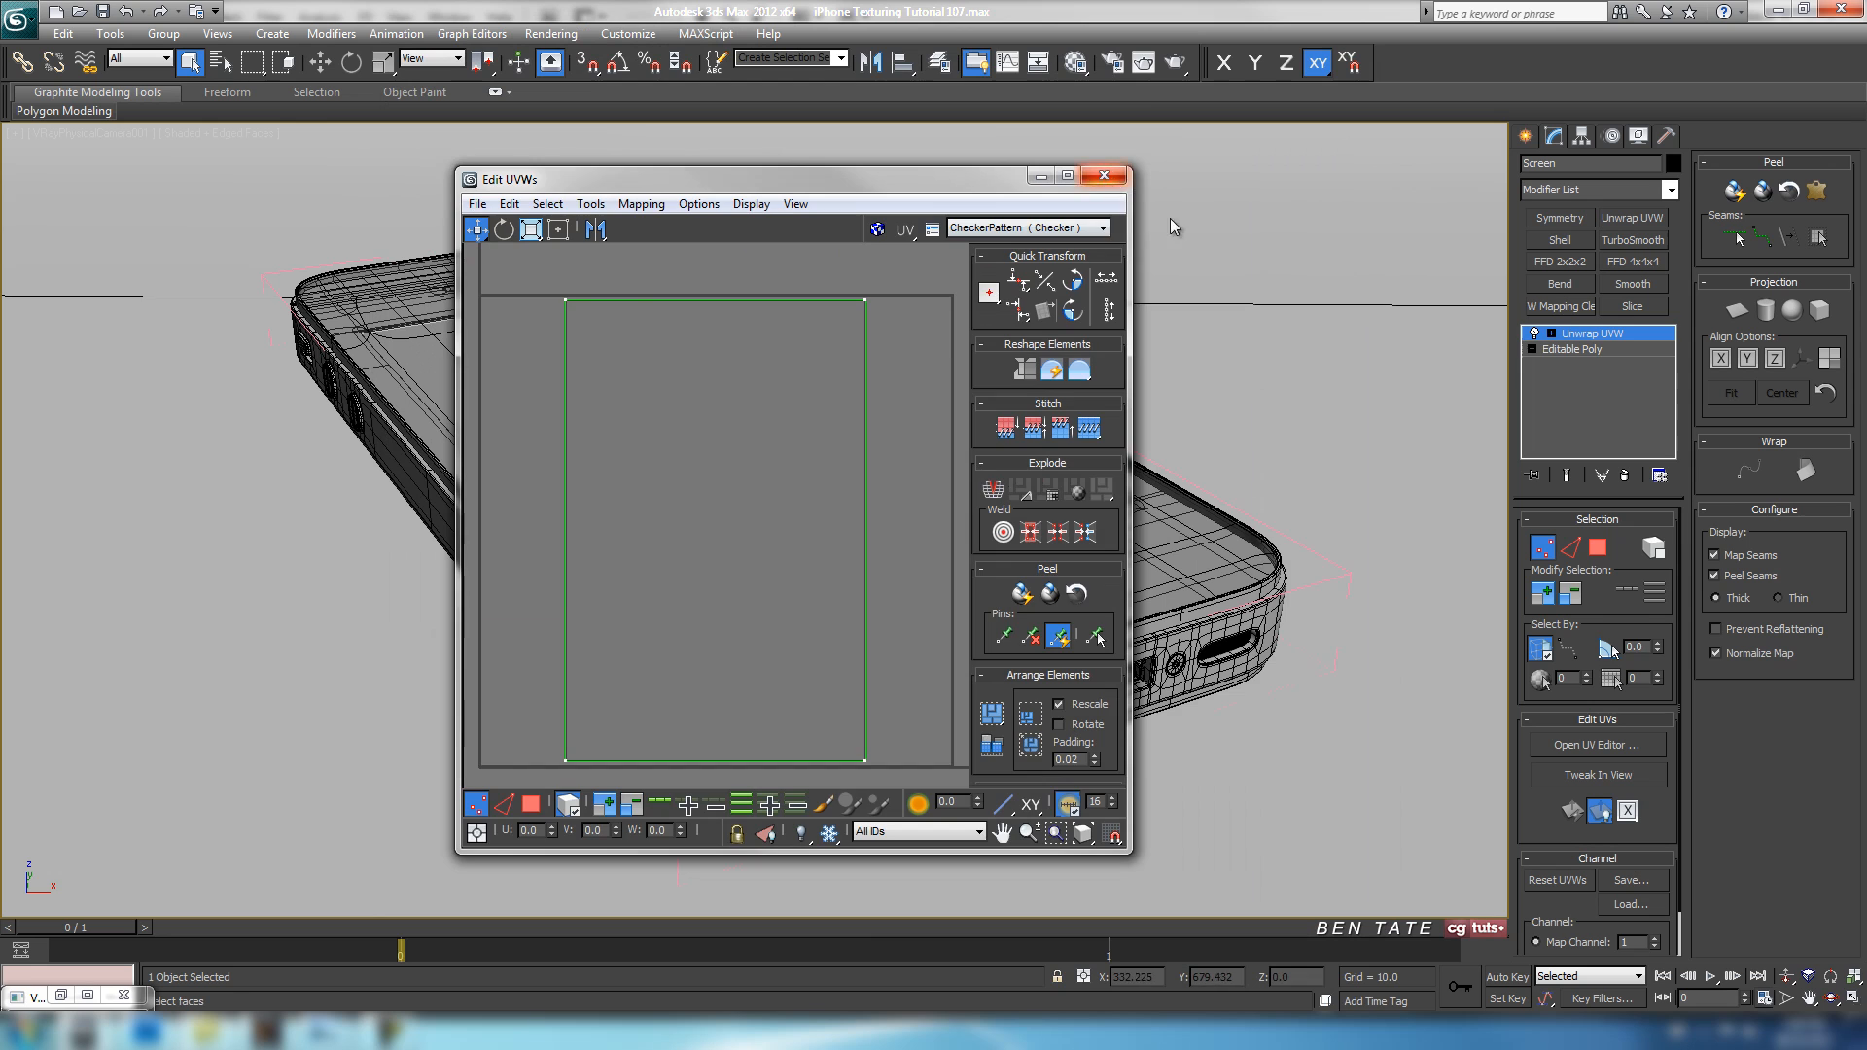
pyautogui.click(1104, 175)
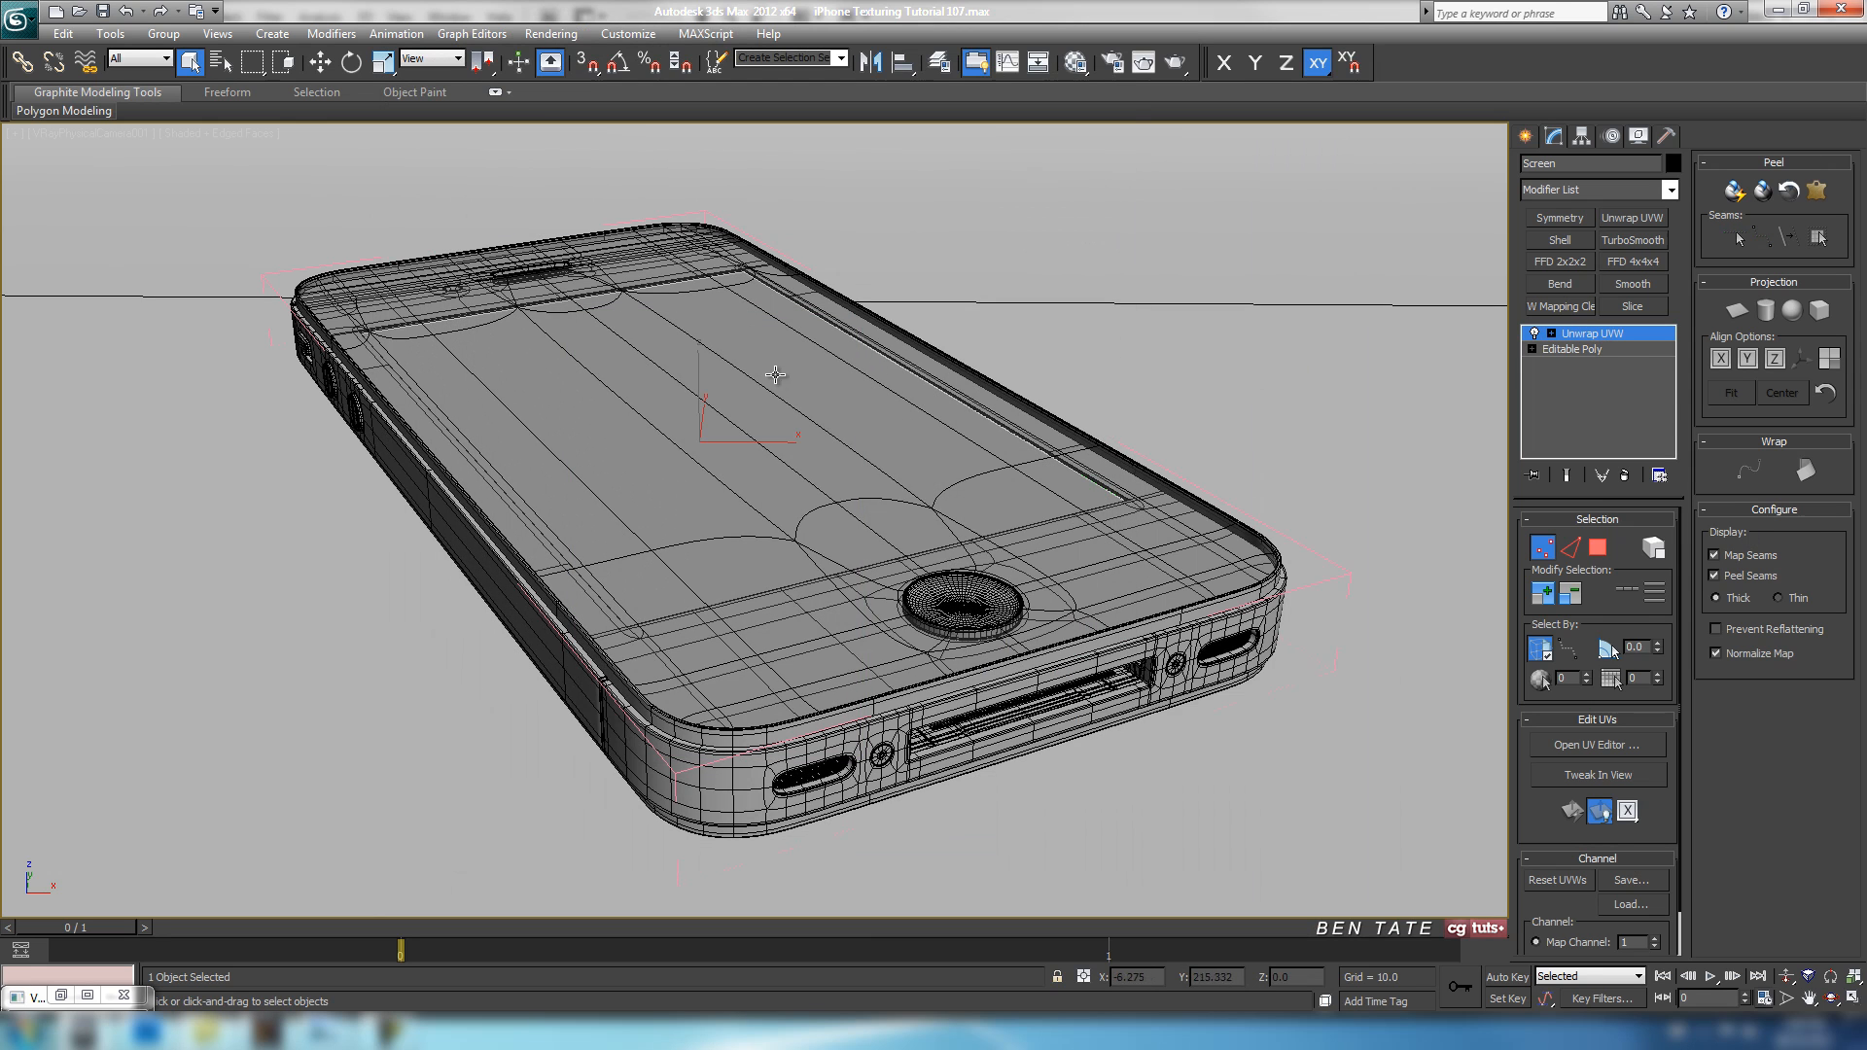
# Convert the Screen object to an Editable Poly, collapsing its Unwrap UVW modifier.
pyautogui.rightClick(810, 374)
pyautogui.moveTo(1001, 554)
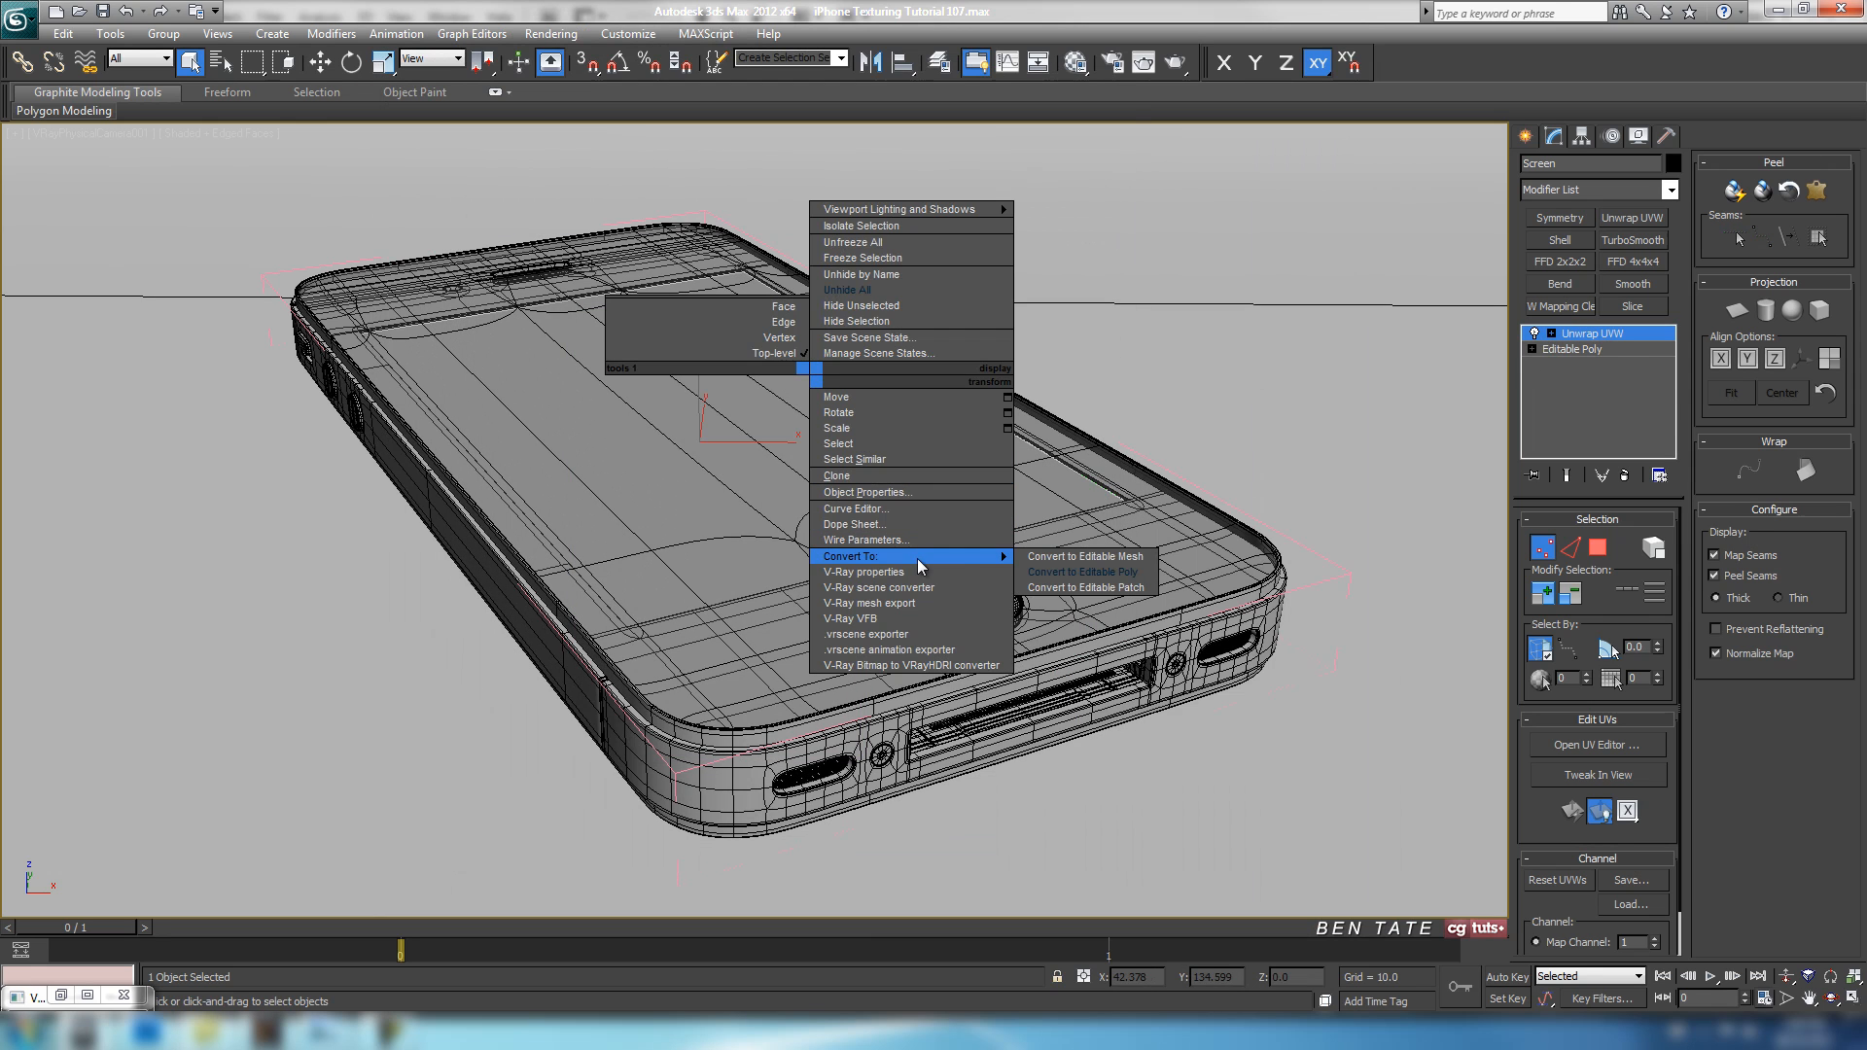
pyautogui.click(1082, 572)
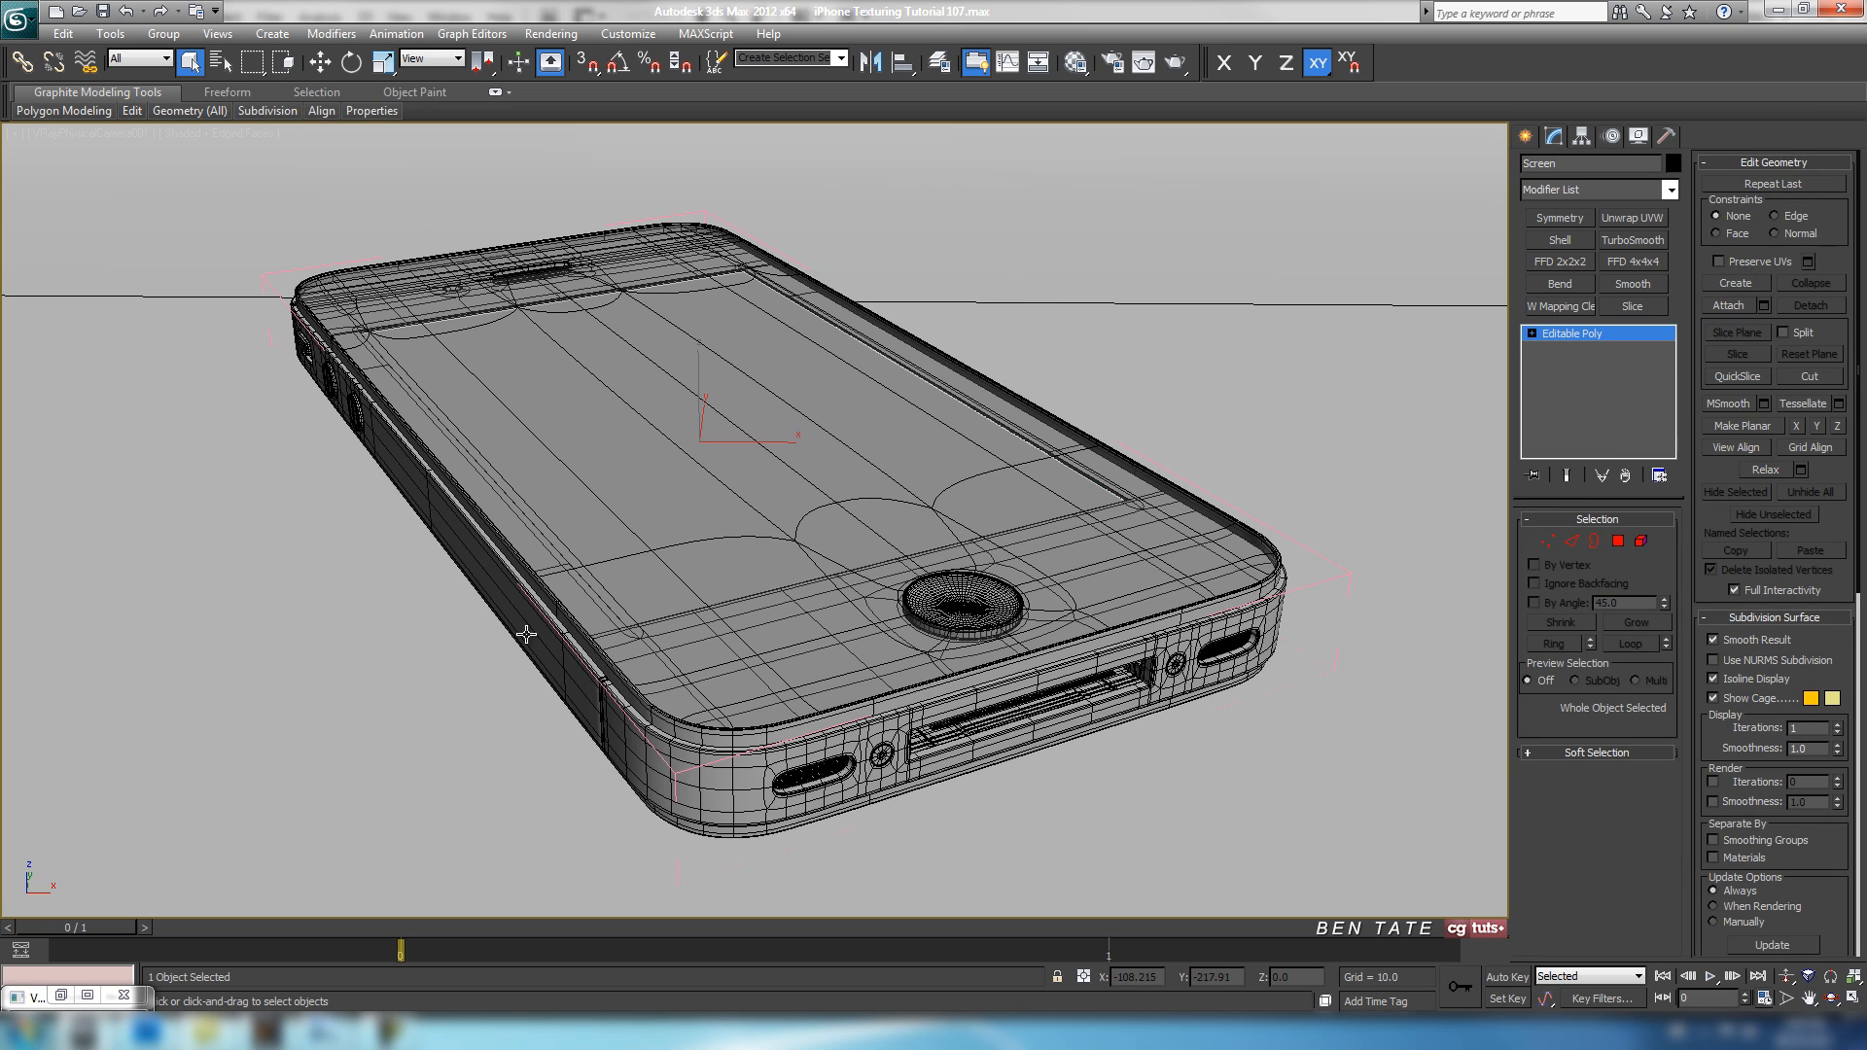
# Switch to Photoshop, open Screen Guide from the Maps folder and convert its locked Background into a regular layer.
pyautogui.click(160, 1033)
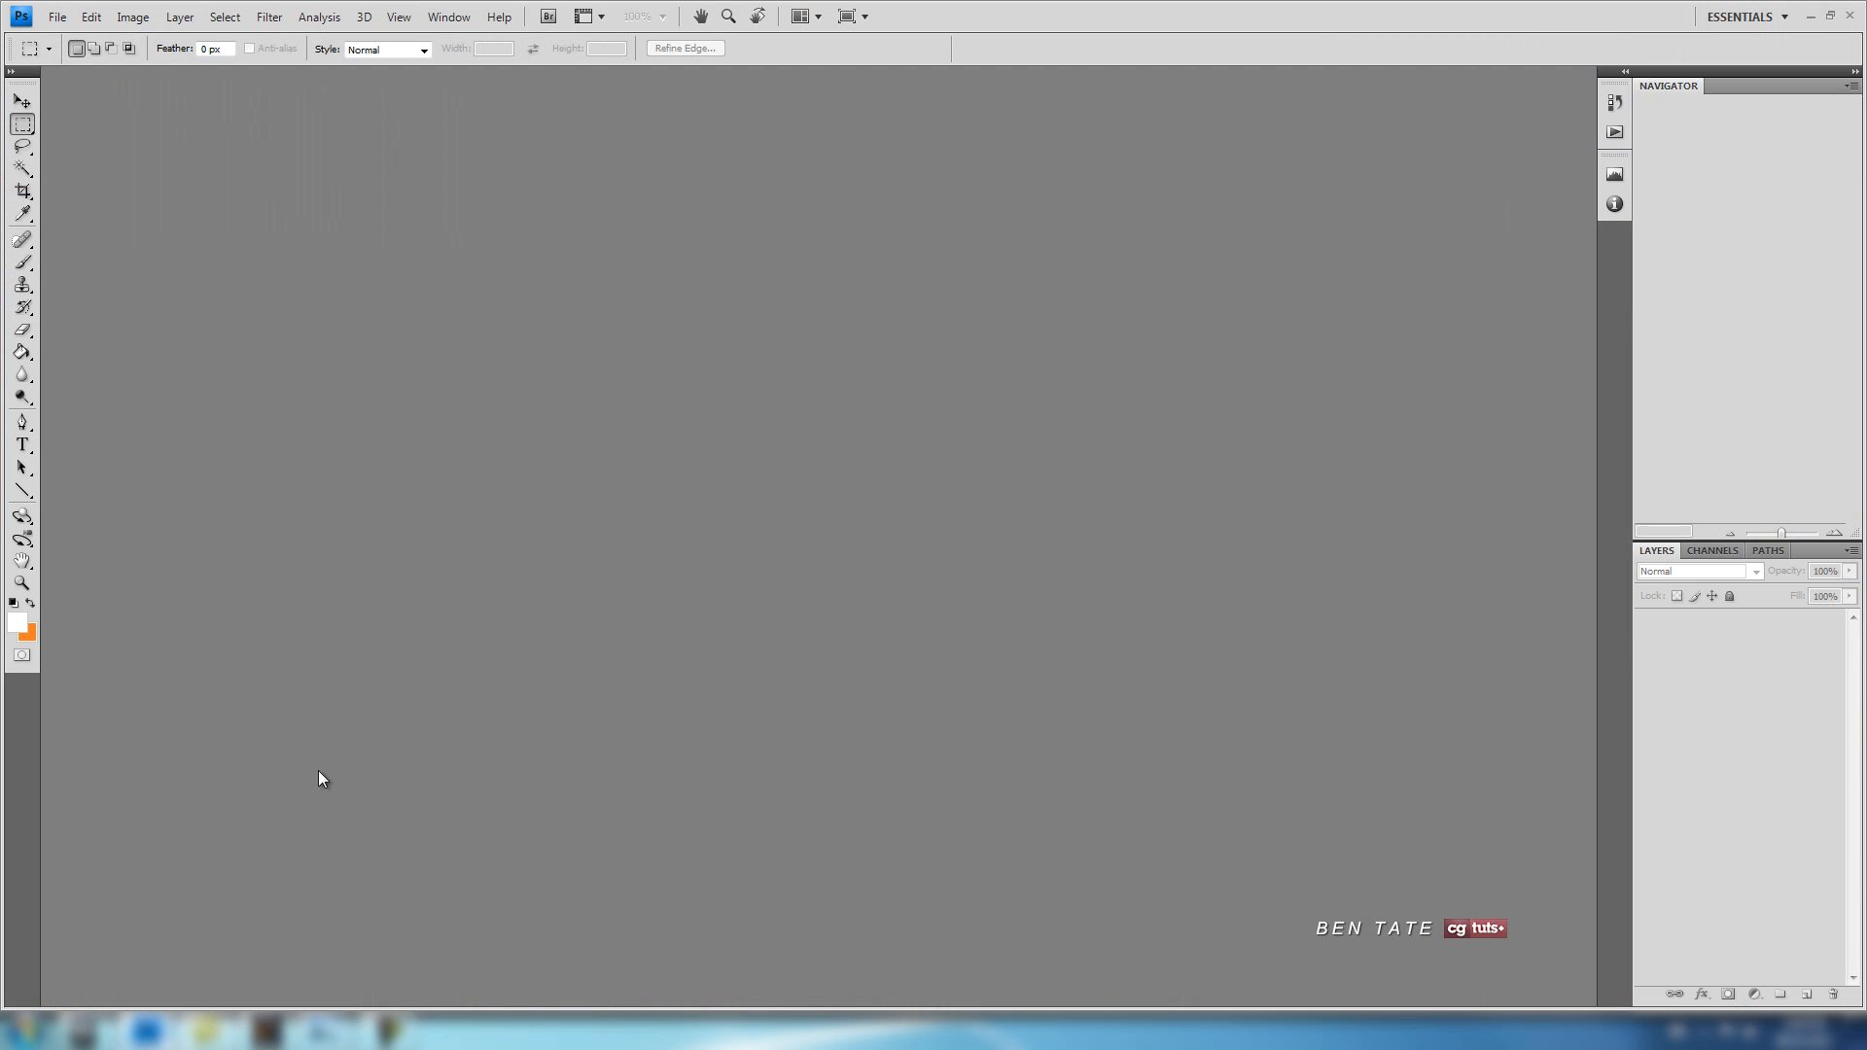
pyautogui.click(56, 18)
pyautogui.click(39, 59)
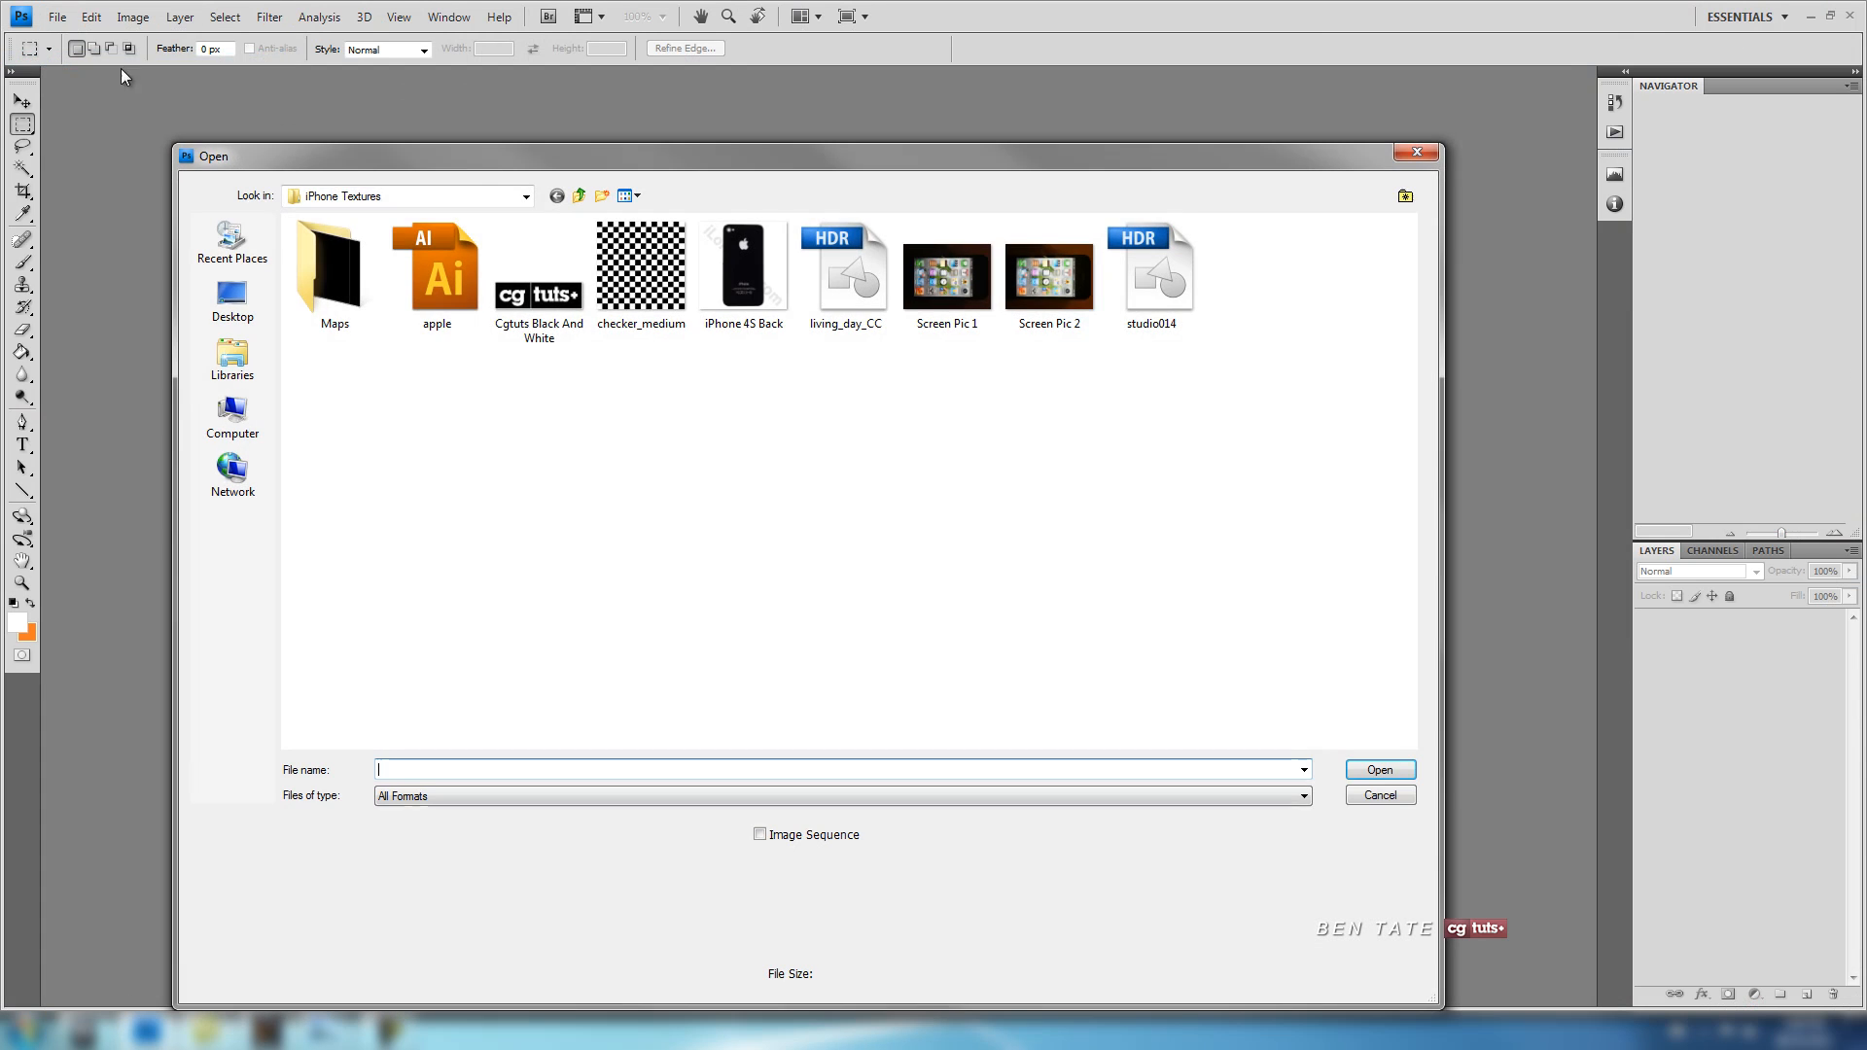
pyautogui.doubleClick(345, 292)
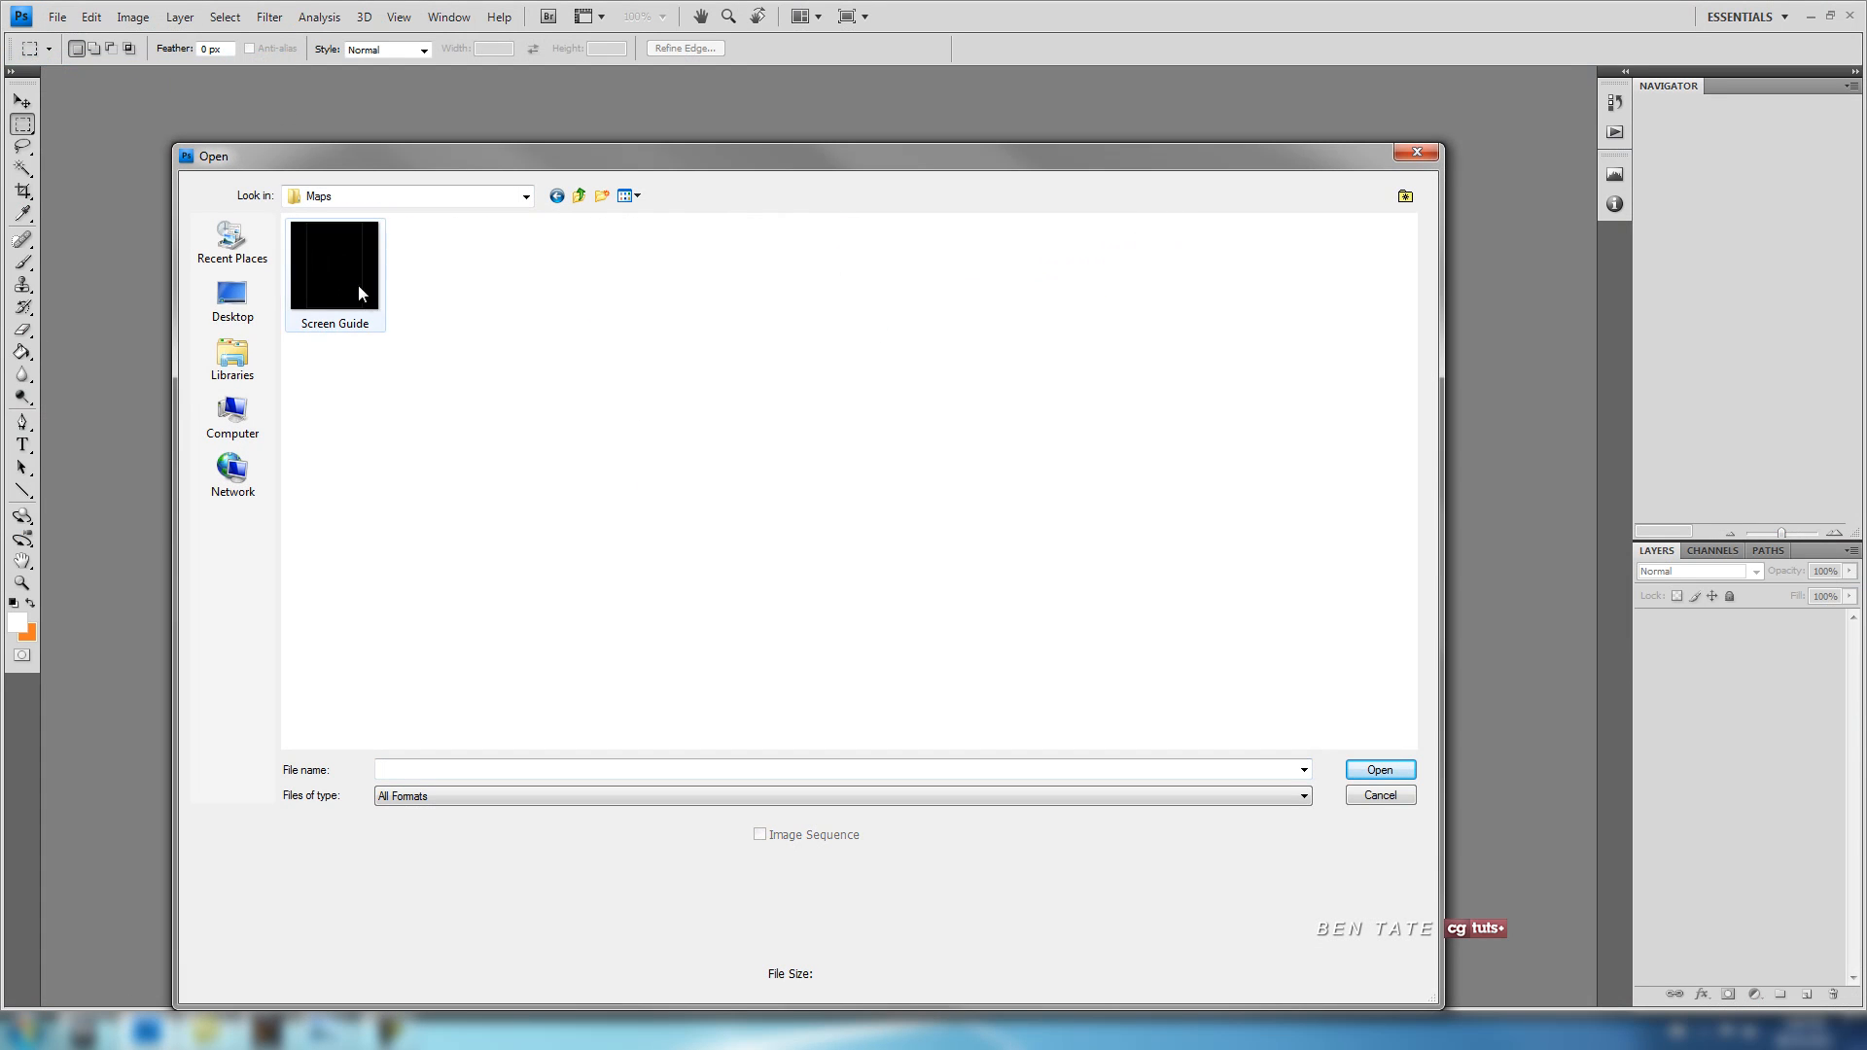
pyautogui.doubleClick(359, 287)
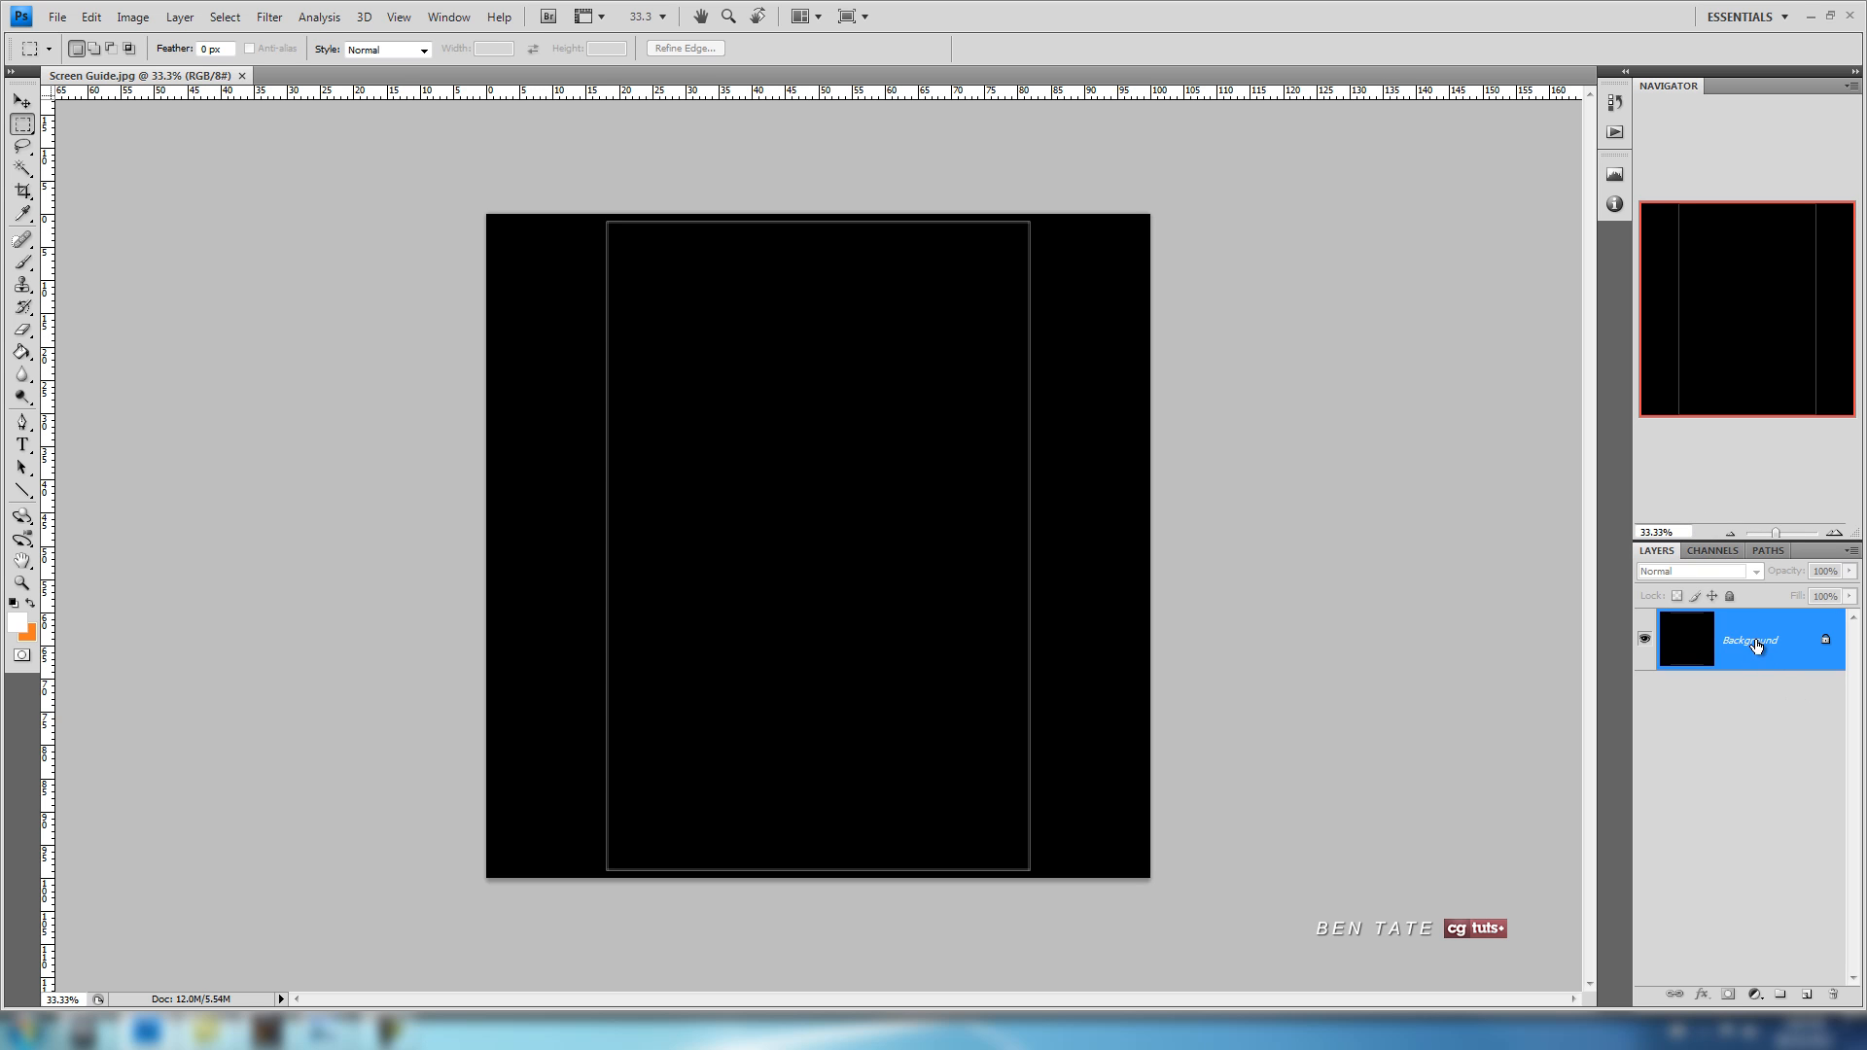
pyautogui.keyDown('alt'); pyautogui.doubleClick(1757, 646); pyautogui.keyUp('alt')
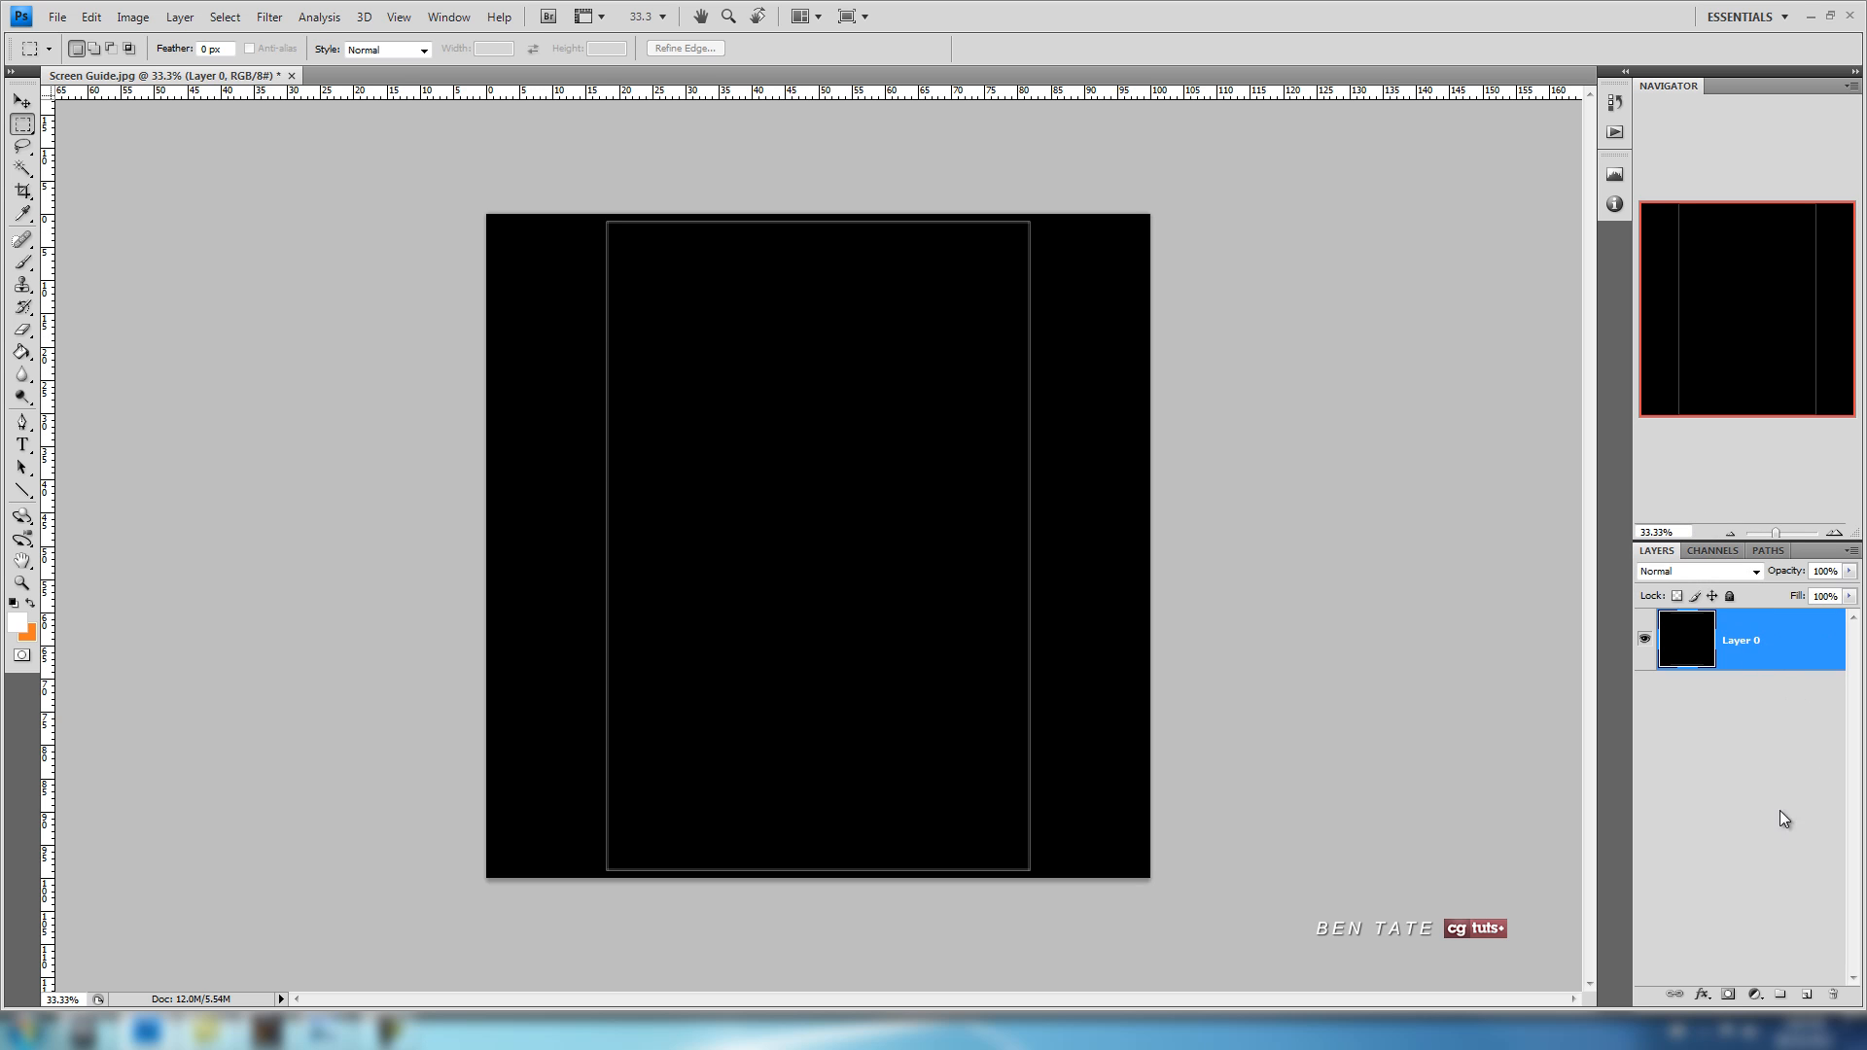
# Add a new layer beneath Layer 0 and fill it with black (000000).
pyautogui.click(1808, 994)
pyautogui.moveTo(1739, 641); pyautogui.dragTo(1763, 751)
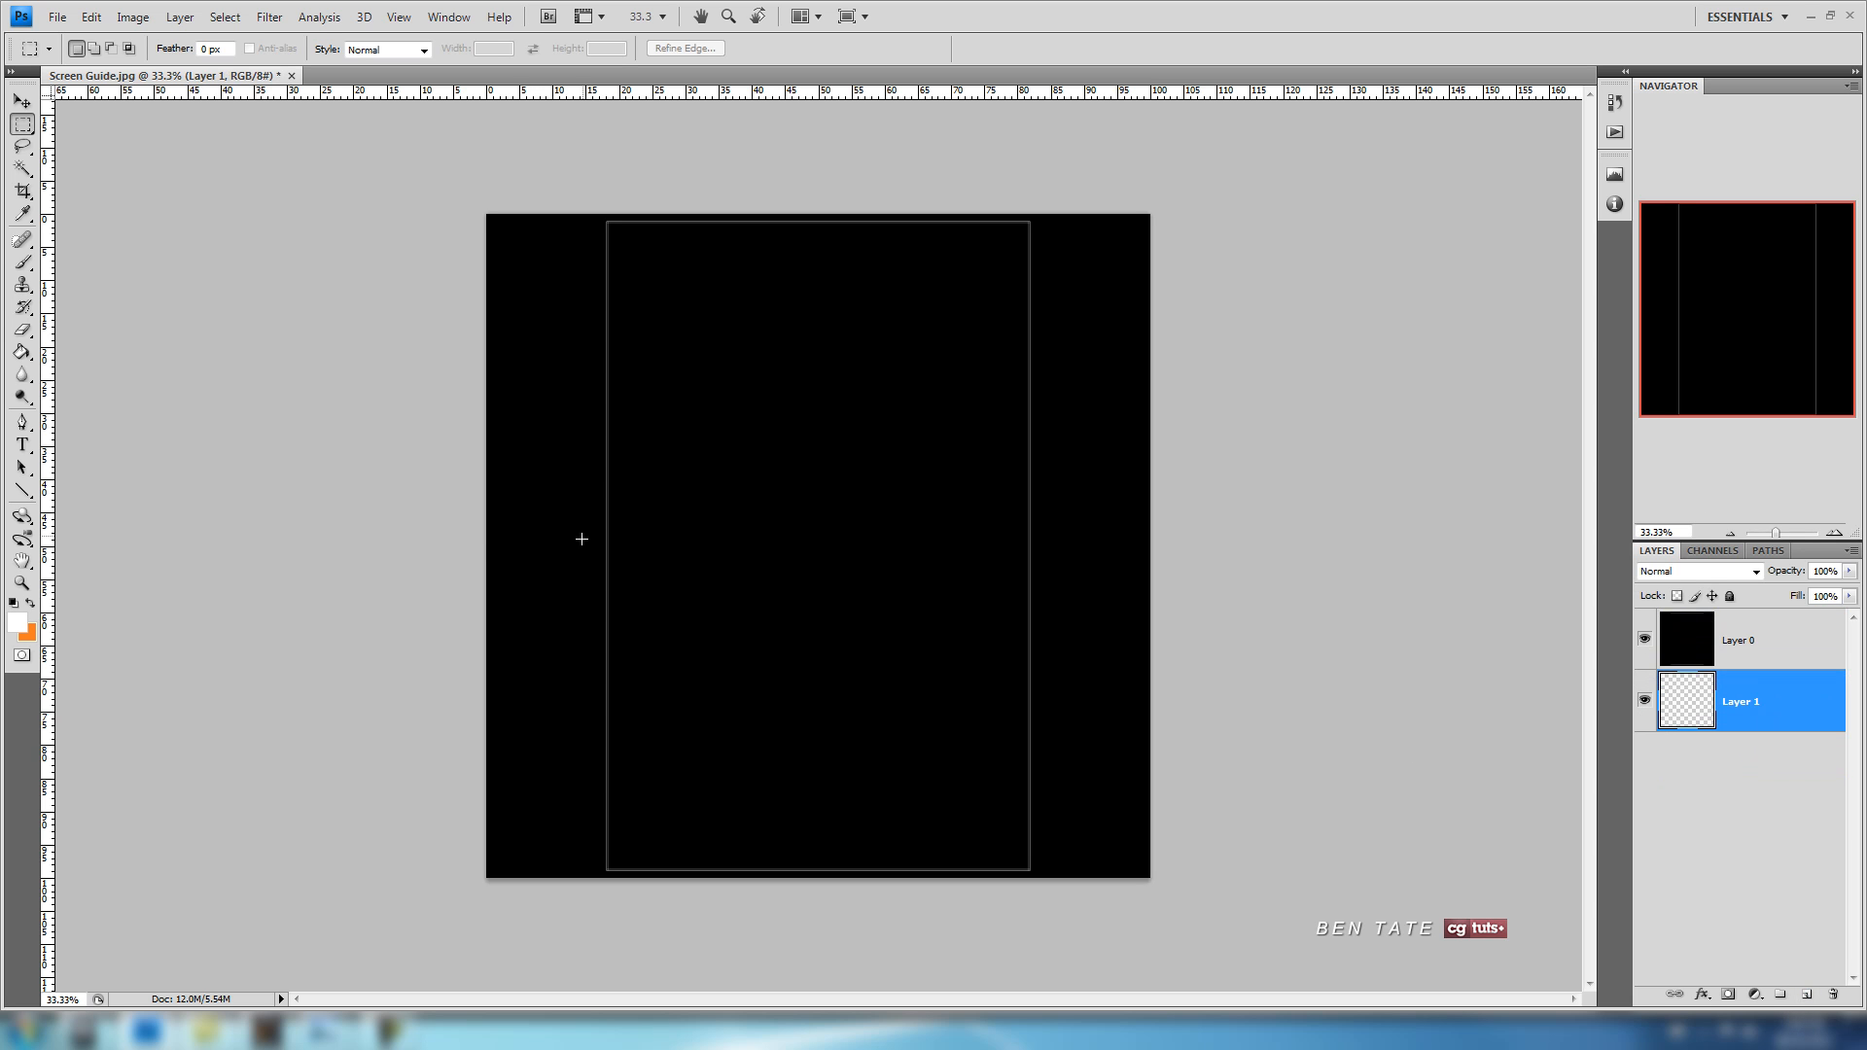
pyautogui.click(14, 627)
pyautogui.click(446, 517)
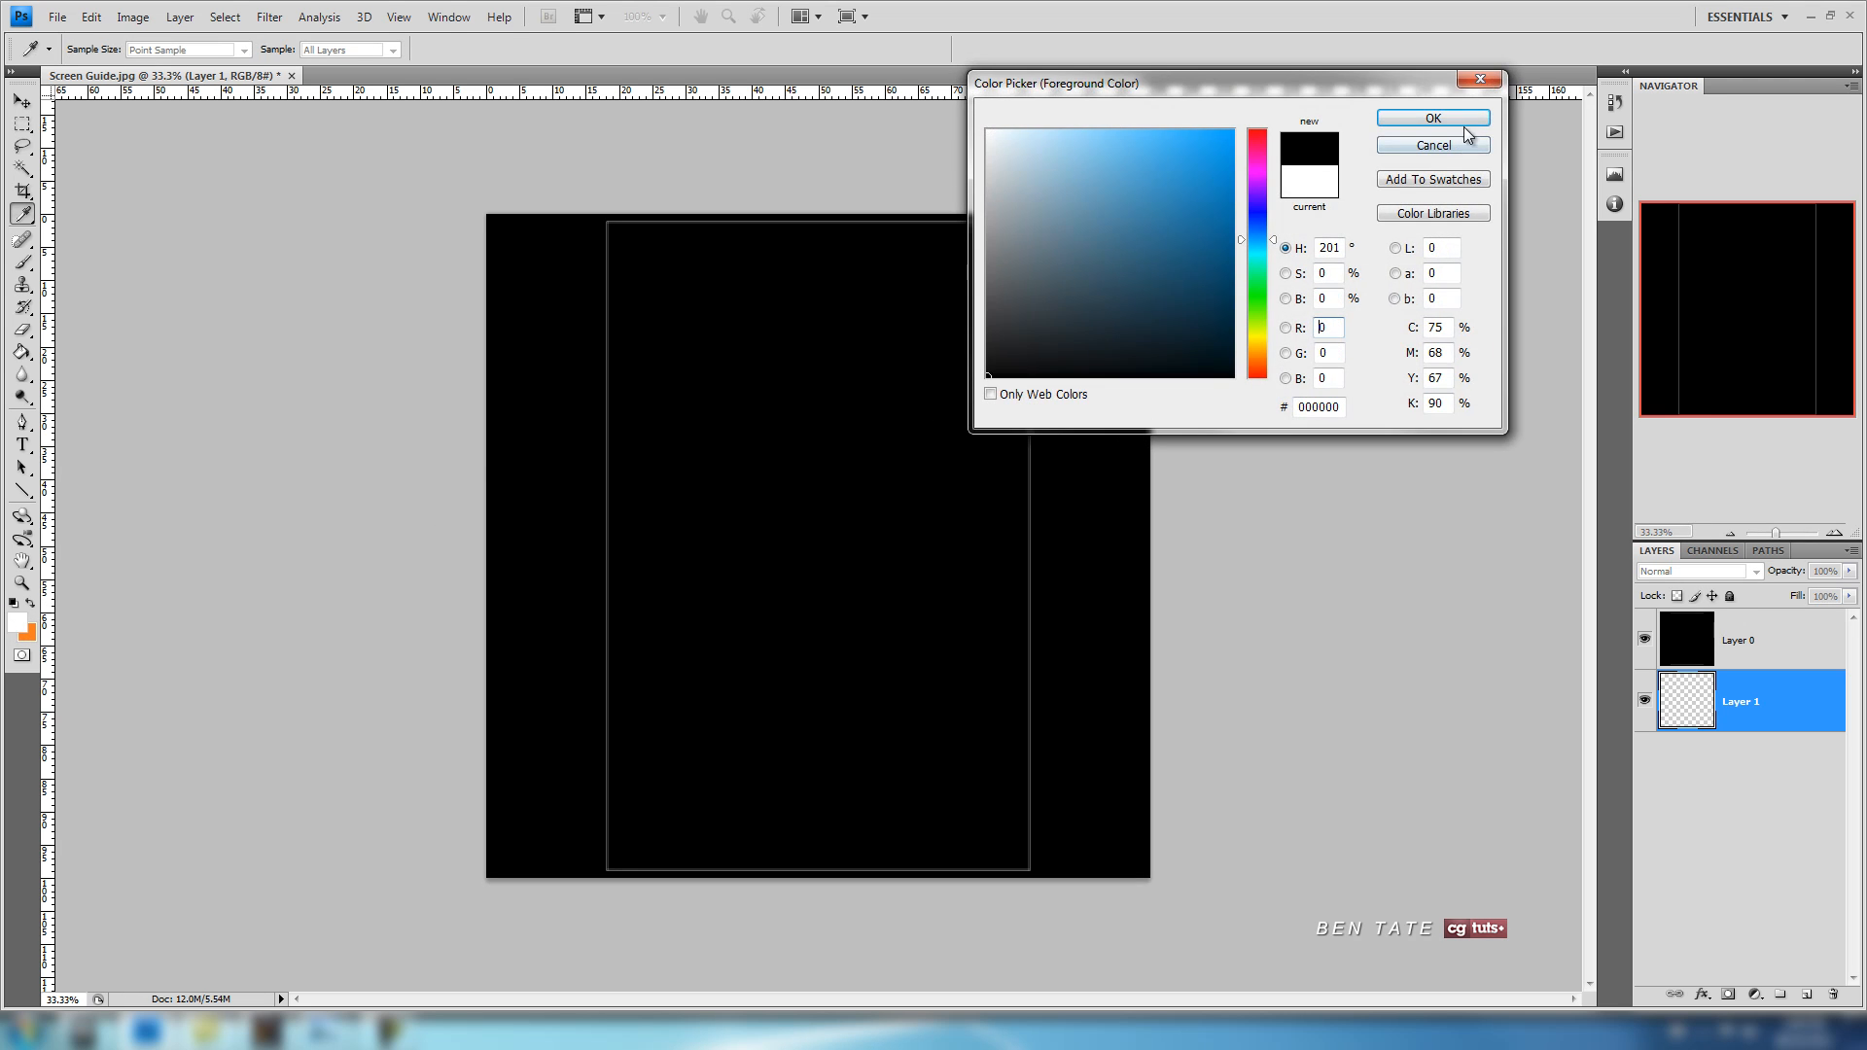
pyautogui.click(1433, 118)
pyautogui.click(22, 352)
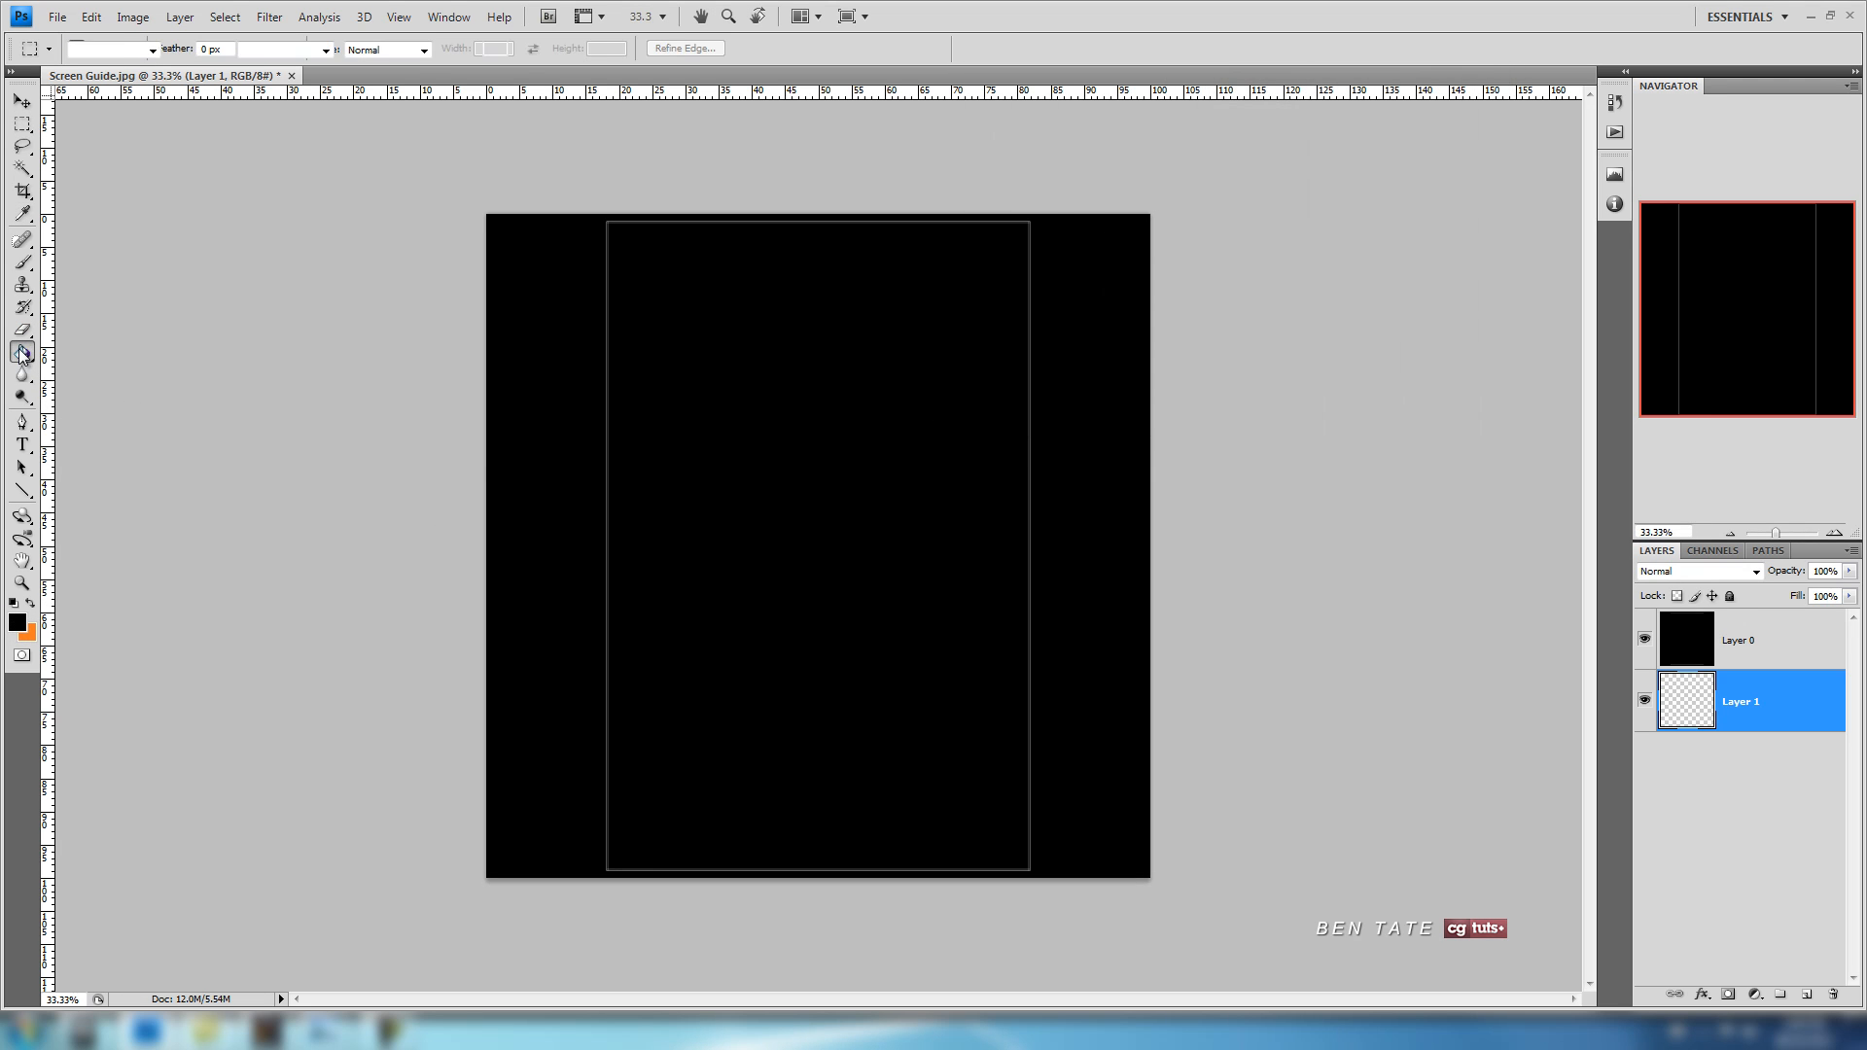
pyautogui.click(791, 381)
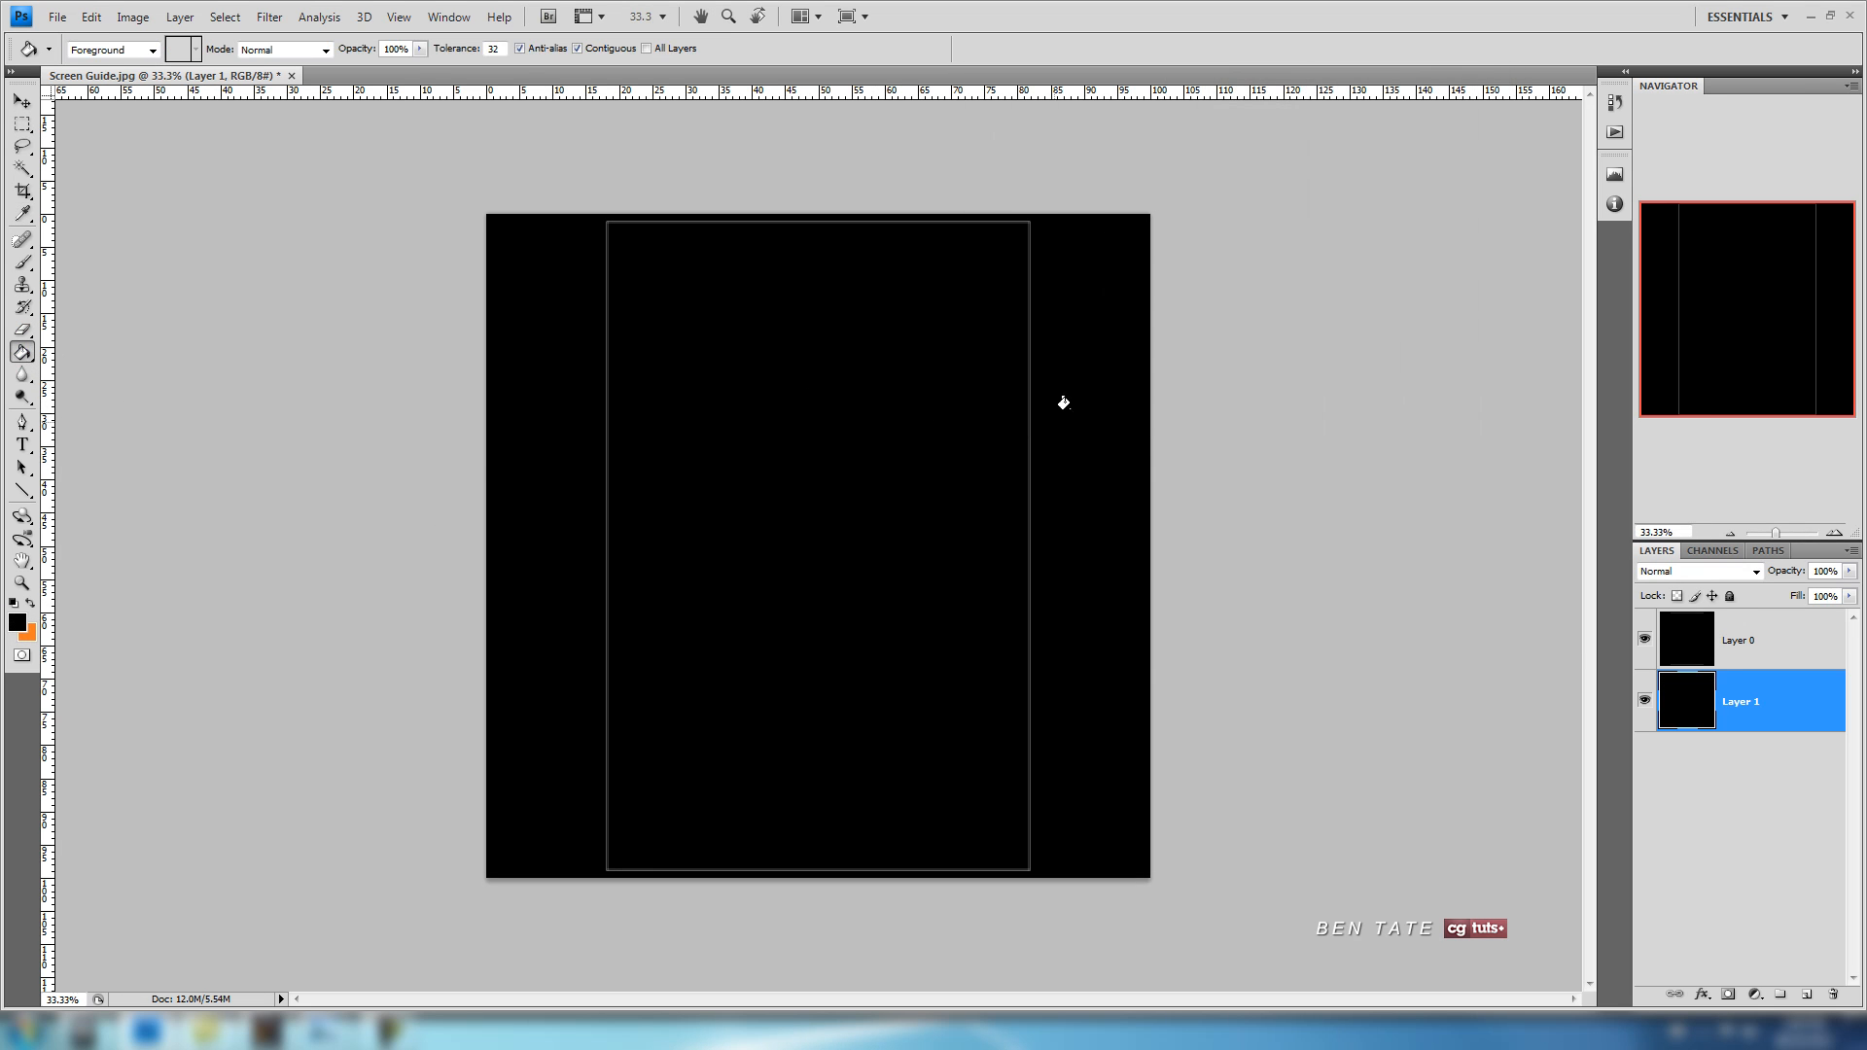
# Rename the upper UV template layer Guide and the black layer below it Background.
pyautogui.click(1737, 645)
pyautogui.doubleClick(1737, 643)
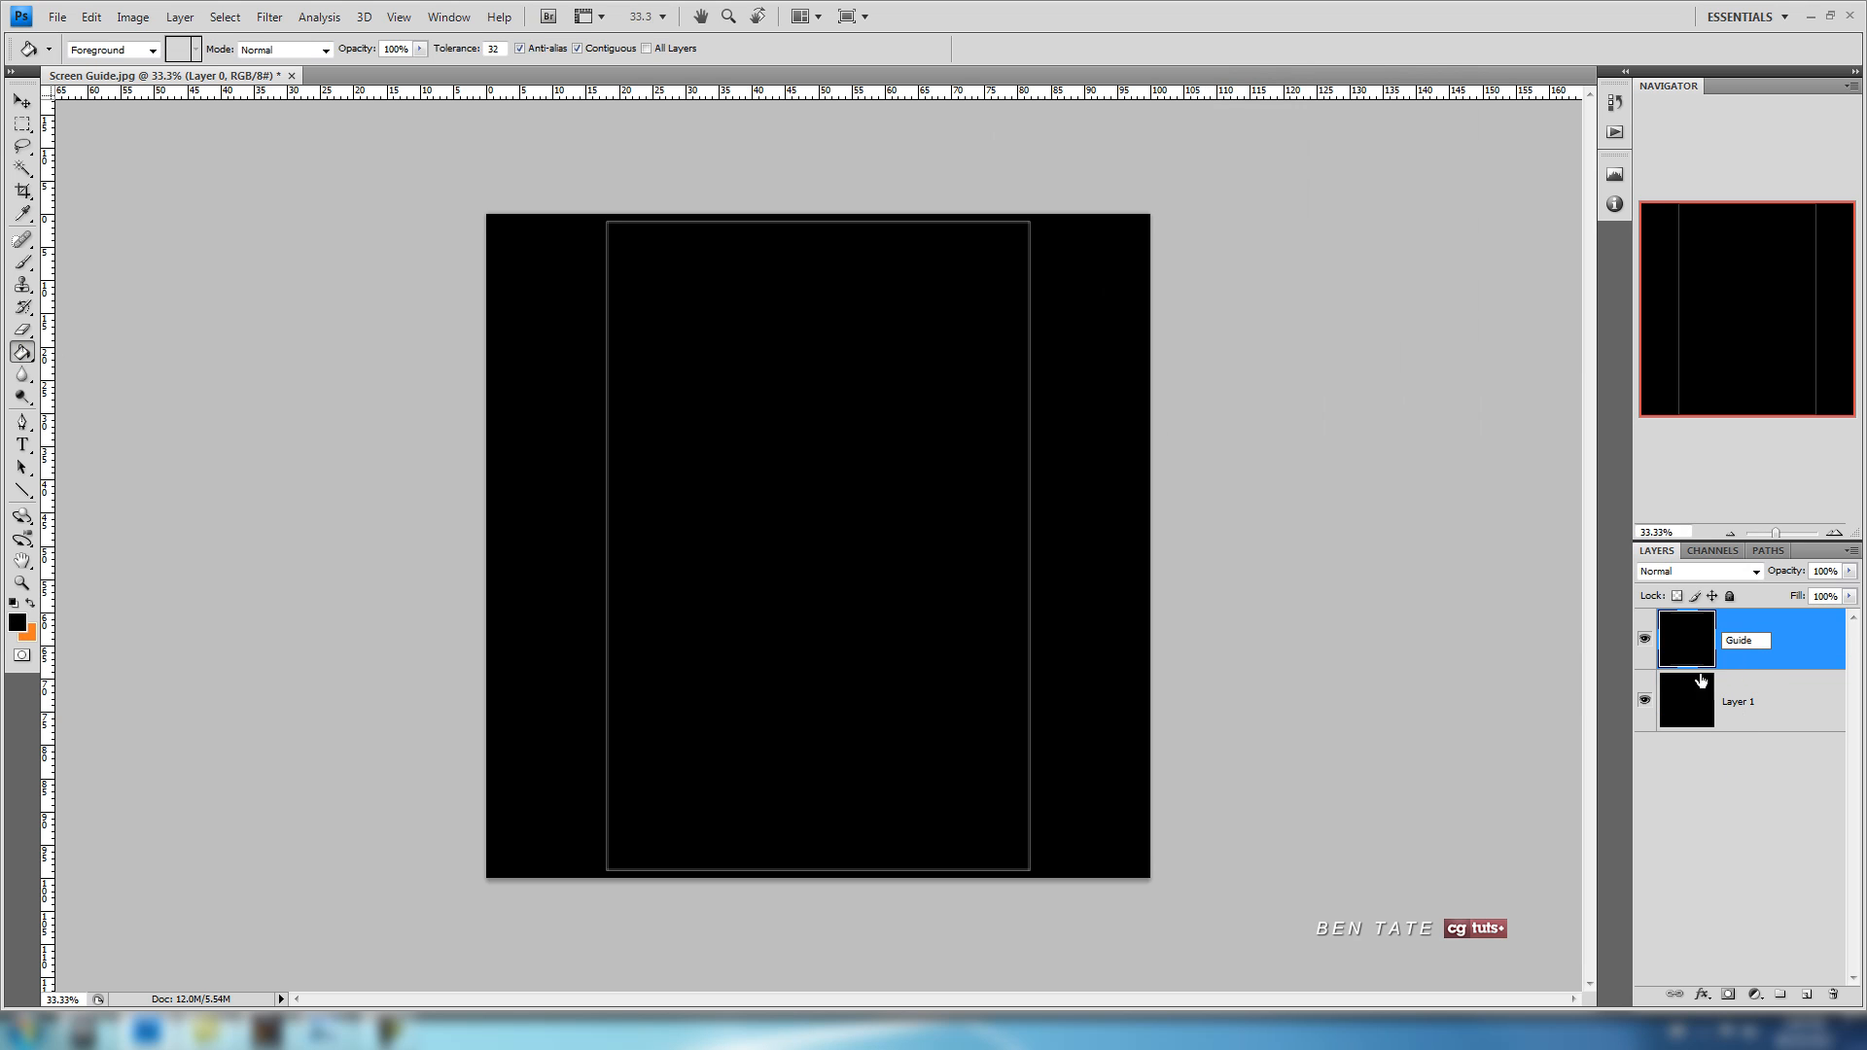
pyautogui.click(1744, 705)
pyautogui.doubleClick(1738, 705)
pyautogui.write('B')
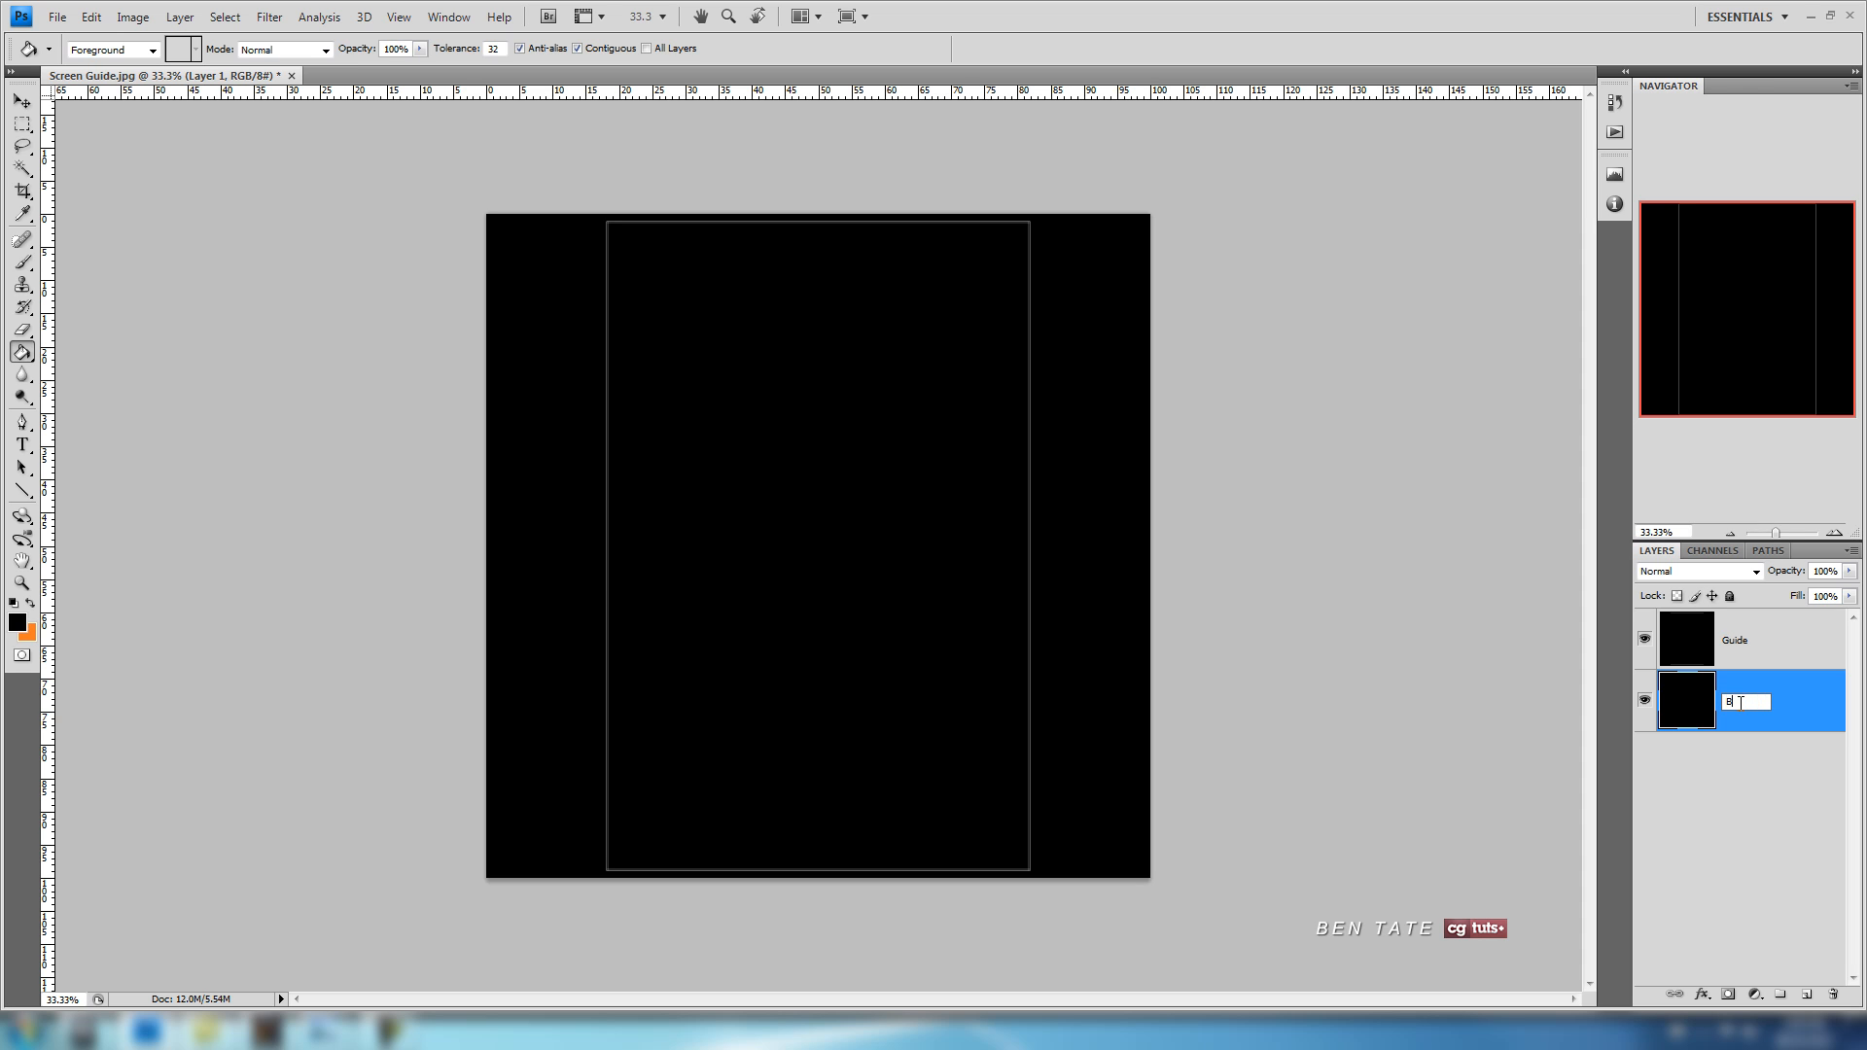
pyautogui.write('ackground')
pyautogui.press('Return')
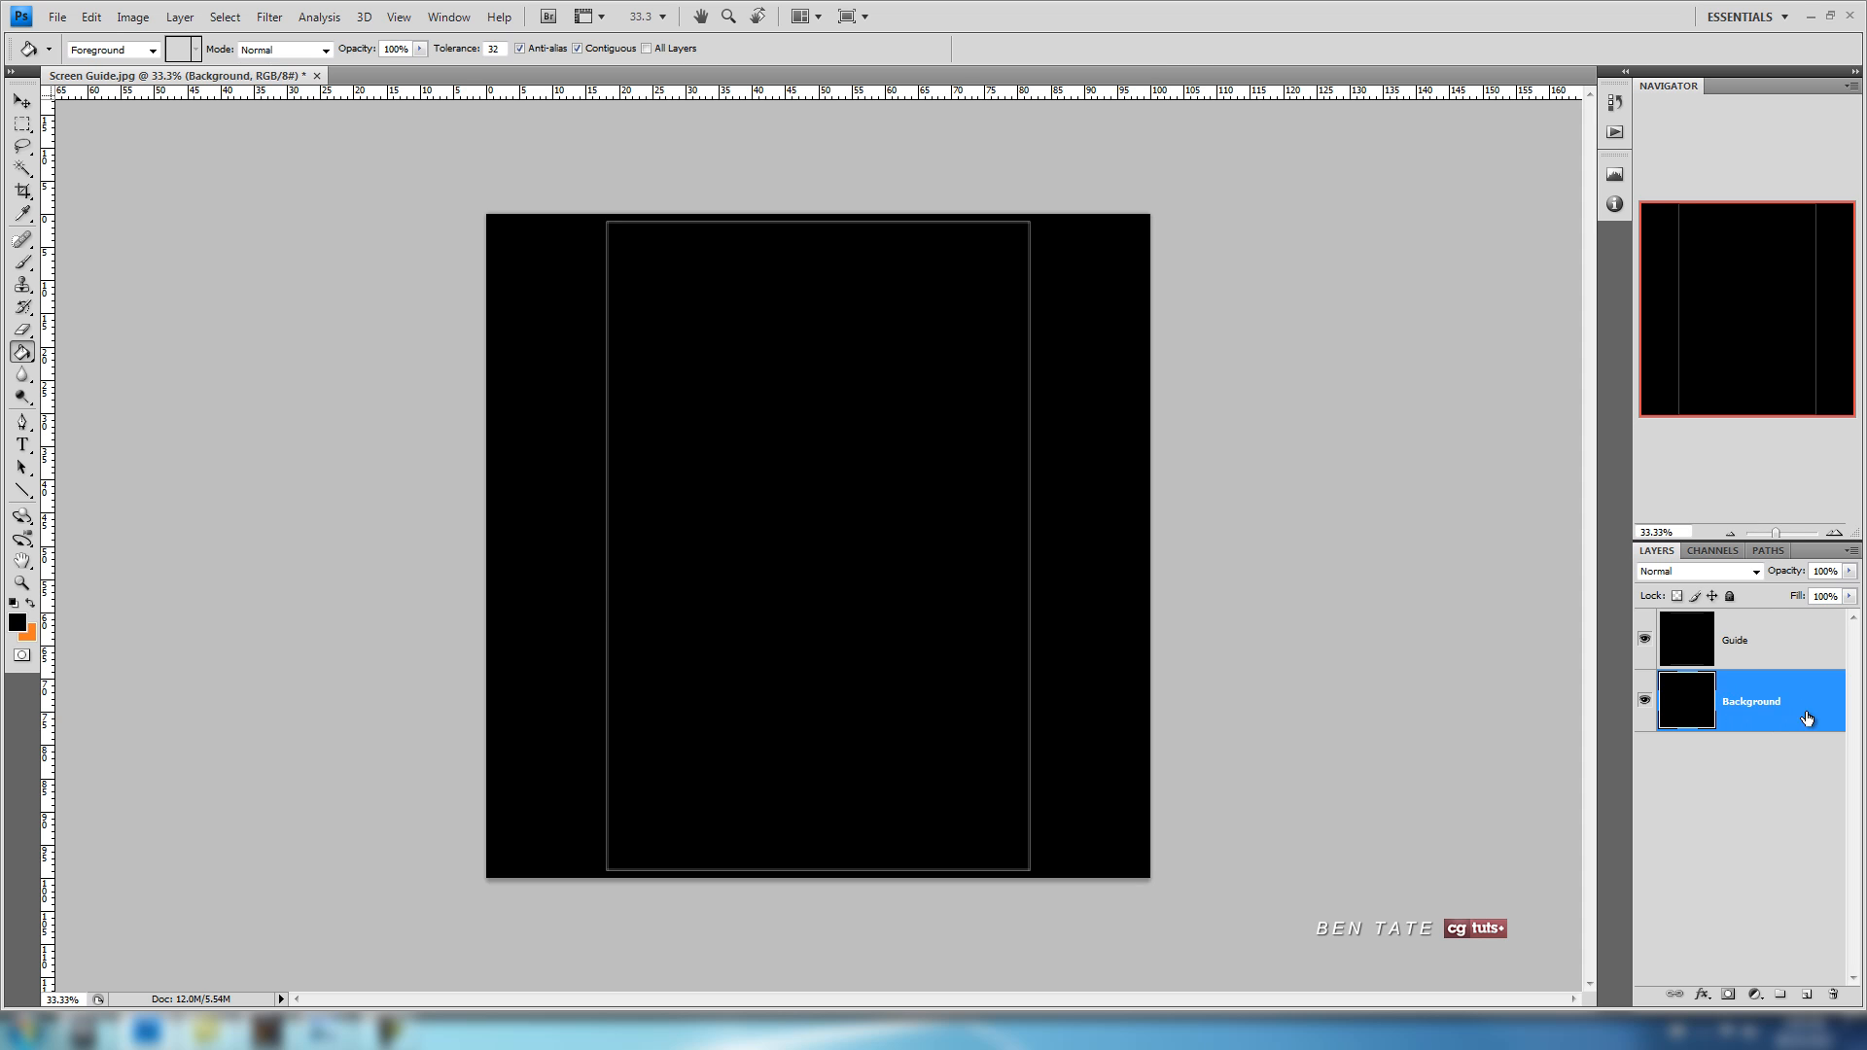
# Set the Guide layer's blending mode to Screen and make the Background layer active.
pyautogui.click(1753, 645)
pyautogui.click(1757, 572)
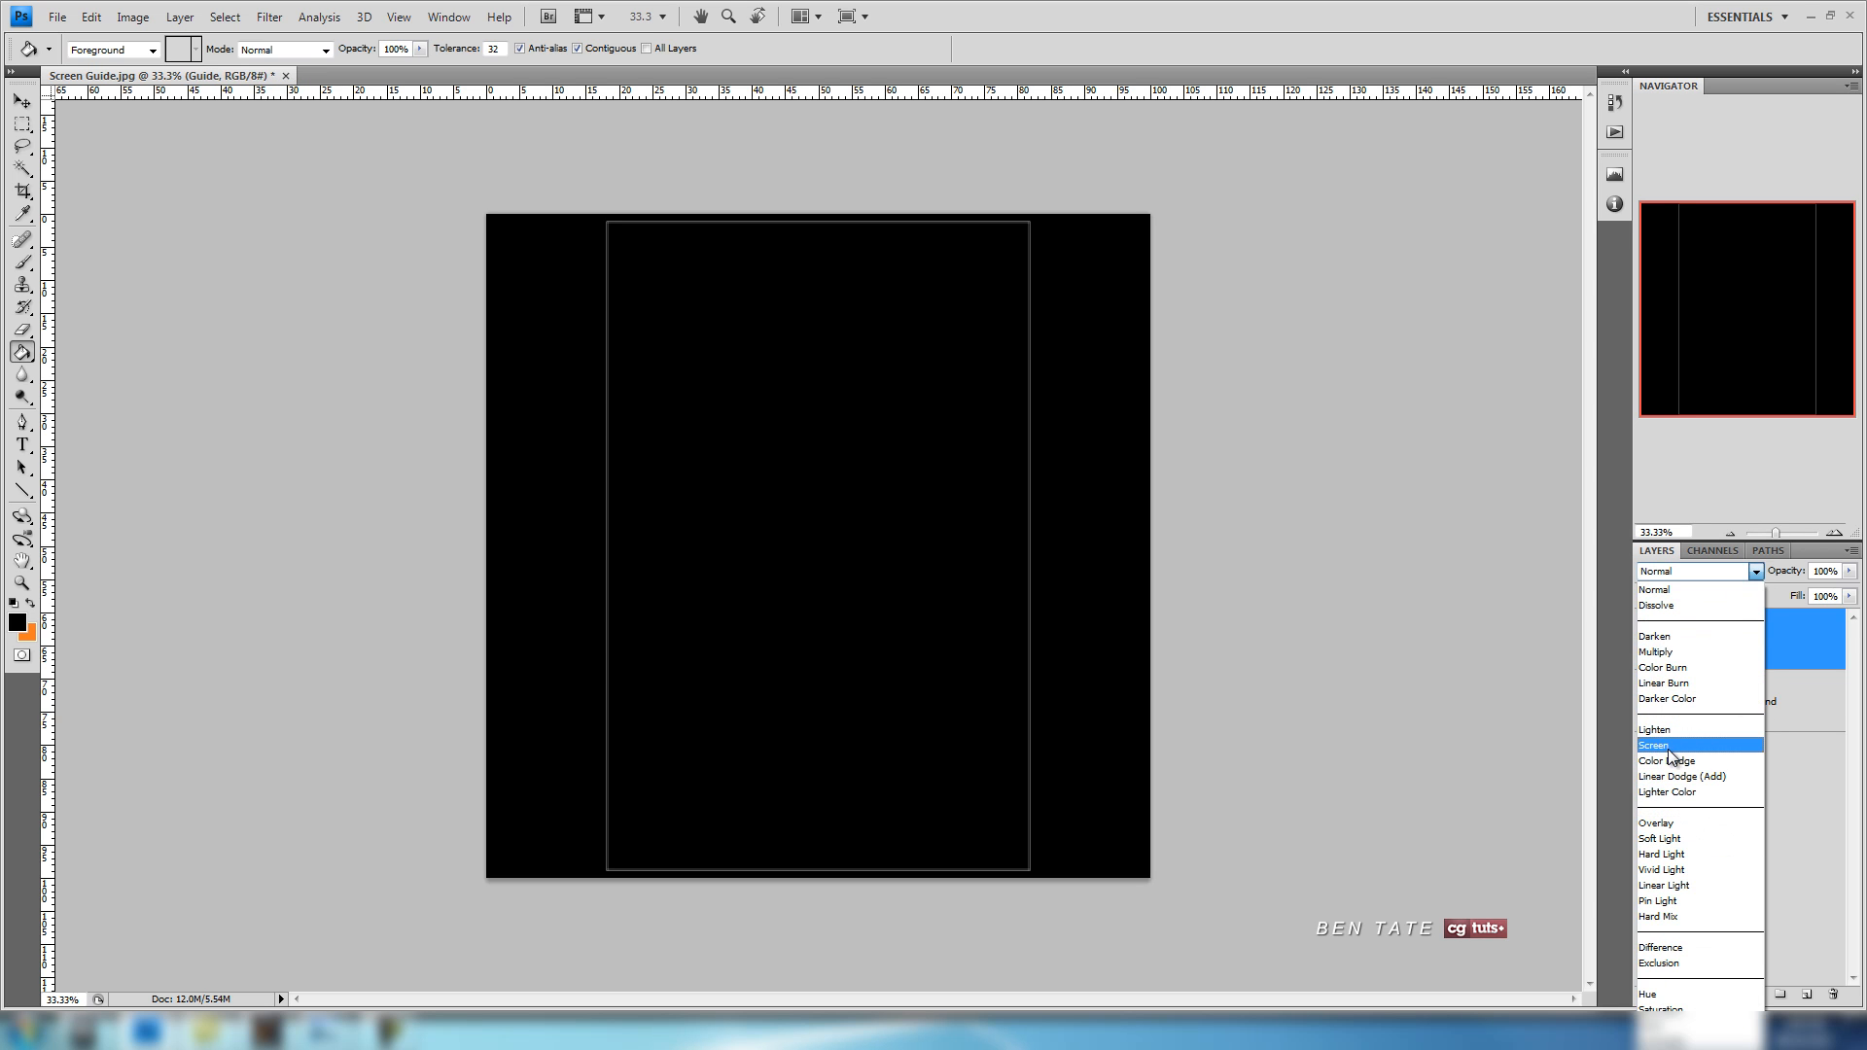
pyautogui.click(1667, 746)
pyautogui.click(1752, 709)
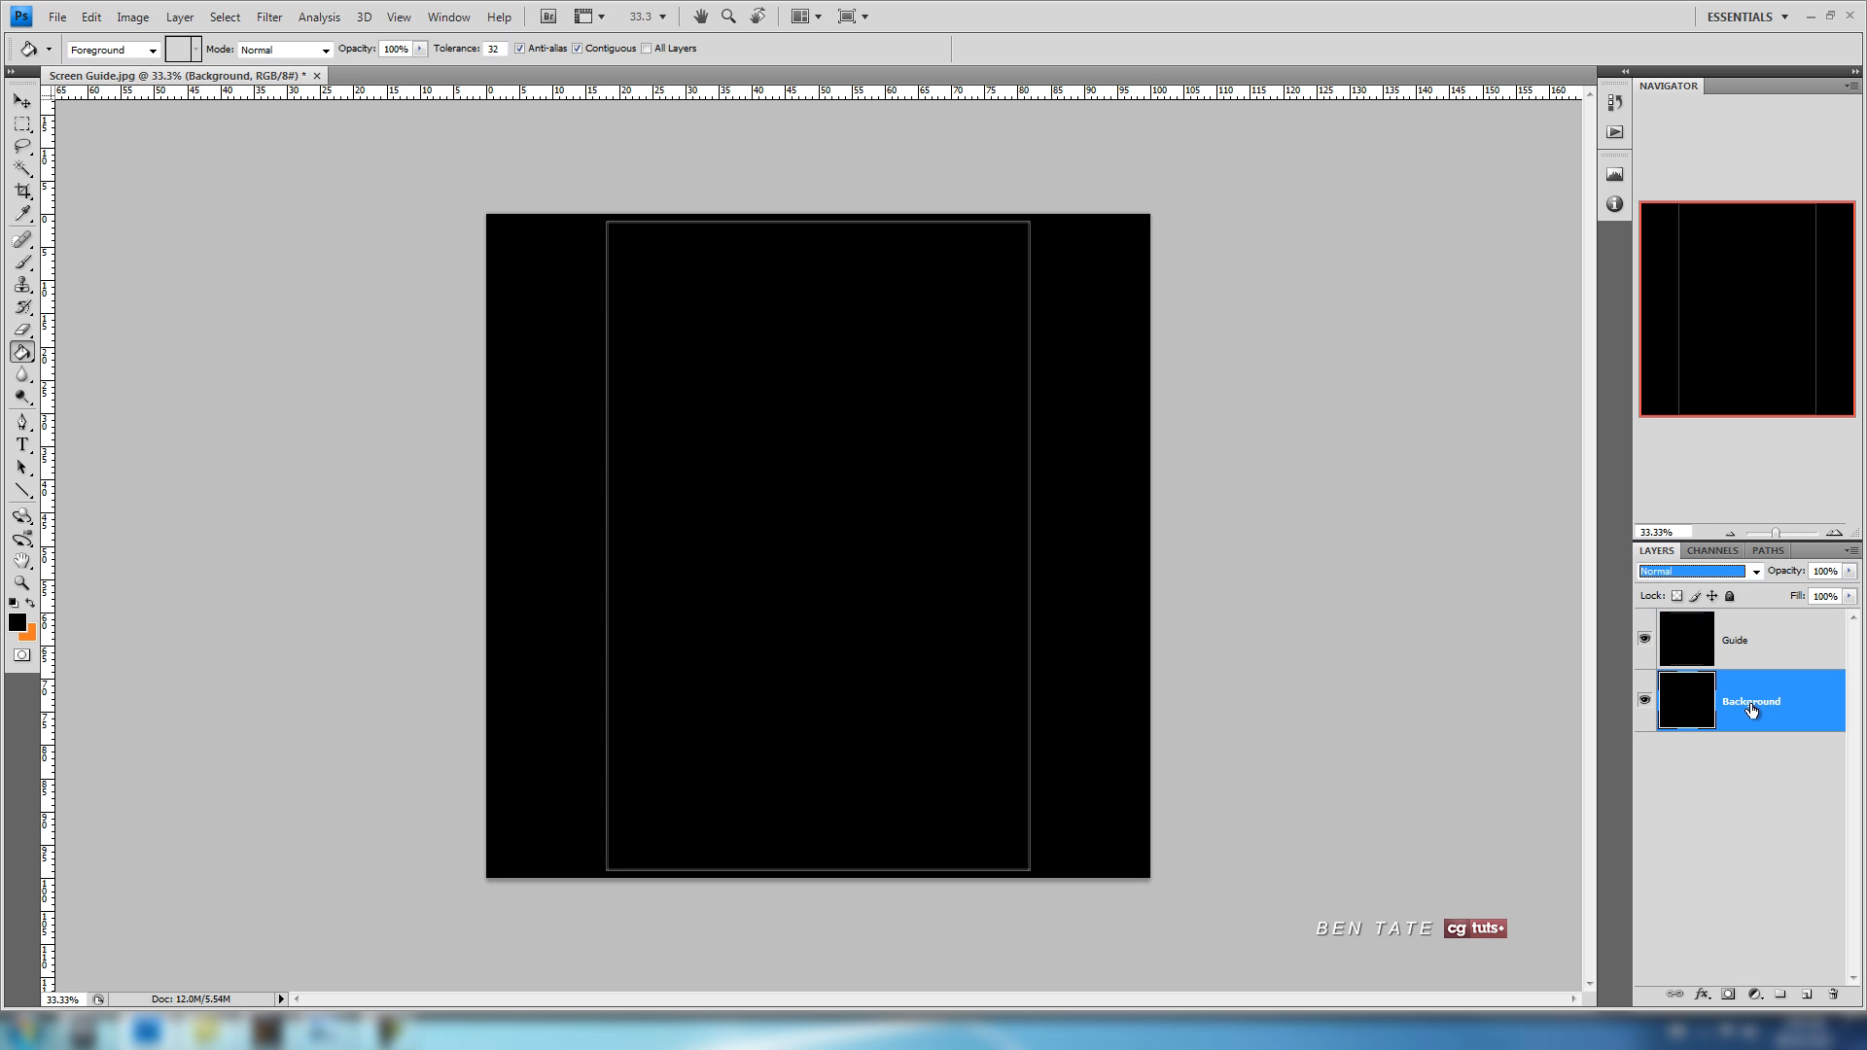
# Open the photos Screen Pic 1 and Screen Pic 2 together from the iPhone Textures folder.
pyautogui.click(57, 16)
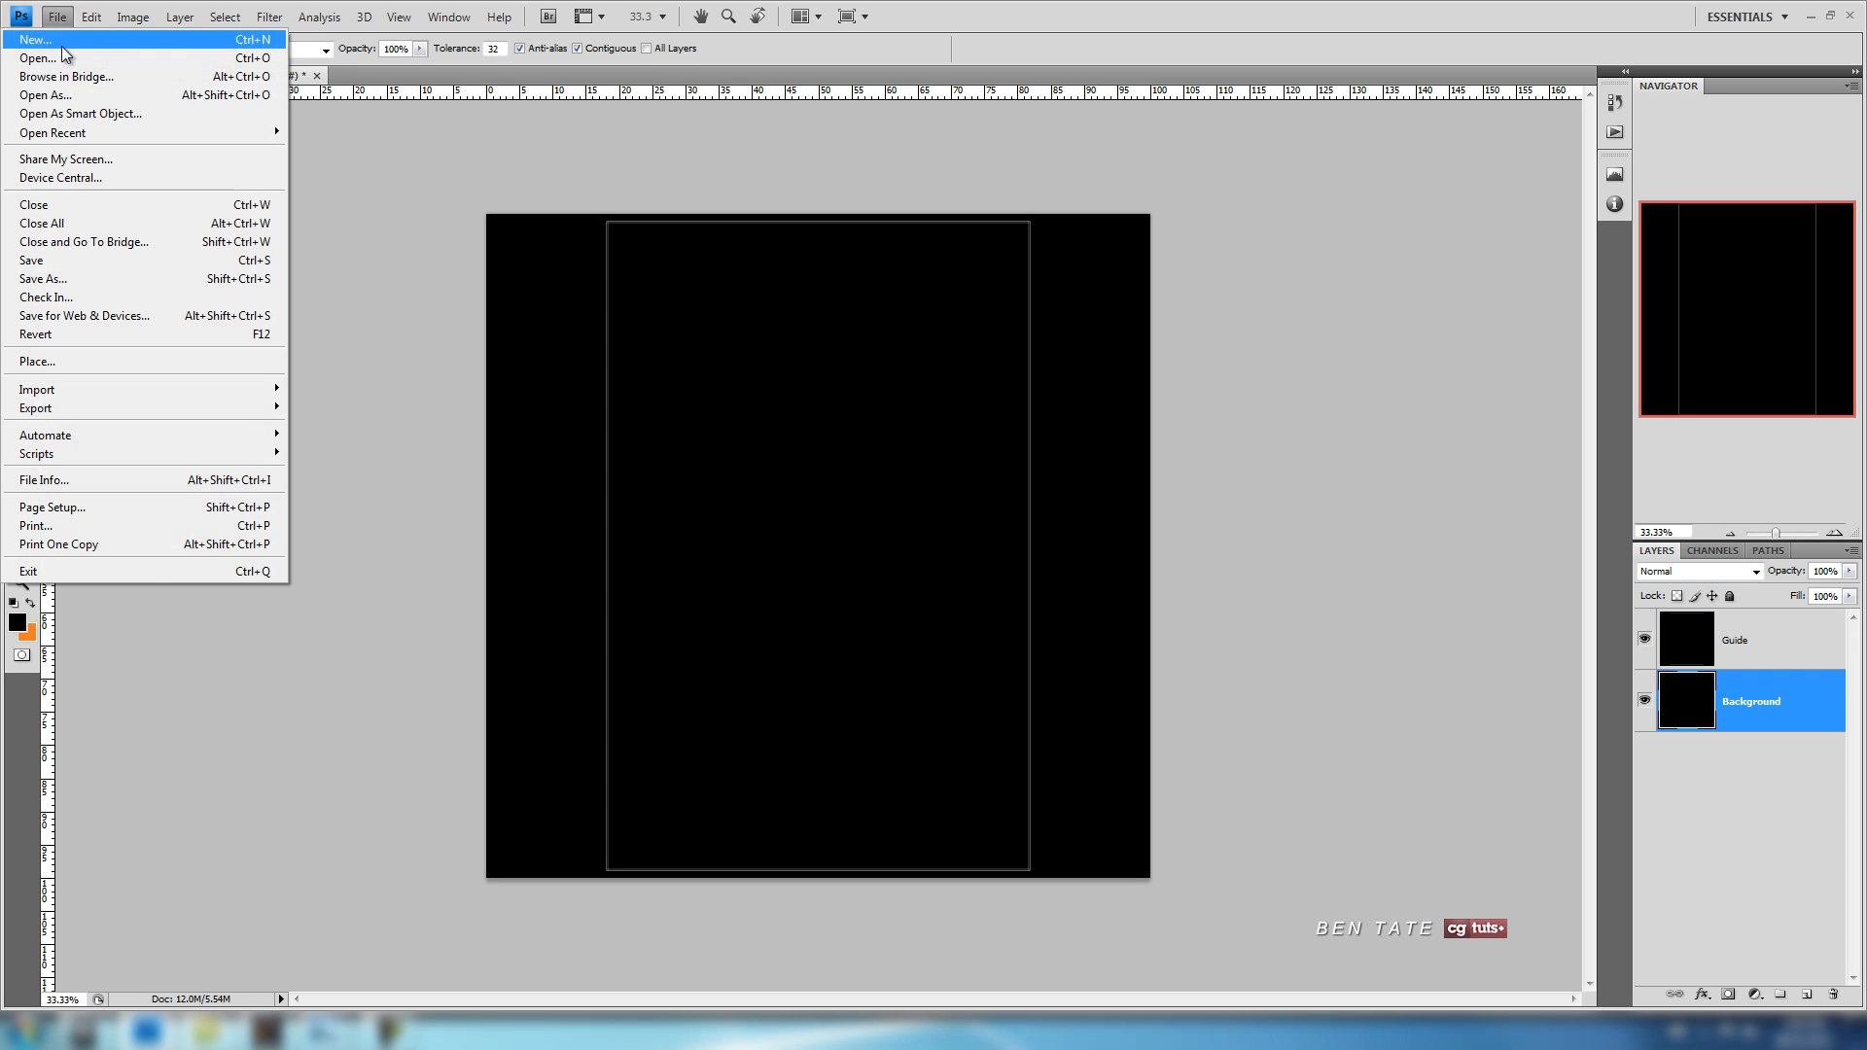
pyautogui.click(62, 60)
pyautogui.click(579, 195)
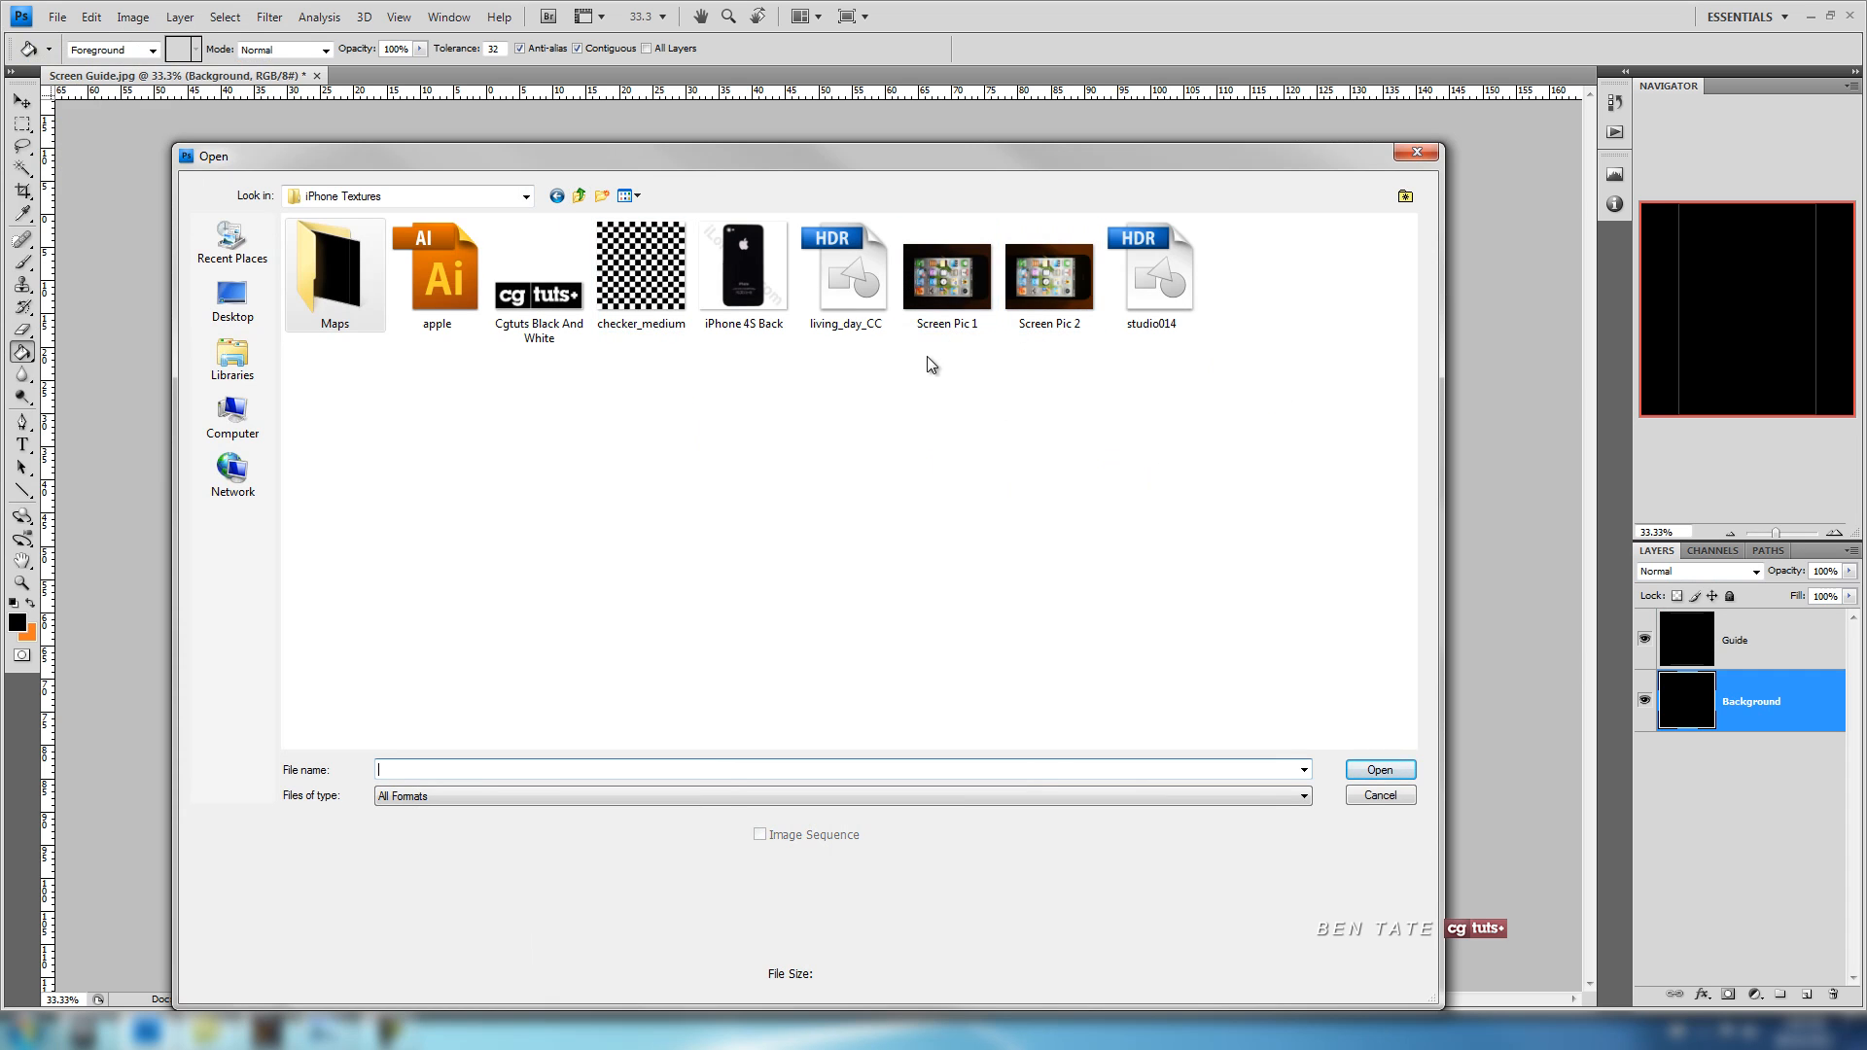
pyautogui.moveTo(915, 360); pyautogui.dragTo(1065, 310)
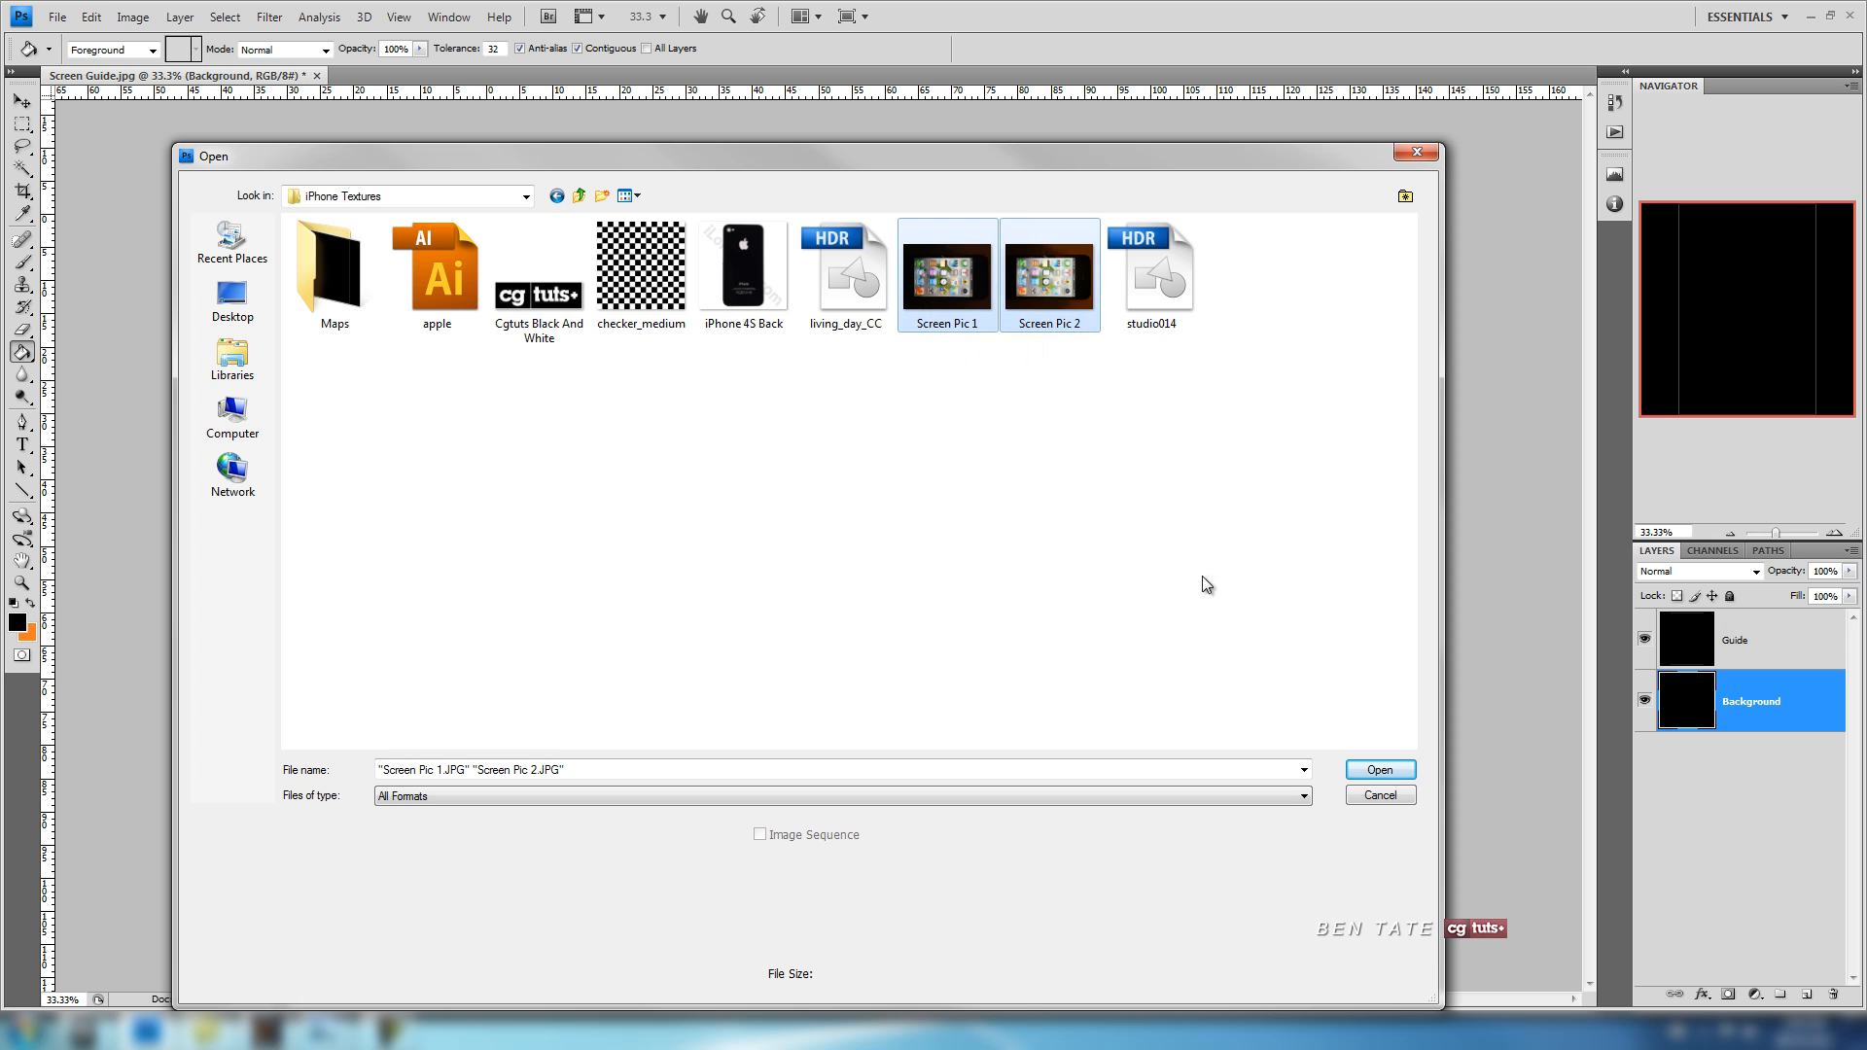
pyautogui.click(1366, 771)
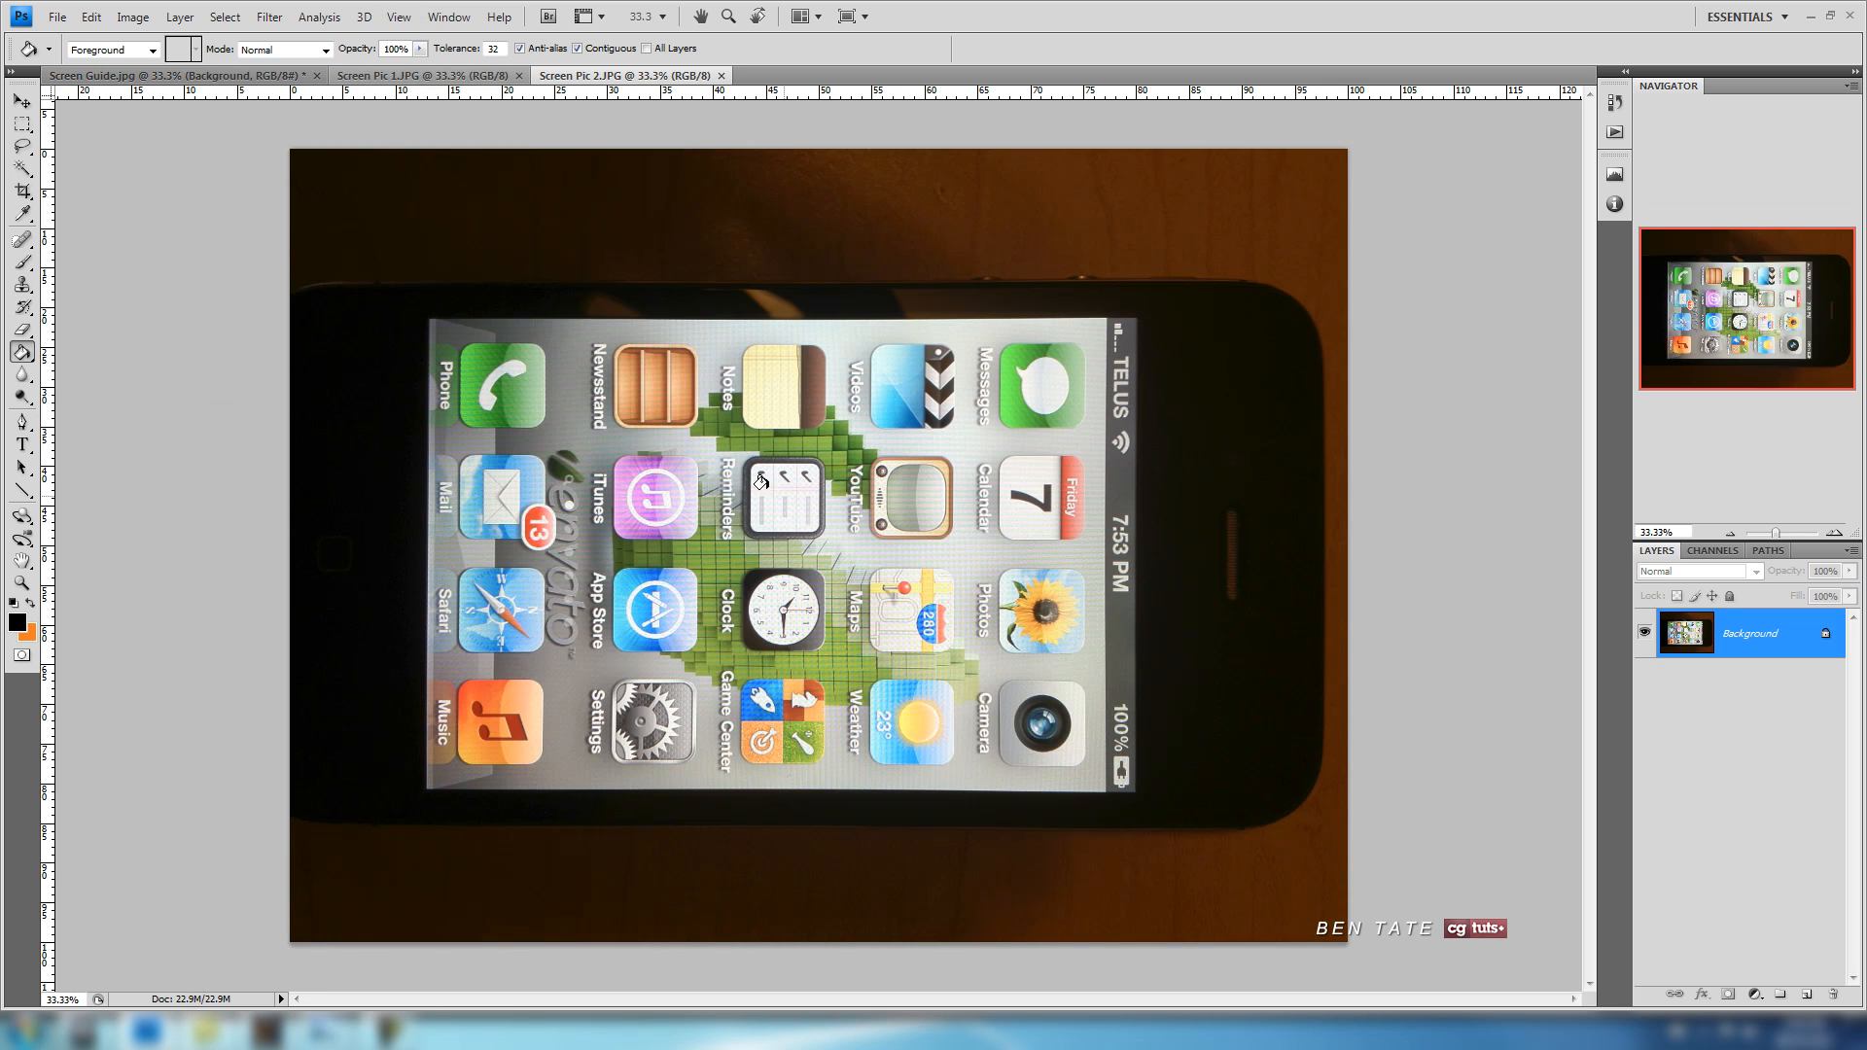
# Rotate both the Screen Pic 2 and Screen Pic 1 images 90° counter-clockwise.
pyautogui.click(133, 16)
pyautogui.moveTo(170, 198)
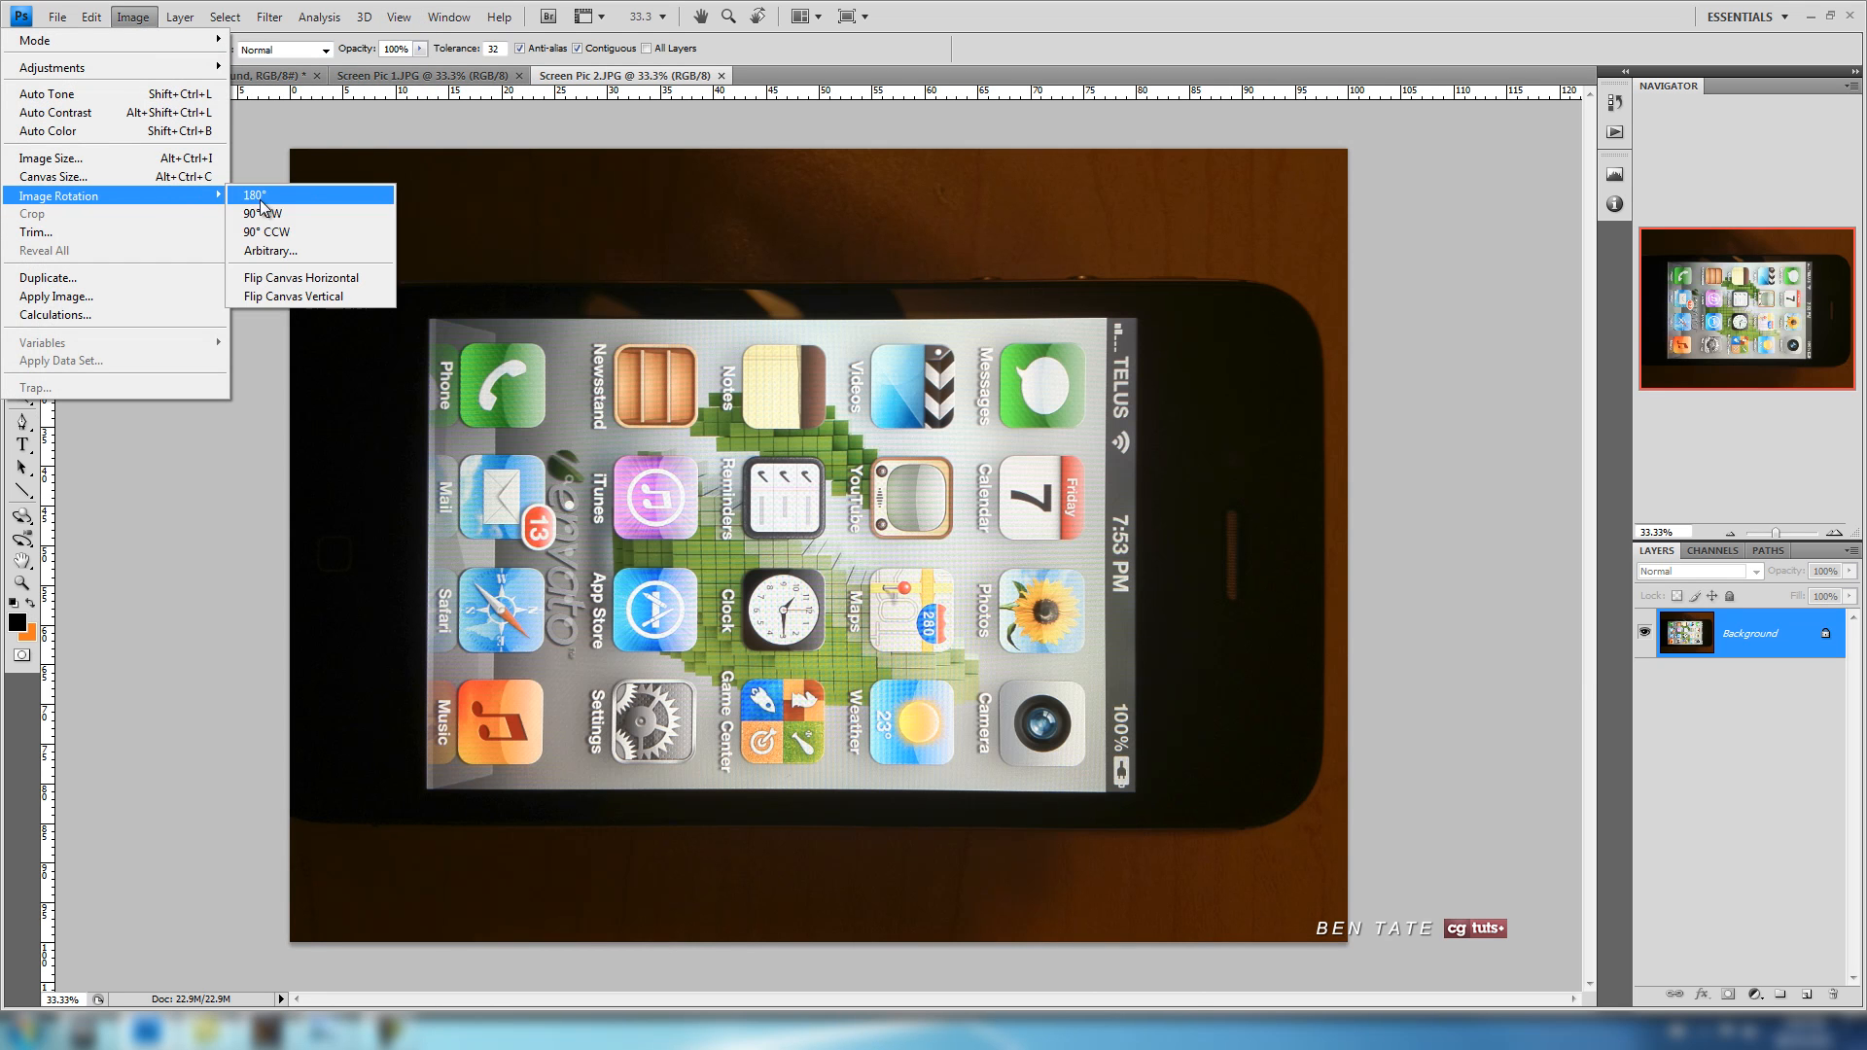
pyautogui.click(281, 234)
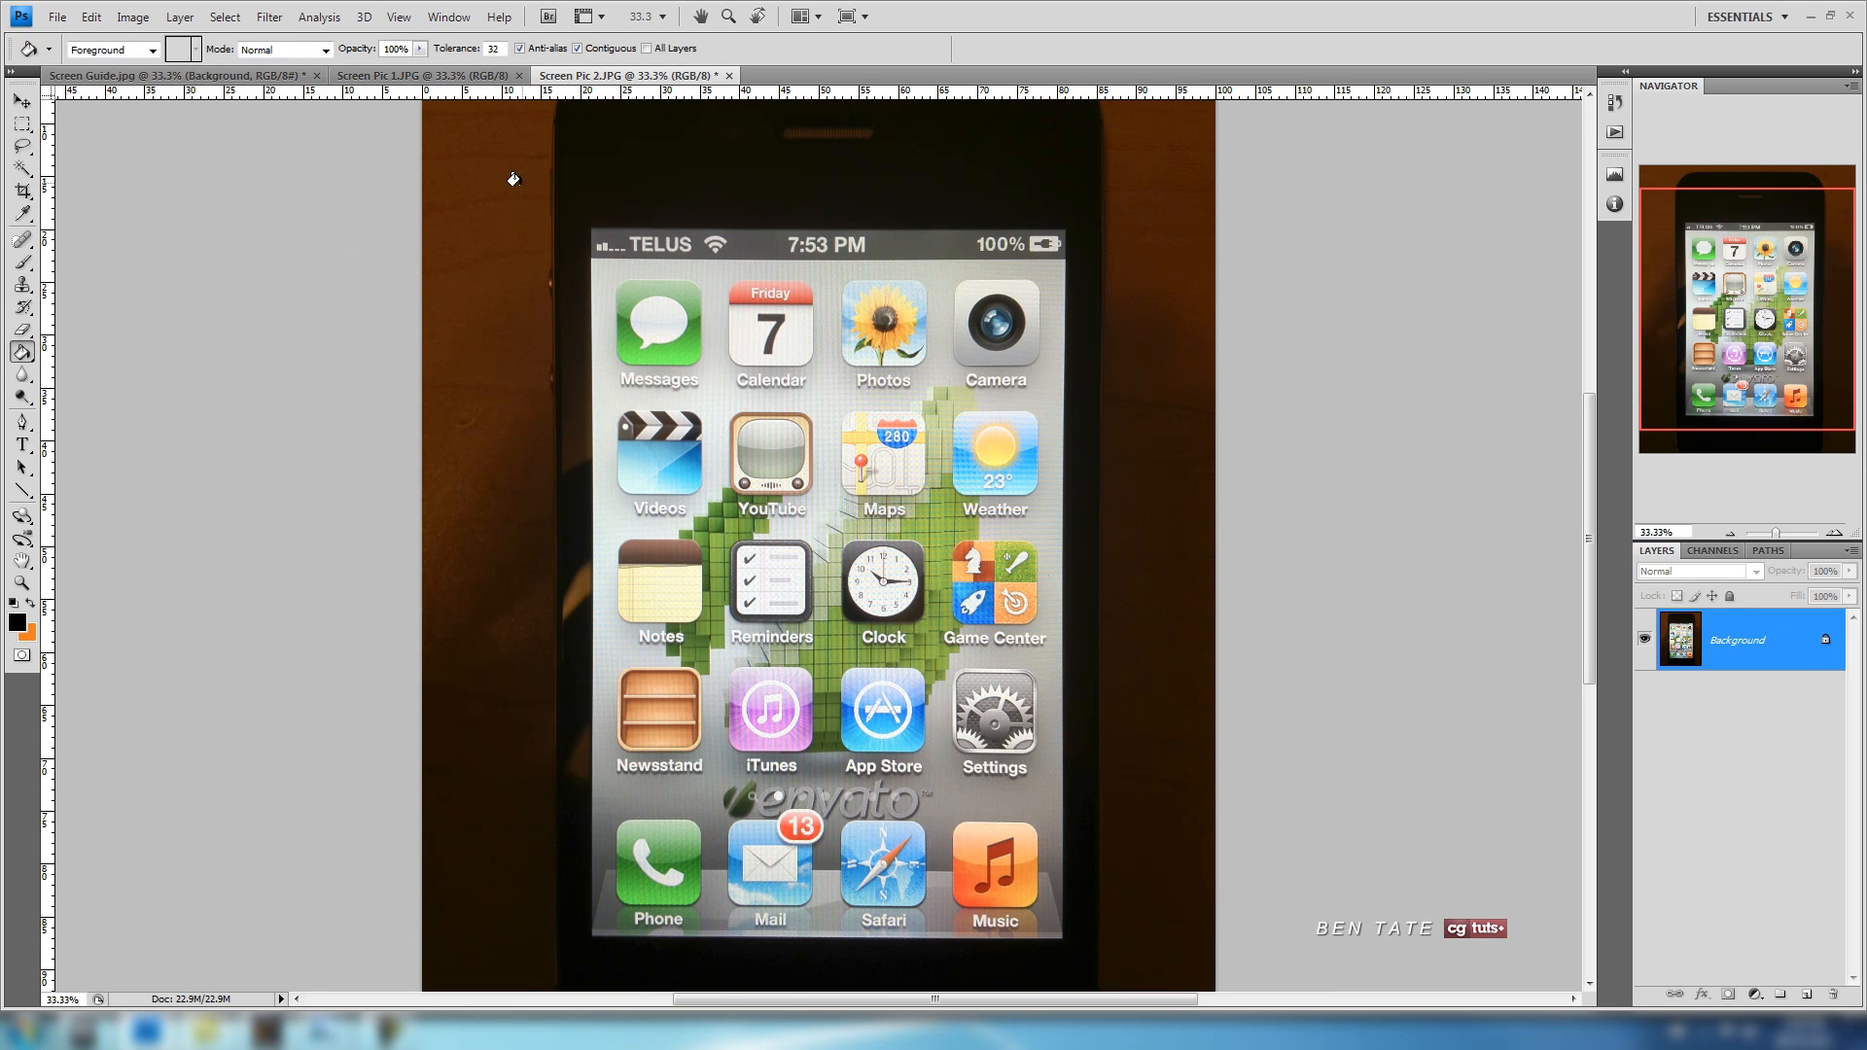
pyautogui.click(446, 77)
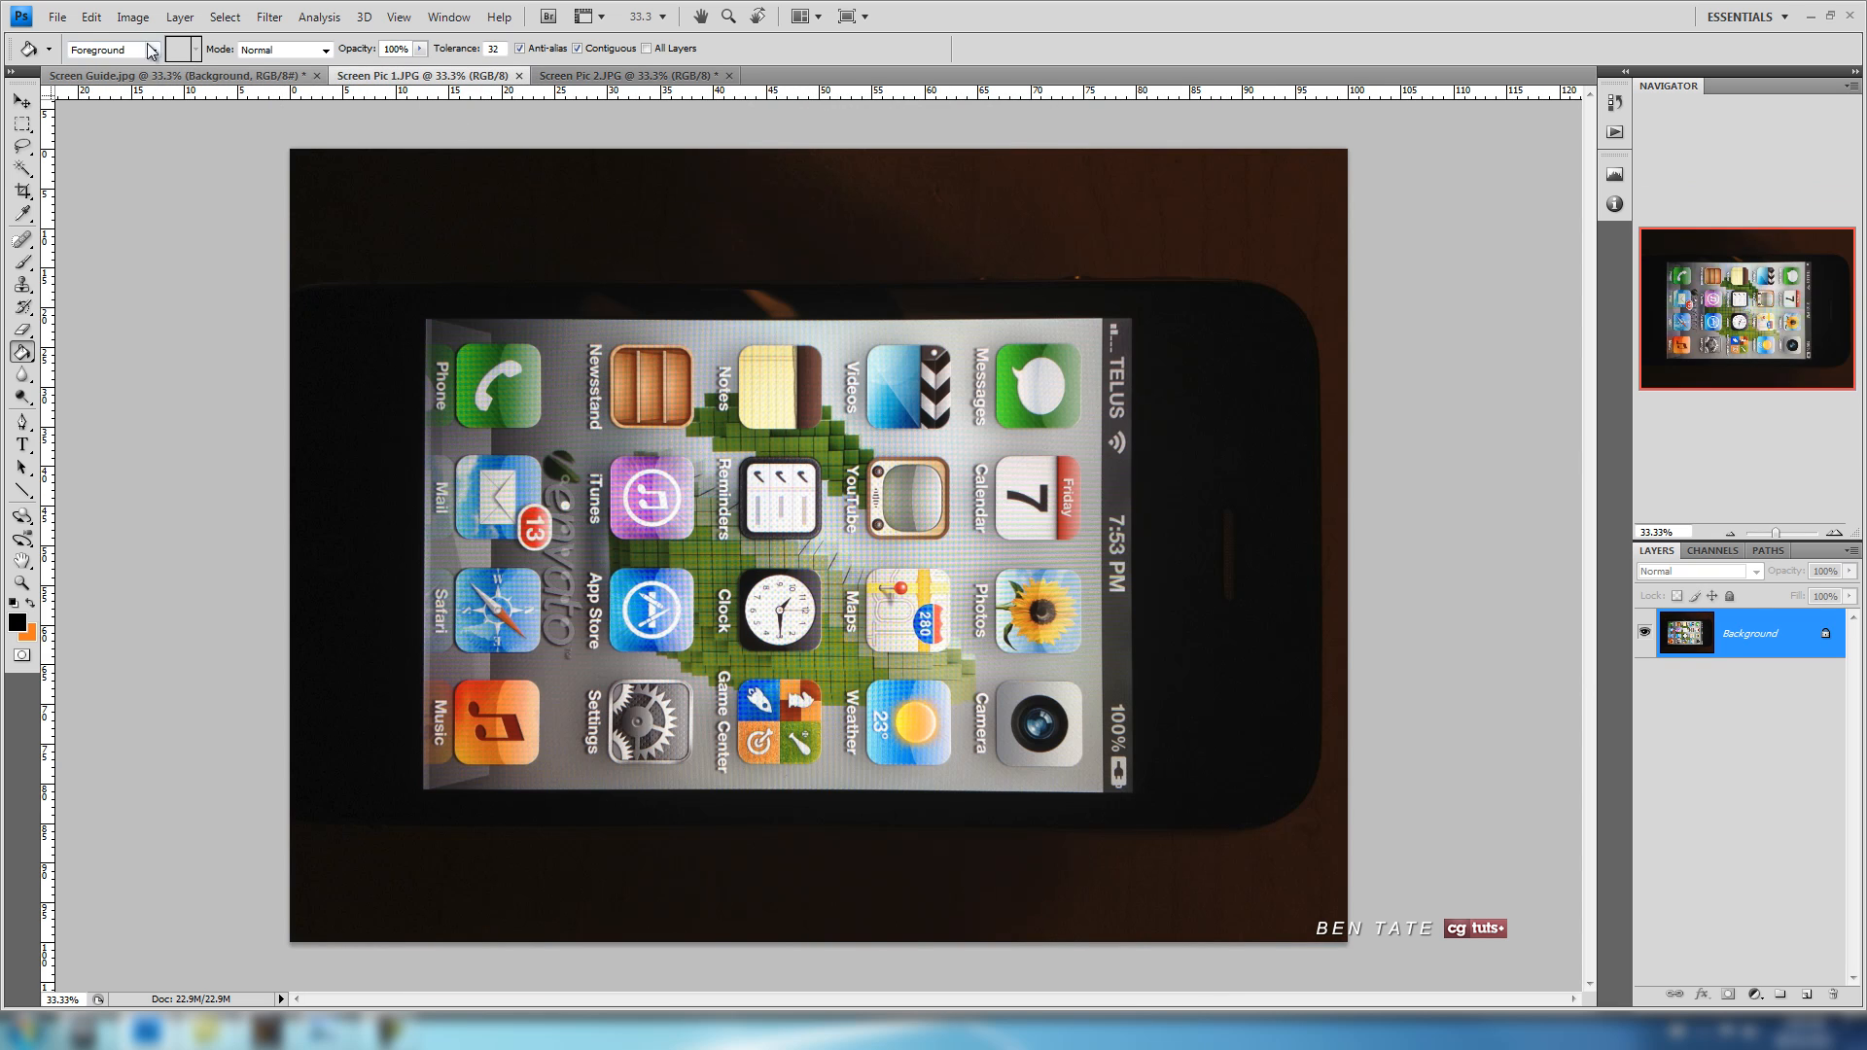
pyautogui.click(97, 18)
pyautogui.moveTo(133, 17)
pyautogui.moveTo(155, 196)
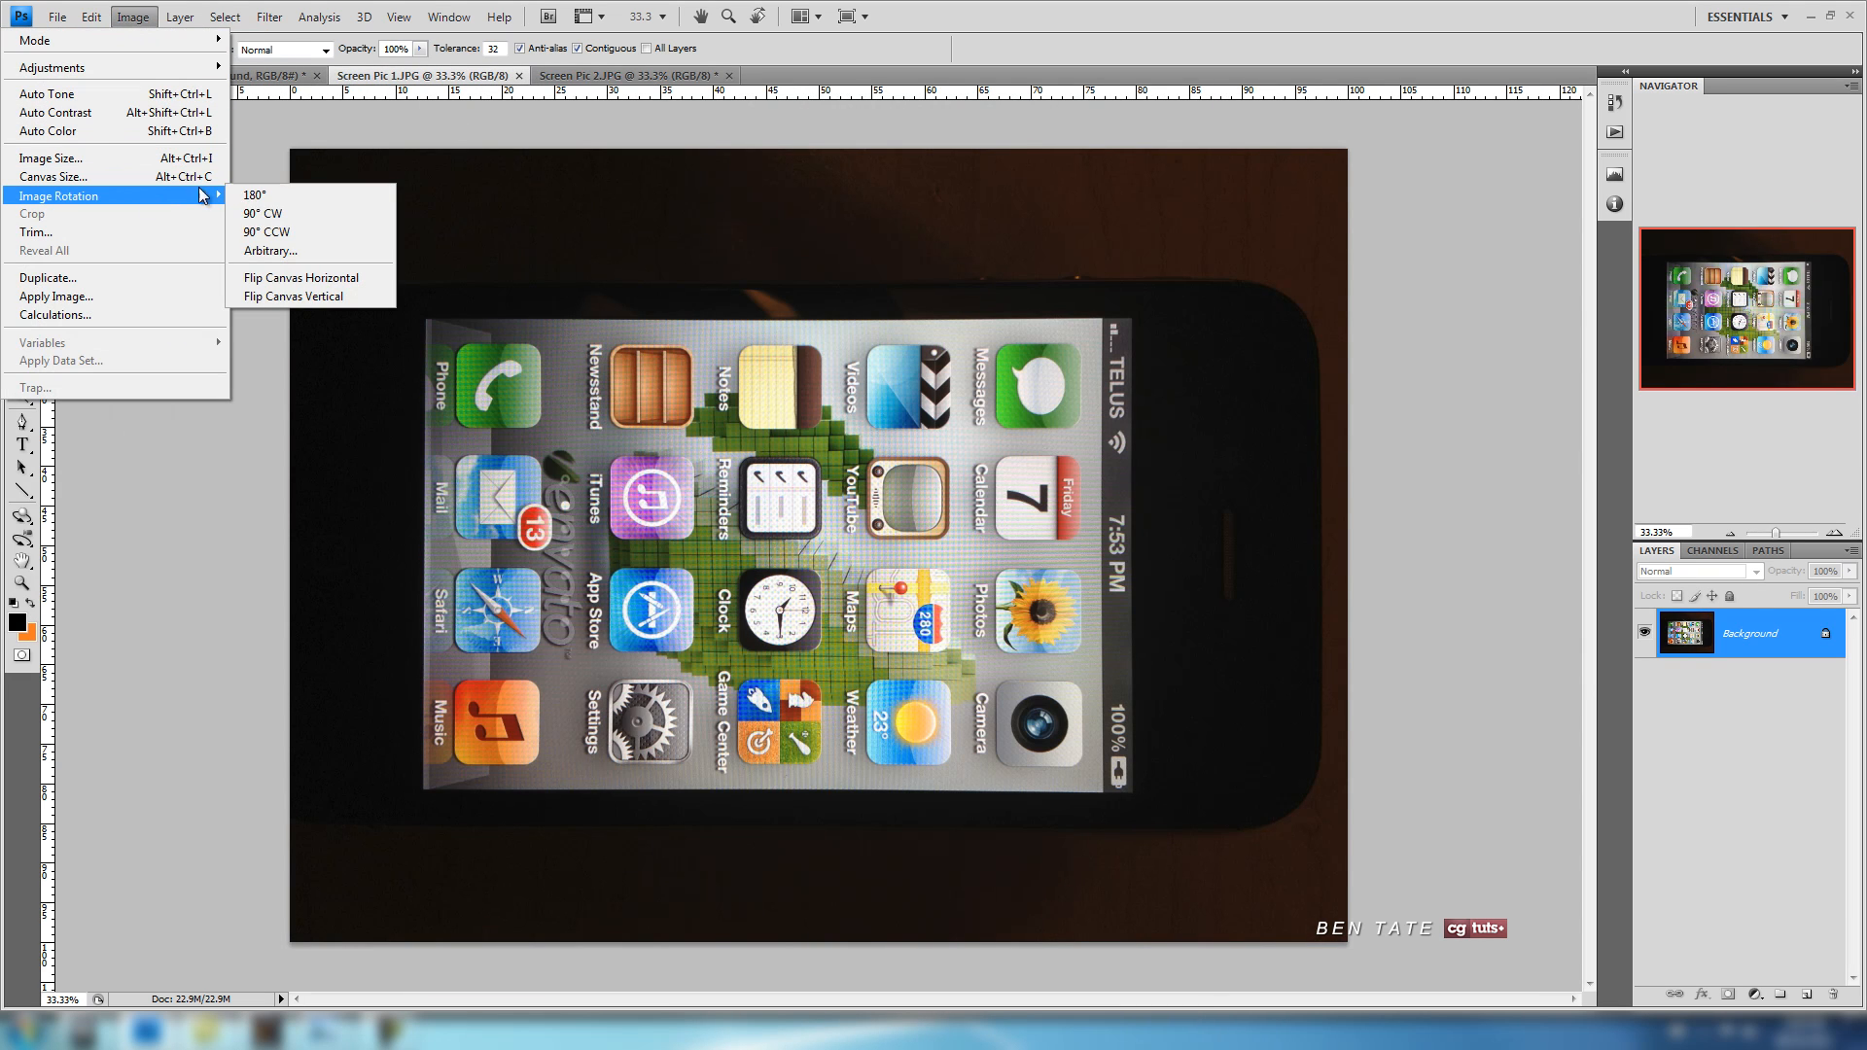
pyautogui.click(268, 233)
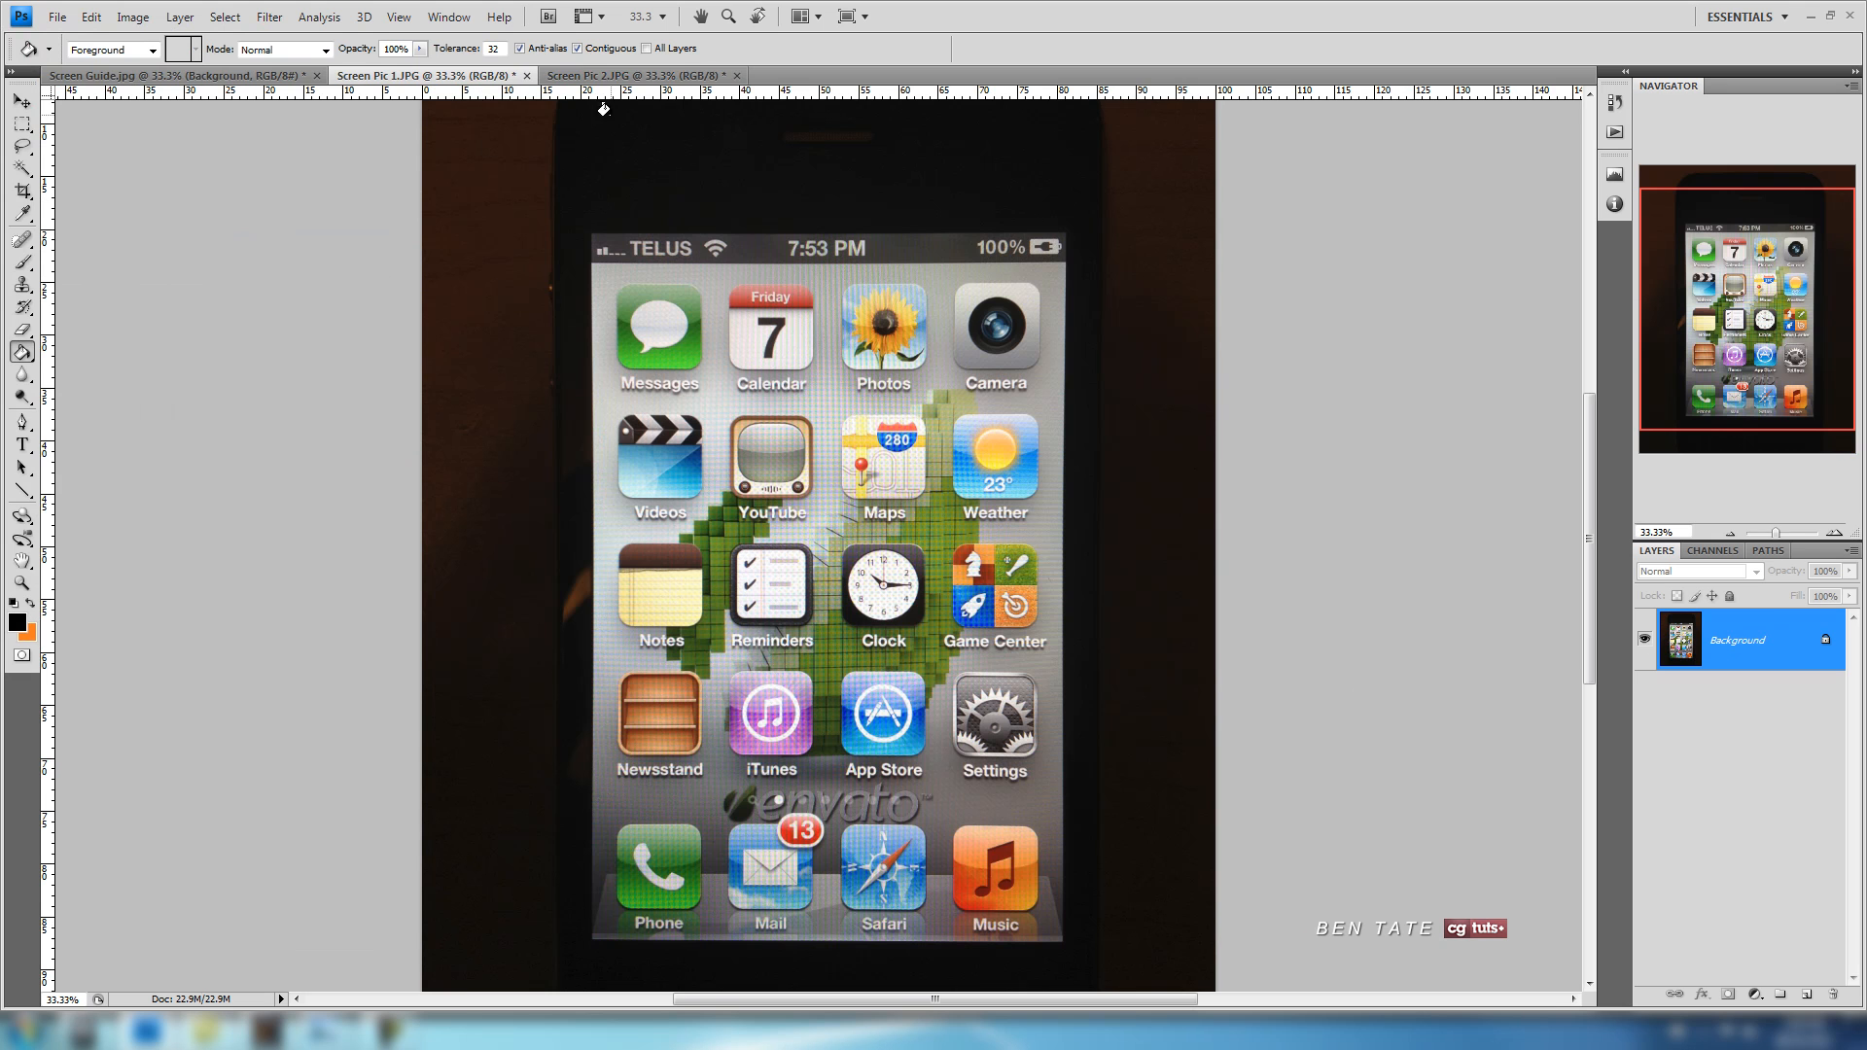
# Compare the two rotated phone photos and close Screen Pic 2, keeping Screen Pic 1 open.
pyautogui.click(598, 77)
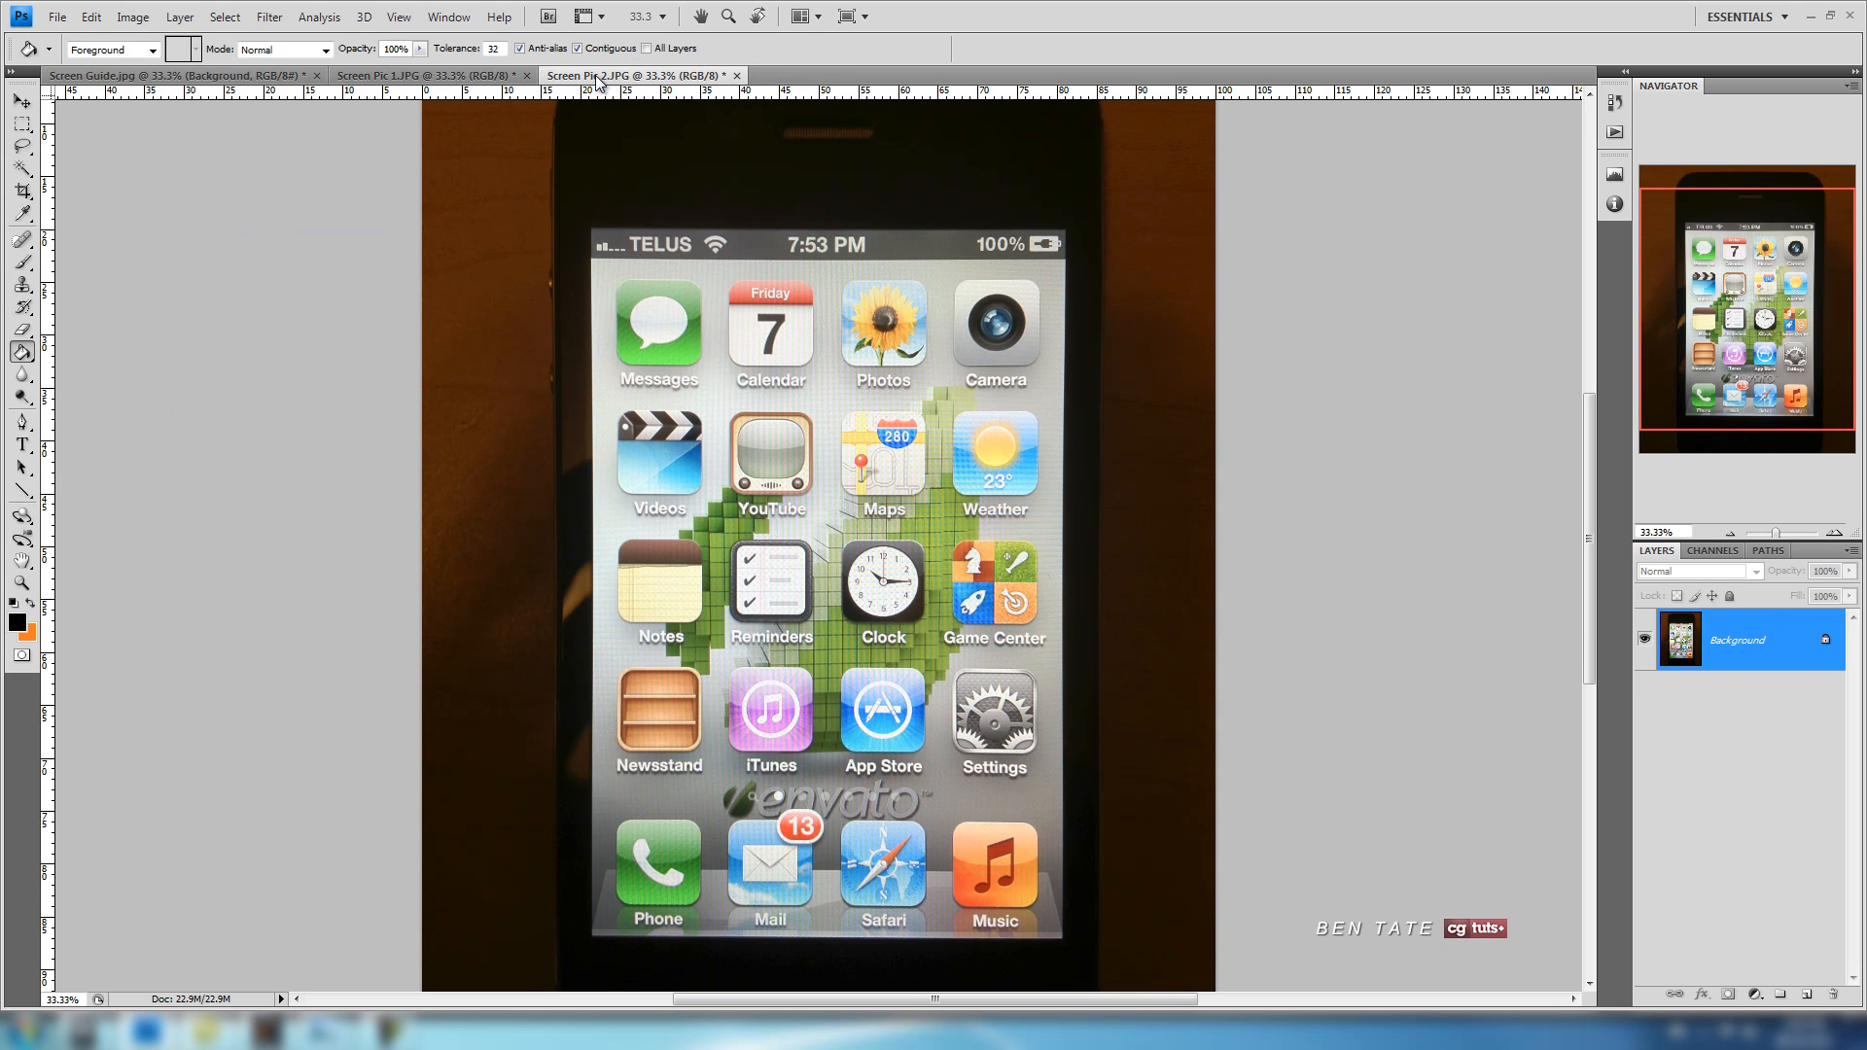
pyautogui.click(488, 77)
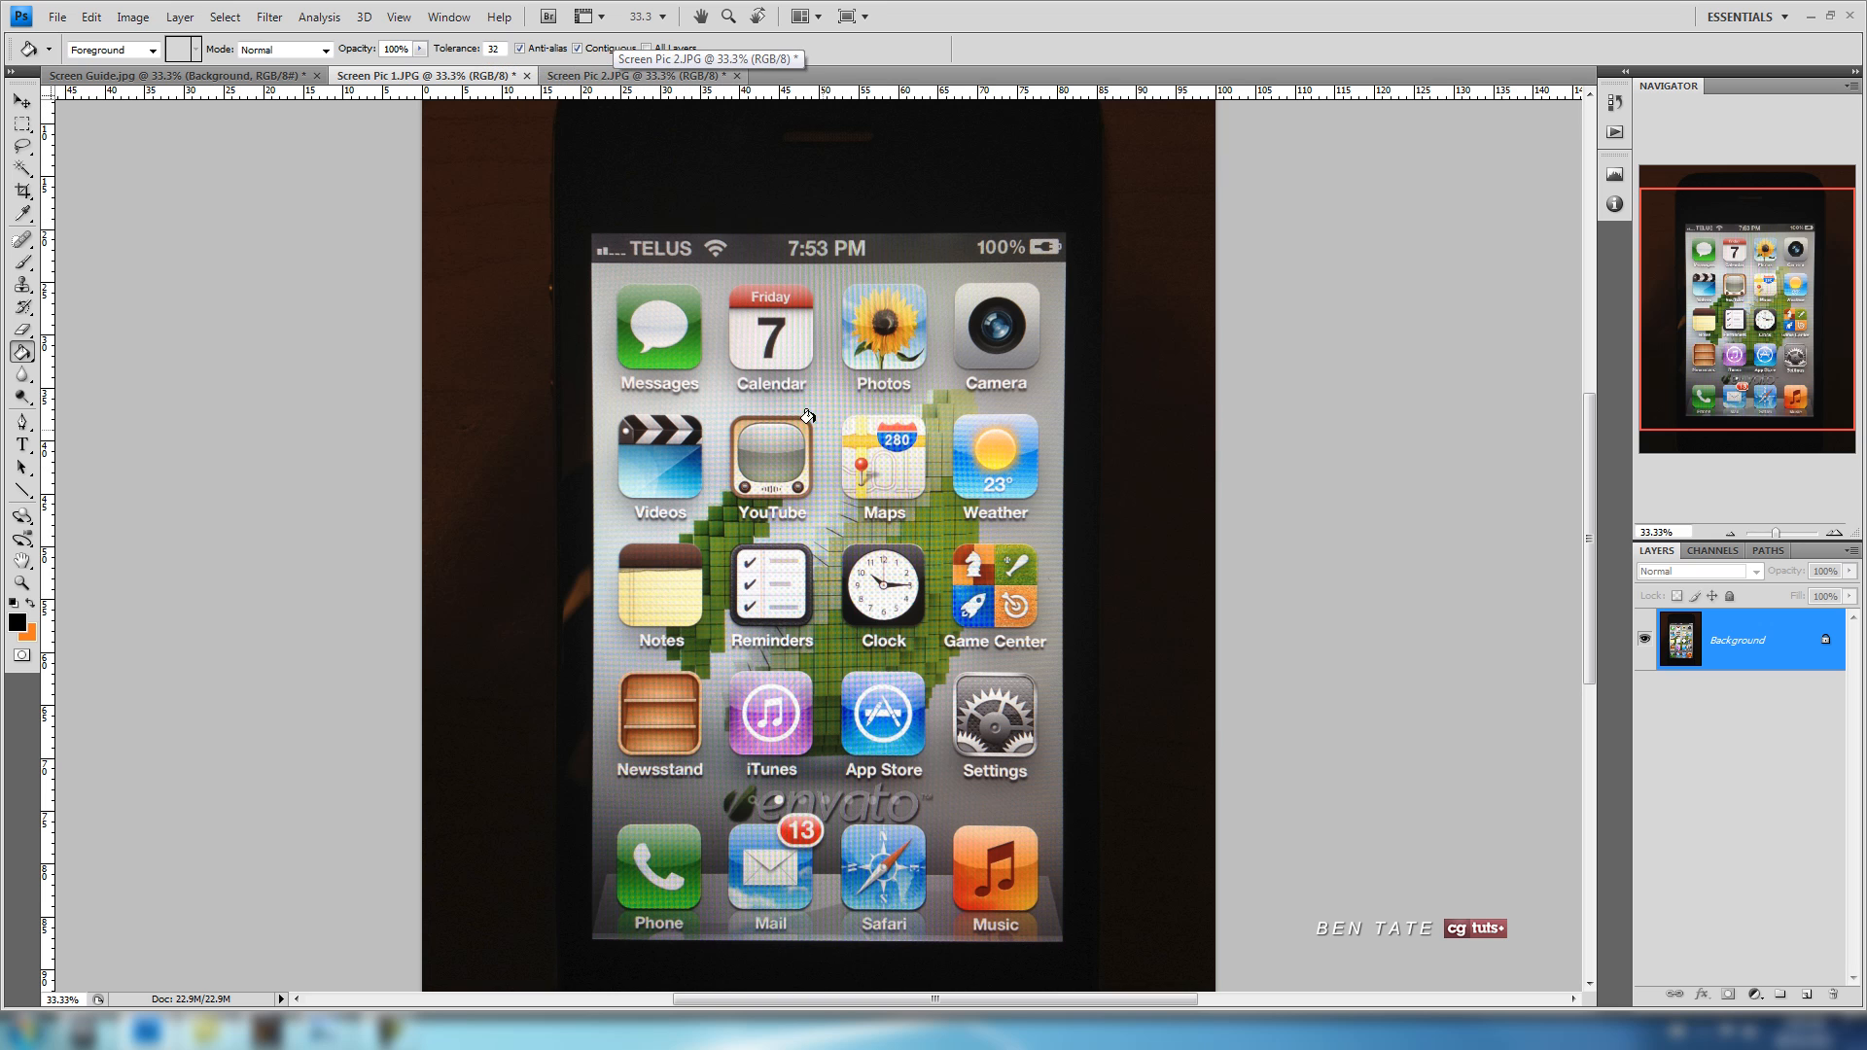
pyautogui.click(604, 75)
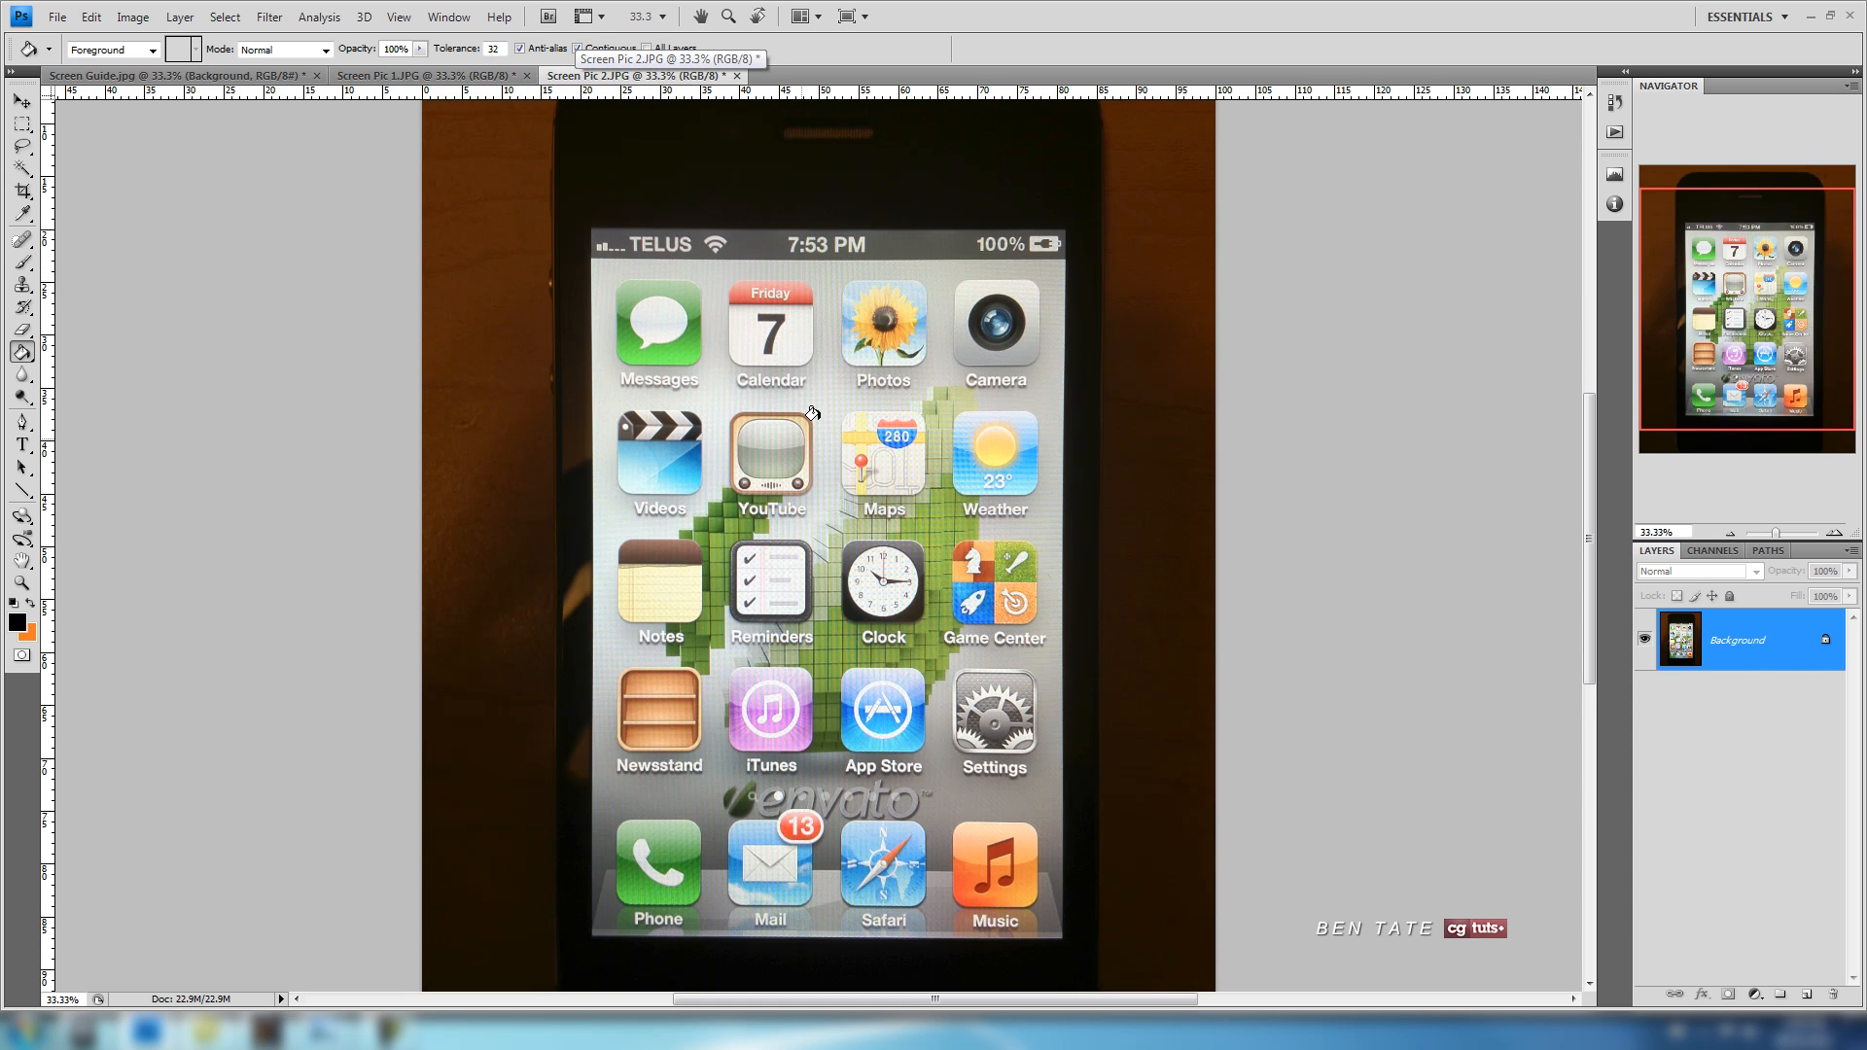
pyautogui.click(737, 75)
pyautogui.click(936, 397)
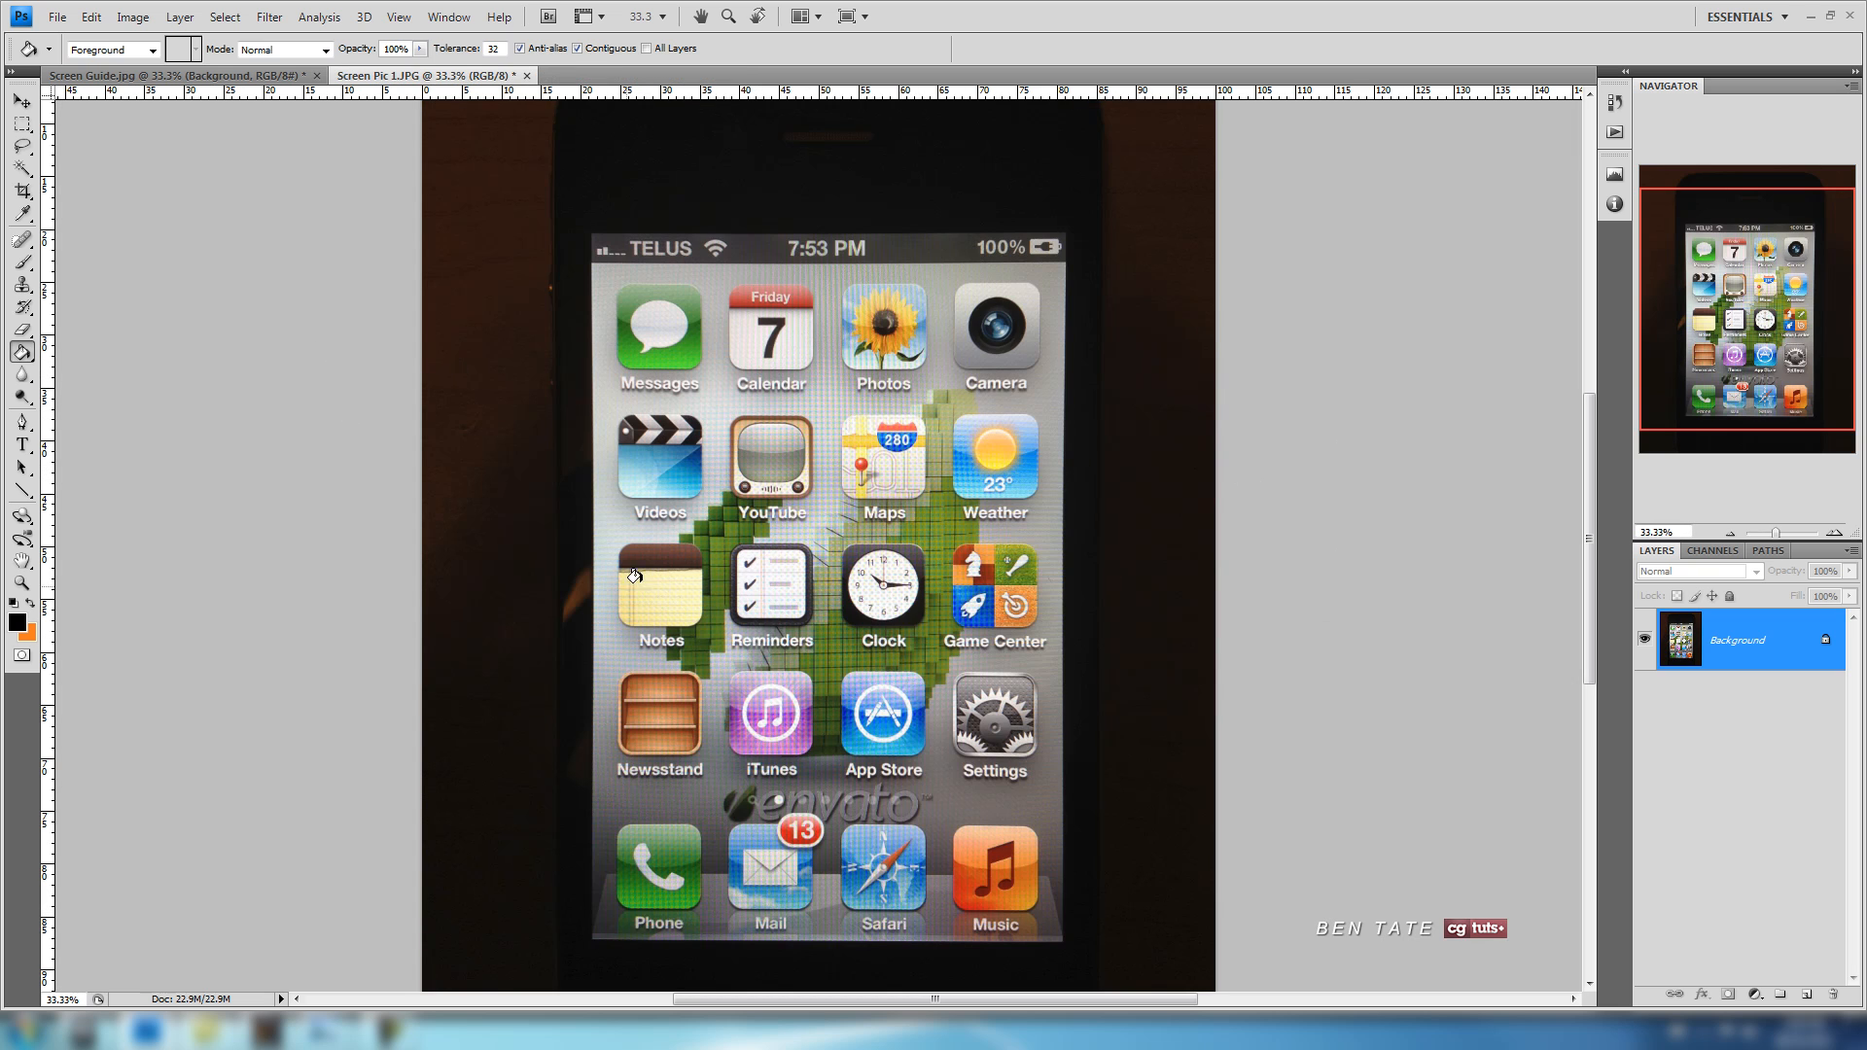
# Examine the detail of the Screen Pic 1 photo at actual pixel size and return to the whole image.
pyautogui.click(399, 17)
pyautogui.click(253, 228)
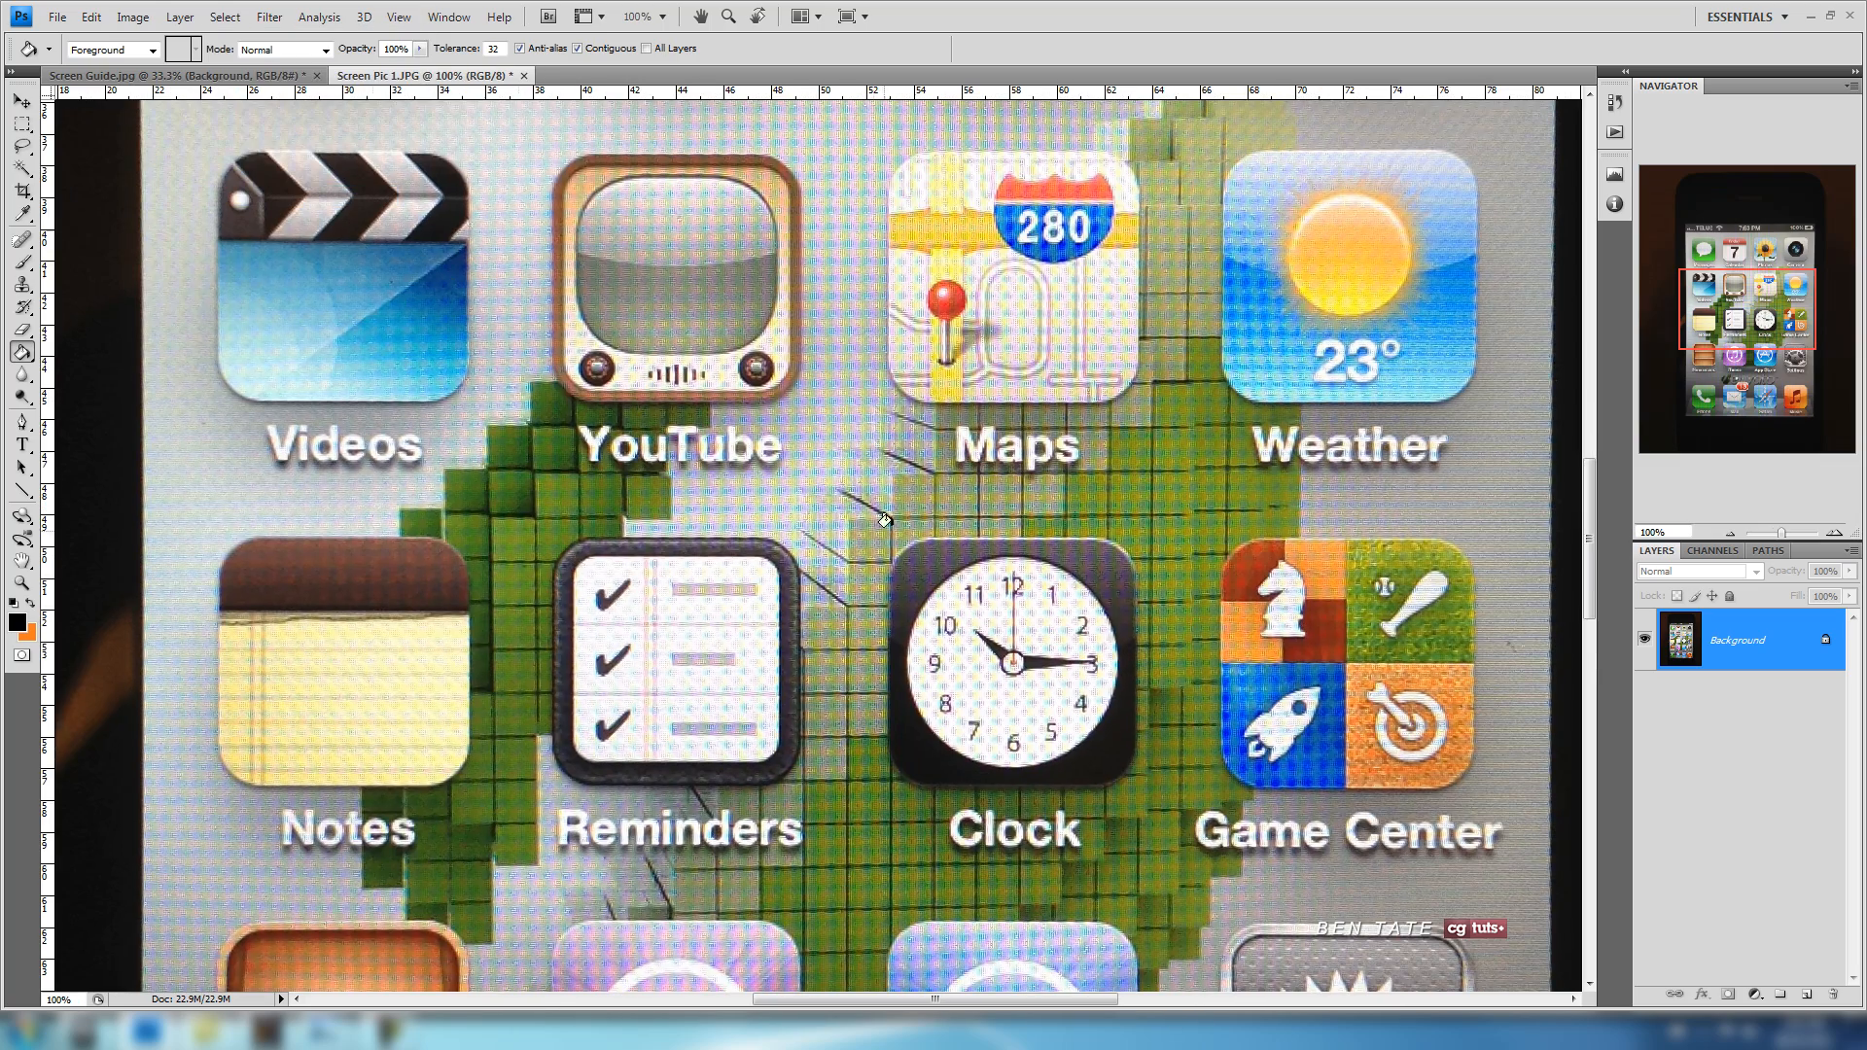
pyautogui.moveTo(1724, 330)
pyautogui.mouseDown()
pyautogui.moveTo(1721, 282)
pyautogui.moveTo(1749, 330)
pyautogui.moveTo(1750, 413)
pyautogui.moveTo(1751, 321)
pyautogui.mouseUp()
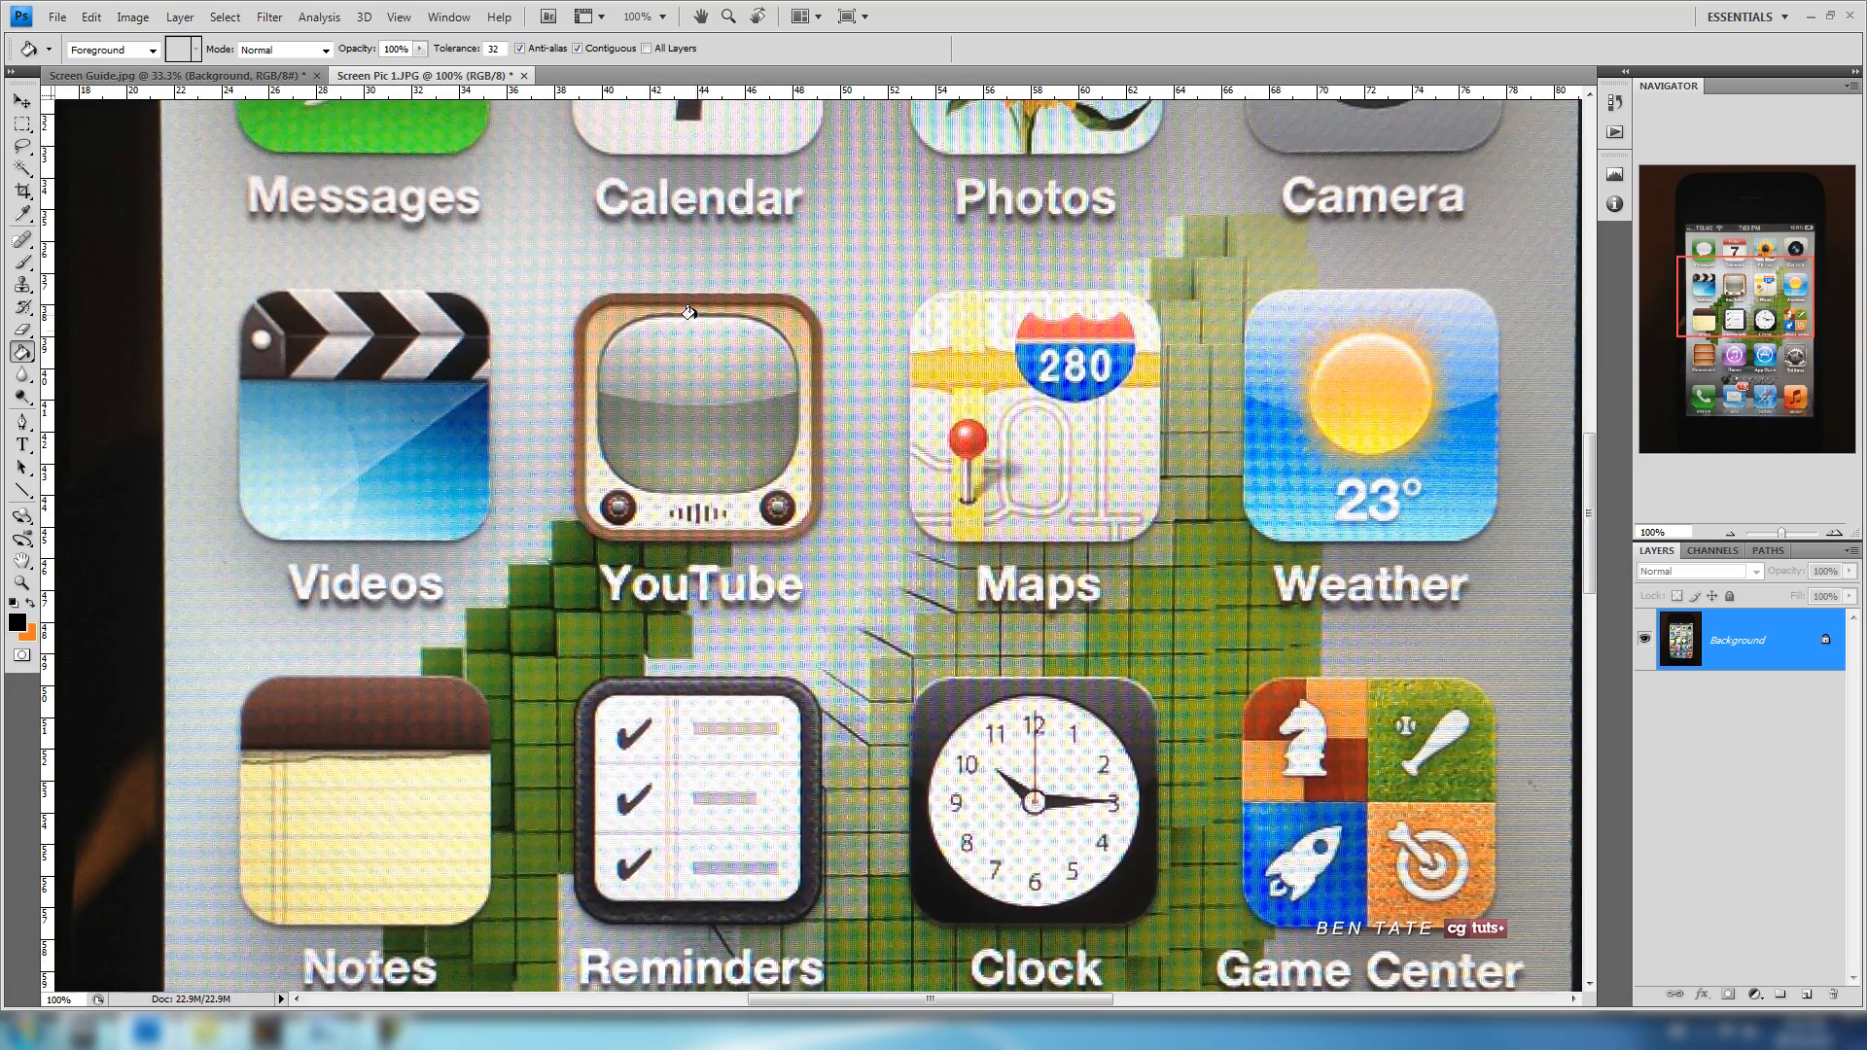
pyautogui.click(398, 17)
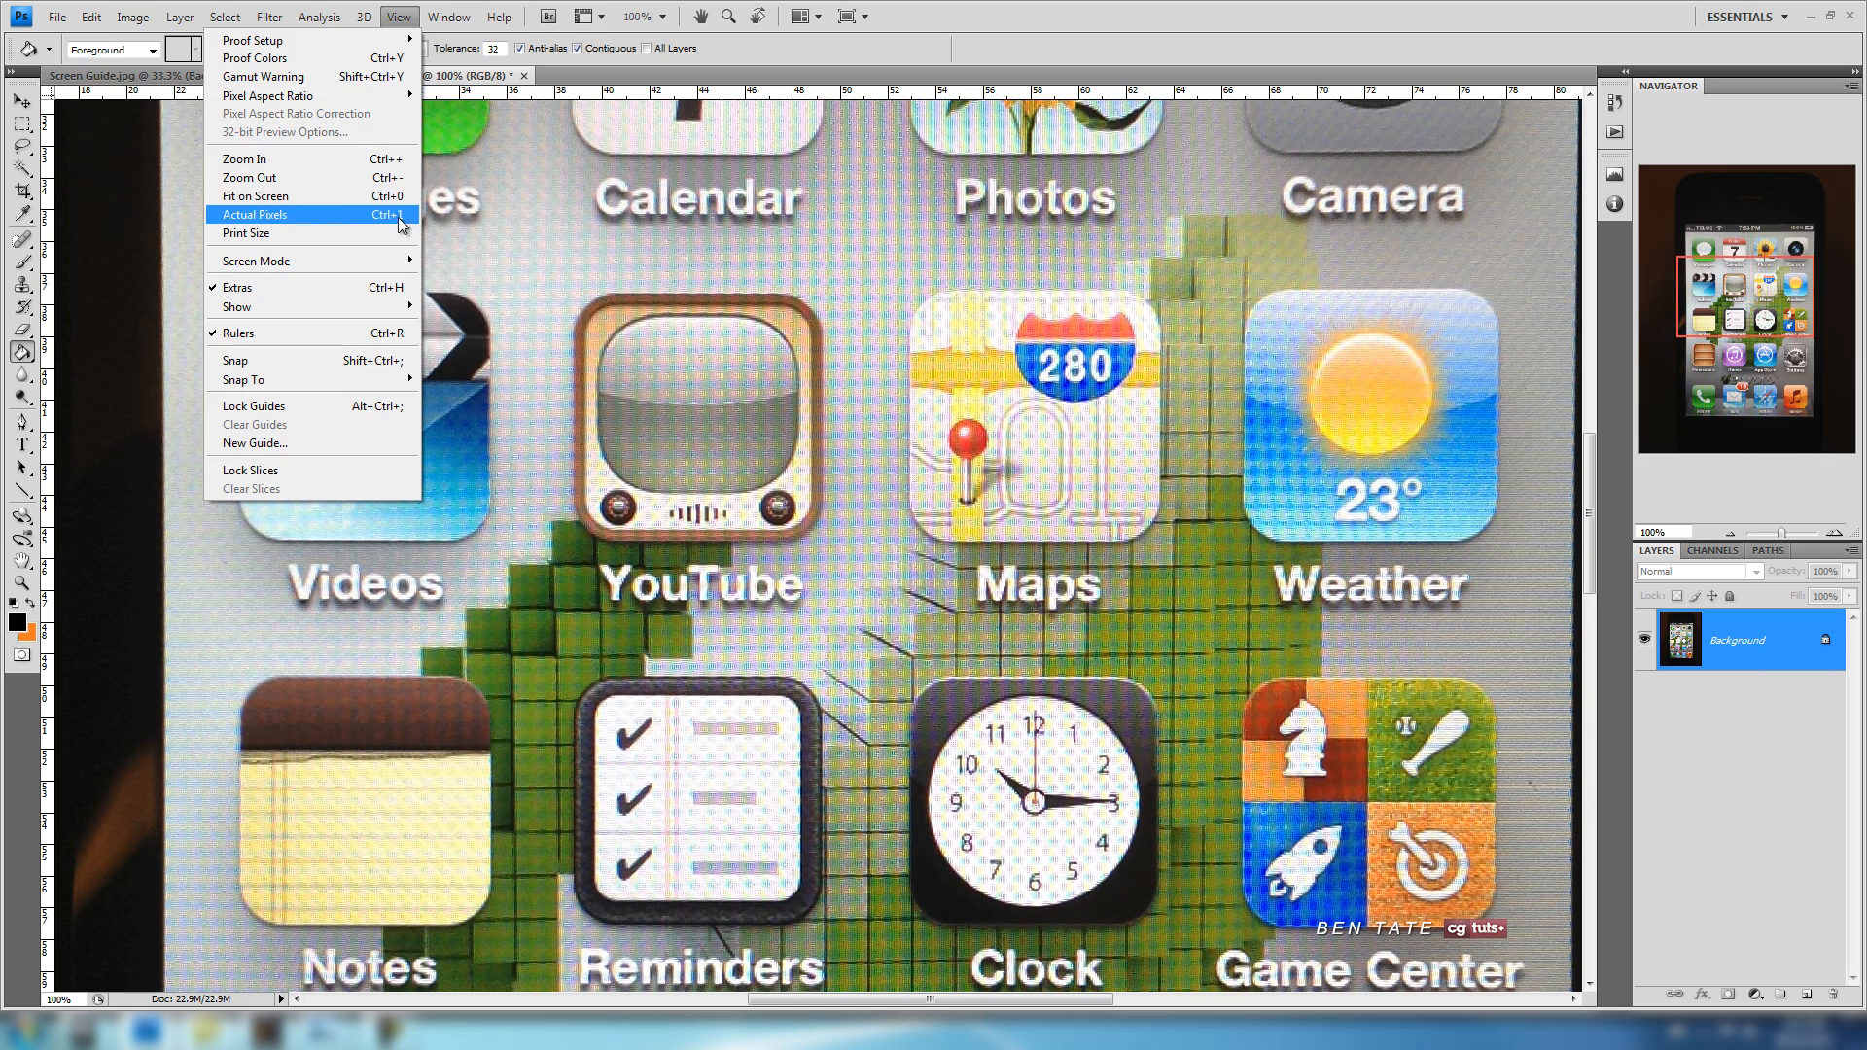
pyautogui.click(402, 216)
pyautogui.click(399, 17)
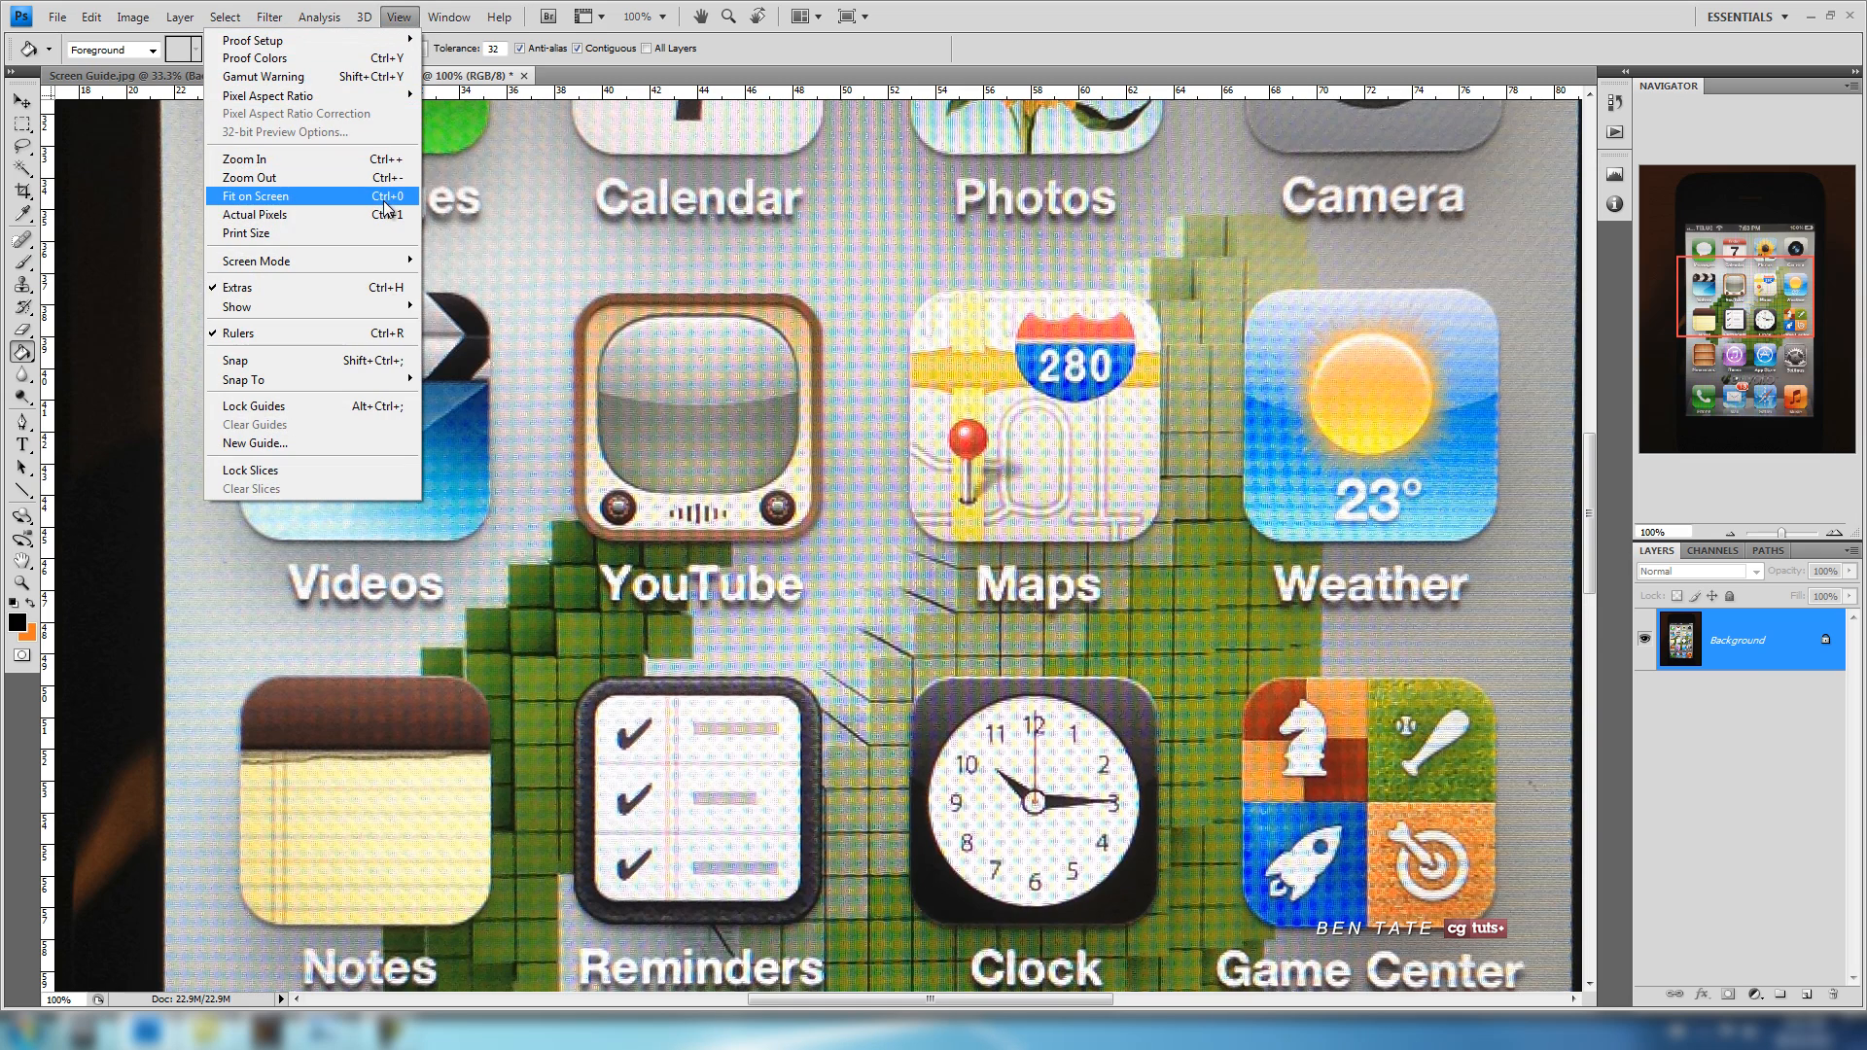
pyautogui.click(385, 200)
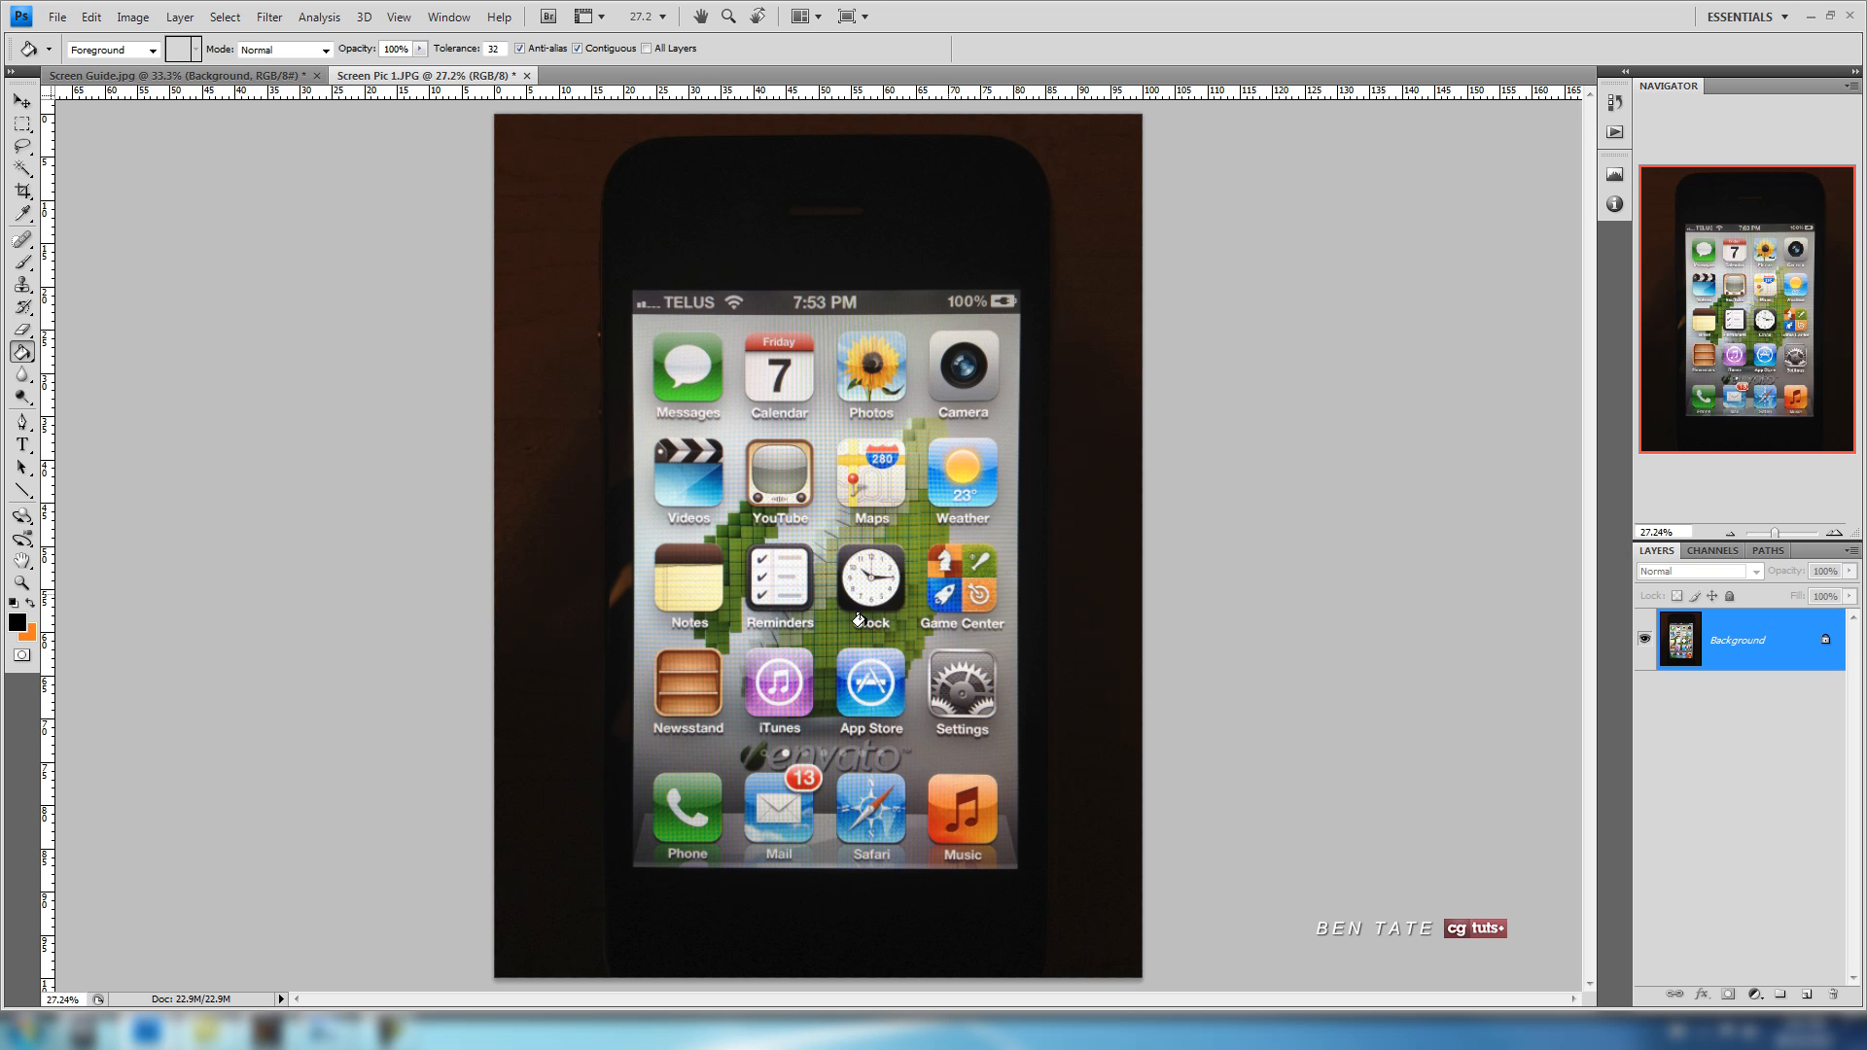
# Select the phone's lit display in Screen Pic 1 with a rectangular marquee, from the status bar's outer corner to the corner below the Music icon.
pyautogui.click(22, 124)
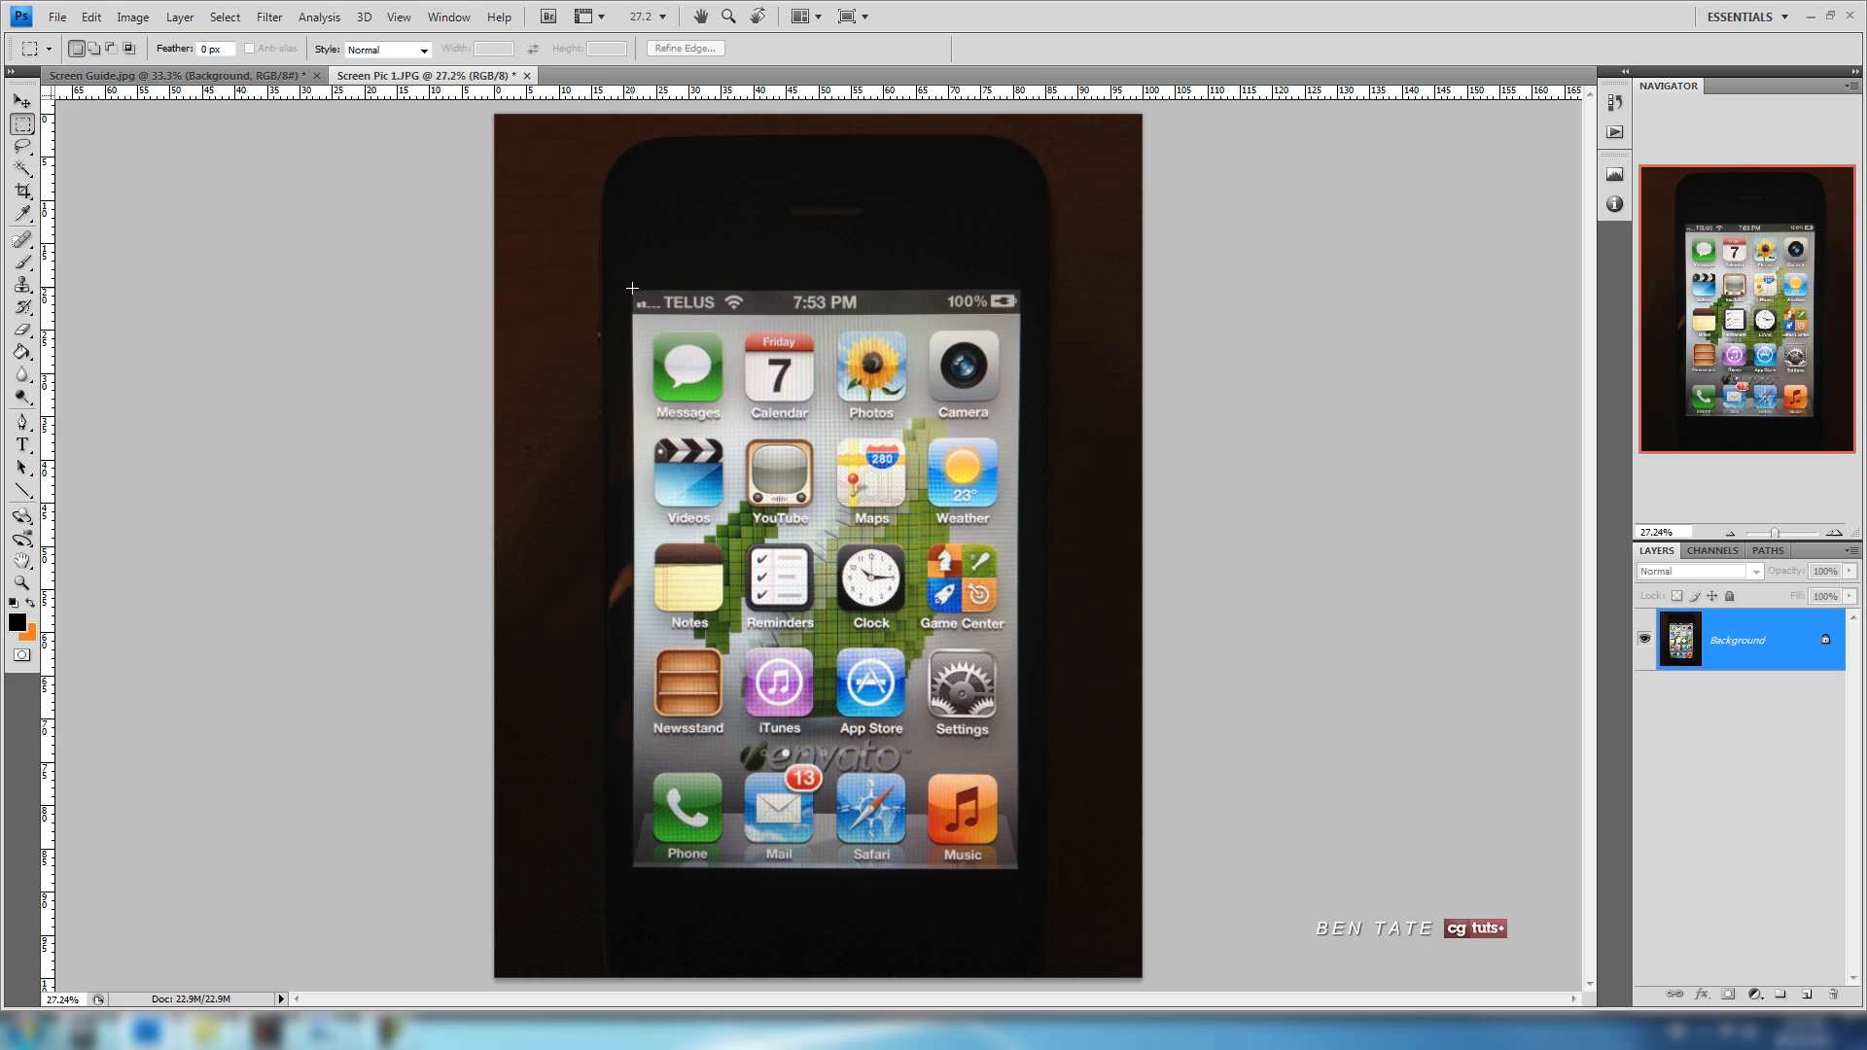
pyautogui.click(399, 16)
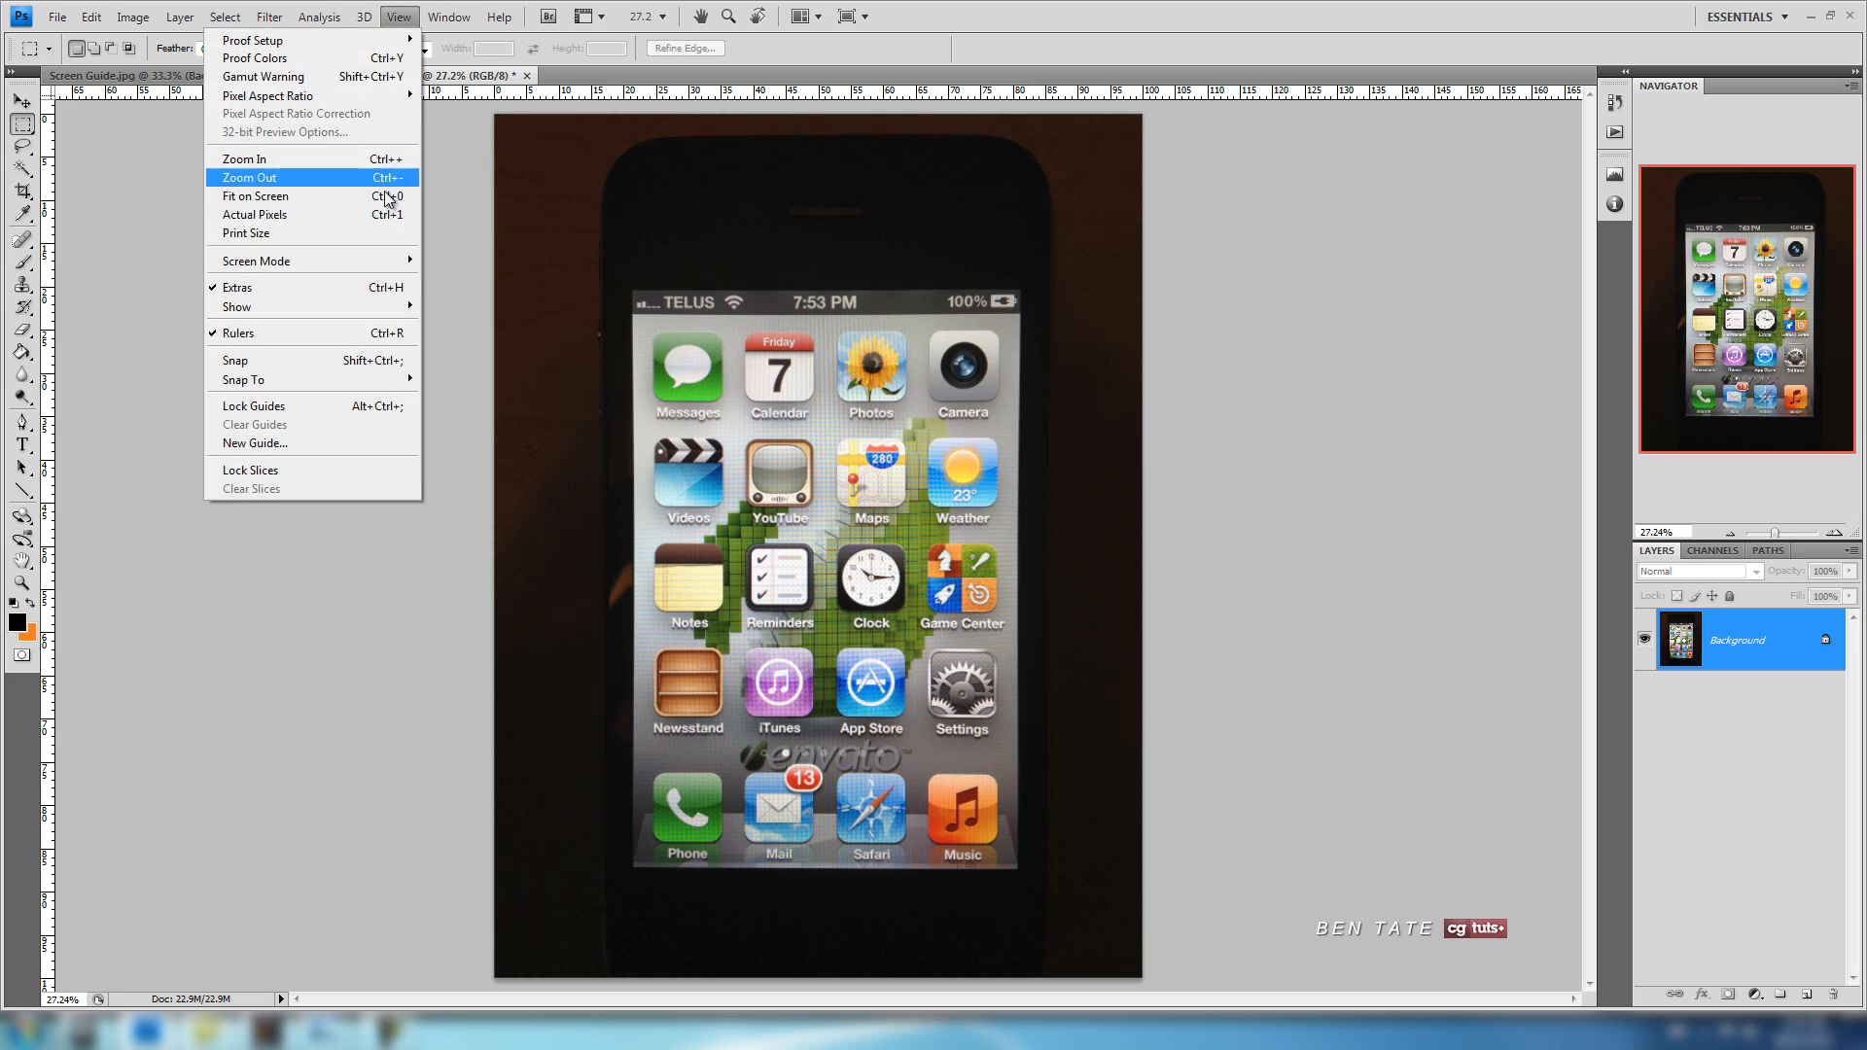
pyautogui.click(385, 216)
pyautogui.moveTo(1731, 331); pyautogui.dragTo(1707, 276)
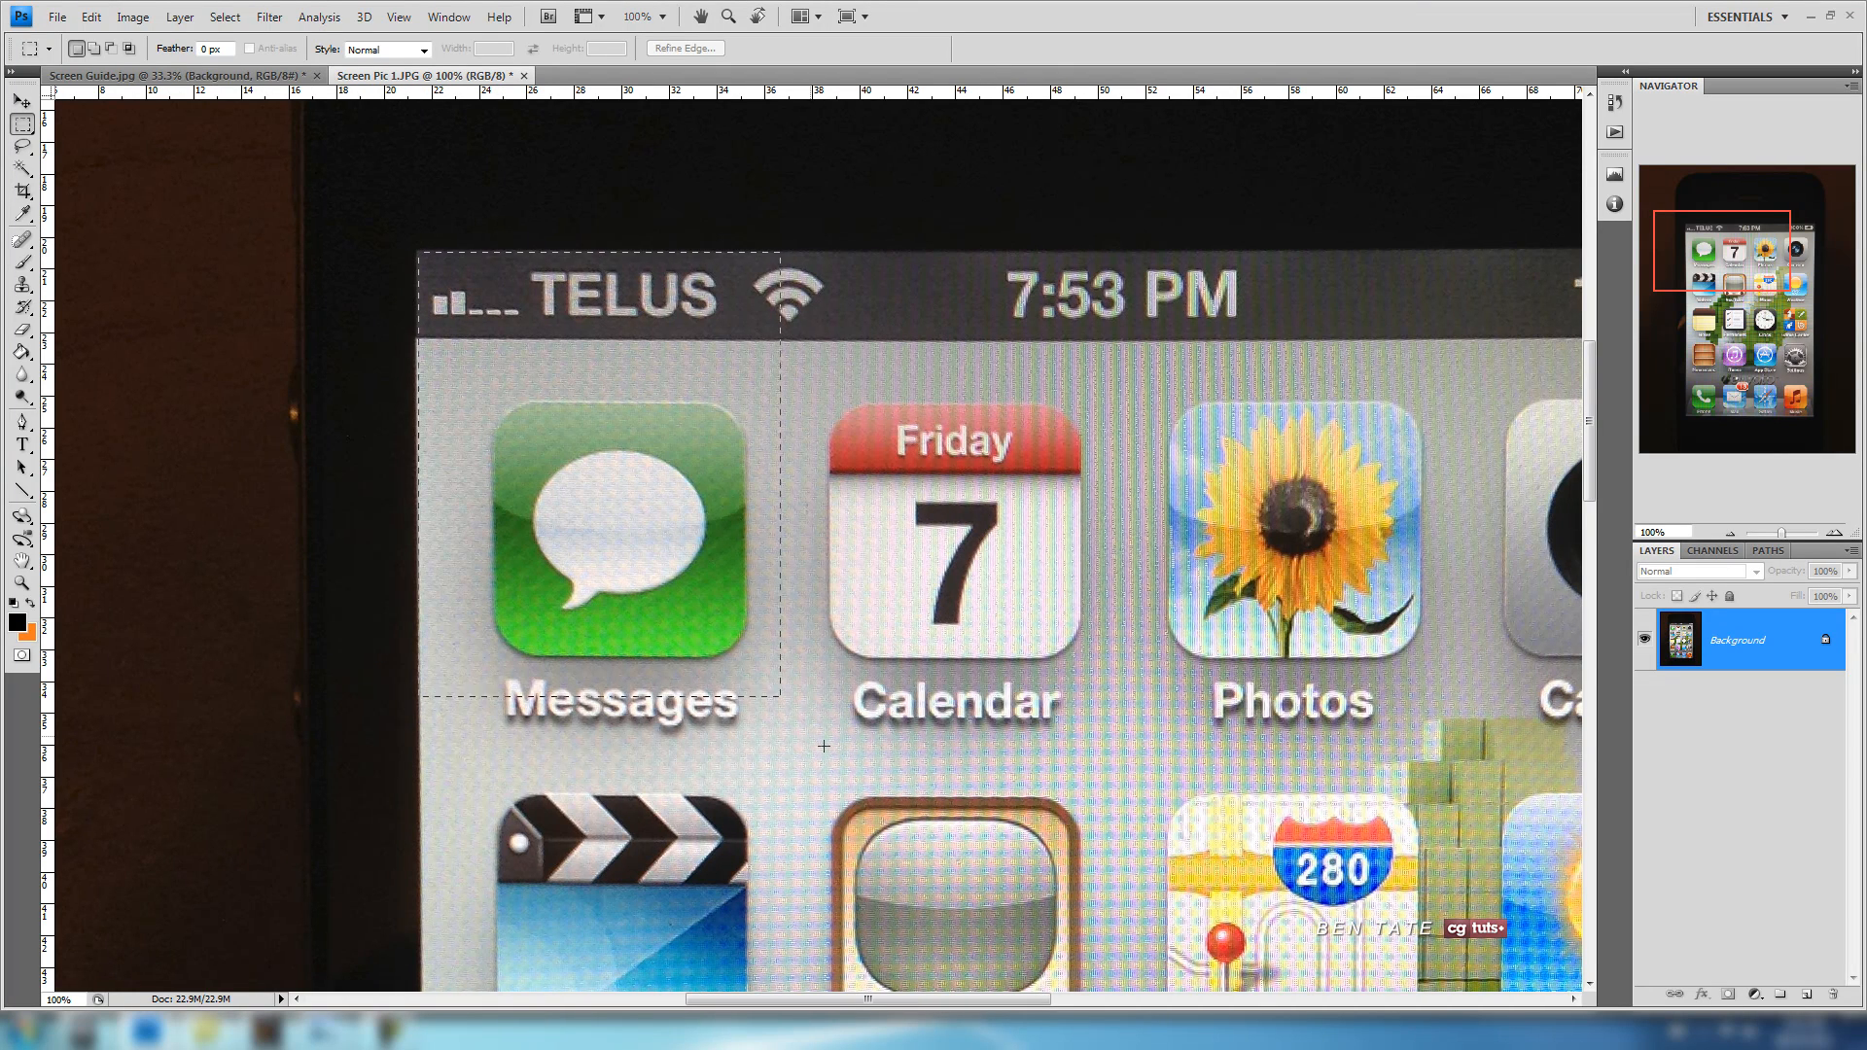
pyautogui.moveTo(824, 746); pyautogui.dragTo(1272, 778)
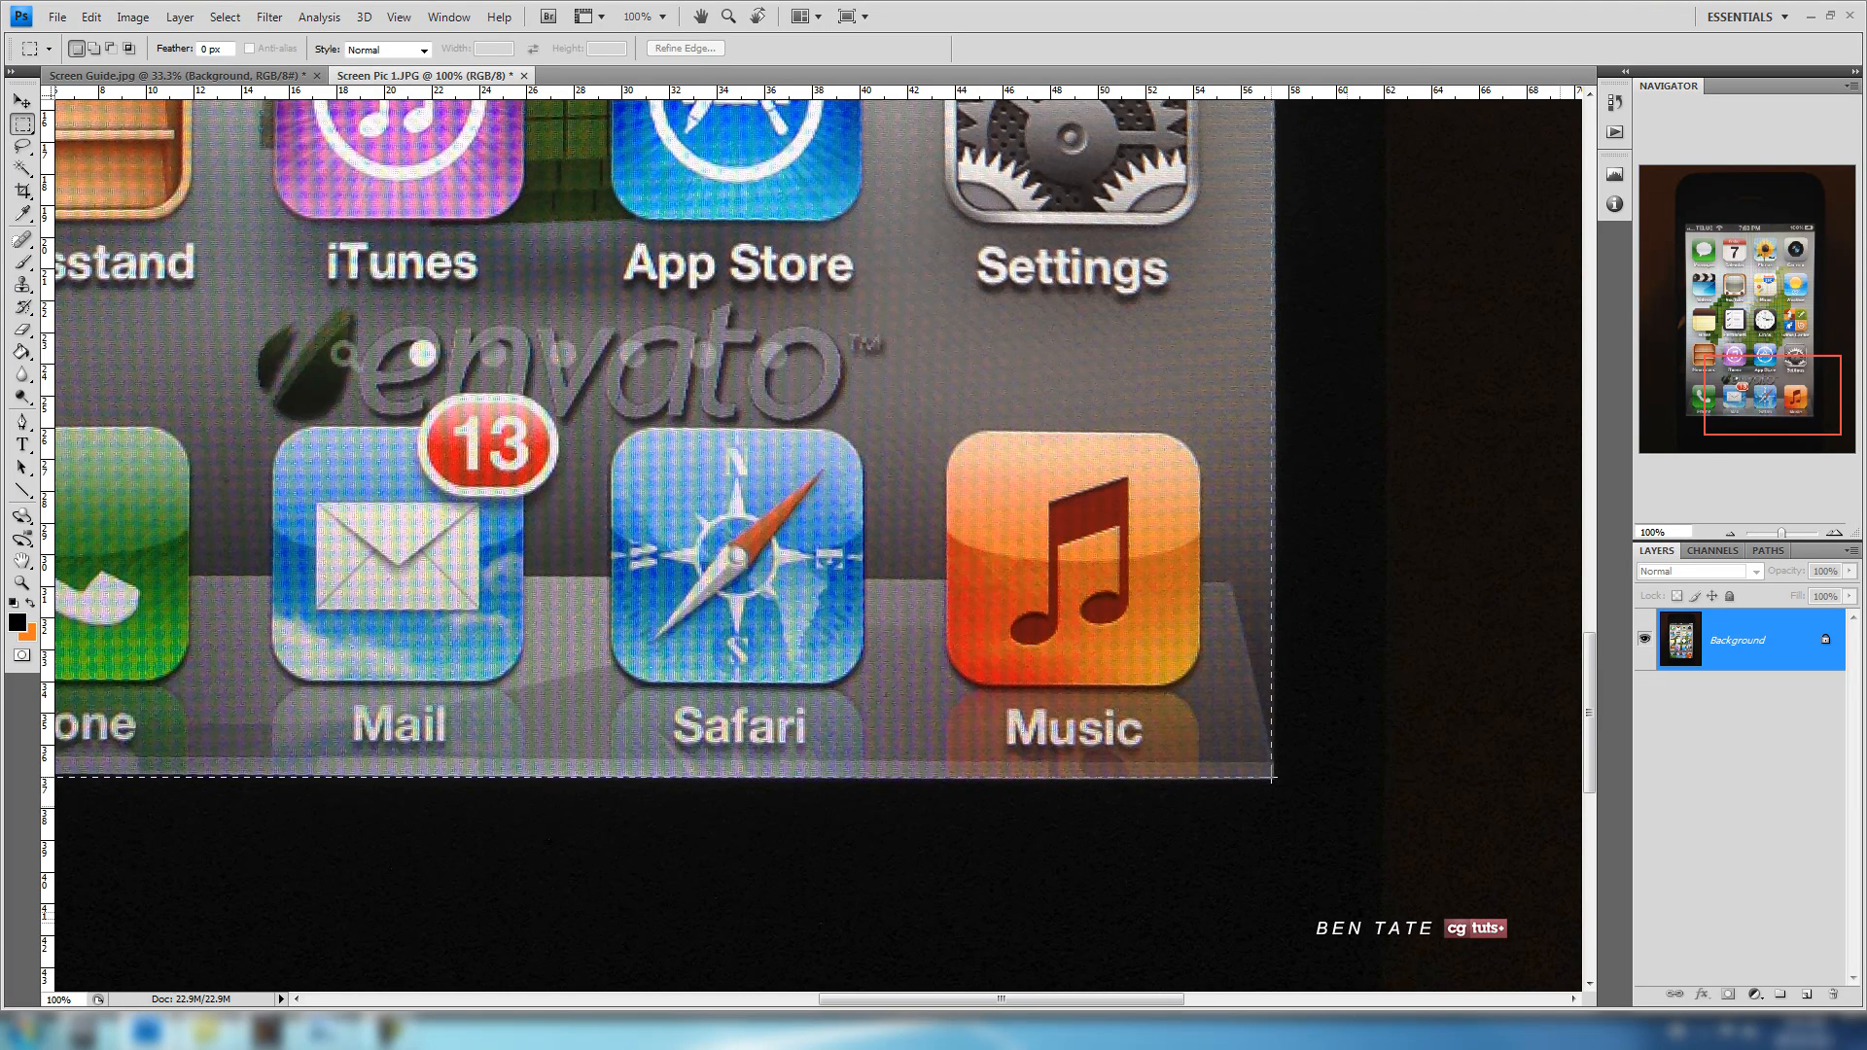
pyautogui.moveTo(1272, 778); pyautogui.dragTo(1272, 778)
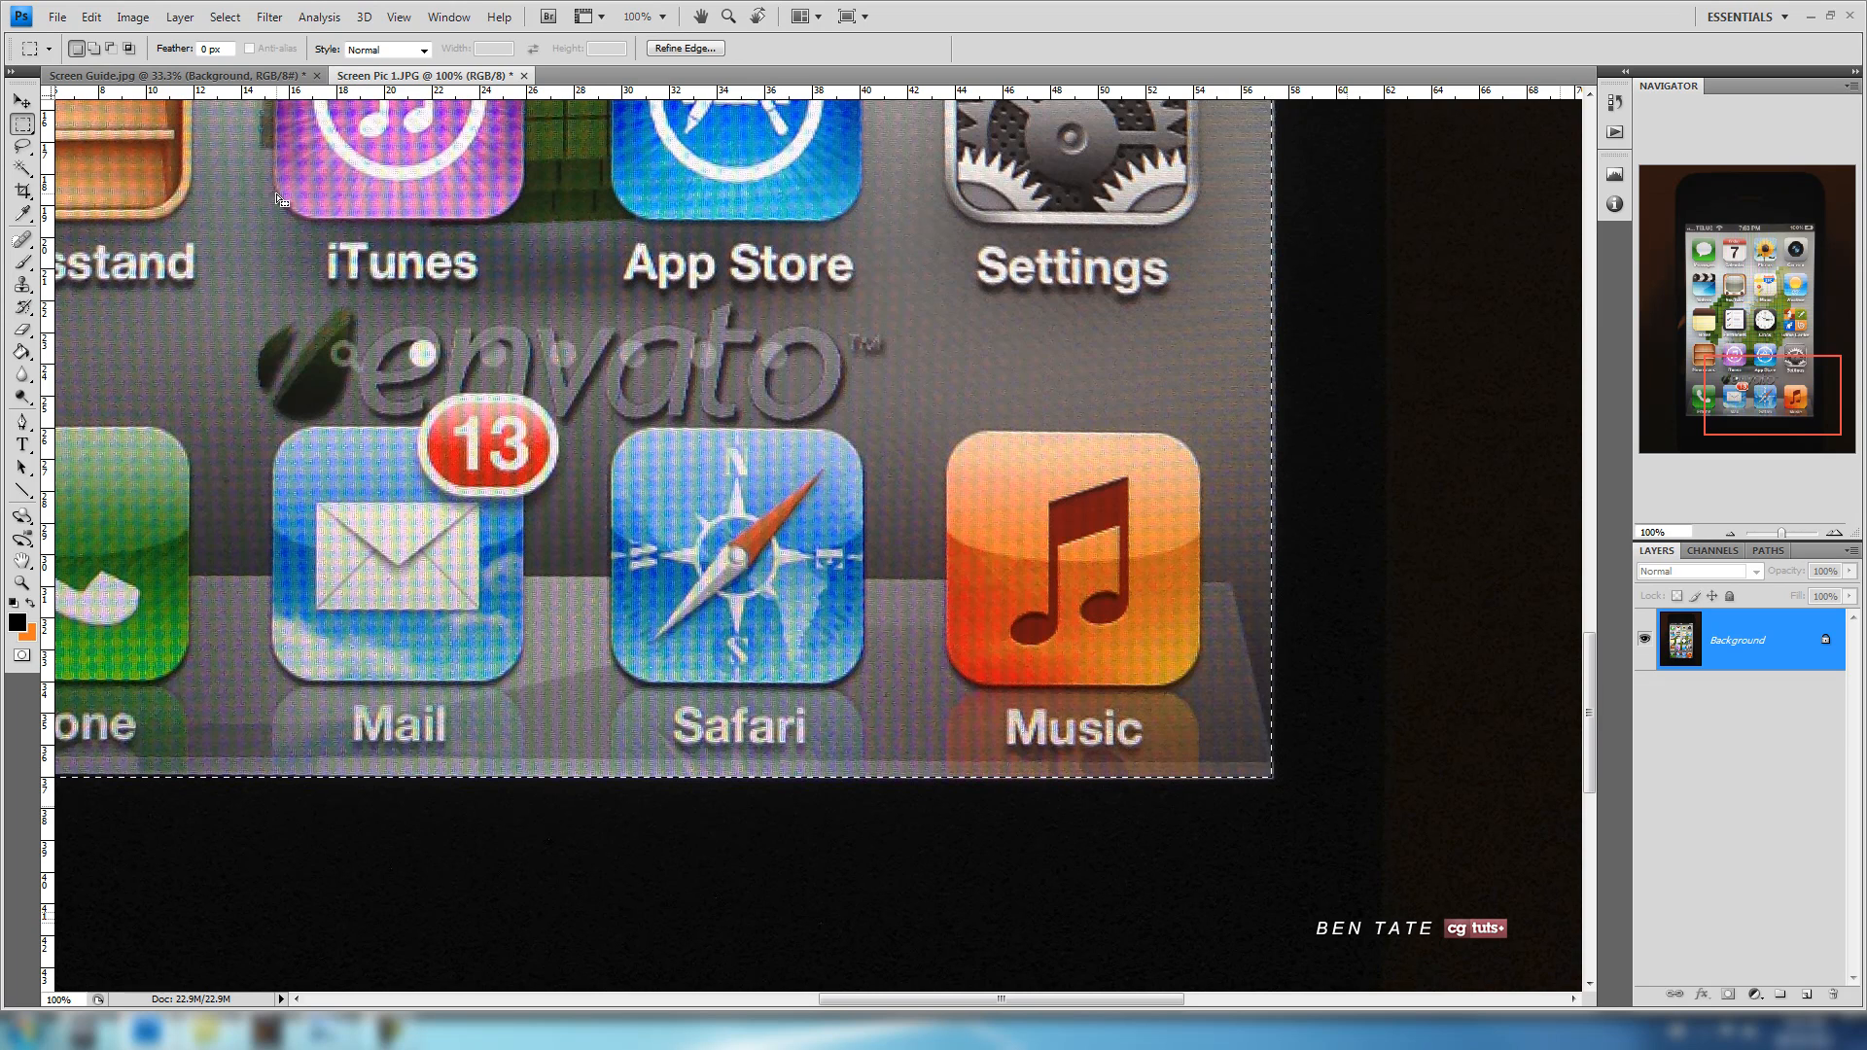
# Paste the copied phone display into Screen Guide.jpg above the Background layer and scale it to about 91% inside the guide rectangle.
pyautogui.click(175, 76)
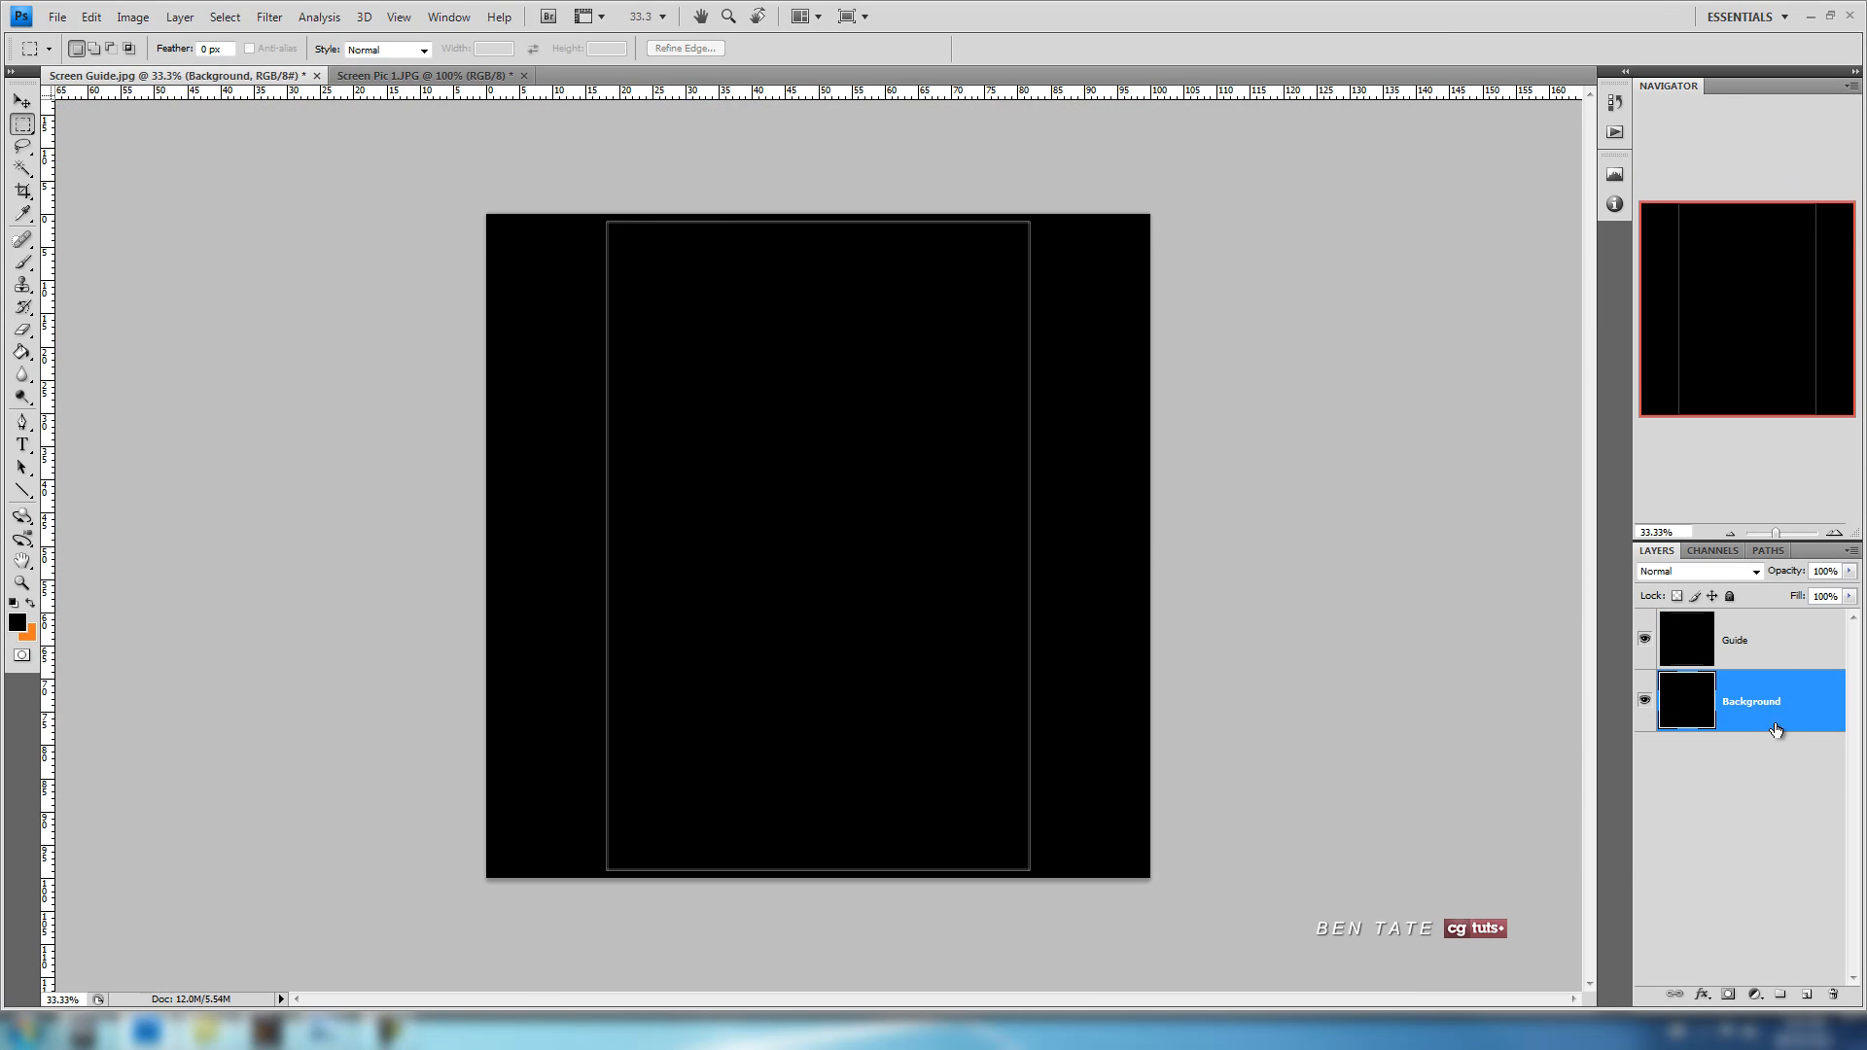
pyautogui.hotkey('ctrl', 'v')
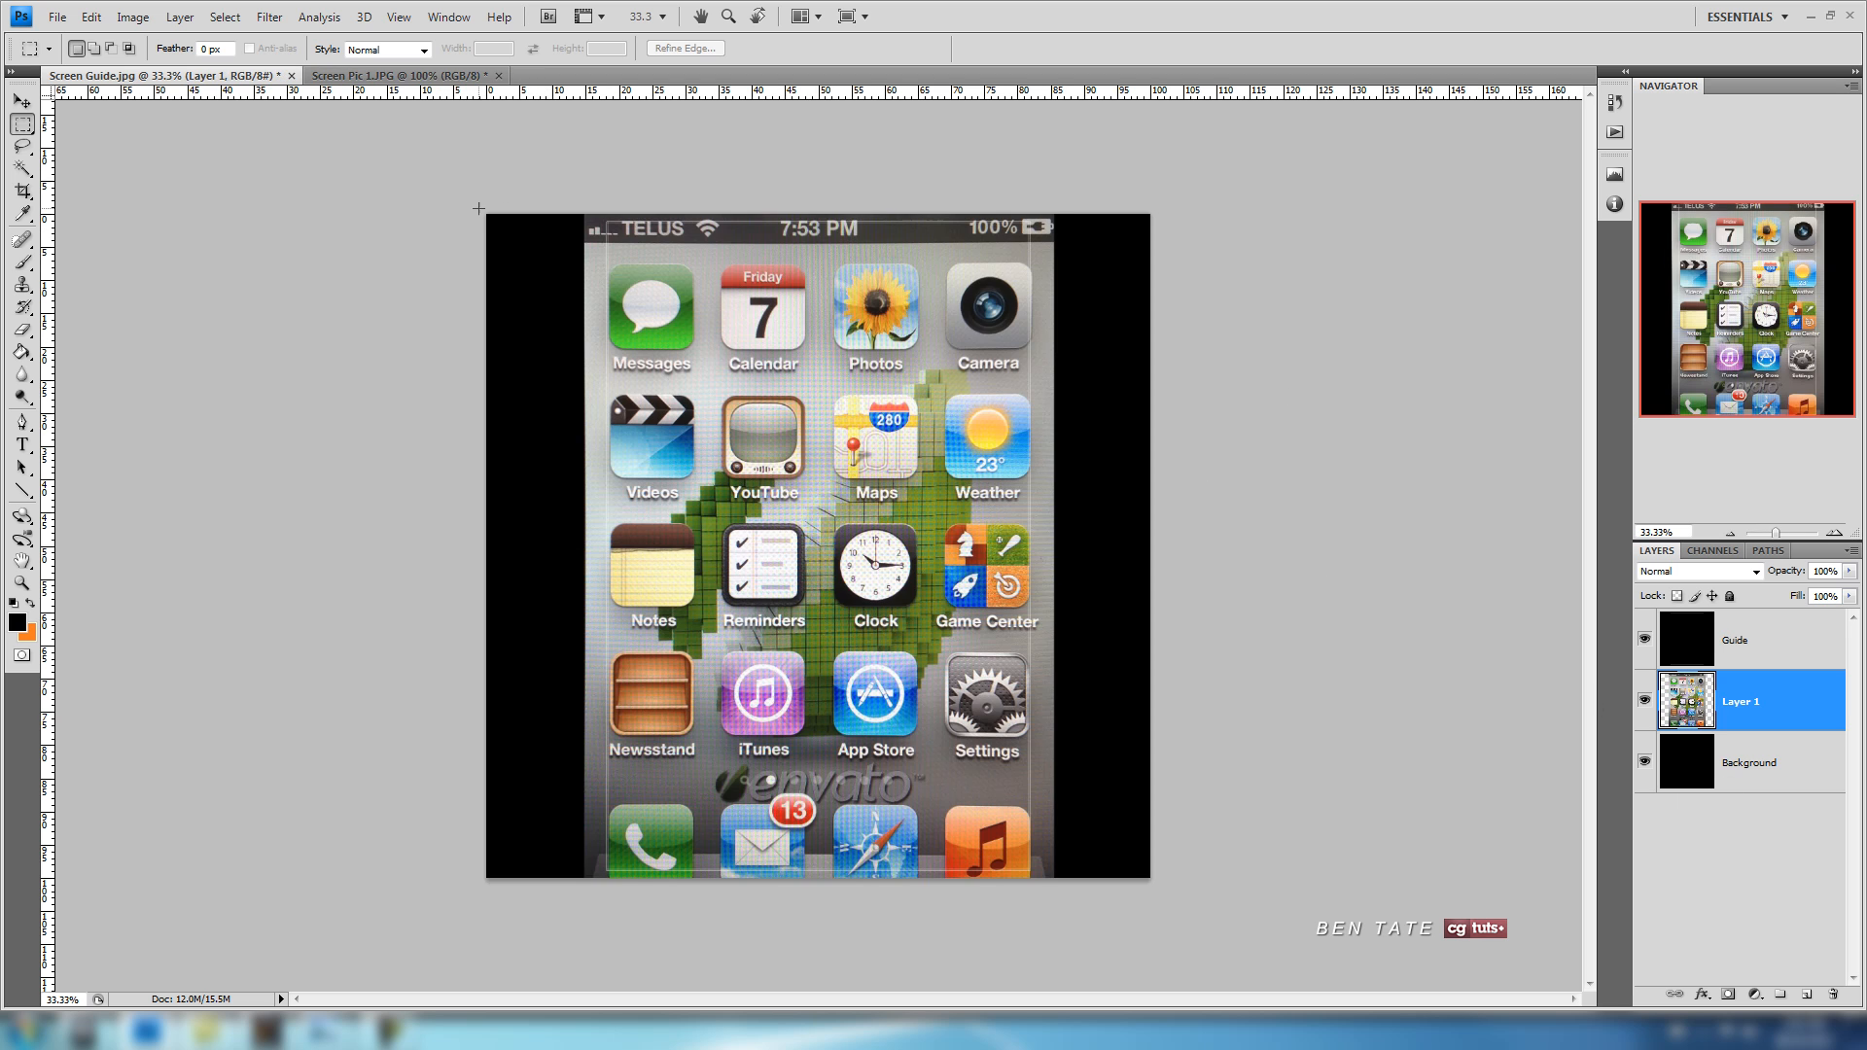
pyautogui.hotkey('ctrl', 't')
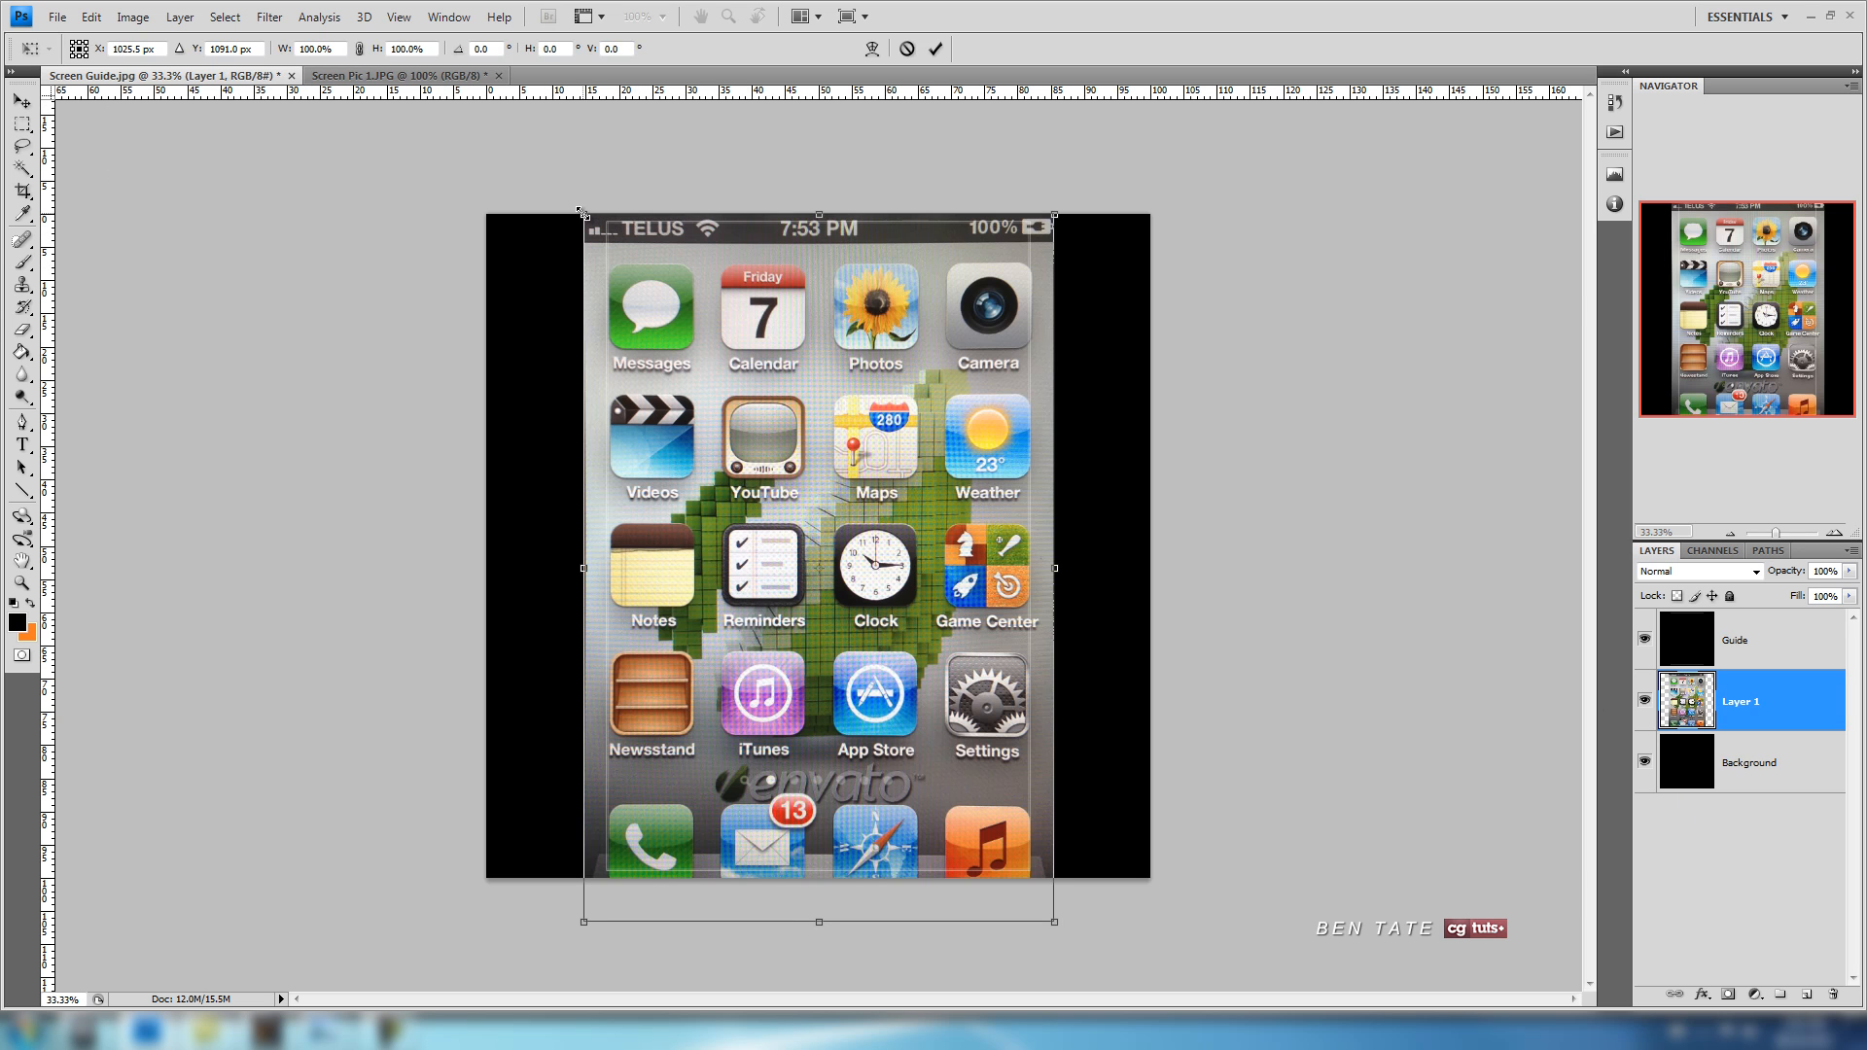
pyautogui.moveTo(581, 212); pyautogui.dragTo(607, 248)
pyautogui.moveTo(1058, 931); pyautogui.dragTo(1029, 897)
pyautogui.moveTo(842, 329); pyautogui.dragTo(840, 309)
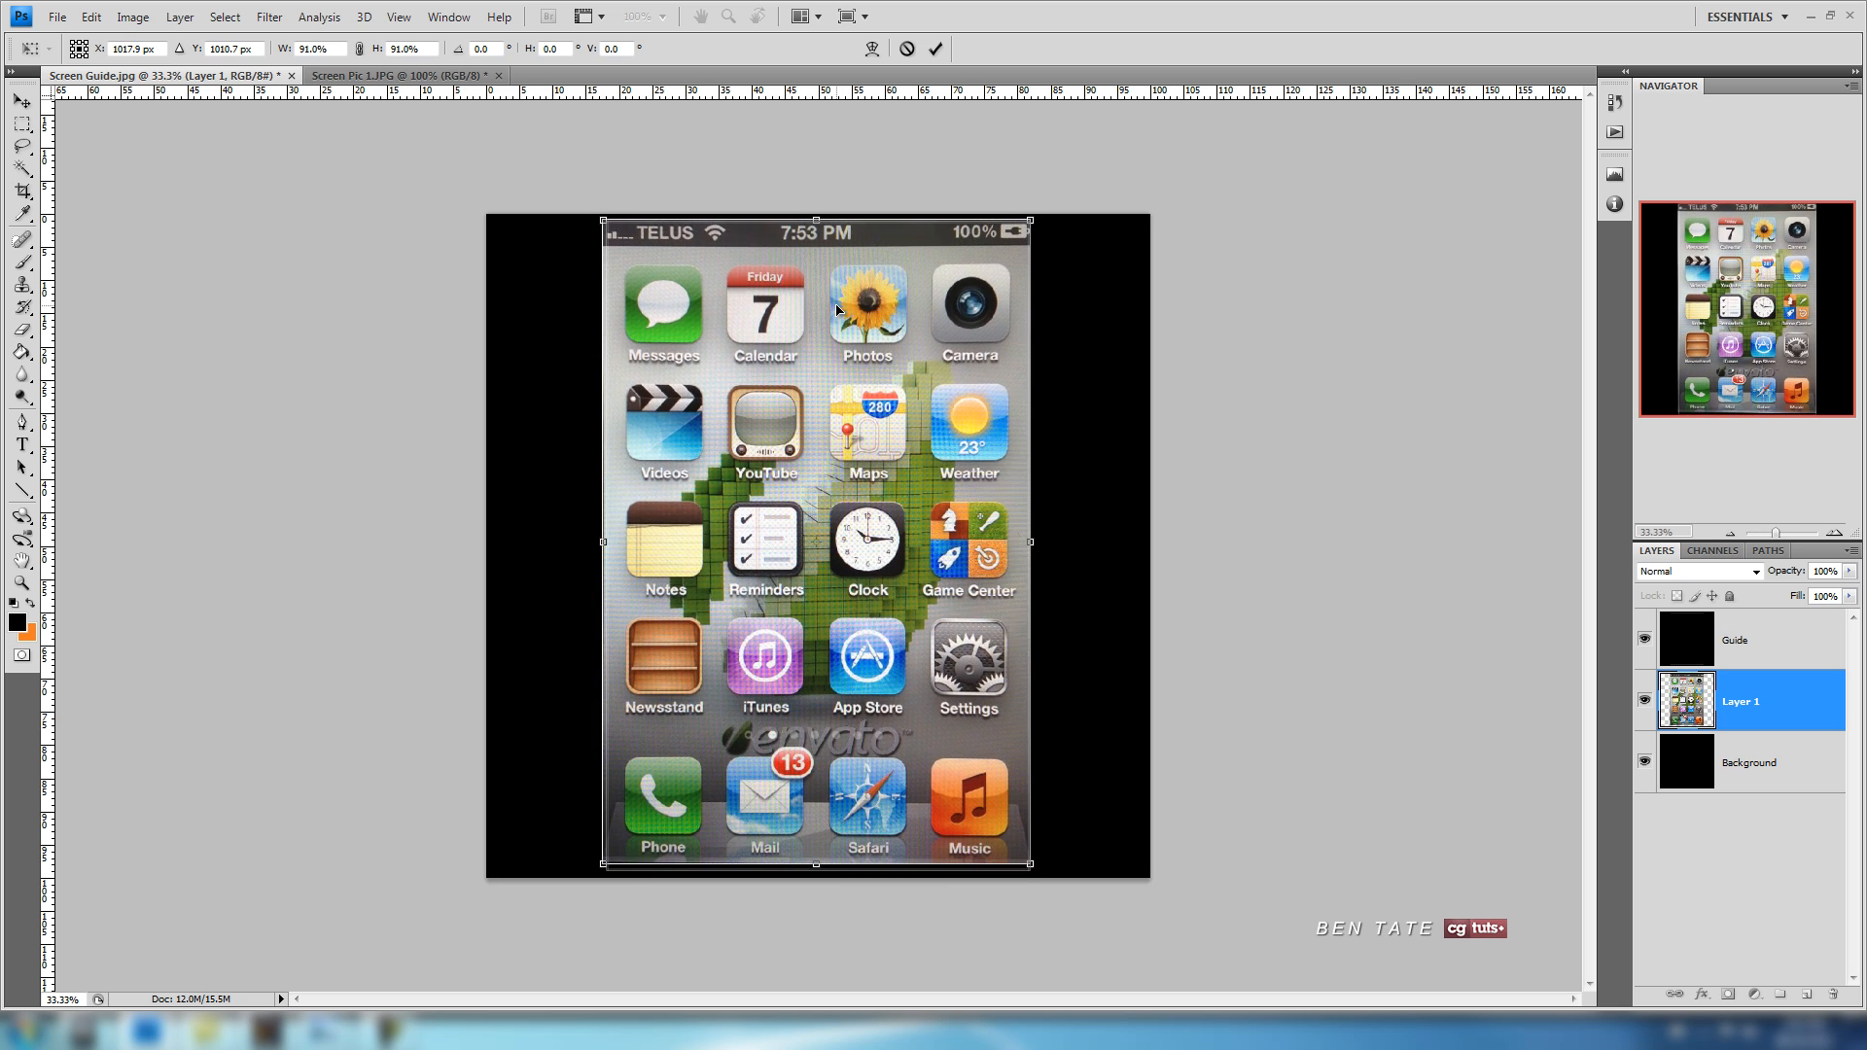
# Align the pasted display's upper corners with the guide rectangle at actual pixel size, scaling it to 90.1%.
pyautogui.click(399, 17)
pyautogui.click(369, 214)
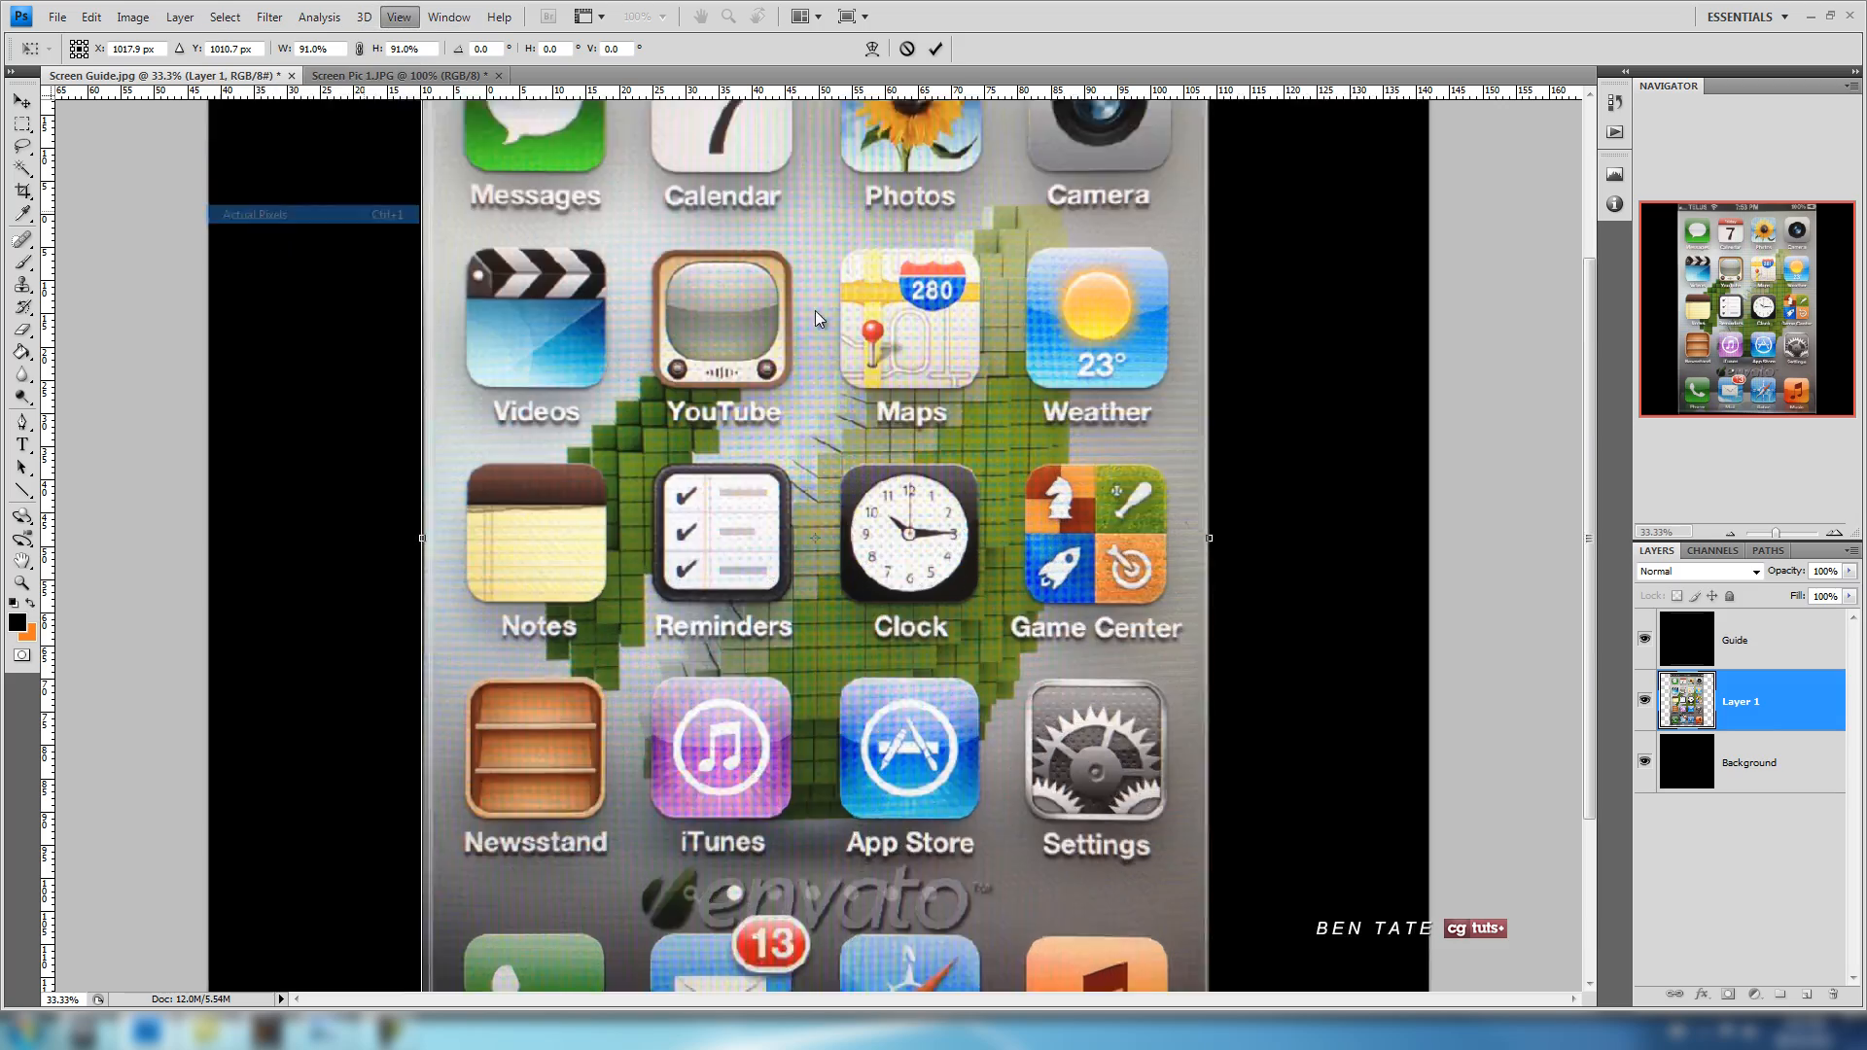
pyautogui.moveTo(1734, 341); pyautogui.dragTo(1661, 233)
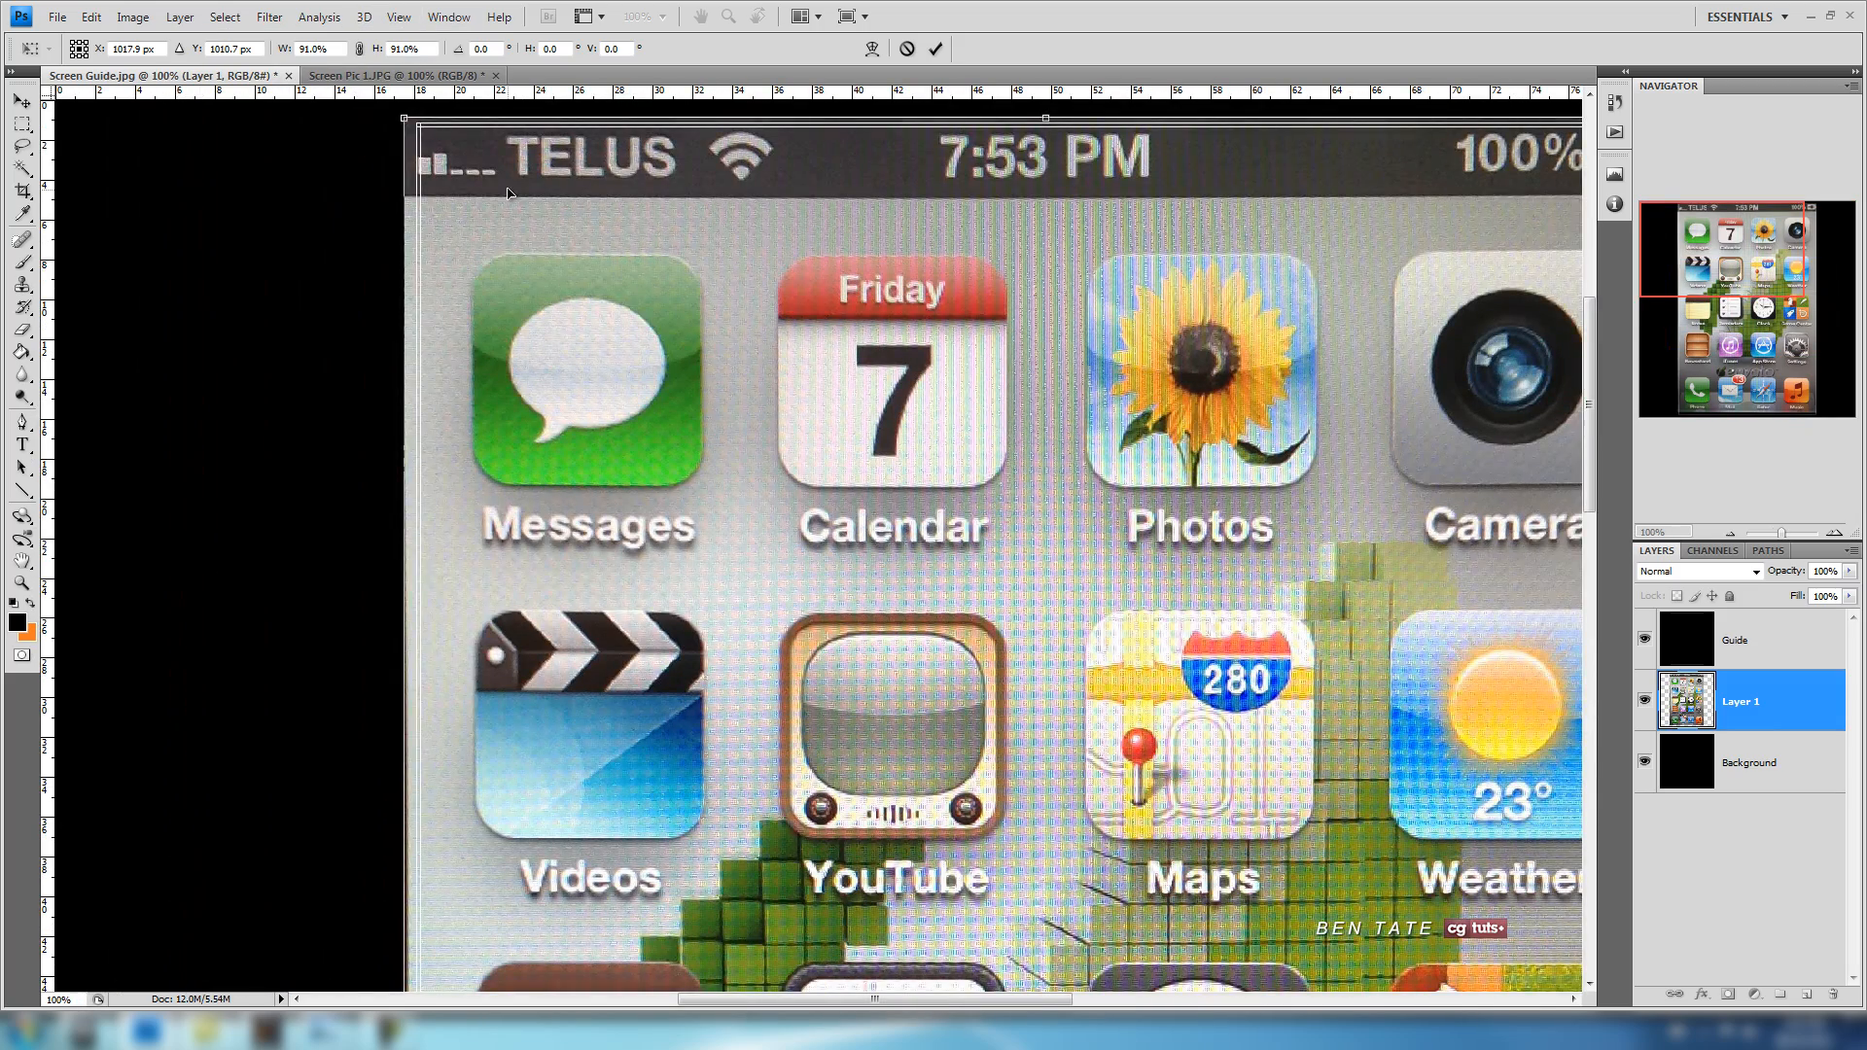
pyautogui.moveTo(508, 193); pyautogui.dragTo(520, 197)
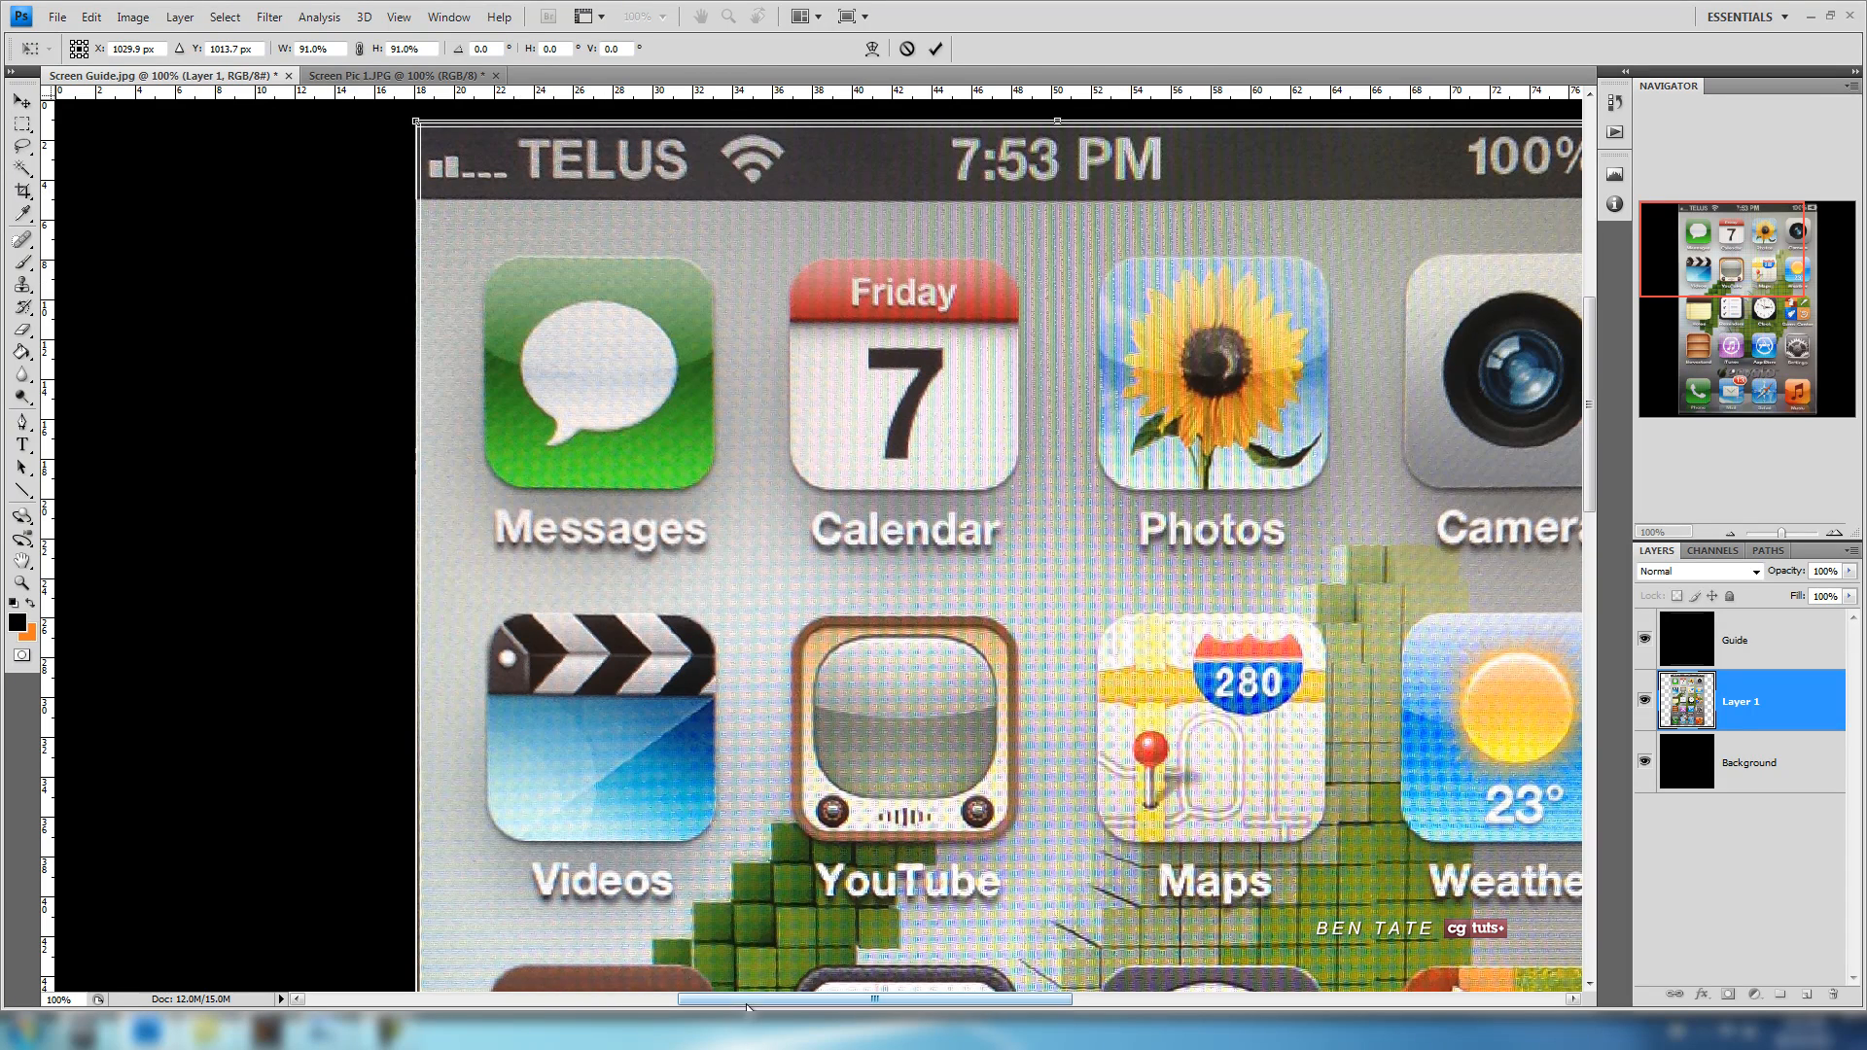
pyautogui.moveTo(1112, 450); pyautogui.dragTo(736, 454)
pyautogui.moveTo(1094, 399); pyautogui.dragTo(767, 558)
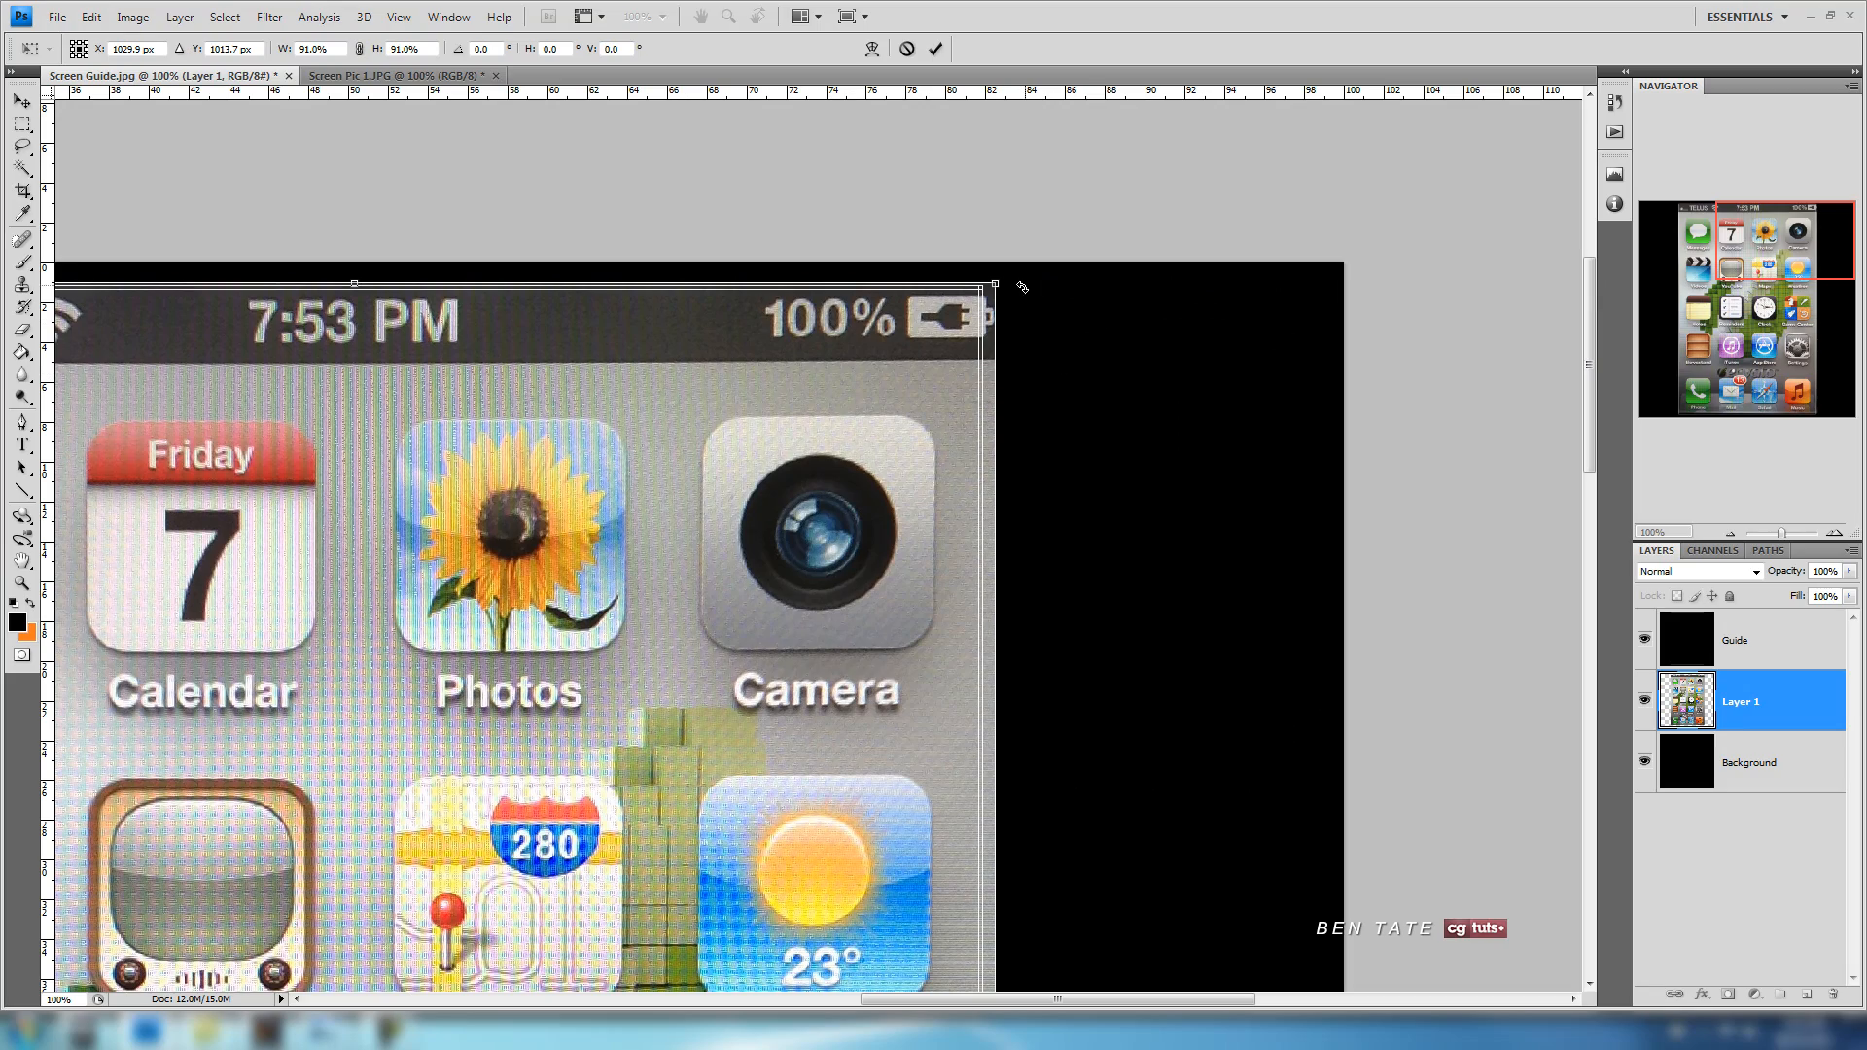
pyautogui.moveTo(1000, 282); pyautogui.dragTo(981, 294)
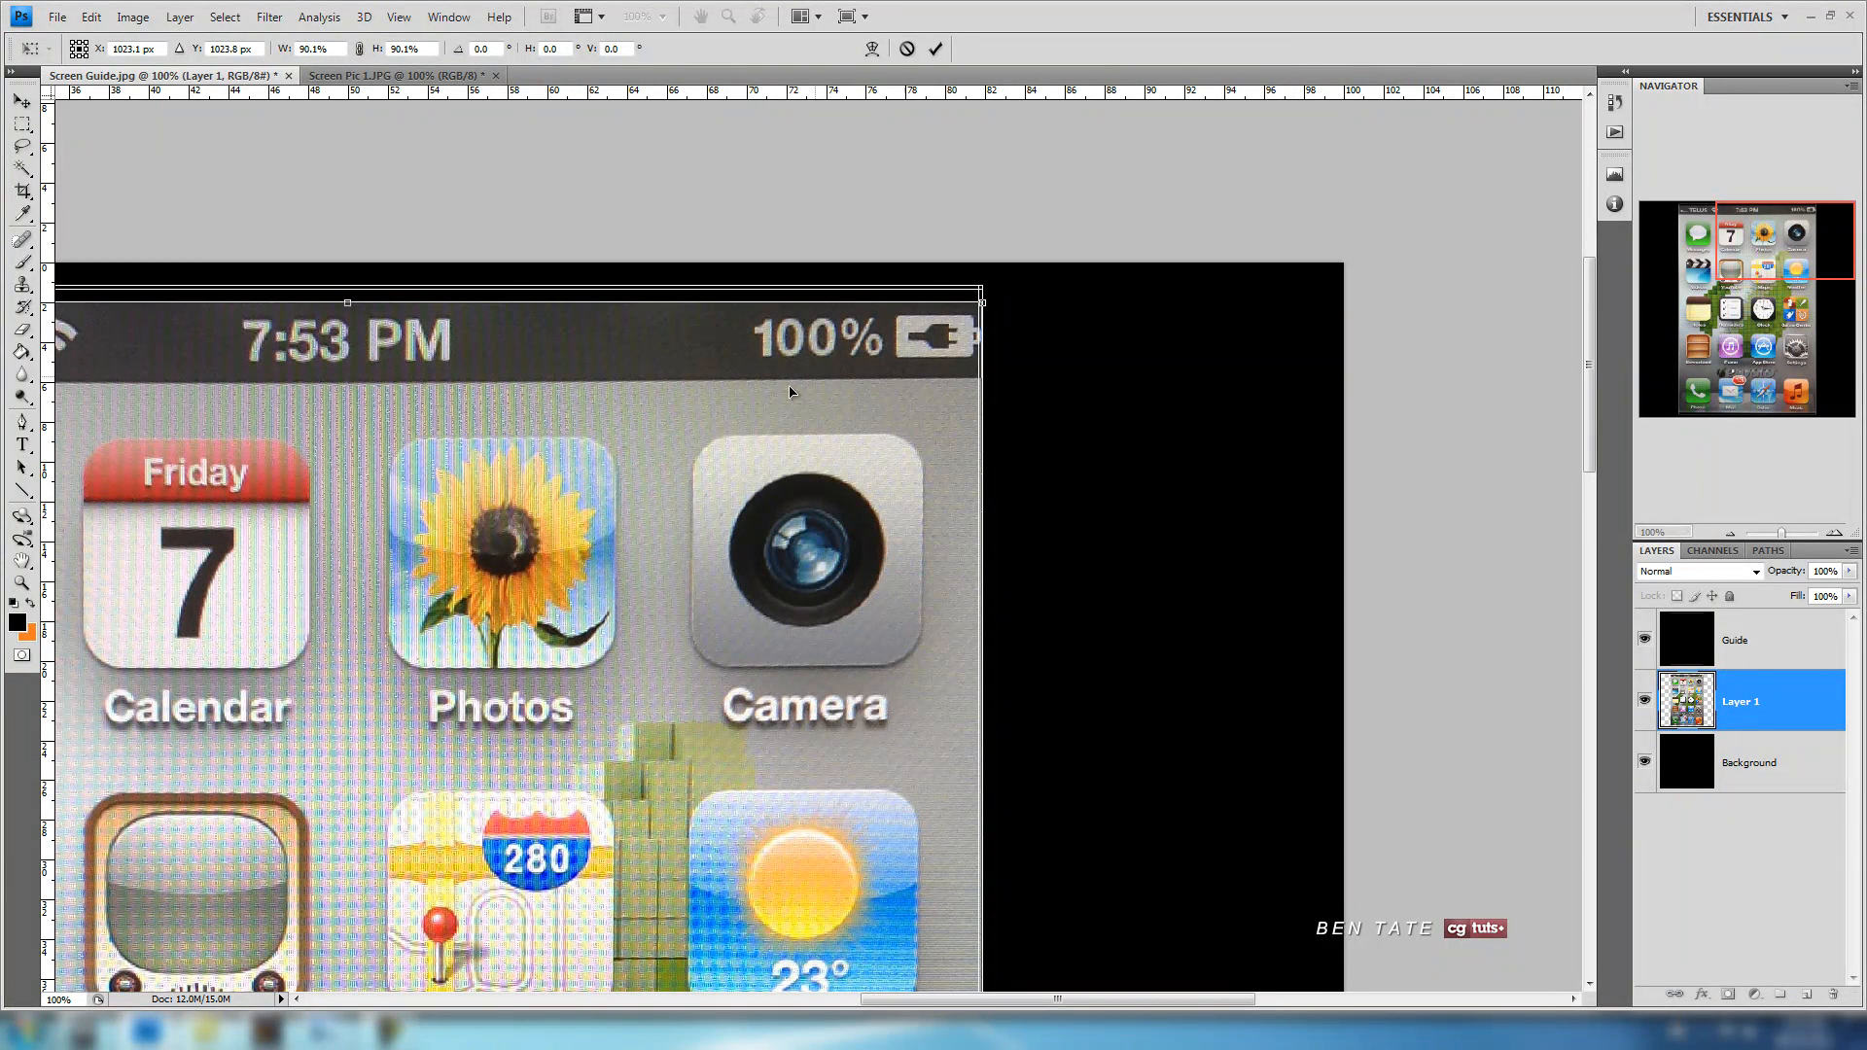
pyautogui.moveTo(428, 343); pyautogui.dragTo(431, 324)
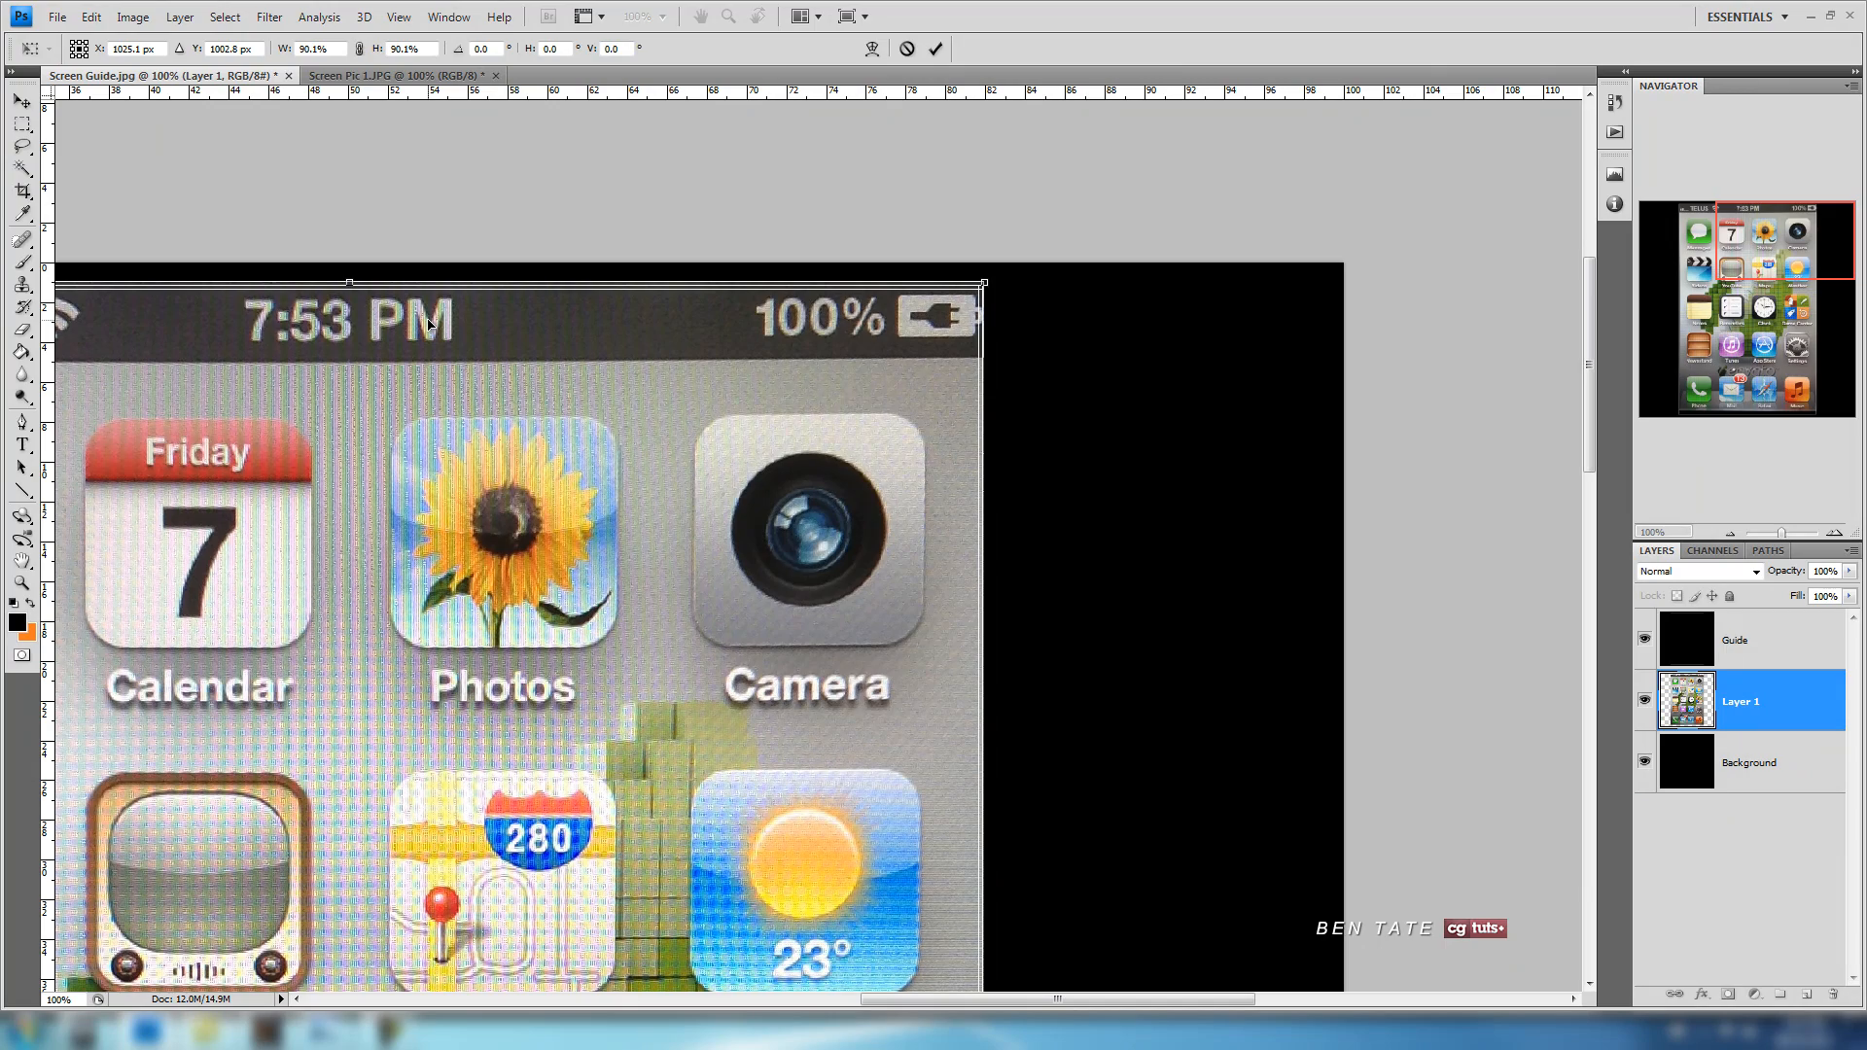
# Stretch the display's bottom edge down to the guide line, giving 92.0% height, and apply the transformation.
pyautogui.moveTo(270, 425); pyautogui.dragTo(967, 421)
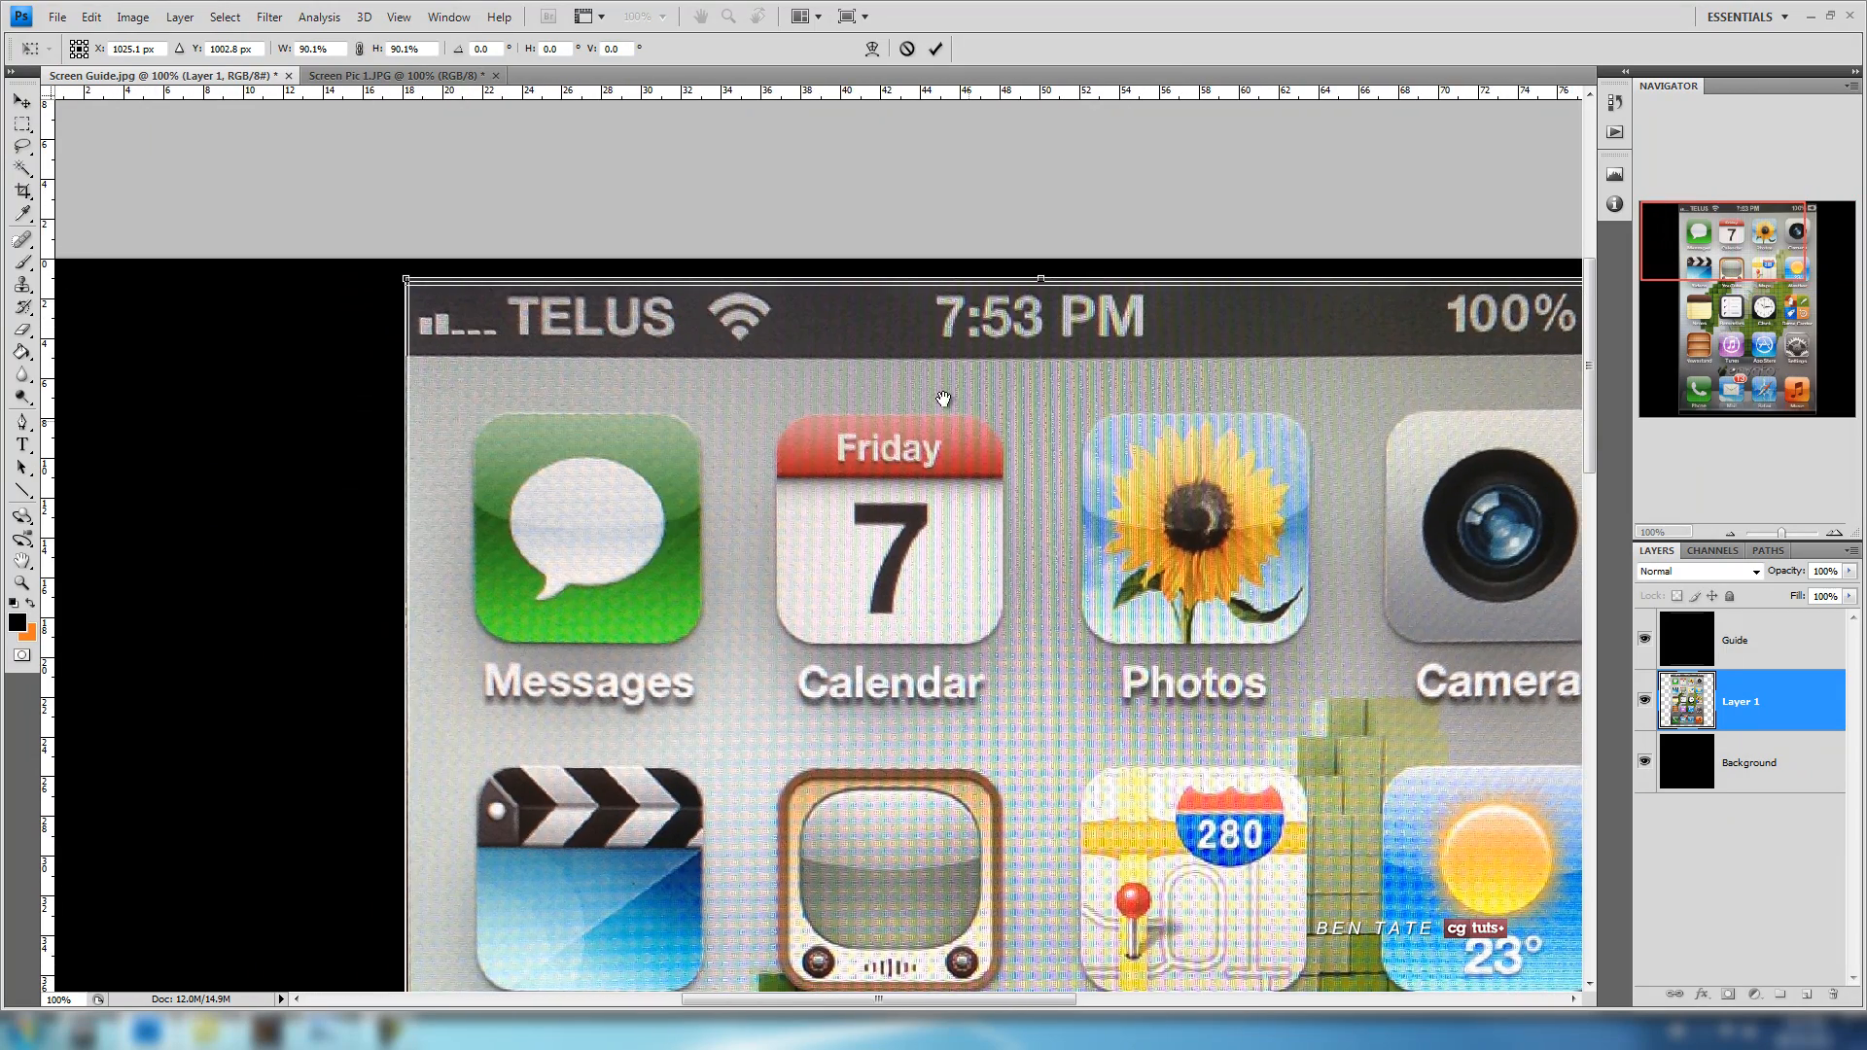
pyautogui.moveTo(827, 895); pyautogui.dragTo(741, 669)
pyautogui.scroll(-10, 739, 668)
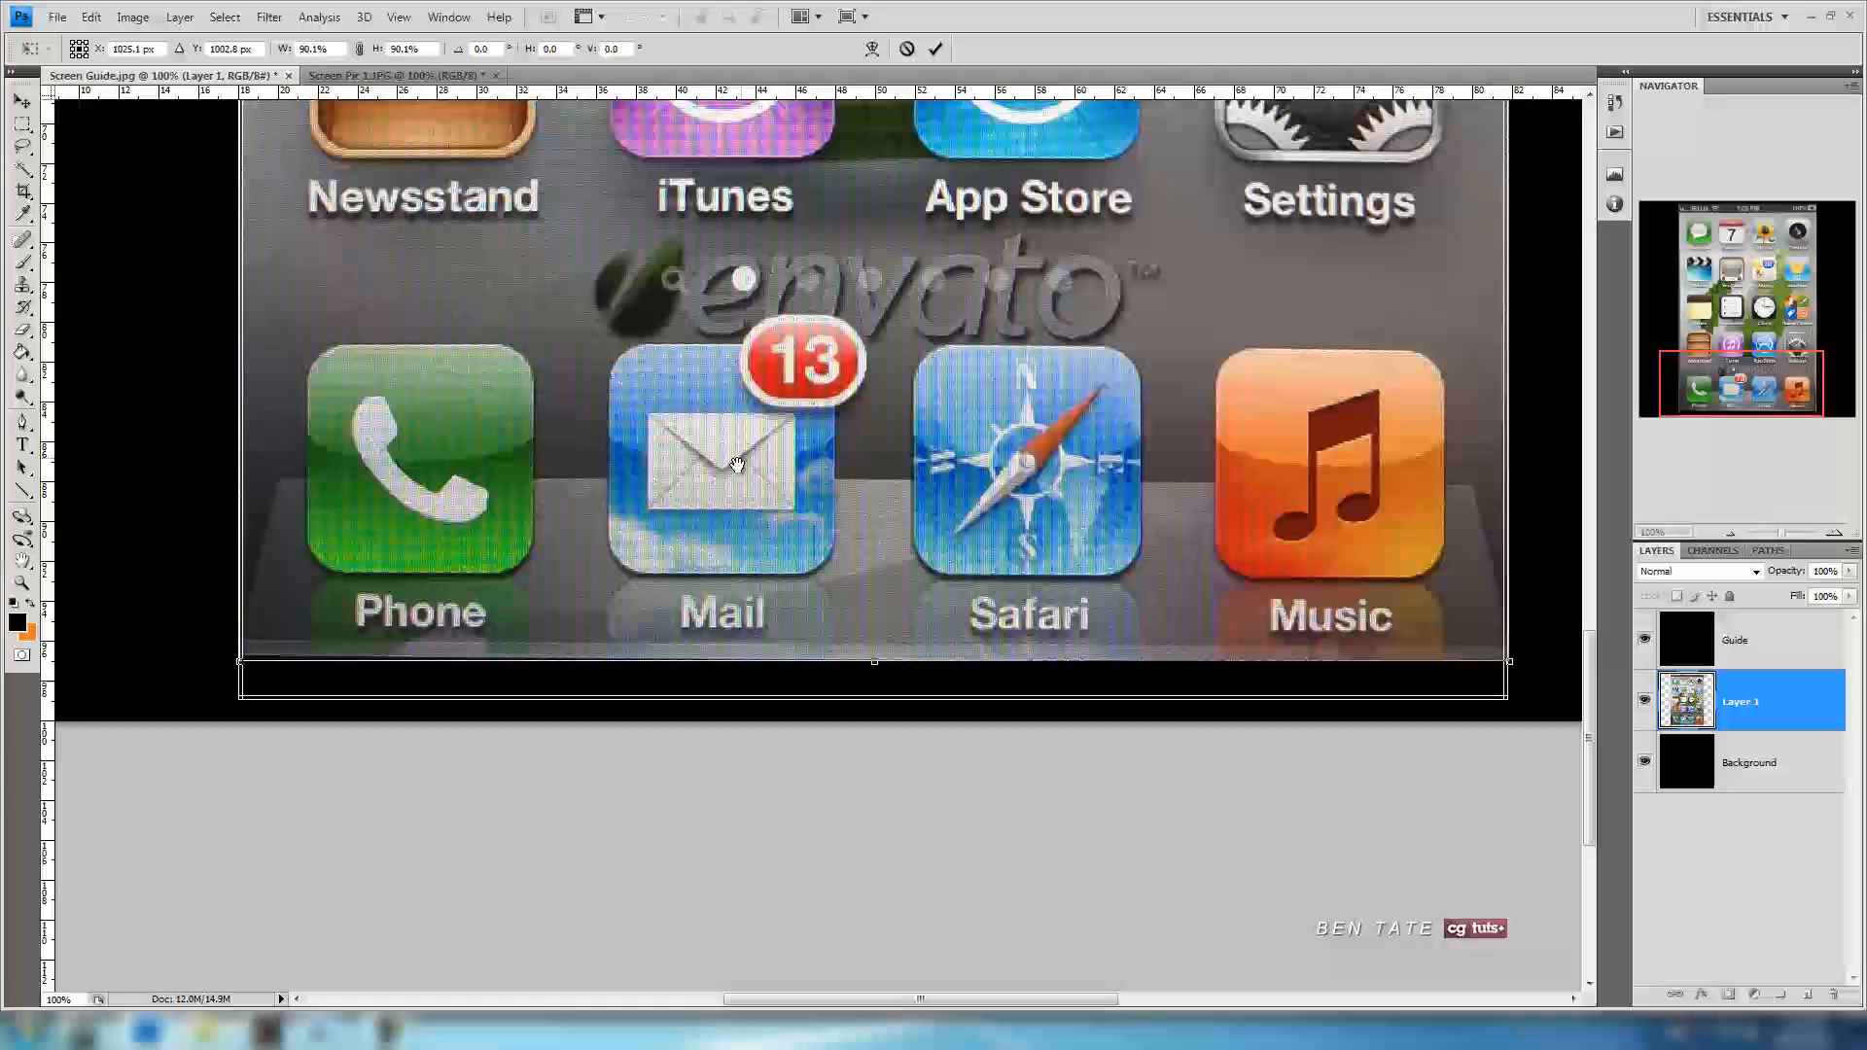
pyautogui.moveTo(736, 464); pyautogui.dragTo(720, 483)
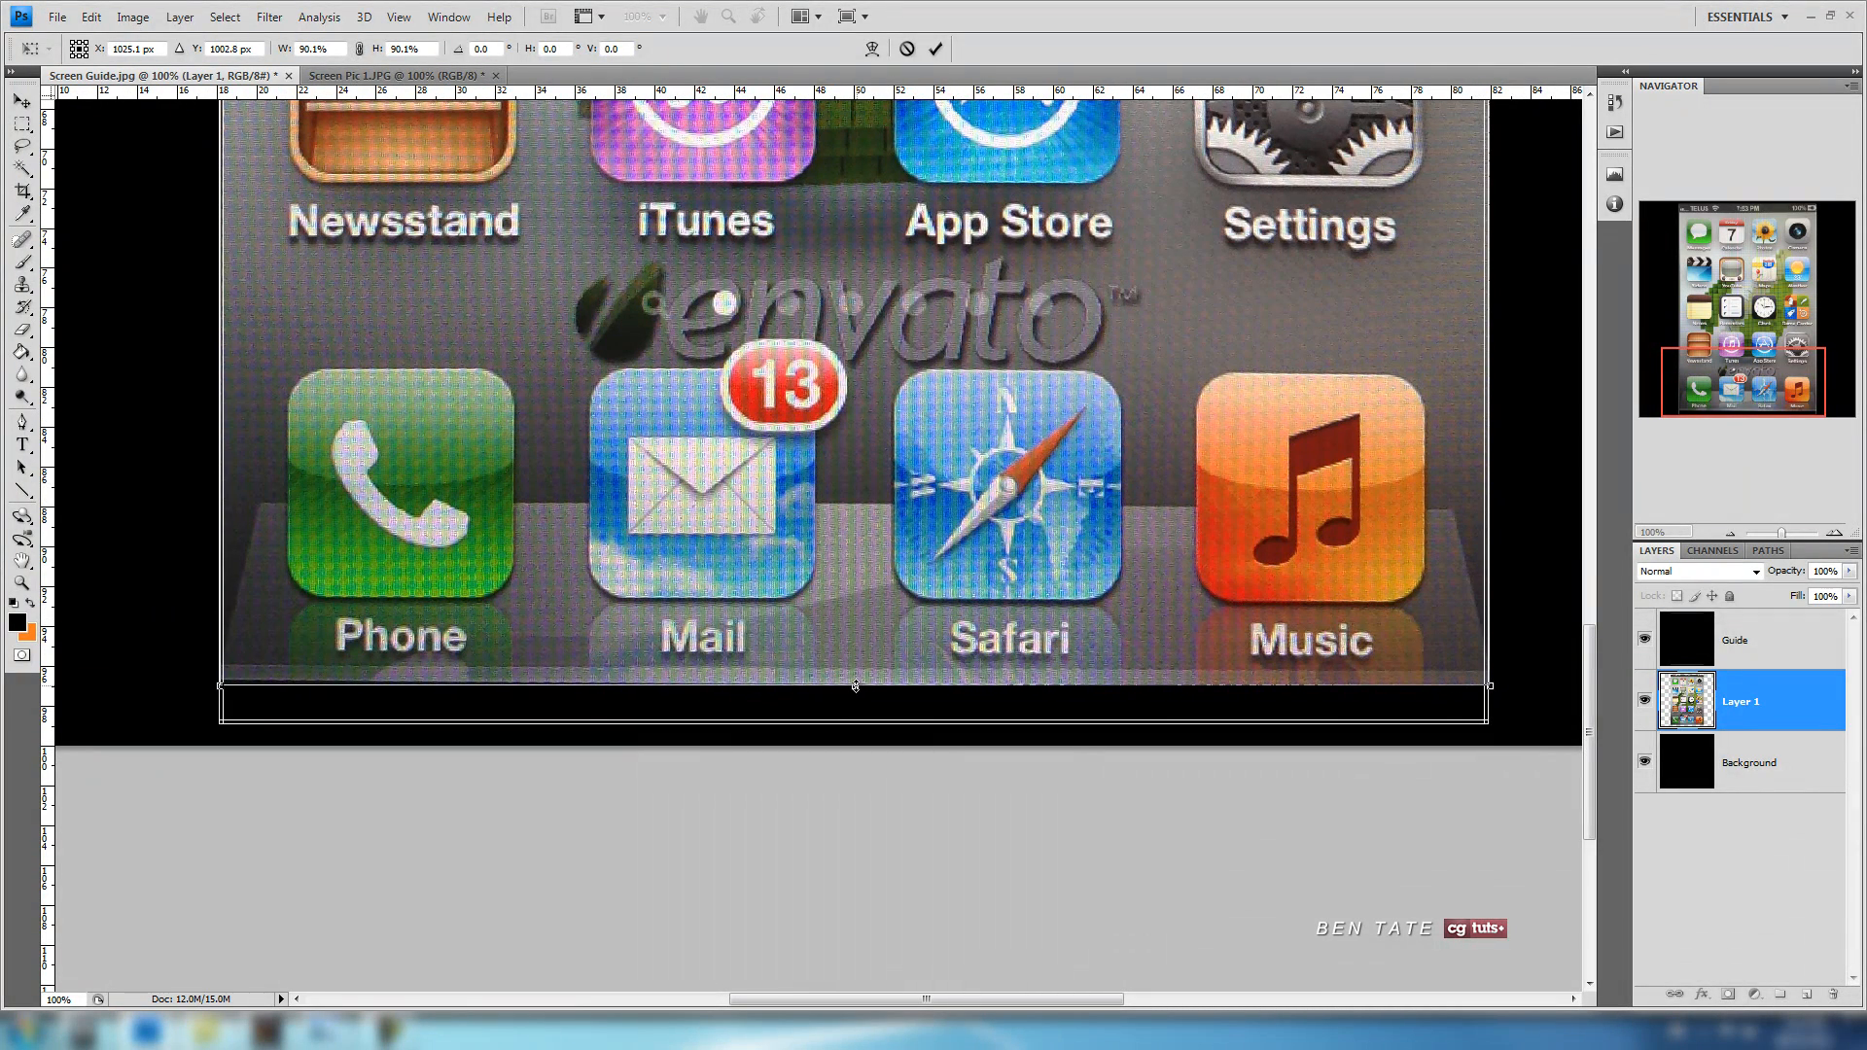
pyautogui.moveTo(855, 687); pyautogui.dragTo(855, 727)
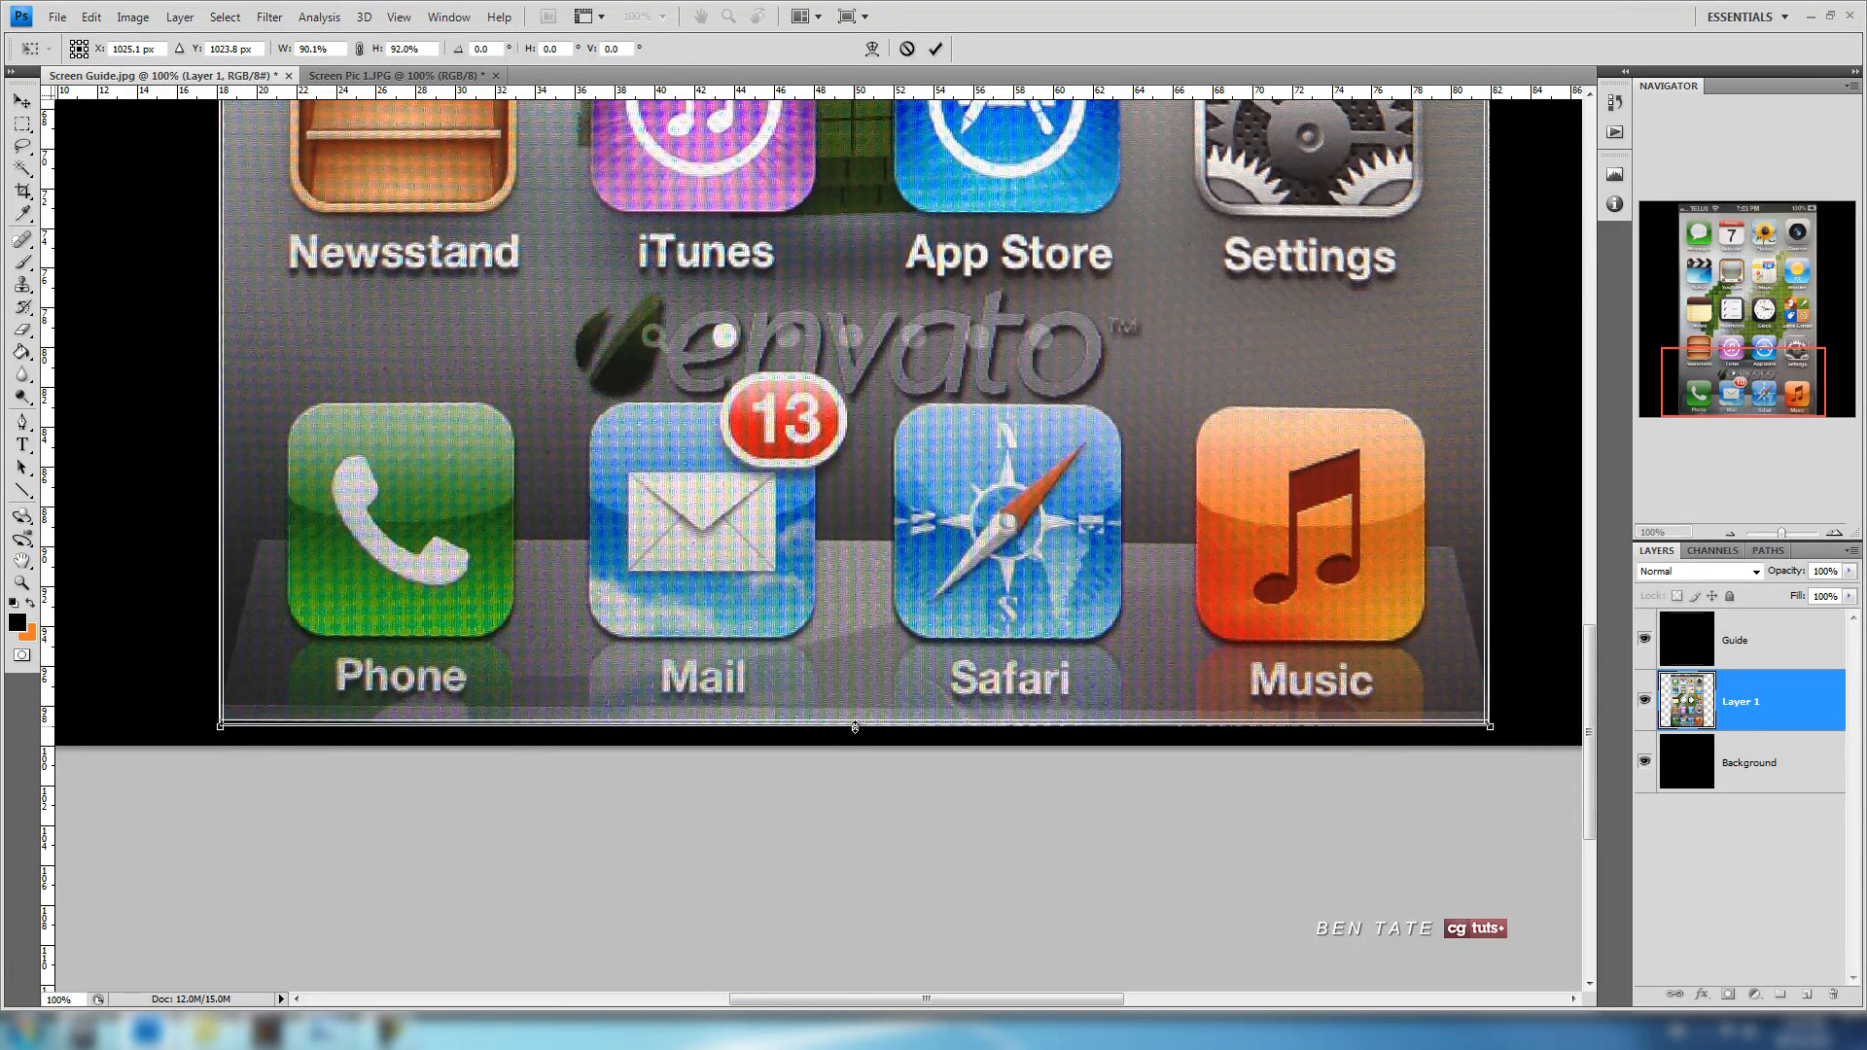
pyautogui.press('Return')
# Fit the whole texture in view and hide the Guide layer.
pyautogui.click(399, 16)
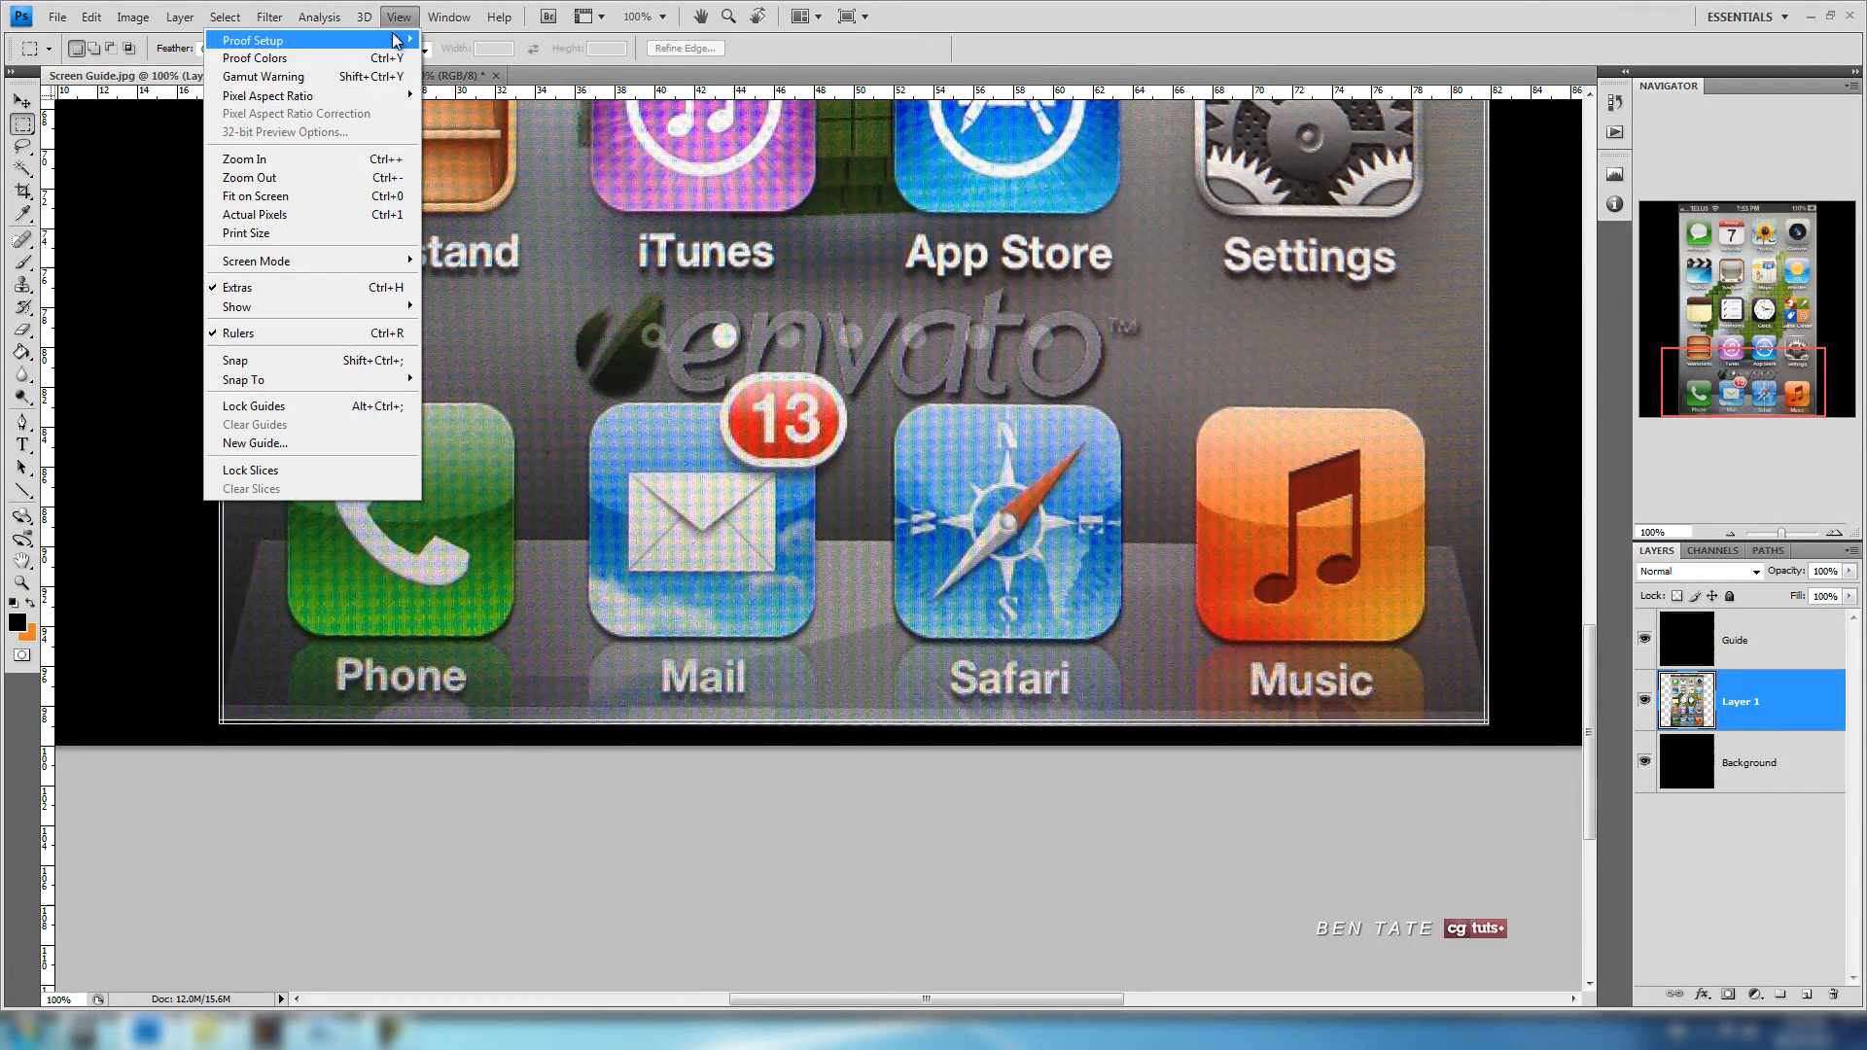
pyautogui.click(375, 195)
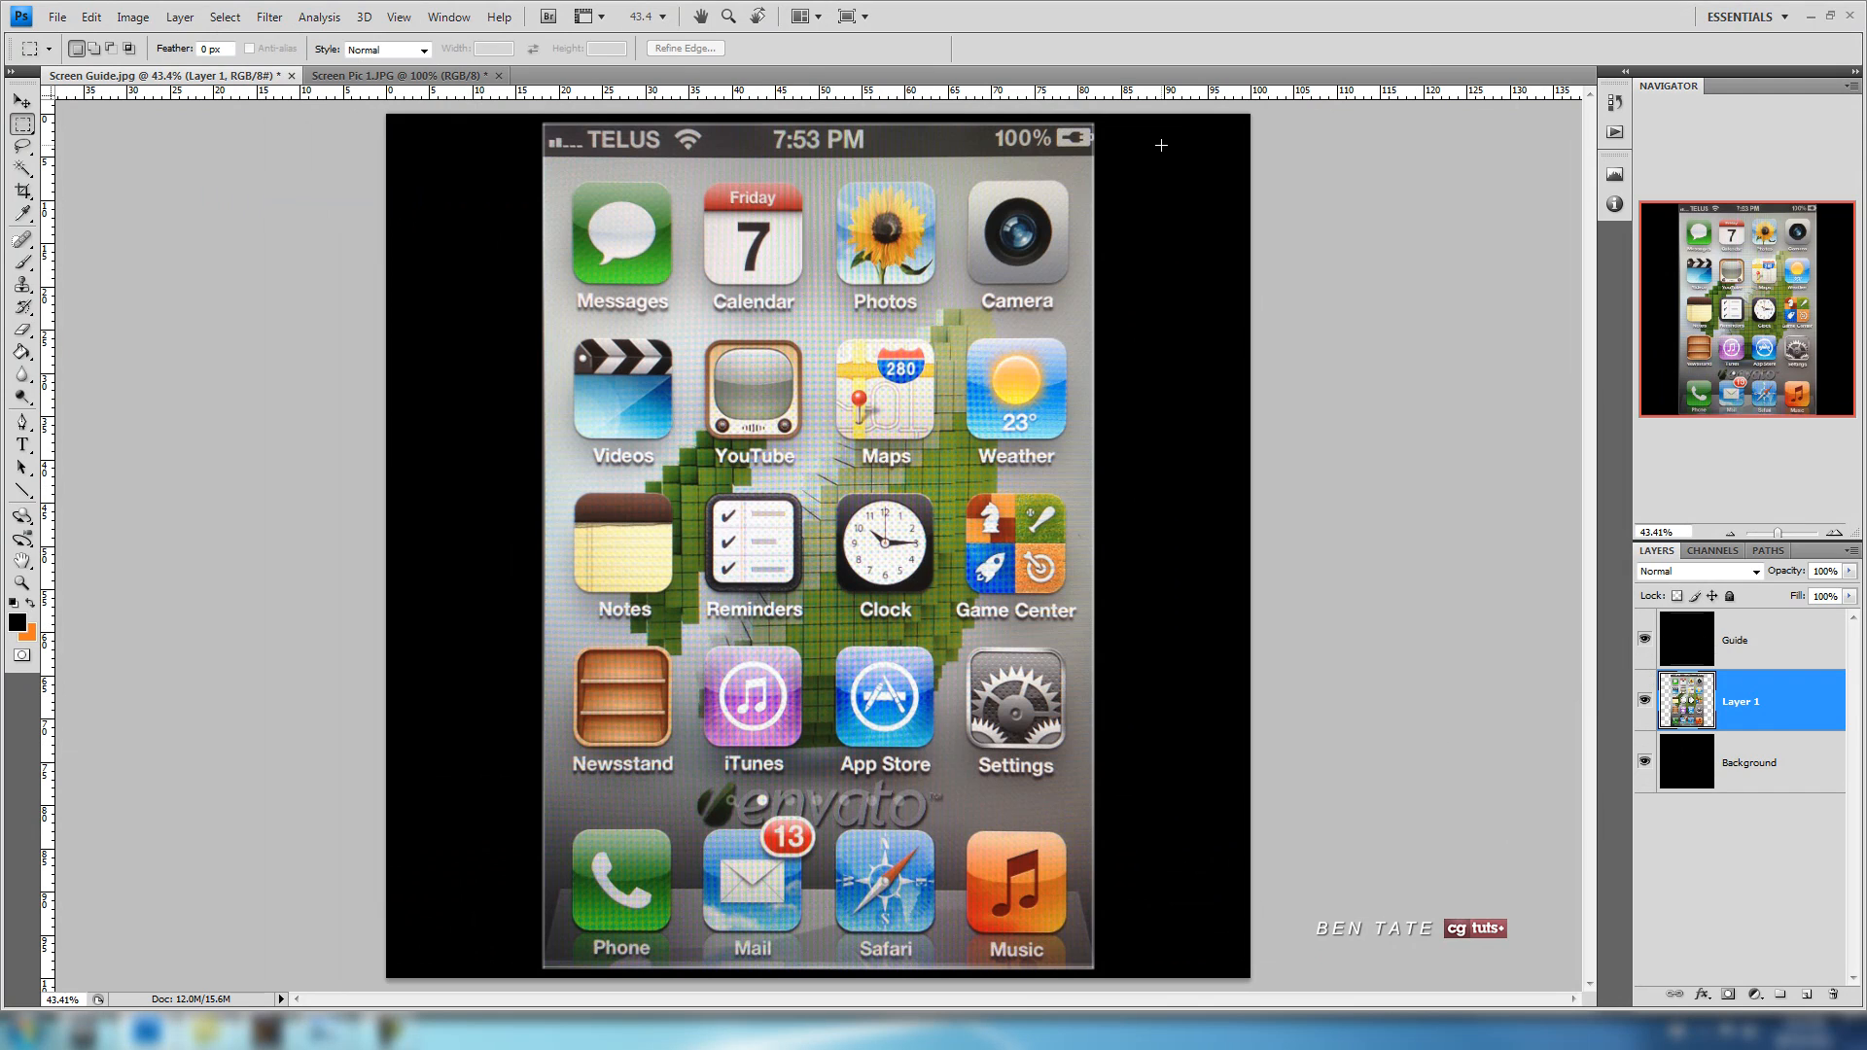
pyautogui.click(1645, 639)
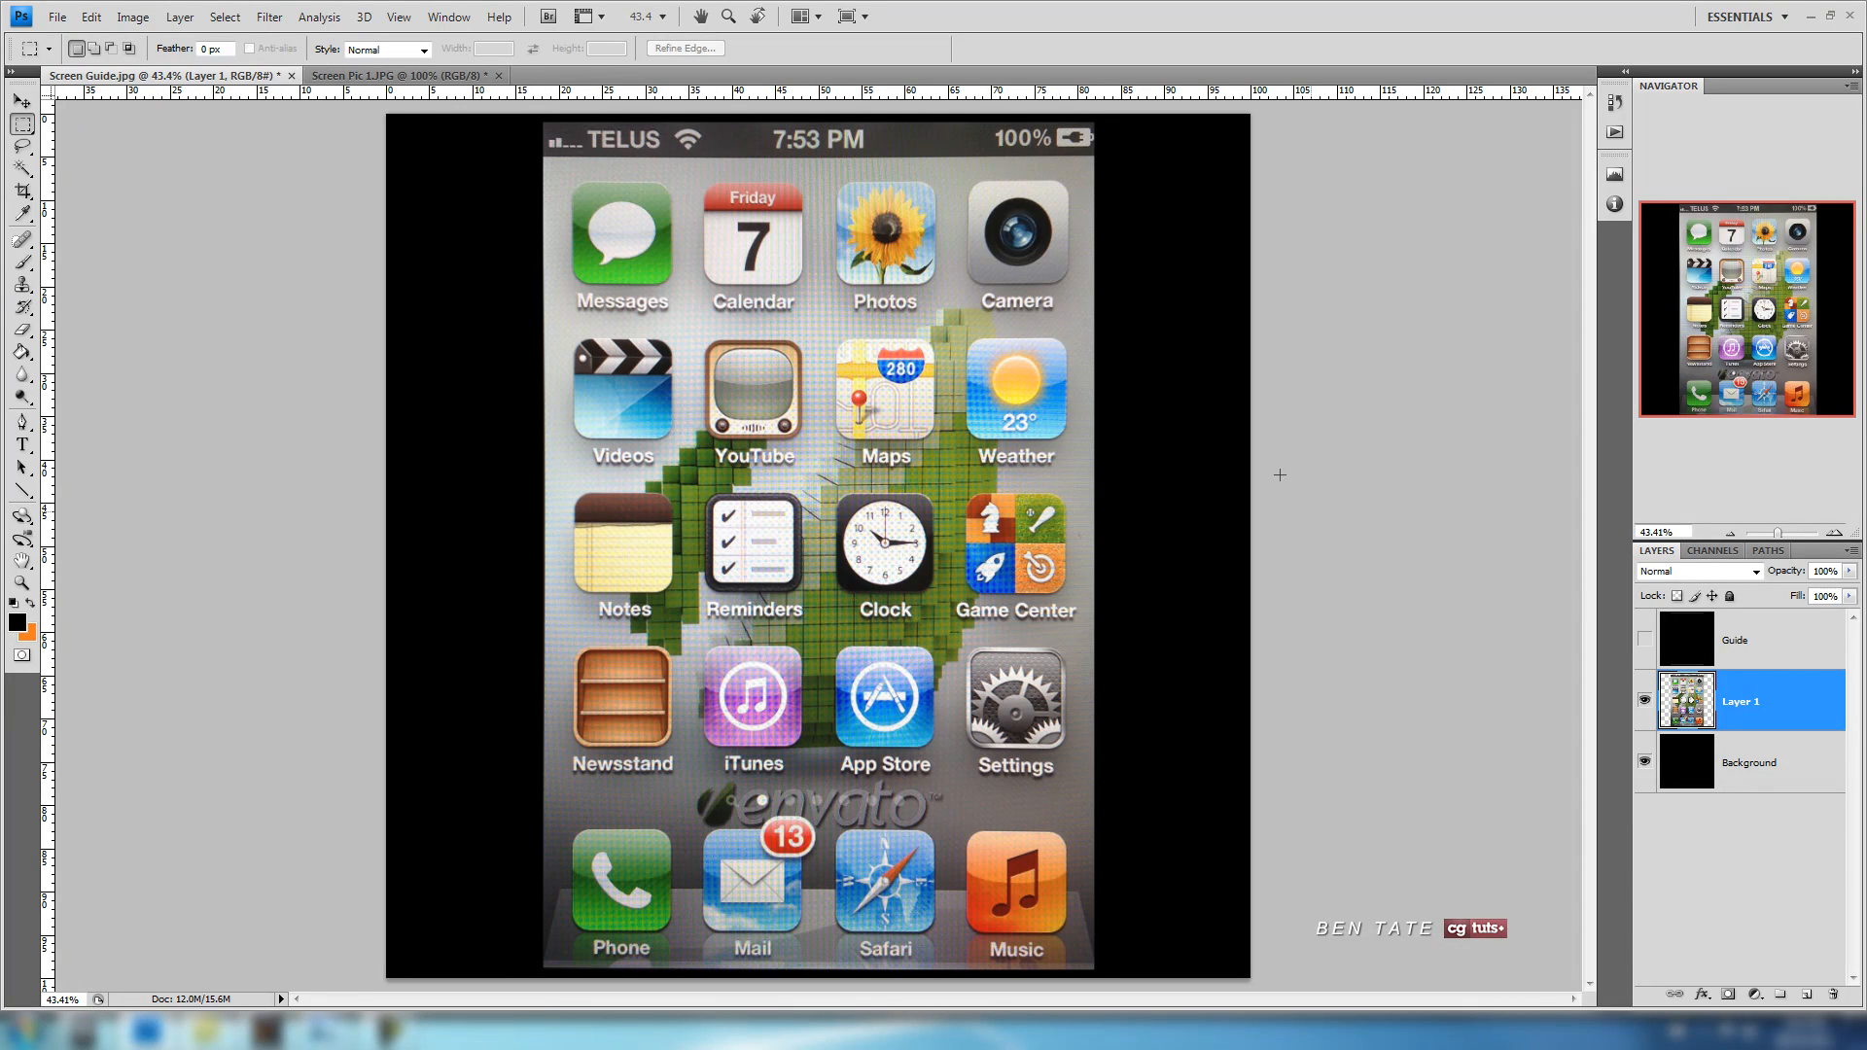
# Save the layered texture as Screen Diffuse in Photoshop PSD format in the Maps folder.
pyautogui.click(57, 17)
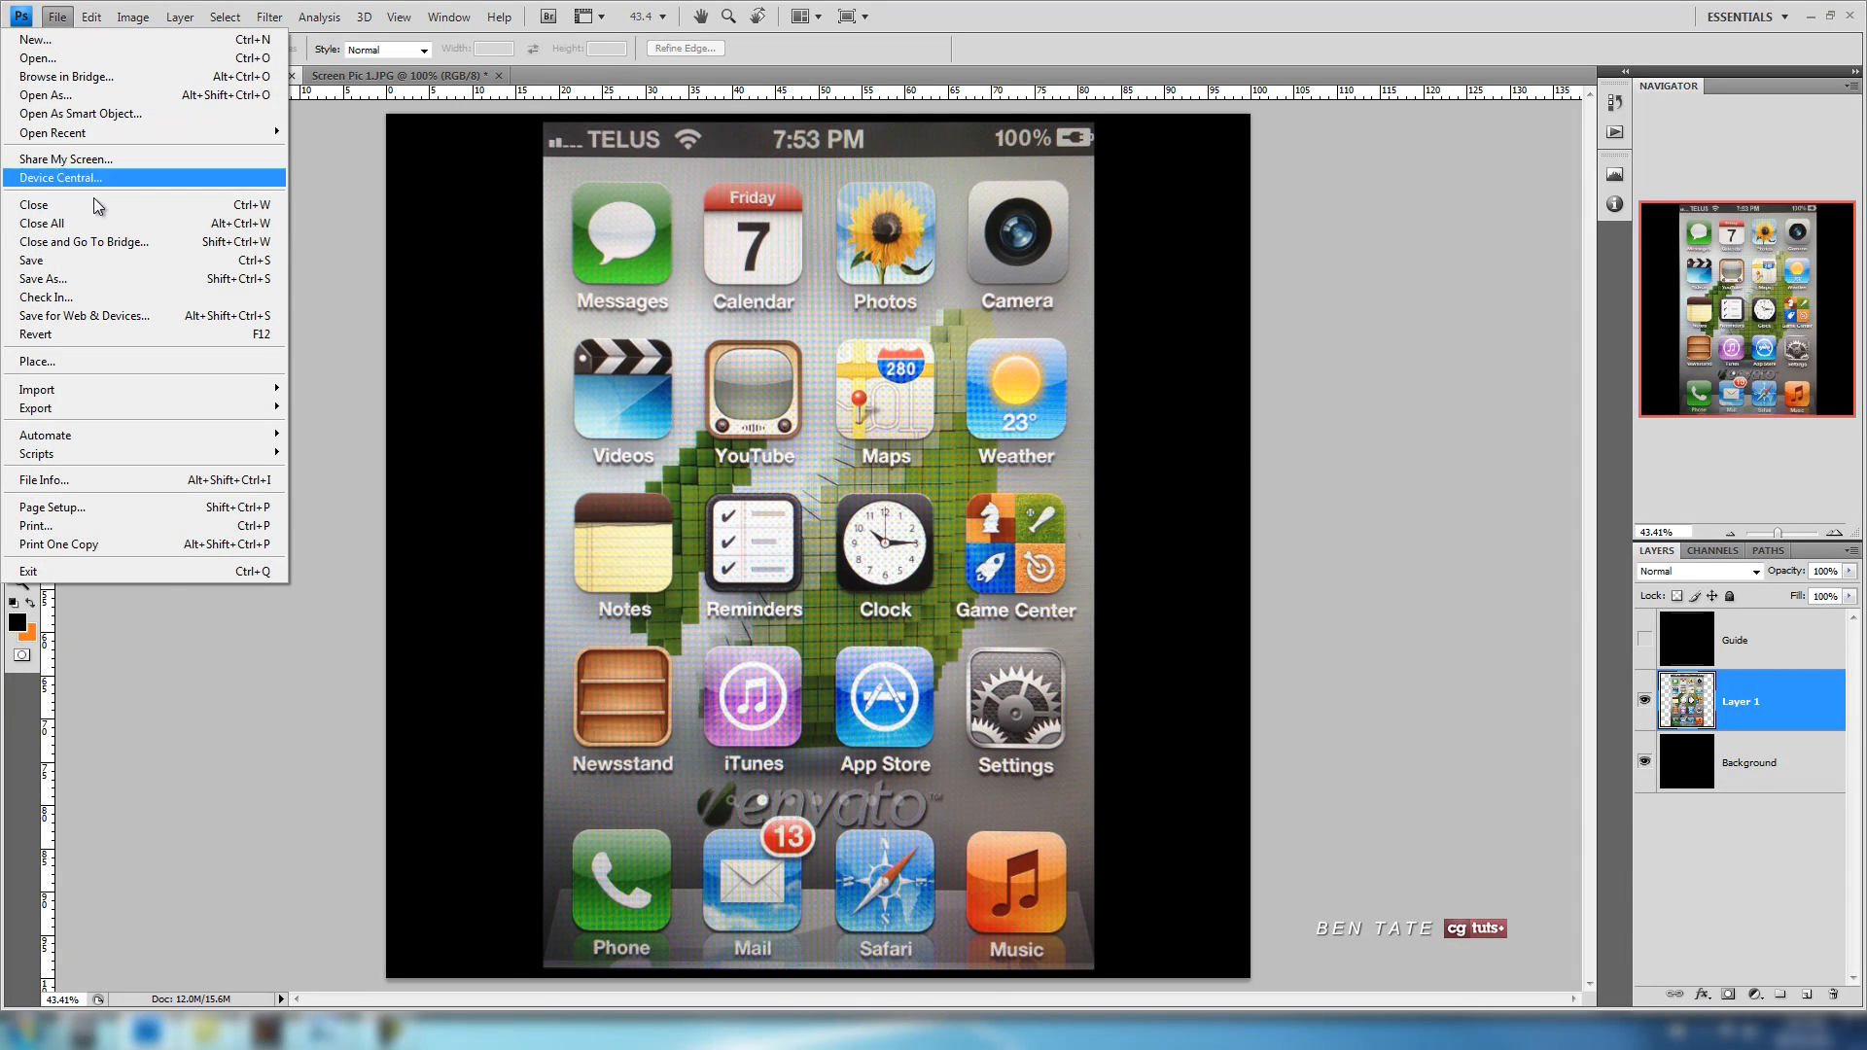
pyautogui.click(77, 280)
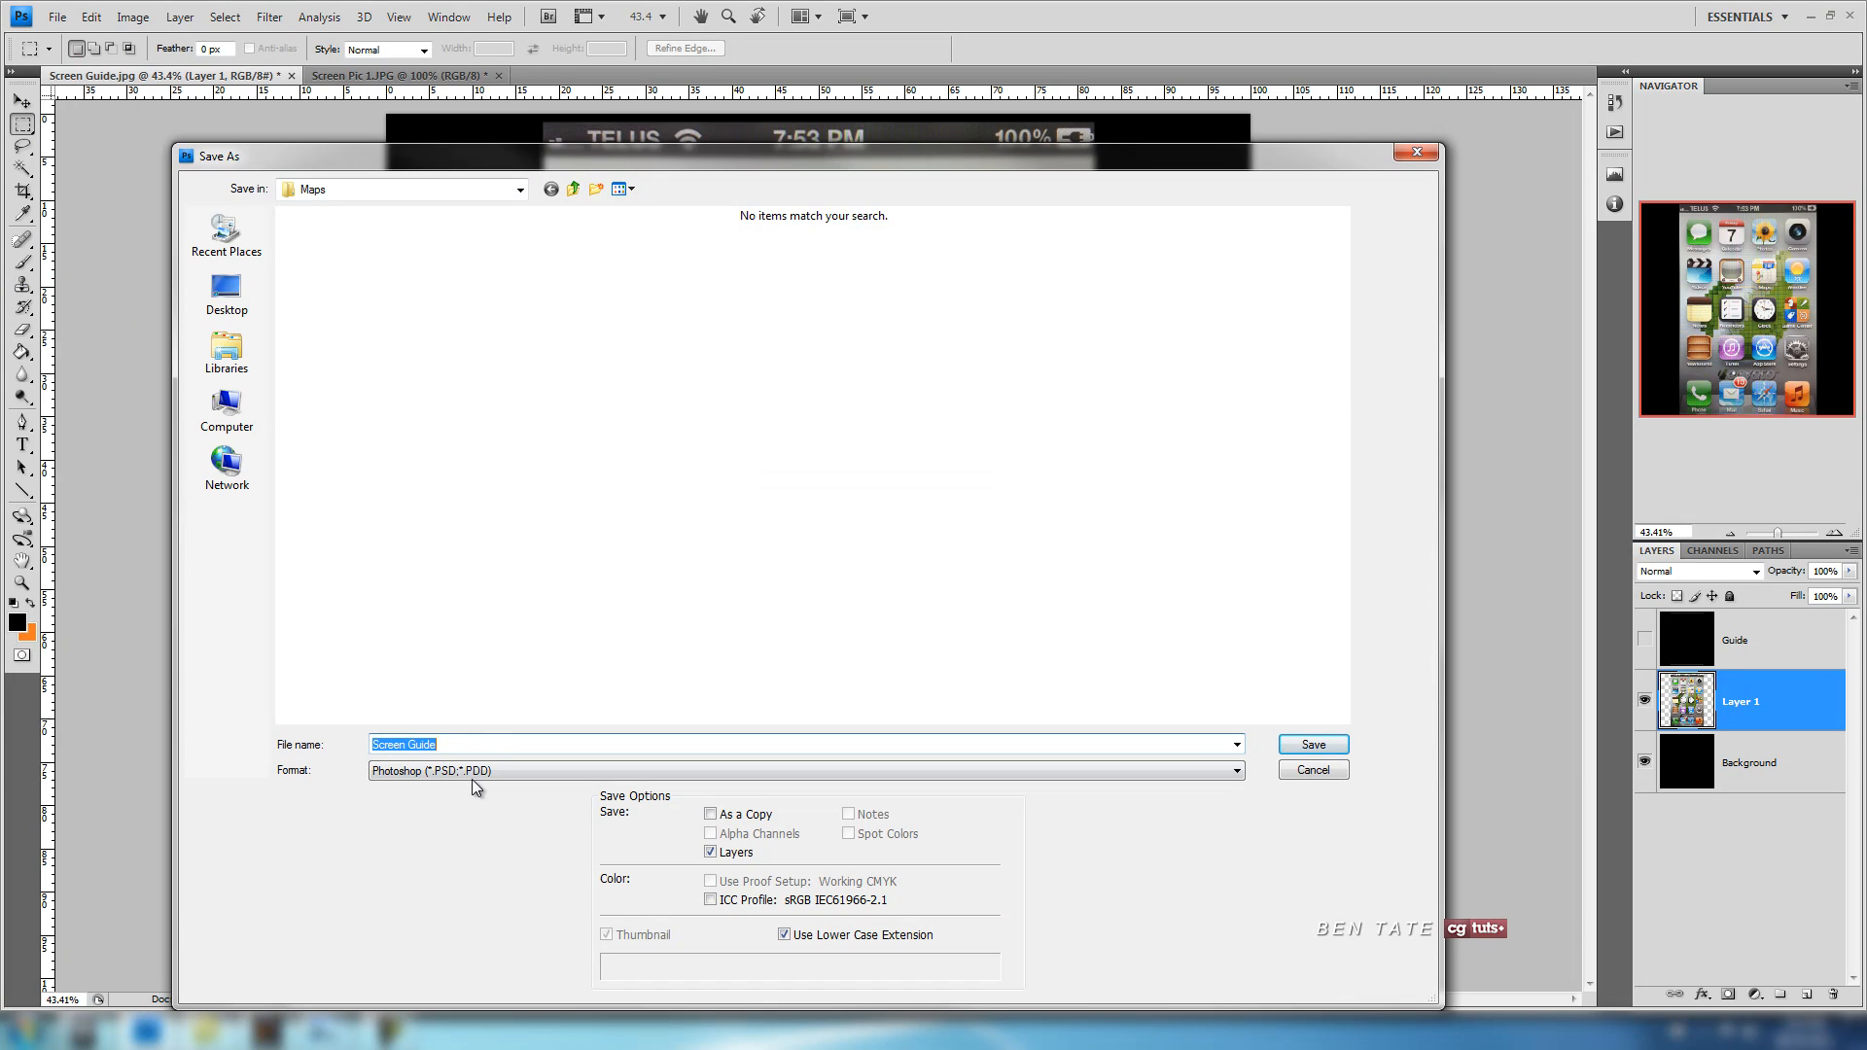
pyautogui.click(410, 742)
pyautogui.moveTo(408, 744); pyautogui.dragTo(529, 759)
pyautogui.write('Diffuse')
pyautogui.click(1313, 744)
pyautogui.click(1152, 337)
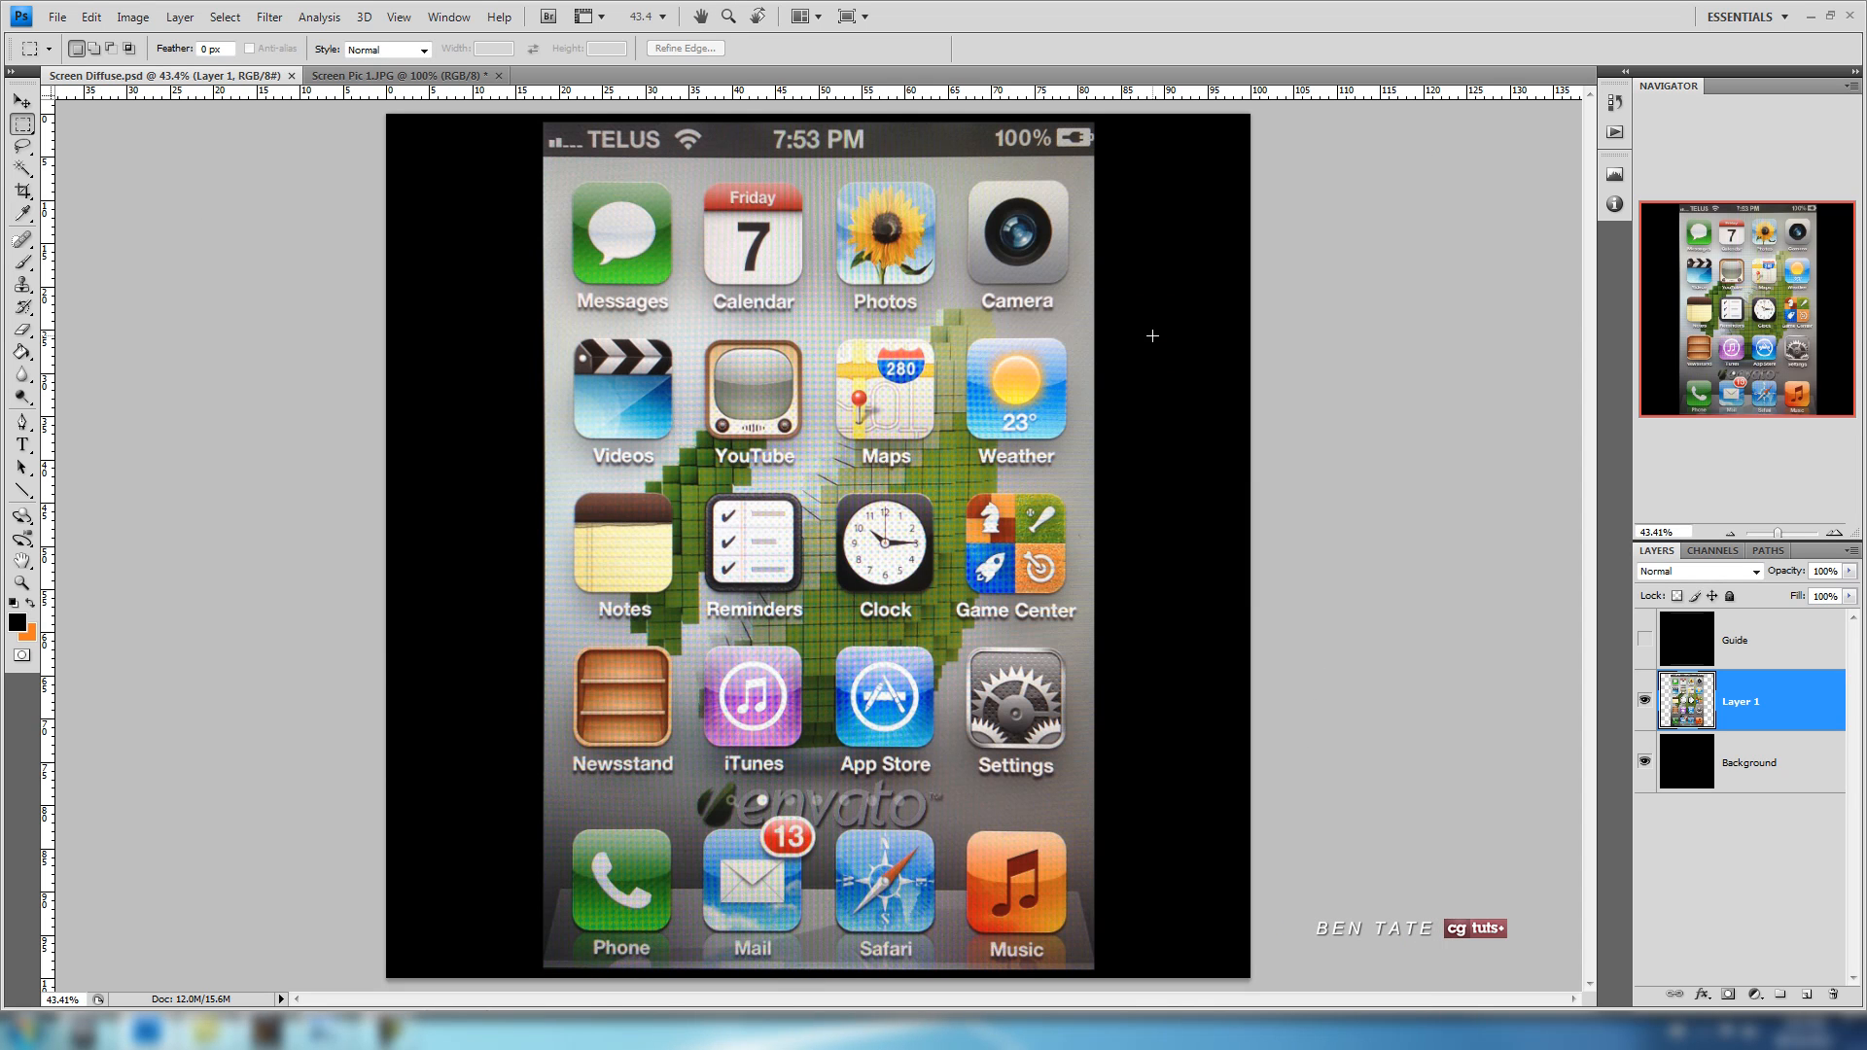
# Close Screen Diffuse.psd and Screen Pic 1.JPG, and switch to the iPhone scene in 3ds Max.
pyautogui.click(291, 75)
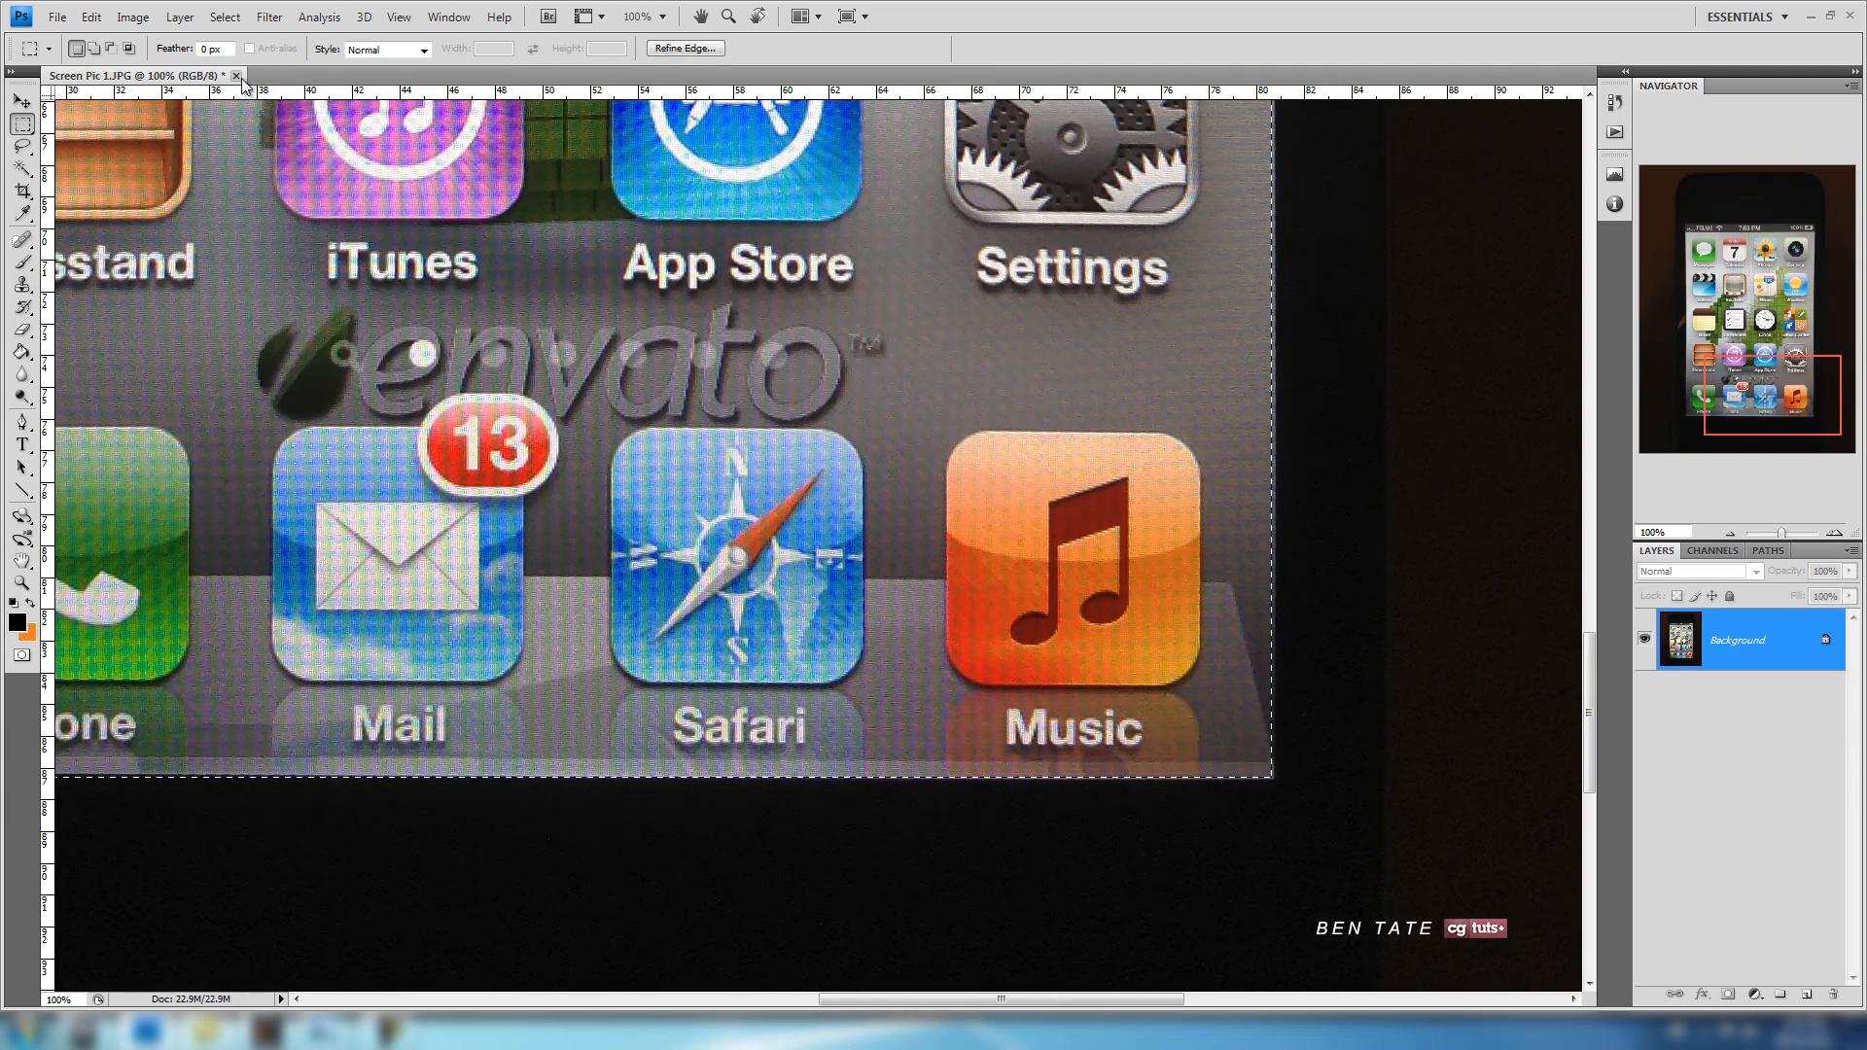
pyautogui.click(236, 75)
pyautogui.click(937, 388)
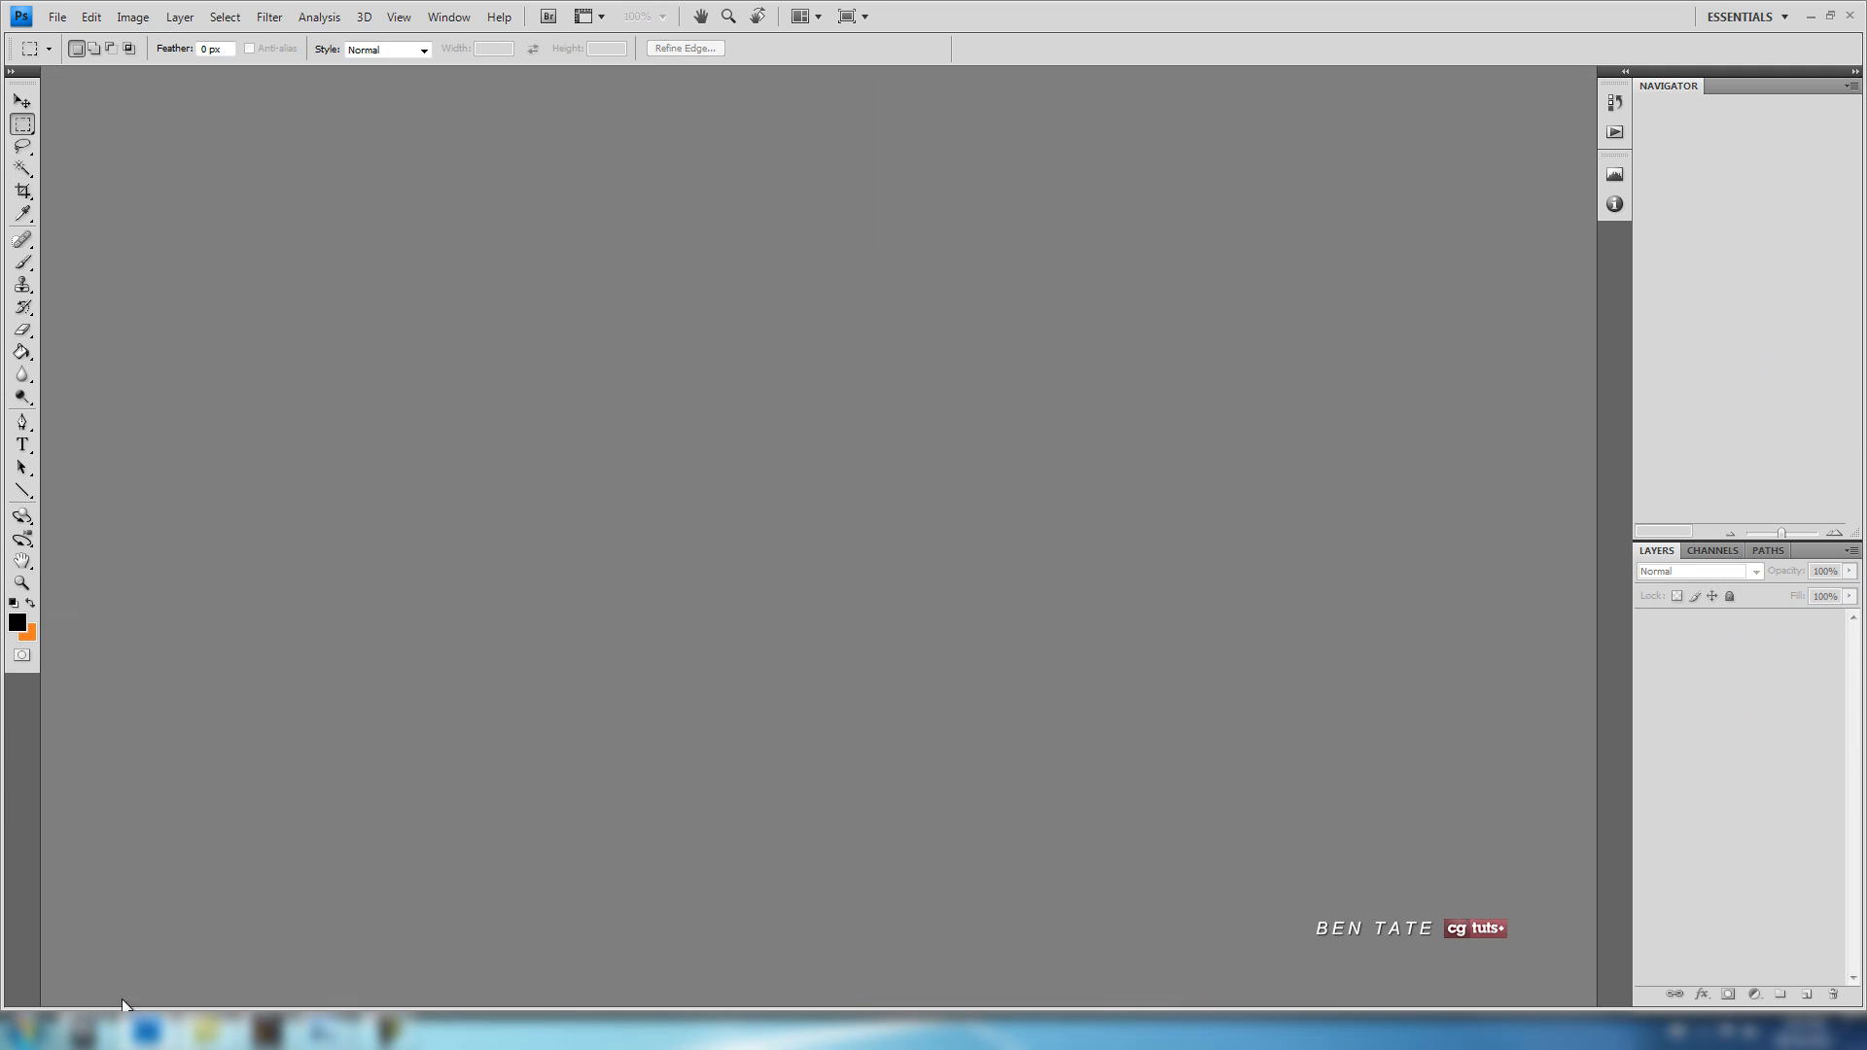
pyautogui.moveTo(82, 1031)
pyautogui.click(302, 948)
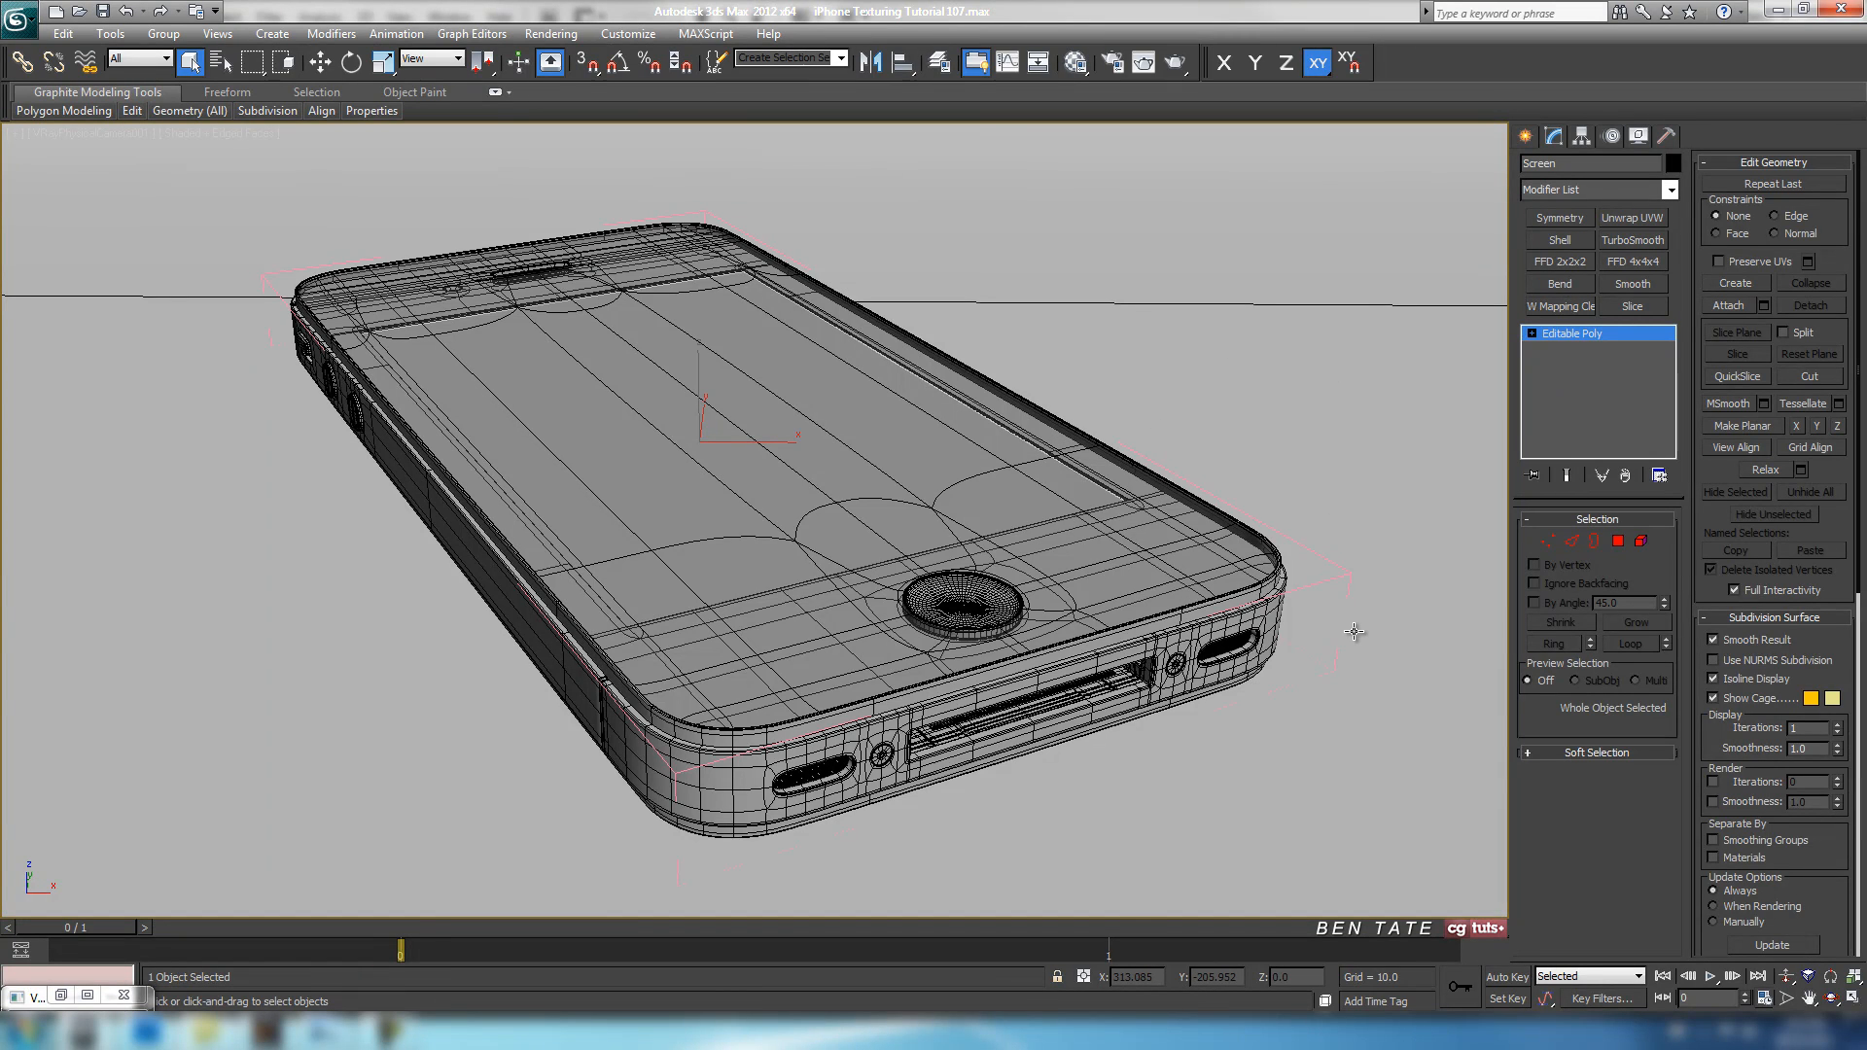
# Open the Material Editor beside the phone model and rename the VRayHDRI map to HDRI Lights.
pyautogui.press('m')
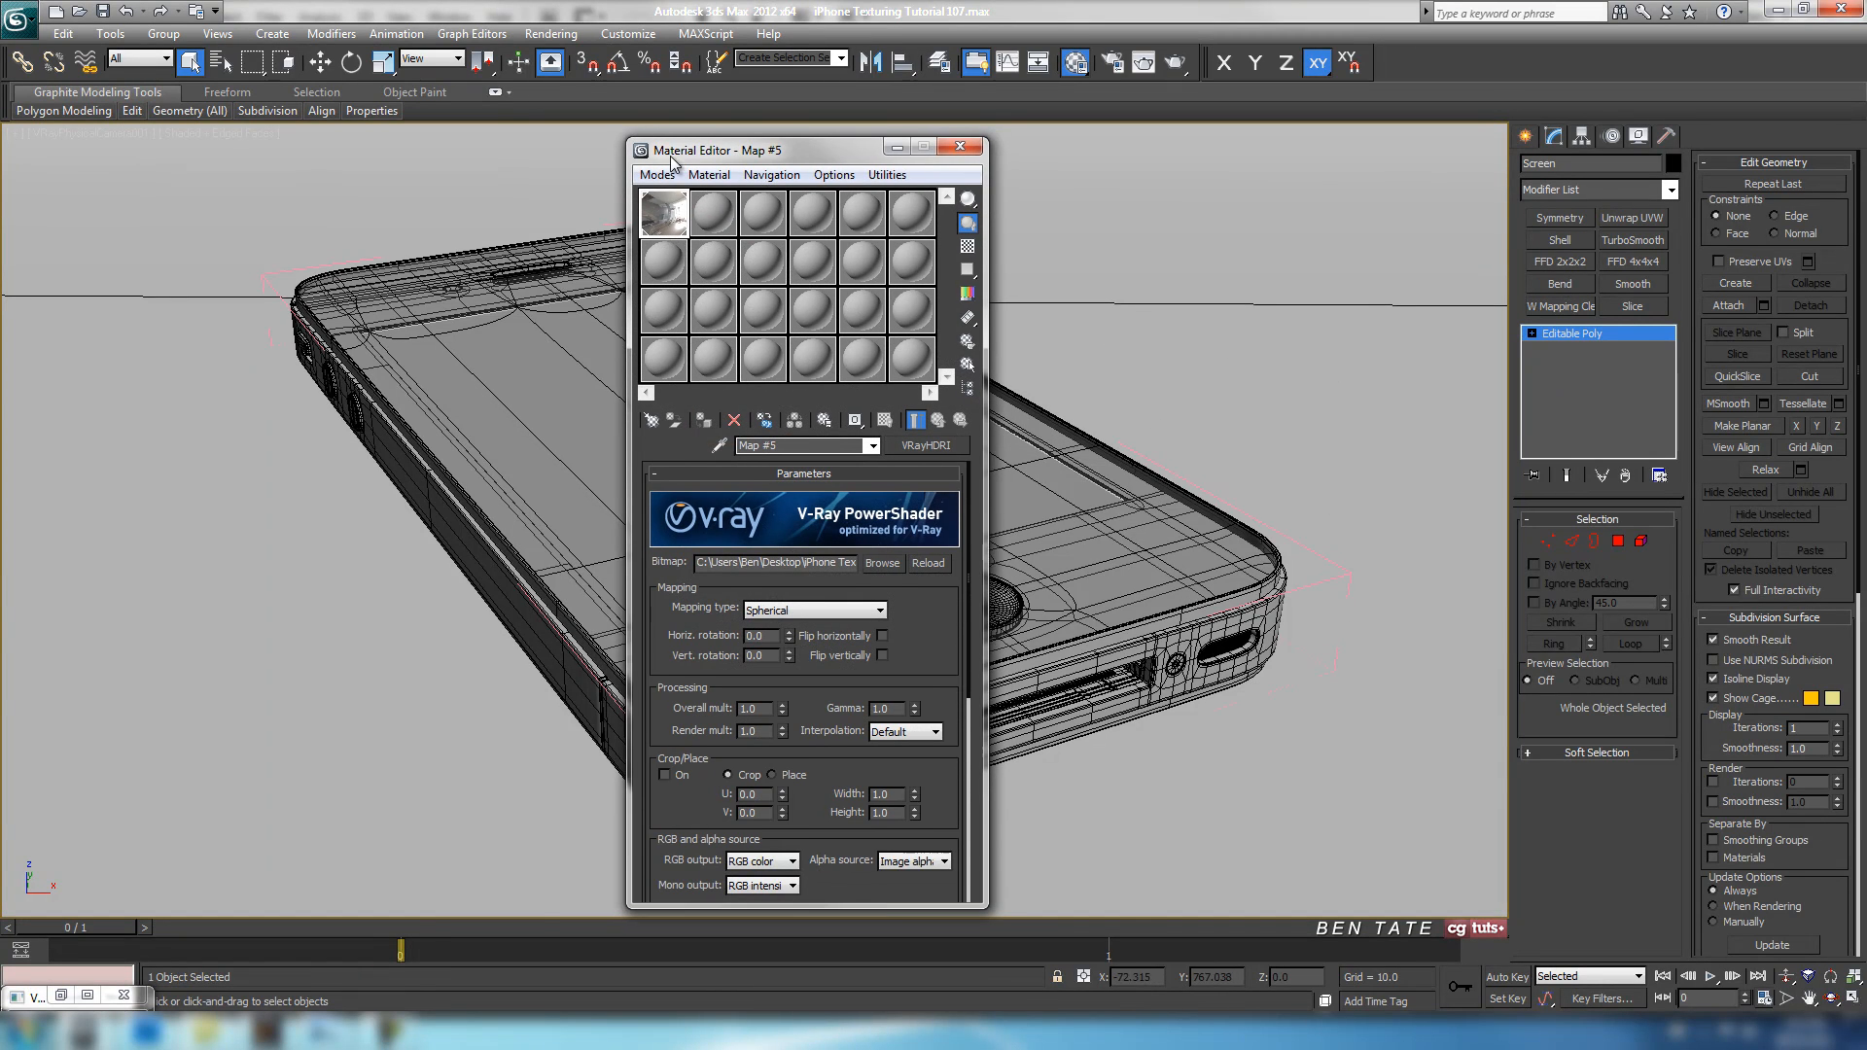
pyautogui.moveTo(700, 150); pyautogui.dragTo(214, 117)
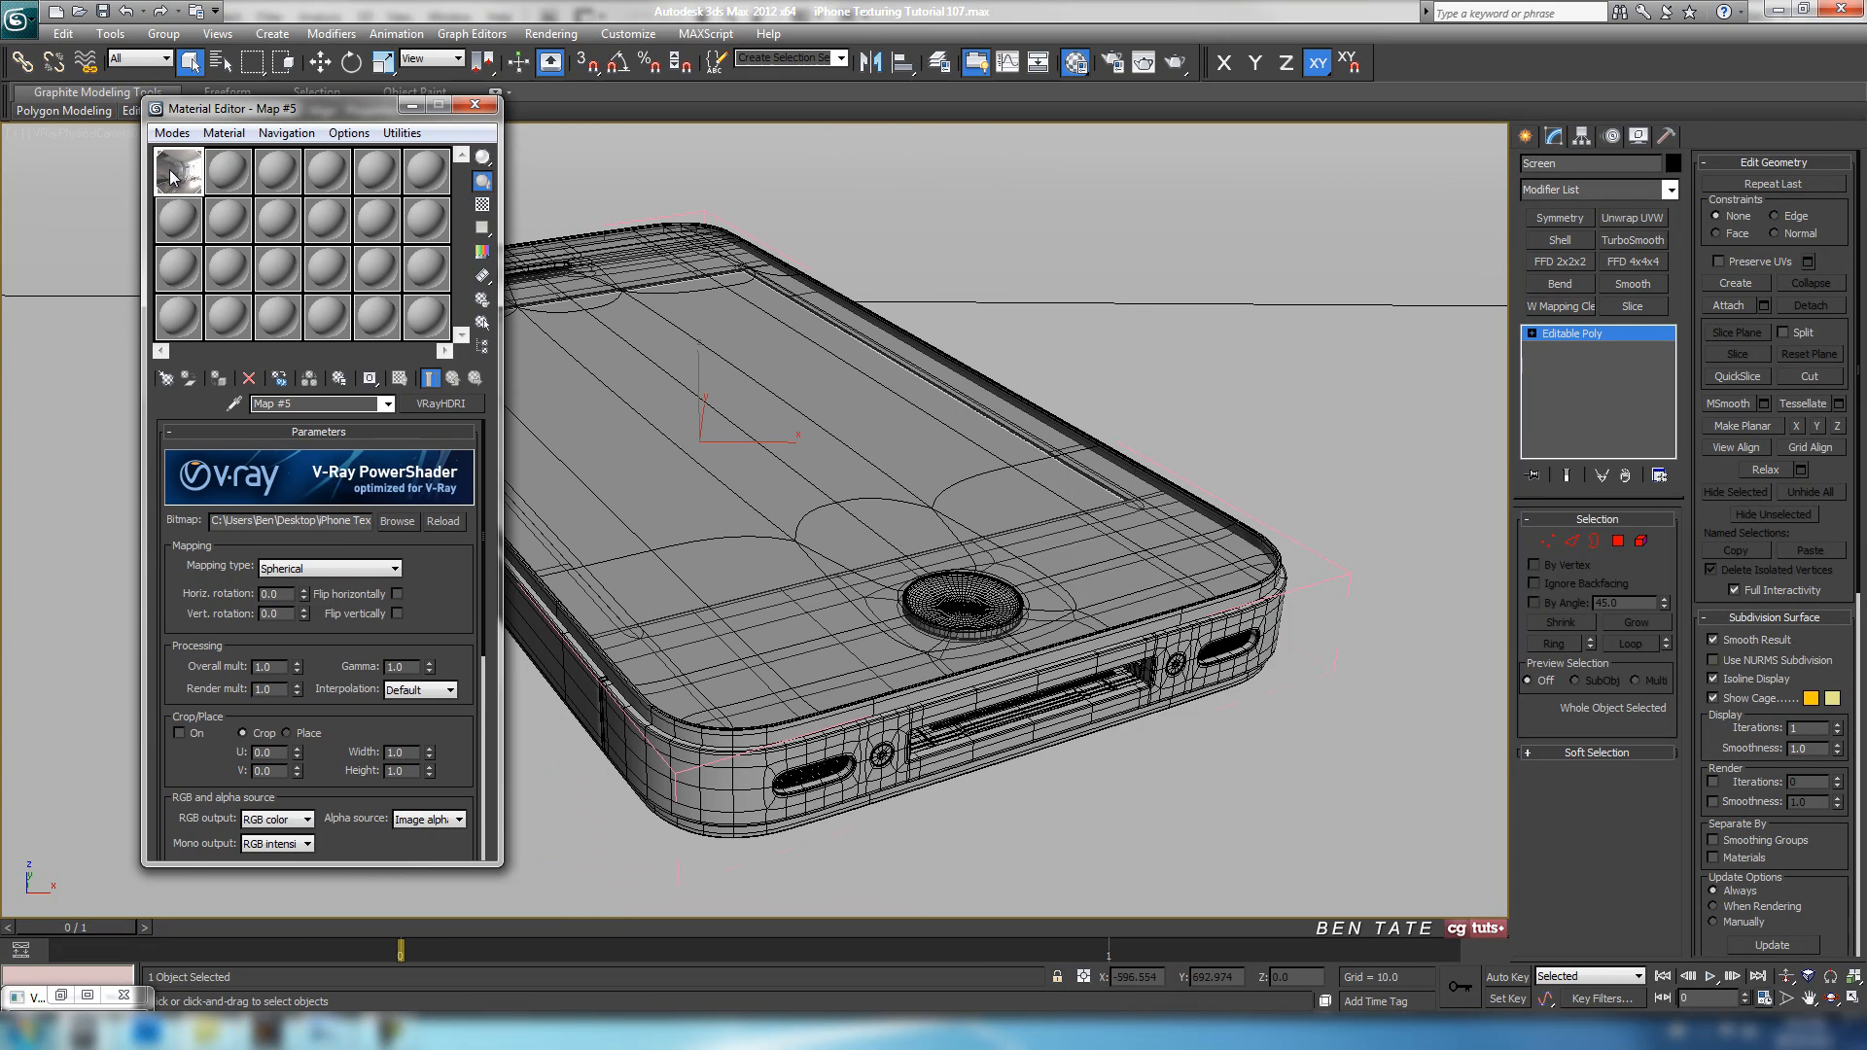
pyautogui.doubleClick(294, 402)
pyautogui.write('HDRI Light')
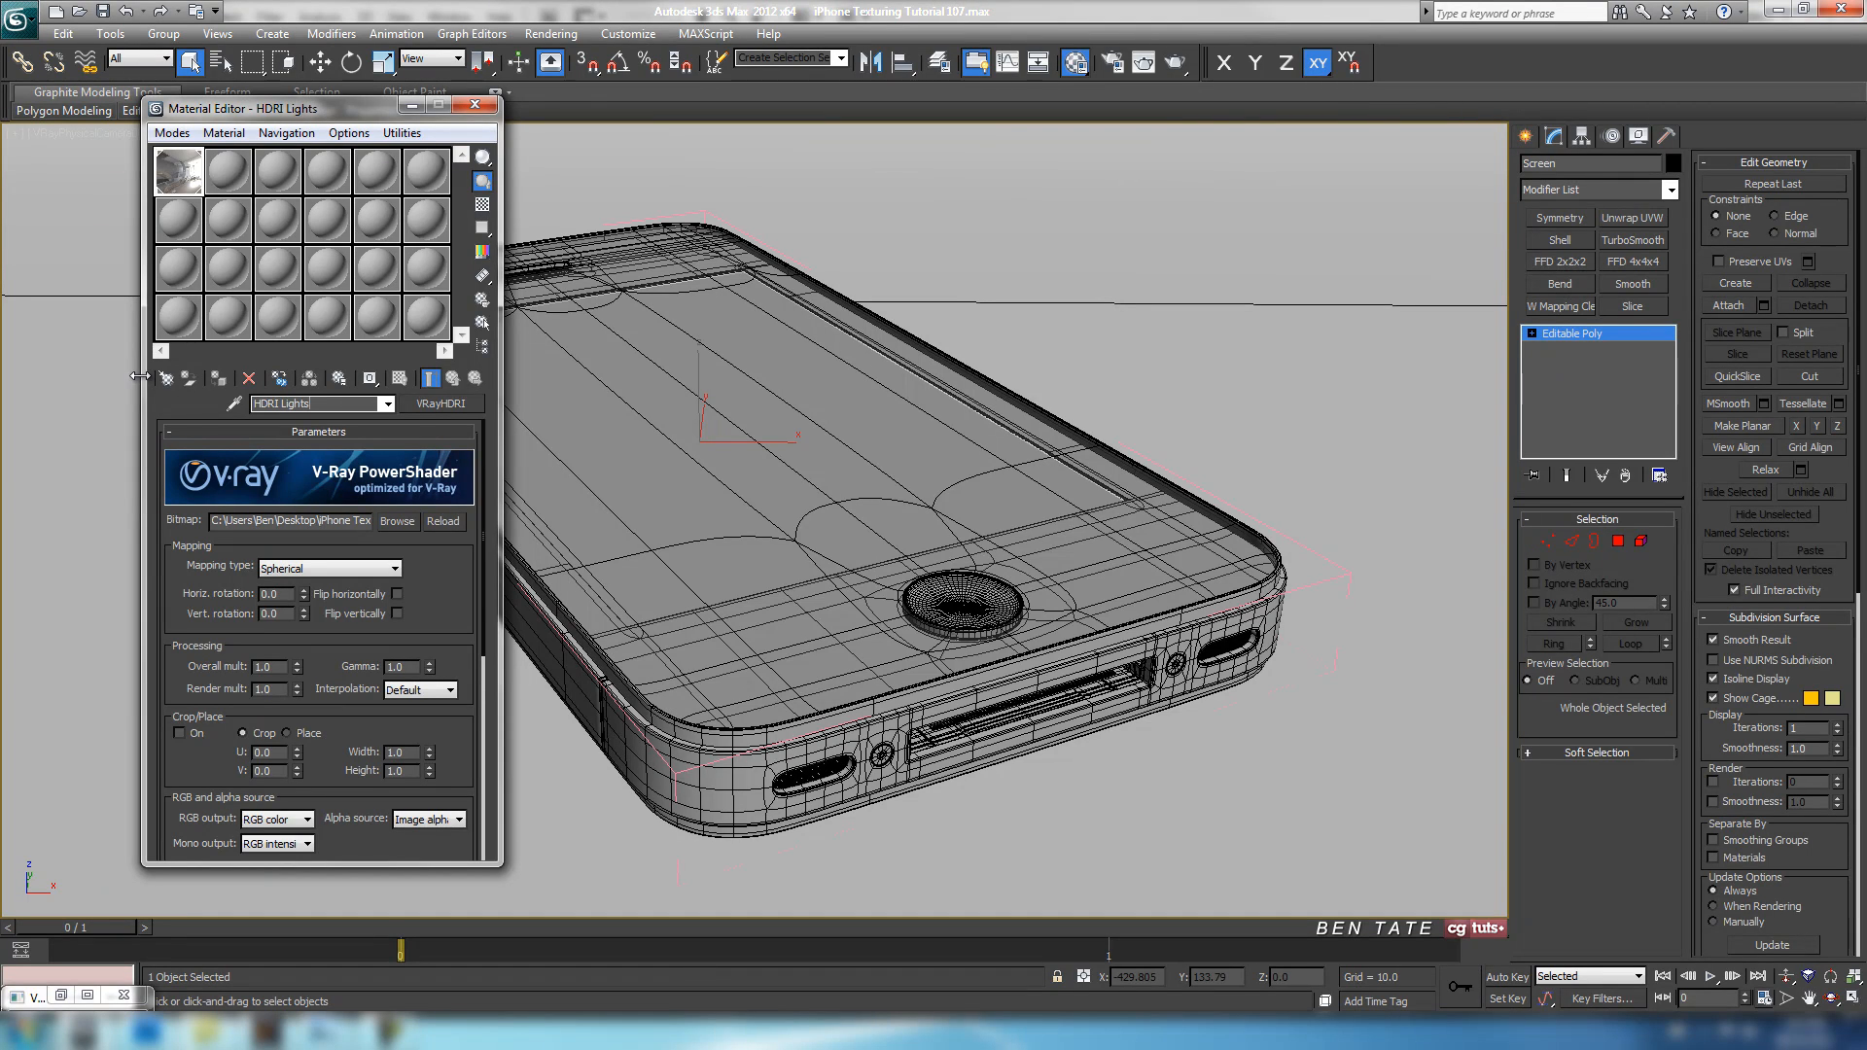
pyautogui.write('s')
# Start an ActiveShade render of the V-Ray physical camera view and place its window clear of the Material Editor.
pyautogui.click(233, 180)
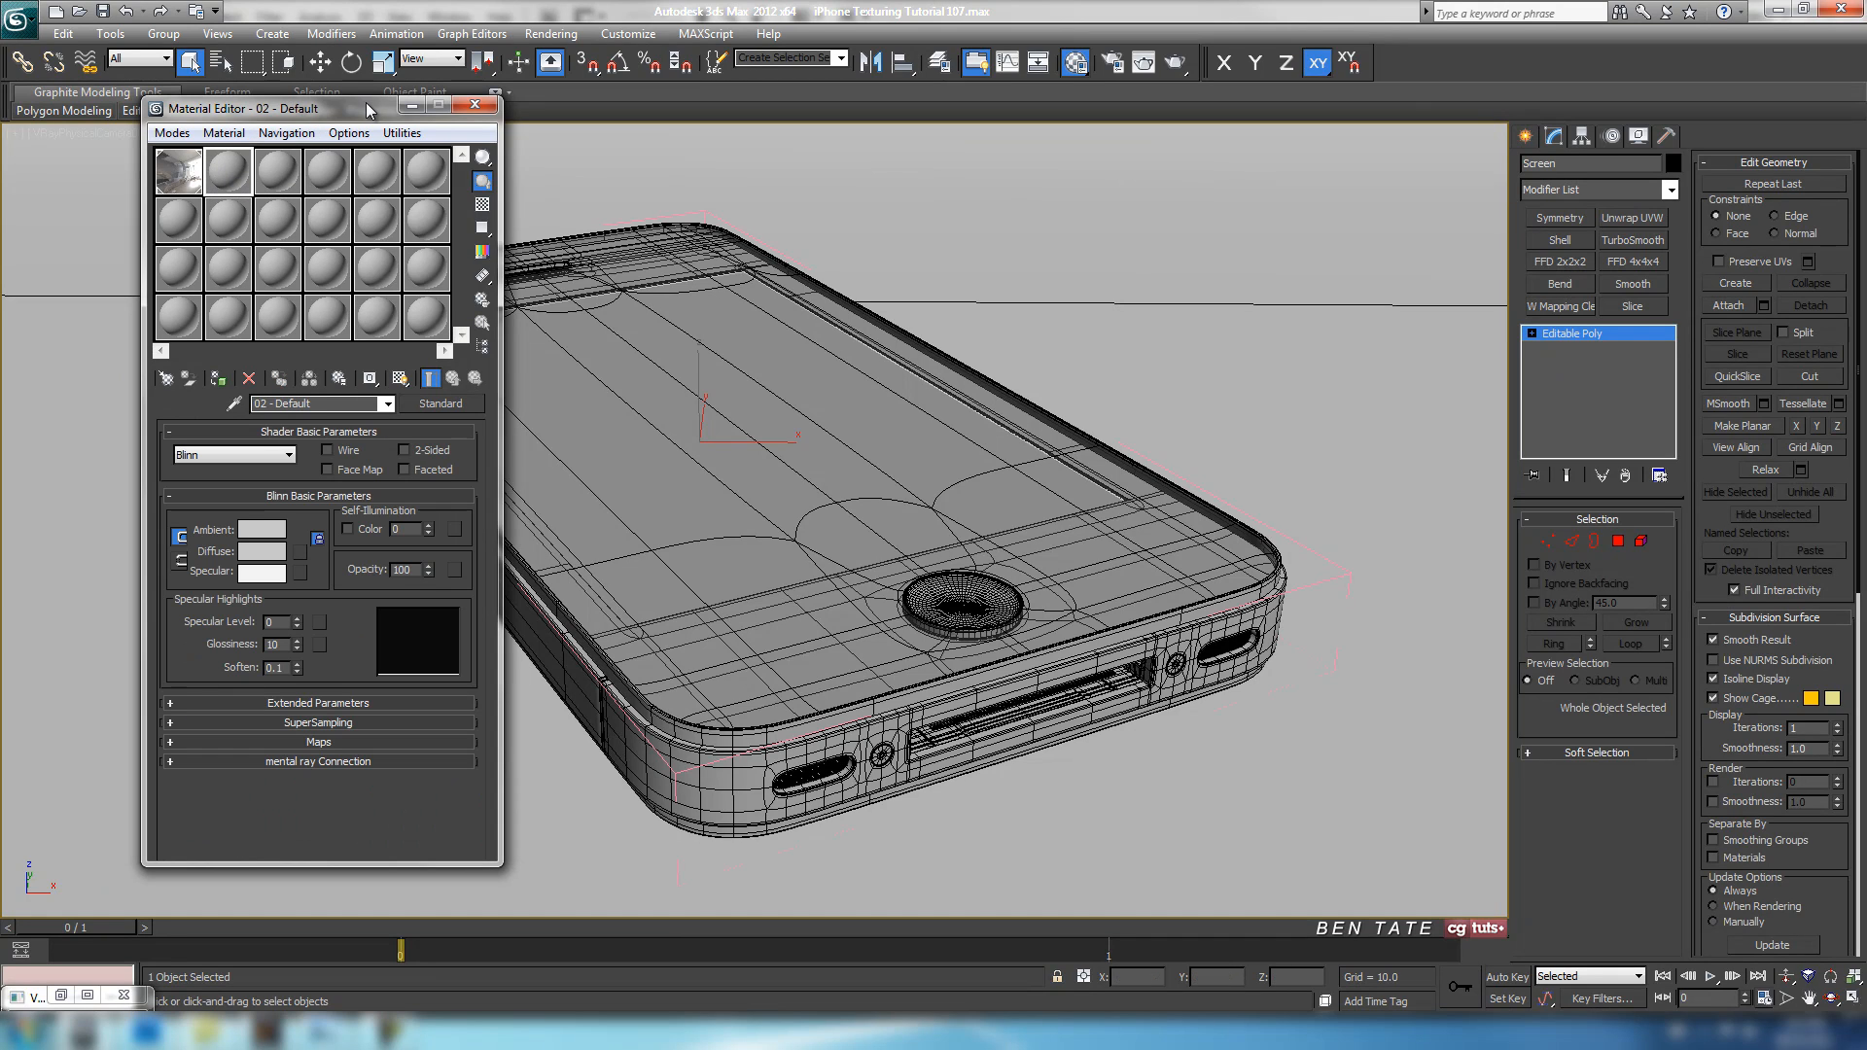
pyautogui.moveTo(373, 111); pyautogui.dragTo(276, 117)
pyautogui.press('F10')
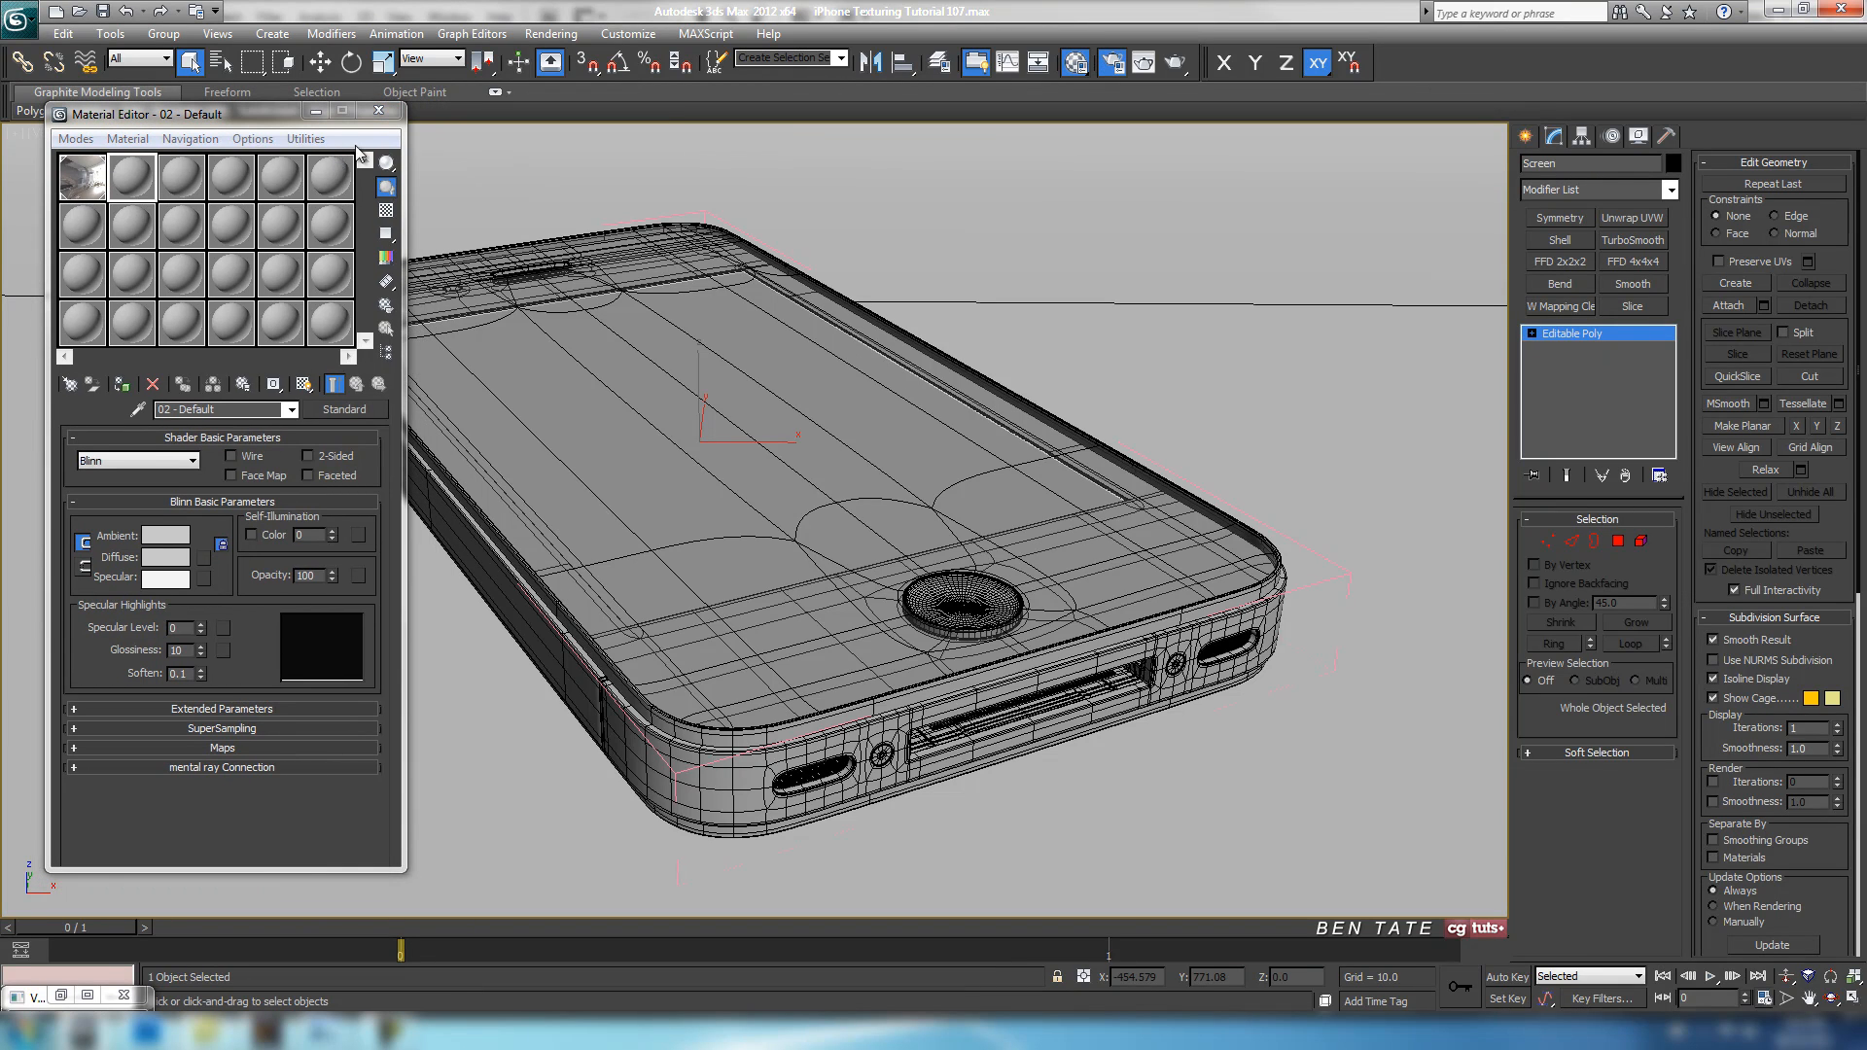
pyautogui.moveTo(453, 172); pyautogui.dragTo(728, 83)
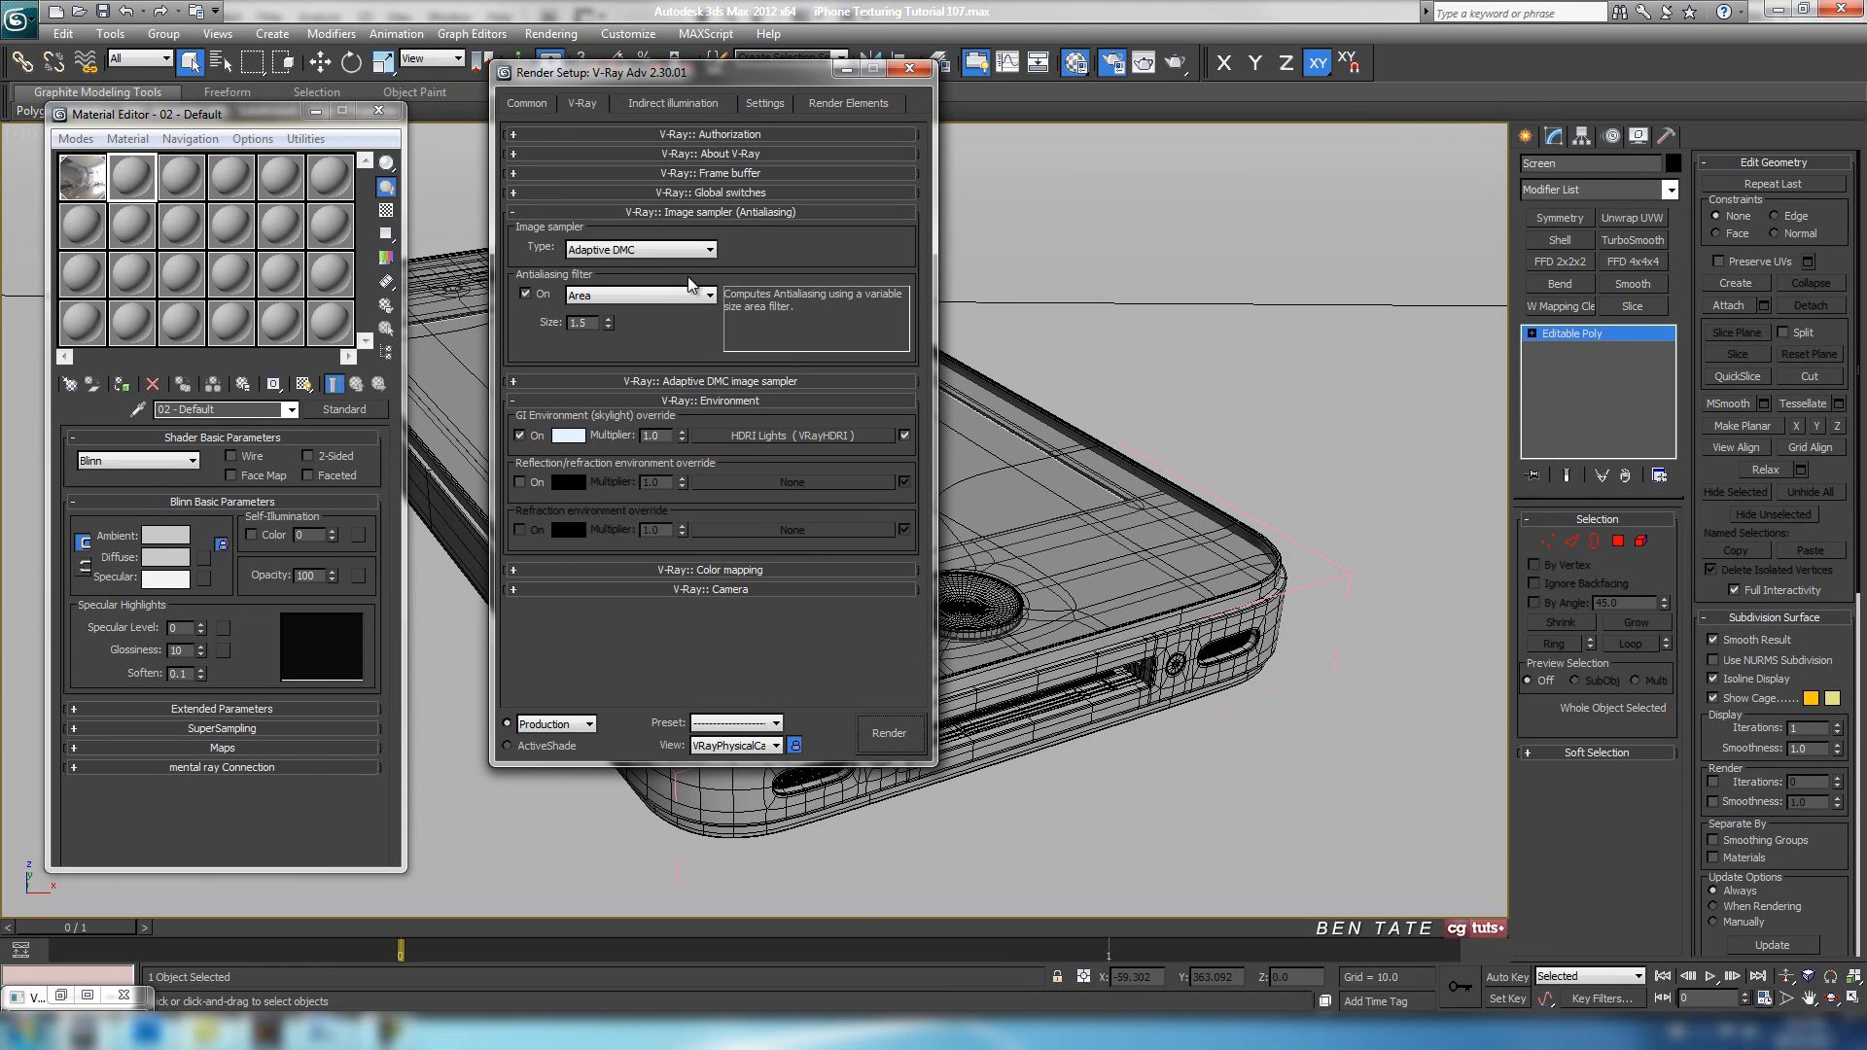
pyautogui.click(528, 746)
pyautogui.click(889, 734)
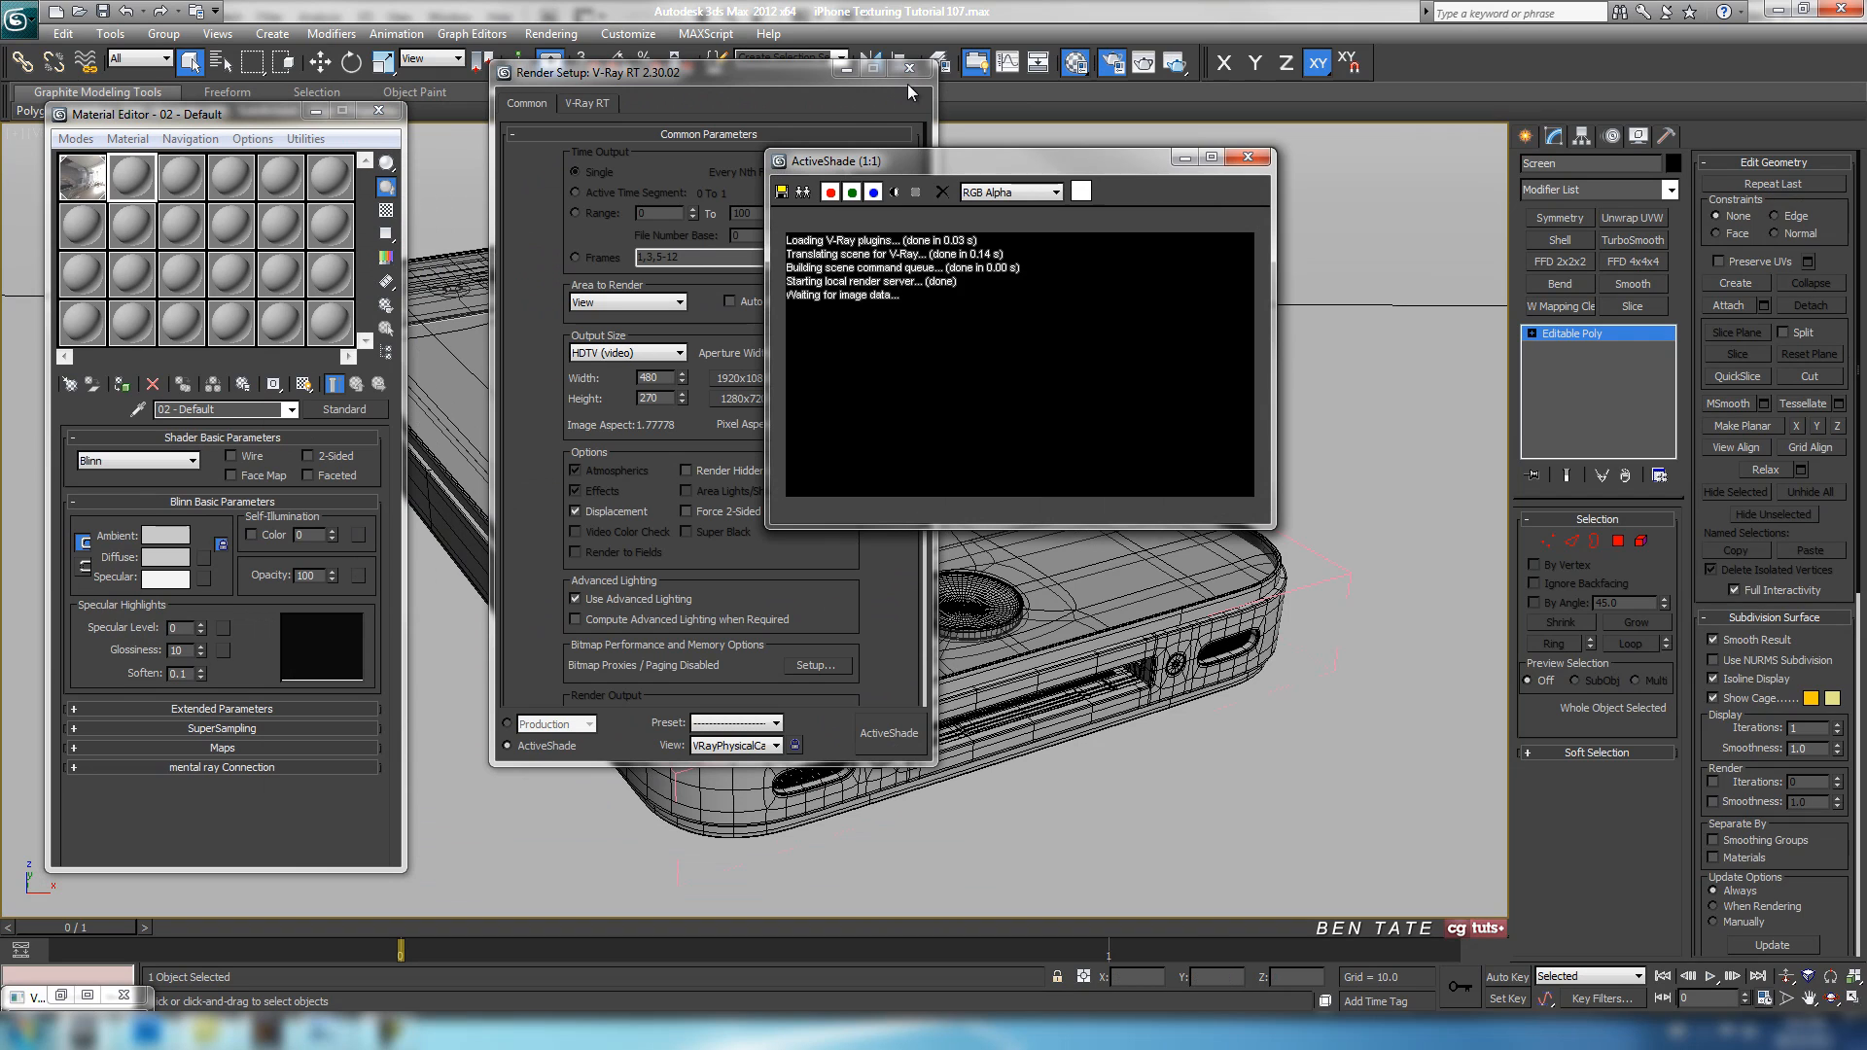
pyautogui.moveTo(1050, 166); pyautogui.dragTo(1266, 141)
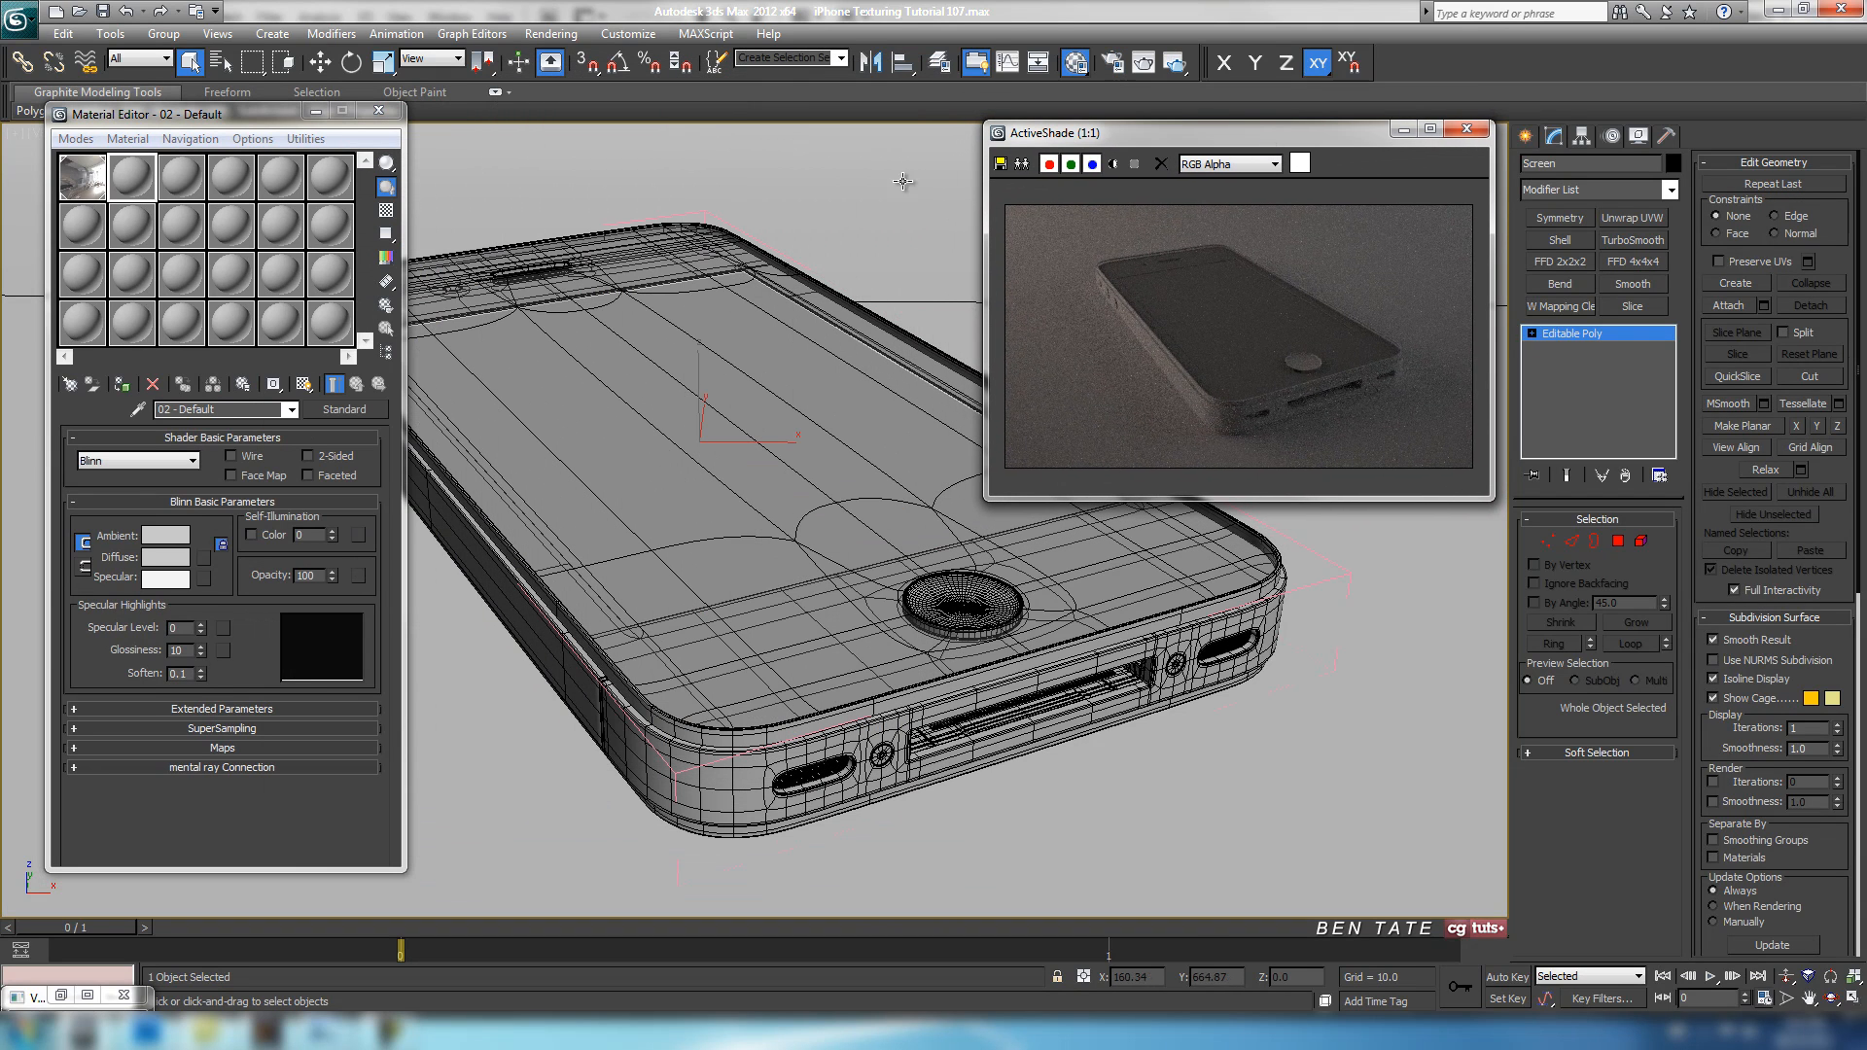
# Change the second sample slot's material, 02 - Default, from Standard to VRayMtl.
pyautogui.click(136, 189)
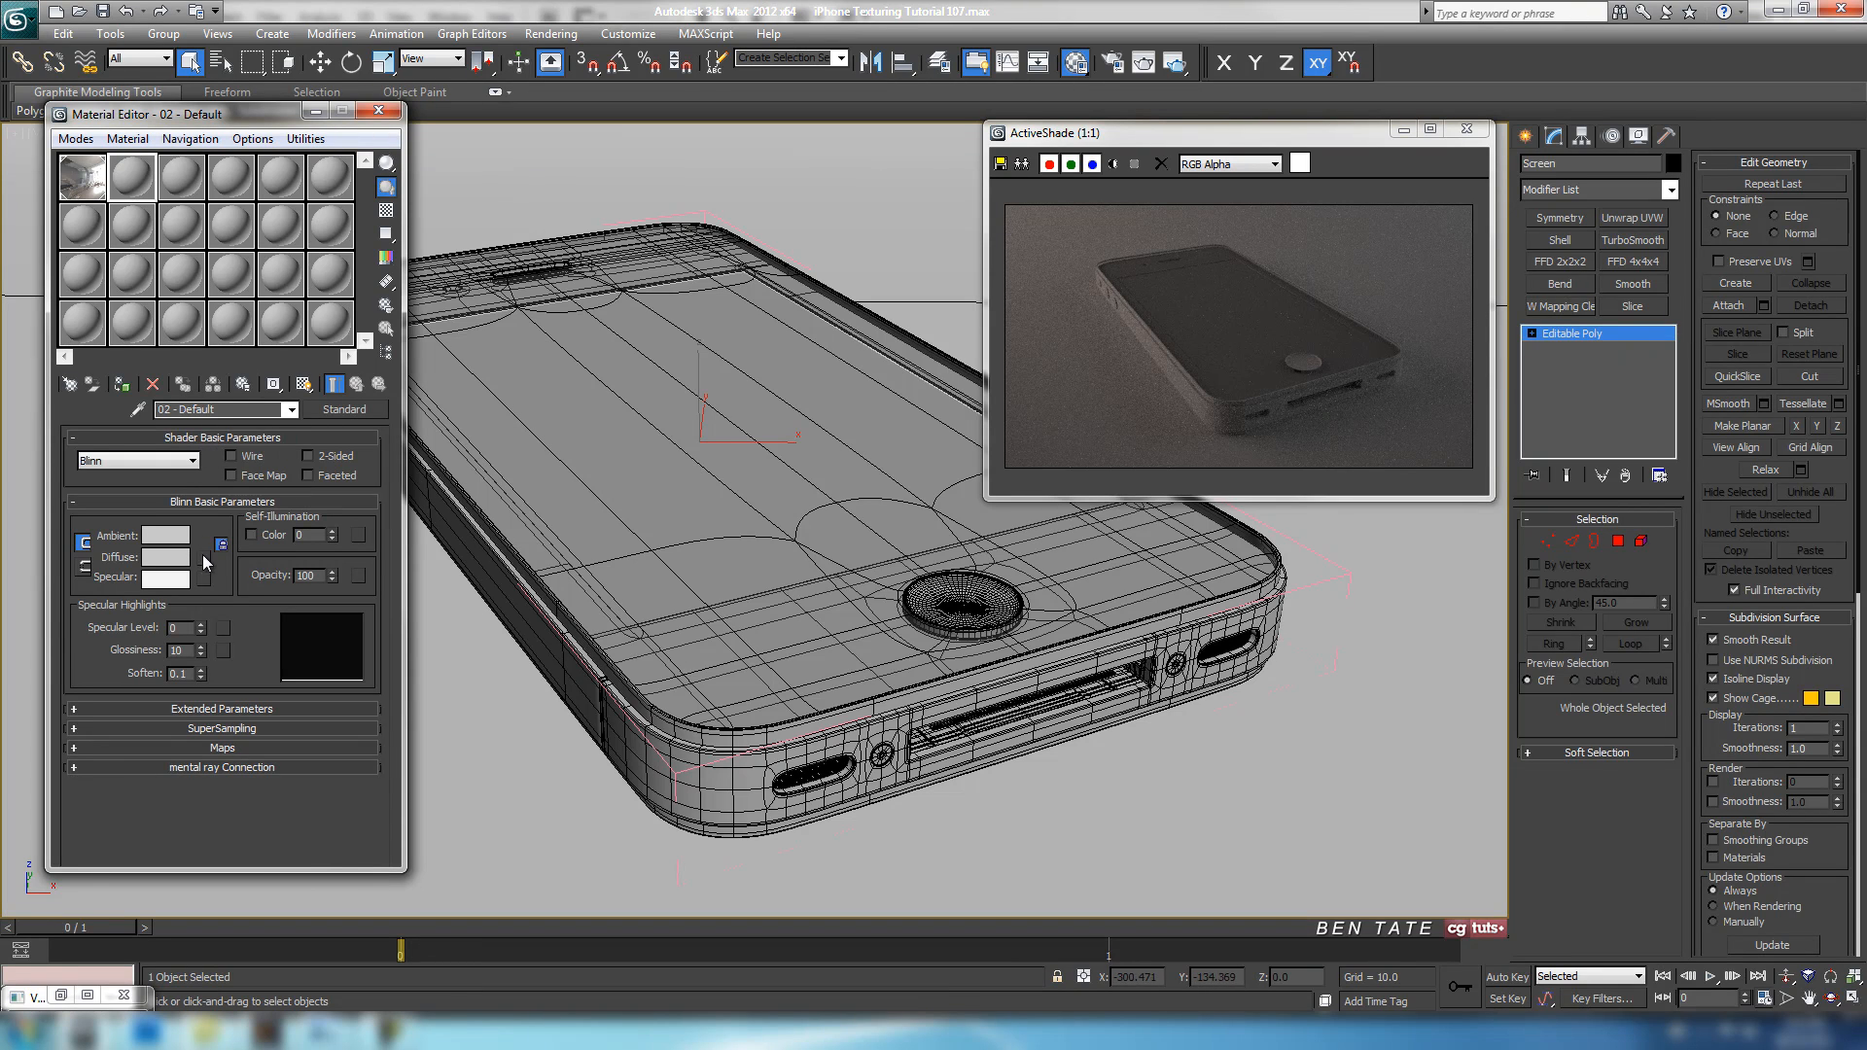
pyautogui.click(346, 409)
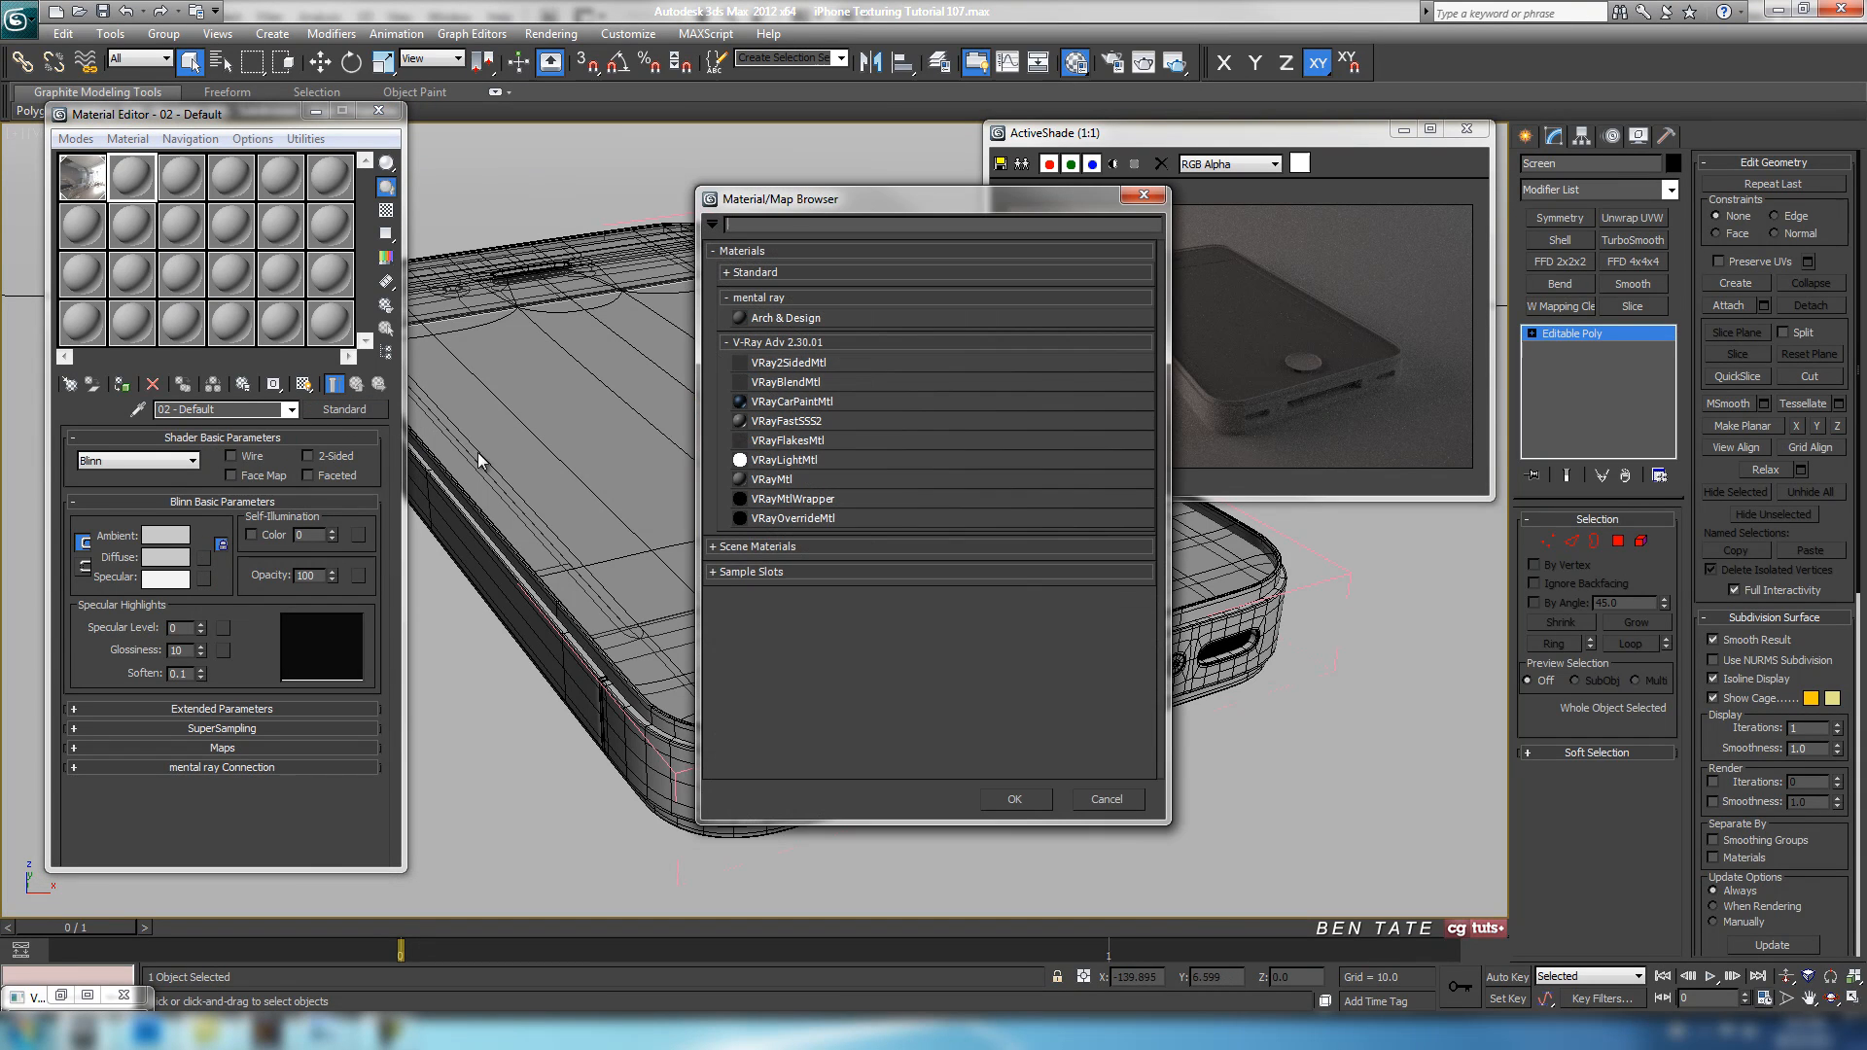
pyautogui.doubleClick(768, 481)
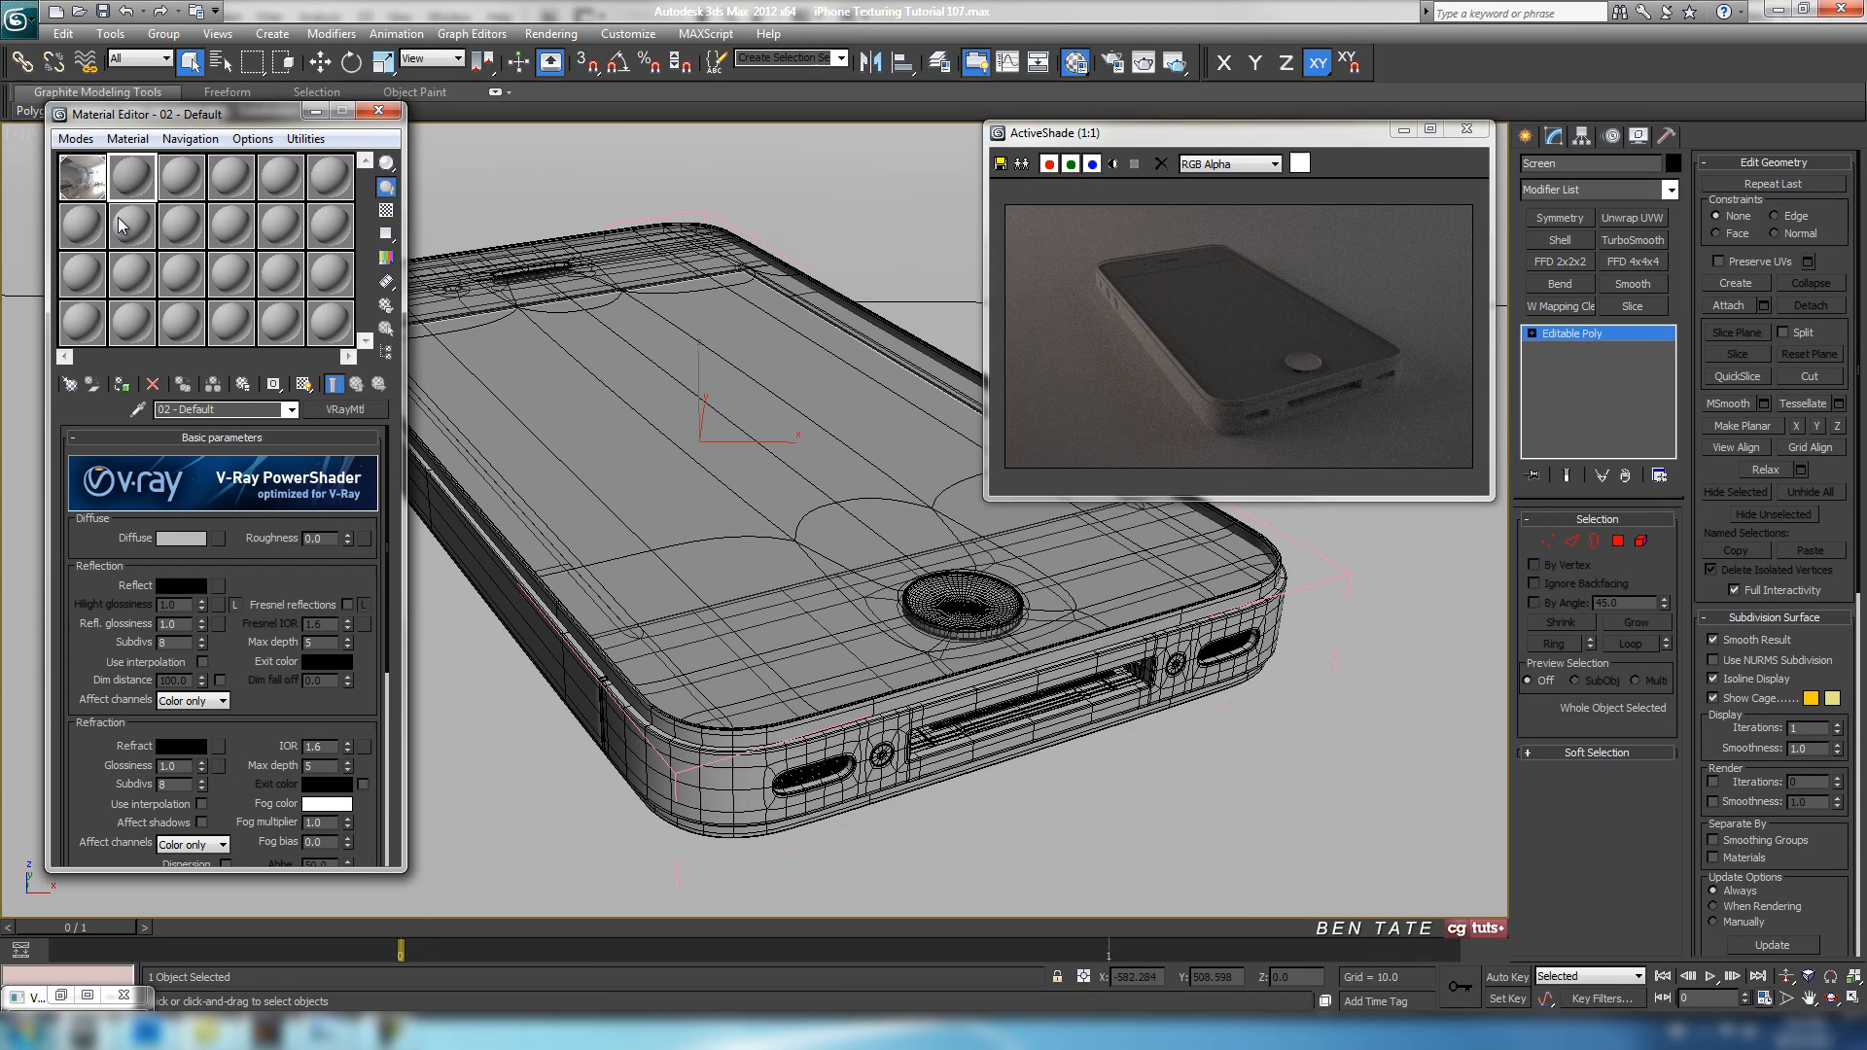
# Load Screen Diffuse.psd from the Maps folder as the material's diffuse bitmap with collapsed layers, and show it on the phone screen in the viewport.
pyautogui.click(218, 537)
pyautogui.doubleClick(771, 294)
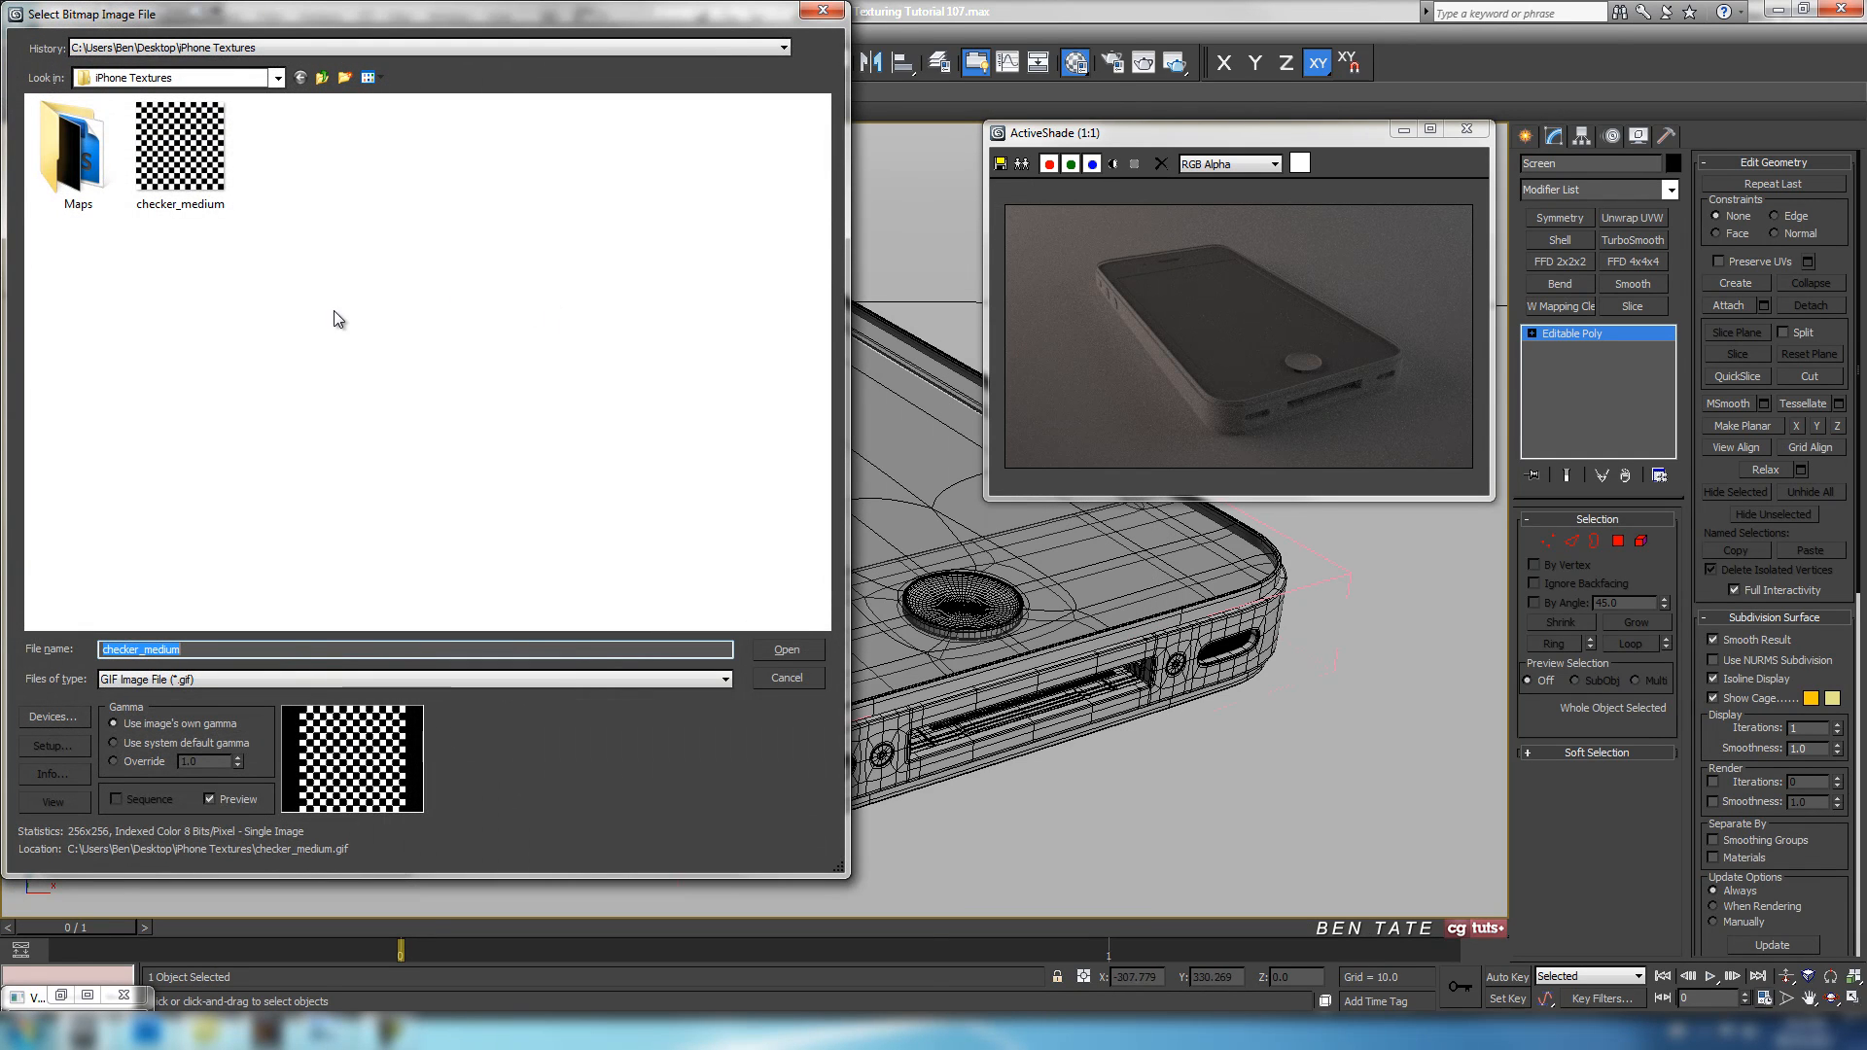
pyautogui.doubleClick(89, 216)
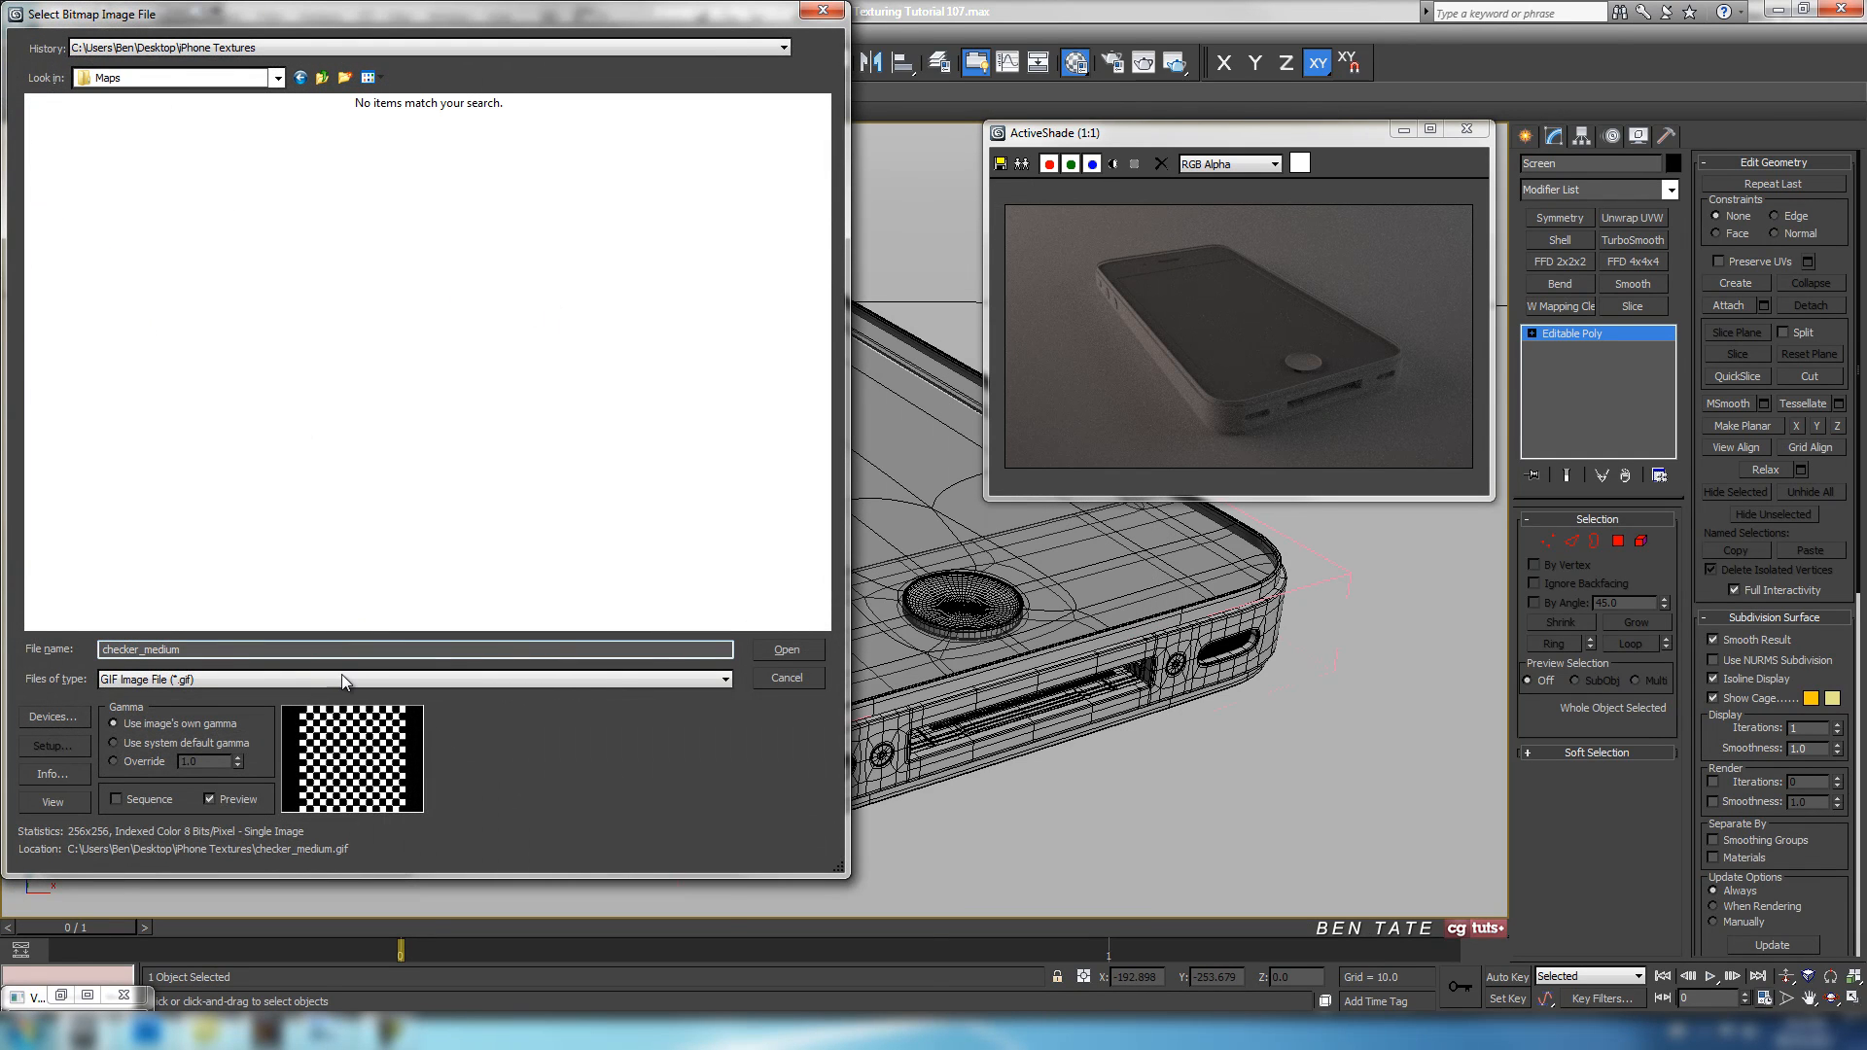
pyautogui.click(342, 679)
pyautogui.click(340, 700)
pyautogui.click(78, 203)
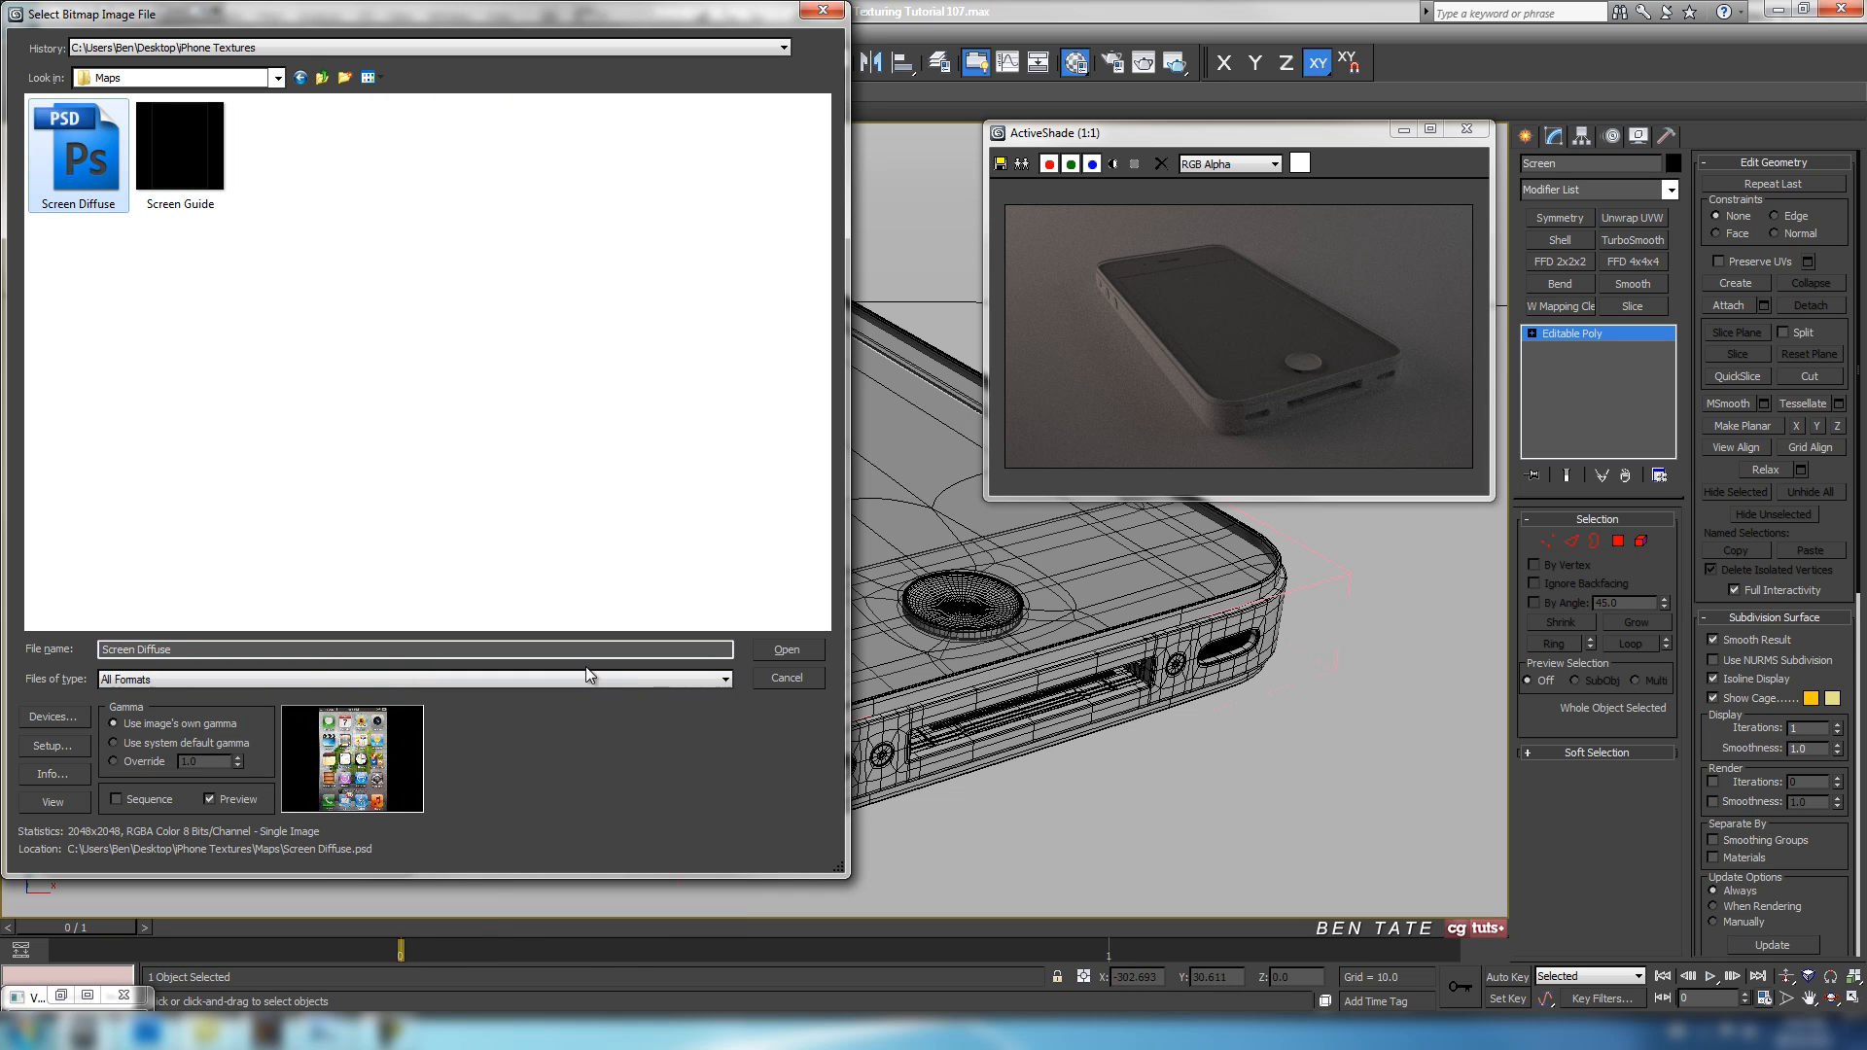
pyautogui.click(762, 645)
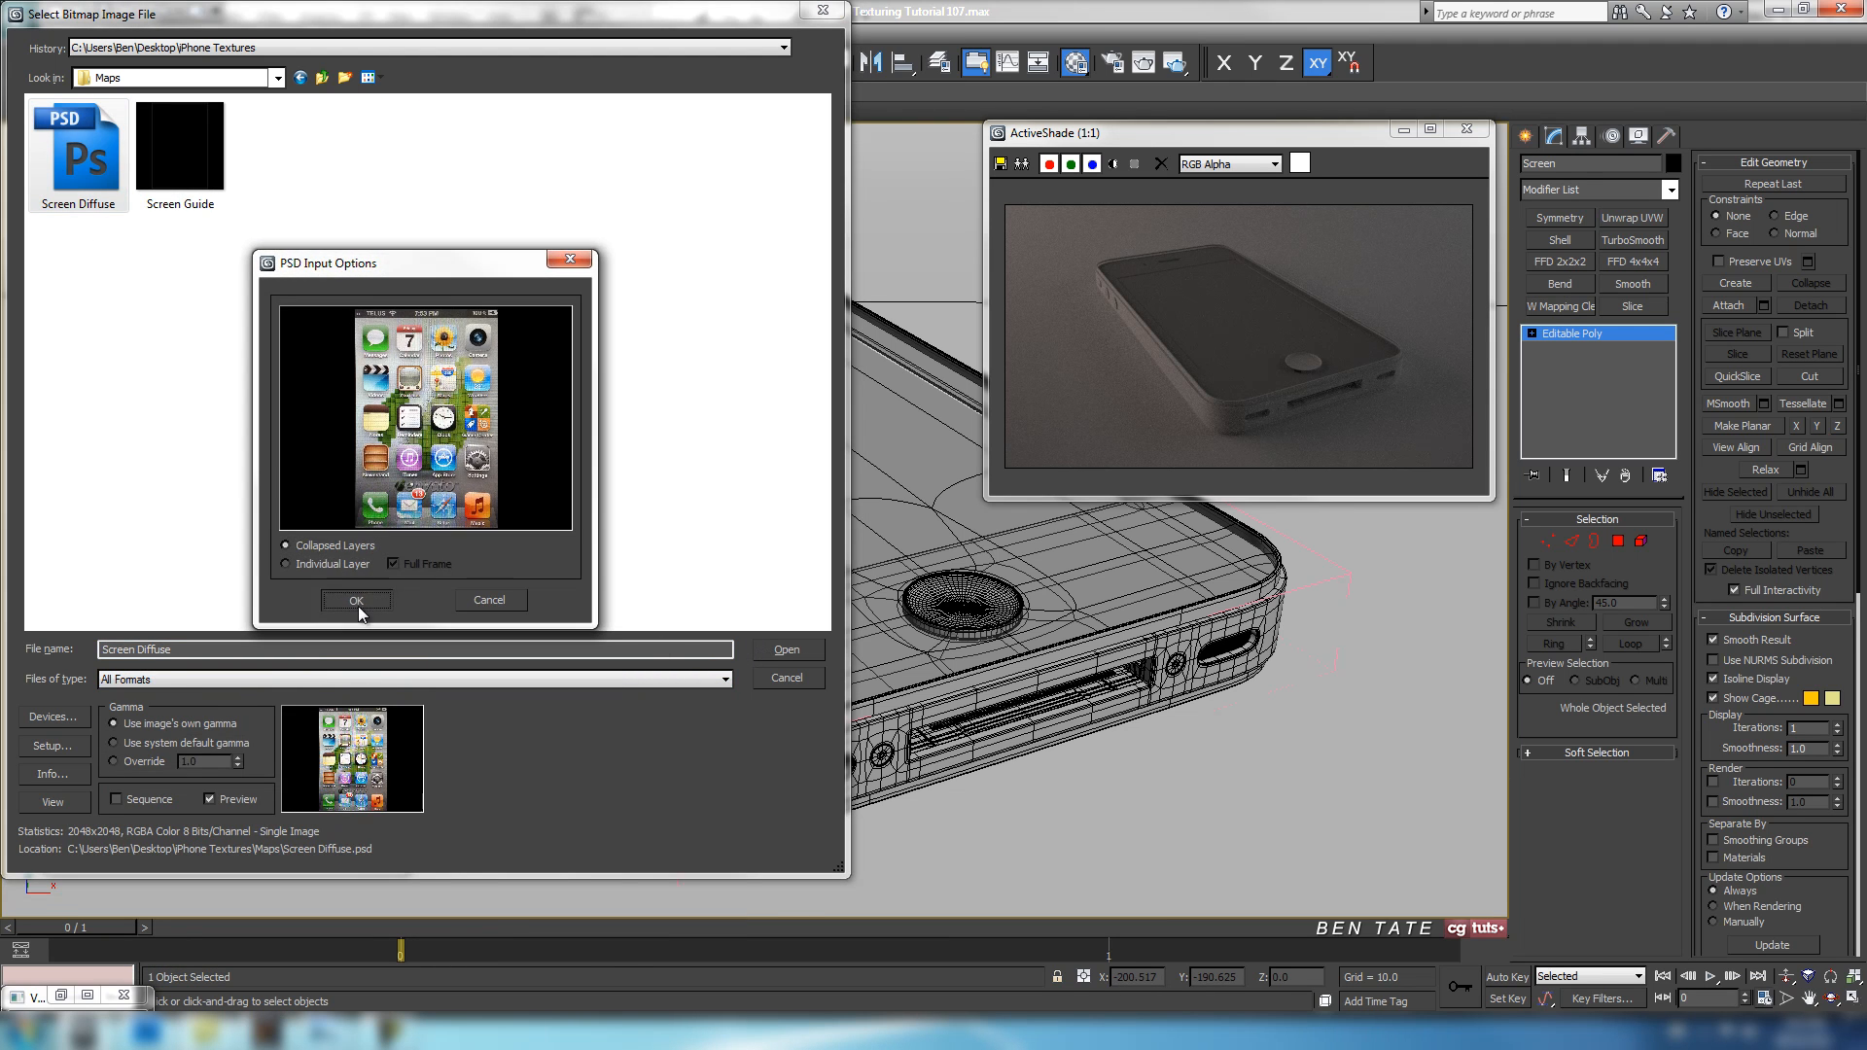
pyautogui.click(356, 601)
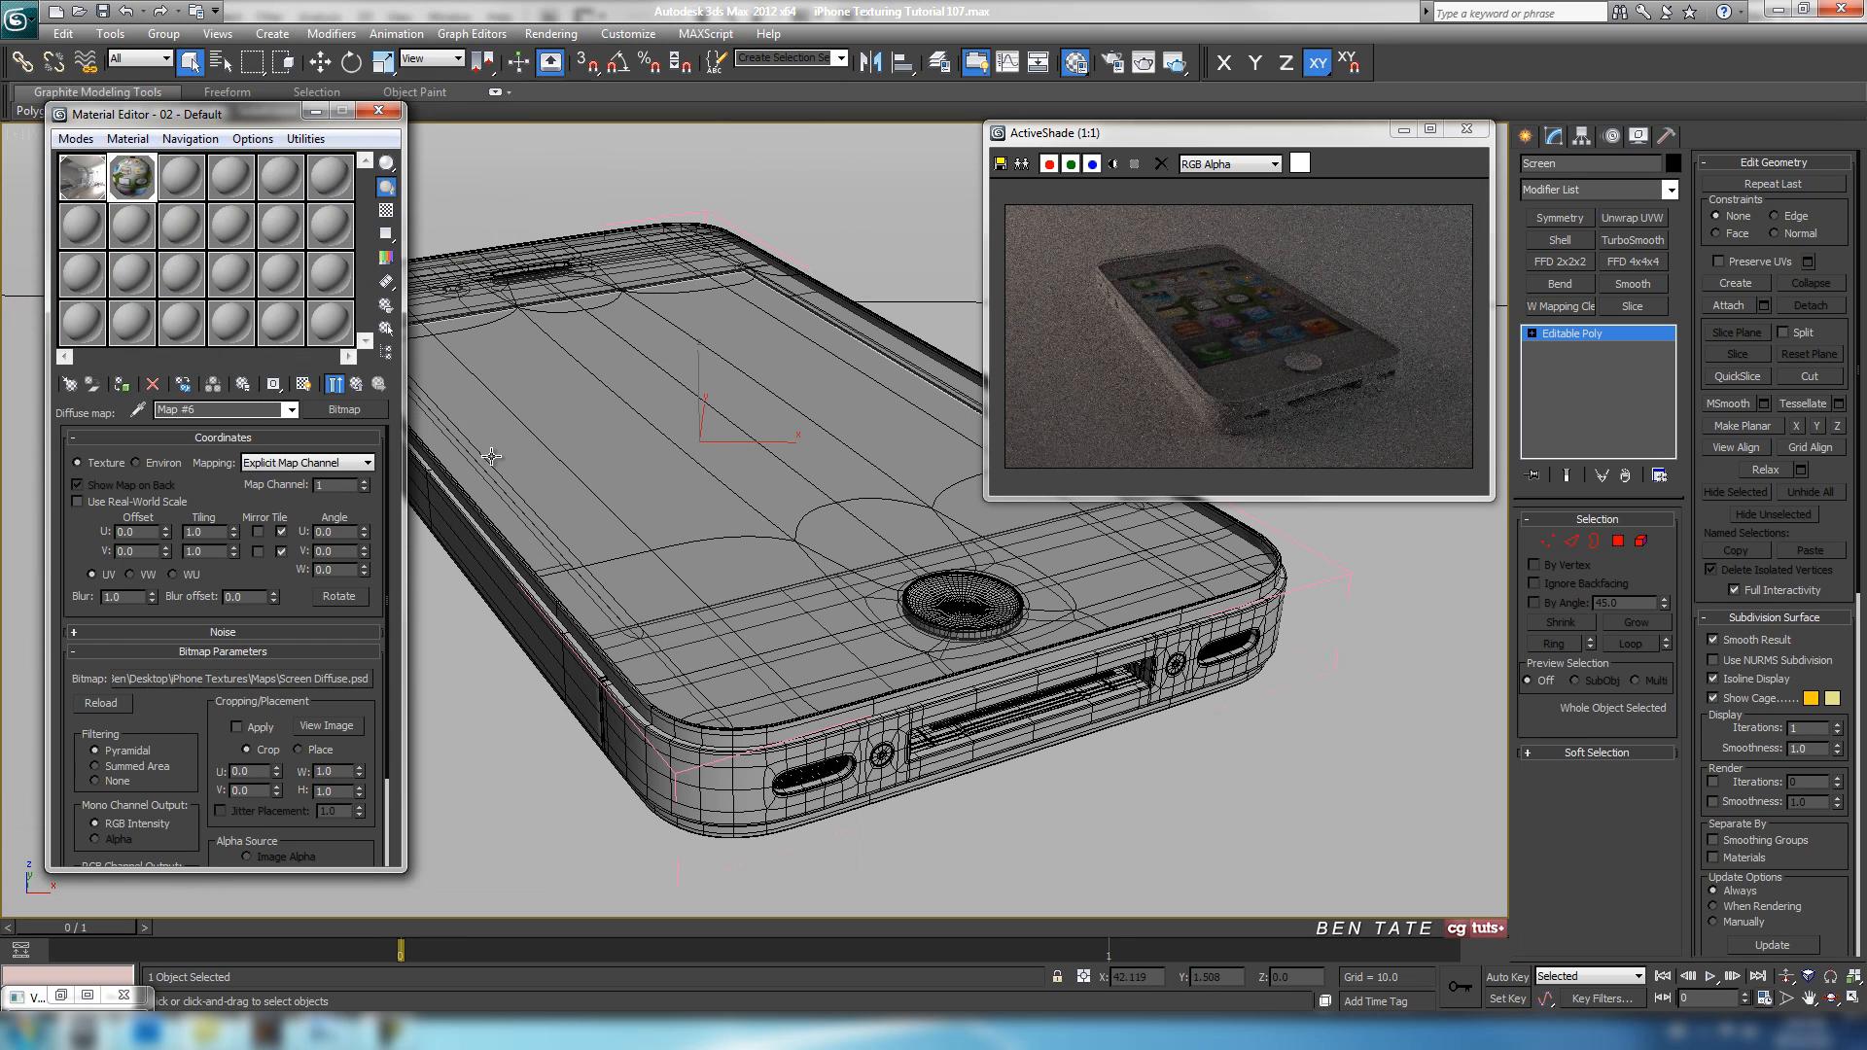
pyautogui.click(304, 384)
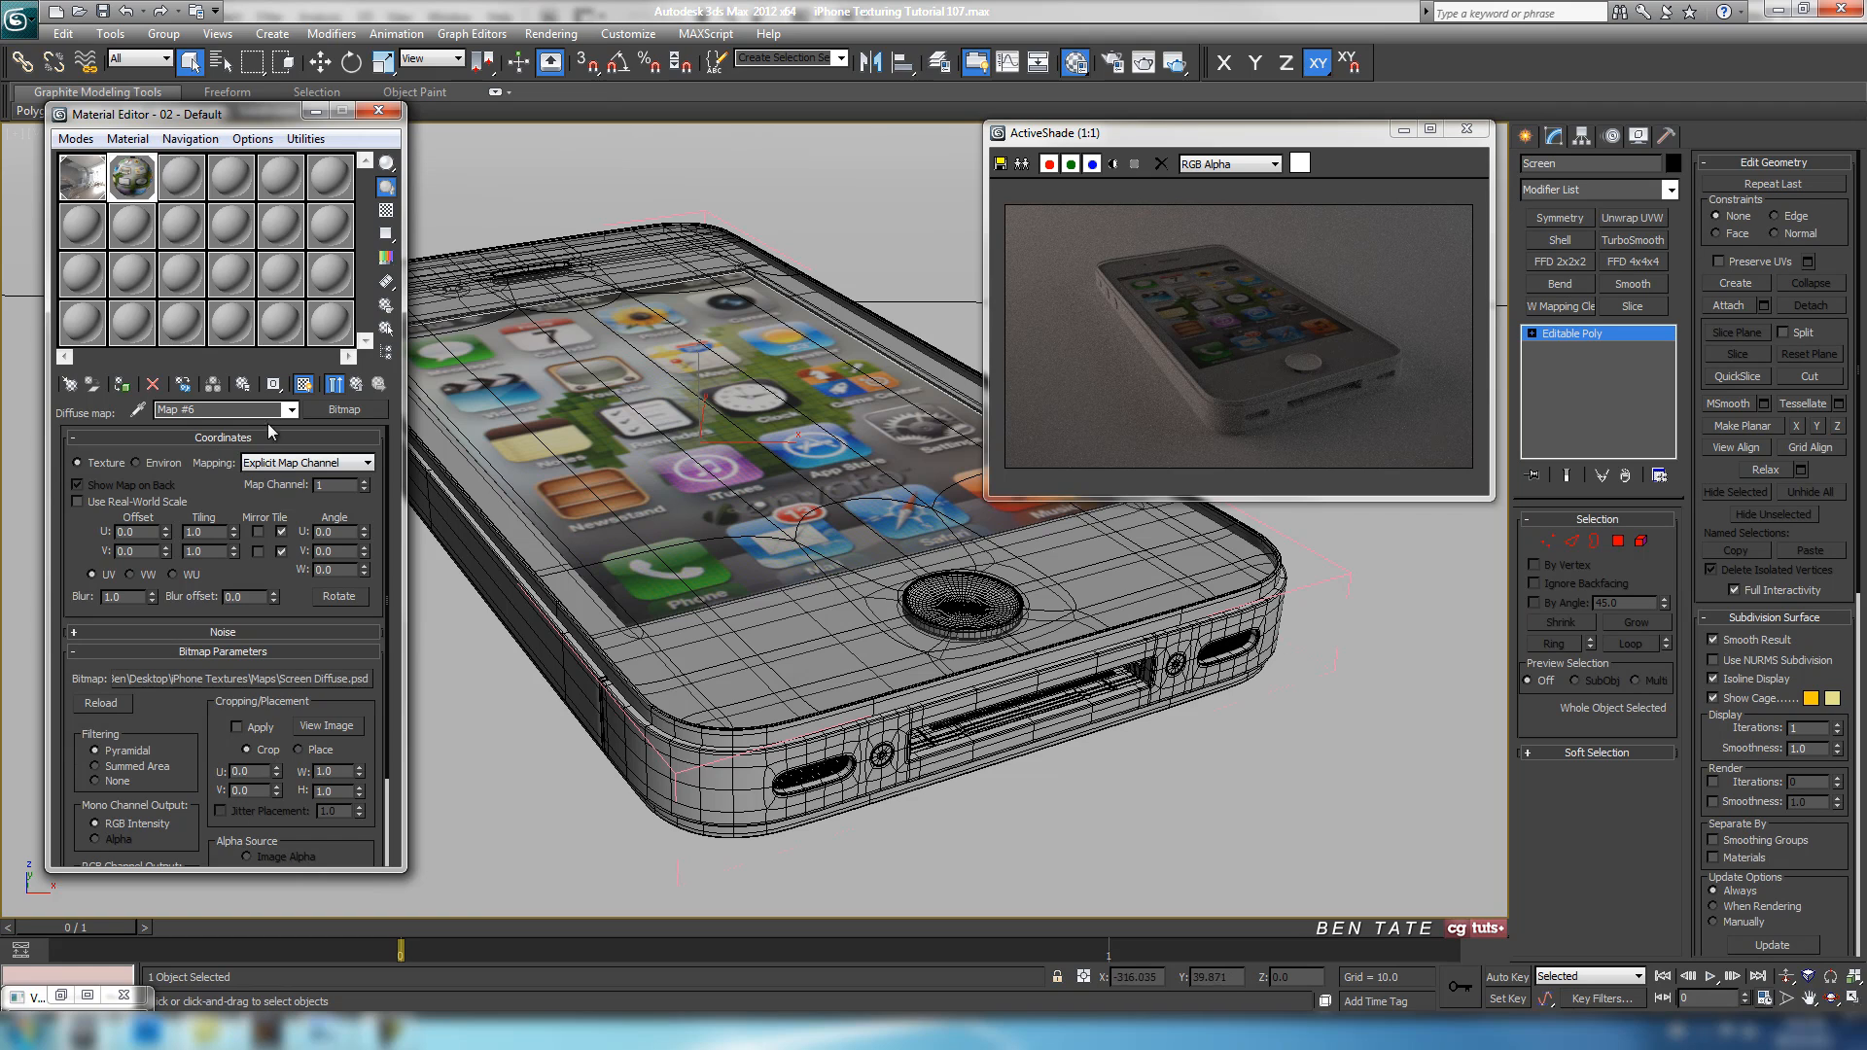
pyautogui.click(356, 385)
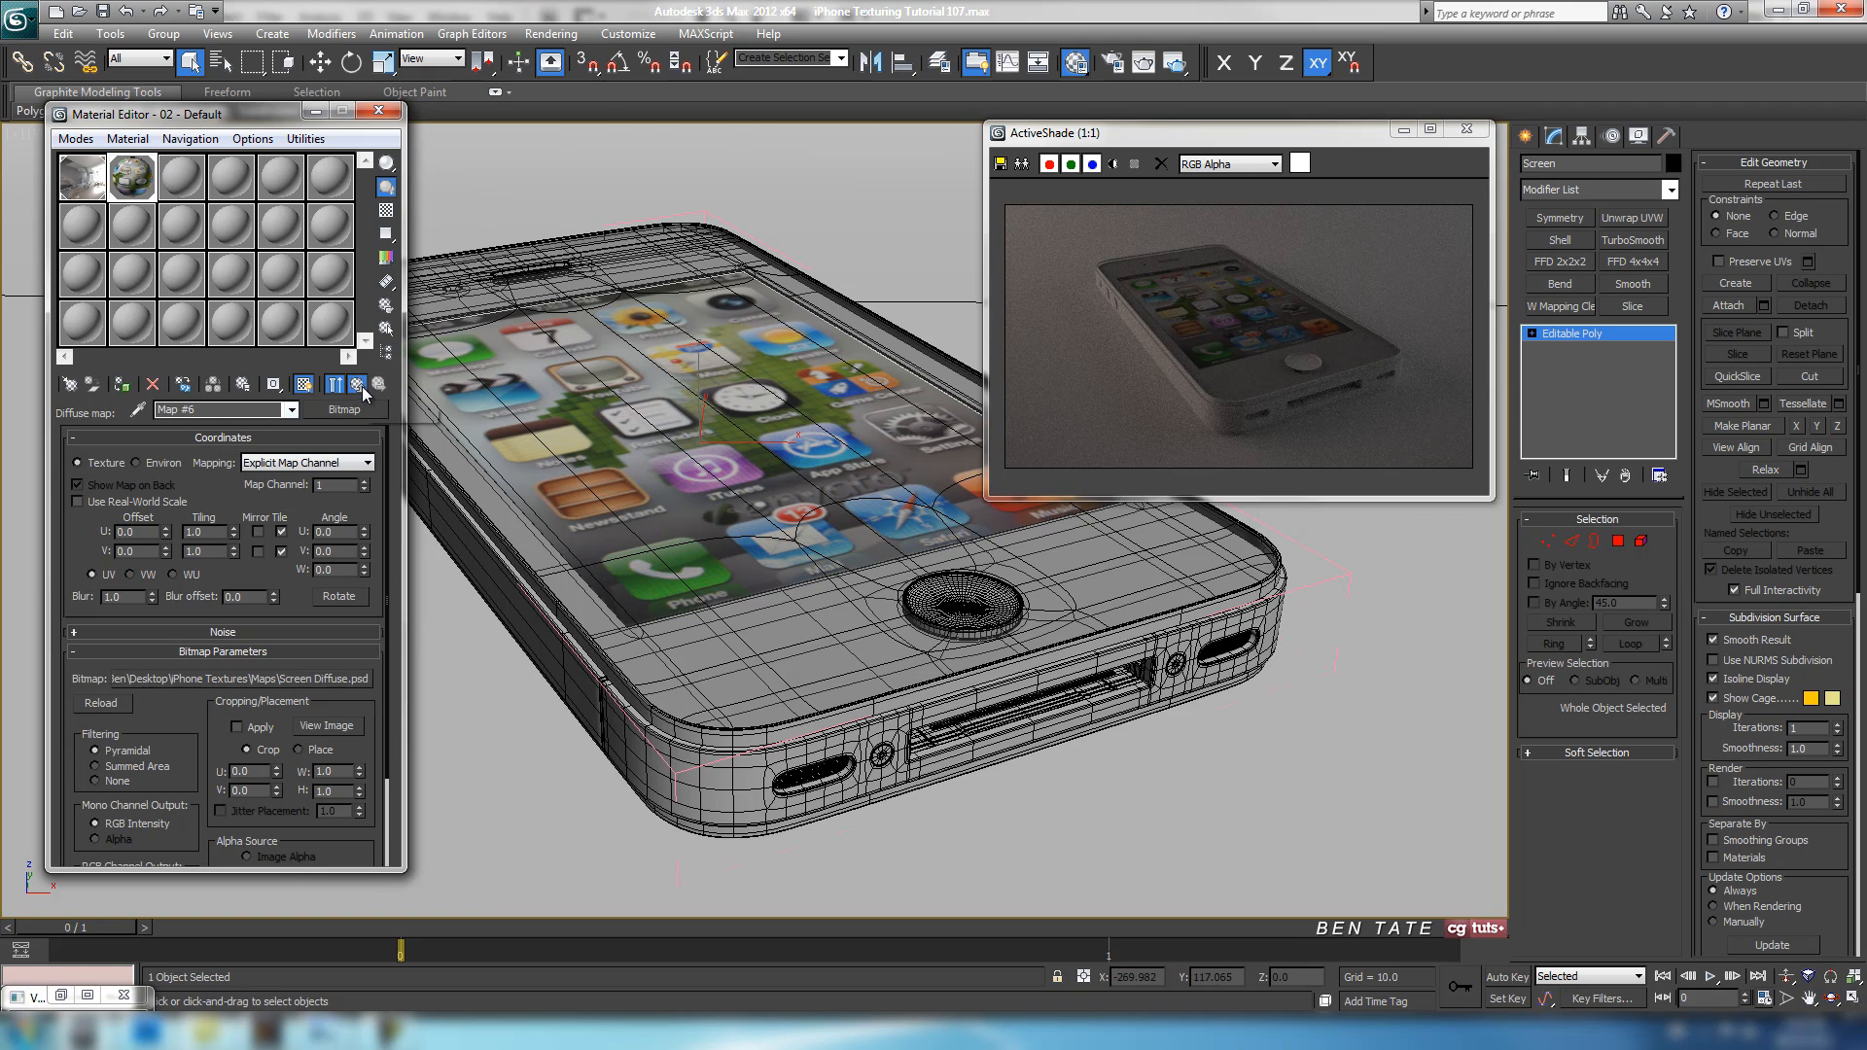
# Reset the 02 - Default material in both the second sample slot and its parameters, and change its type to VRayLightMtl.
pyautogui.click(153, 384)
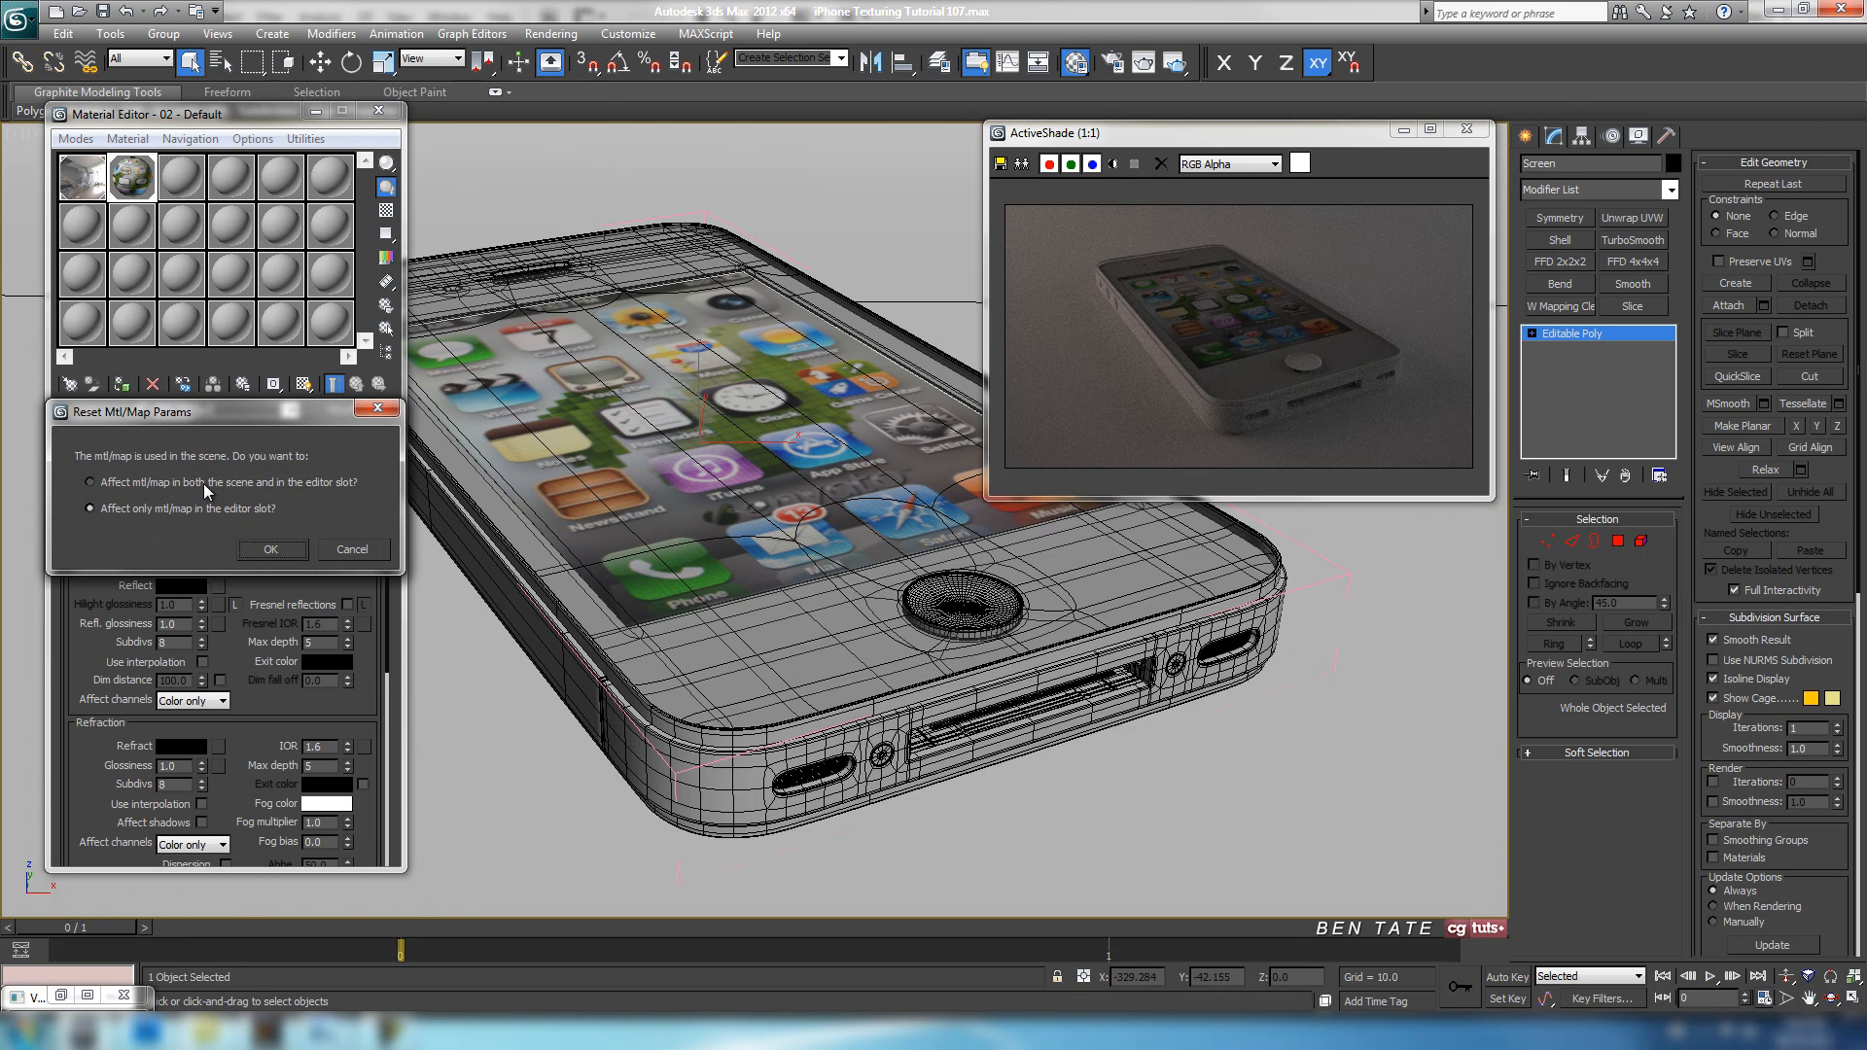
pyautogui.click(268, 554)
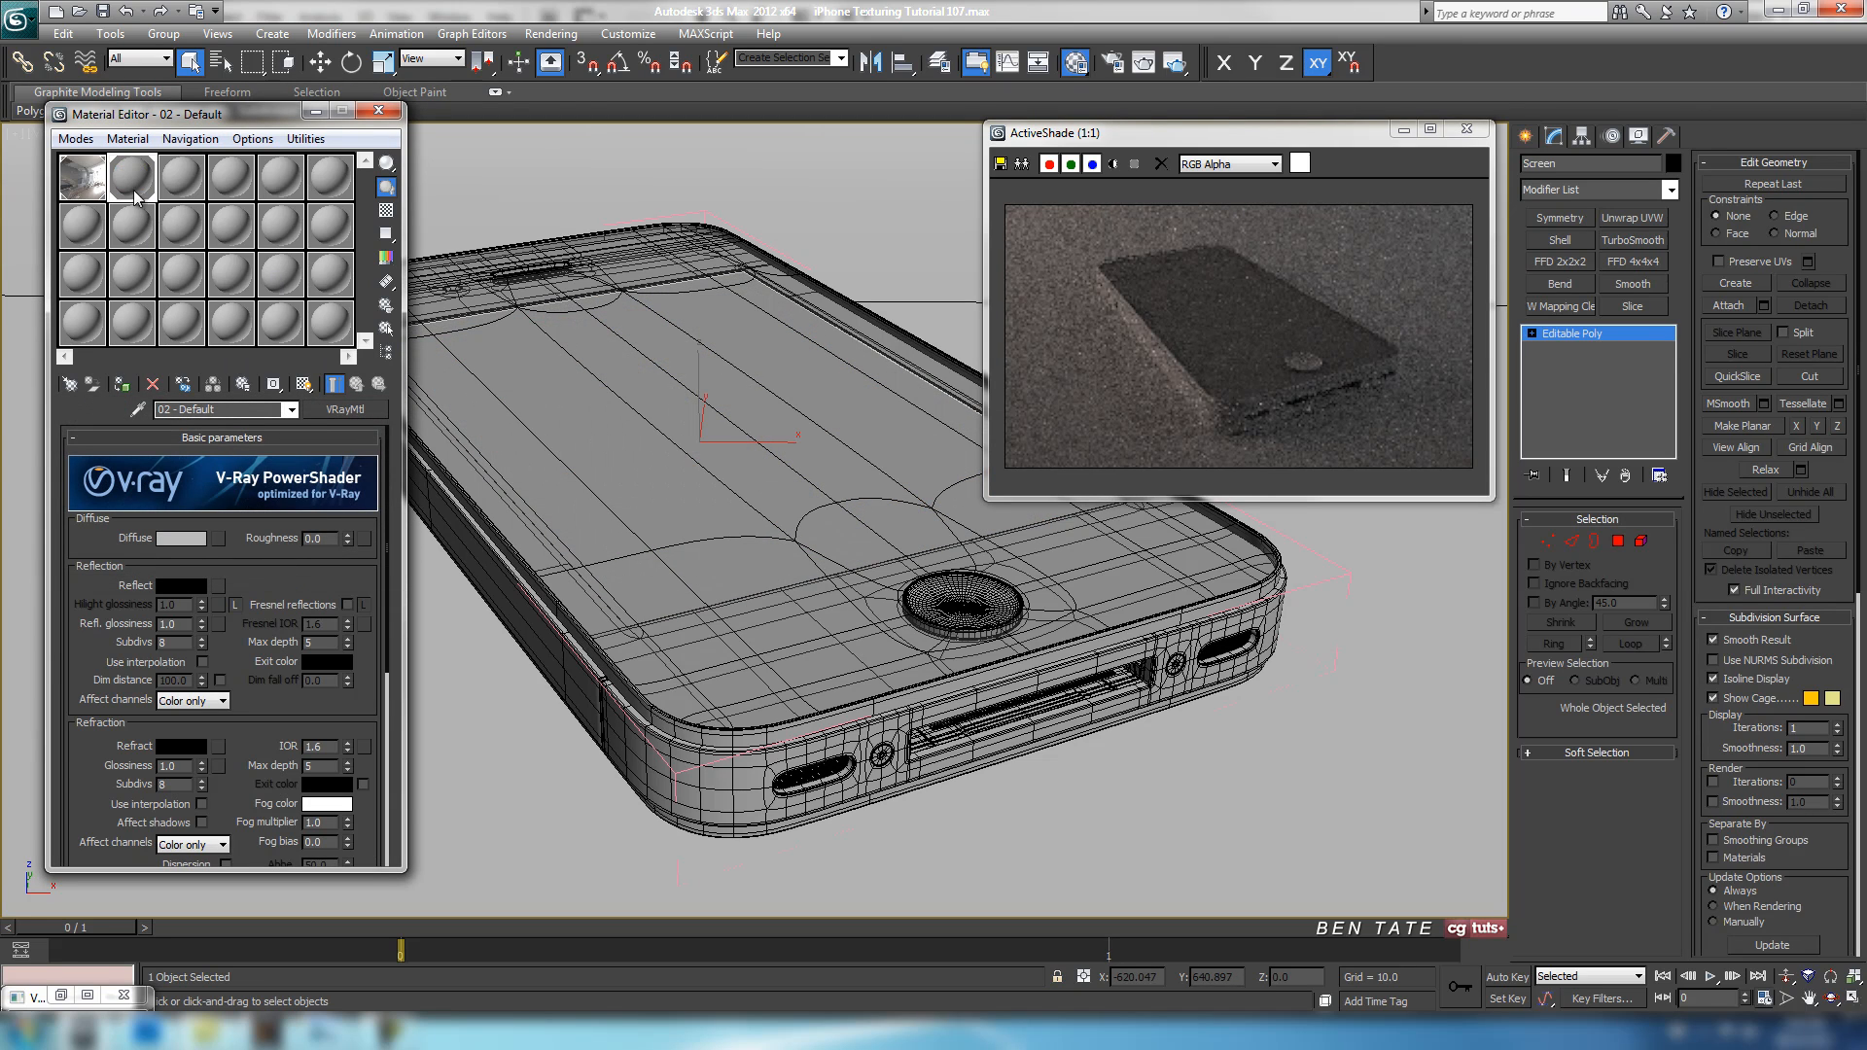
pyautogui.click(347, 410)
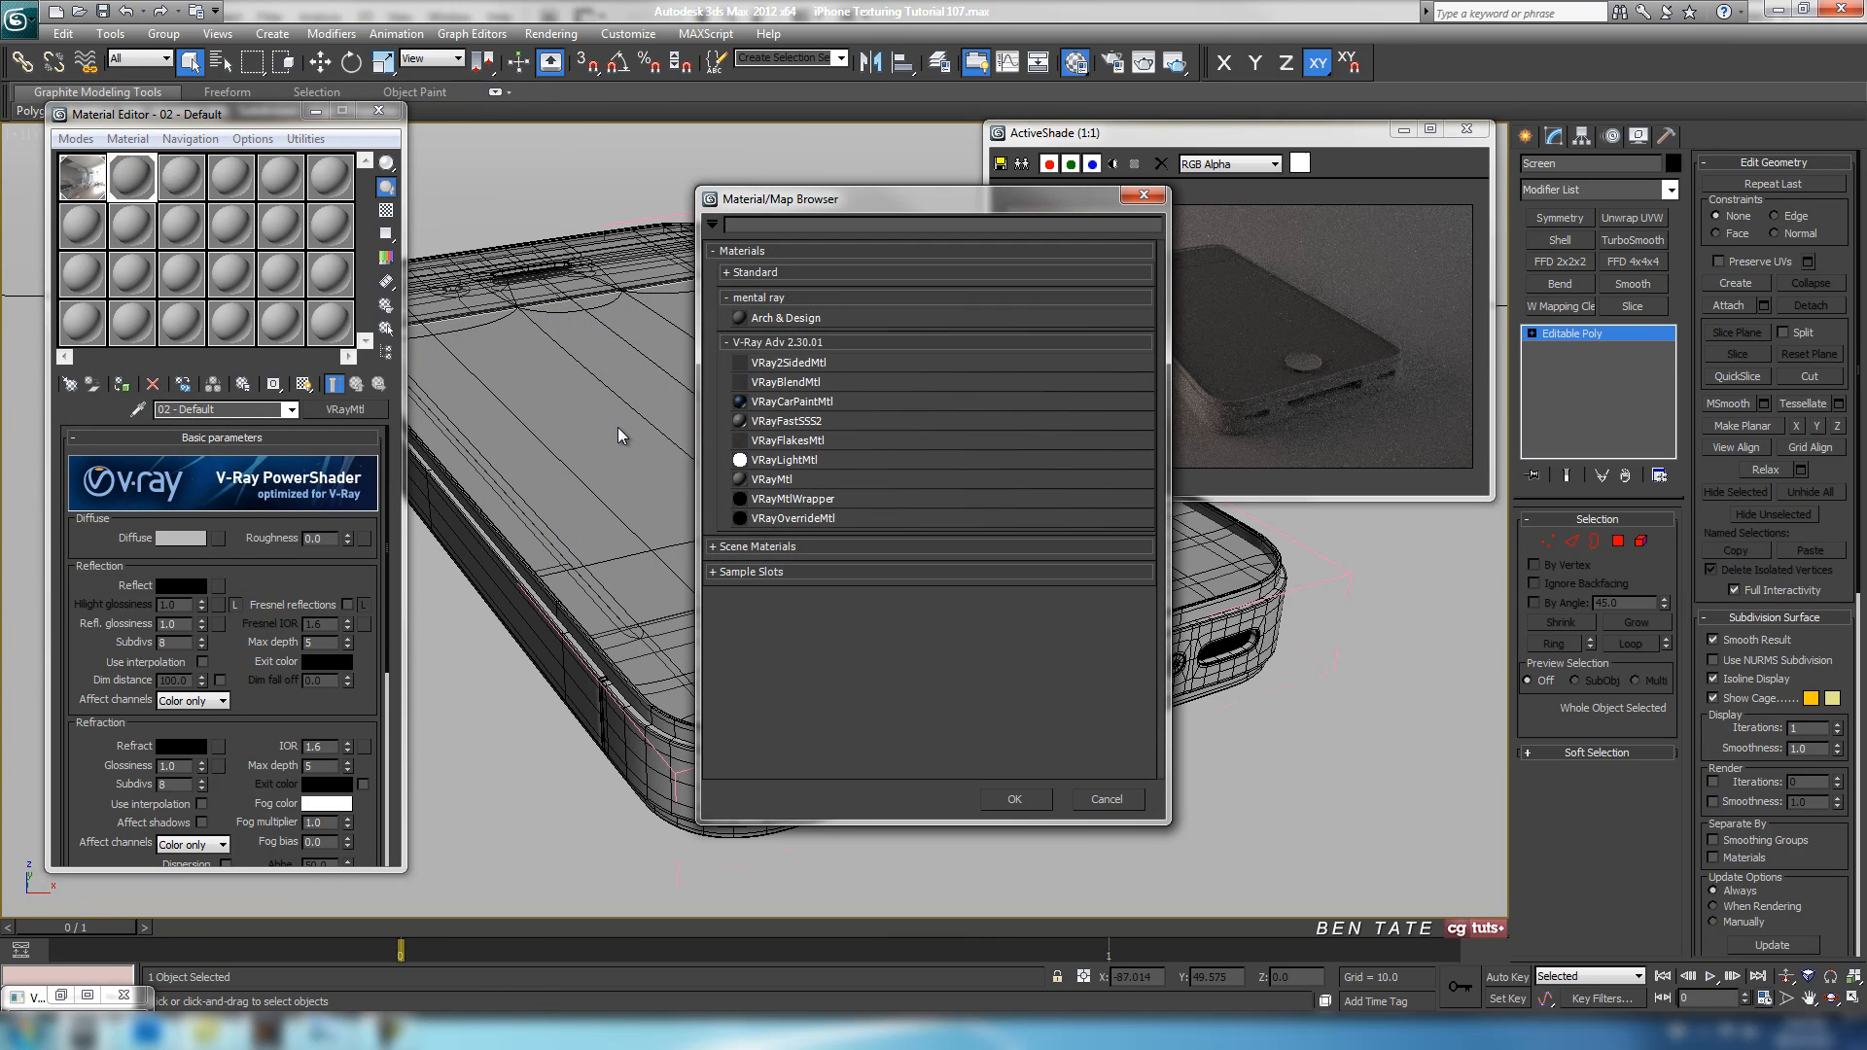
pyautogui.doubleClick(784, 460)
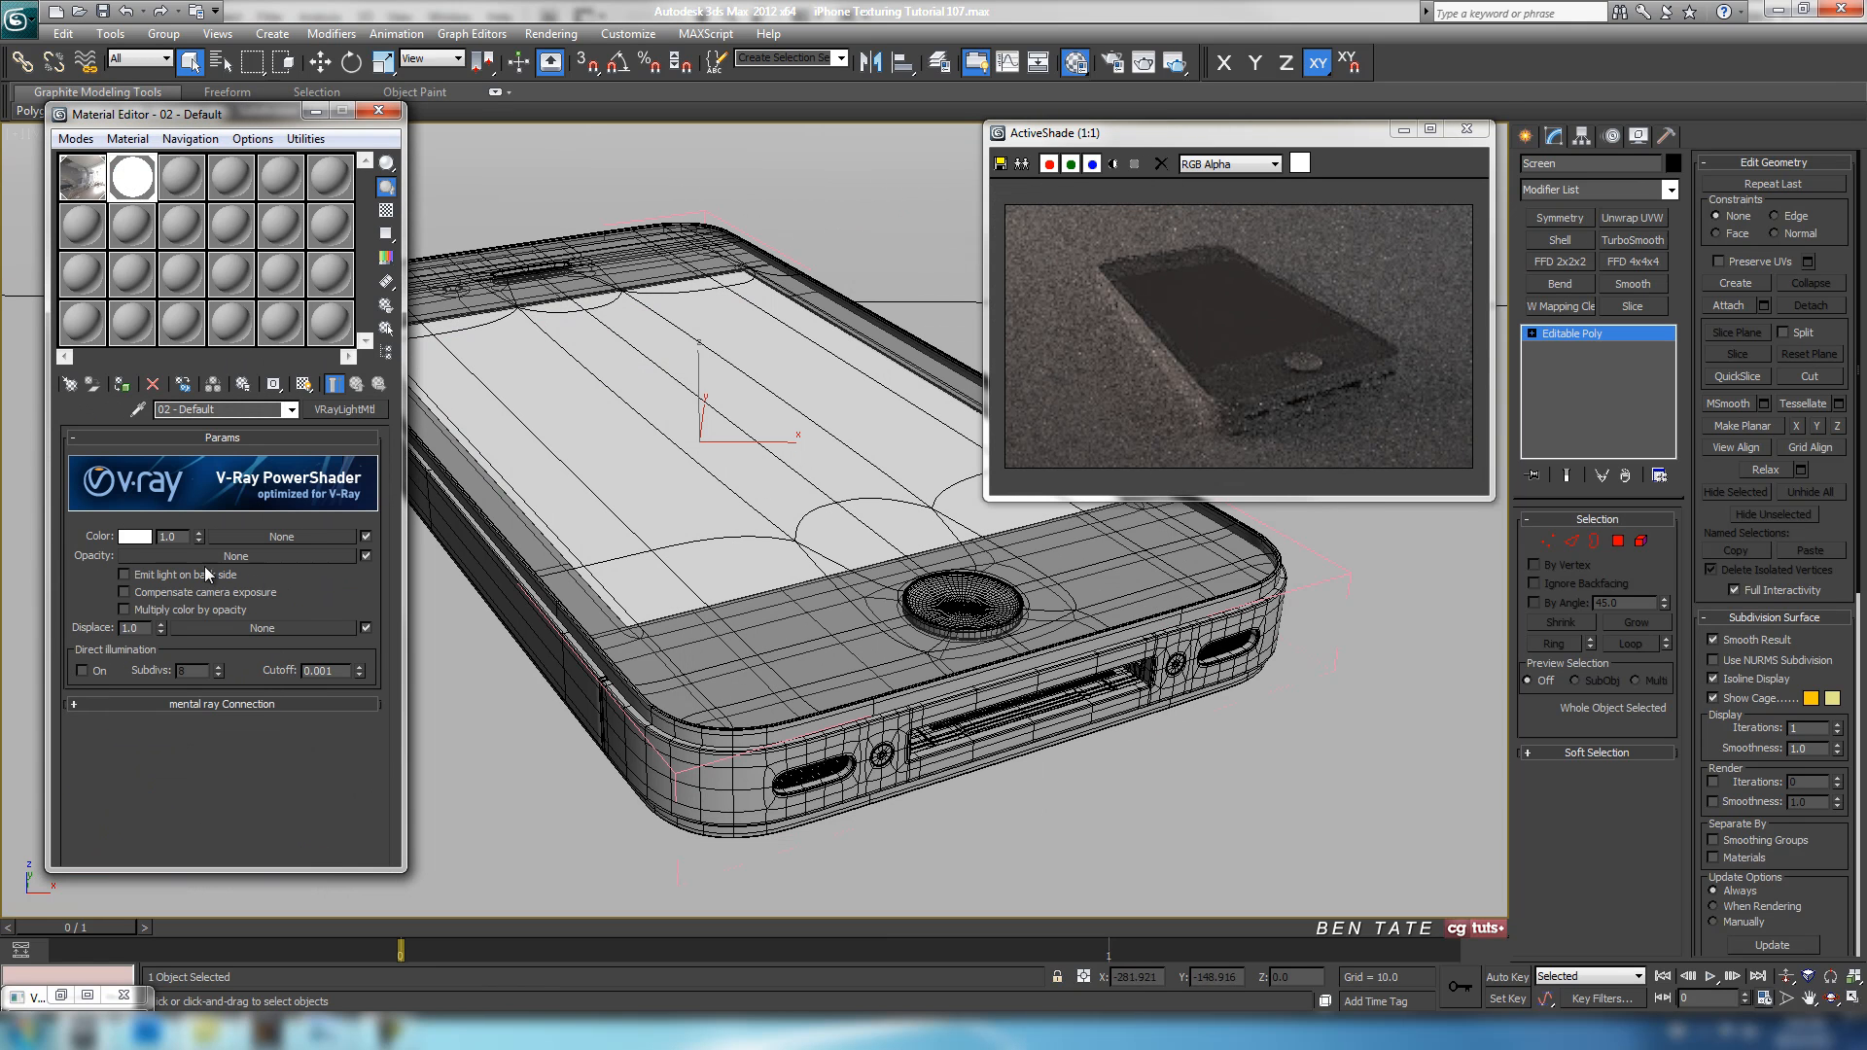
# Assign Screen Diffuse.psd as a bitmap to the light material's color, and return to the material's main parameters.
pyautogui.click(270, 536)
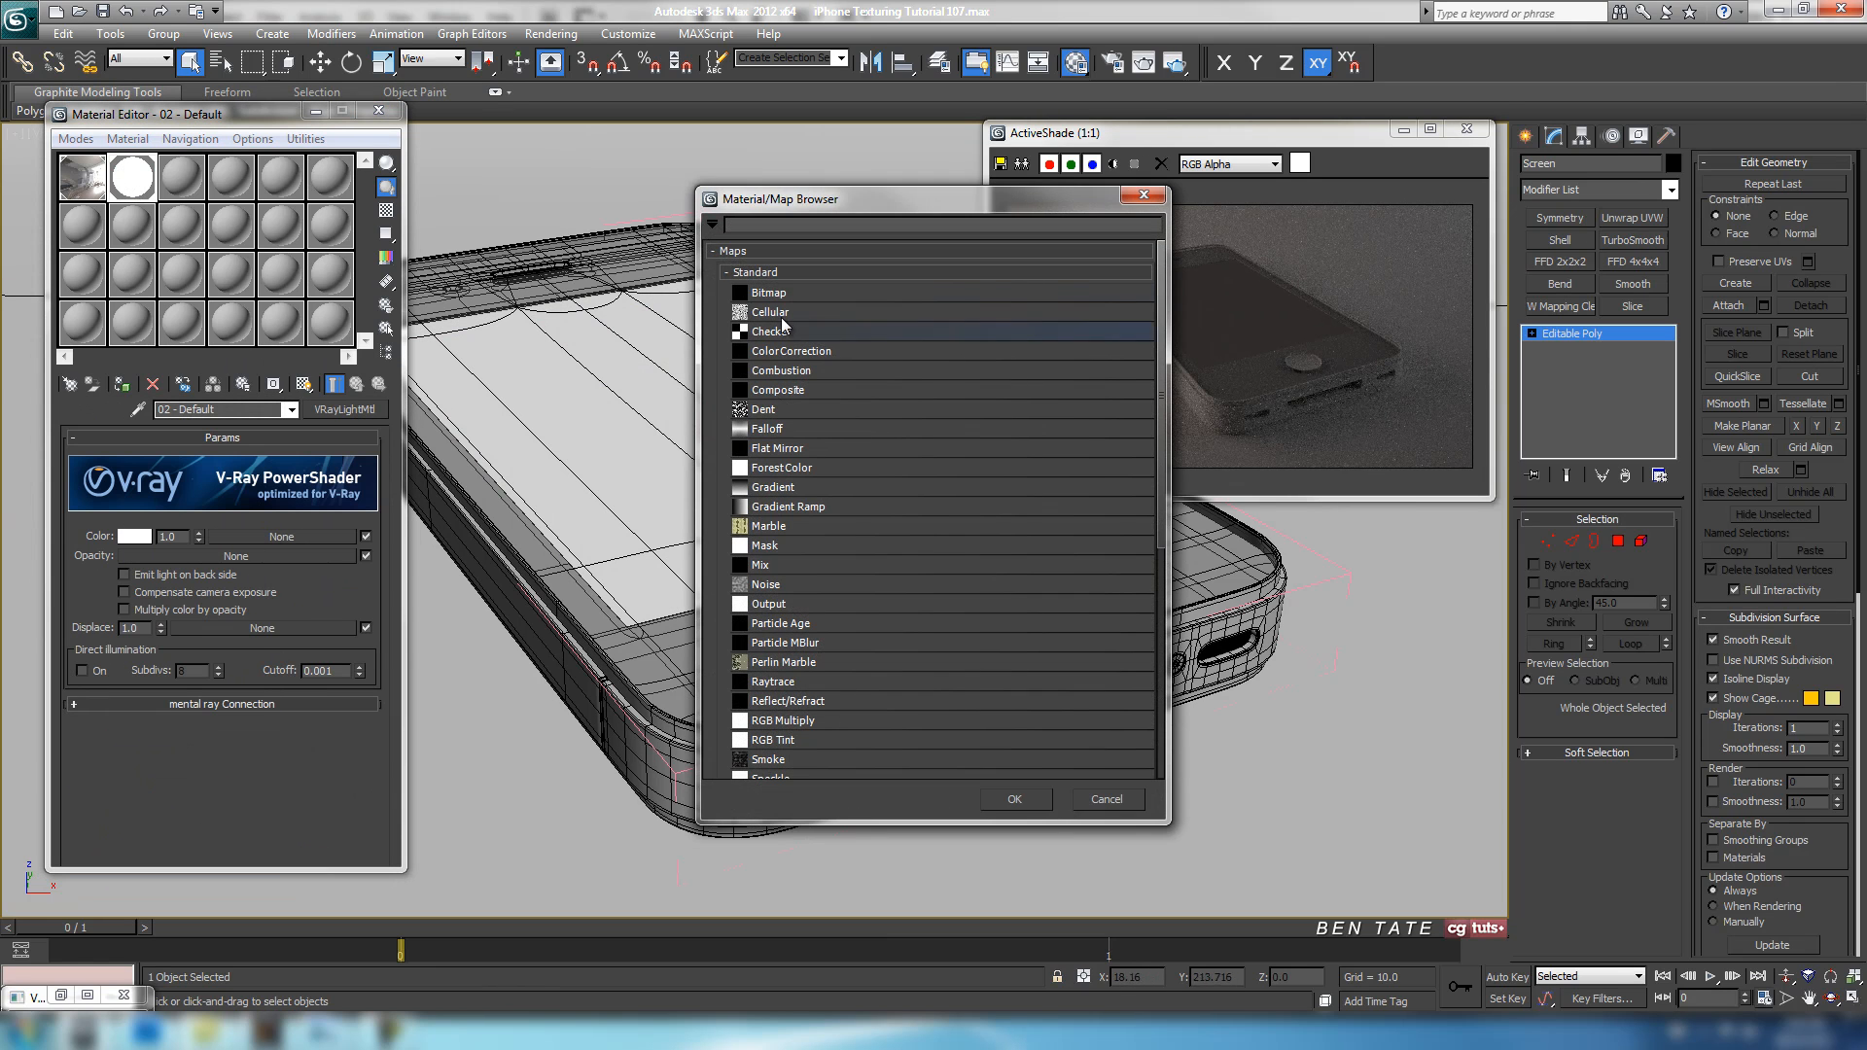
pyautogui.doubleClick(778, 297)
pyautogui.doubleClick(102, 186)
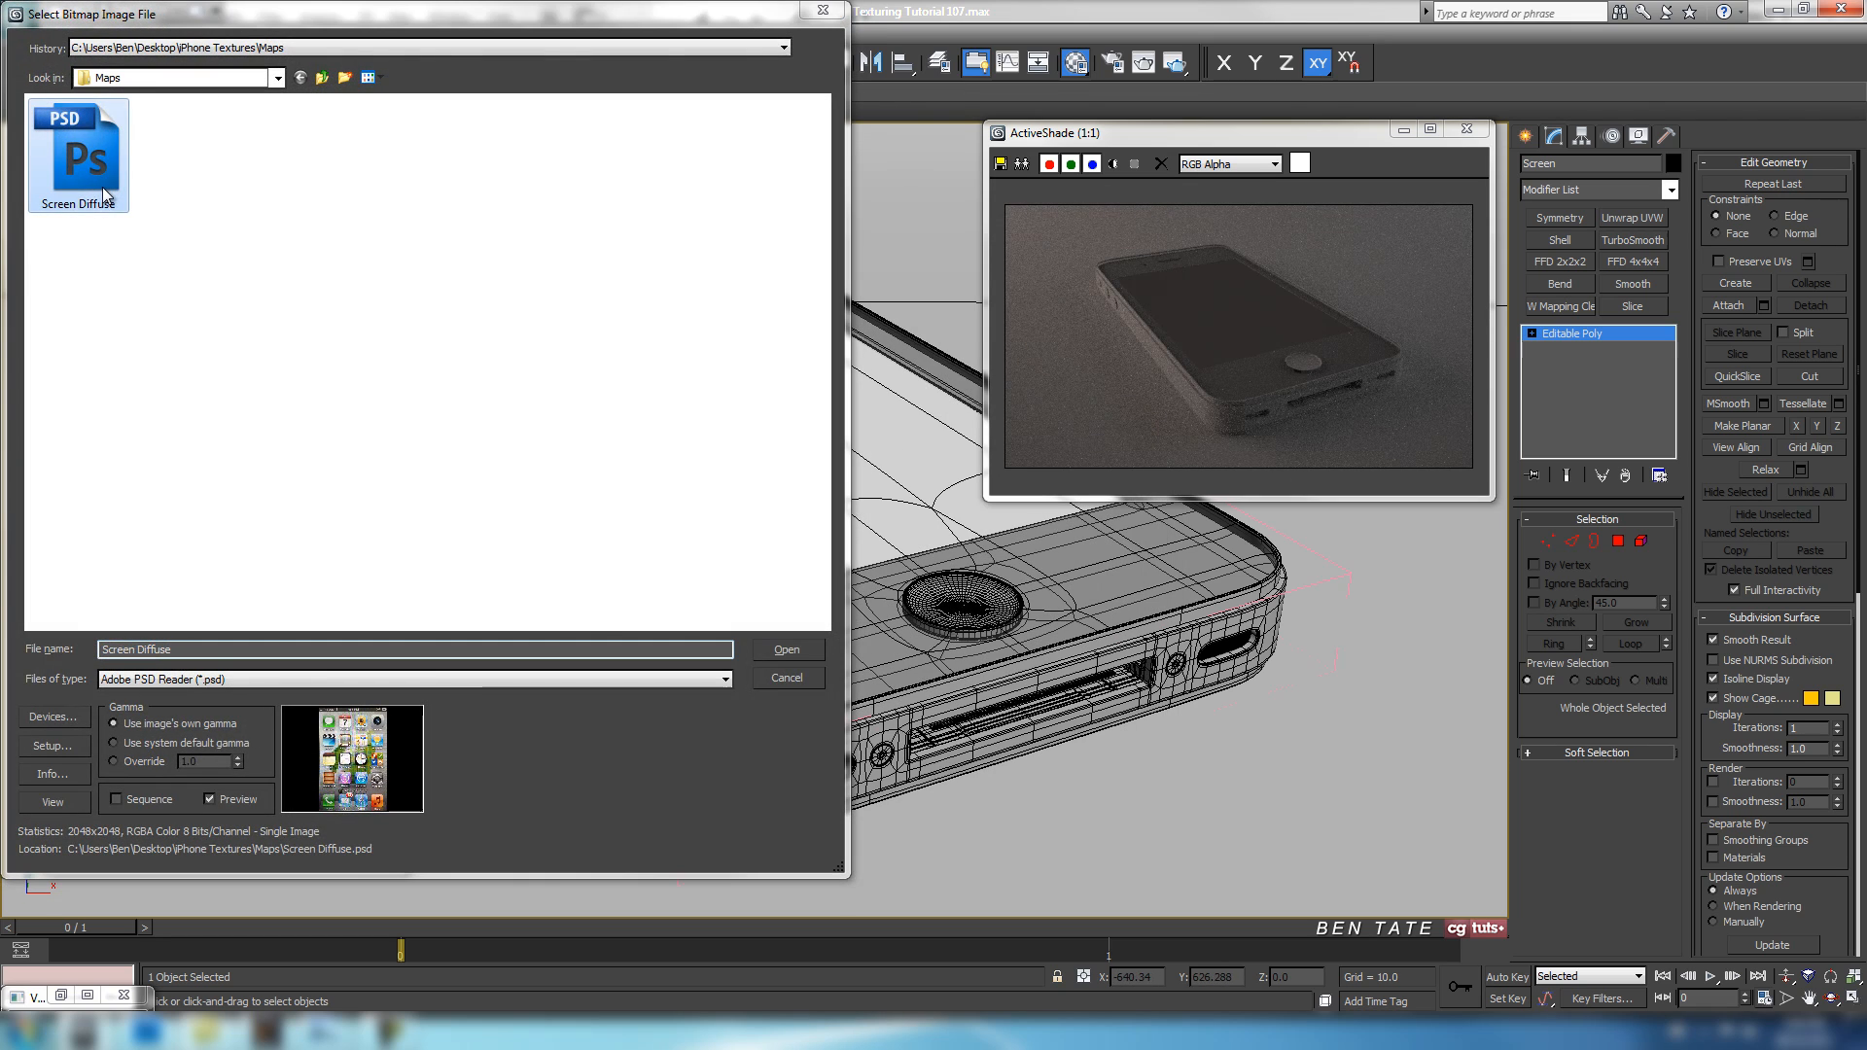
pyautogui.click(356, 600)
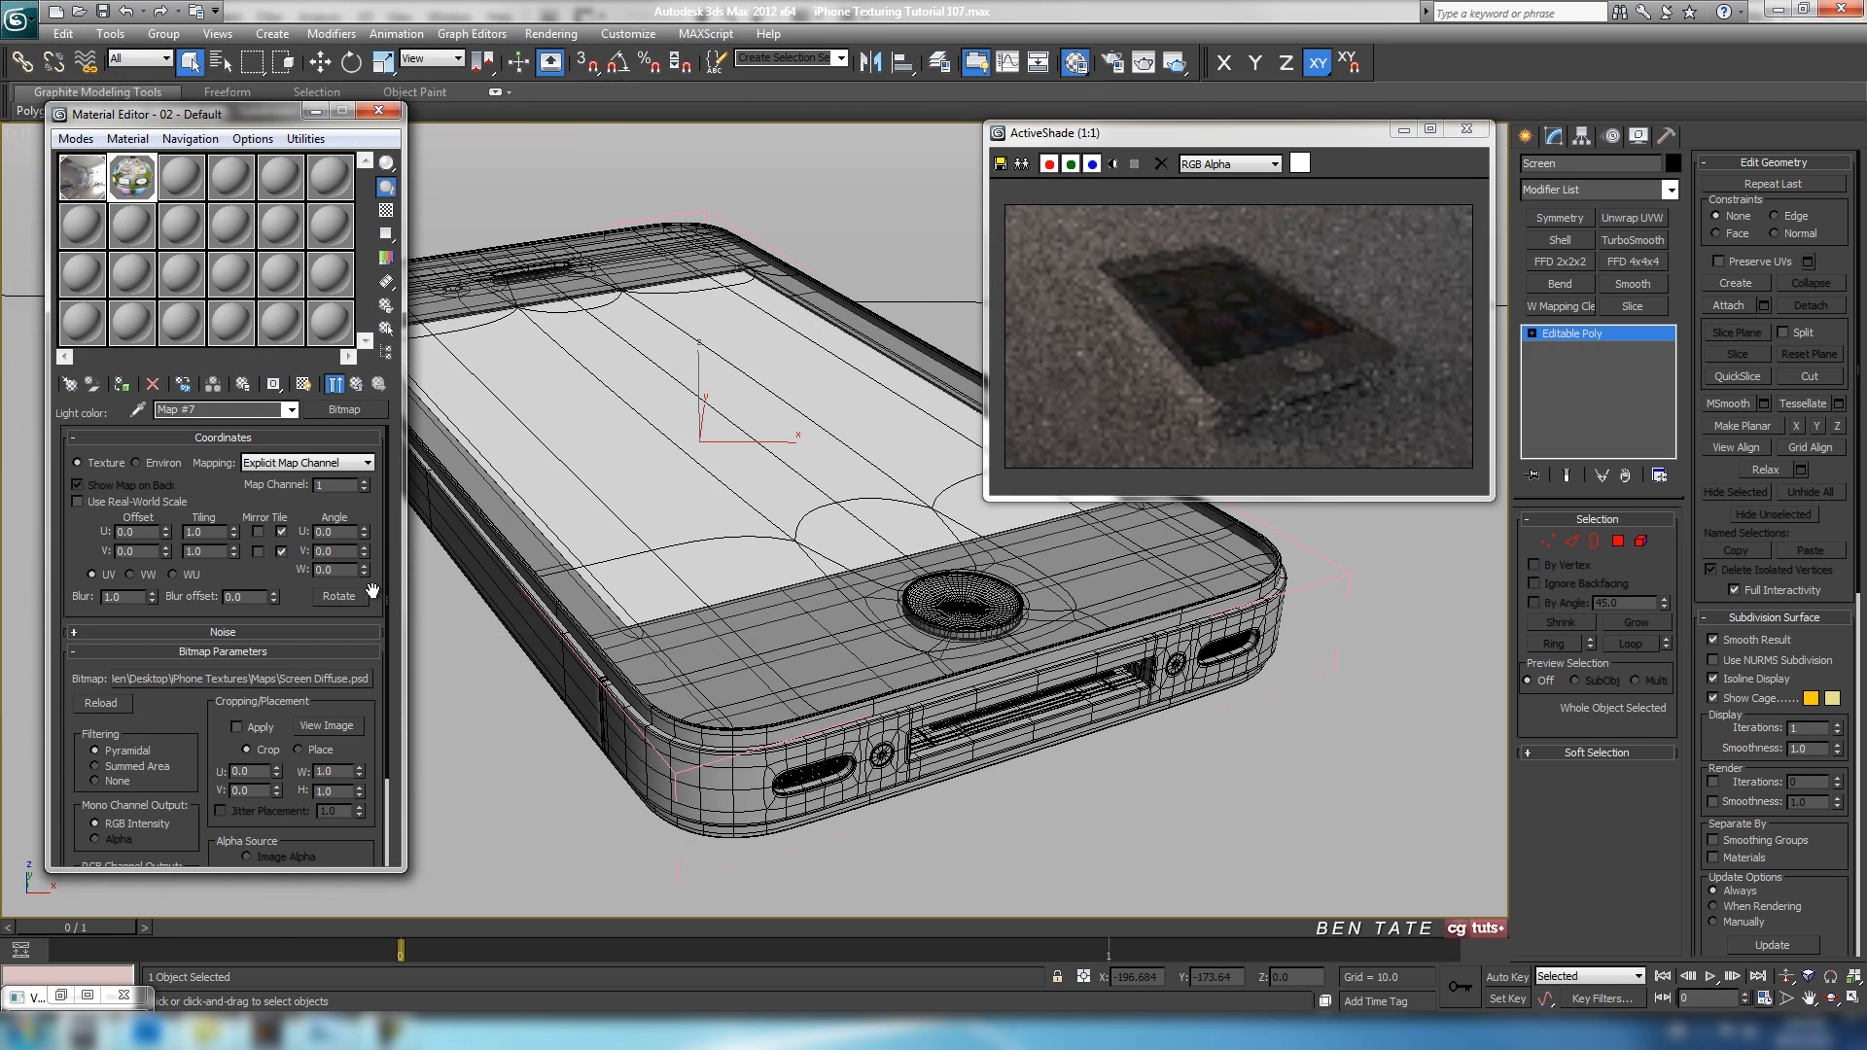
pyautogui.click(357, 384)
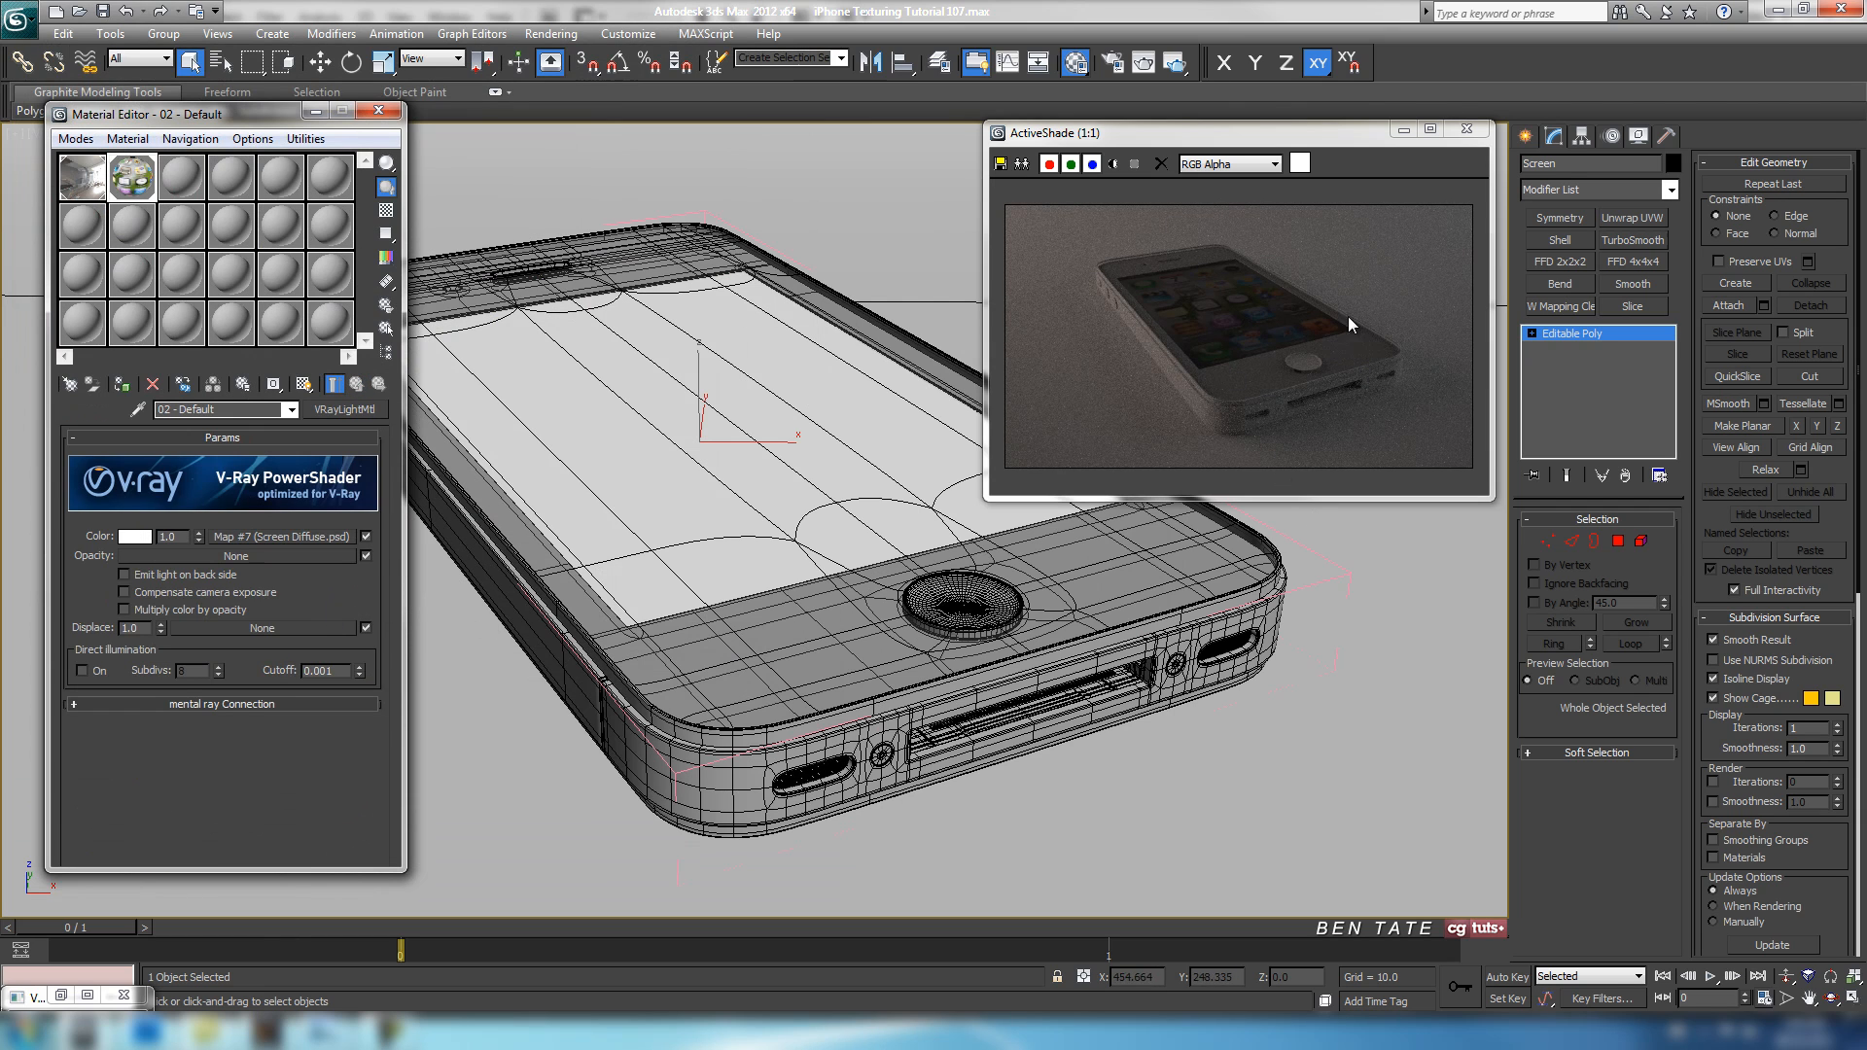
# Enable Compensate camera exposure on the VRayLightMtl and set its color multiplier to 1.5 after trying 5.0.
pyautogui.moveTo(1216, 132); pyautogui.dragTo(1147, 163)
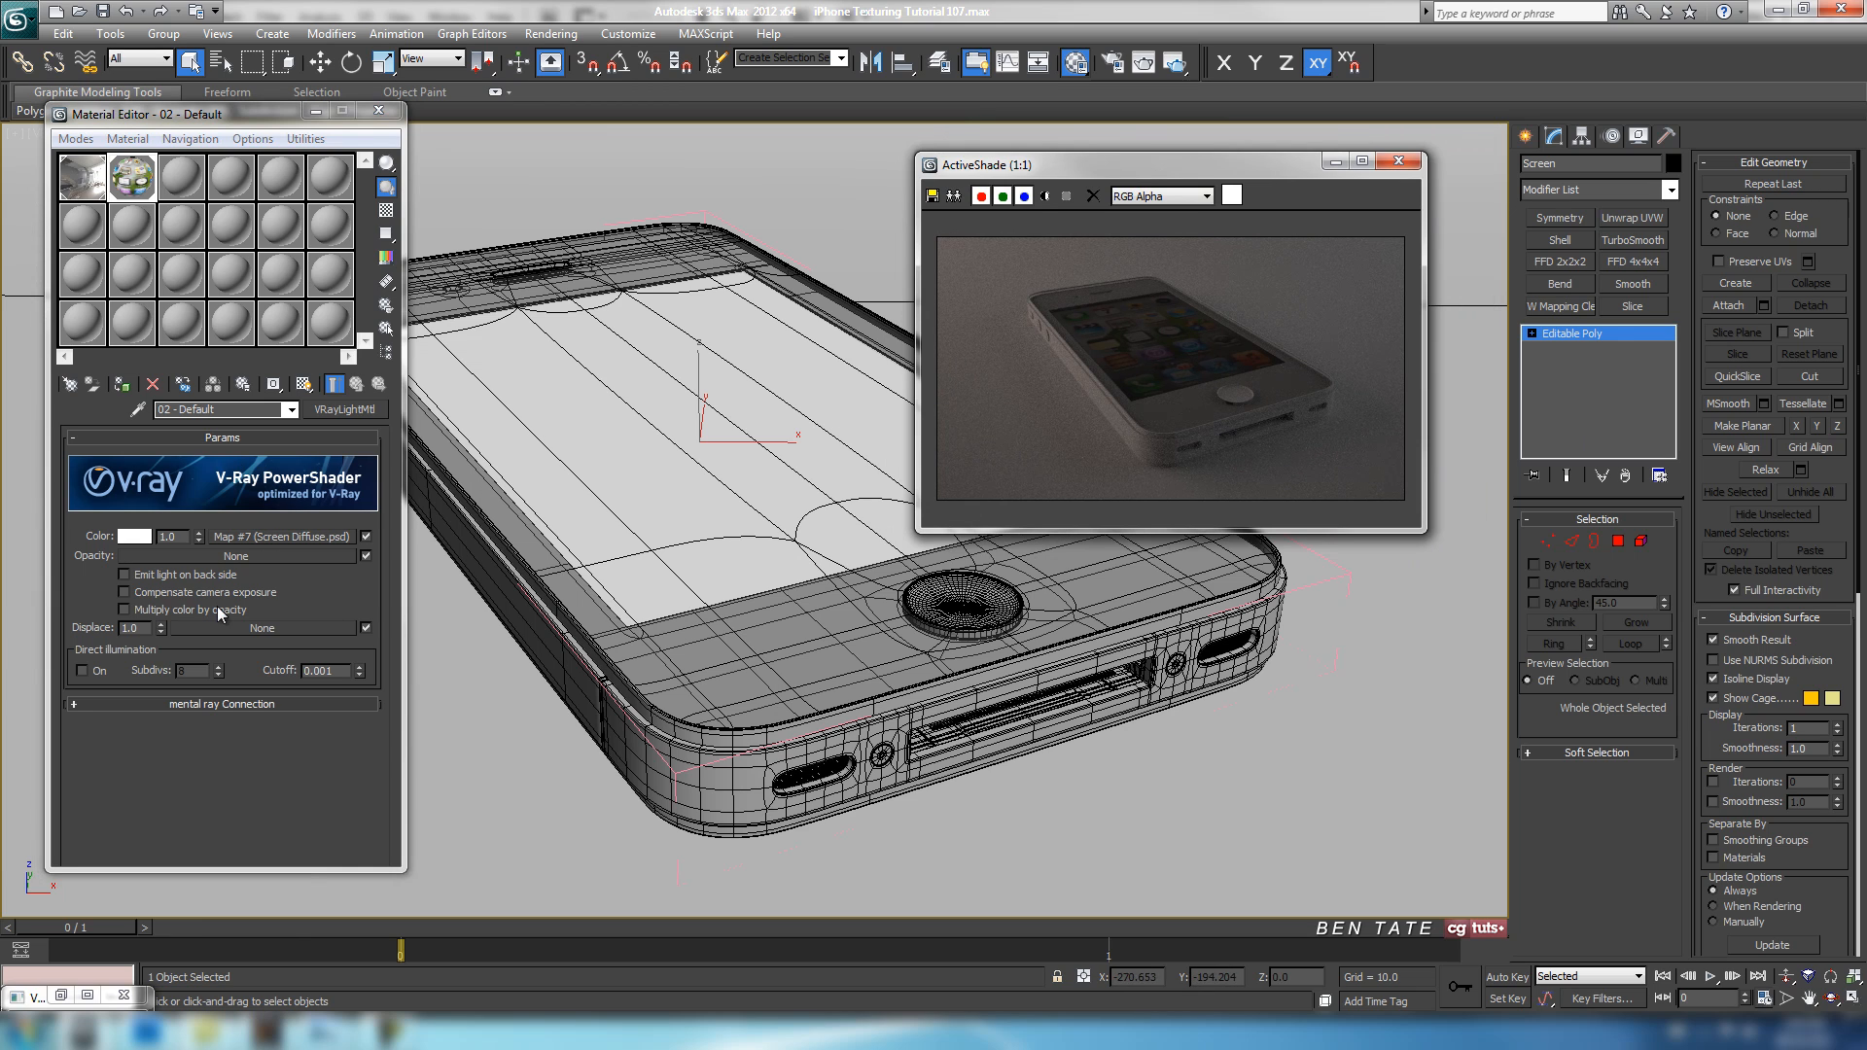
pyautogui.click(124, 593)
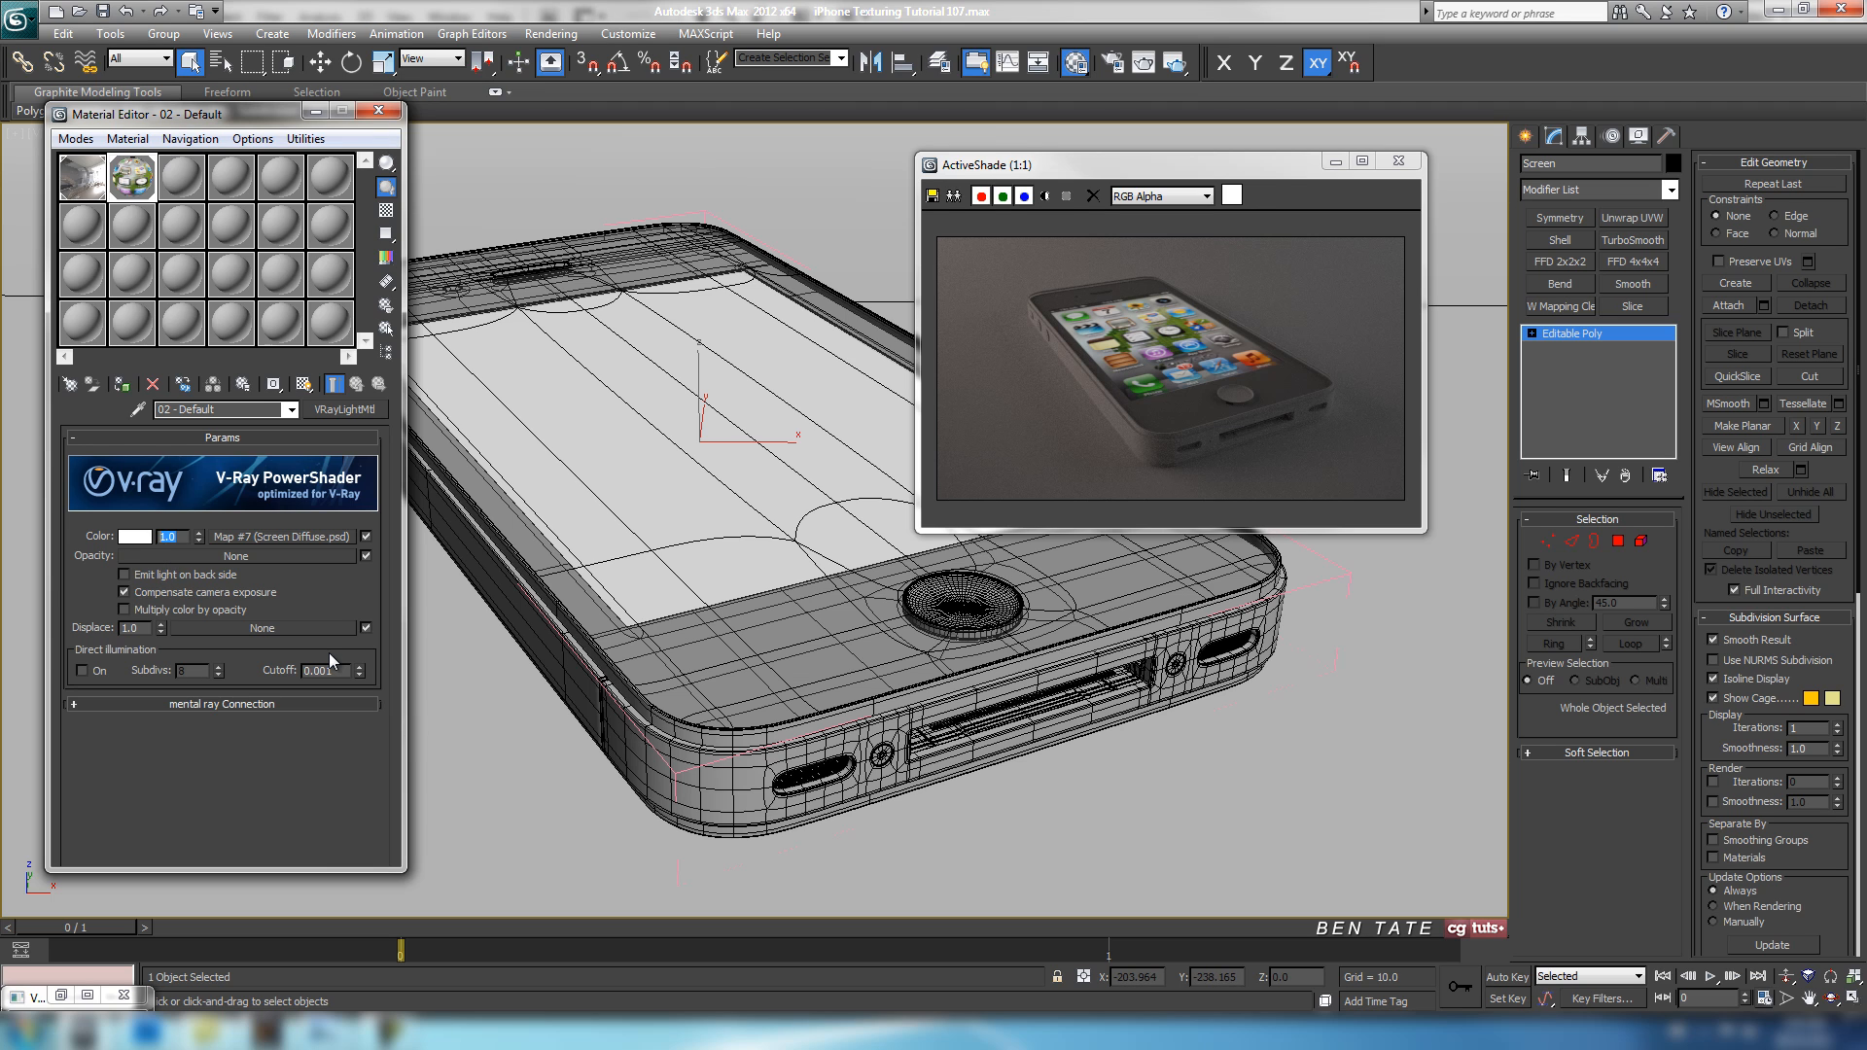
pyautogui.write('5')
pyautogui.press('Return')
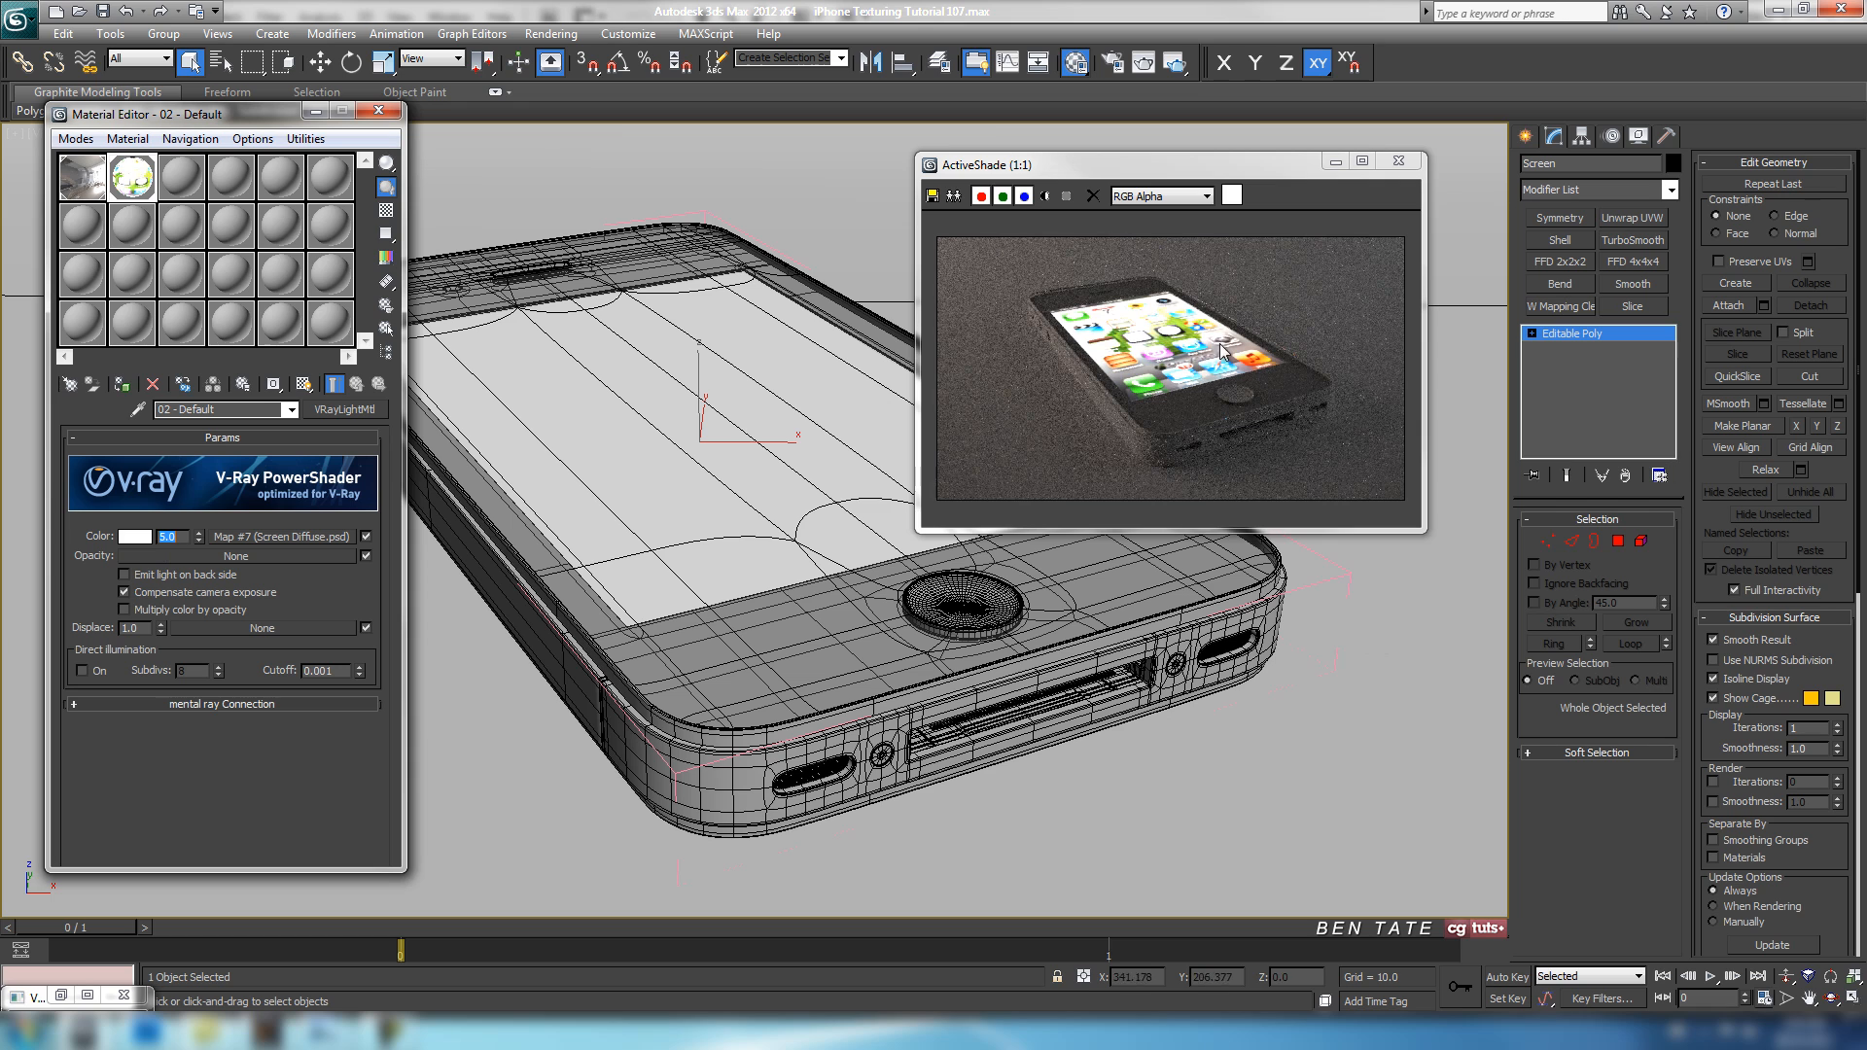
pyautogui.write('1.5')
pyautogui.press('Return')
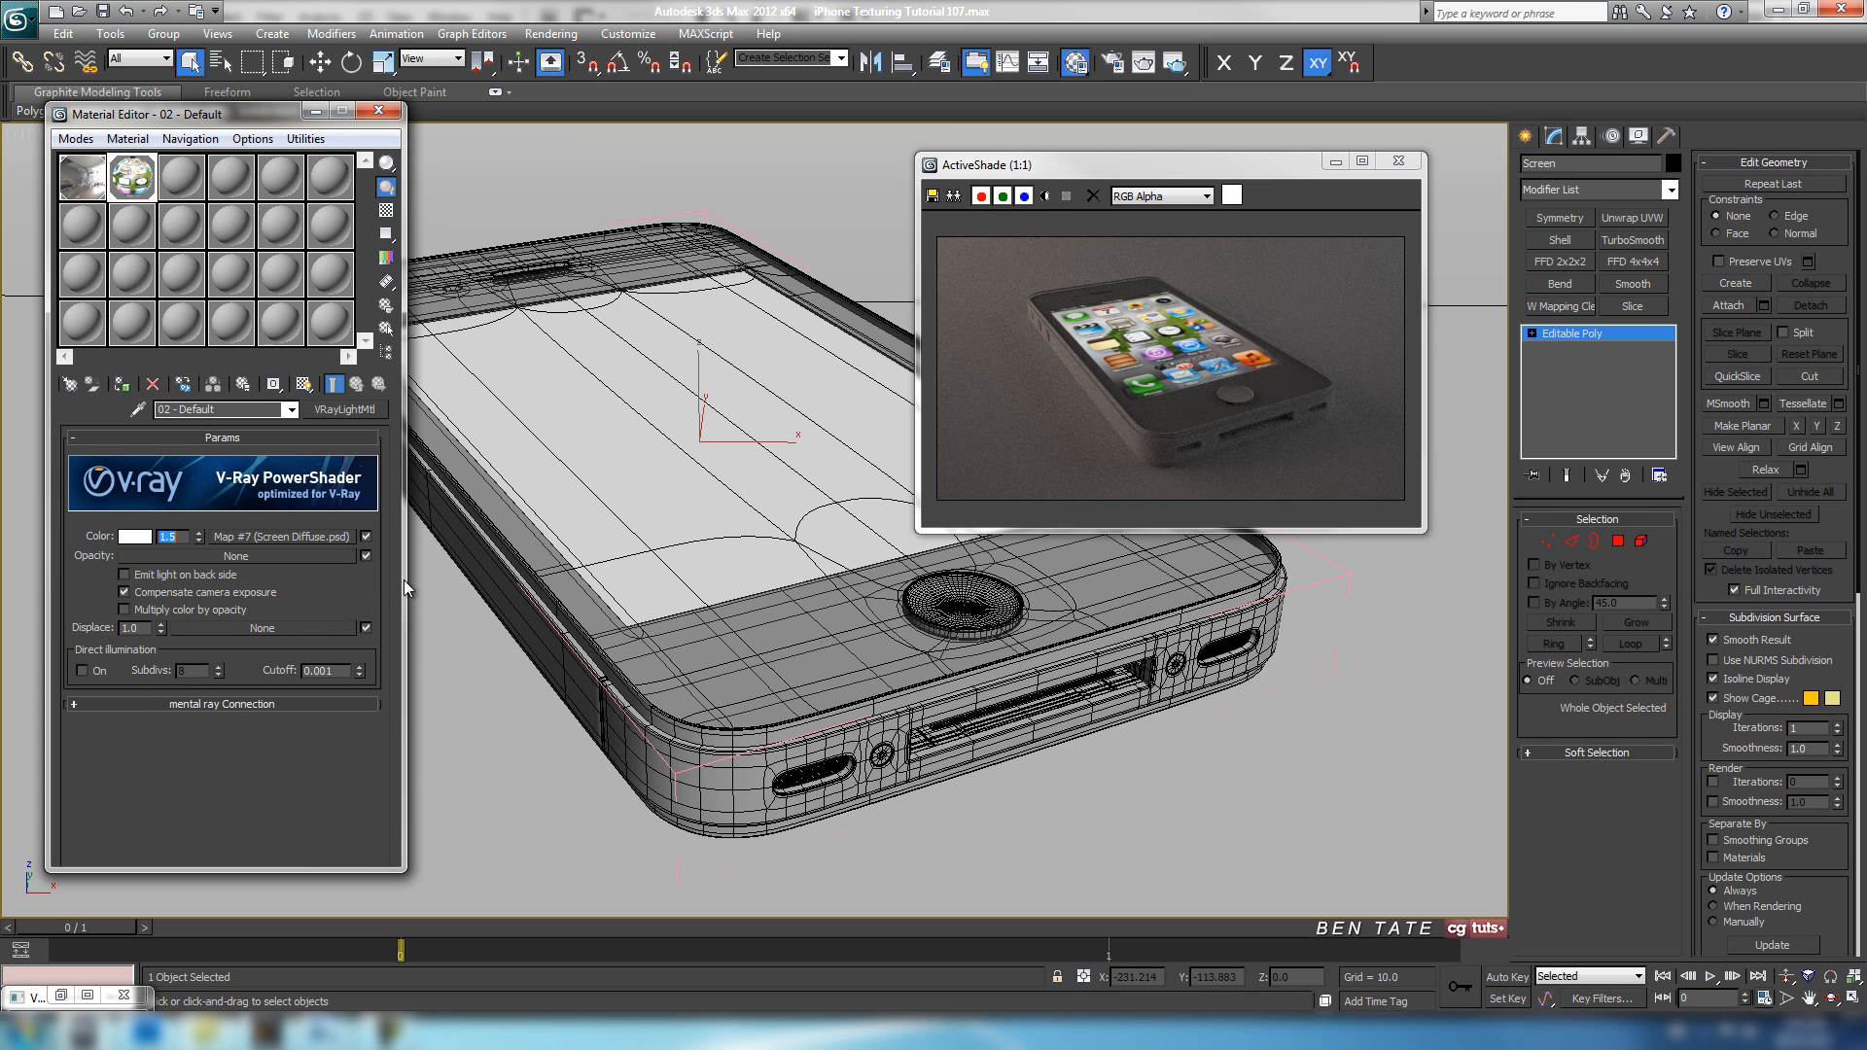
# Close the ActiveShade render and move the Material Editor aside to uncover more of the phone model.
pyautogui.moveTo(1242, 164); pyautogui.dragTo(1189, 136)
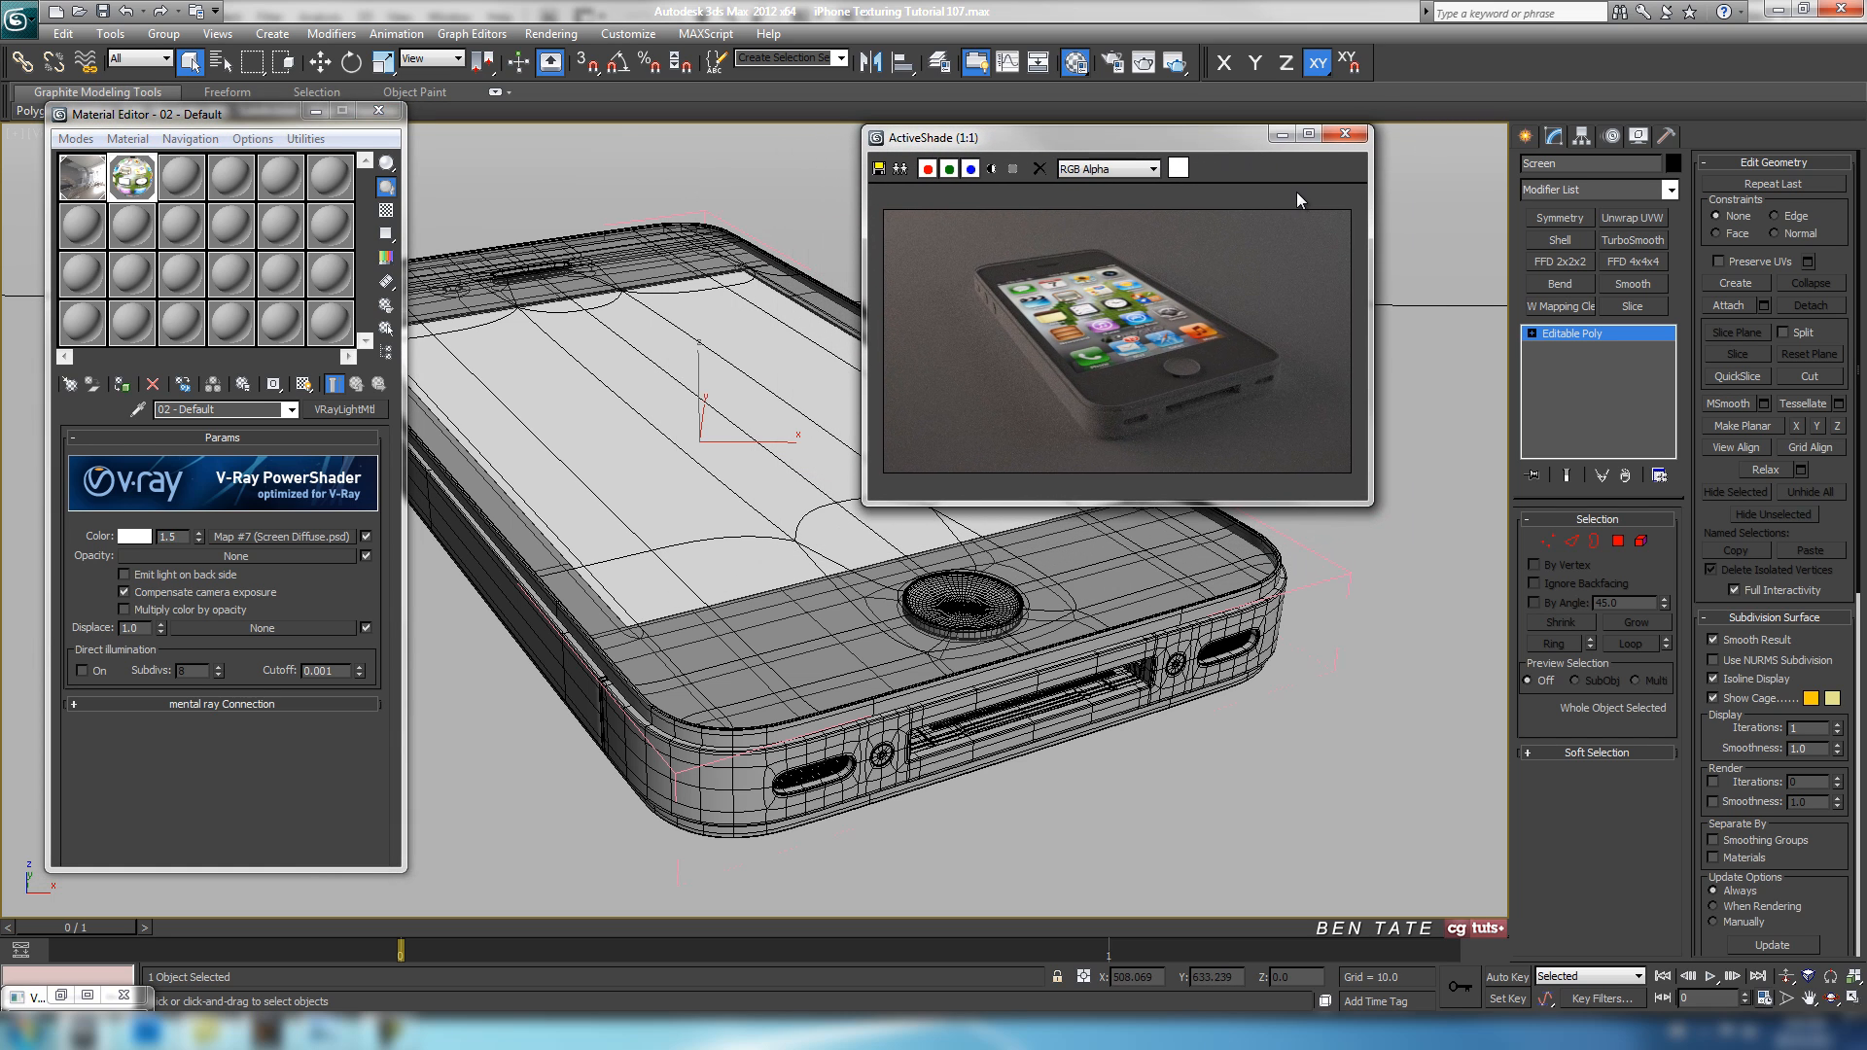
pyautogui.click(1356, 142)
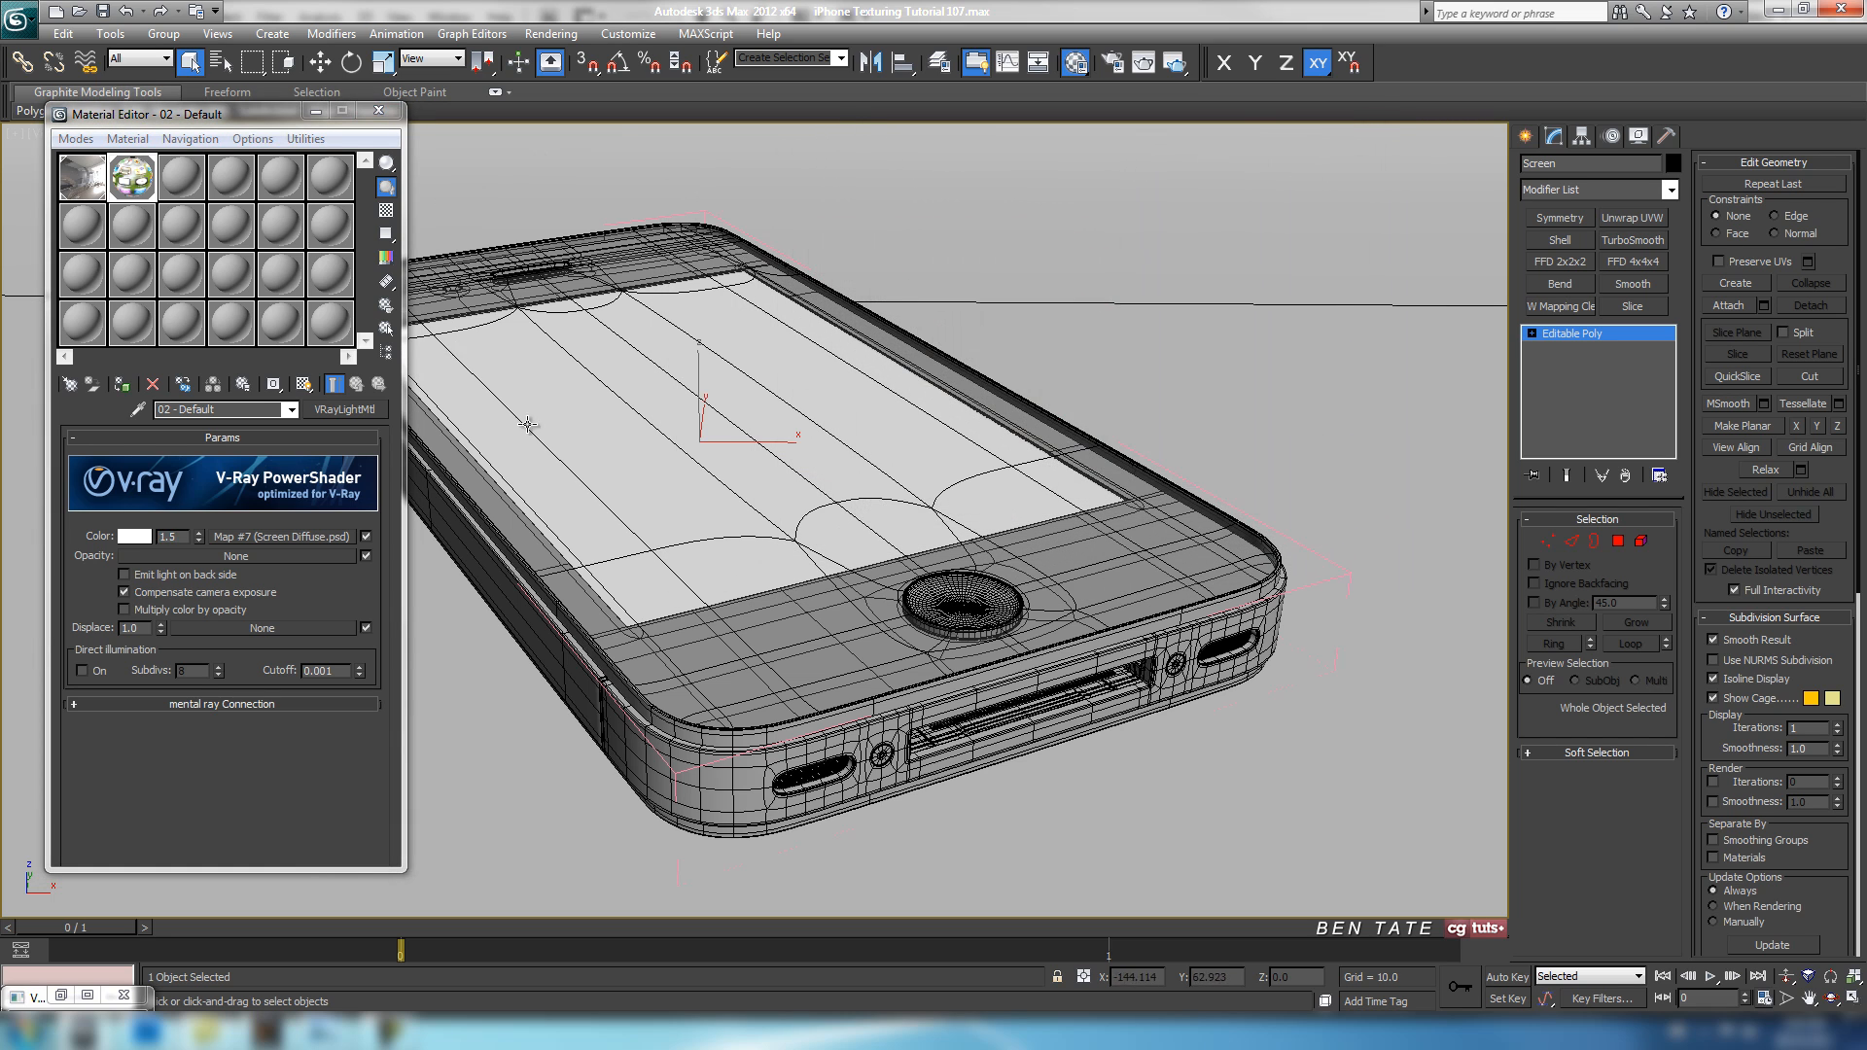
pyautogui.click(276, 128)
pyautogui.moveTo(276, 127); pyautogui.dragTo(248, 155)
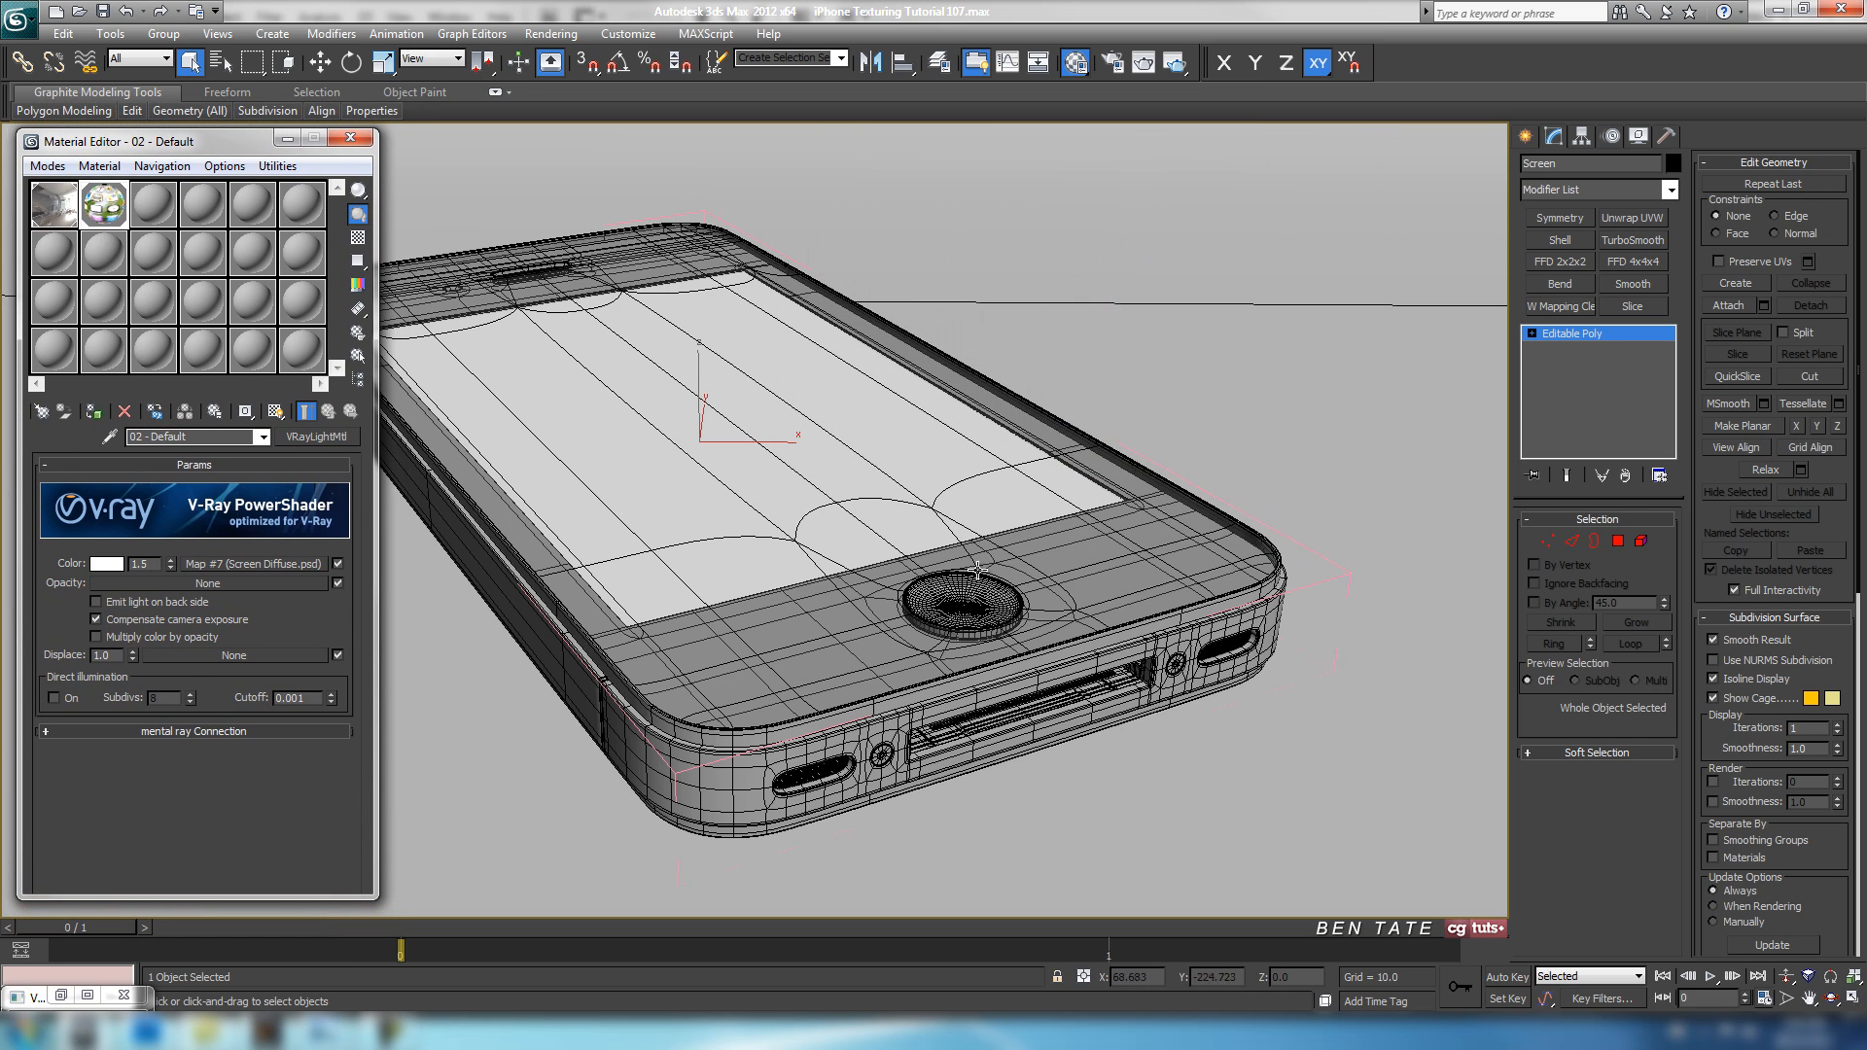